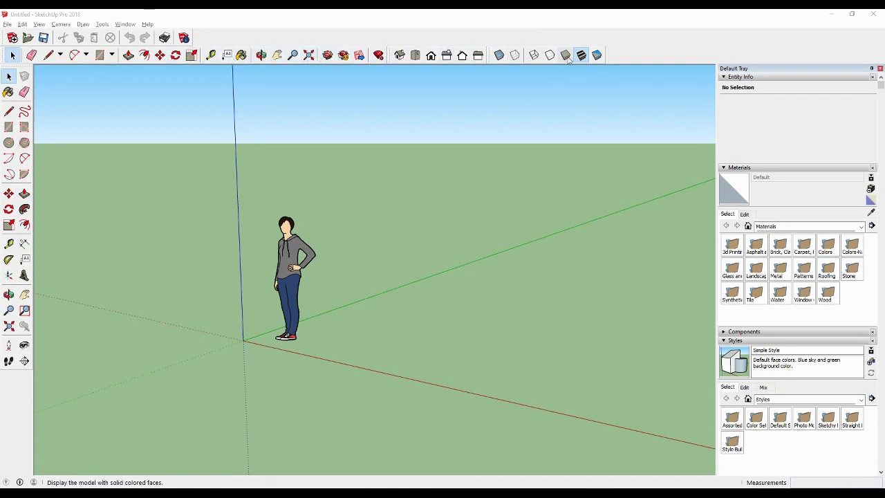
Show the Warehouse toolbar and dock it beside the Styles toolbar in the top row.
{"action": "right_click", "coordinate": [621, 56]}
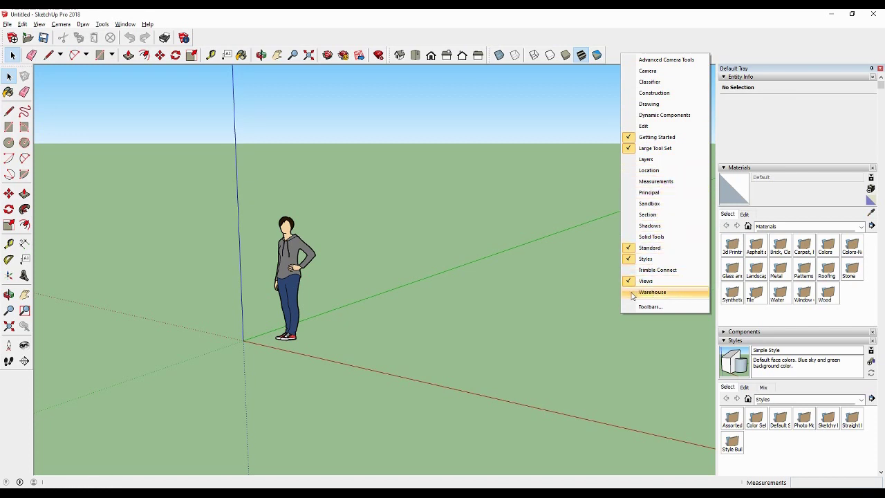
{"action": "left_click", "coordinate": [630, 293]}
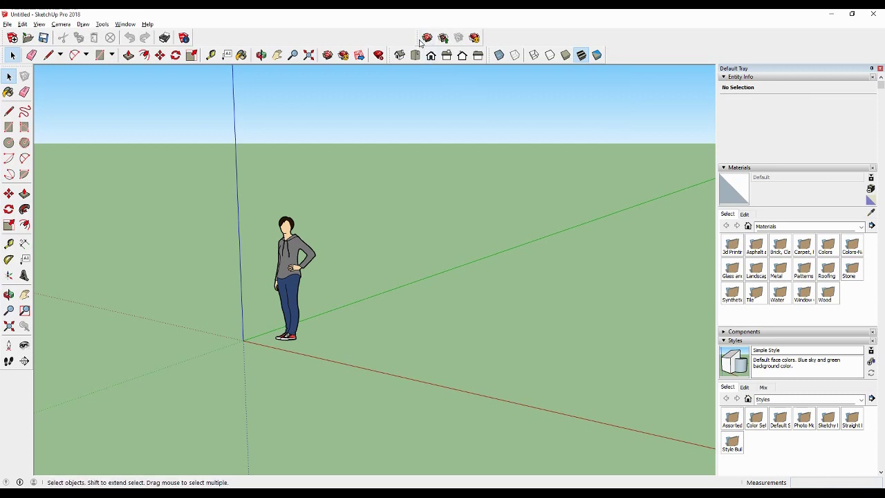
{"action": "left_click_drag", "start_coordinate": [420, 38], "coordinate": [597, 63]}
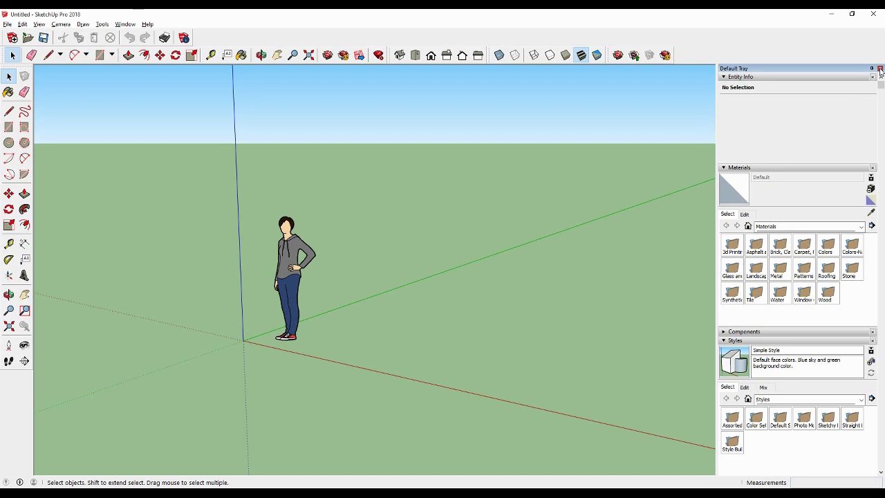
Close the Default Tray, then pan and orbit so the origin is centred with a horizontal red axis.
{"action": "left_click", "coordinate": [880, 69]}
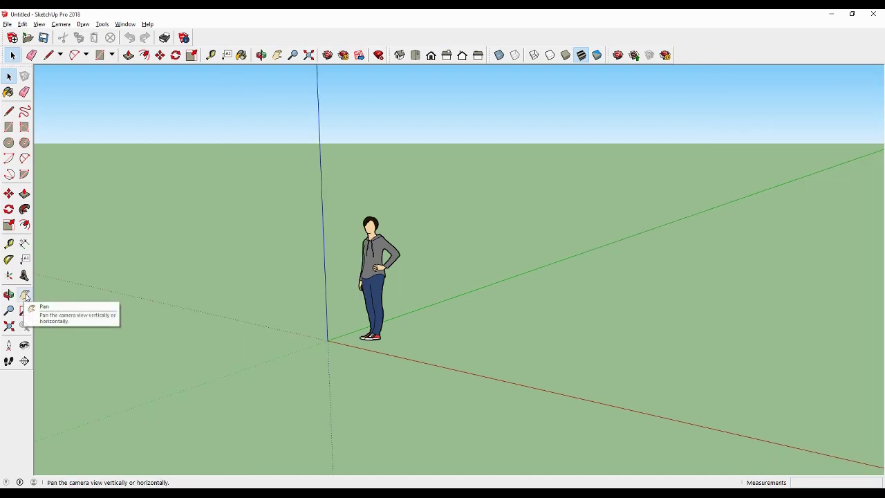
{"action": "left_click", "coordinate": [24, 295]}
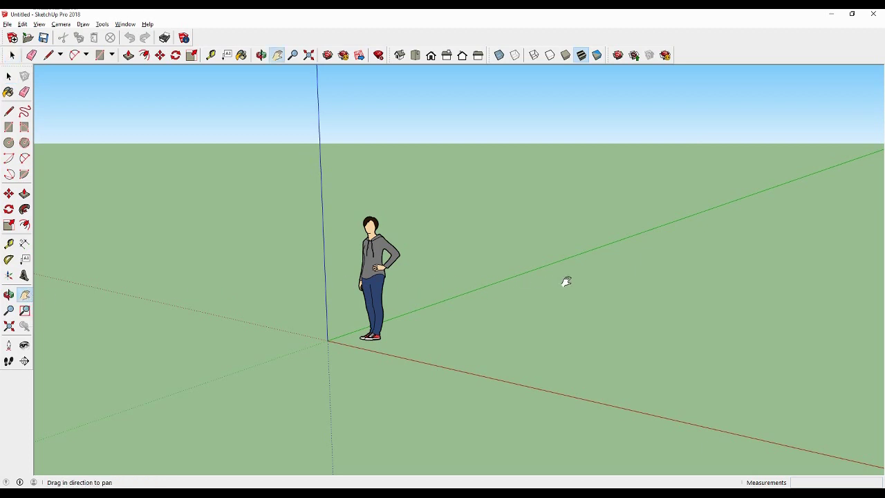
{"action": "left_click_drag", "start_coordinate": [566, 281], "coordinate": [332, 263]}
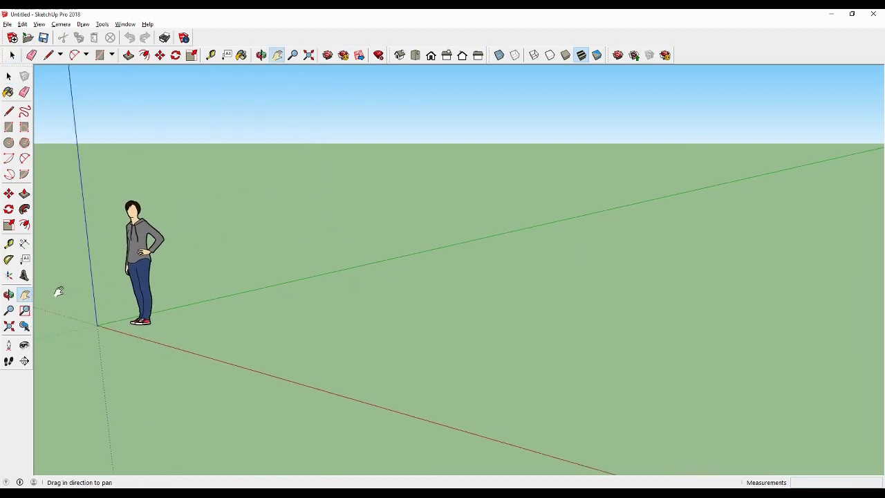
{"action": "key", "text": "o"}
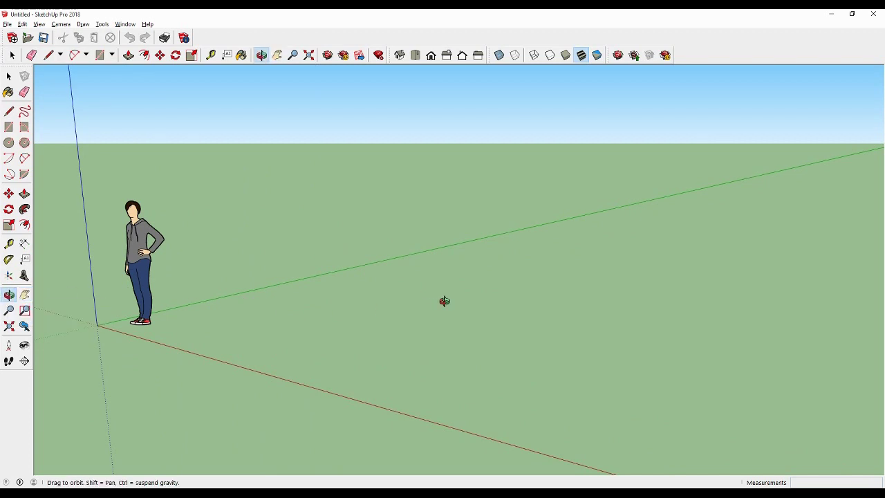
{"action": "mouse_move", "coordinate": [445, 300]}
{"action": "left_mouse_down"}
{"action": "mouse_move", "coordinate": [486, 289]}
{"action": "mouse_move", "coordinate": [498, 297]}
{"action": "mouse_move", "coordinate": [486, 272]}
{"action": "mouse_move", "coordinate": [493, 275]}
{"action": "left_mouse_up"}
{"action": "key", "text": "h"}
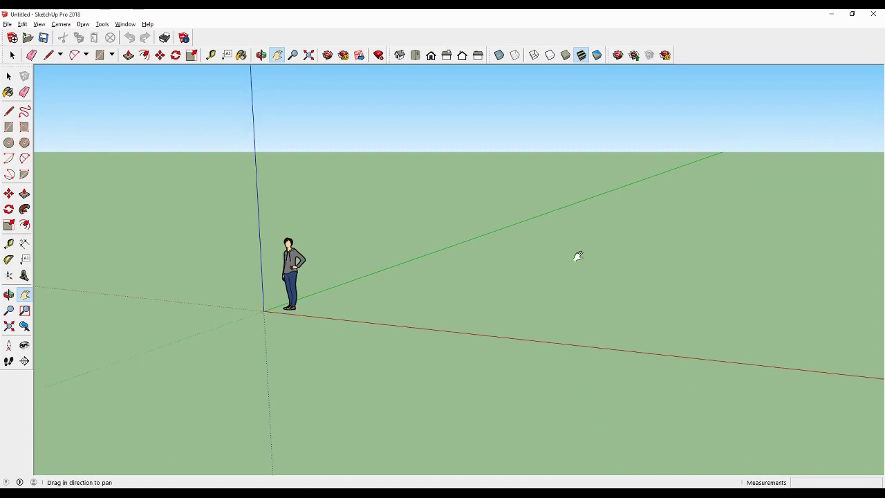
{"action": "mouse_move", "coordinate": [577, 255]}
{"action": "left_mouse_down"}
{"action": "mouse_move", "coordinate": [459, 266]}
{"action": "mouse_move", "coordinate": [478, 263]}
{"action": "left_mouse_up"}
{"action": "mouse_move", "coordinate": [478, 263]}
{"action": "middle_mouse_down"}
{"action": "mouse_move", "coordinate": [528, 281]}
{"action": "mouse_move", "coordinate": [589, 279]}
{"action": "mouse_move", "coordinate": [563, 256]}
{"action": "mouse_move", "coordinate": [537, 307]}
{"action": "mouse_move", "coordinate": [512, 283]}
{"action": "mouse_move", "coordinate": [485, 279]}
{"action": "middle_mouse_up"}
{"action": "key", "text": "r"}
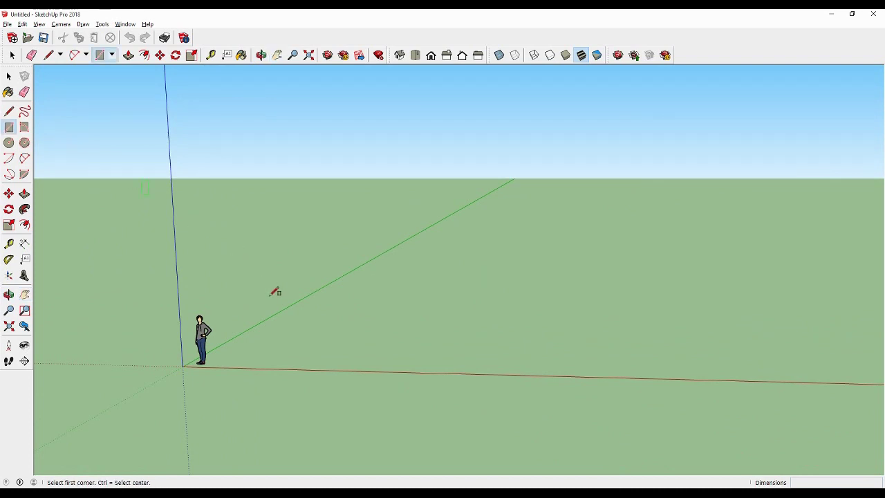
{"action": "left_click", "coordinate": [359, 352]}
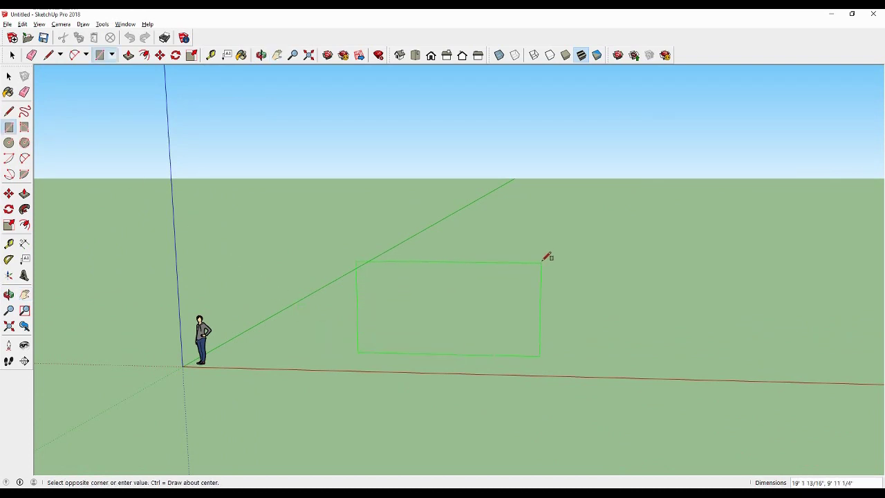
{"action": "left_click", "coordinate": [562, 224]}
{"action": "mouse_move", "coordinate": [547, 239]}
{"action": "middle_mouse_down"}
{"action": "mouse_move", "coordinate": [492, 270]}
{"action": "mouse_move", "coordinate": [328, 261]}
{"action": "mouse_move", "coordinate": [454, 270]}
{"action": "mouse_move", "coordinate": [469, 261]}
{"action": "middle_mouse_up"}
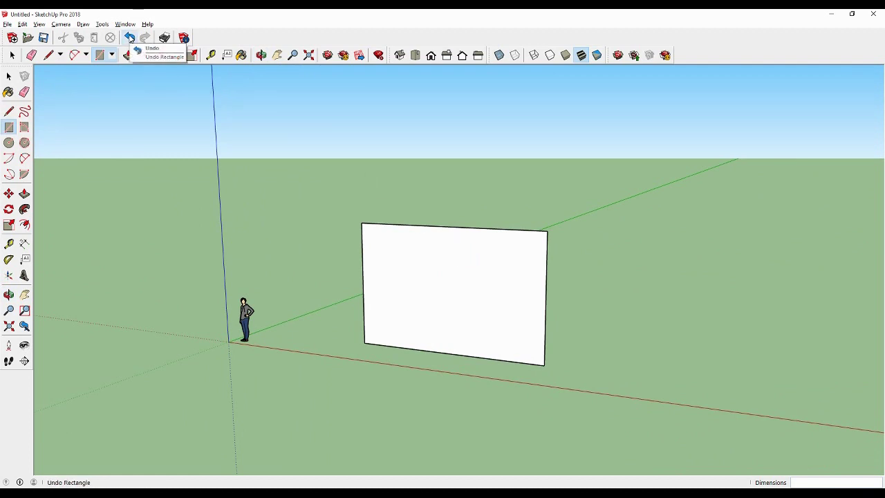
{"action": "left_click", "coordinate": [130, 38]}
{"action": "mouse_move", "coordinate": [372, 267]}
{"action": "middle_mouse_down"}
{"action": "mouse_move", "coordinate": [371, 283]}
{"action": "mouse_move", "coordinate": [429, 349]}
{"action": "mouse_move", "coordinate": [472, 381]}
{"action": "mouse_move", "coordinate": [436, 241]}
{"action": "mouse_move", "coordinate": [451, 237]}
{"action": "mouse_move", "coordinate": [447, 255]}
{"action": "mouse_move", "coordinate": [452, 240]}
{"action": "middle_mouse_up"}
{"action": "key", "text": "h"}
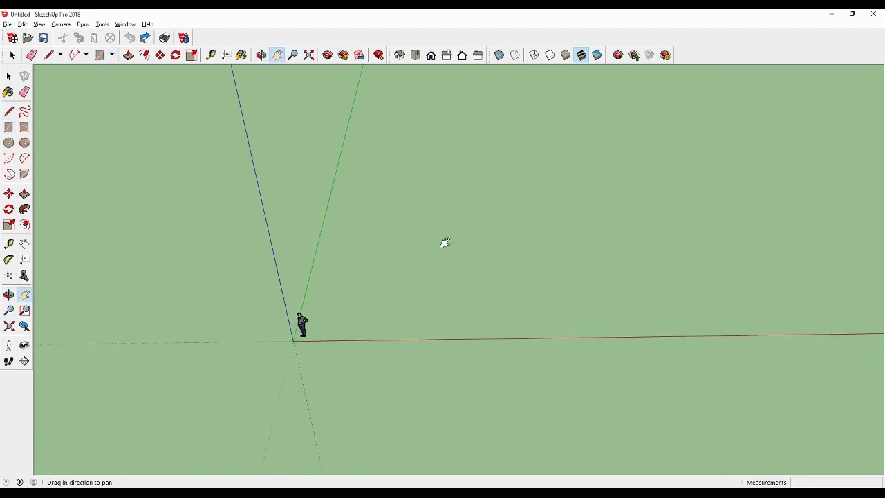
Draw a 20' by 40' rectangle on the ground near the origin, redoing the first attempt.
{"action": "mouse_move", "coordinate": [445, 242]}
{"action": "left_mouse_down"}
{"action": "mouse_move", "coordinate": [431, 281]}
{"action": "mouse_move", "coordinate": [409, 310]}
{"action": "mouse_move", "coordinate": [400, 308]}
{"action": "left_mouse_up"}
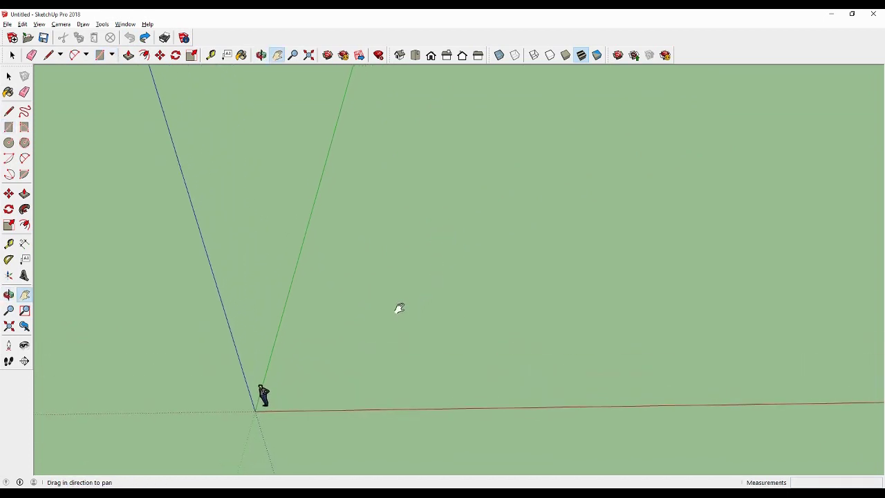
{"action": "left_click", "coordinate": [9, 127]}
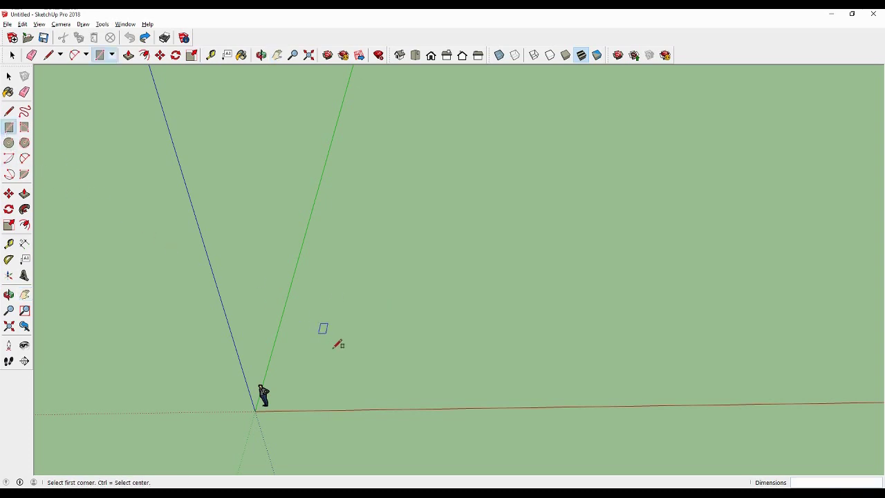
{"action": "left_click", "coordinate": [336, 378]}
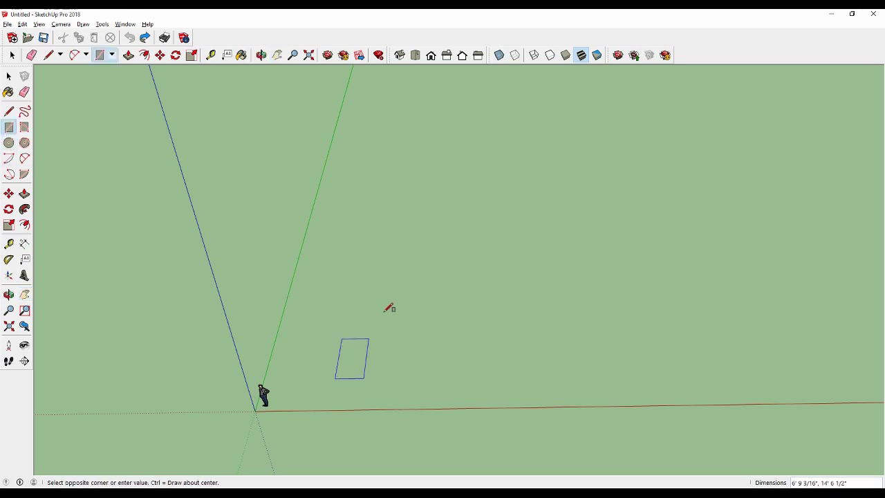
{"action": "left_click", "coordinate": [458, 209]}
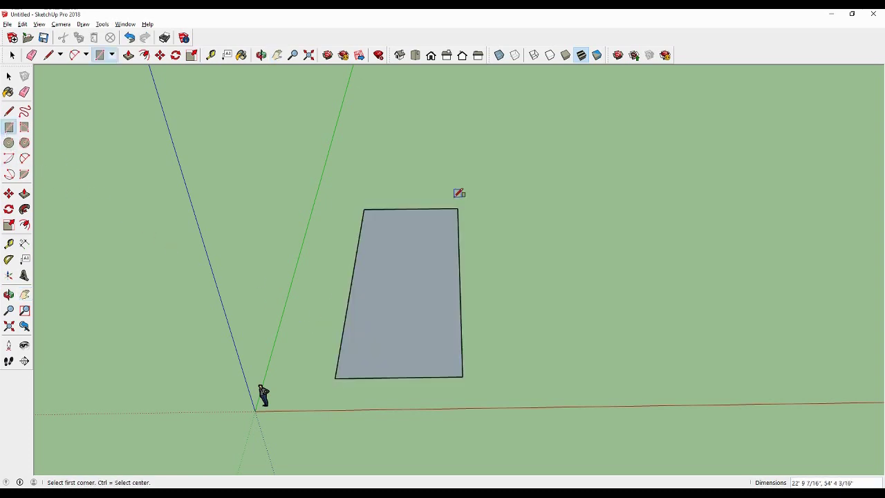
{"action": "left_click", "coordinate": [129, 39]}
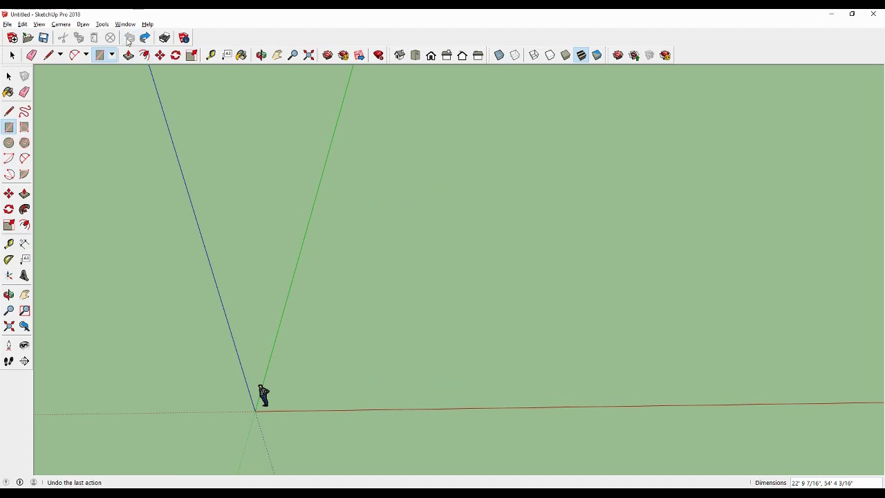
{"action": "left_click", "coordinate": [321, 386]}
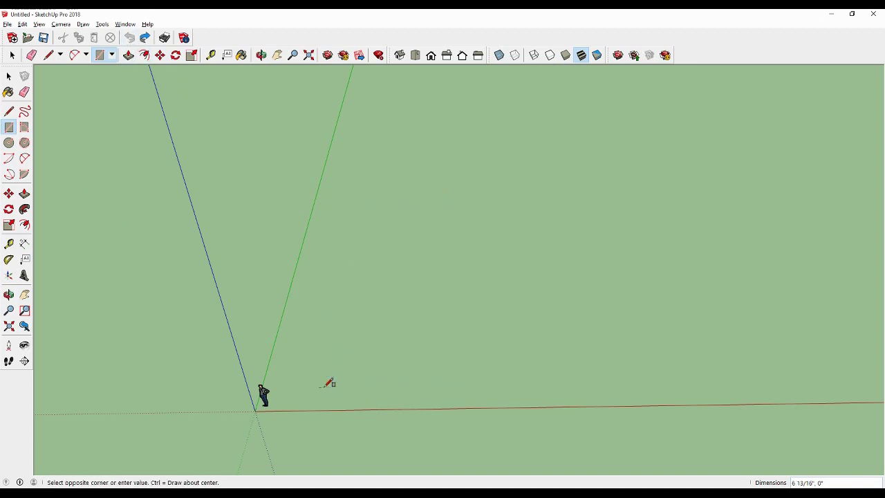
{"action": "left_click", "coordinate": [459, 317]}
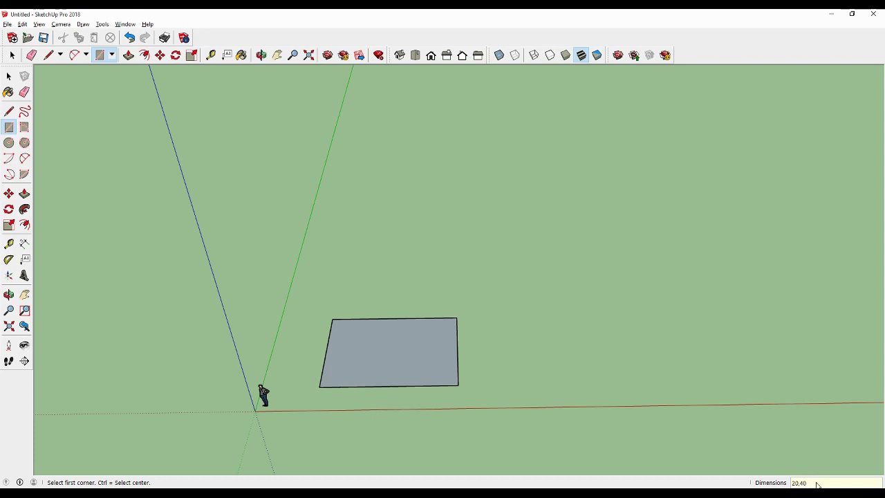
{"action": "key", "text": "Return"}
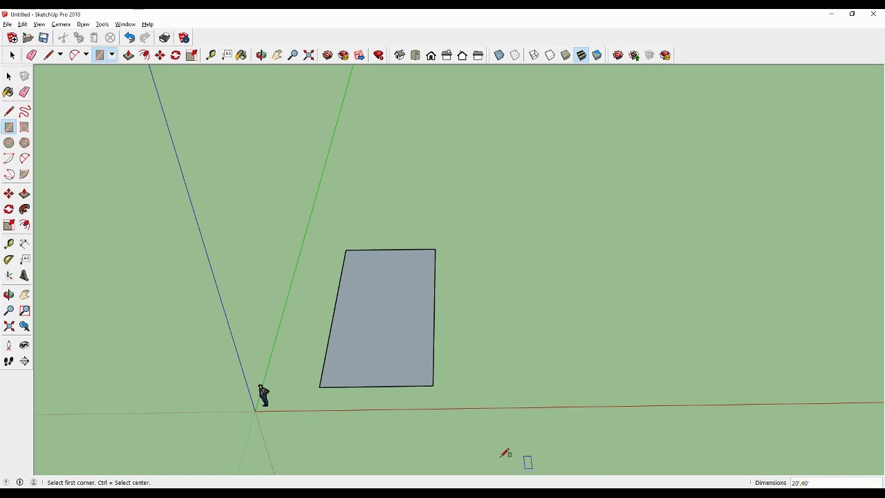
Resize the rectangle to 40' by 80' and orbit to check it.
{"action": "key", "text": "o"}
{"action": "mouse_move", "coordinate": [451, 405]}
{"action": "left_mouse_down"}
{"action": "mouse_move", "coordinate": [426, 338]}
{"action": "mouse_move", "coordinate": [433, 335]}
{"action": "left_mouse_up"}
{"action": "key", "text": "r"}
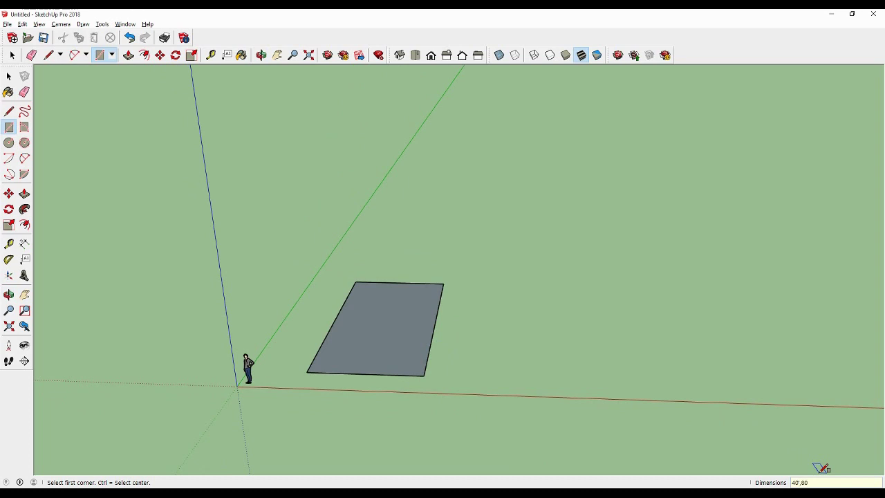
{"action": "key", "text": "Return"}
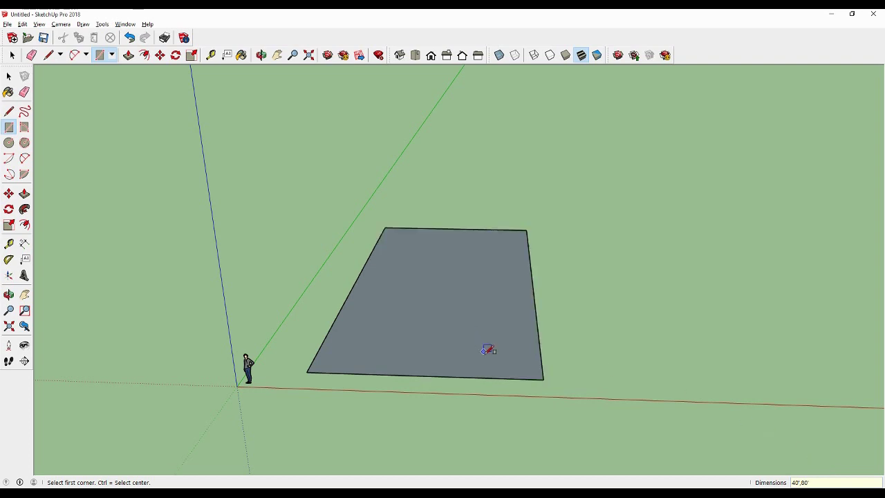
{"action": "mouse_move", "coordinate": [487, 349]}
{"action": "middle_mouse_down"}
{"action": "mouse_move", "coordinate": [460, 322]}
{"action": "mouse_move", "coordinate": [408, 348]}
{"action": "mouse_move", "coordinate": [463, 407]}
{"action": "mouse_move", "coordinate": [503, 404]}
{"action": "mouse_move", "coordinate": [486, 401]}
{"action": "middle_mouse_up"}
{"action": "key", "text": "r"}
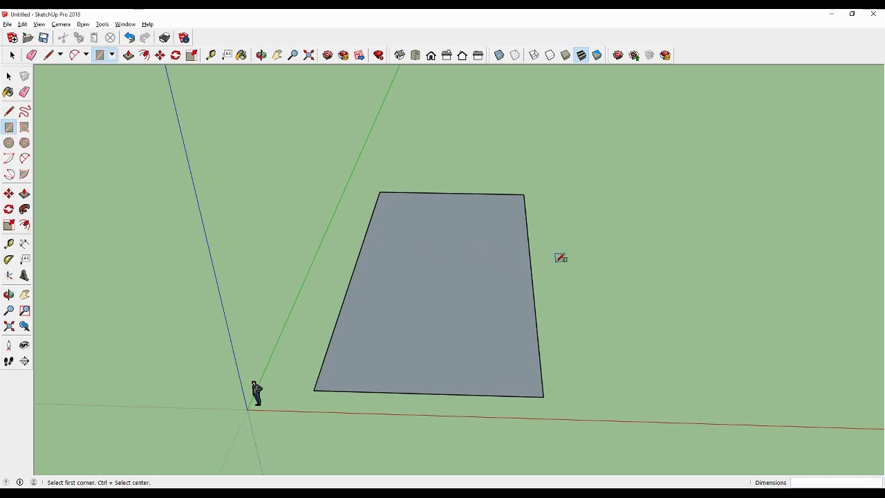
Draw three extension rectangles against the footprint's side, far edge and back edge.
{"action": "left_click", "coordinate": [526, 212]}
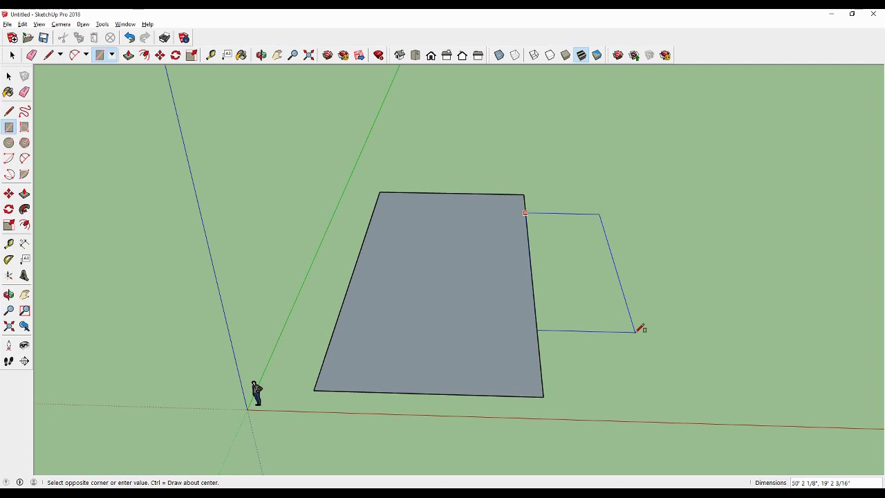
{"action": "left_click", "coordinate": [636, 331]}
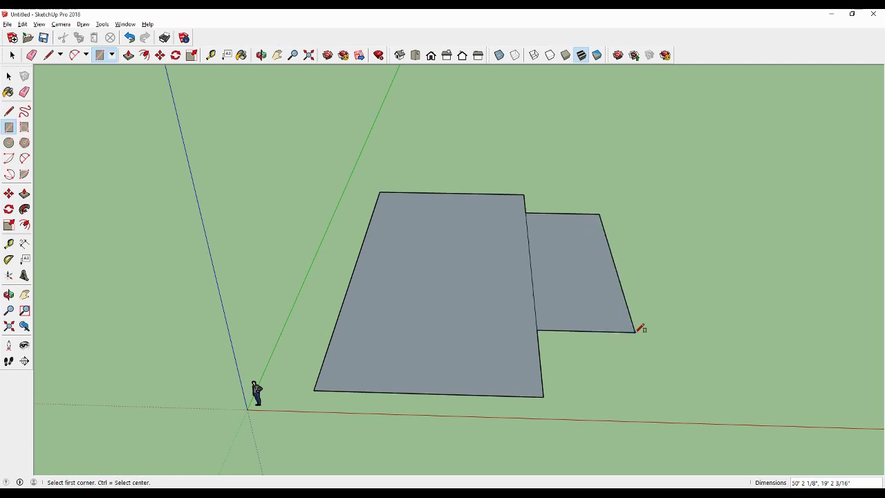
{"action": "left_click", "coordinate": [405, 192]}
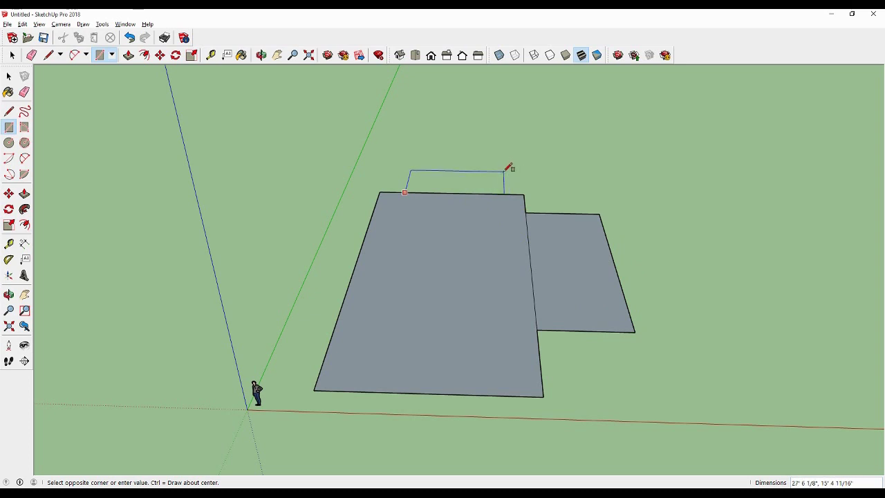
{"action": "left_click", "coordinate": [506, 171]}
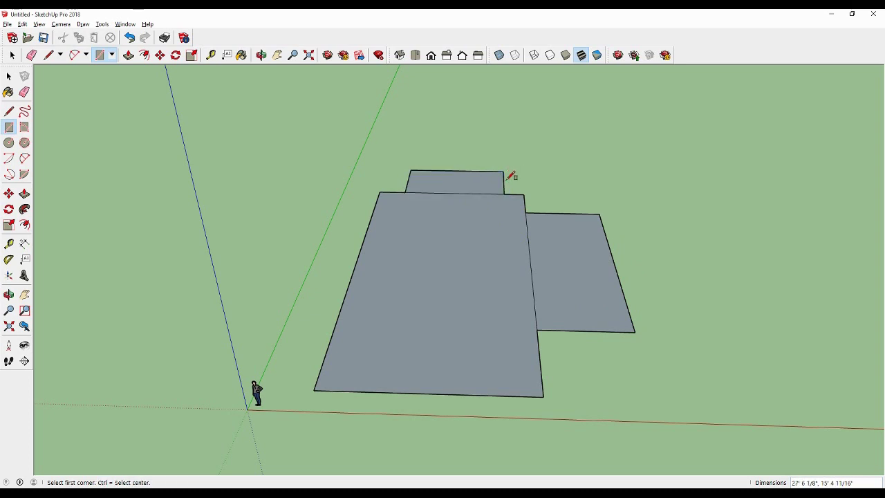
{"action": "mouse_move", "coordinate": [559, 300]}
{"action": "middle_mouse_down"}
{"action": "mouse_move", "coordinate": [425, 296]}
{"action": "mouse_move", "coordinate": [385, 233]}
{"action": "middle_mouse_up"}
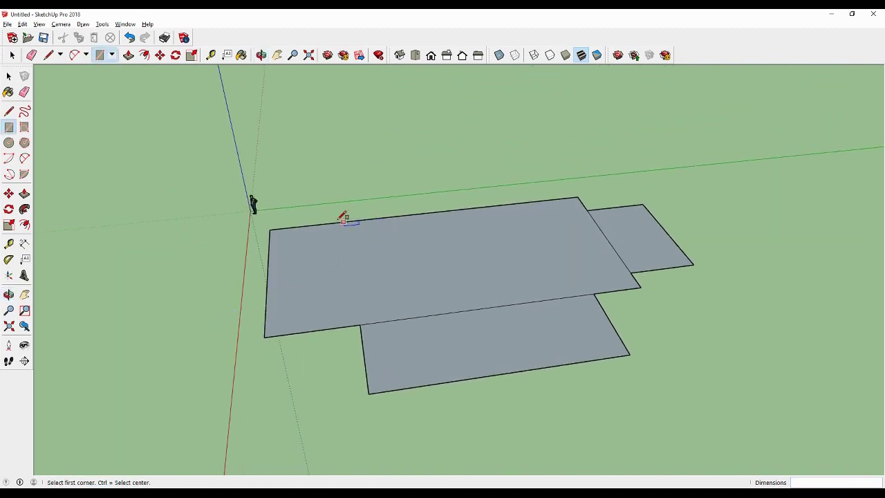
{"action": "left_click", "coordinate": [305, 226]}
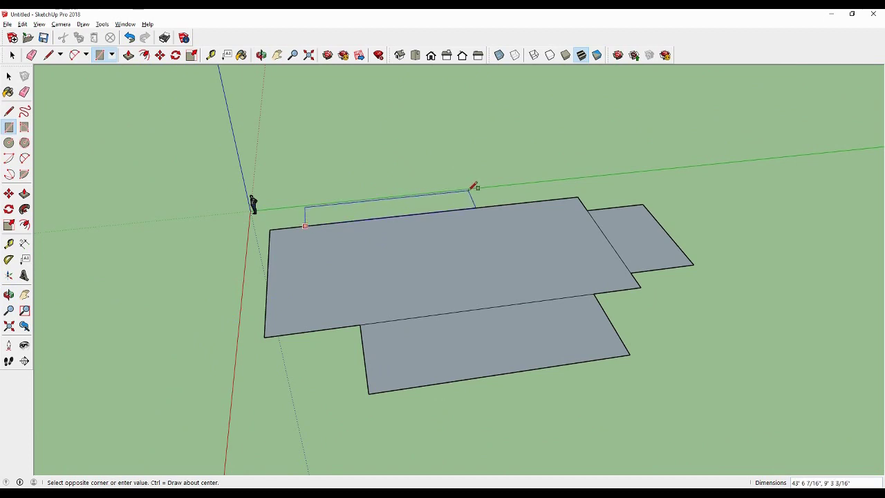
{"action": "left_click", "coordinate": [517, 181]}
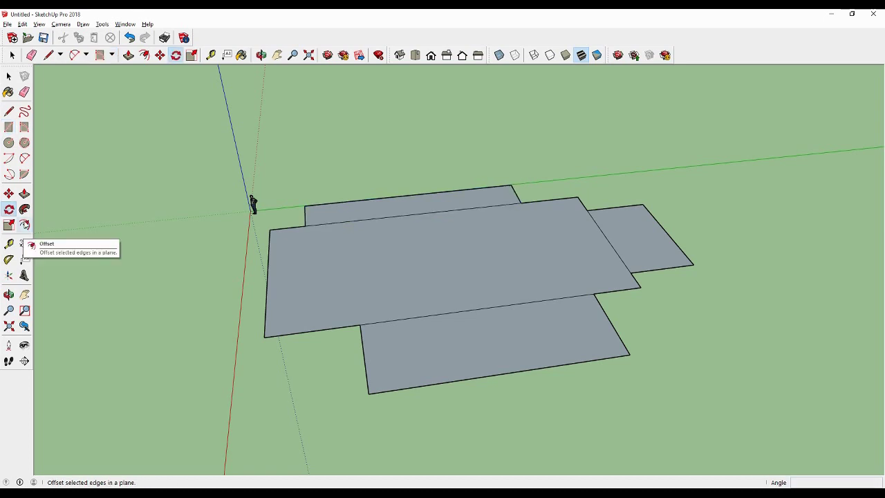
Offset the large slab's edges, then the front slab's edges, 7" inward.
{"action": "left_click", "coordinate": [25, 225]}
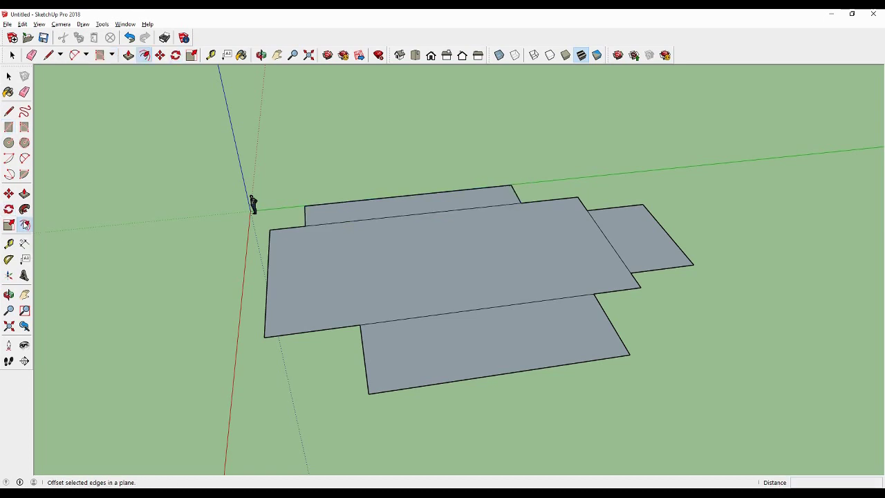
{"action": "left_click", "coordinate": [421, 272]}
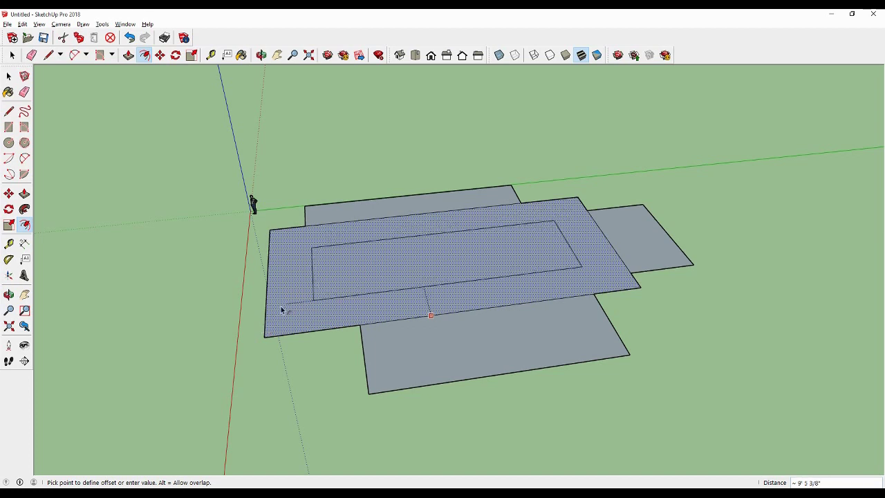
{"action": "left_click", "coordinate": [248, 332]}
{"action": "type", "text": "7"}
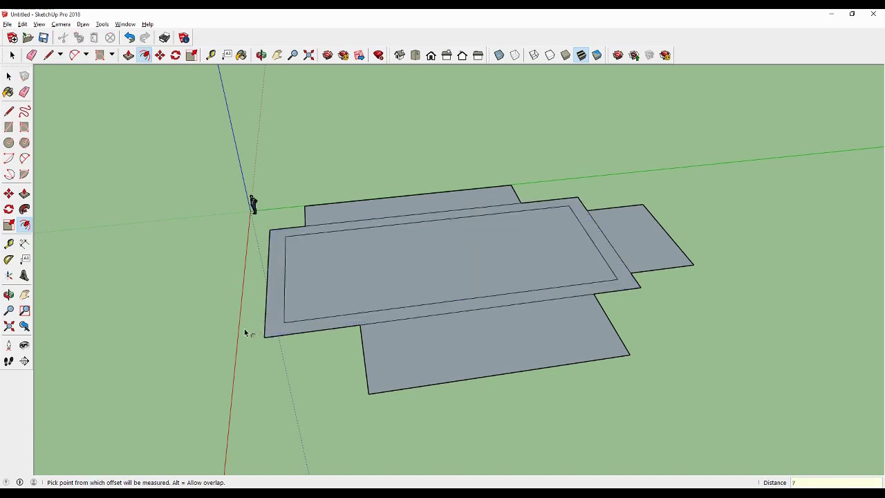
{"action": "key", "text": "Return"}
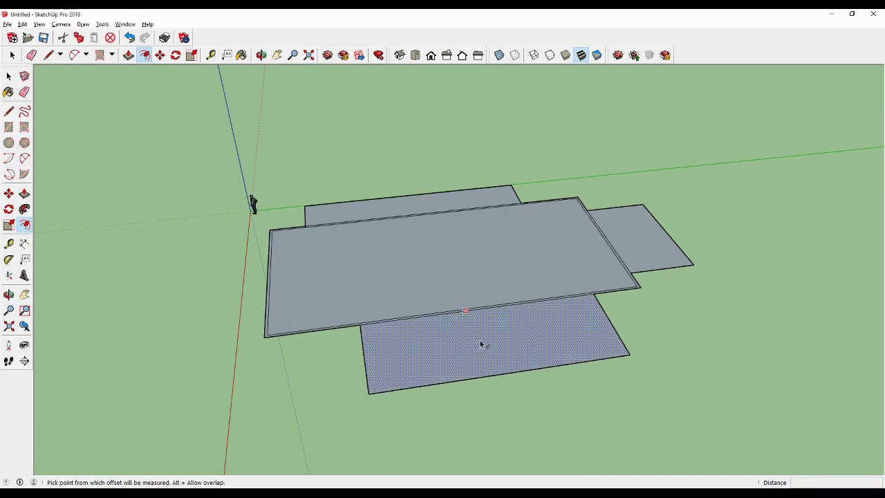
{"action": "left_click", "coordinate": [554, 326]}
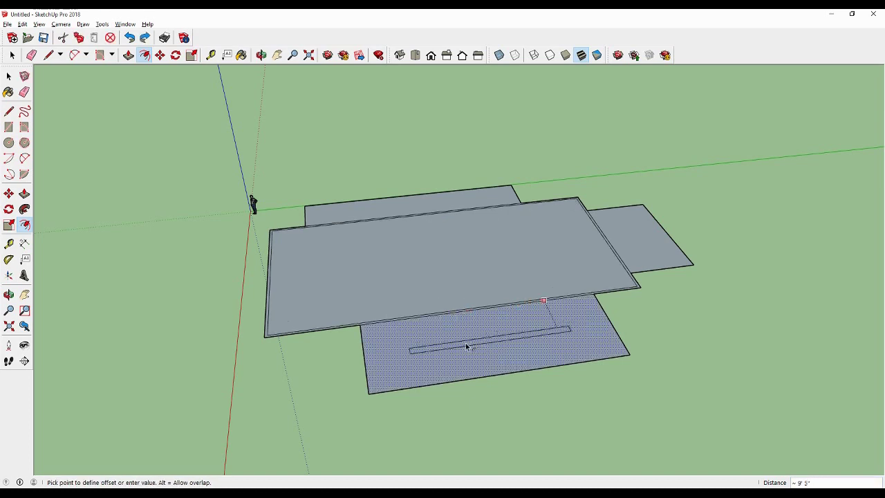
{"action": "left_click", "coordinate": [518, 322]}
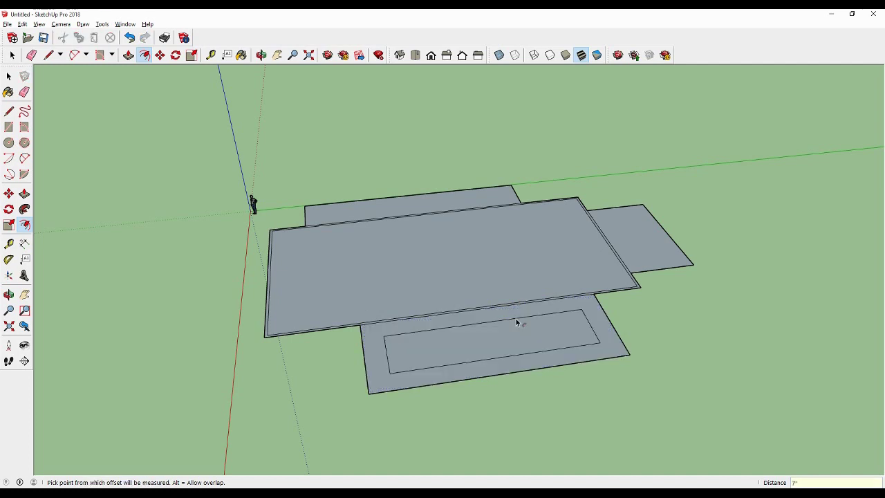
{"action": "key", "text": "ctrl+z"}
Inset the right-hand slab's edges by 7 inches.
{"action": "scroll", "coordinate": [650, 244], "scroll_direction": "up", "scroll_amount": 3}
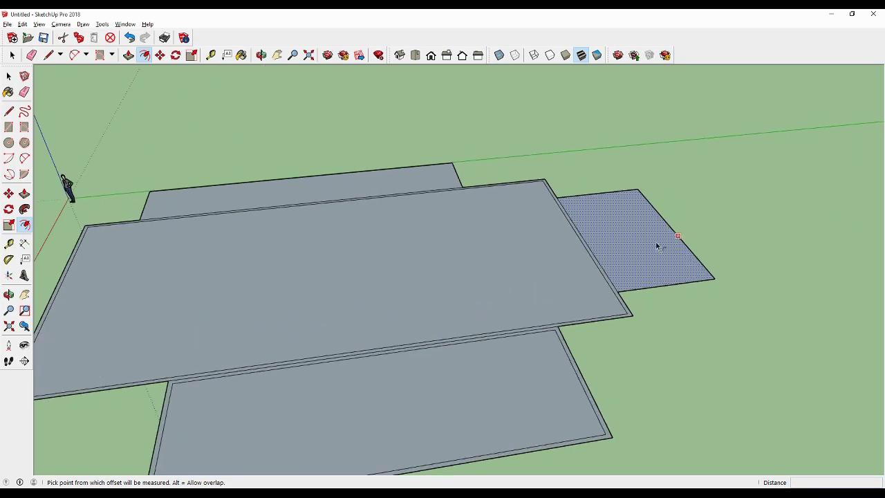
{"action": "middle_click_drag", "start_coordinate": [657, 245], "coordinate": [648, 343]}
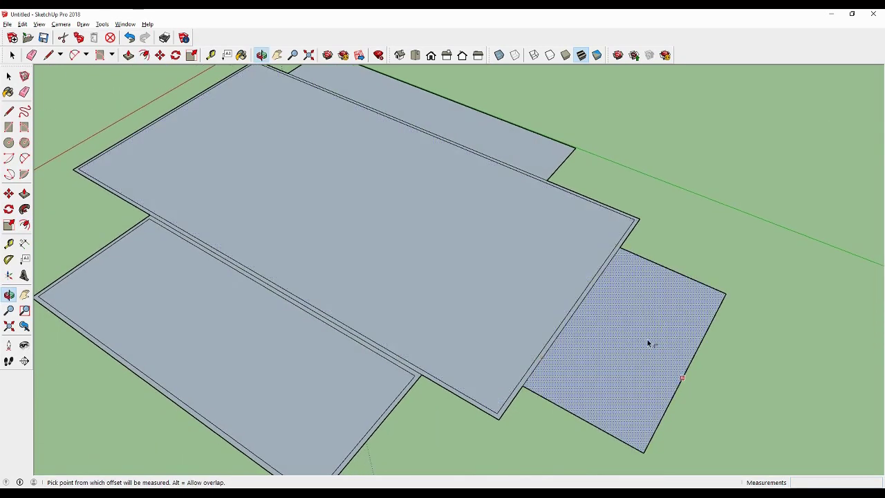
{"action": "left_click", "coordinate": [648, 341]}
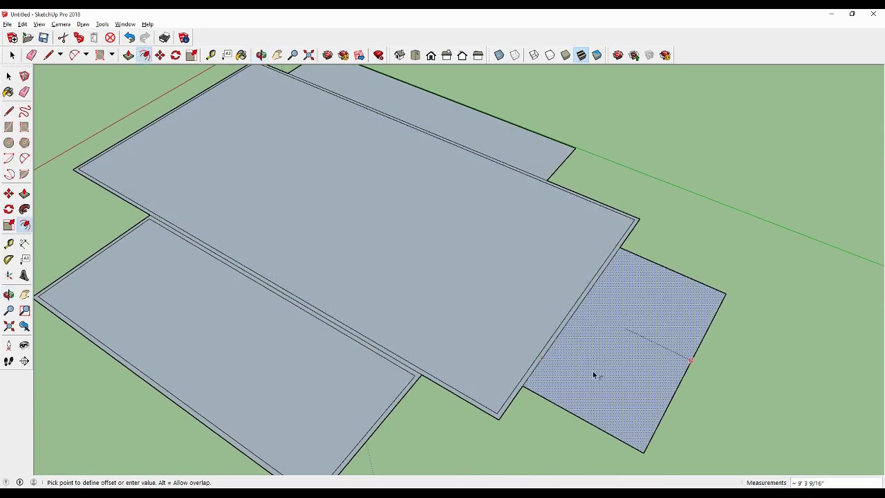
{"action": "left_click", "coordinate": [660, 367]}
{"action": "type", "text": "7"}
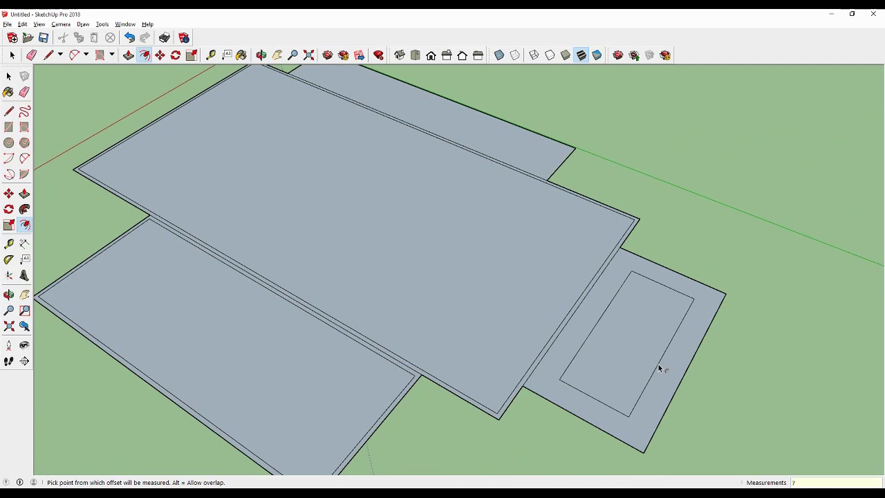
{"action": "type", "text": "1"}
{"action": "key", "text": "Return"}
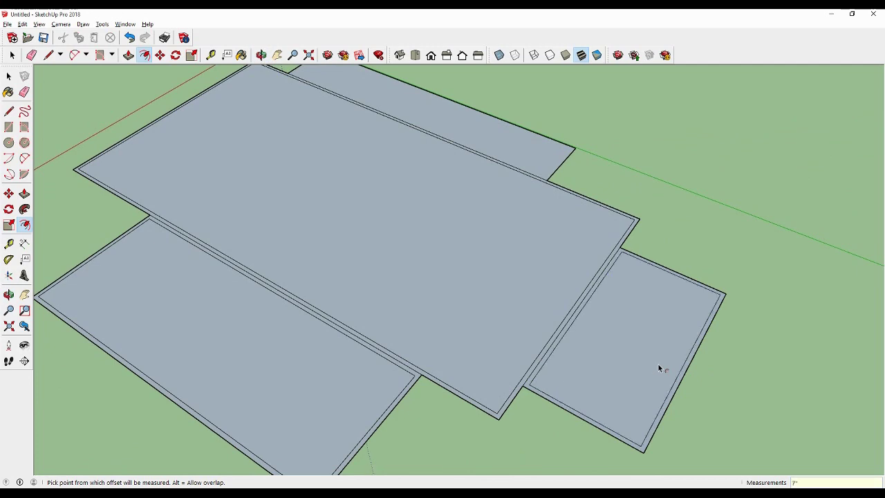
Bring the last slab into view and inset its edges by 7 inches.
{"action": "mouse_move", "coordinate": [618, 216]}
{"action": "middle_mouse_down"}
{"action": "mouse_move", "coordinate": [527, 247]}
{"action": "mouse_move", "coordinate": [292, 261]}
{"action": "middle_mouse_up"}
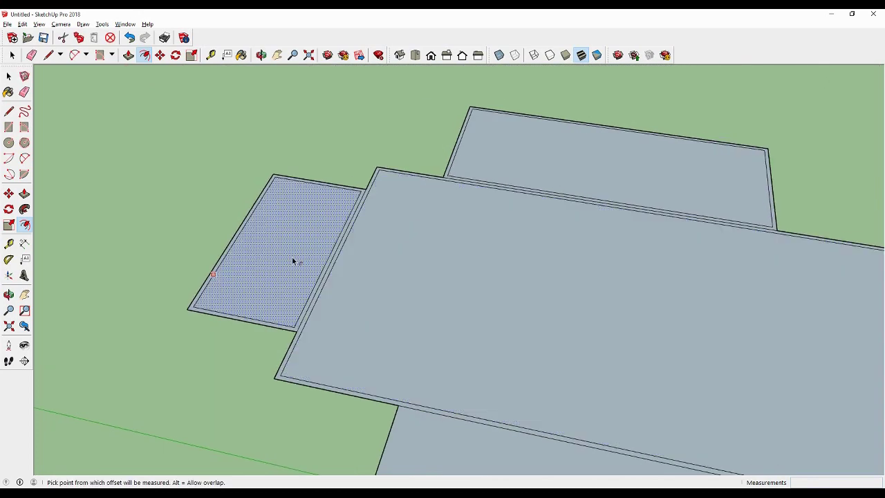
{"action": "left_click", "coordinate": [24, 294]}
{"action": "left_click_drag", "start_coordinate": [386, 190], "coordinate": [350, 140]}
{"action": "middle_click_drag", "start_coordinate": [350, 140], "coordinate": [292, 231]}
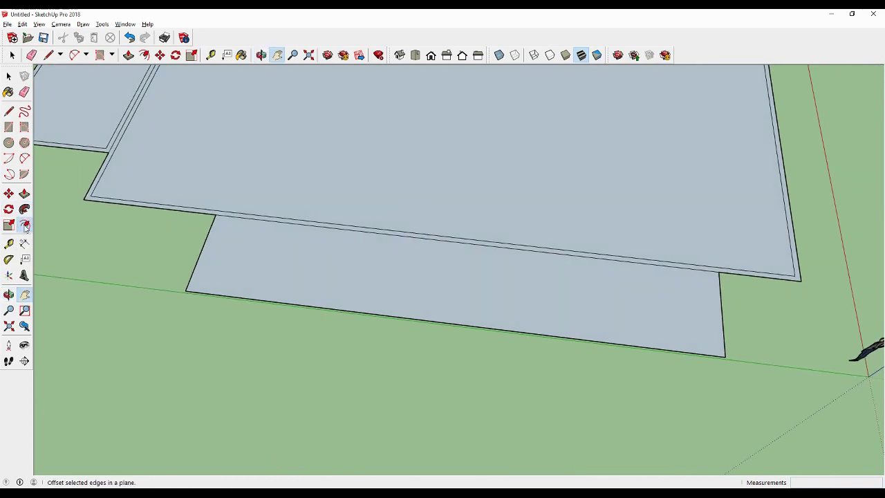
{"action": "left_click", "coordinate": [24, 224]}
{"action": "left_click", "coordinate": [315, 270]}
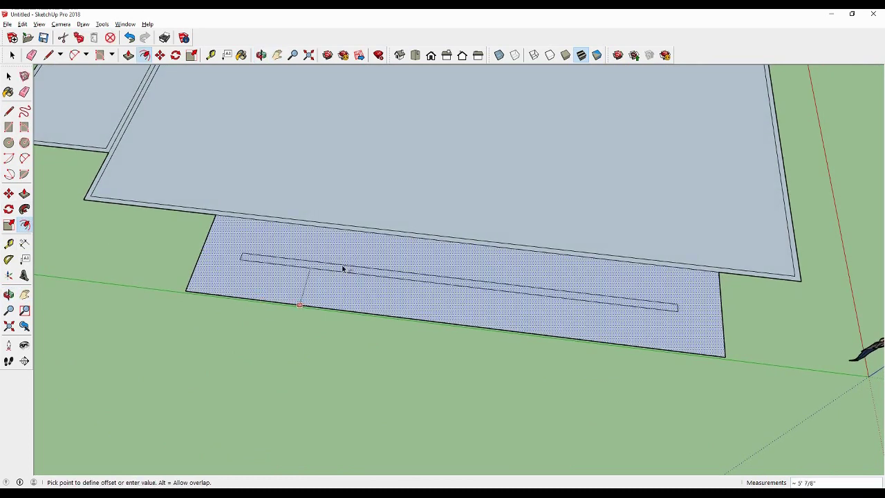
{"action": "left_click", "coordinate": [311, 289]}
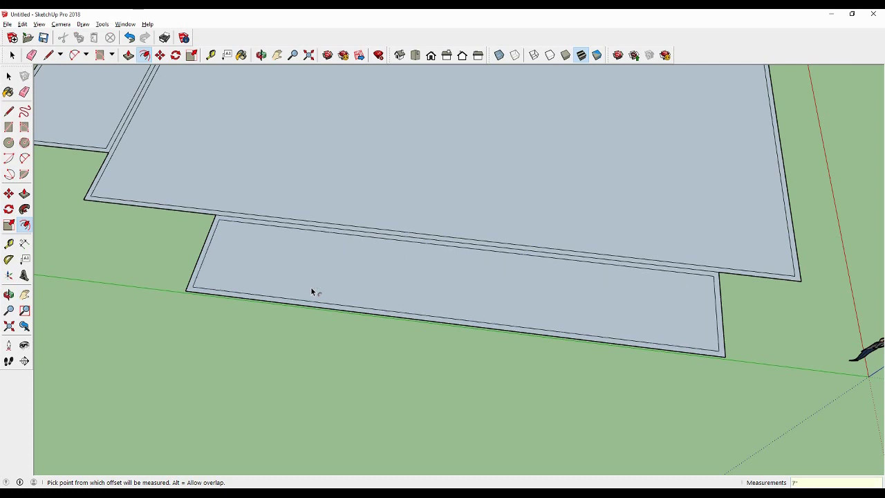
Deselect the person figure and orbit back to an overall view of all four slabs.
{"action": "left_click", "coordinate": [24, 296]}
{"action": "mouse_move", "coordinate": [332, 173]}
{"action": "left_mouse_down"}
{"action": "mouse_move", "coordinate": [378, 229]}
{"action": "mouse_move", "coordinate": [533, 275]}
{"action": "mouse_move", "coordinate": [489, 230]}
{"action": "mouse_move", "coordinate": [397, 233]}
{"action": "mouse_move", "coordinate": [245, 214]}
{"action": "mouse_move", "coordinate": [488, 272]}
{"action": "mouse_move", "coordinate": [400, 265]}
{"action": "mouse_move", "coordinate": [298, 237]}
{"action": "mouse_move", "coordinate": [290, 223]}
{"action": "left_mouse_up"}
{"action": "key", "text": "o"}
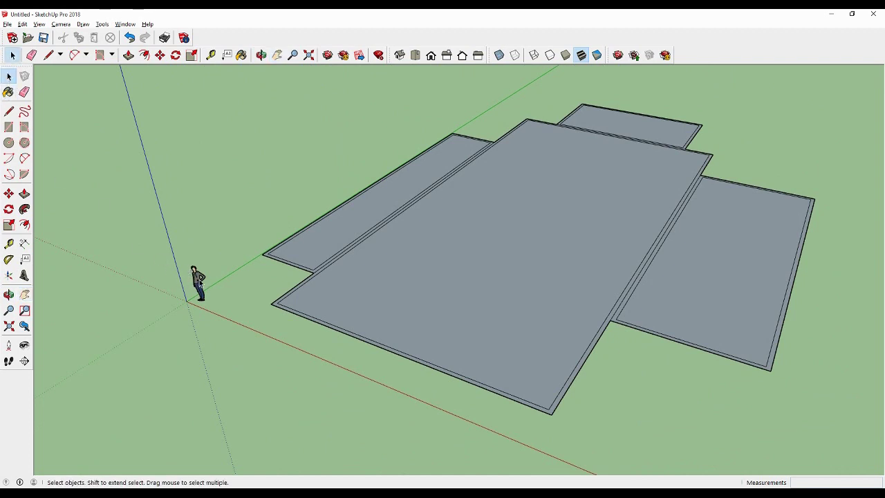
{"action": "left_click", "coordinate": [265, 220]}
{"action": "middle_click_drag", "start_coordinate": [335, 300], "coordinate": [442, 330]}
{"action": "scroll", "coordinate": [355, 300], "scroll_direction": "up", "scroll_amount": 3}
{"action": "scroll", "coordinate": [315, 296], "scroll_direction": "up", "scroll_amount": 2}
{"action": "mouse_move", "coordinate": [315, 296]}
{"action": "middle_mouse_down"}
{"action": "mouse_move", "coordinate": [364, 293]}
{"action": "mouse_move", "coordinate": [390, 308]}
{"action": "mouse_move", "coordinate": [380, 268]}
{"action": "middle_mouse_up"}
{"action": "mouse_move", "coordinate": [390, 304]}
{"action": "middle_mouse_down"}
{"action": "mouse_move", "coordinate": [377, 310]}
{"action": "mouse_move", "coordinate": [184, 257]}
{"action": "middle_mouse_up"}
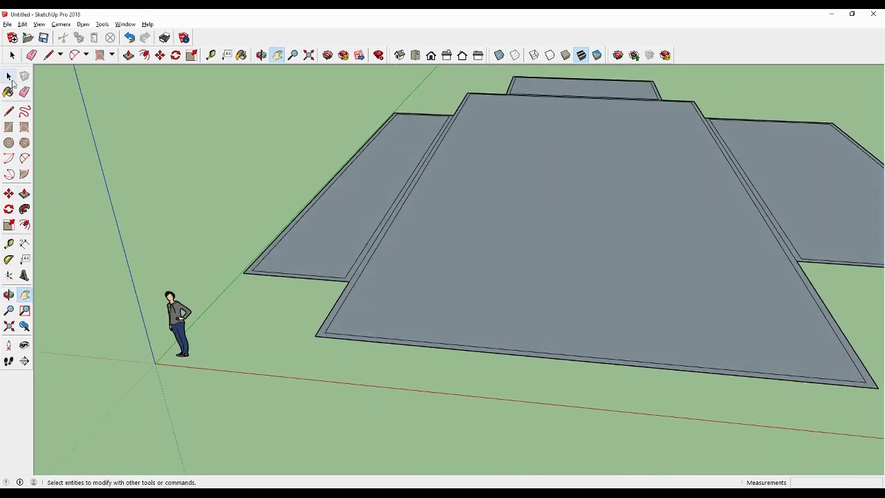
{"action": "left_click", "coordinate": [335, 312]}
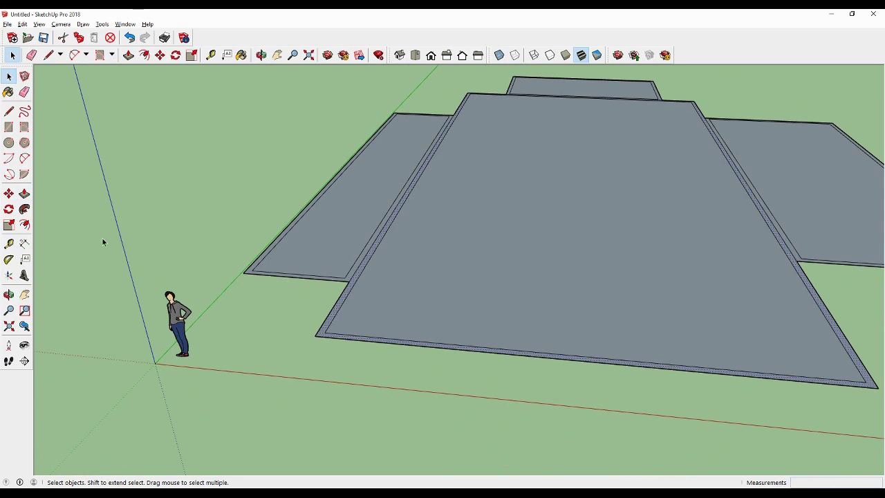
{"action": "left_click", "coordinate": [330, 314]}
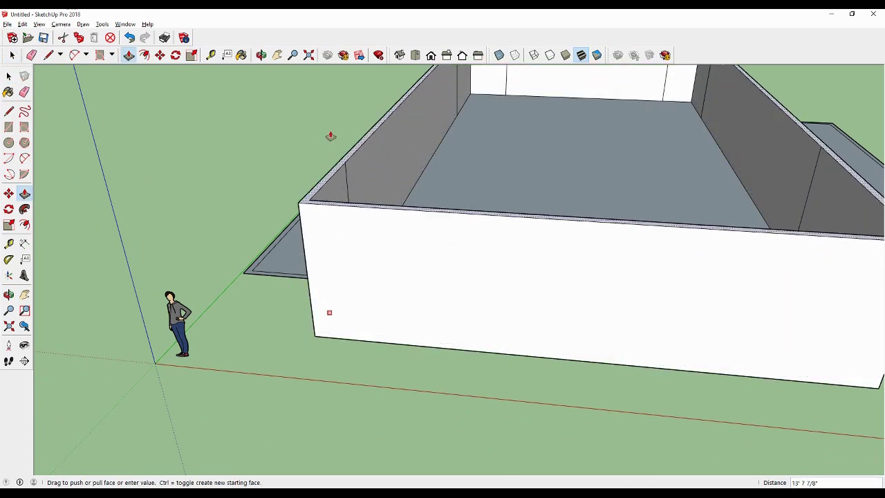
{"action": "scroll", "coordinate": [330, 137], "scroll_direction": "down", "scroll_amount": 3}
{"action": "scroll", "coordinate": [335, 130], "scroll_direction": "down", "scroll_amount": 3}
{"action": "scroll", "coordinate": [336, 130], "scroll_direction": "down", "scroll_amount": 2}
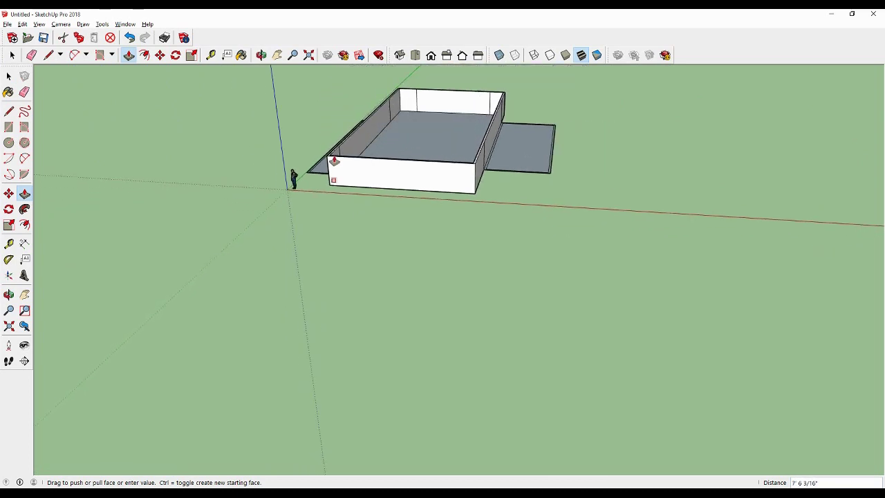
{"action": "scroll", "coordinate": [334, 164], "scroll_direction": "up", "scroll_amount": 1}
{"action": "scroll", "coordinate": [334, 164], "scroll_direction": "up", "scroll_amount": 1}
{"action": "scroll", "coordinate": [333, 160], "scroll_direction": "up", "scroll_amount": 1}
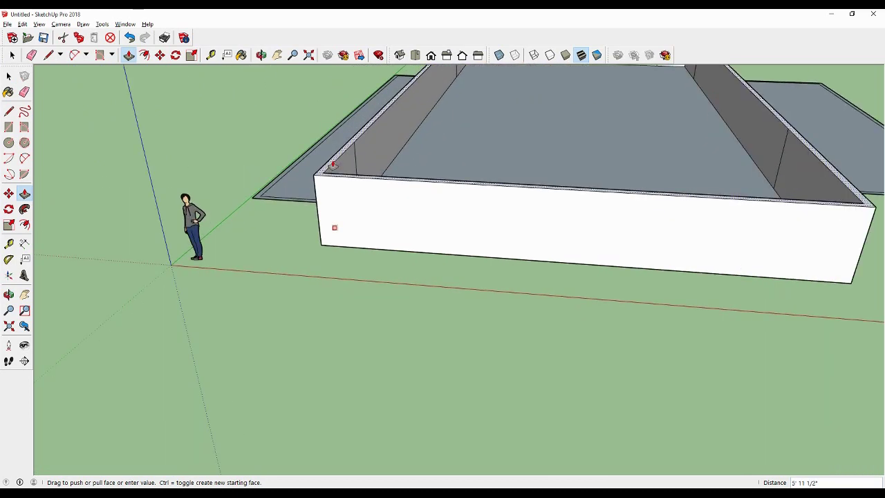
{"action": "scroll", "coordinate": [331, 158], "scroll_direction": "up", "scroll_amount": 1}
{"action": "type", "text": "10'"}
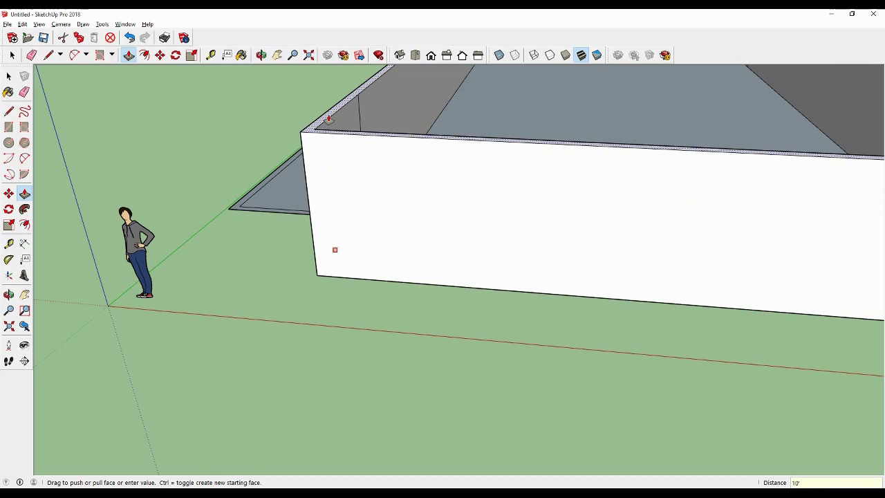
{"action": "key", "text": "Return"}
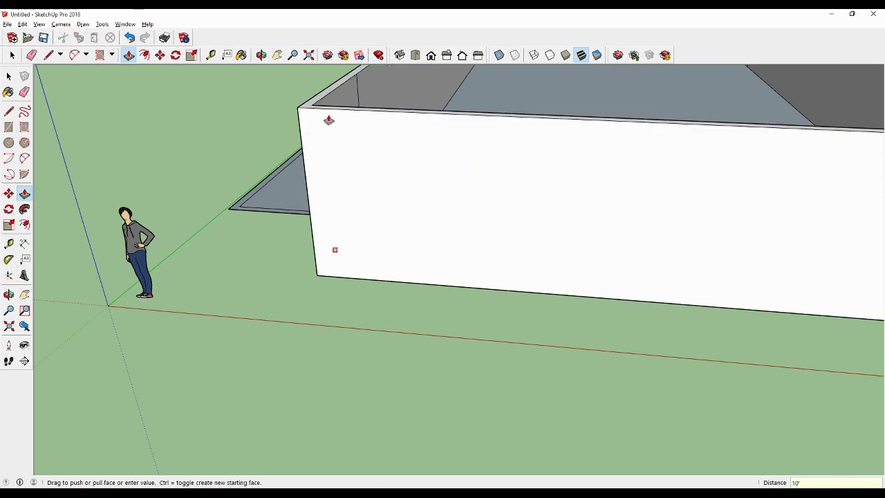
{"action": "left_click", "coordinate": [28, 290]}
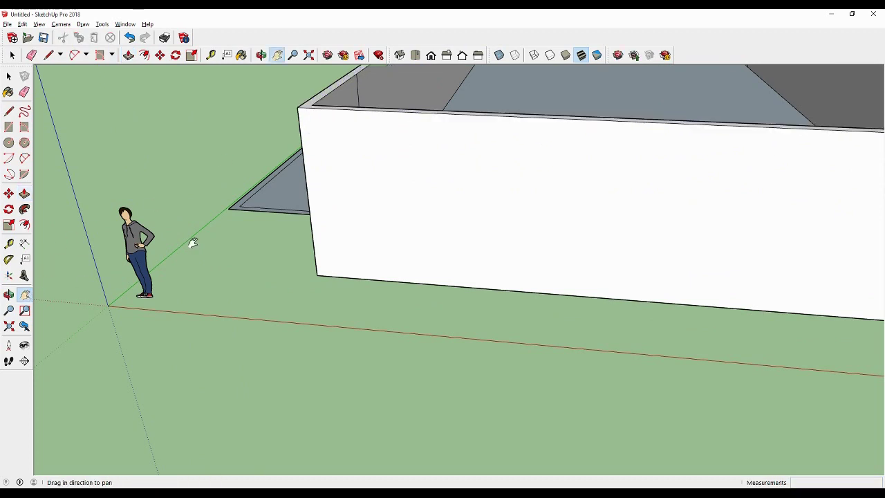
{"action": "mouse_move", "coordinate": [193, 243]}
{"action": "middle_mouse_down"}
{"action": "mouse_move", "coordinate": [346, 210]}
{"action": "mouse_move", "coordinate": [421, 208]}
{"action": "mouse_move", "coordinate": [434, 224]}
{"action": "mouse_move", "coordinate": [399, 241]}
{"action": "mouse_move", "coordinate": [425, 208]}
{"action": "mouse_move", "coordinate": [375, 221]}
{"action": "mouse_move", "coordinate": [282, 222]}
{"action": "mouse_move", "coordinate": [240, 249]}
{"action": "mouse_move", "coordinate": [363, 189]}
{"action": "mouse_move", "coordinate": [325, 203]}
{"action": "mouse_move", "coordinate": [362, 209]}
{"action": "mouse_move", "coordinate": [359, 200]}
{"action": "mouse_move", "coordinate": [366, 258]}
{"action": "mouse_move", "coordinate": [407, 255]}
{"action": "mouse_move", "coordinate": [382, 240]}
{"action": "middle_mouse_up"}
{"action": "scroll", "coordinate": [405, 222], "scroll_direction": "down", "scroll_amount": 3}
{"action": "scroll", "coordinate": [443, 210], "scroll_direction": "down", "scroll_amount": 2}
{"action": "left_click", "coordinate": [130, 39]}
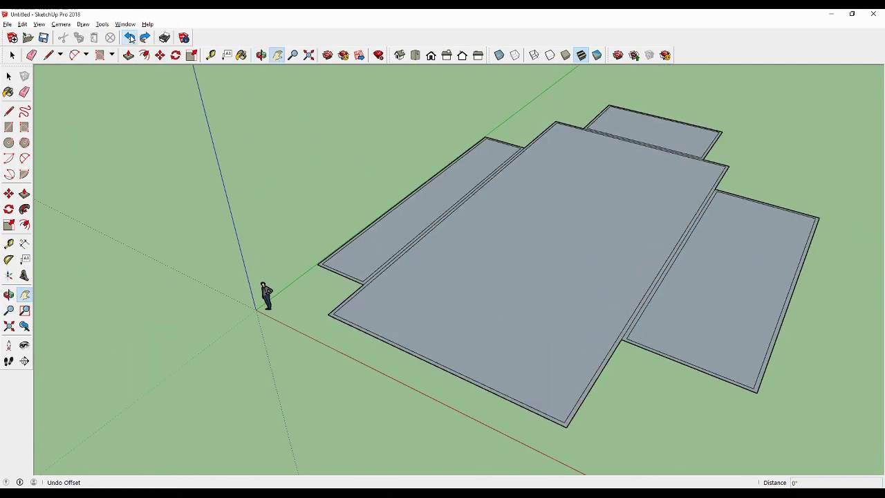
{"action": "scroll", "coordinate": [366, 283], "scroll_direction": "up", "scroll_amount": 2}
{"action": "scroll", "coordinate": [369, 283], "scroll_direction": "up", "scroll_amount": 2}
{"action": "scroll", "coordinate": [369, 285], "scroll_direction": "up", "scroll_amount": 2}
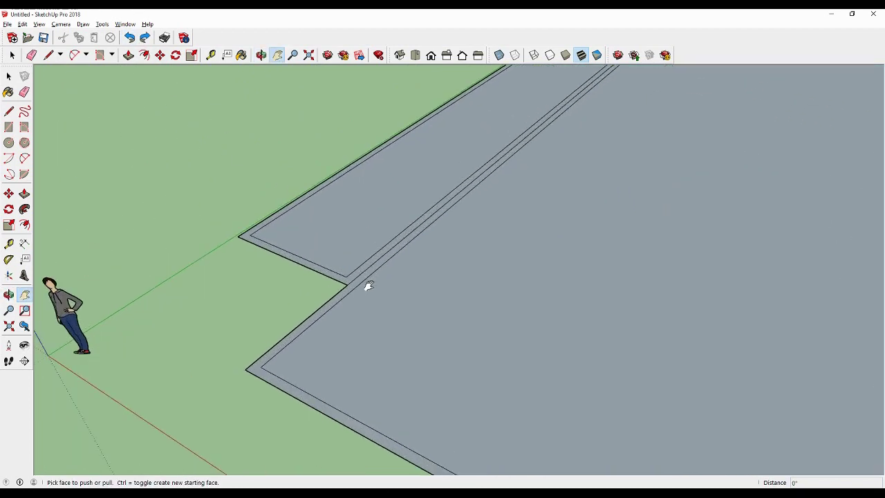
{"action": "scroll", "coordinate": [367, 286], "scroll_direction": "up", "scroll_amount": 1}
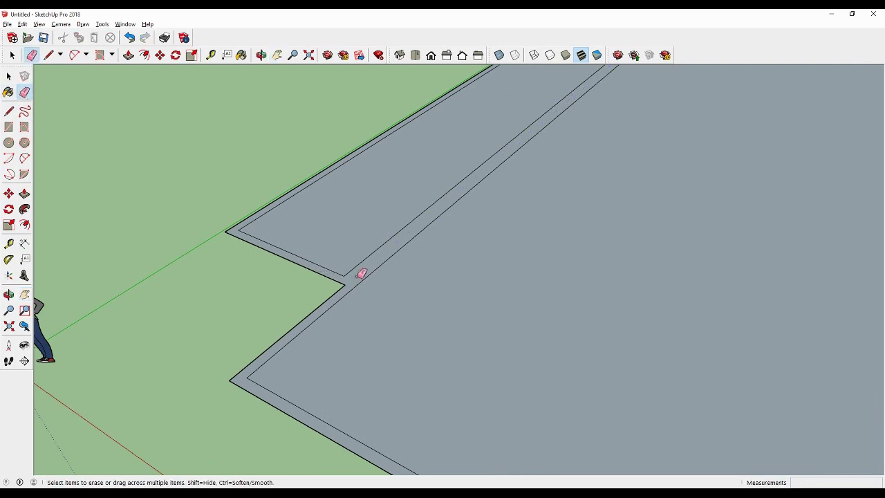
{"action": "mouse_move", "coordinate": [468, 188]}
{"action": "middle_mouse_down"}
{"action": "mouse_move", "coordinate": [203, 310]}
{"action": "mouse_move", "coordinate": [457, 187]}
{"action": "mouse_move", "coordinate": [484, 283]}
{"action": "mouse_move", "coordinate": [459, 190]}
{"action": "middle_mouse_up"}
{"action": "scroll", "coordinate": [415, 208], "scroll_direction": "down", "scroll_amount": 3}
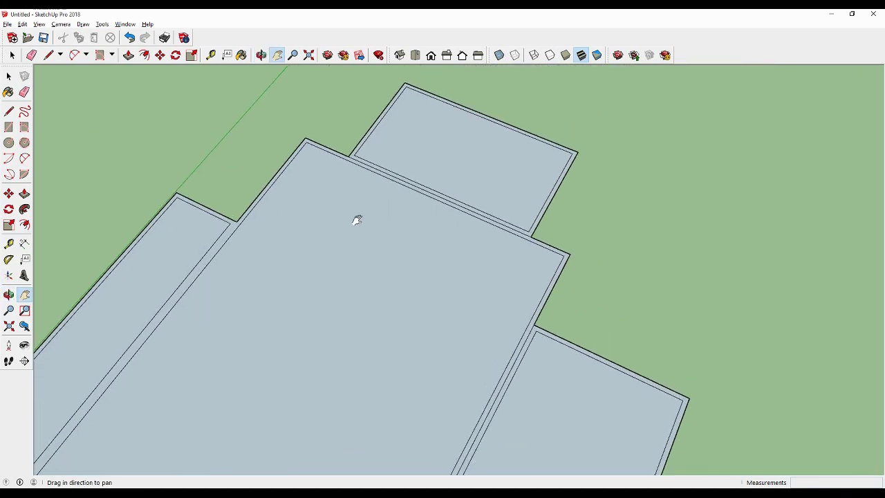
{"action": "mouse_move", "coordinate": [355, 219]}
{"action": "middle_mouse_down"}
{"action": "mouse_move", "coordinate": [415, 239]}
{"action": "mouse_move", "coordinate": [121, 182]}
{"action": "middle_mouse_up"}
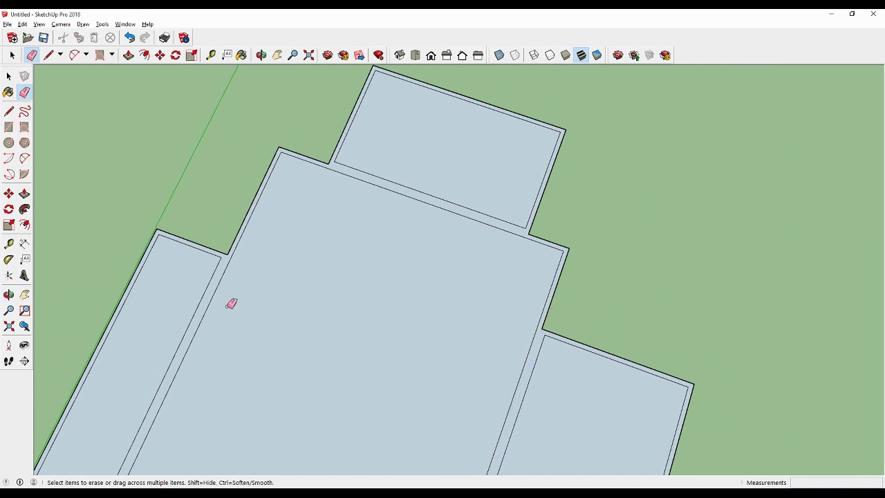
{"action": "mouse_move", "coordinate": [328, 377]}
{"action": "left_mouse_down"}
{"action": "mouse_move", "coordinate": [389, 204]}
{"action": "mouse_move", "coordinate": [372, 338]}
{"action": "mouse_move", "coordinate": [371, 255]}
{"action": "left_mouse_up"}
{"action": "scroll", "coordinate": [371, 254], "scroll_direction": "down", "scroll_amount": 2}
{"action": "scroll", "coordinate": [148, 325], "scroll_direction": "down", "scroll_amount": 2}
{"action": "scroll", "coordinate": [49, 326], "scroll_direction": "down", "scroll_amount": 2}
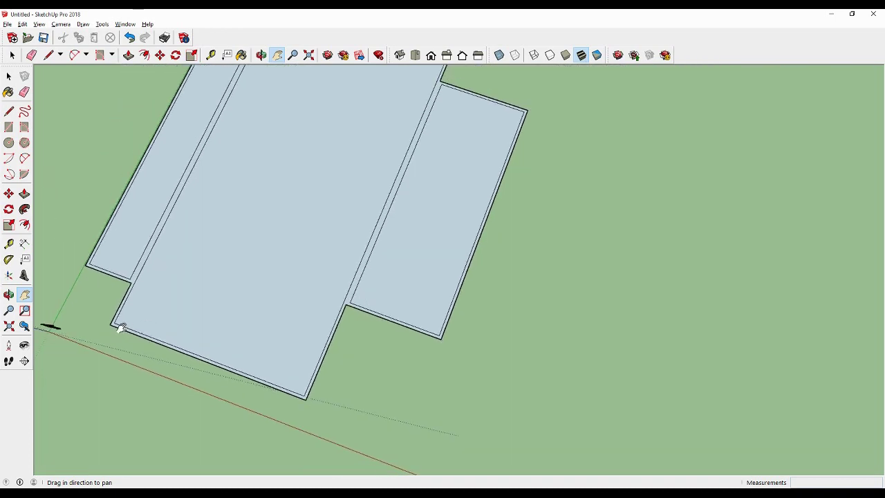
{"action": "left_click_drag", "start_coordinate": [105, 284], "coordinate": [219, 290]}
{"action": "middle_click_drag", "start_coordinate": [220, 291], "coordinate": [237, 309]}
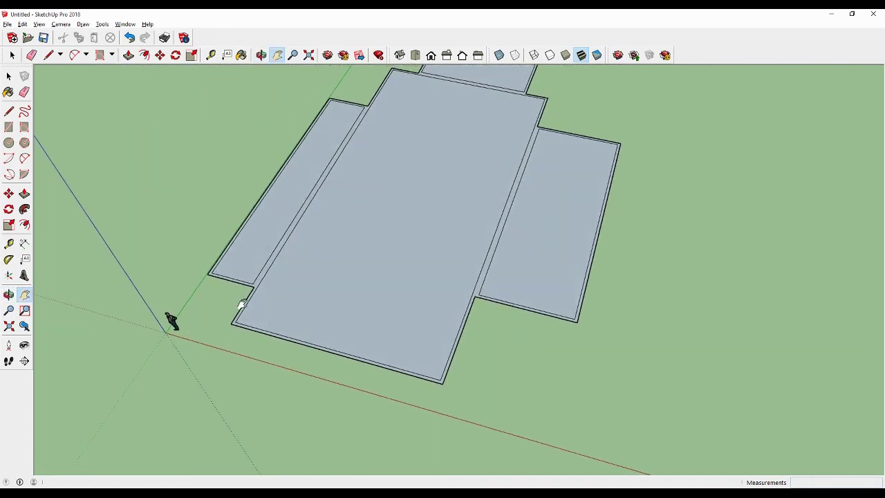
{"action": "scroll", "coordinate": [238, 309], "scroll_direction": "up", "scroll_amount": 2}
{"action": "scroll", "coordinate": [221, 316], "scroll_direction": "up", "scroll_amount": 2}
{"action": "scroll", "coordinate": [207, 316], "scroll_direction": "up", "scroll_amount": 1}
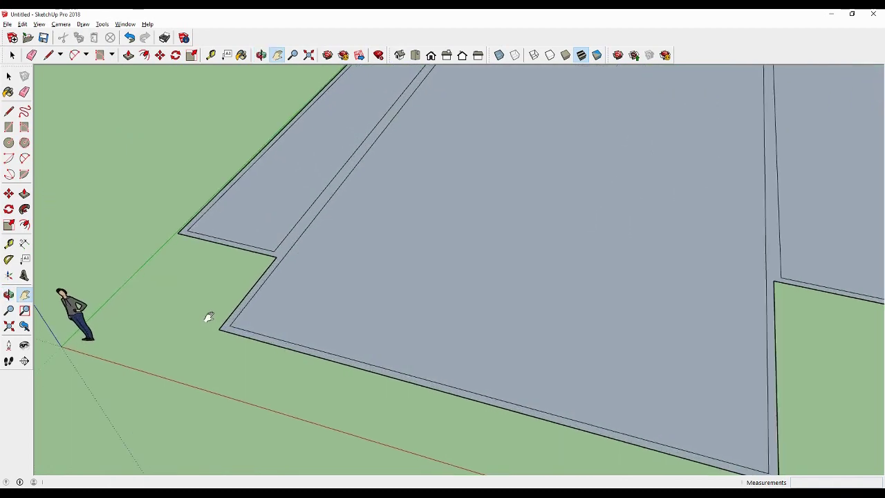
{"action": "left_click_drag", "start_coordinate": [207, 316], "coordinate": [264, 270]}
{"action": "middle_click_drag", "start_coordinate": [263, 270], "coordinate": [222, 266]}
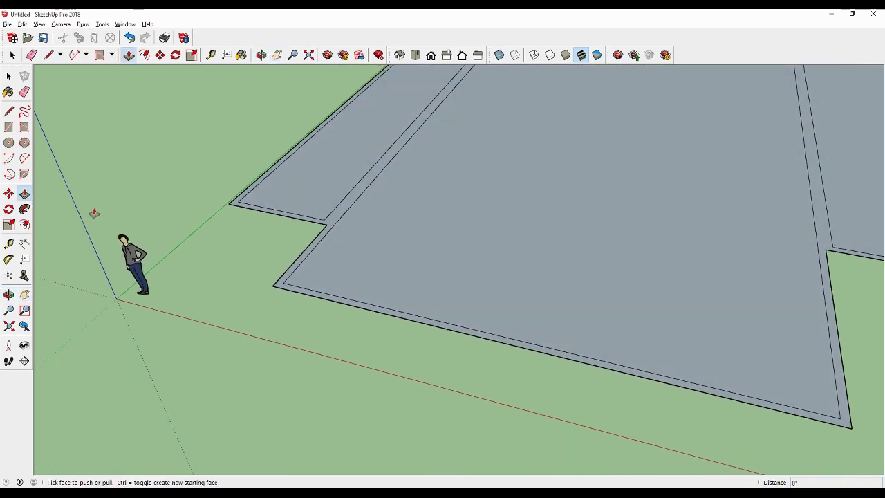
Pull the wall outline strips up 10' and orbit around to inspect the walls.
{"action": "left_click_drag", "start_coordinate": [298, 263], "coordinate": [296, 138]}
{"action": "type", "text": "10'"}
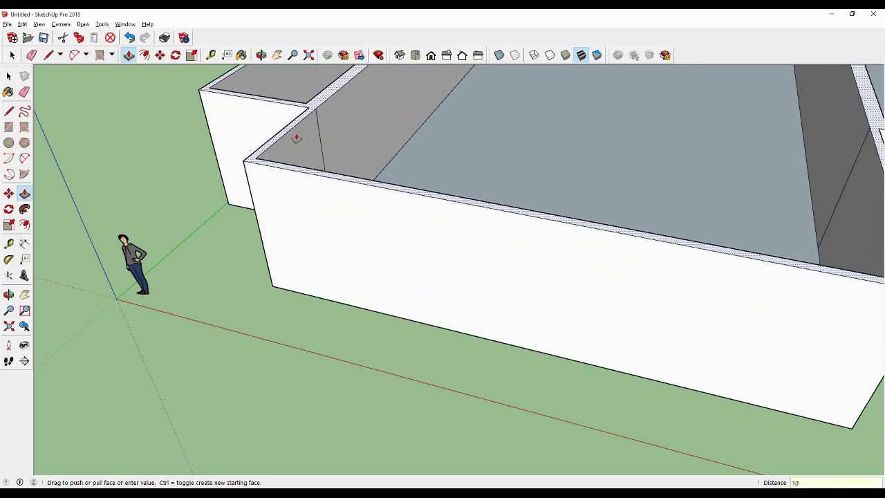
{"action": "key", "text": "Return"}
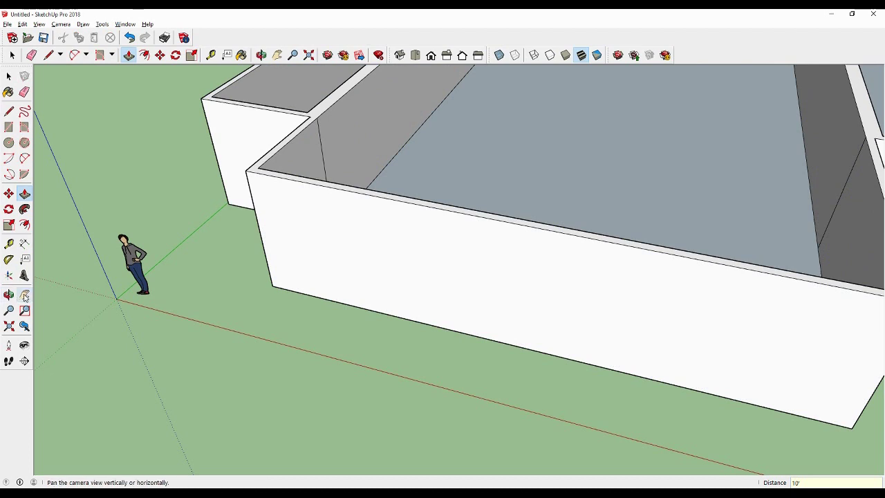
{"action": "left_click", "coordinate": [24, 296]}
{"action": "middle_click_drag", "start_coordinate": [231, 339], "coordinate": [334, 267]}
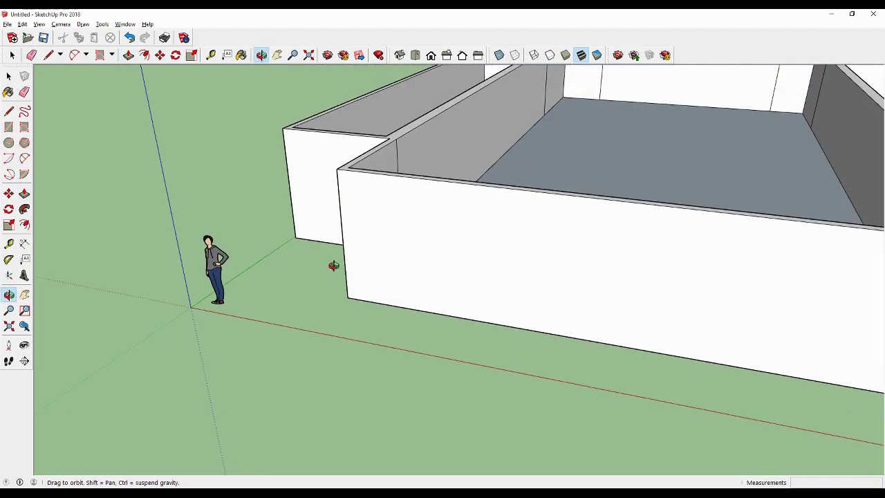
{"action": "mouse_move", "coordinate": [334, 266]}
{"action": "left_mouse_down"}
{"action": "mouse_move", "coordinate": [339, 217]}
{"action": "mouse_move", "coordinate": [329, 242]}
{"action": "left_mouse_up"}
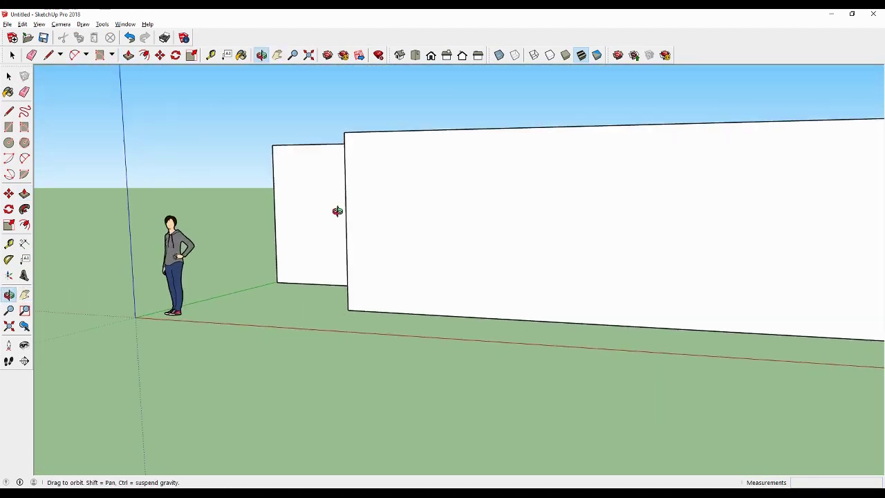
{"action": "mouse_move", "coordinate": [337, 211]}
{"action": "left_mouse_down"}
{"action": "mouse_move", "coordinate": [351, 263]}
{"action": "mouse_move", "coordinate": [342, 292]}
{"action": "mouse_move", "coordinate": [367, 229]}
{"action": "mouse_move", "coordinate": [425, 209]}
{"action": "left_mouse_up"}
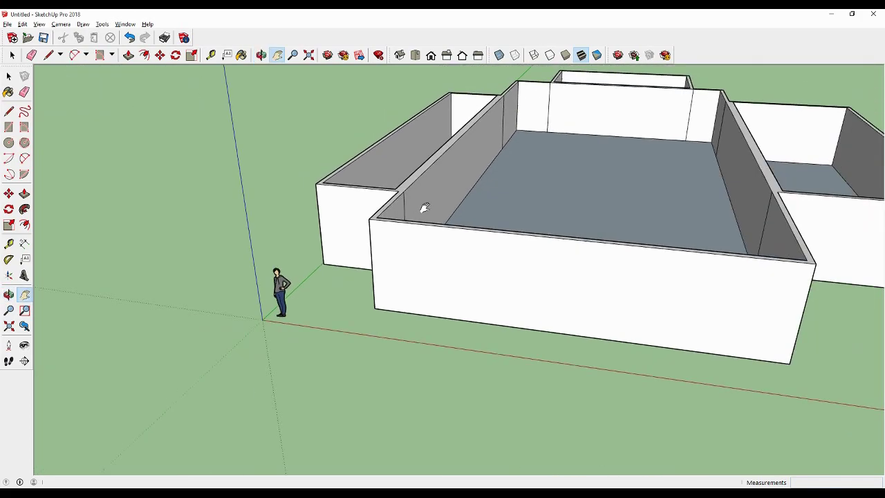
{"action": "scroll", "coordinate": [425, 209], "scroll_direction": "down", "scroll_amount": 3}
{"action": "middle_click_drag", "start_coordinate": [486, 172], "coordinate": [405, 236]}
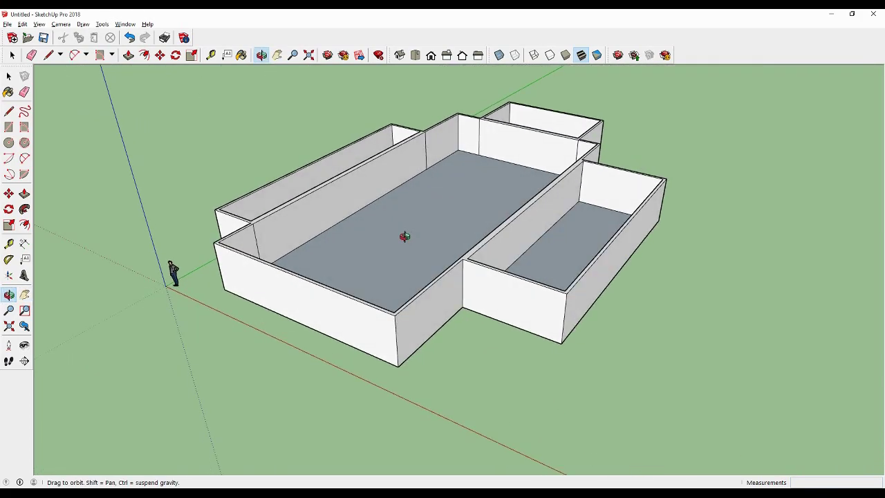
{"action": "mouse_move", "coordinate": [405, 237]}
{"action": "left_mouse_down"}
{"action": "mouse_move", "coordinate": [293, 249]}
{"action": "mouse_move", "coordinate": [298, 275]}
{"action": "mouse_move", "coordinate": [383, 274]}
{"action": "mouse_move", "coordinate": [496, 296]}
{"action": "left_mouse_up"}
{"action": "scroll", "coordinate": [297, 235], "scroll_direction": "up", "scroll_amount": 2}
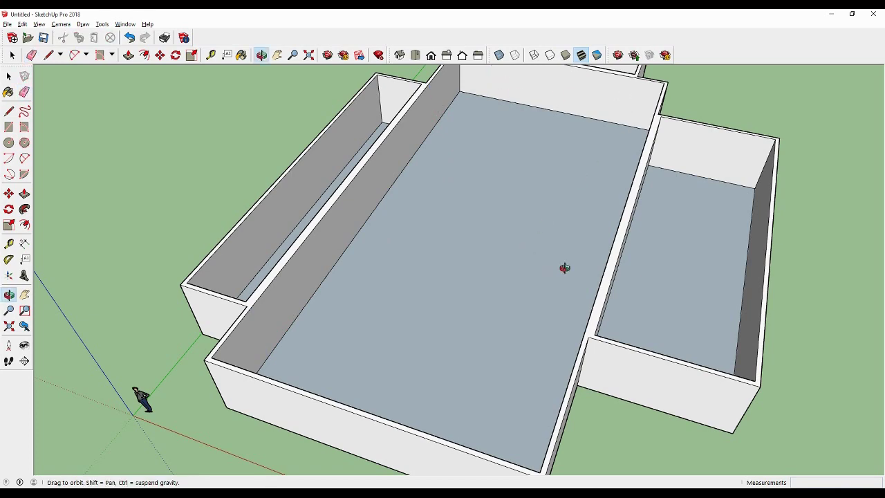
Orbit in to an interior partition and push its side face in about 1'.
{"action": "mouse_move", "coordinate": [566, 268]}
{"action": "left_mouse_down"}
{"action": "mouse_move", "coordinate": [719, 244]}
{"action": "mouse_move", "coordinate": [555, 136]}
{"action": "left_mouse_up"}
{"action": "key", "text": "e"}
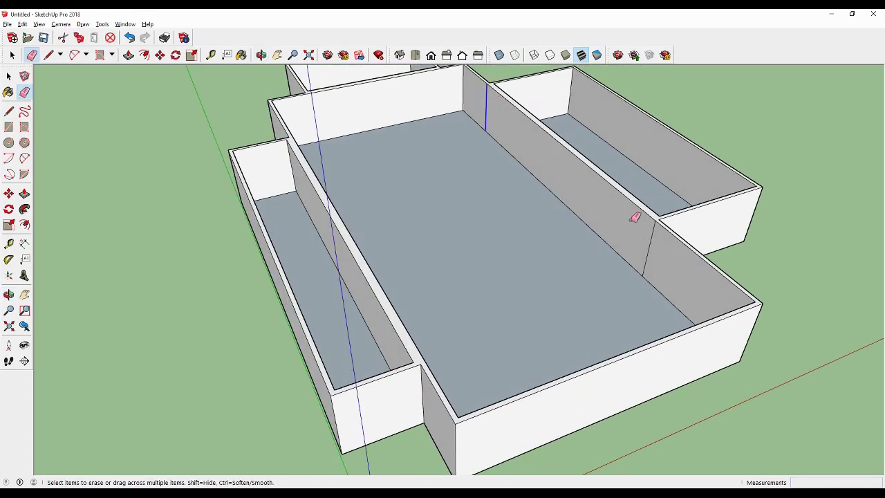
{"action": "scroll", "coordinate": [342, 149], "scroll_direction": "down", "scroll_amount": 3}
{"action": "mouse_move", "coordinate": [322, 202]}
{"action": "middle_mouse_down"}
{"action": "mouse_move", "coordinate": [567, 174]}
{"action": "mouse_move", "coordinate": [303, 173]}
{"action": "middle_mouse_up"}
{"action": "scroll", "coordinate": [303, 173], "scroll_direction": "up", "scroll_amount": 3}
{"action": "scroll", "coordinate": [259, 182], "scroll_direction": "up", "scroll_amount": 2}
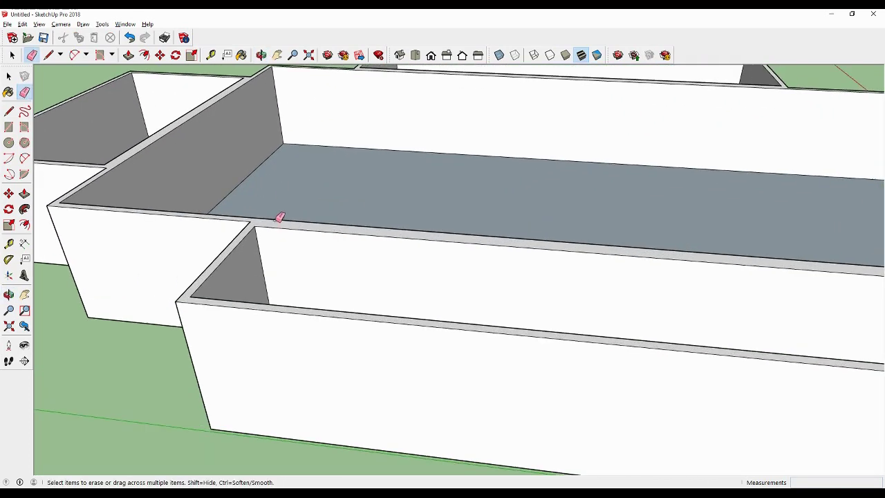
{"action": "middle_click_drag", "start_coordinate": [279, 217], "coordinate": [284, 319]}
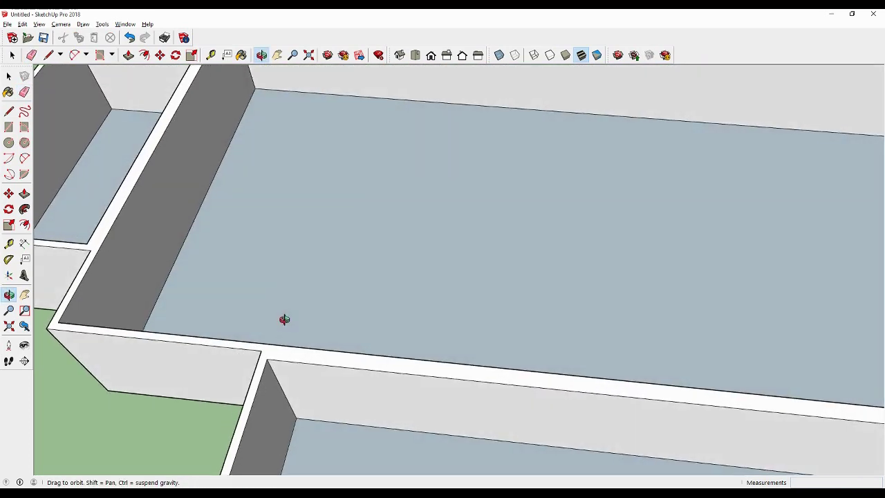
{"action": "left_click", "coordinate": [23, 298]}
{"action": "mouse_move", "coordinate": [146, 274]}
{"action": "middle_mouse_down"}
{"action": "mouse_move", "coordinate": [330, 267]}
{"action": "mouse_move", "coordinate": [292, 249]}
{"action": "mouse_move", "coordinate": [492, 274]}
{"action": "mouse_move", "coordinate": [607, 277]}
{"action": "middle_mouse_up"}
{"action": "scroll", "coordinate": [464, 346], "scroll_direction": "up", "scroll_amount": 3}
{"action": "scroll", "coordinate": [454, 326], "scroll_direction": "up", "scroll_amount": 3}
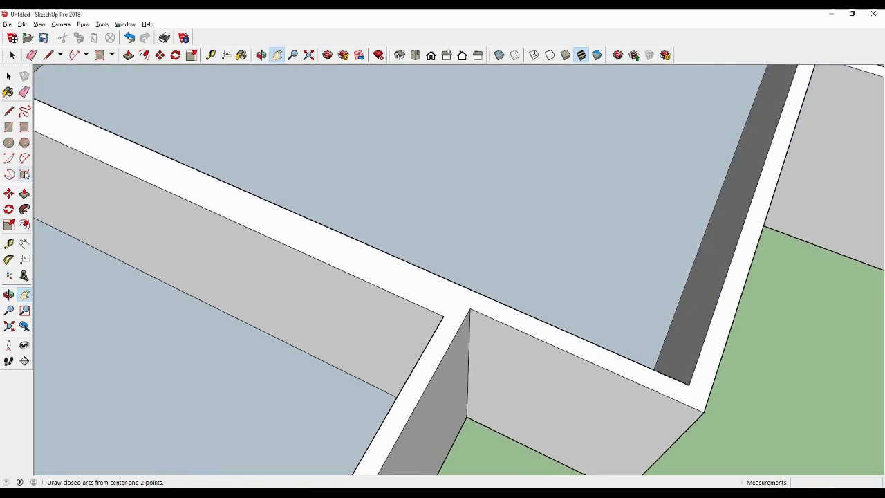
{"action": "left_click", "coordinate": [272, 273]}
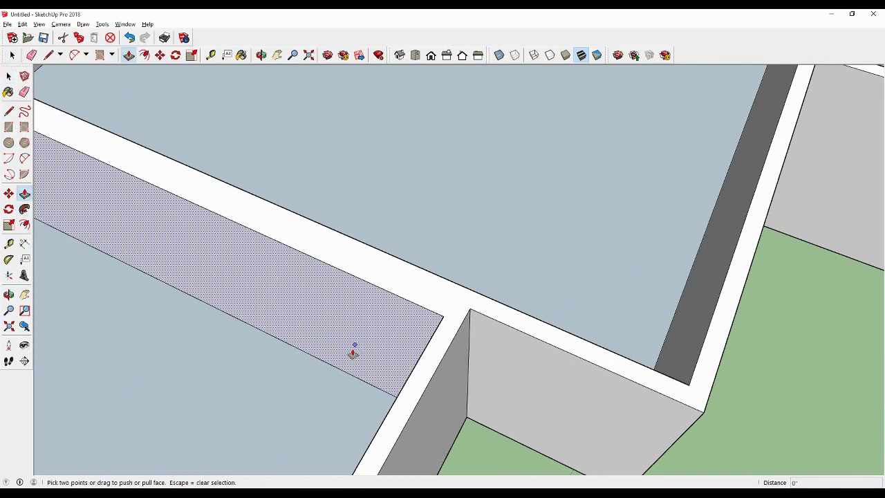
{"action": "mouse_move", "coordinate": [370, 353]}
{"action": "left_mouse_down"}
{"action": "mouse_move", "coordinate": [390, 341]}
{"action": "mouse_move", "coordinate": [369, 369]}
{"action": "mouse_move", "coordinate": [558, 356]}
{"action": "left_mouse_up"}
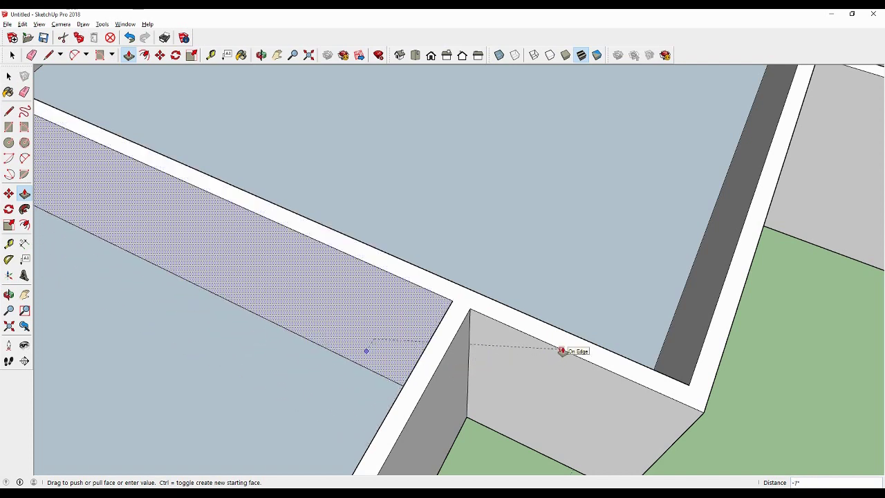
Orbit and pan to bring the wall junction over the floor into view.
{"action": "left_click", "coordinate": [27, 295]}
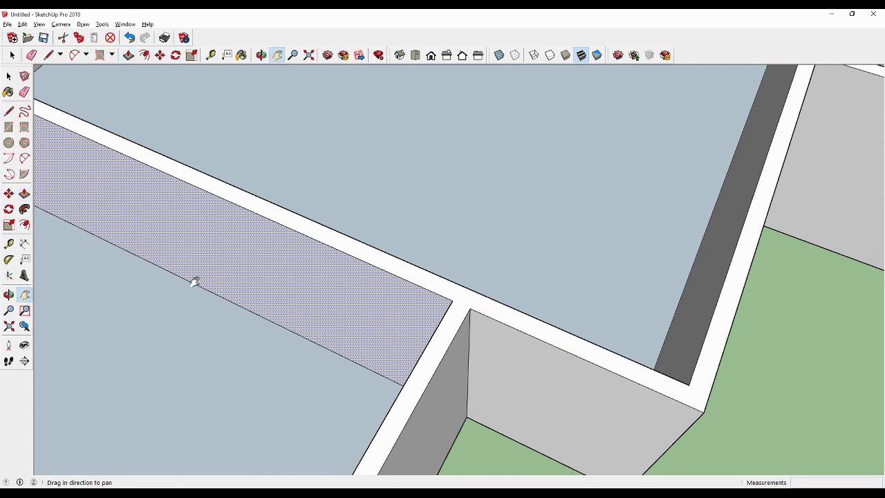
{"action": "scroll", "coordinate": [202, 283], "scroll_direction": "down", "scroll_amount": 3}
{"action": "mouse_move", "coordinate": [155, 244]}
{"action": "middle_mouse_down"}
{"action": "mouse_move", "coordinate": [366, 323]}
{"action": "mouse_move", "coordinate": [344, 300]}
{"action": "middle_mouse_up"}
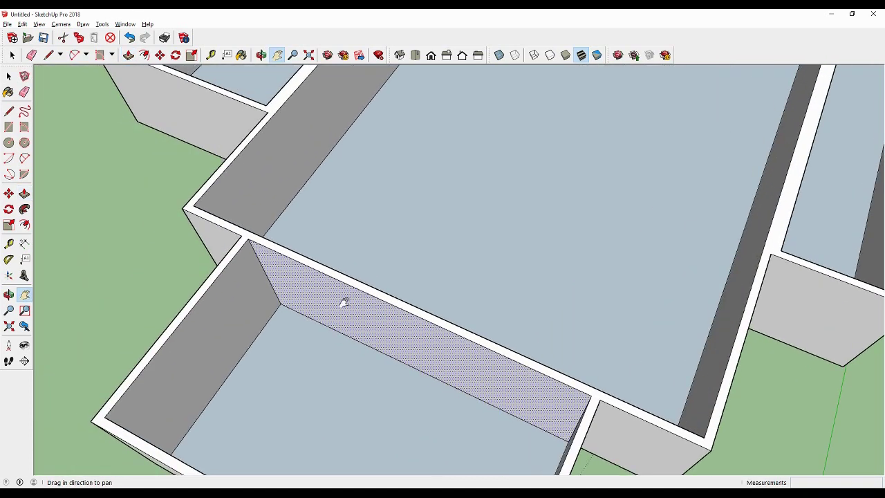
{"action": "key", "text": "o"}
{"action": "mouse_move", "coordinate": [367, 302]}
{"action": "left_mouse_down"}
{"action": "mouse_move", "coordinate": [539, 296]}
{"action": "mouse_move", "coordinate": [207, 306]}
{"action": "left_mouse_up"}
{"action": "scroll", "coordinate": [276, 325], "scroll_direction": "up", "scroll_amount": 3}
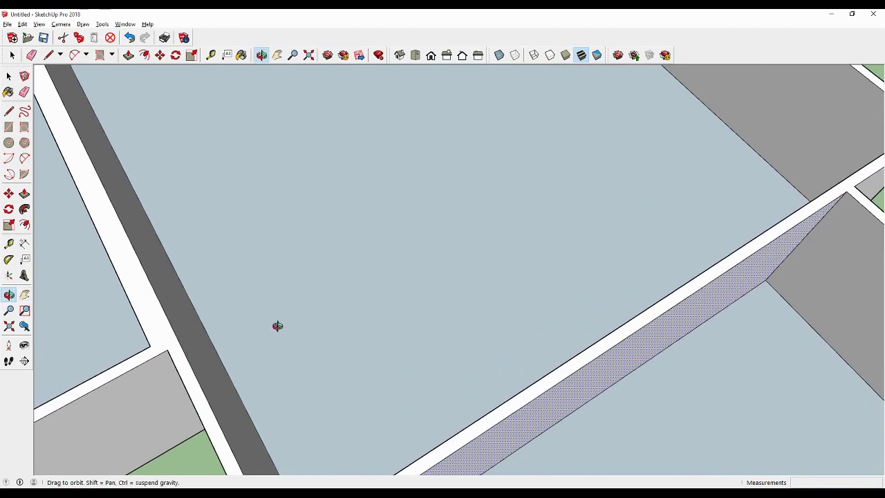
{"action": "left_click_drag", "start_coordinate": [277, 326], "coordinate": [352, 325]}
{"action": "key", "text": "h"}
{"action": "left_click_drag", "start_coordinate": [307, 295], "coordinate": [317, 231]}
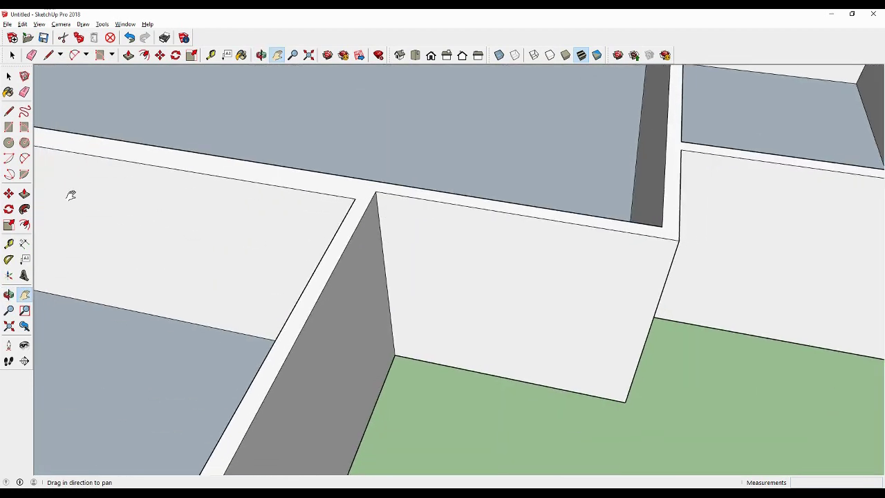
{"action": "left_click", "coordinate": [24, 195]}
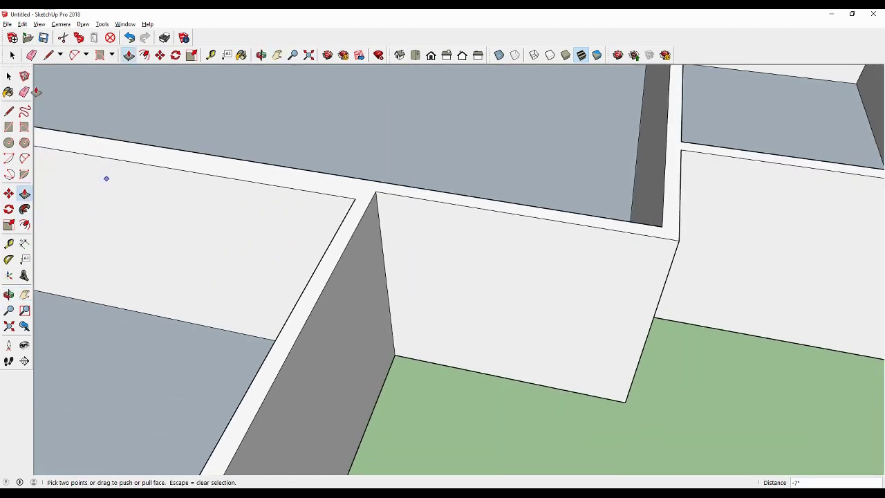
Push the grey partition face in about 1'2" to divide the narrow room from the main room.
{"action": "left_click", "coordinate": [9, 77]}
{"action": "left_click", "coordinate": [253, 251]}
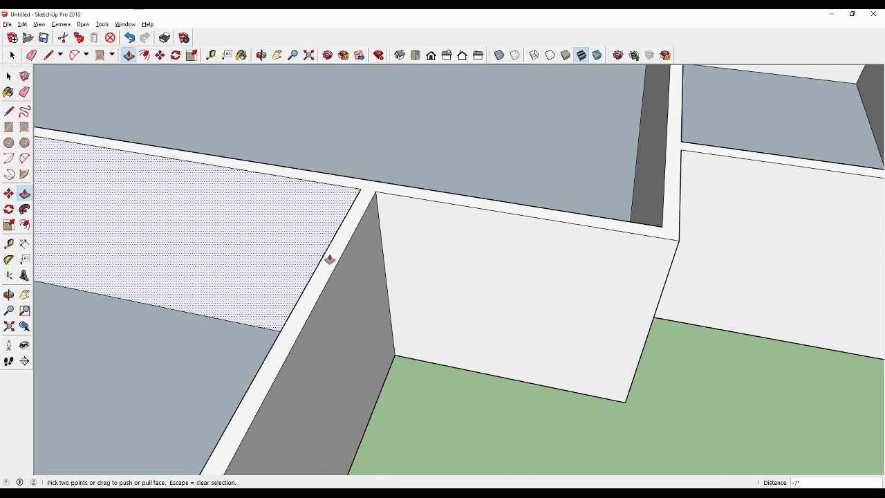
{"action": "left_click", "coordinate": [24, 294]}
{"action": "scroll", "coordinate": [253, 253], "scroll_direction": "down", "scroll_amount": 3}
{"action": "scroll", "coordinate": [228, 241], "scroll_direction": "down", "scroll_amount": 3}
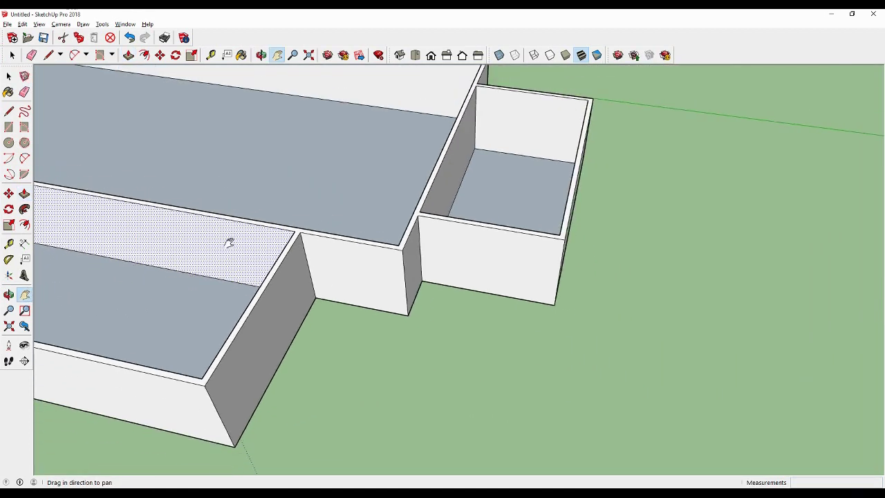
{"action": "left_click_drag", "start_coordinate": [229, 242], "coordinate": [512, 284]}
{"action": "mouse_move", "coordinate": [512, 284]}
{"action": "middle_mouse_down"}
{"action": "mouse_move", "coordinate": [291, 243]}
{"action": "mouse_move", "coordinate": [387, 292]}
{"action": "mouse_move", "coordinate": [378, 281]}
{"action": "mouse_move", "coordinate": [438, 337]}
{"action": "mouse_move", "coordinate": [601, 311]}
{"action": "mouse_move", "coordinate": [484, 257]}
{"action": "middle_mouse_up"}
{"action": "scroll", "coordinate": [297, 170], "scroll_direction": "up", "scroll_amount": 3}
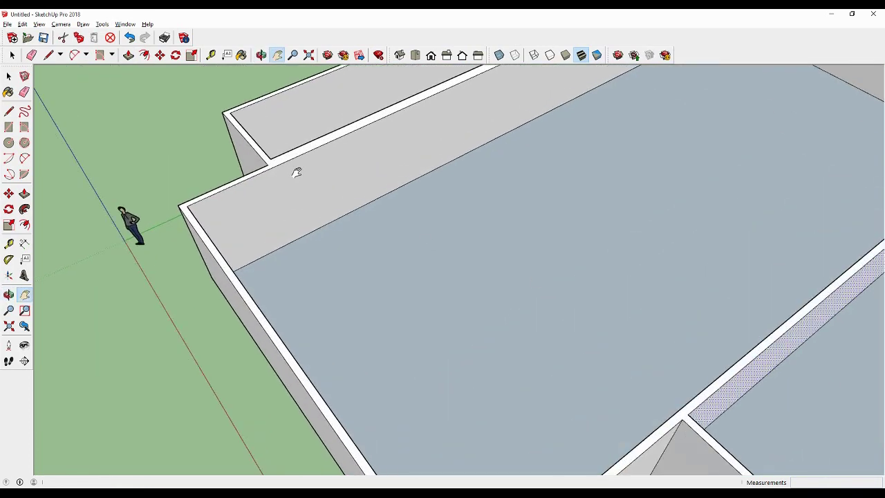
{"action": "scroll", "coordinate": [297, 170], "scroll_direction": "up", "scroll_amount": 2}
{"action": "mouse_move", "coordinate": [393, 191]}
{"action": "middle_mouse_down"}
{"action": "mouse_move", "coordinate": [692, 192]}
{"action": "mouse_move", "coordinate": [401, 336]}
{"action": "mouse_move", "coordinate": [448, 341]}
{"action": "mouse_move", "coordinate": [391, 303]}
{"action": "mouse_move", "coordinate": [402, 309]}
{"action": "mouse_move", "coordinate": [356, 311]}
{"action": "middle_mouse_up"}
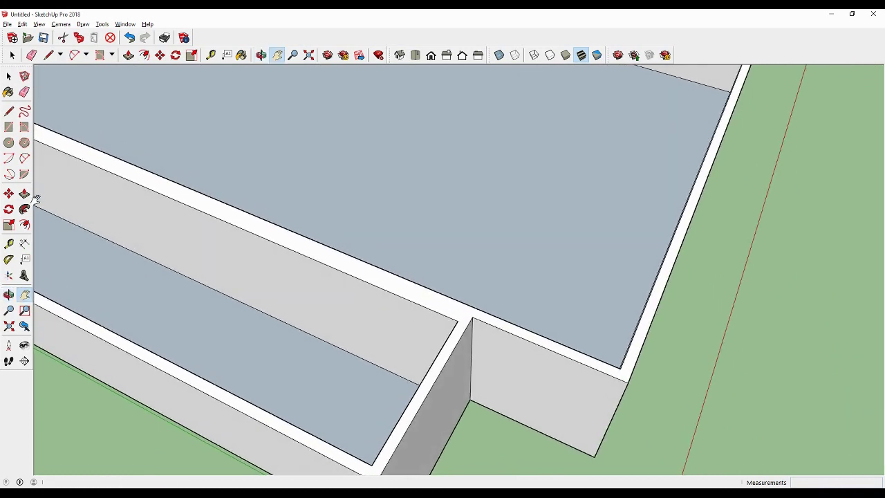
{"action": "left_click", "coordinate": [238, 266]}
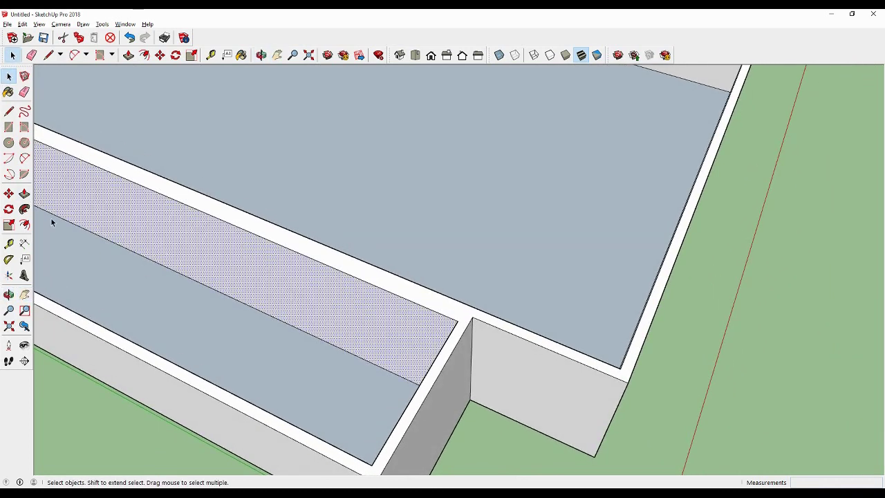
{"action": "mouse_move", "coordinate": [399, 329]}
{"action": "left_mouse_down"}
{"action": "mouse_move", "coordinate": [367, 350]}
{"action": "mouse_move", "coordinate": [410, 336]}
{"action": "mouse_move", "coordinate": [547, 343]}
{"action": "mouse_move", "coordinate": [540, 352]}
{"action": "left_mouse_up"}
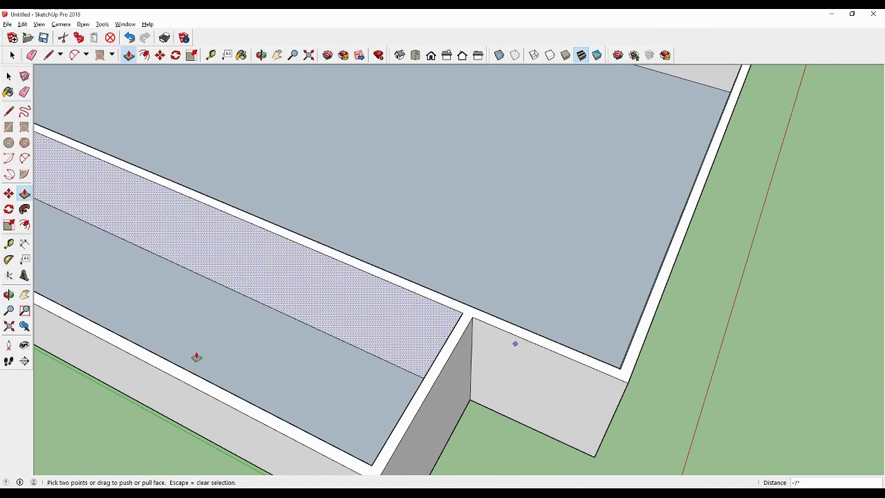
Zoom out and orbit to see the whole building.
{"action": "left_click", "coordinate": [24, 294]}
{"action": "scroll", "coordinate": [362, 299], "scroll_direction": "down", "scroll_amount": 3}
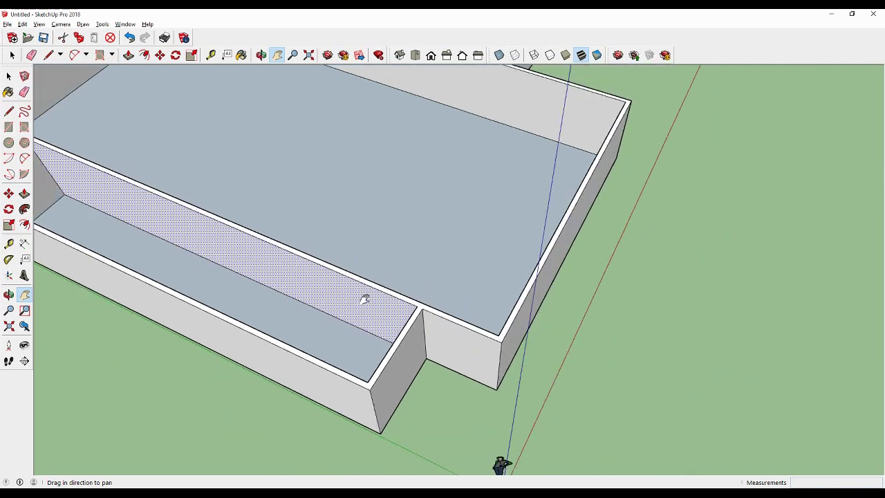
{"action": "scroll", "coordinate": [373, 311], "scroll_direction": "down", "scroll_amount": 3}
{"action": "scroll", "coordinate": [387, 323], "scroll_direction": "down", "scroll_amount": 2}
{"action": "mouse_move", "coordinate": [352, 328]}
{"action": "middle_mouse_down"}
{"action": "mouse_move", "coordinate": [334, 271]}
{"action": "mouse_move", "coordinate": [240, 225]}
{"action": "mouse_move", "coordinate": [253, 237]}
{"action": "middle_mouse_up"}
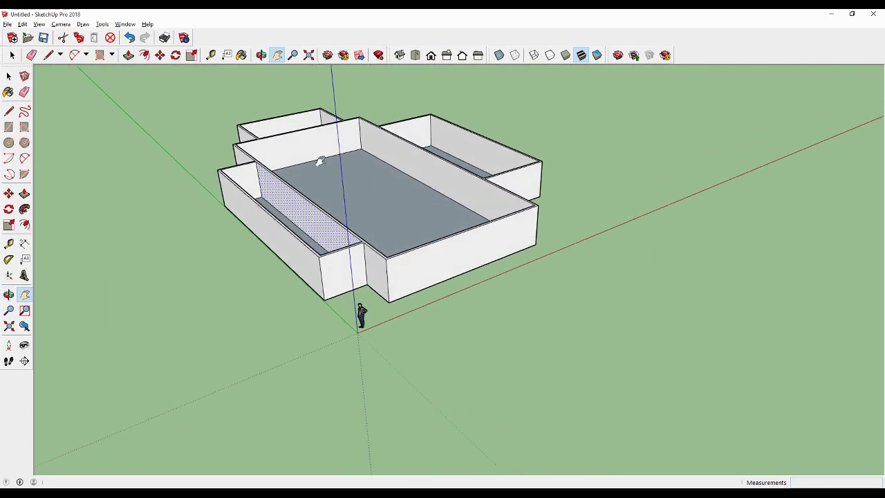
{"action": "mouse_move", "coordinate": [320, 161]}
{"action": "middle_mouse_down"}
{"action": "mouse_move", "coordinate": [316, 192]}
{"action": "mouse_move", "coordinate": [509, 212]}
{"action": "mouse_move", "coordinate": [145, 311]}
{"action": "mouse_move", "coordinate": [410, 295]}
{"action": "mouse_move", "coordinate": [484, 278]}
{"action": "mouse_move", "coordinate": [323, 296]}
{"action": "mouse_move", "coordinate": [348, 305]}
{"action": "mouse_move", "coordinate": [453, 298]}
{"action": "mouse_move", "coordinate": [544, 249]}
{"action": "mouse_move", "coordinate": [550, 220]}
{"action": "middle_mouse_up"}
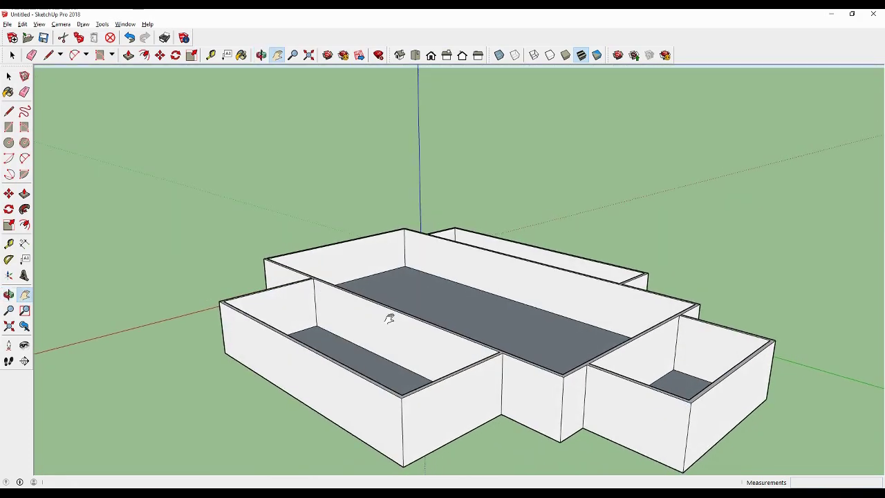
{"action": "mouse_move", "coordinate": [389, 319]}
{"action": "middle_mouse_down"}
{"action": "mouse_move", "coordinate": [434, 300]}
{"action": "mouse_move", "coordinate": [547, 290]}
{"action": "mouse_move", "coordinate": [593, 314]}
{"action": "mouse_move", "coordinate": [589, 371]}
{"action": "mouse_move", "coordinate": [682, 336]}
{"action": "mouse_move", "coordinate": [301, 332]}
{"action": "mouse_move", "coordinate": [395, 326]}
{"action": "middle_mouse_up"}
{"action": "mouse_move", "coordinate": [340, 326]}
{"action": "middle_mouse_down", "text": "shift"}
{"action": "mouse_move", "coordinate": [350, 275]}
{"action": "mouse_move", "coordinate": [289, 245]}
{"action": "middle_mouse_up", "text": "shift"}
{"action": "mouse_move", "coordinate": [682, 290]}
{"action": "middle_mouse_down"}
{"action": "mouse_move", "coordinate": [500, 263]}
{"action": "mouse_move", "coordinate": [478, 251]}
{"action": "mouse_move", "coordinate": [708, 254]}
{"action": "mouse_move", "coordinate": [380, 281]}
{"action": "mouse_move", "coordinate": [383, 269]}
{"action": "mouse_move", "coordinate": [535, 269]}
{"action": "mouse_move", "coordinate": [393, 280]}
{"action": "middle_mouse_up"}
{"action": "scroll", "coordinate": [449, 279], "scroll_direction": "up", "scroll_amount": 2}
{"action": "scroll", "coordinate": [448, 281], "scroll_direction": "up", "scroll_amount": 2}
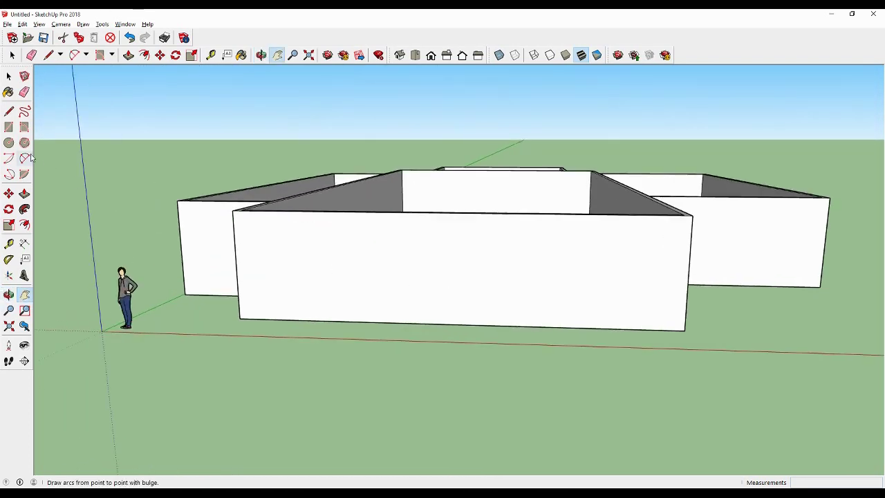
Place a horizontal guide 7' up the front wall for the doorway top.
{"action": "left_click", "coordinate": [9, 129]}
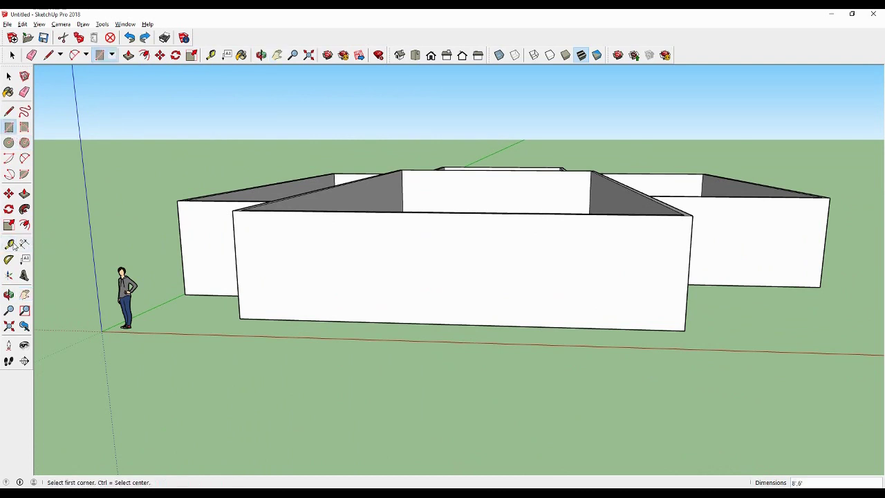
{"action": "left_click", "coordinate": [9, 244]}
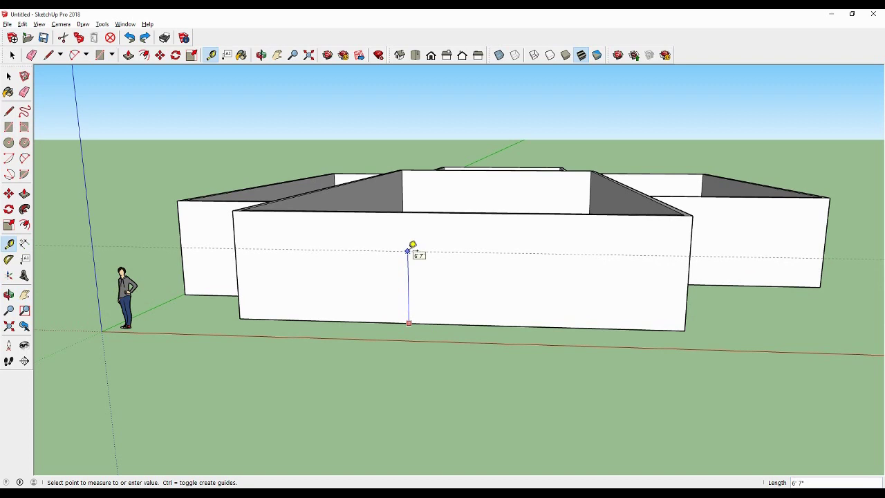
{"action": "left_click", "coordinate": [407, 234]}
{"action": "type", "text": "7'"}
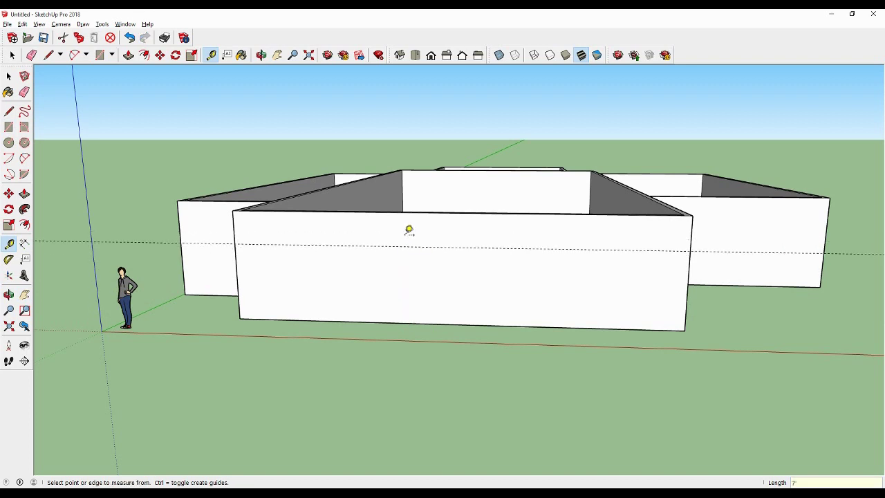
{"action": "key", "text": "ctrl+z"}
Place vertical guides 3.5' either side of the wall's centre edge to mark the doorway sides.
{"action": "left_click", "coordinate": [8, 244]}
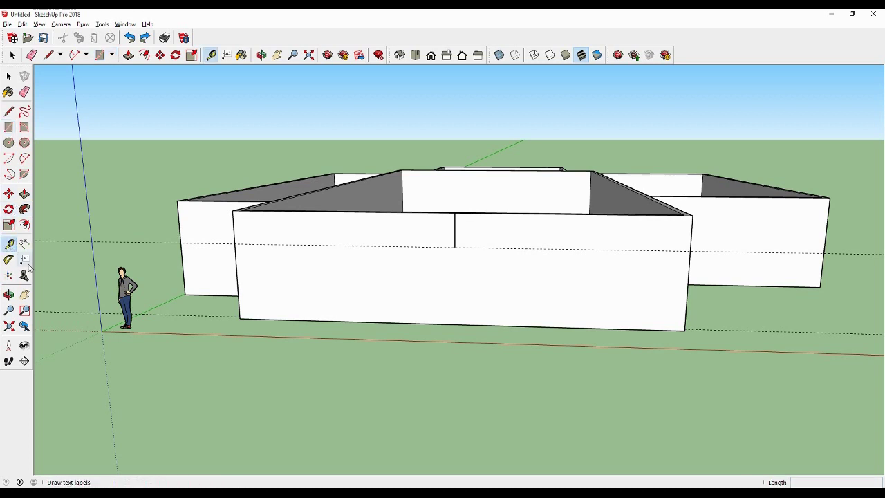
{"action": "left_click", "coordinate": [454, 247]}
{"action": "type", "text": "3.5'"}
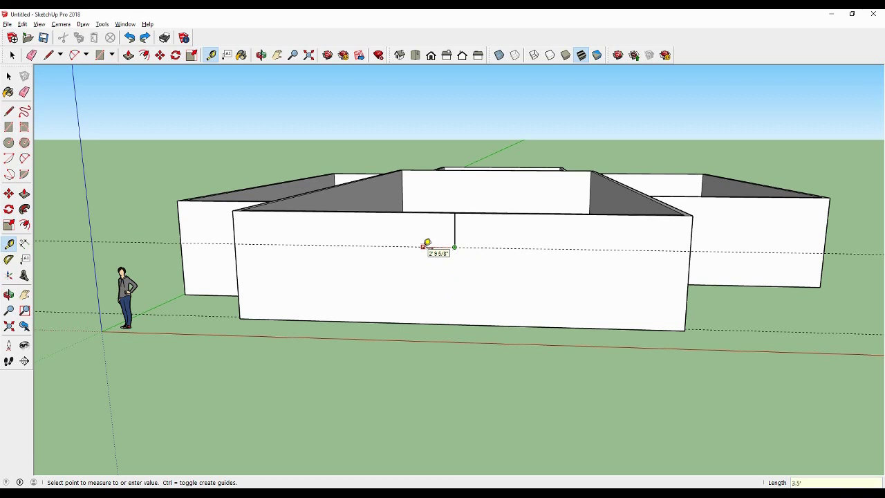
{"action": "key", "text": "Return"}
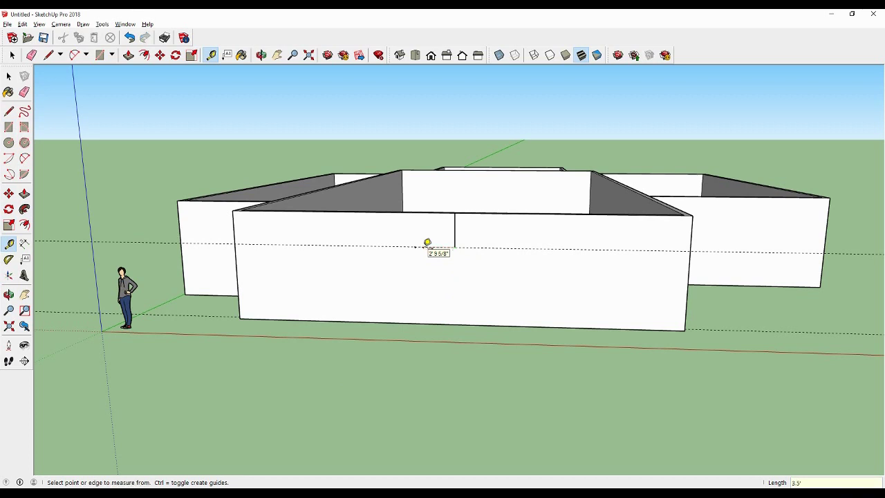
{"action": "left_click", "coordinate": [415, 246]}
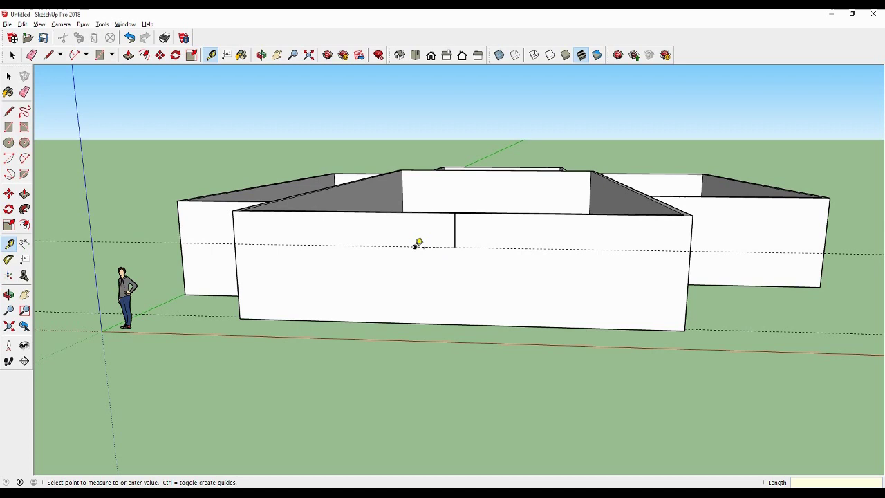
{"action": "left_click", "coordinate": [418, 322]}
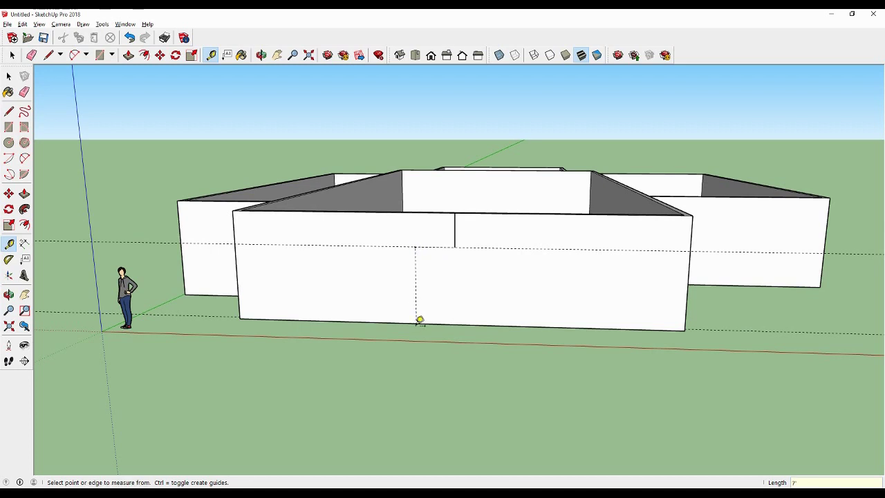
{"action": "left_click", "coordinate": [455, 247]}
{"action": "type", "text": "3.5'"}
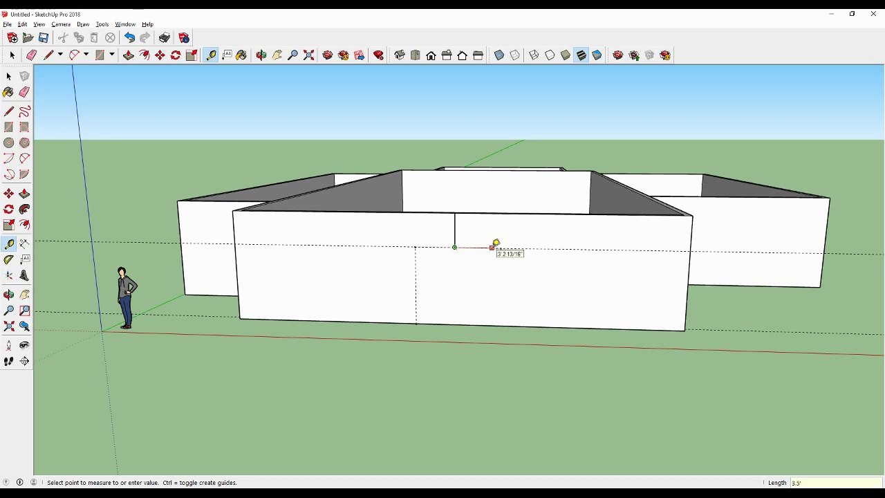
{"action": "key", "text": "Return"}
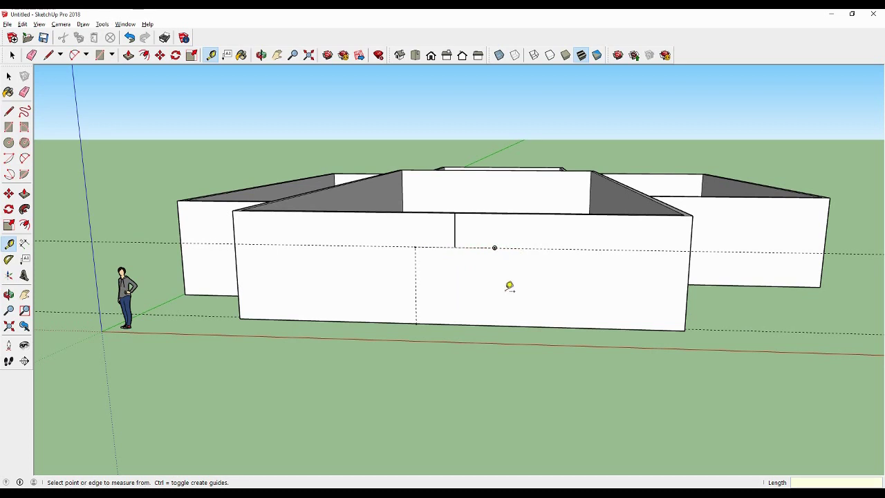
{"action": "left_click", "coordinate": [495, 247]}
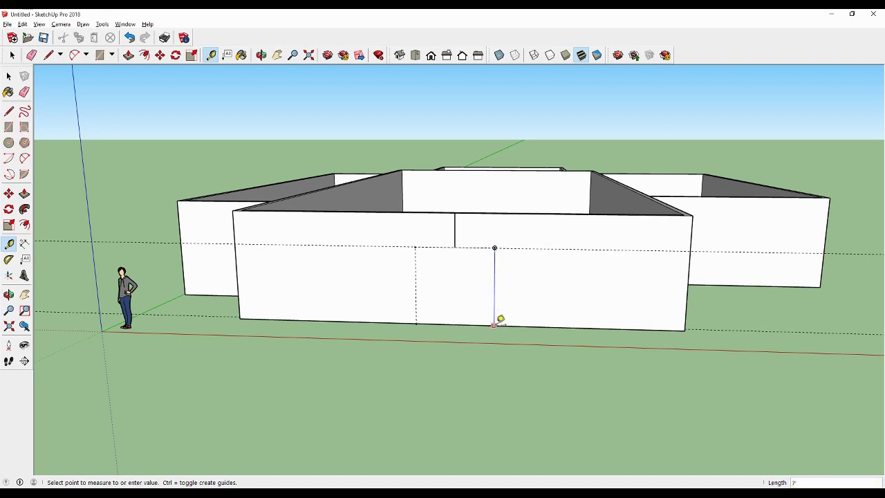
{"action": "left_click", "coordinate": [498, 322]}
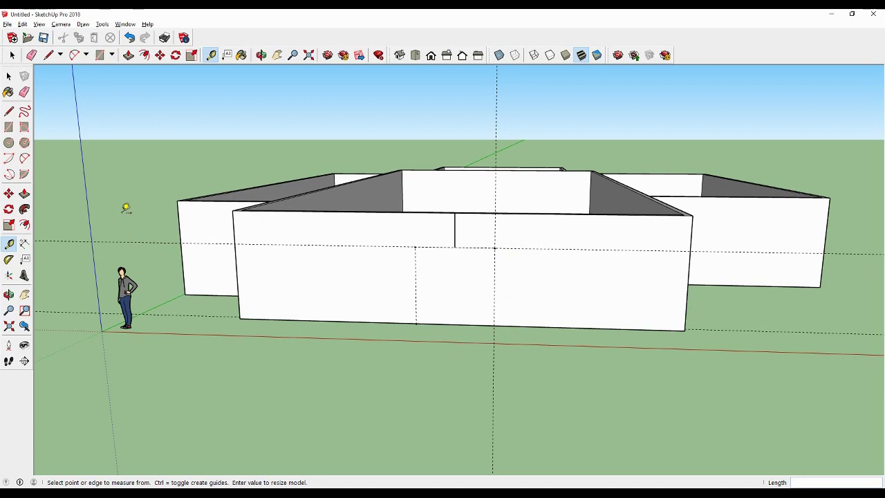
{"action": "mouse_move", "coordinate": [417, 286]}
{"action": "middle_mouse_down"}
{"action": "mouse_move", "coordinate": [390, 293]}
{"action": "mouse_move", "coordinate": [403, 292]}
{"action": "middle_mouse_up"}
Draw the door rectangle between the guides and erase the short edge above it.
{"action": "key", "text": "r"}
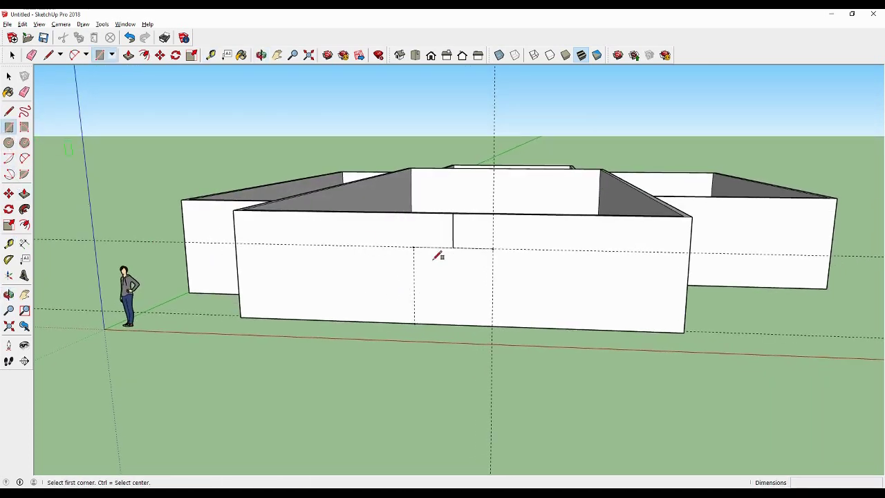
{"action": "left_click", "coordinate": [413, 247]}
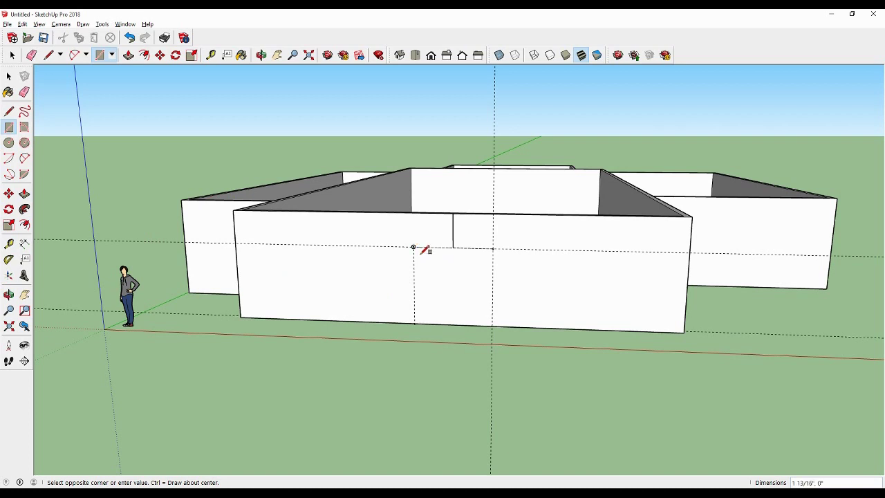
{"action": "left_click", "coordinate": [493, 325]}
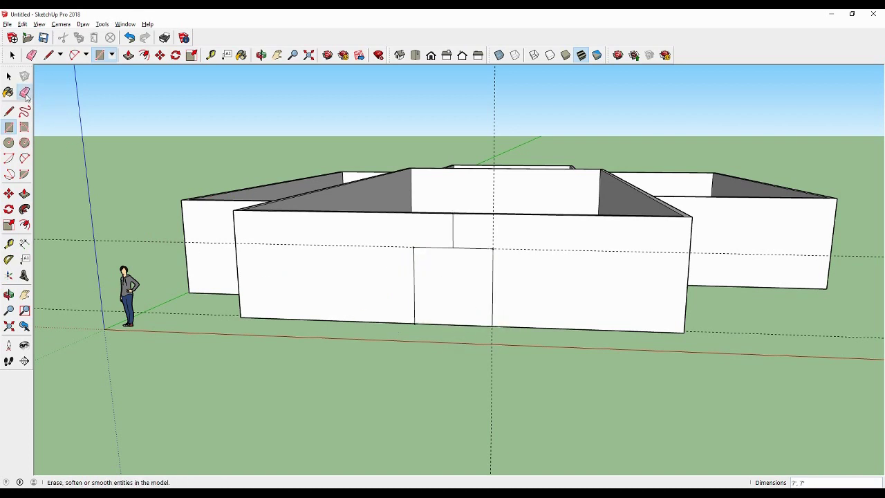
{"action": "left_click", "coordinate": [25, 91]}
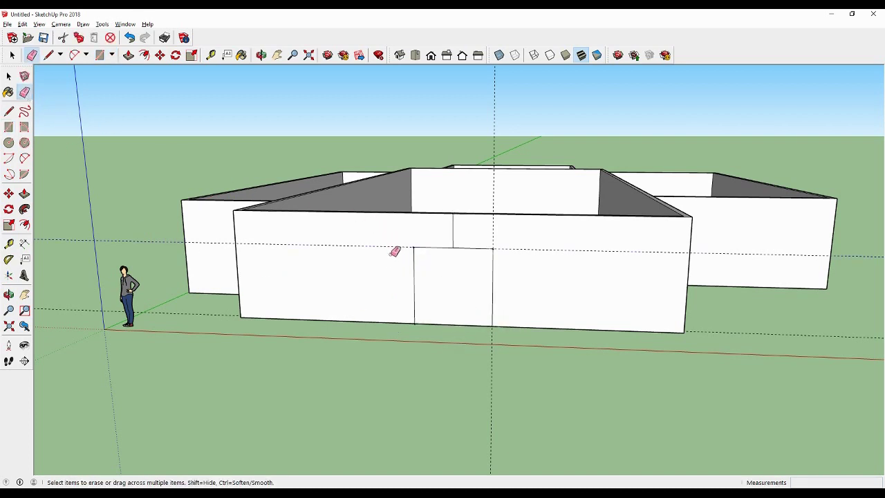
{"action": "left_click", "coordinate": [394, 252]}
{"action": "left_click", "coordinate": [129, 37]}
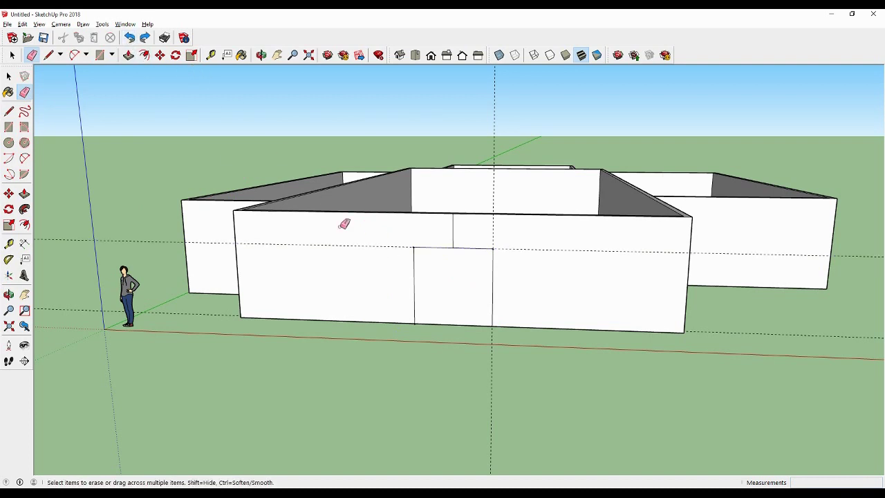
{"action": "left_click", "coordinate": [454, 232]}
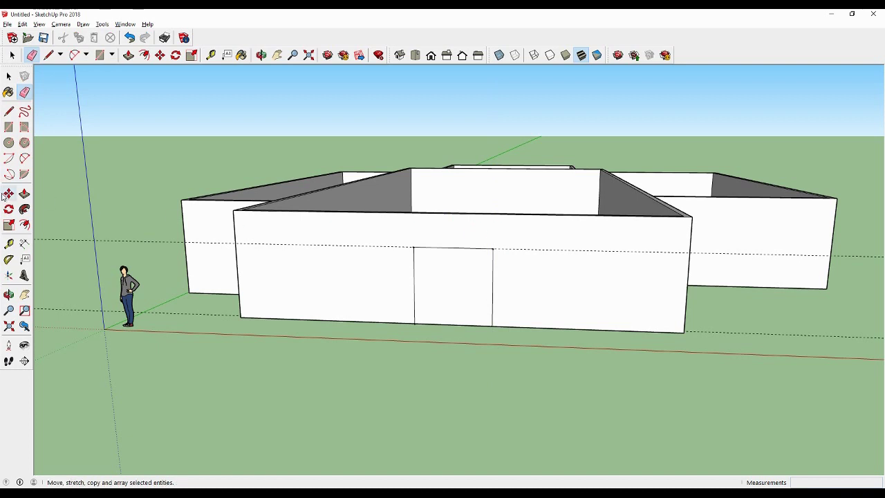
Push the door face through the wall, undo the cut, and start offsetting the door outline.
{"action": "left_click", "coordinate": [25, 194]}
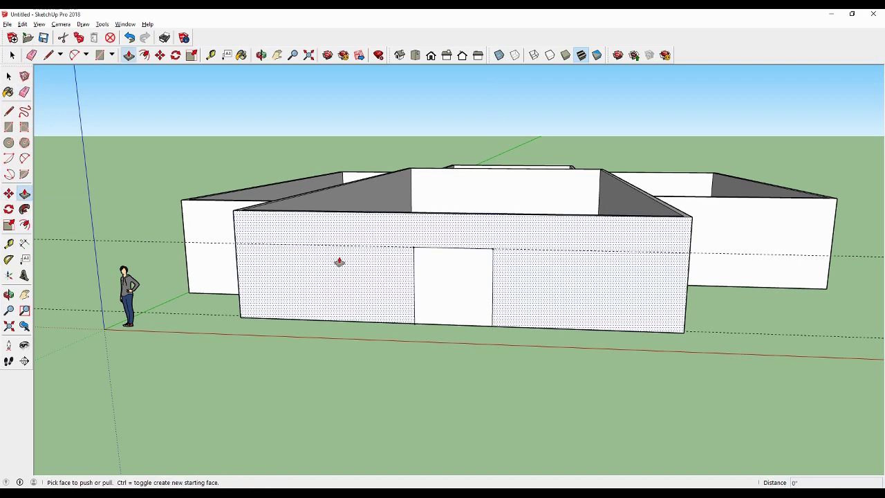
{"action": "scroll", "coordinate": [444, 284], "scroll_direction": "up", "scroll_amount": 2}
{"action": "scroll", "coordinate": [466, 289], "scroll_direction": "up", "scroll_amount": 2}
{"action": "mouse_move", "coordinate": [465, 288]}
{"action": "middle_mouse_down"}
{"action": "mouse_move", "coordinate": [419, 284]}
{"action": "mouse_move", "coordinate": [452, 297]}
{"action": "middle_mouse_up"}
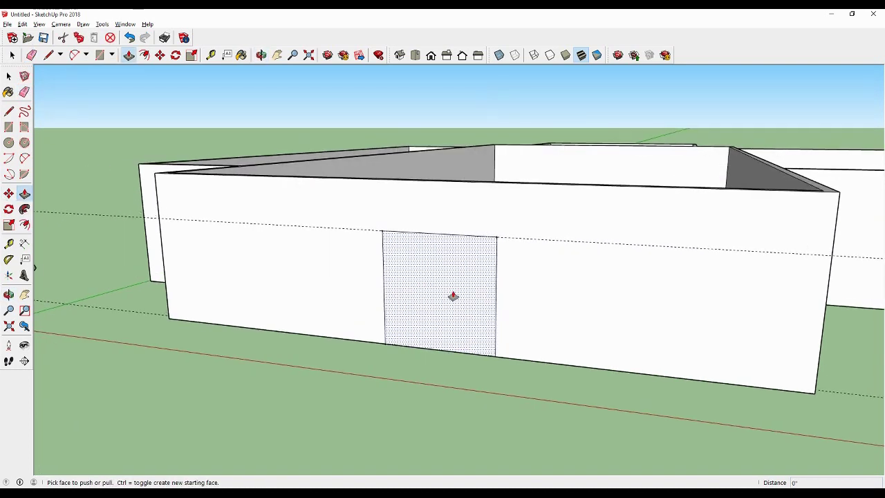
{"action": "scroll", "coordinate": [446, 304], "scroll_direction": "up", "scroll_amount": 2}
{"action": "left_click_drag", "start_coordinate": [417, 344], "coordinate": [431, 327]}
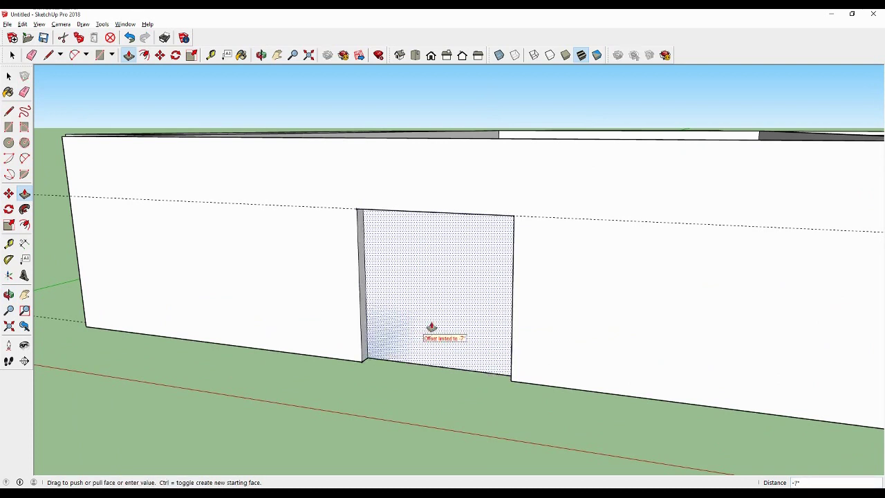
{"action": "left_click", "coordinate": [457, 269]}
{"action": "mouse_move", "coordinate": [445, 297]}
{"action": "middle_mouse_down"}
{"action": "mouse_move", "coordinate": [505, 255]}
{"action": "mouse_move", "coordinate": [480, 296]}
{"action": "mouse_move", "coordinate": [455, 297]}
{"action": "middle_mouse_up"}
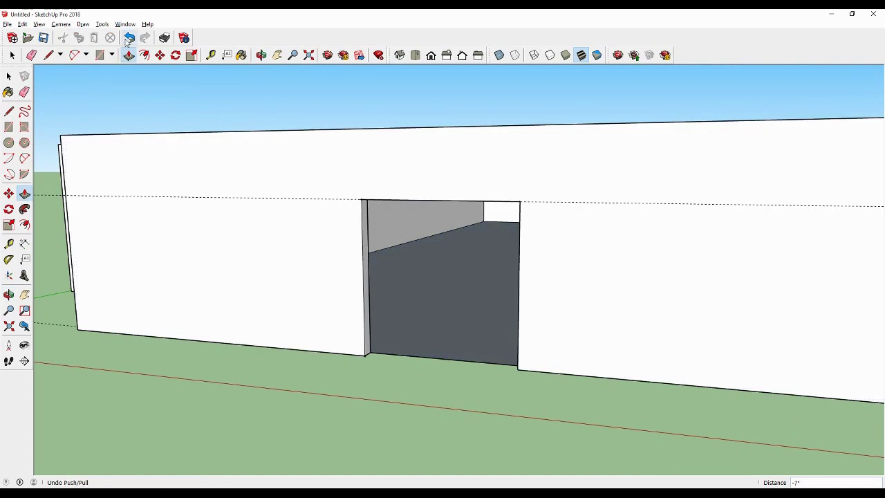
{"action": "left_click", "coordinate": [129, 38]}
{"action": "key", "text": "f"}
{"action": "left_click", "coordinate": [362, 260]}
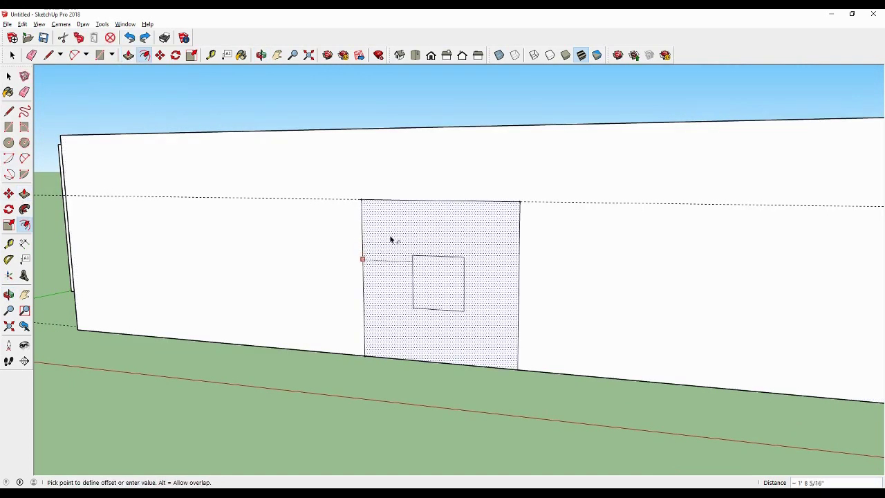
Fix the outward offset around the door and erase the outline's bottom edges.
{"action": "left_click", "coordinate": [357, 199]}
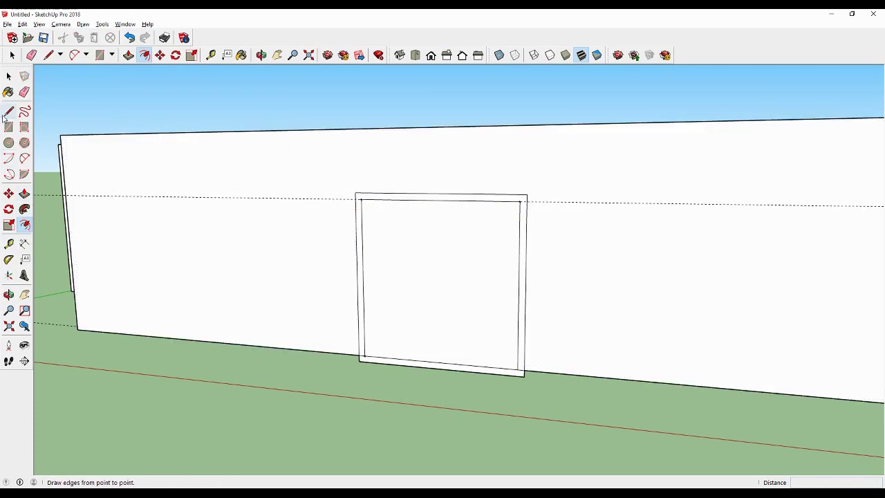
{"action": "left_click", "coordinate": [25, 92]}
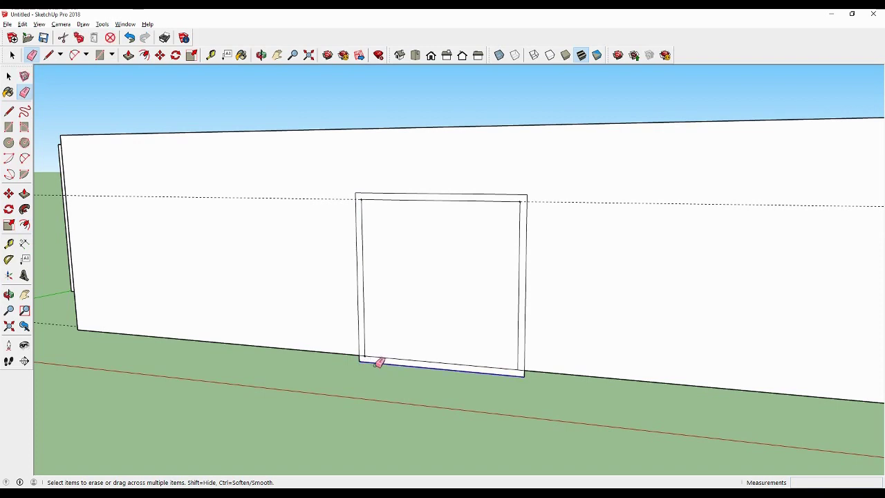
{"action": "left_click_drag", "start_coordinate": [374, 359], "coordinate": [364, 358]}
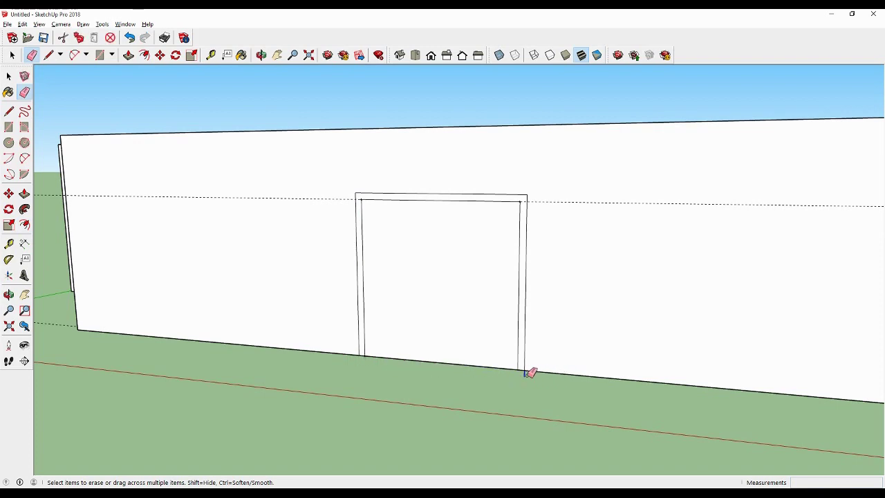
Pull the door frame strip about 6 3/16" out from the wall.
{"action": "left_click", "coordinate": [24, 194]}
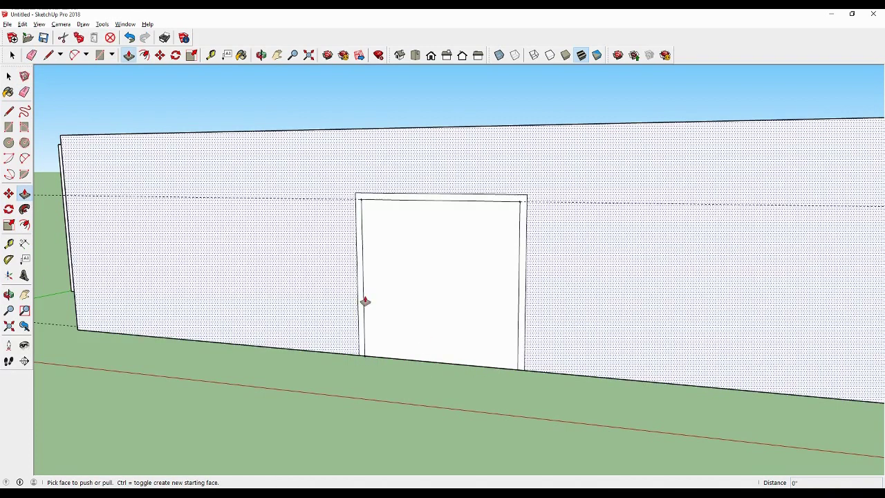
{"action": "mouse_move", "coordinate": [363, 300]}
{"action": "middle_mouse_down"}
{"action": "mouse_move", "coordinate": [395, 270]}
{"action": "mouse_move", "coordinate": [372, 278]}
{"action": "middle_mouse_up"}
{"action": "left_click", "coordinate": [343, 266]}
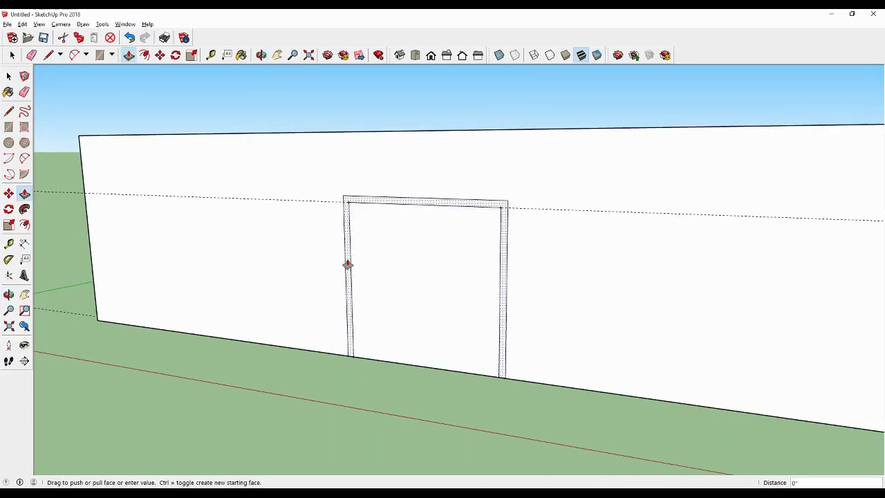
{"action": "left_click", "coordinate": [342, 268]}
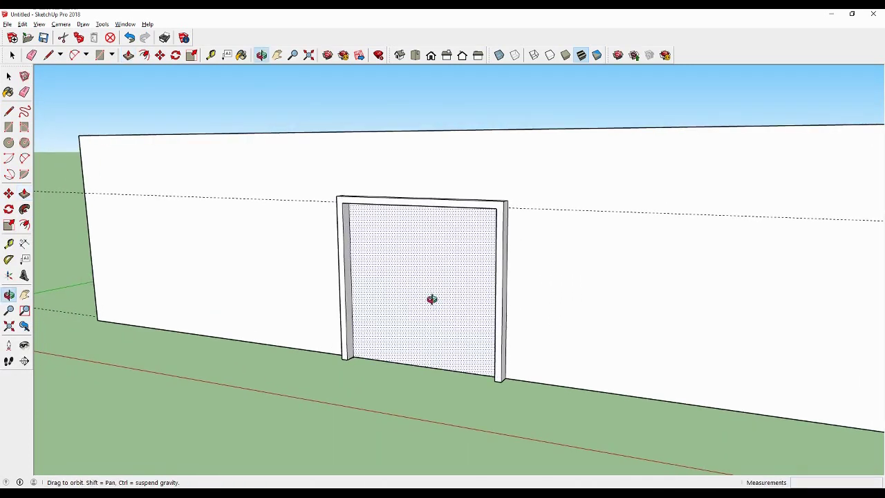
{"action": "mouse_move", "coordinate": [425, 299]}
{"action": "middle_mouse_down"}
{"action": "mouse_move", "coordinate": [362, 299]}
{"action": "mouse_move", "coordinate": [401, 312]}
{"action": "mouse_move", "coordinate": [454, 302]}
{"action": "mouse_move", "coordinate": [379, 307]}
{"action": "middle_mouse_up"}
Repeat the extrusion on the door face and draw a 5' window rectangle left of the door.
{"action": "double_click", "coordinate": [379, 307]}
{"action": "left_click", "coordinate": [9, 128]}
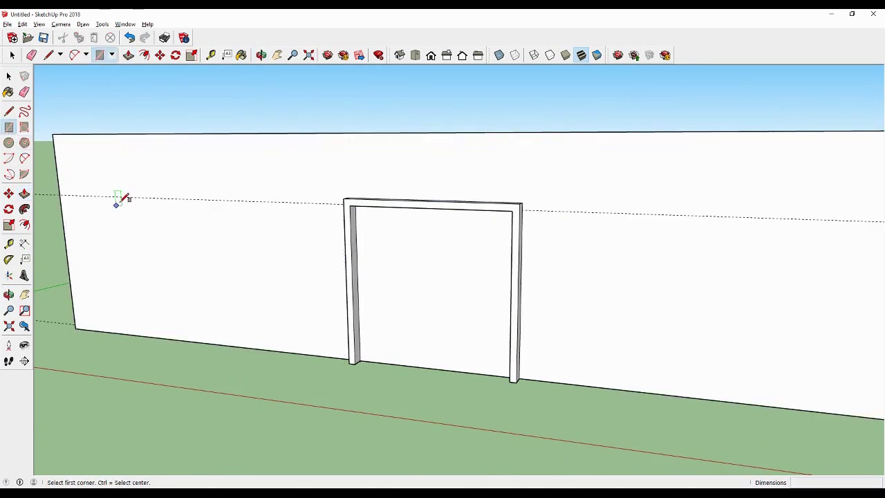
{"action": "left_click", "coordinate": [118, 196]}
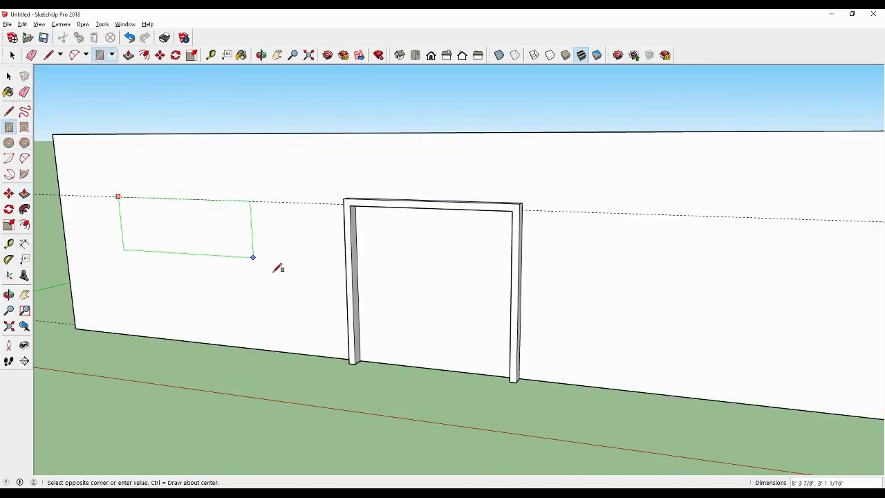
{"action": "type", "text": "5',3"}
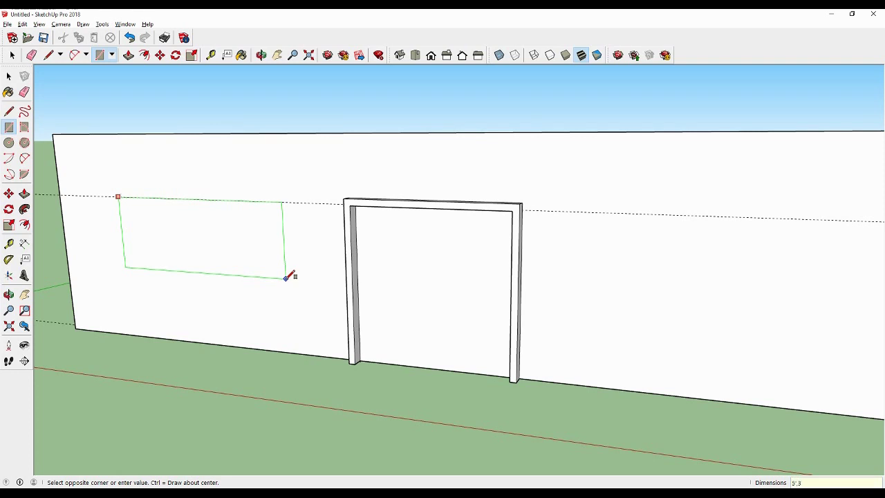
{"action": "key", "text": "Return"}
{"action": "middle_click_drag", "start_coordinate": [172, 258], "coordinate": [294, 250]}
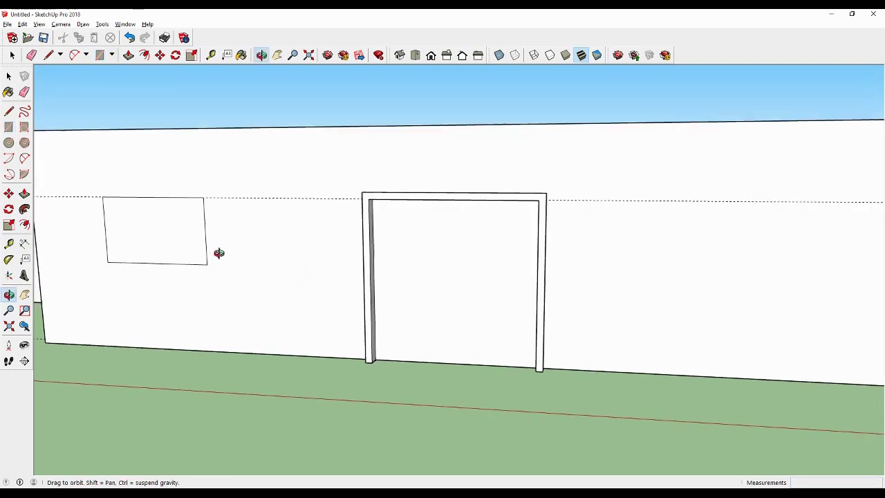
{"action": "mouse_move", "coordinate": [174, 251]}
{"action": "middle_mouse_down"}
{"action": "mouse_move", "coordinate": [79, 290]}
{"action": "mouse_move", "coordinate": [143, 274]}
{"action": "mouse_move", "coordinate": [316, 307]}
{"action": "mouse_move", "coordinate": [266, 307]}
{"action": "mouse_move", "coordinate": [484, 283]}
{"action": "mouse_move", "coordinate": [419, 290]}
{"action": "middle_mouse_up"}
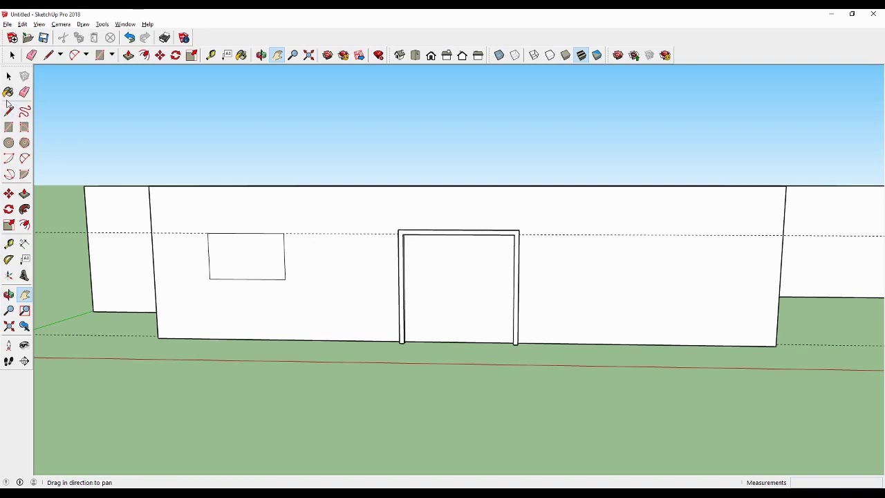
Copy the left window rectangle to the right side of the door.
{"action": "left_click", "coordinate": [8, 76]}
{"action": "left_click_drag", "start_coordinate": [200, 230], "coordinate": [303, 293]}
{"action": "key", "text": "m"}
{"action": "left_click", "coordinate": [236, 256]}
{"action": "left_click", "coordinate": [264, 256]}
{"action": "key", "text": "ctrl"}
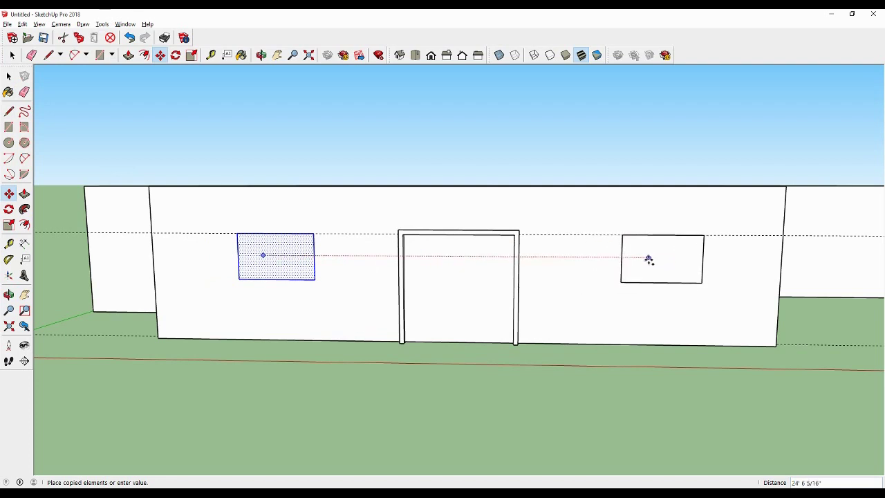
{"action": "left_click", "coordinate": [648, 259]}
{"action": "key", "text": "space"}
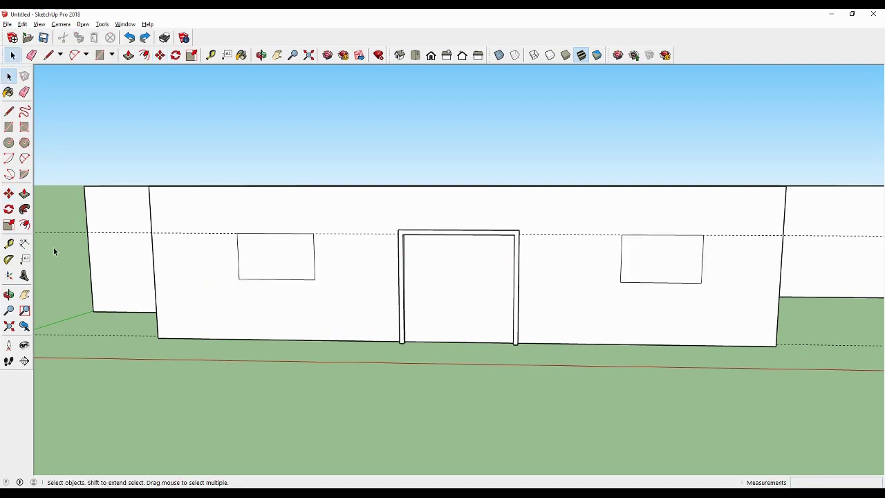
Offset the left window's edges inward by 3" to form its frame.
{"action": "left_click", "coordinate": [24, 225]}
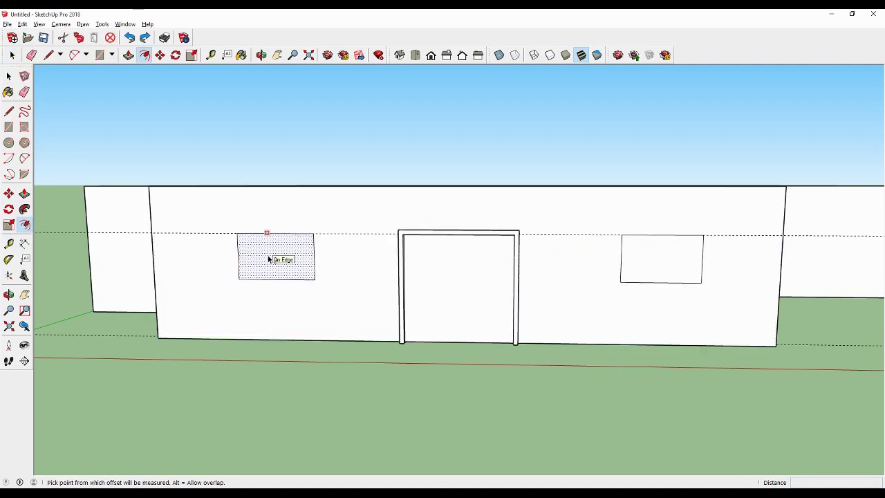
{"action": "left_click", "coordinate": [268, 259]}
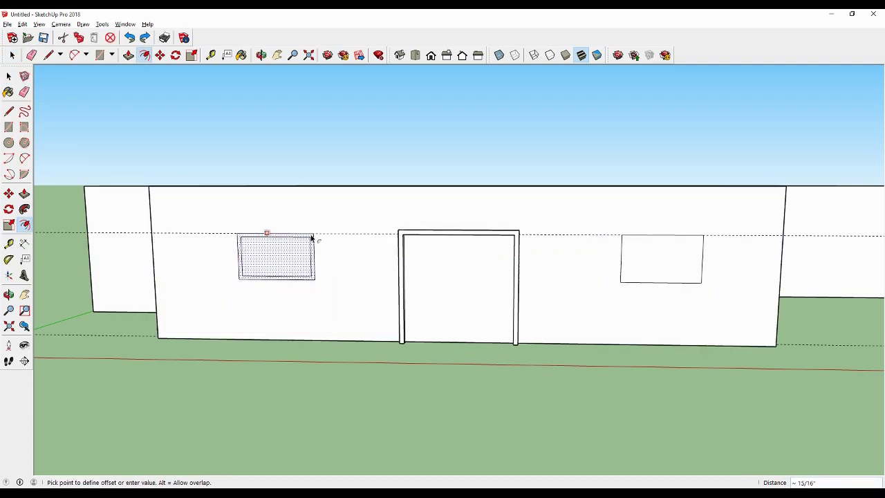
{"action": "type", "text": "3"}
{"action": "key", "text": "Return"}
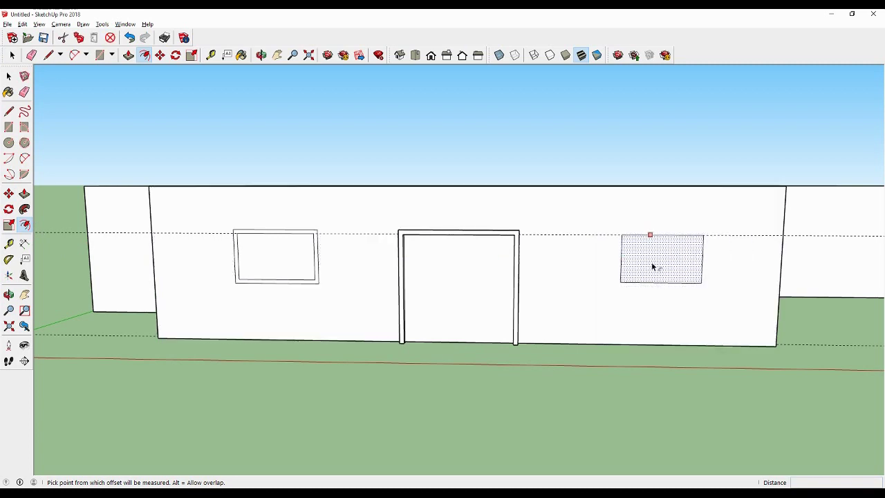
Give the right window a matching 3" offset frame, replacing the oversized first attempt.
{"action": "left_click", "coordinate": [653, 268]}
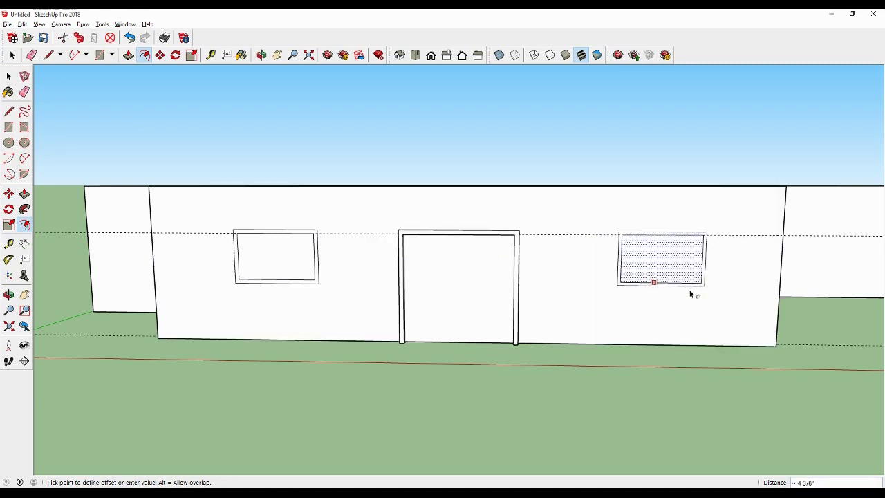
{"action": "left_click", "coordinate": [700, 305]}
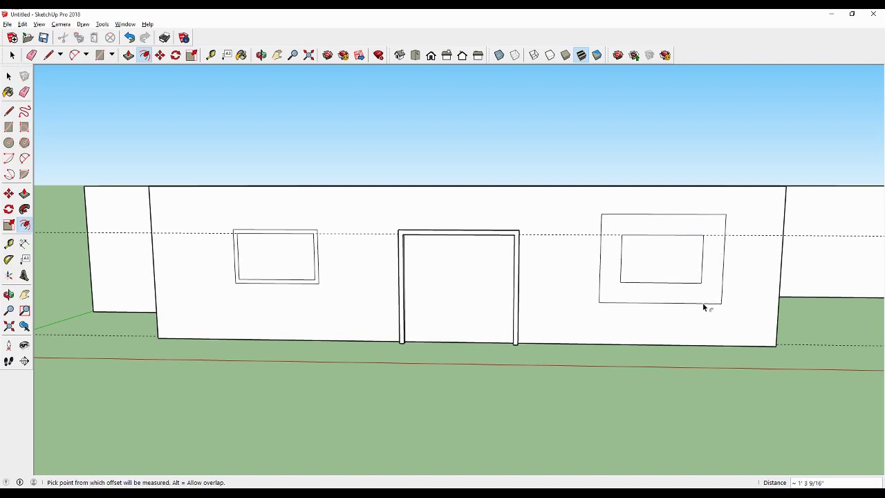
{"action": "key", "text": "ctrl+z"}
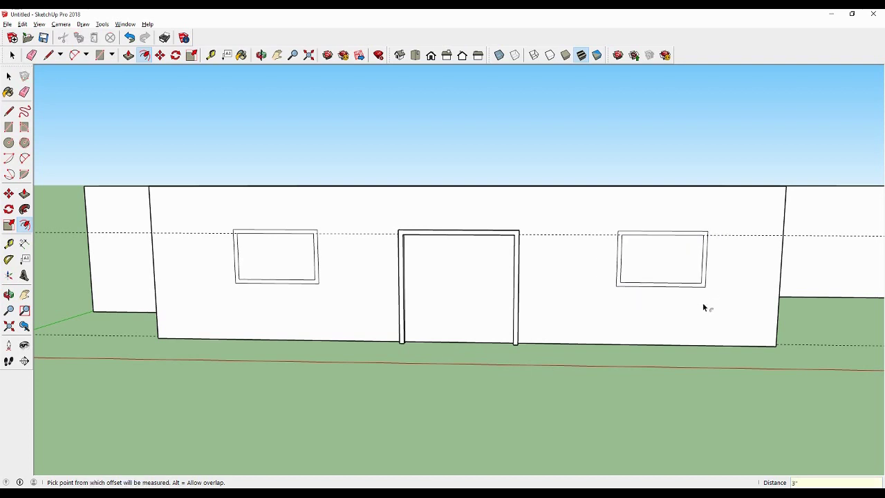
{"action": "left_click", "coordinate": [688, 286]}
{"action": "middle_click_drag", "start_coordinate": [564, 251], "coordinate": [494, 257]}
{"action": "scroll", "coordinate": [498, 256], "scroll_direction": "up", "scroll_amount": 2}
Push the door's inner face through the wall to cut the doorway.
{"action": "left_click", "coordinate": [8, 76]}
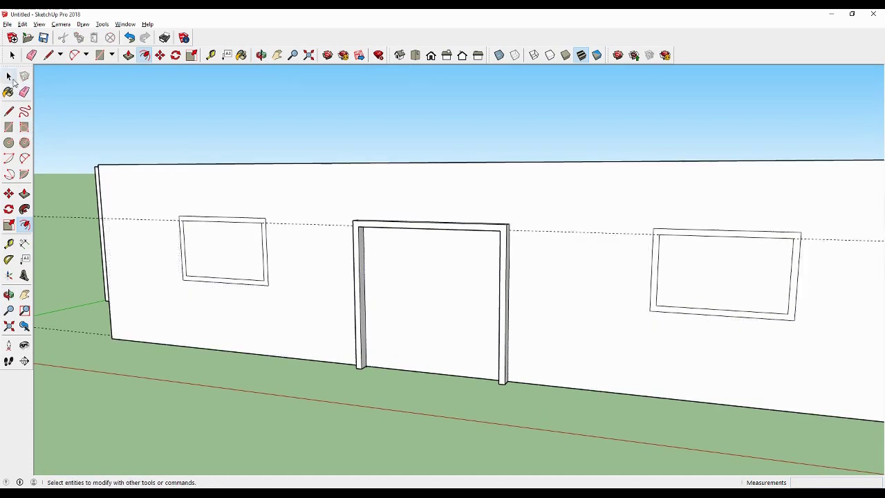
{"action": "left_click", "coordinate": [403, 294]}
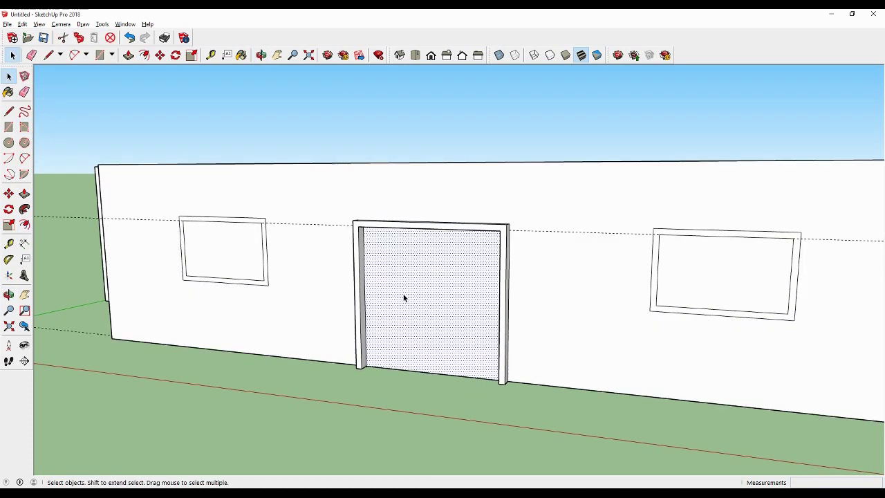
{"action": "left_click", "coordinate": [24, 194]}
{"action": "left_click_drag", "start_coordinate": [416, 351], "coordinate": [432, 335]}
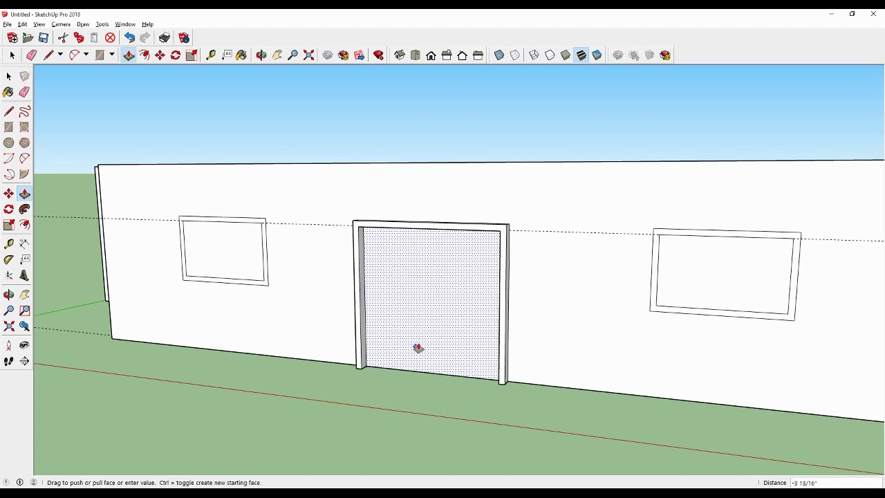
{"action": "left_click", "coordinate": [462, 296]}
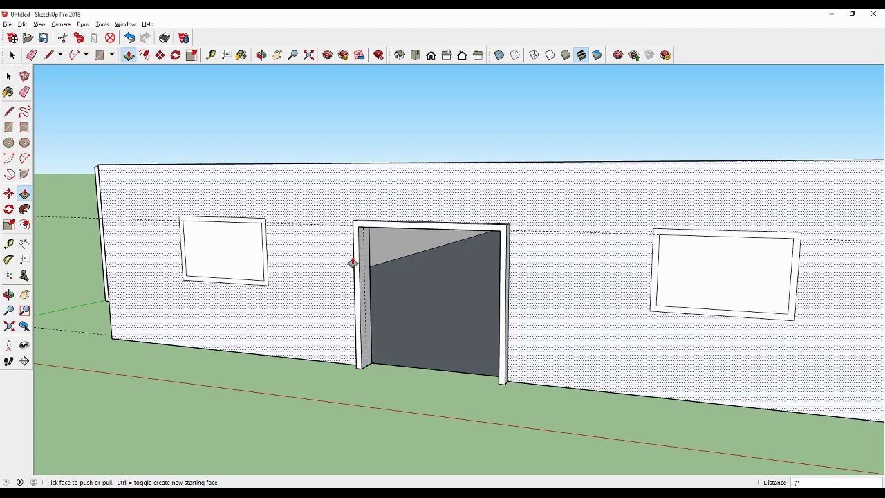
Push both window faces through the wall and erase the guide line at window height.
{"action": "left_click", "coordinate": [220, 268]}
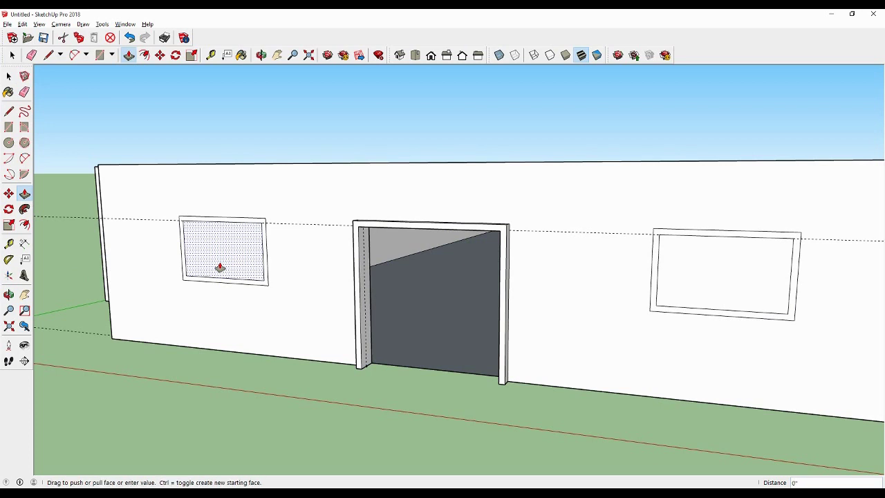
{"action": "left_click", "coordinate": [240, 241]}
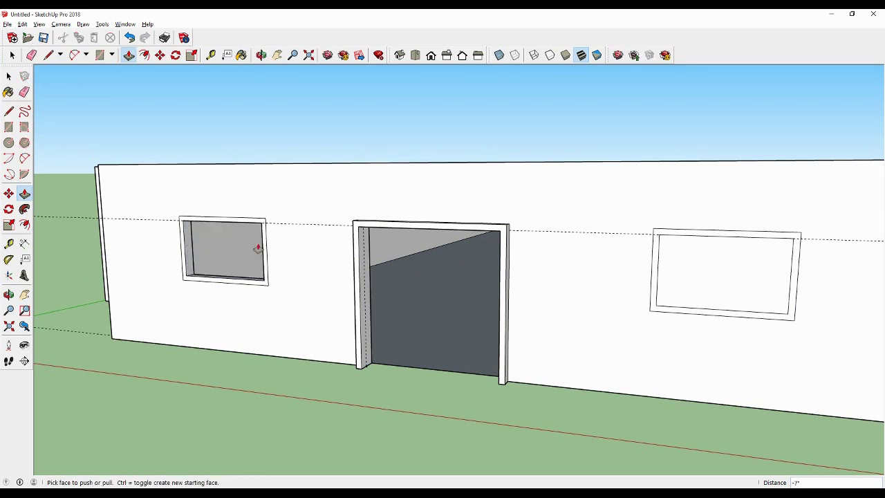
{"action": "left_click", "coordinate": [703, 297]}
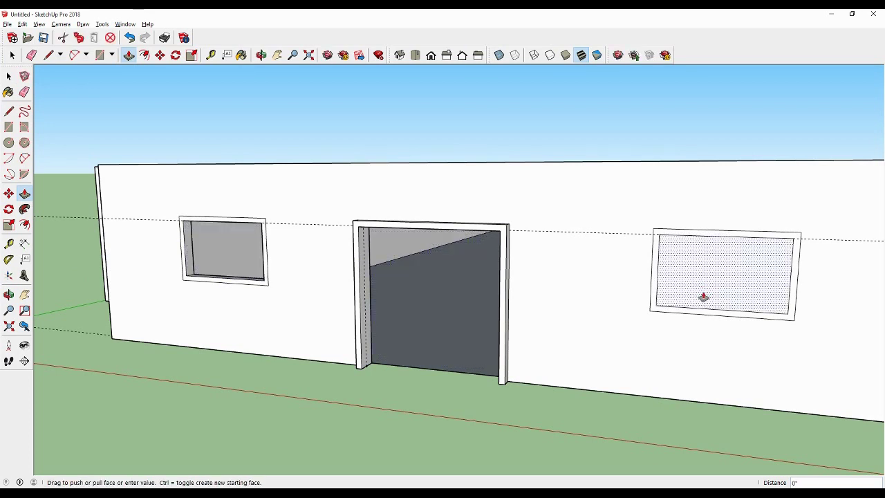
{"action": "left_click", "coordinate": [729, 264]}
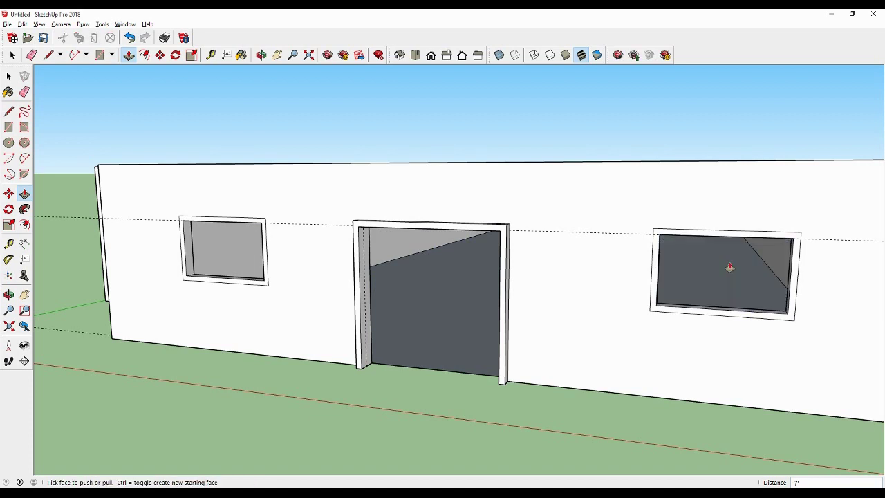
{"action": "mouse_move", "coordinate": [730, 265]}
{"action": "middle_mouse_down"}
{"action": "mouse_move", "coordinate": [635, 275]}
{"action": "mouse_move", "coordinate": [148, 204]}
{"action": "middle_mouse_up"}
{"action": "key", "text": "e"}
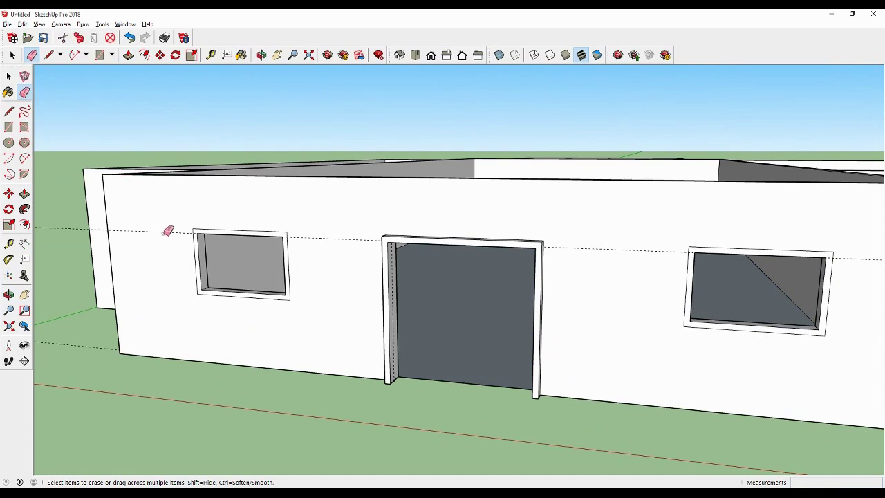
{"action": "left_click", "coordinate": [167, 232]}
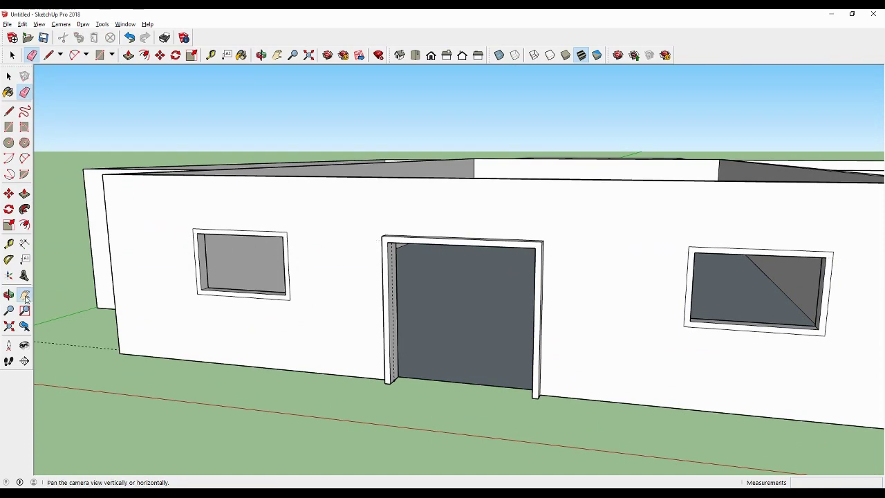
Orbit, pan and zoom around the building to look down into the central room.
{"action": "middle_click_drag", "start_coordinate": [429, 290], "coordinate": [349, 282]}
{"action": "scroll", "coordinate": [348, 283], "scroll_direction": "down", "scroll_amount": 3}
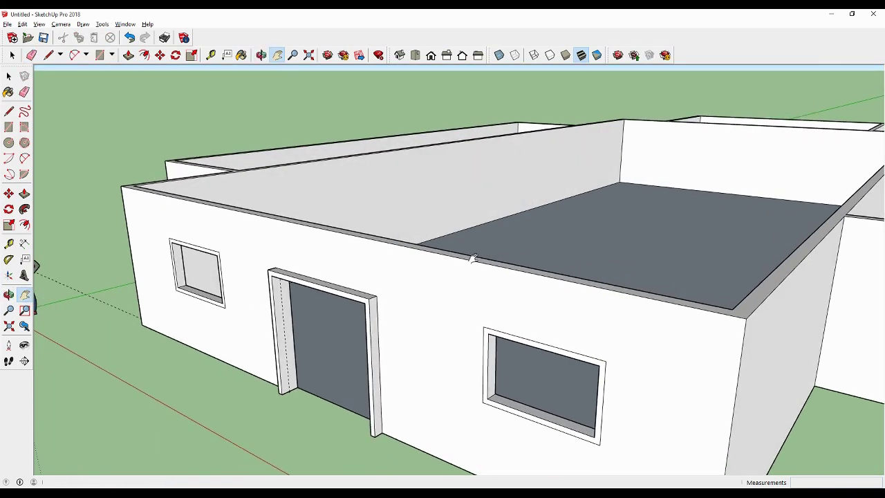
{"action": "scroll", "coordinate": [349, 282], "scroll_direction": "down", "scroll_amount": 3}
{"action": "middle_click_drag", "start_coordinate": [438, 256], "coordinate": [616, 263]}
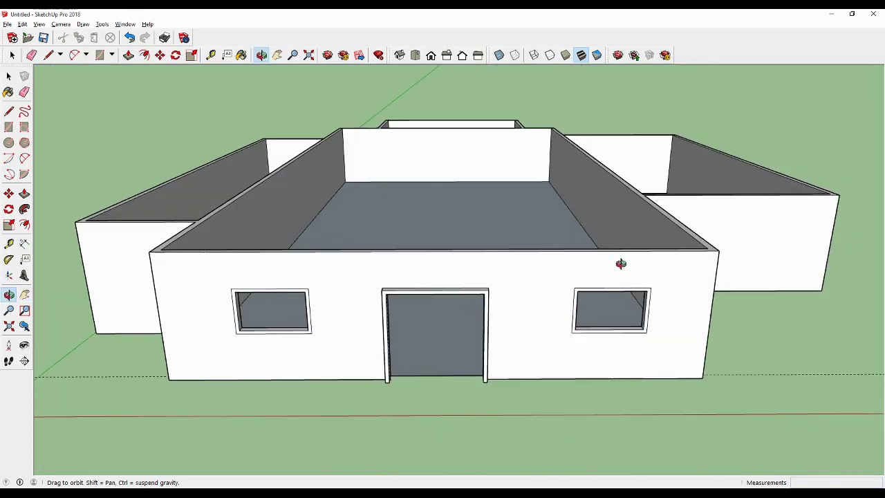
{"action": "left_click", "coordinate": [24, 92]}
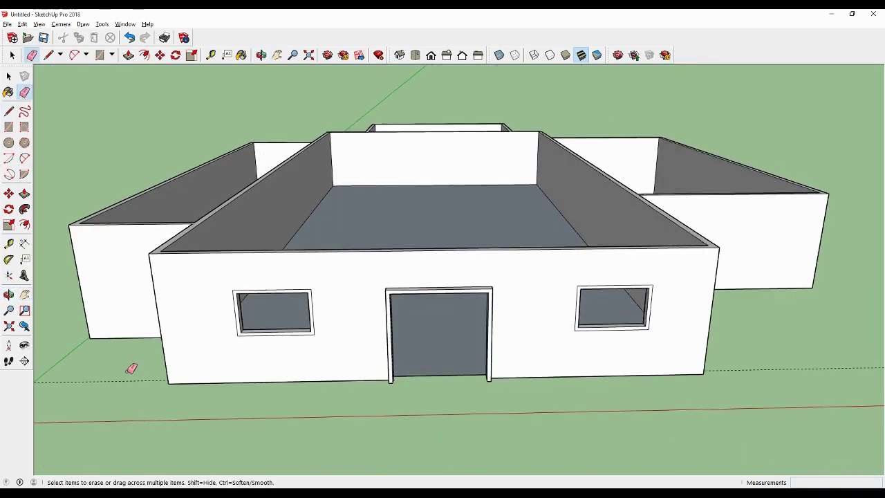
{"action": "left_click", "coordinate": [25, 294]}
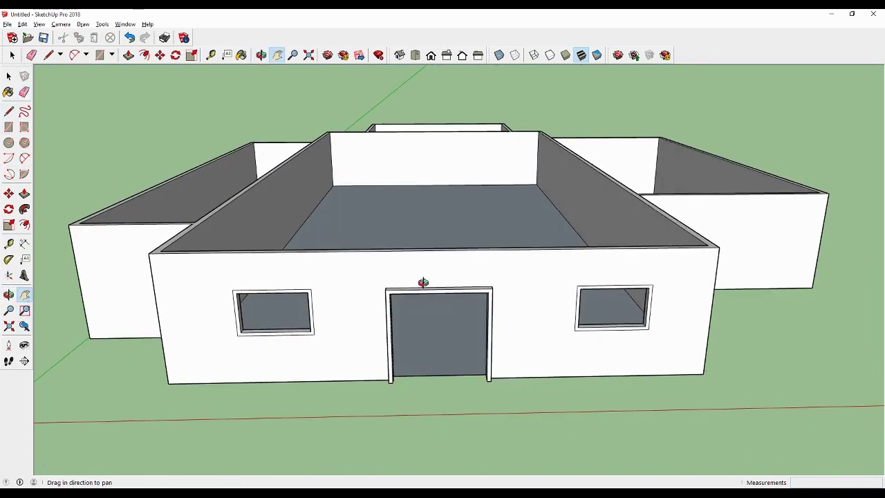
{"action": "mouse_move", "coordinate": [423, 283]}
{"action": "middle_mouse_down"}
{"action": "mouse_move", "coordinate": [390, 279]}
{"action": "mouse_move", "coordinate": [403, 291]}
{"action": "mouse_move", "coordinate": [344, 206]}
{"action": "middle_mouse_up"}
{"action": "mouse_move", "coordinate": [374, 168]}
{"action": "middle_mouse_down", "text": "shift"}
{"action": "mouse_move", "coordinate": [389, 191]}
{"action": "mouse_move", "coordinate": [251, 256]}
{"action": "mouse_move", "coordinate": [390, 267]}
{"action": "mouse_move", "coordinate": [270, 259]}
{"action": "middle_mouse_up", "text": "shift"}
{"action": "middle_click_drag", "start_coordinate": [358, 214], "coordinate": [363, 282], "text": "shift"}
{"action": "scroll", "coordinate": [362, 282], "scroll_direction": "up", "scroll_amount": 3}
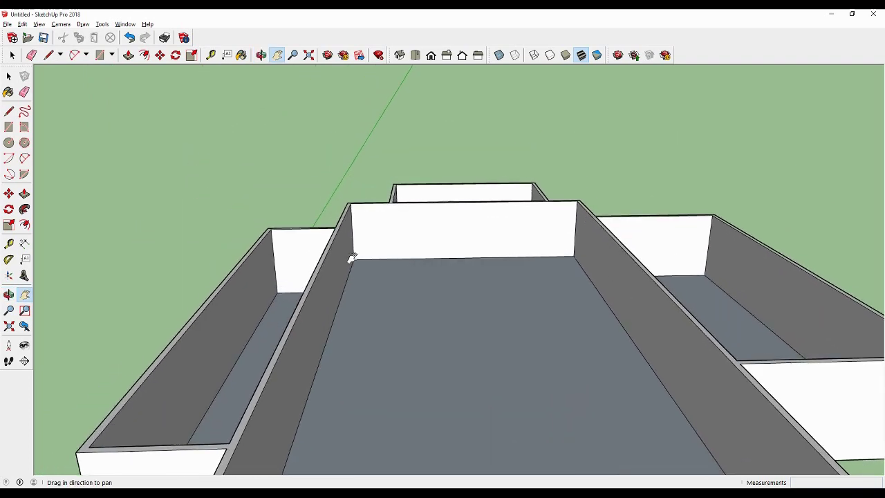
{"action": "scroll", "coordinate": [362, 282], "scroll_direction": "up", "scroll_amount": 3}
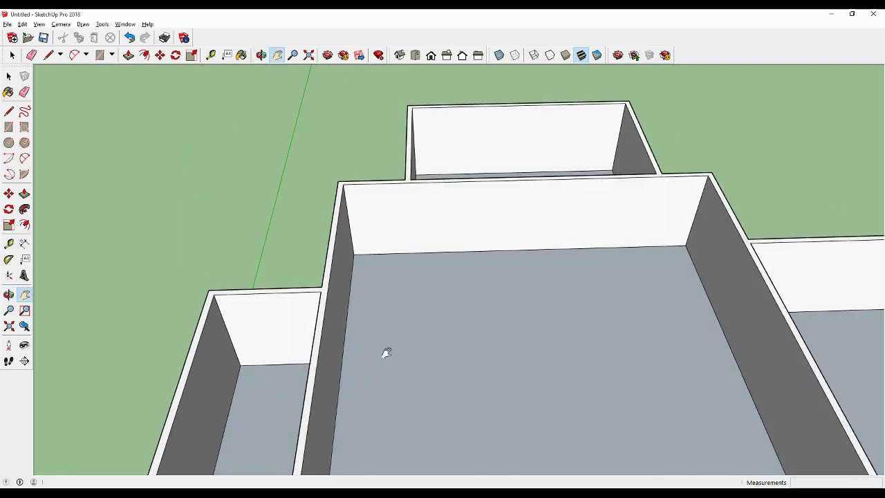
{"action": "mouse_move", "coordinate": [387, 353]}
{"action": "middle_mouse_down", "text": "shift"}
{"action": "mouse_move", "coordinate": [391, 270]}
{"action": "mouse_move", "coordinate": [378, 243]}
{"action": "mouse_move", "coordinate": [358, 277]}
{"action": "middle_mouse_up", "text": "shift"}
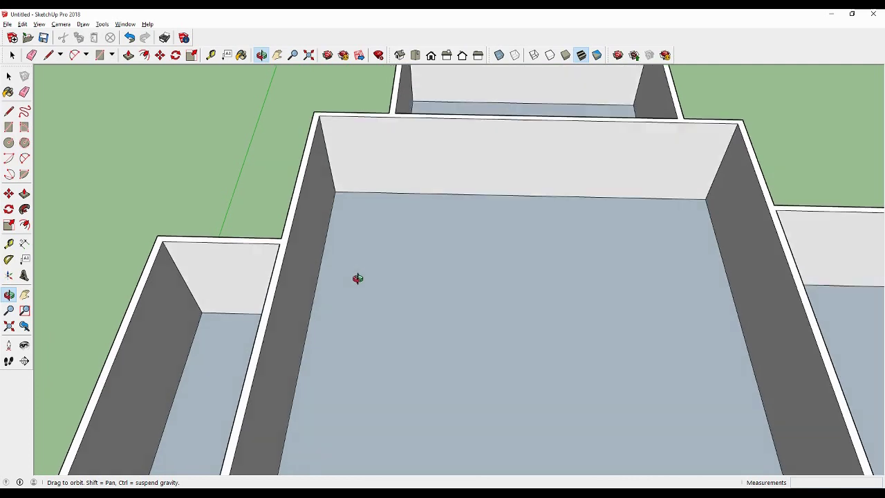
Draw a 16' by 10' rectangle from the room's back-left corner and offset it inward.
{"action": "left_click", "coordinate": [8, 127]}
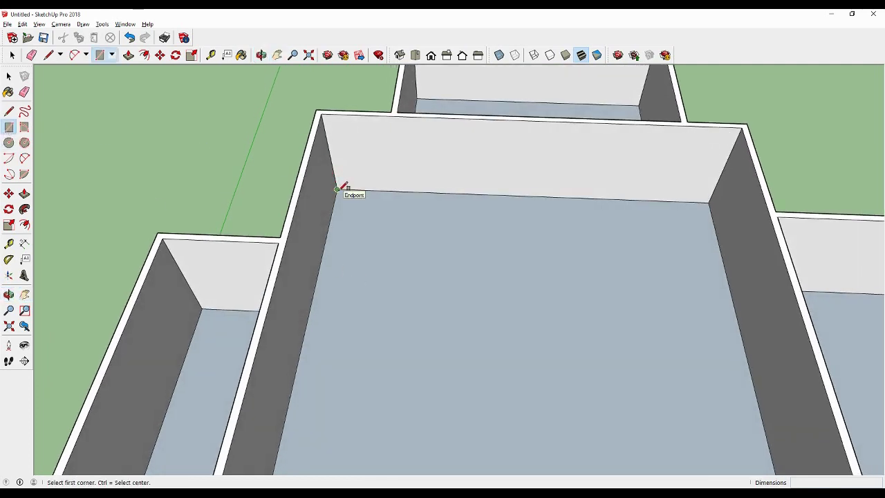
{"action": "left_click", "coordinate": [337, 189]}
{"action": "type", "text": "16',10'"}
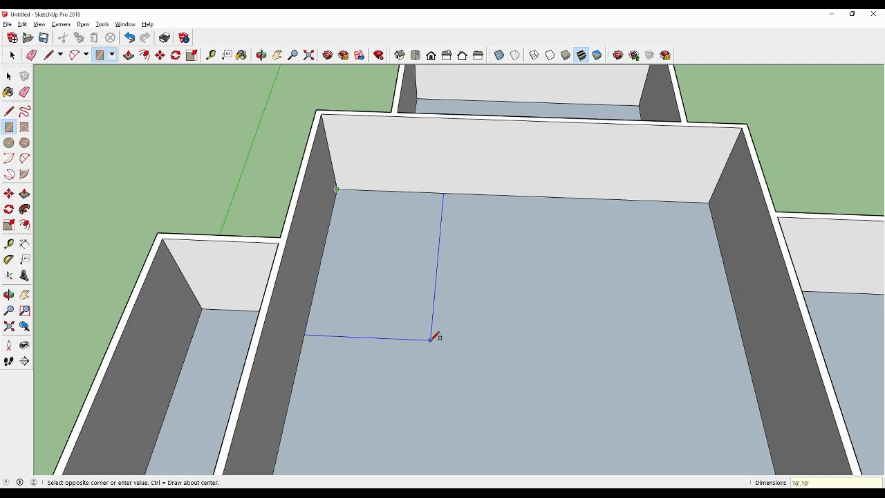
{"action": "key", "text": "Return"}
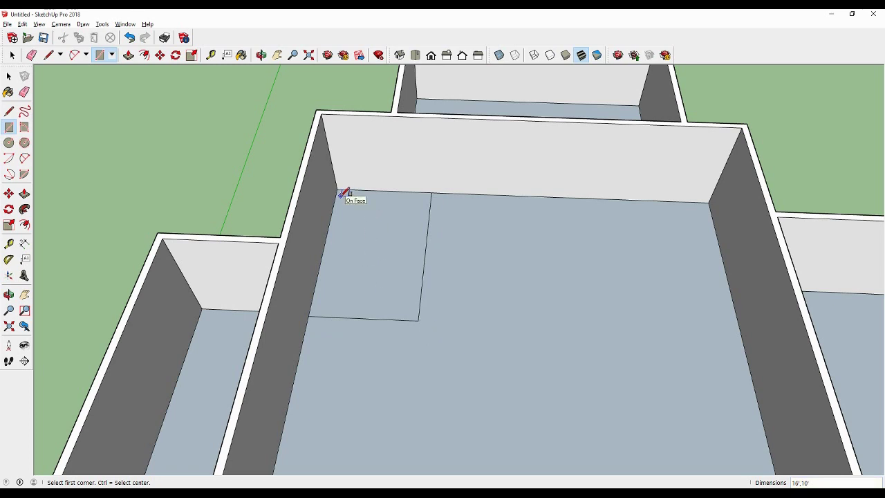
{"action": "left_click", "coordinate": [26, 224]}
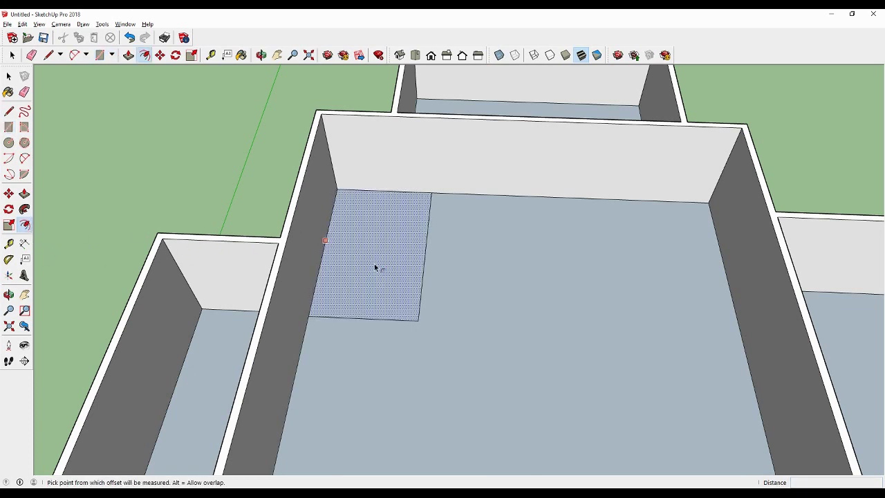
{"action": "left_click", "coordinate": [359, 226]}
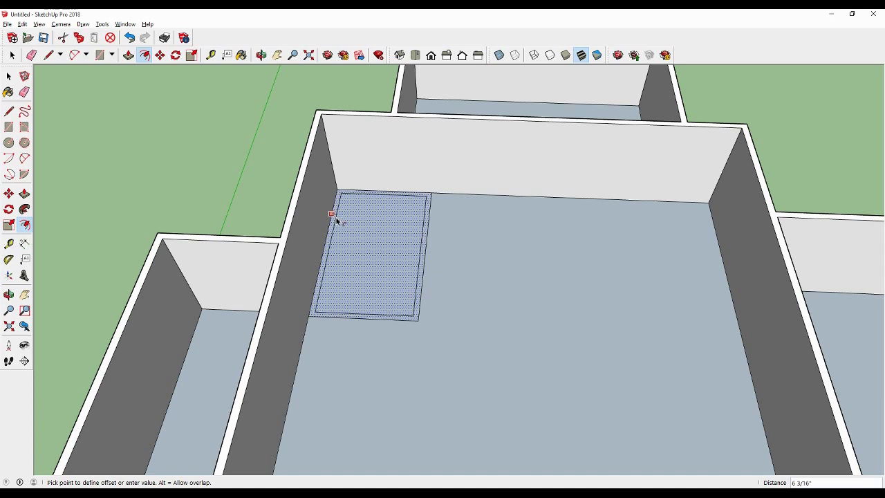
{"action": "left_click", "coordinate": [336, 220]}
Raise the inset rim into 10'-high walls.
{"action": "left_click", "coordinate": [25, 193]}
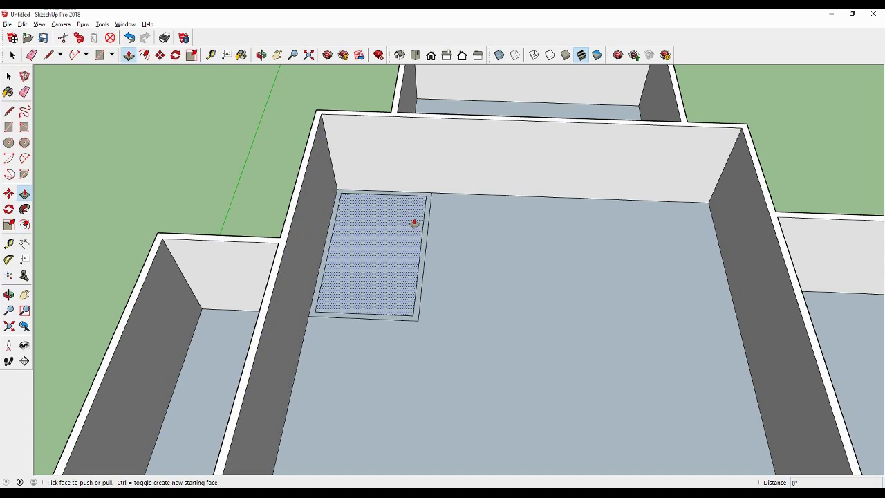
{"action": "left_click_drag", "start_coordinate": [425, 217], "coordinate": [473, 122]}
{"action": "scroll", "coordinate": [328, 129], "scroll_direction": "up", "scroll_amount": 3}
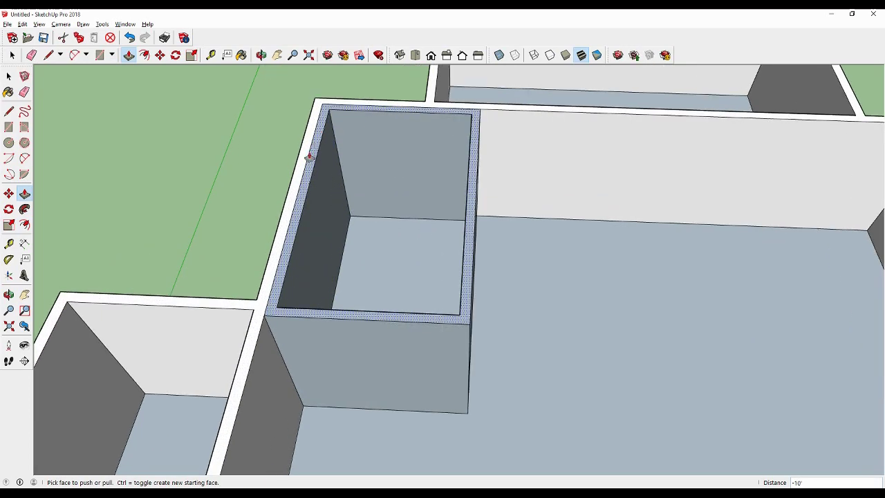
{"action": "middle_click_drag", "start_coordinate": [310, 154], "coordinate": [296, 204]}
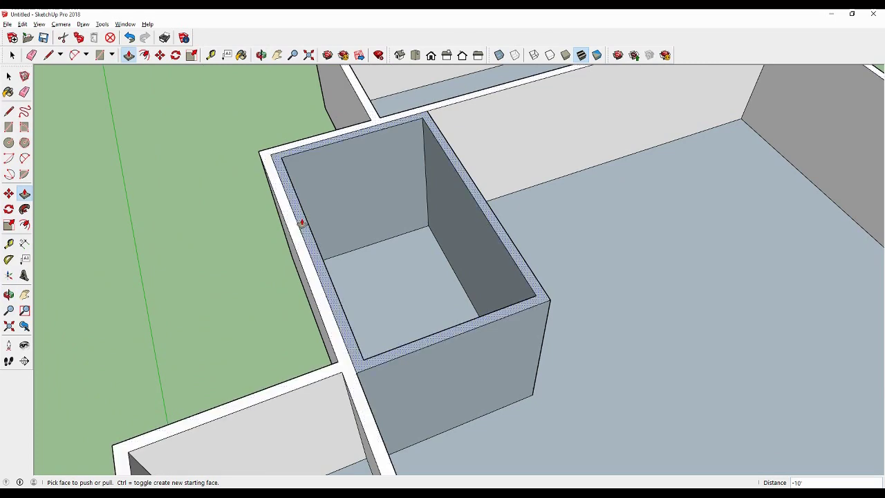
{"action": "mouse_move", "coordinate": [251, 307]}
{"action": "middle_mouse_down"}
{"action": "mouse_move", "coordinate": [369, 287]}
{"action": "mouse_move", "coordinate": [458, 257]}
{"action": "mouse_move", "coordinate": [428, 242]}
{"action": "middle_mouse_up"}
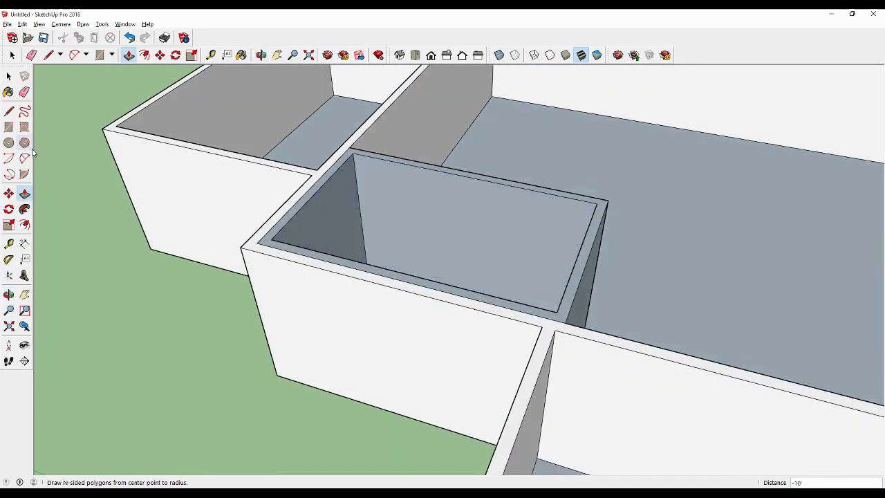
Draw a rectangle on the box's outer wall and push it in 7 inches.
{"action": "left_click", "coordinate": [9, 127]}
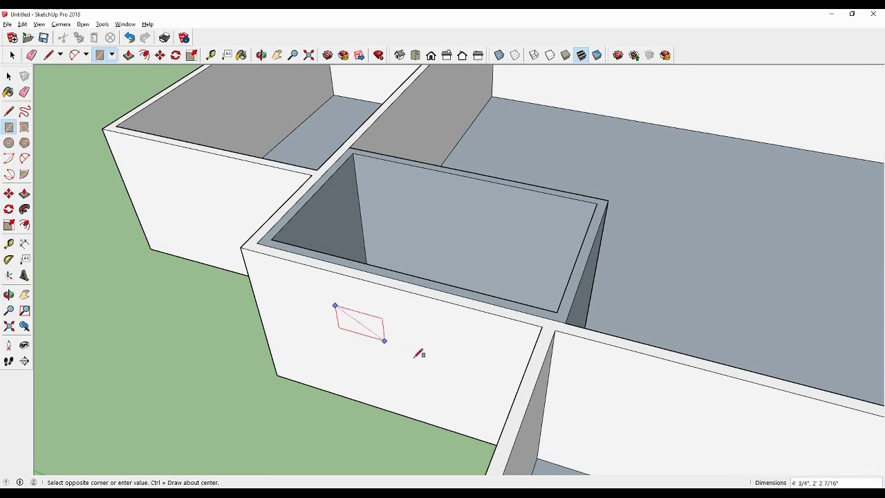
{"action": "left_click", "coordinate": [448, 390]}
{"action": "scroll", "coordinate": [403, 361], "scroll_direction": "up", "scroll_amount": 2}
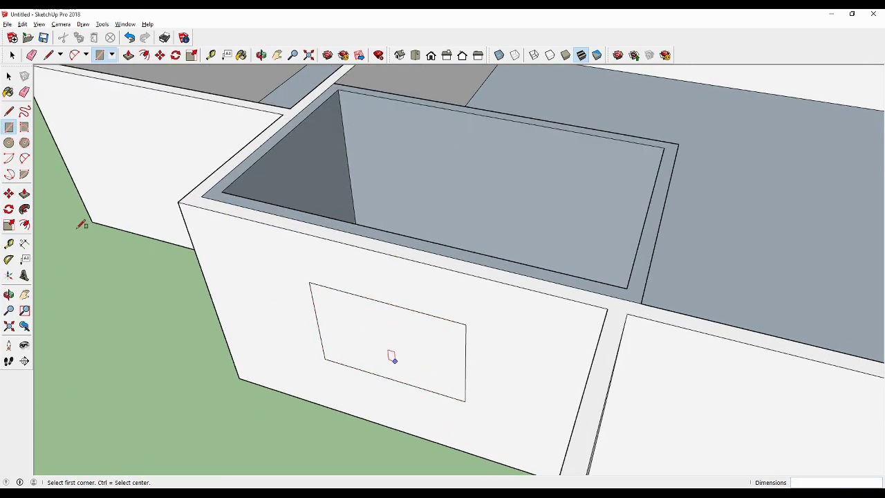
{"action": "left_click", "coordinate": [25, 195]}
{"action": "left_click", "coordinate": [374, 354]}
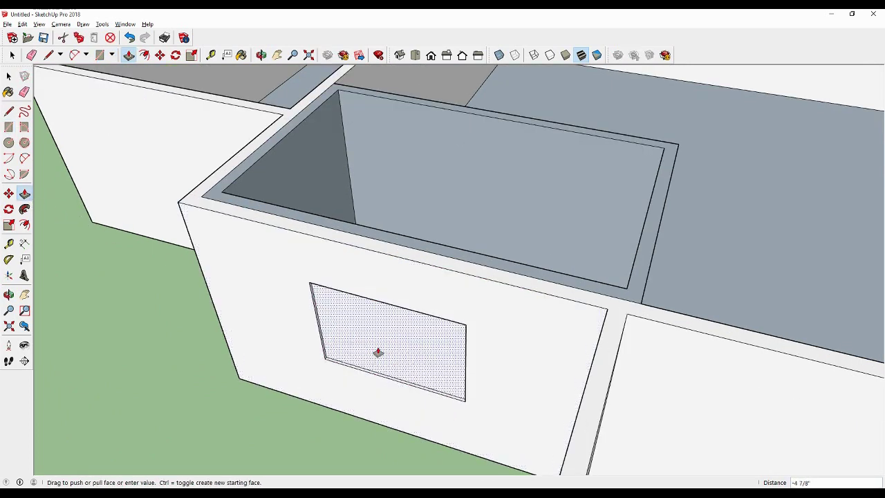
{"action": "left_click", "coordinate": [387, 343]}
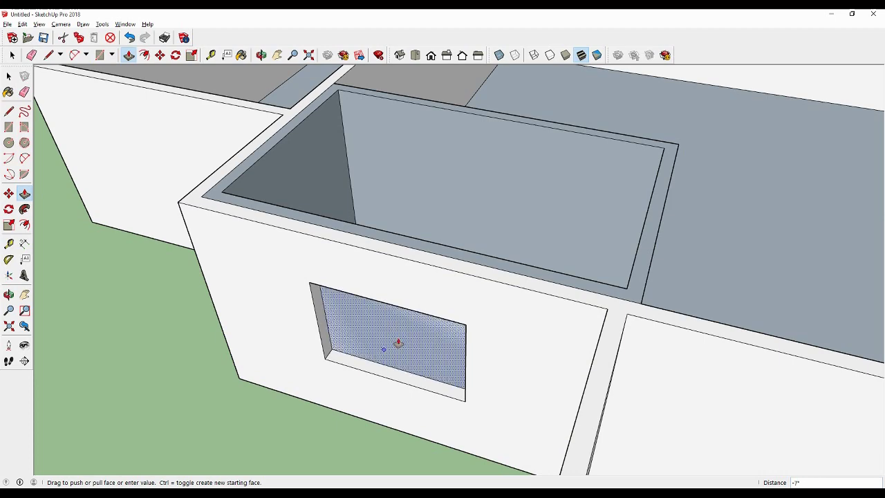
{"action": "mouse_move", "coordinate": [412, 319]}
{"action": "middle_mouse_down"}
{"action": "mouse_move", "coordinate": [228, 352]}
{"action": "mouse_move", "coordinate": [477, 316]}
{"action": "mouse_move", "coordinate": [249, 308]}
{"action": "mouse_move", "coordinate": [350, 244]}
{"action": "middle_mouse_up"}
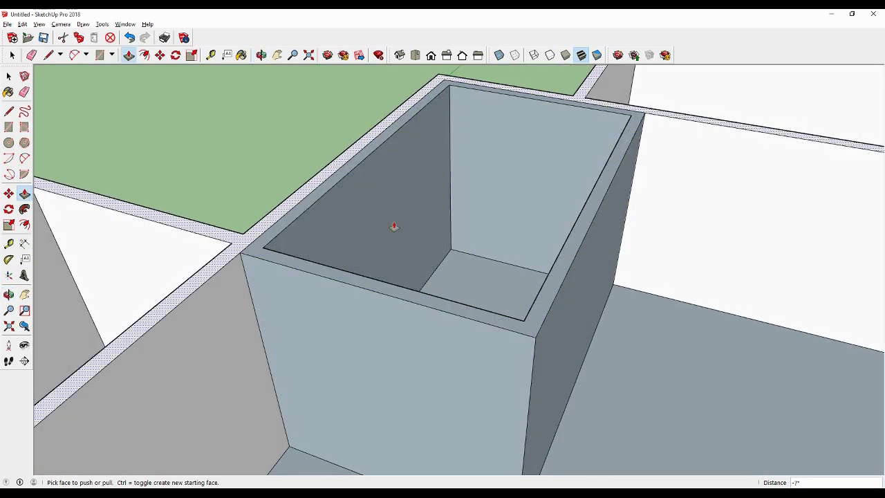
{"action": "mouse_move", "coordinate": [332, 212]}
{"action": "middle_mouse_down"}
{"action": "mouse_move", "coordinate": [392, 203]}
{"action": "mouse_move", "coordinate": [392, 188]}
{"action": "middle_mouse_up"}
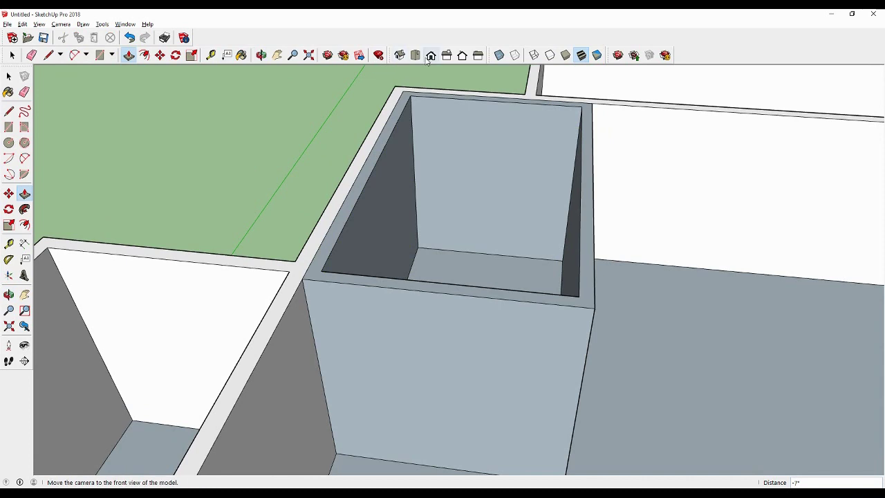
Undo the recess, wall rectangle, raised walls and inner offset outline.
{"action": "left_click", "coordinate": [134, 42]}
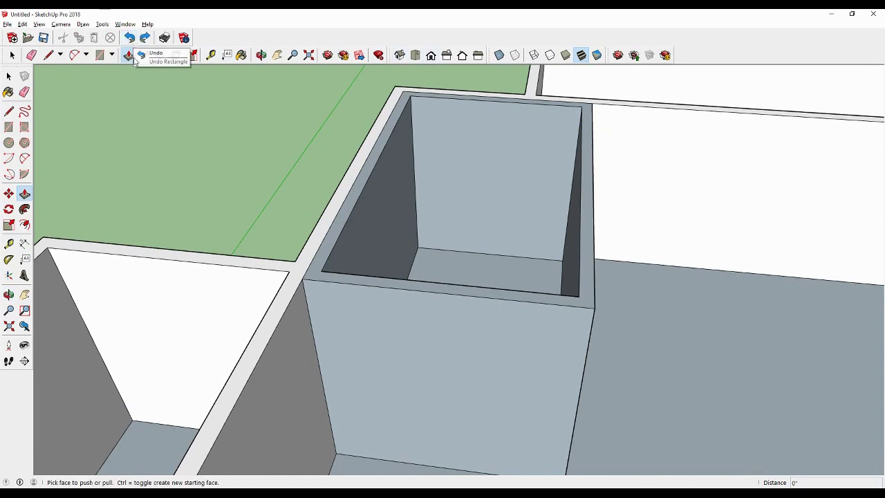
{"action": "left_click", "coordinate": [131, 39]}
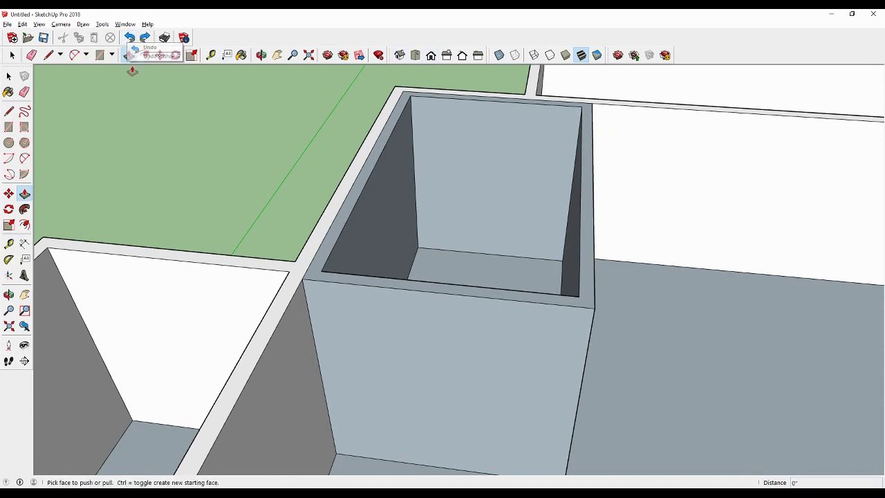
{"action": "left_click", "coordinate": [130, 39]}
{"action": "left_click", "coordinate": [131, 39]}
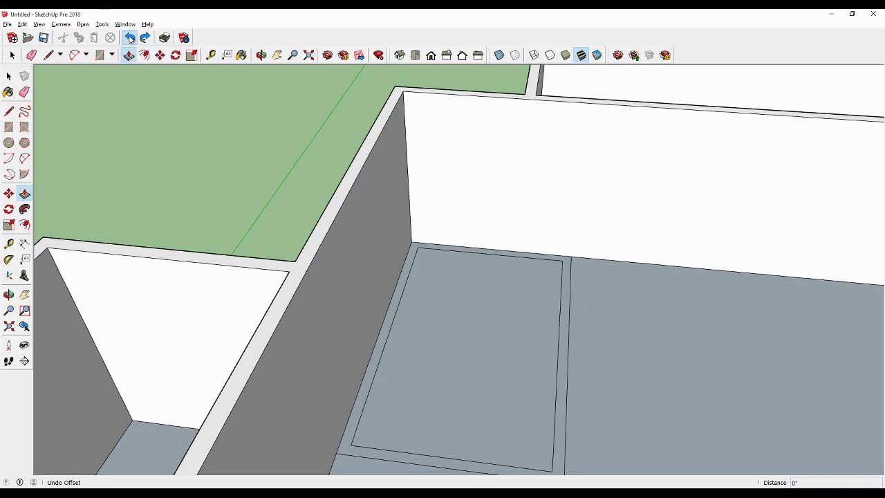
Draw a rectangle from the room's inner wall corner just inside the existing outline.
{"action": "left_click", "coordinate": [25, 295]}
{"action": "left_click_drag", "start_coordinate": [388, 251], "coordinate": [370, 214]}
{"action": "mouse_move", "coordinate": [370, 215]}
{"action": "middle_mouse_down"}
{"action": "mouse_move", "coordinate": [376, 228]}
{"action": "mouse_move", "coordinate": [257, 224]}
{"action": "middle_mouse_up"}
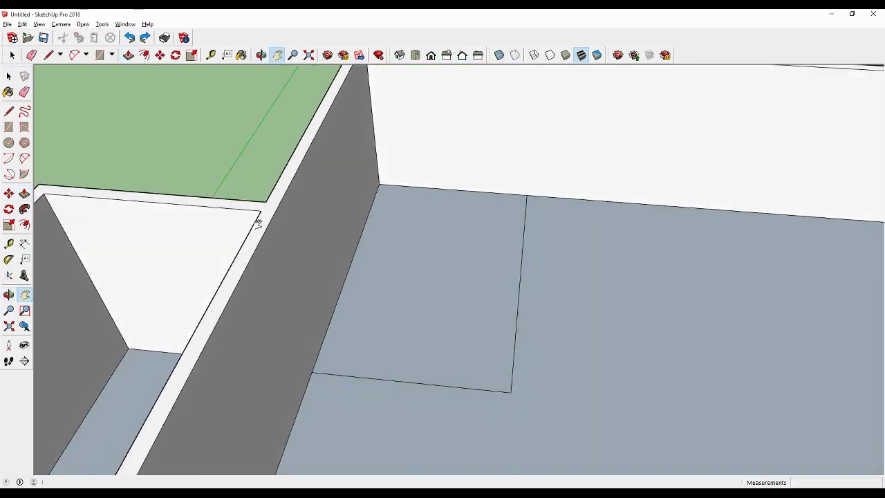
{"action": "key", "text": "r"}
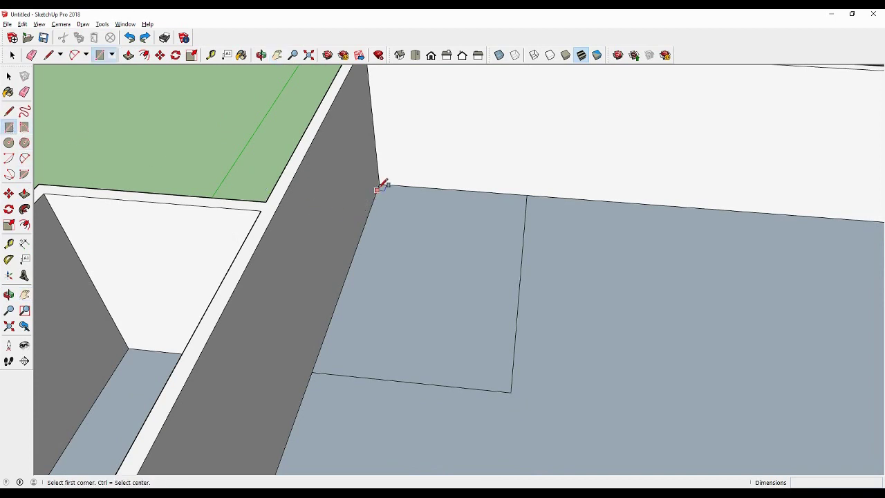
{"action": "left_click", "coordinate": [380, 185]}
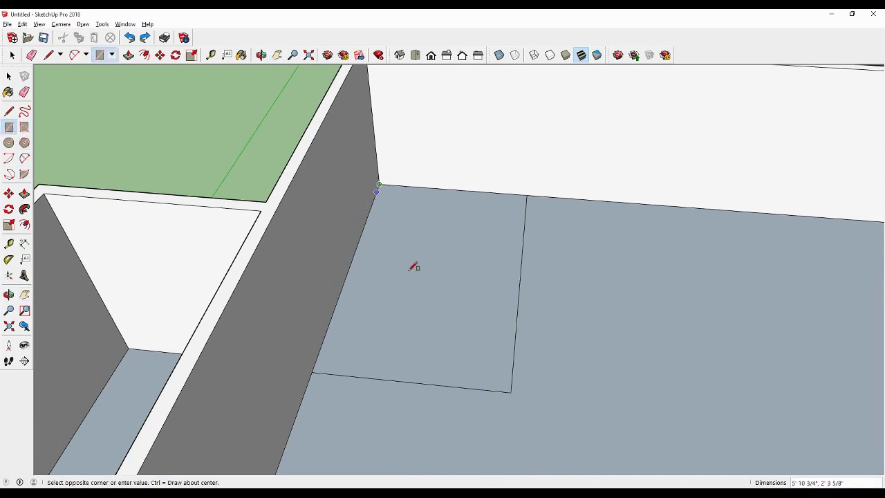
{"action": "left_click", "coordinate": [504, 379]}
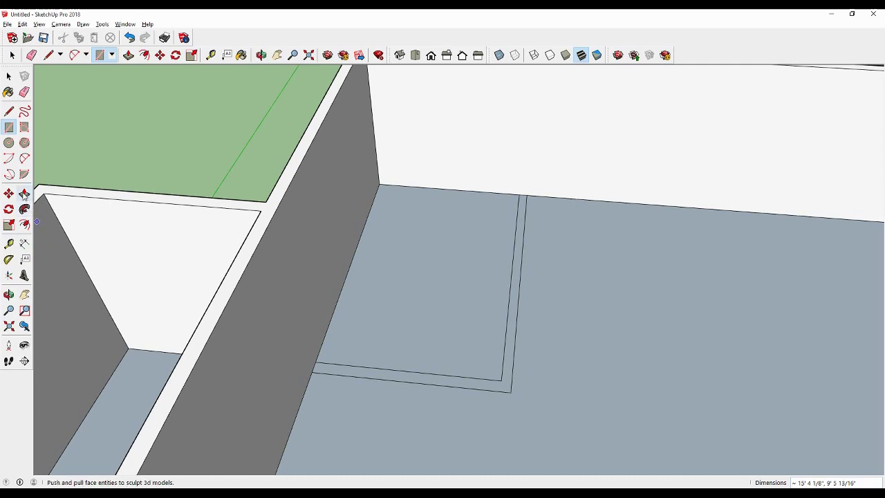
Raise the thin L-shaped strip into 10'-high walls.
{"action": "left_click", "coordinate": [24, 194]}
{"action": "left_click", "coordinate": [332, 370]}
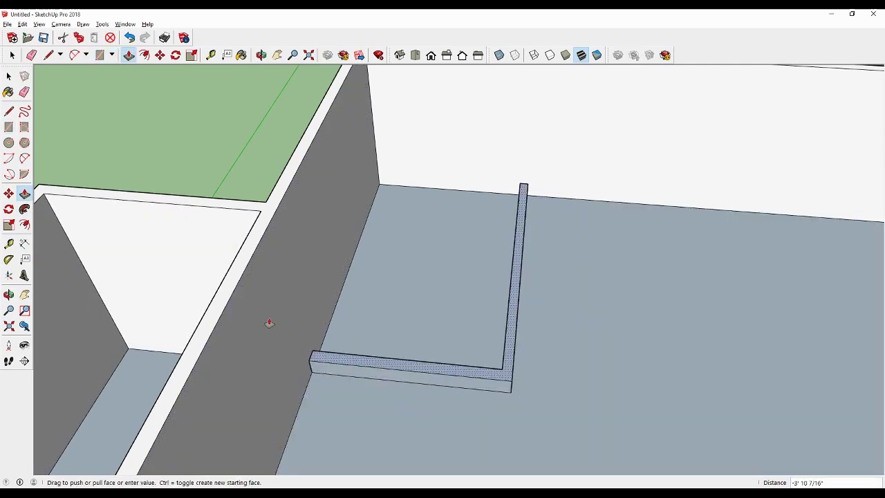
{"action": "left_click", "coordinate": [249, 266]}
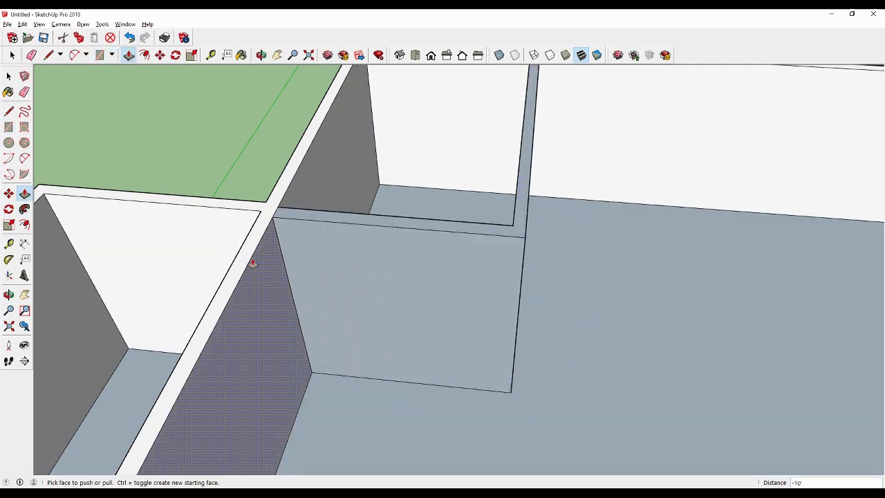
{"action": "scroll", "coordinate": [282, 221], "scroll_direction": "up", "scroll_amount": 1}
{"action": "scroll", "coordinate": [253, 209], "scroll_direction": "up", "scroll_amount": 2}
{"action": "scroll", "coordinate": [253, 209], "scroll_direction": "up", "scroll_amount": 1}
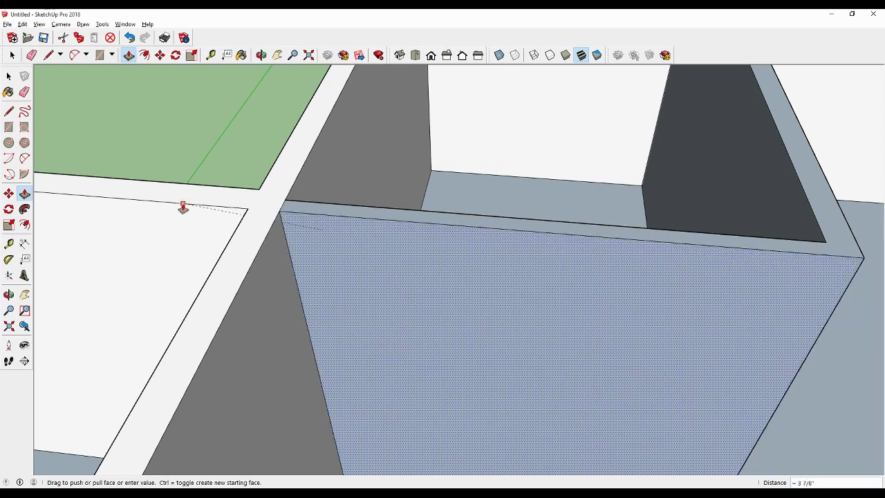
Pull the partition wall faces flush with the neighbouring wall edge.
{"action": "left_click", "coordinate": [182, 207]}
{"action": "mouse_move", "coordinate": [364, 211]}
{"action": "middle_mouse_down"}
{"action": "mouse_move", "coordinate": [154, 281]}
{"action": "mouse_move", "coordinate": [441, 188]}
{"action": "mouse_move", "coordinate": [293, 194]}
{"action": "mouse_move", "coordinate": [180, 184]}
{"action": "mouse_move", "coordinate": [113, 289]}
{"action": "middle_mouse_up"}
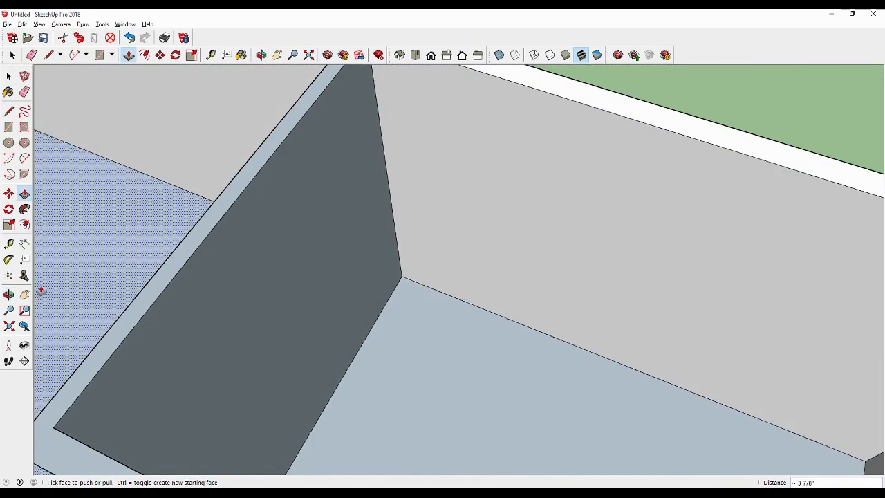
{"action": "left_click", "coordinate": [27, 294]}
{"action": "left_click_drag", "start_coordinate": [428, 229], "coordinate": [415, 269]}
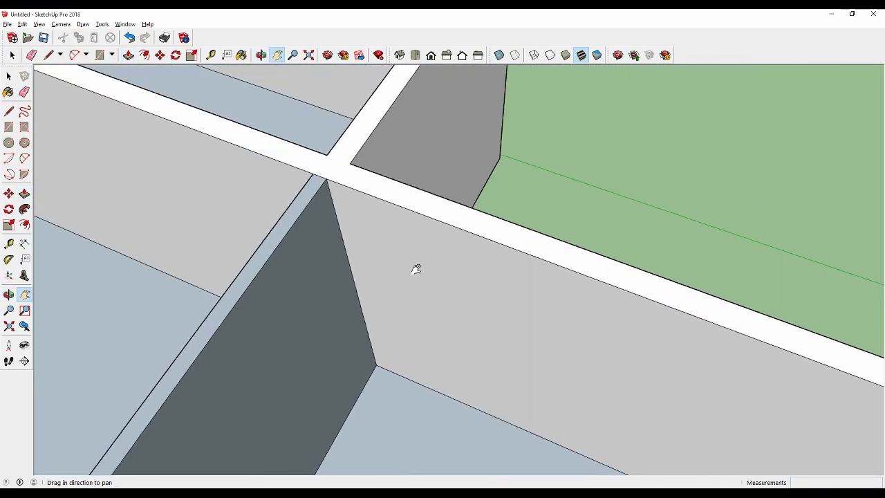
{"action": "left_click", "coordinate": [29, 197]}
{"action": "left_click", "coordinate": [319, 249]}
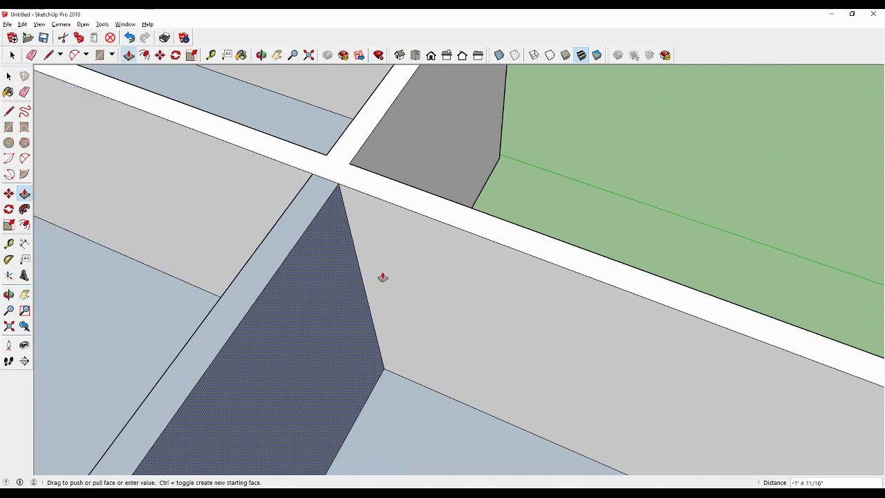
{"action": "left_click", "coordinate": [385, 116]}
Erase the leftover edge at the wall junction.
{"action": "mouse_move", "coordinate": [348, 247]}
{"action": "middle_mouse_down"}
{"action": "mouse_move", "coordinate": [570, 232]}
{"action": "mouse_move", "coordinate": [705, 209]}
{"action": "middle_mouse_up"}
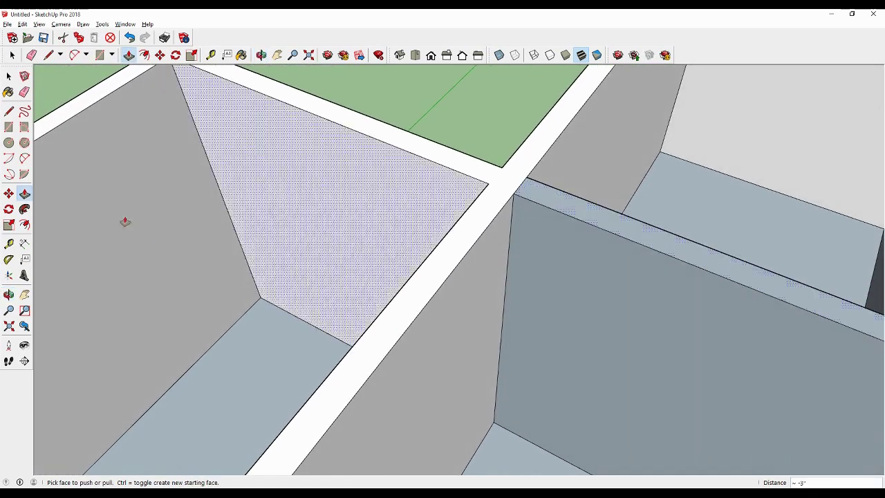
{"action": "left_click", "coordinate": [25, 92]}
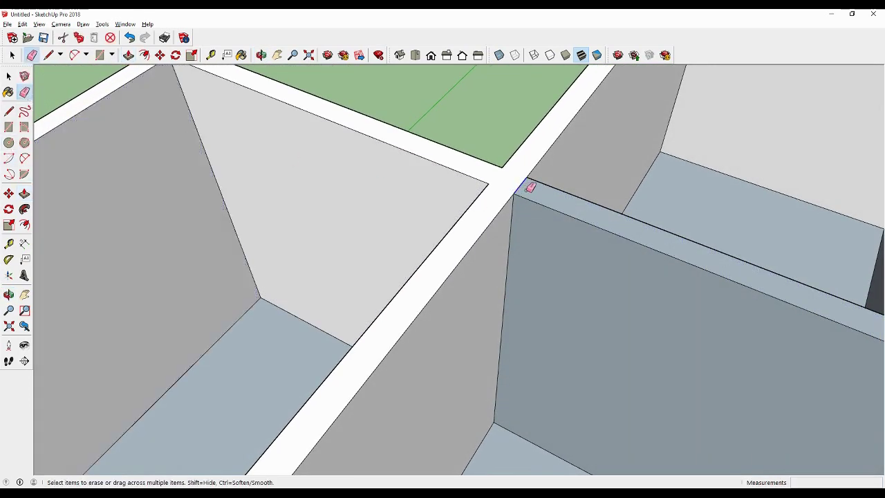
{"action": "left_click", "coordinate": [529, 188]}
{"action": "left_click", "coordinate": [25, 295]}
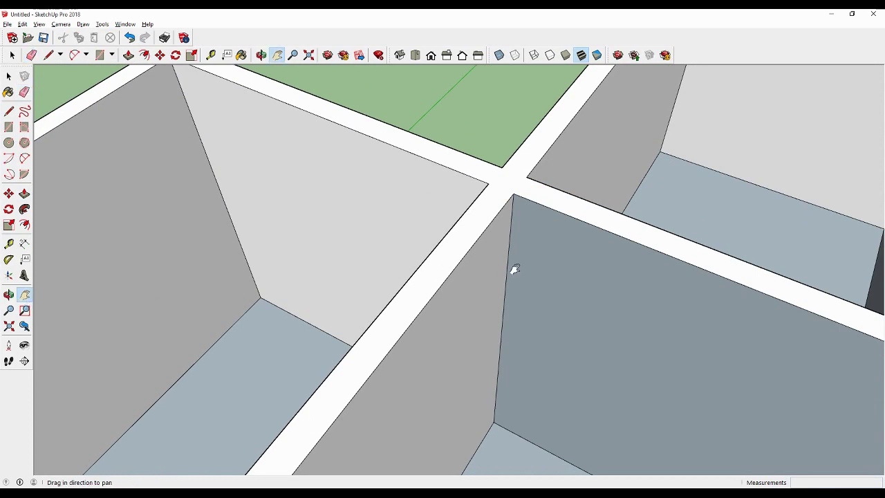
{"action": "left_click_drag", "start_coordinate": [513, 267], "coordinate": [725, 145]}
{"action": "scroll", "coordinate": [725, 146], "scroll_direction": "up", "scroll_amount": 2}
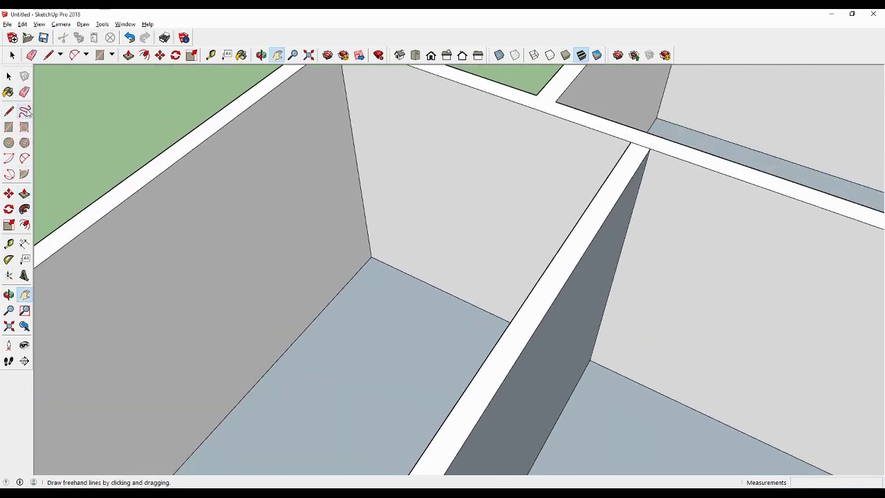
{"action": "left_click", "coordinate": [25, 92]}
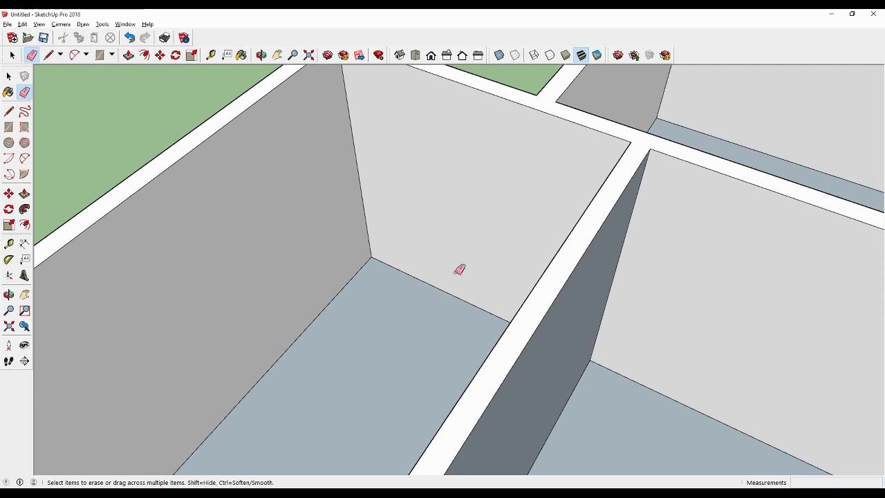
{"action": "scroll", "coordinate": [460, 270], "scroll_direction": "down", "scroll_amount": 5}
{"action": "mouse_move", "coordinate": [438, 277]}
{"action": "middle_mouse_down"}
{"action": "mouse_move", "coordinate": [530, 247]}
{"action": "mouse_move", "coordinate": [362, 245]}
{"action": "mouse_move", "coordinate": [451, 243]}
{"action": "mouse_move", "coordinate": [468, 231]}
{"action": "mouse_move", "coordinate": [358, 369]}
{"action": "middle_mouse_up"}
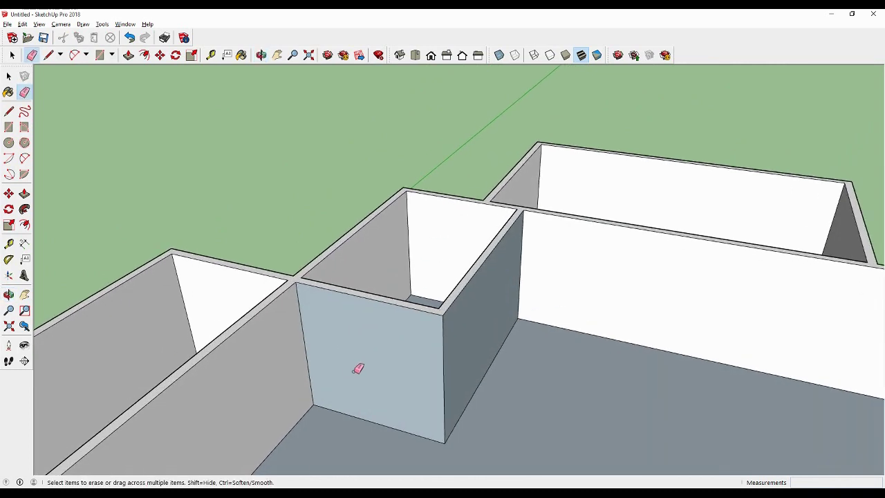
Pan to the small central room and draw a door rectangle reaching the floor on its light-blue wall.
{"action": "left_click", "coordinate": [25, 294]}
{"action": "mouse_move", "coordinate": [371, 340]}
{"action": "left_mouse_down"}
{"action": "mouse_move", "coordinate": [401, 300]}
{"action": "mouse_move", "coordinate": [401, 319]}
{"action": "left_mouse_up"}
{"action": "scroll", "coordinate": [388, 319], "scroll_direction": "up", "scroll_amount": 1}
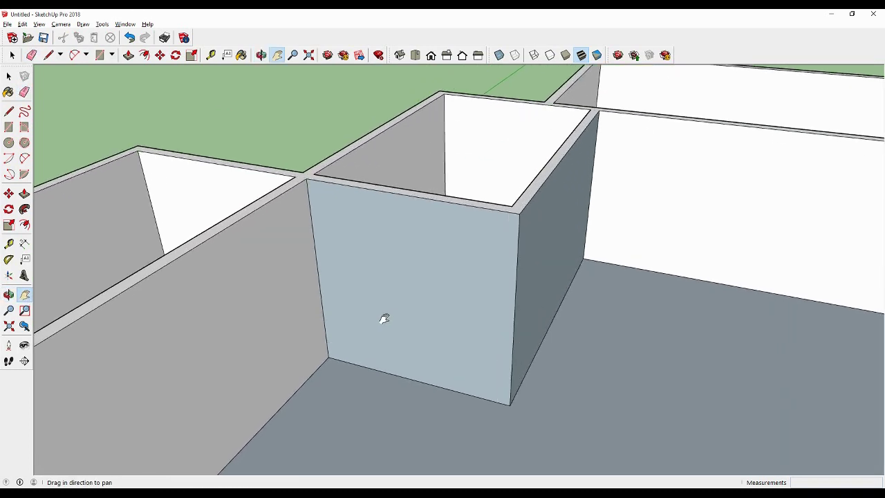
{"action": "left_click", "coordinate": [9, 127]}
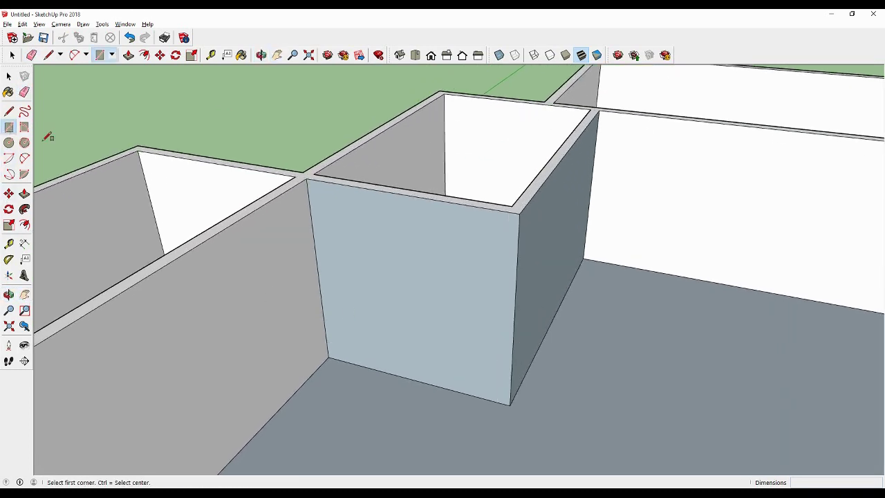
{"action": "left_click", "coordinate": [378, 265]}
{"action": "type", "text": "7',3"}
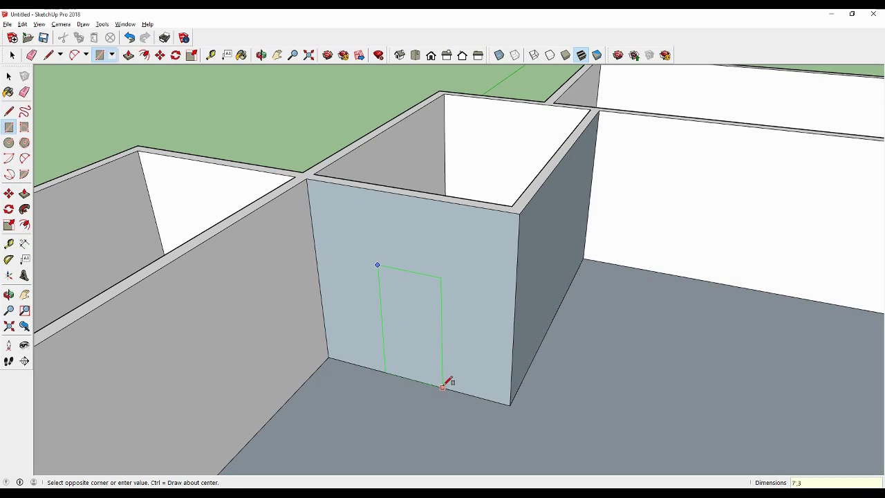
{"action": "key", "text": "Return"}
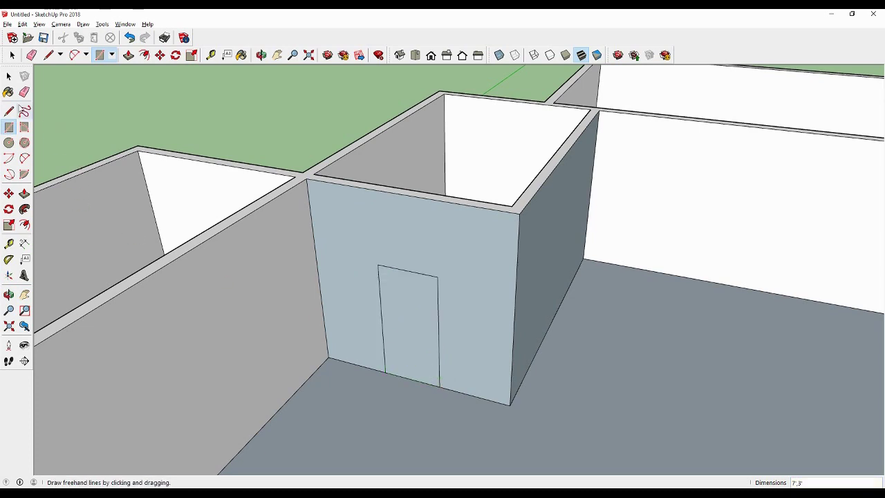
{"action": "left_click", "coordinate": [8, 77]}
Move the door rectangle face to a new position along the light-blue wall.
{"action": "left_click", "coordinate": [399, 301]}
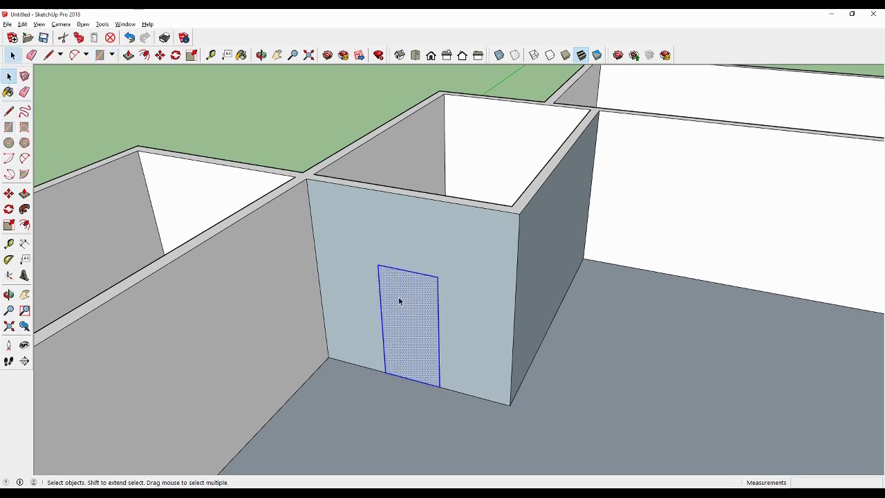
{"action": "left_click", "coordinate": [9, 195]}
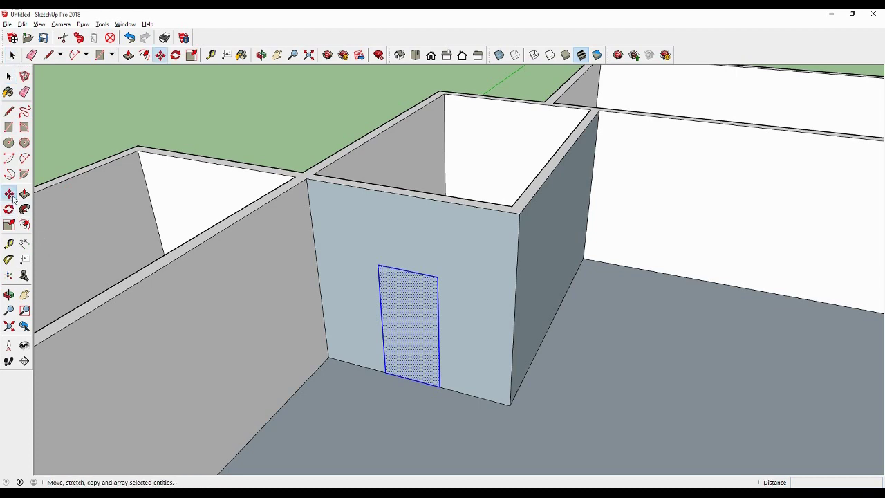
{"action": "left_click", "coordinate": [408, 342]}
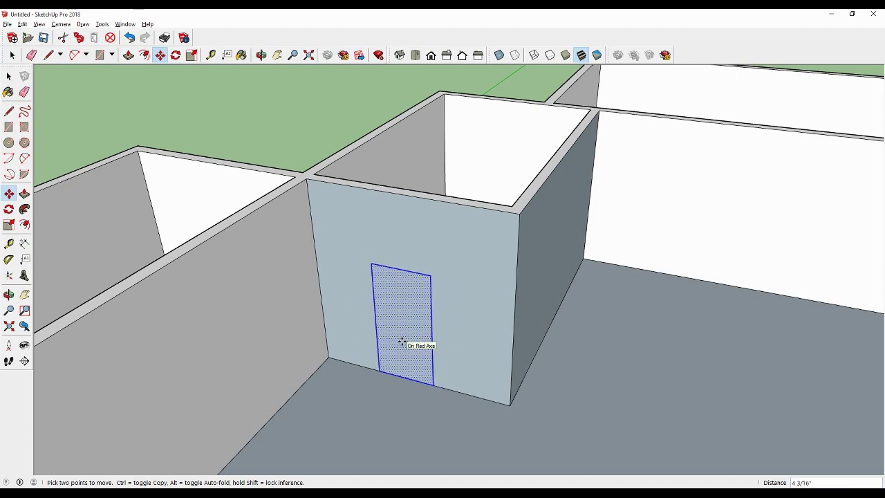
{"action": "left_click", "coordinate": [401, 342]}
{"action": "scroll", "coordinate": [384, 322], "scroll_direction": "up", "scroll_amount": 2}
{"action": "middle_click_drag", "start_coordinate": [391, 325], "coordinate": [419, 322]}
{"action": "left_click", "coordinate": [419, 322]}
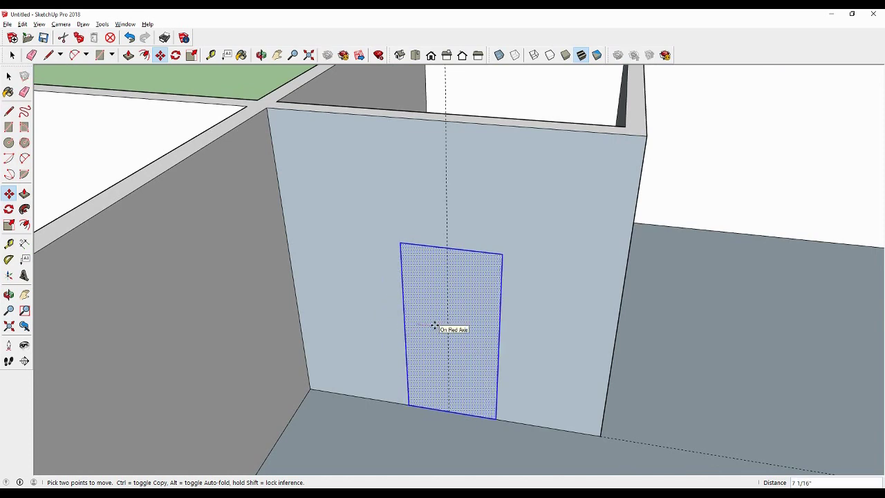
Add Tape Measure guide lines across the door wall and onto the adjacent wall.
{"action": "key", "text": "t"}
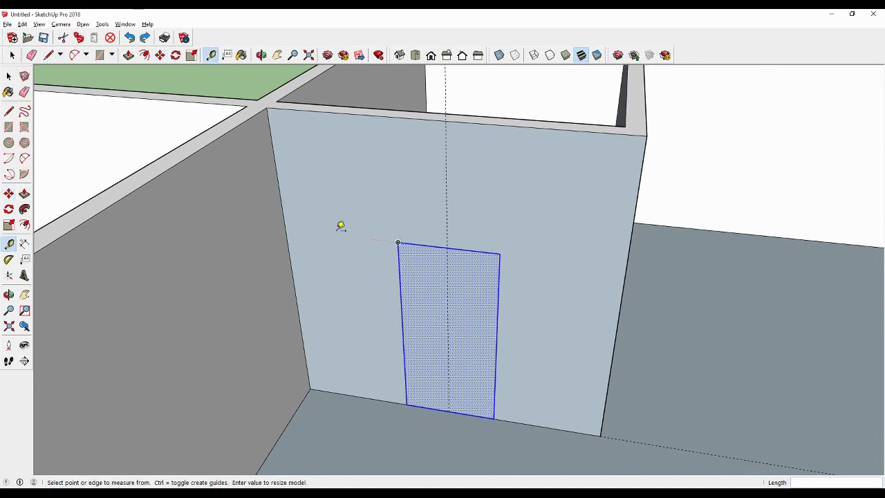
{"action": "left_click", "coordinate": [286, 228]}
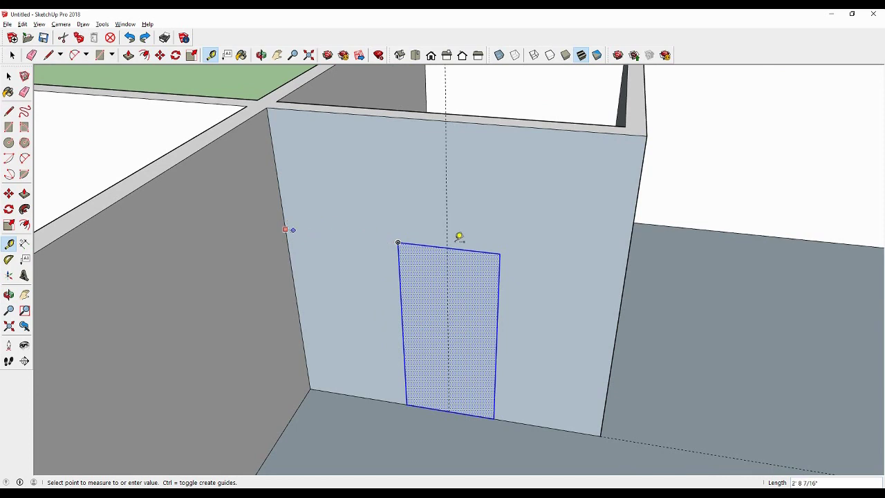
{"action": "left_click", "coordinate": [631, 266]}
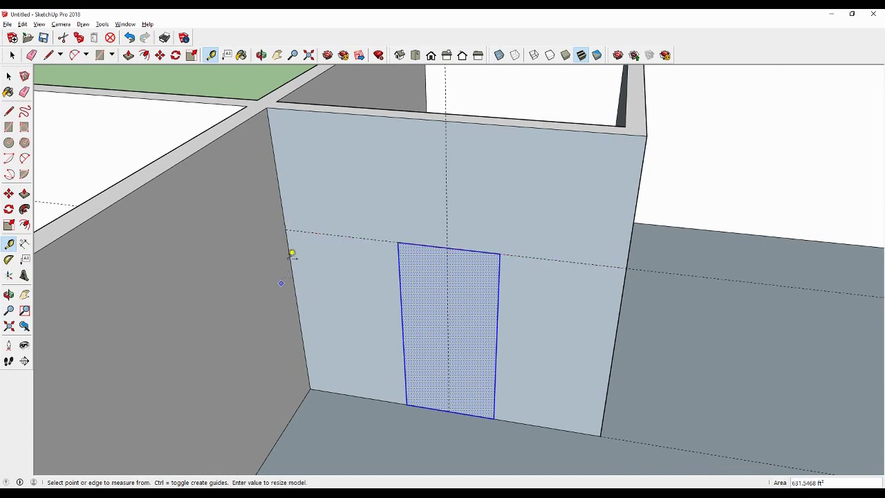
{"action": "left_click", "coordinate": [286, 229]}
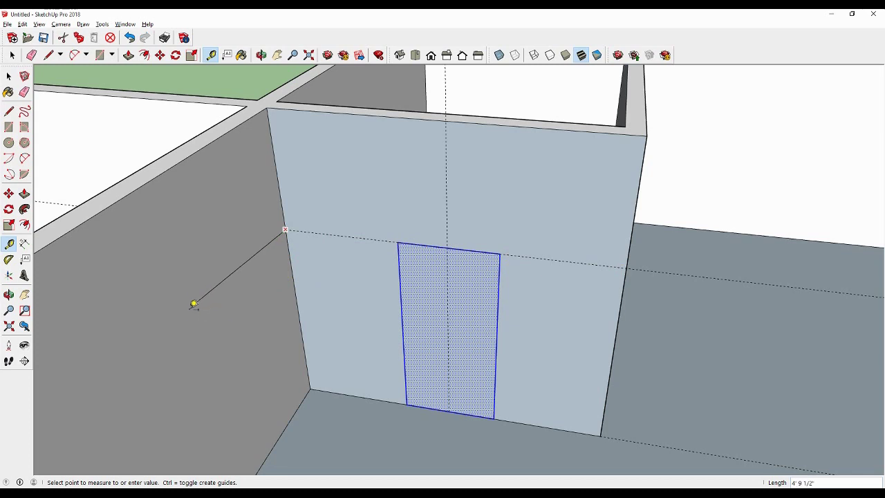
{"action": "left_click", "coordinate": [188, 325]}
Add a guide line across the back of the door wall, then reframe the room.
{"action": "middle_click_drag", "start_coordinate": [407, 351], "coordinate": [364, 350]}
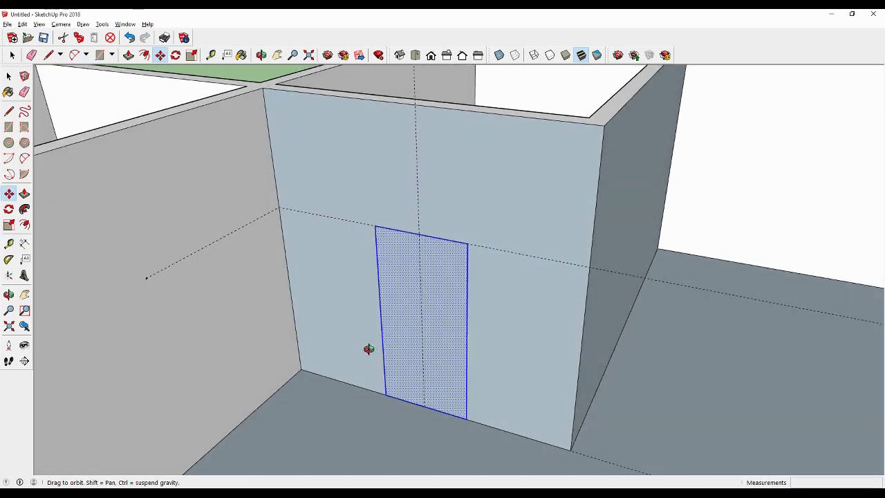
{"action": "key", "text": "m"}
{"action": "scroll", "coordinate": [367, 352], "scroll_direction": "down", "scroll_amount": 3}
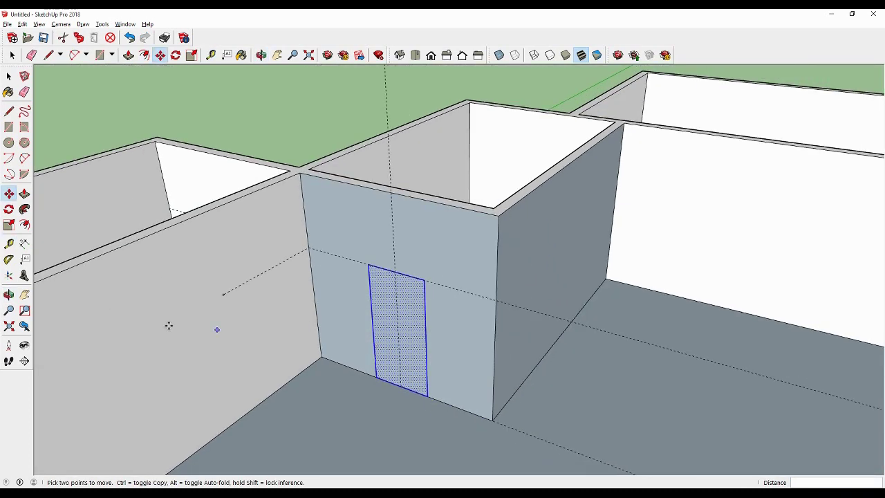
{"action": "key", "text": "t"}
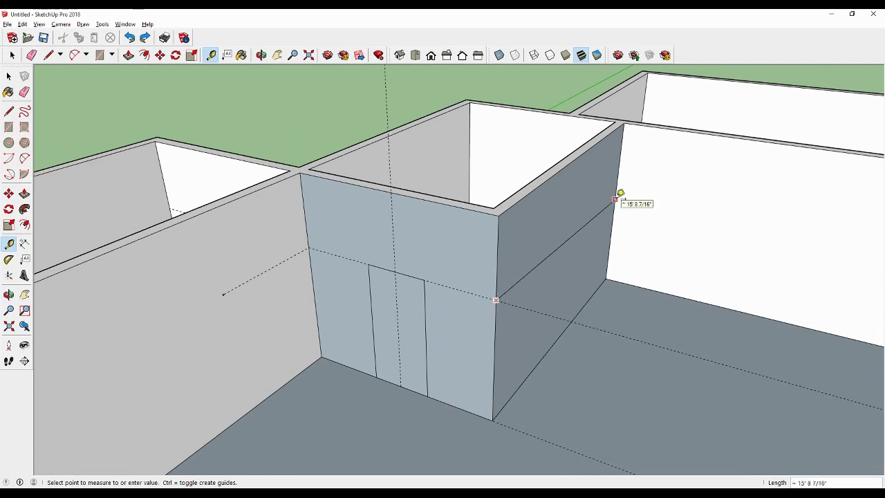
{"action": "middle_click_drag", "start_coordinate": [621, 193], "coordinate": [420, 174]}
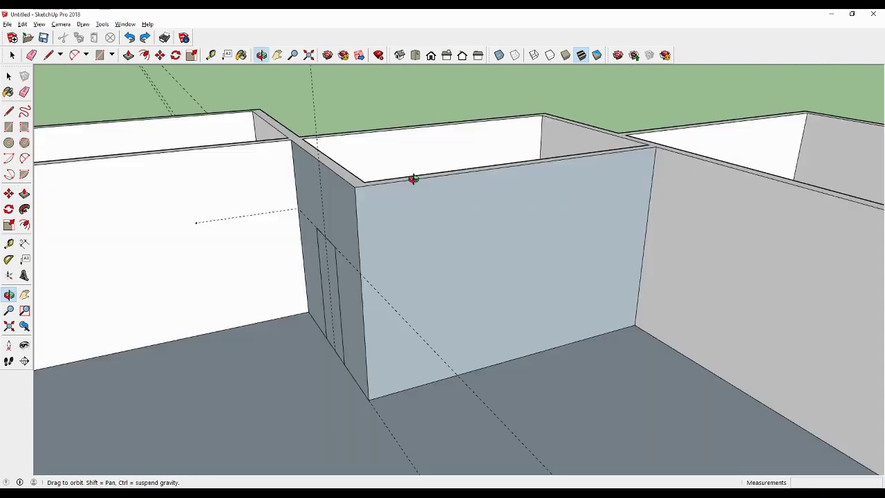
{"action": "left_click", "coordinate": [649, 228]}
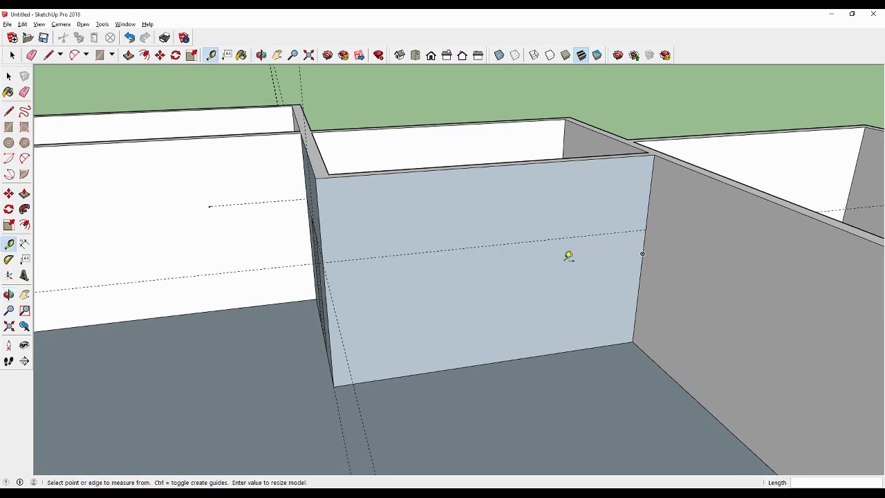
{"action": "middle_click_drag", "start_coordinate": [568, 257], "coordinate": [686, 263]}
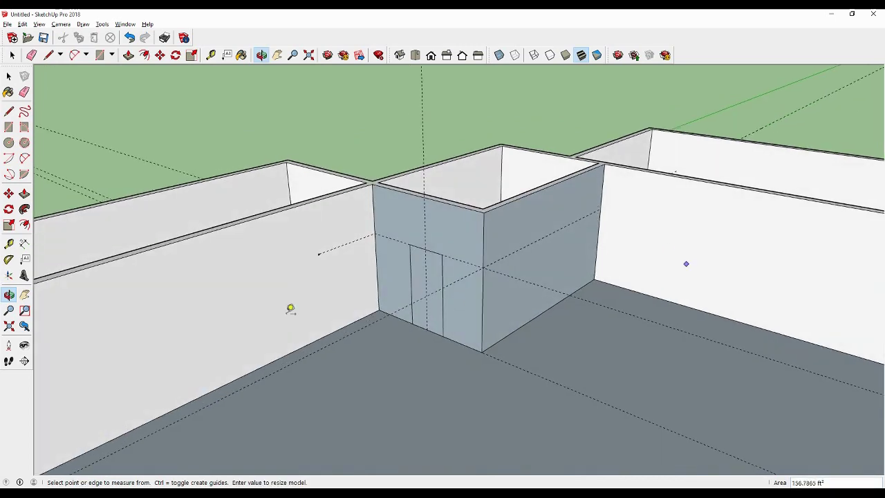
{"action": "mouse_move", "coordinate": [342, 257]}
{"action": "middle_mouse_down", "text": "shift"}
{"action": "mouse_move", "coordinate": [280, 251]}
{"action": "mouse_move", "coordinate": [358, 253]}
{"action": "middle_mouse_up", "text": "shift"}
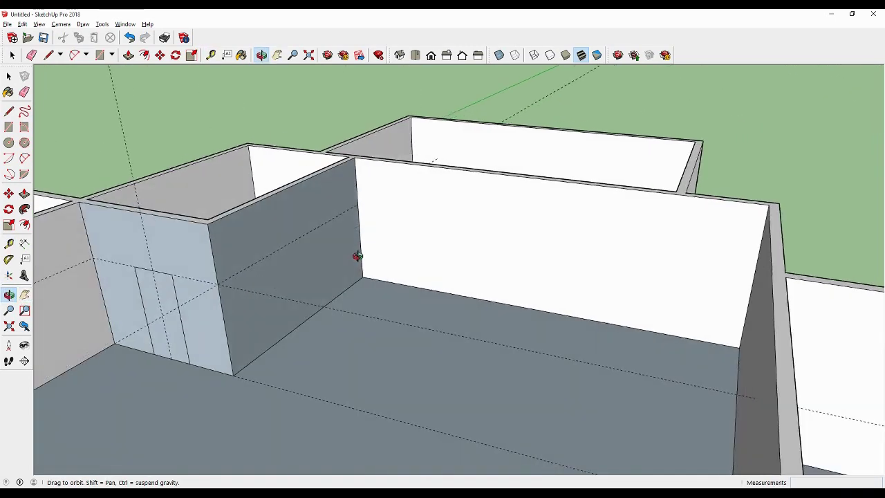
Add a horizontal guide line across the long white wall.
{"action": "left_click", "coordinate": [8, 243]}
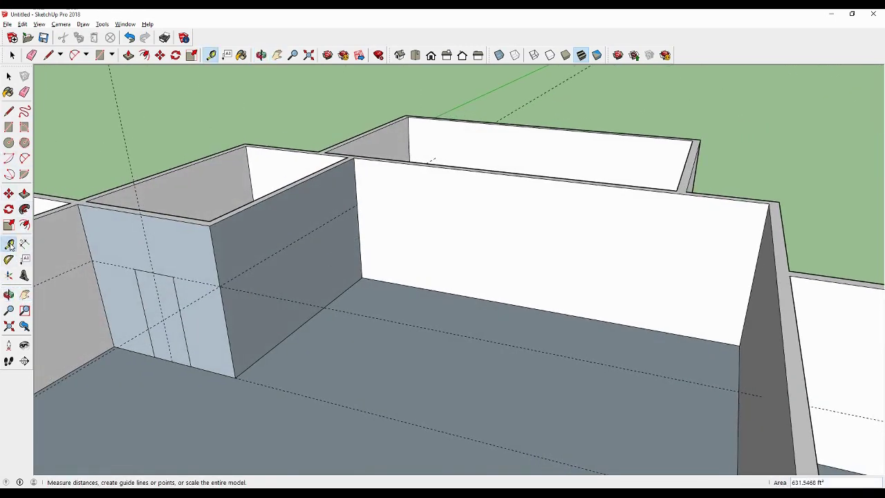
{"action": "left_click", "coordinate": [357, 205]}
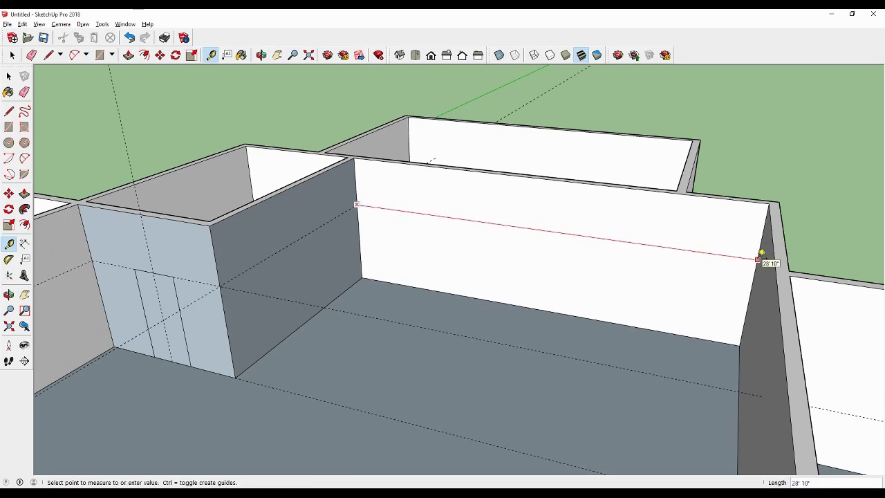
{"action": "left_click", "coordinate": [759, 257]}
Copy the door rectangle from the partition onto the long white wall.
{"action": "key", "text": "space"}
{"action": "left_click", "coordinate": [155, 299]}
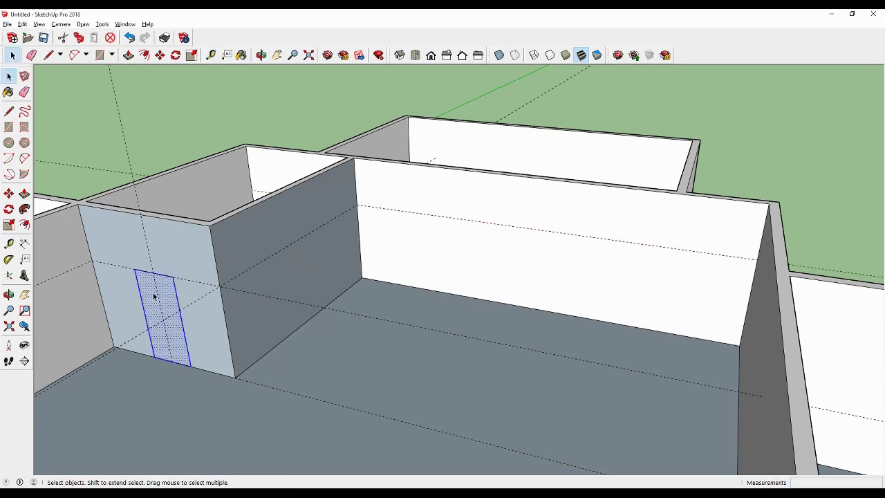
{"action": "key", "text": "m"}
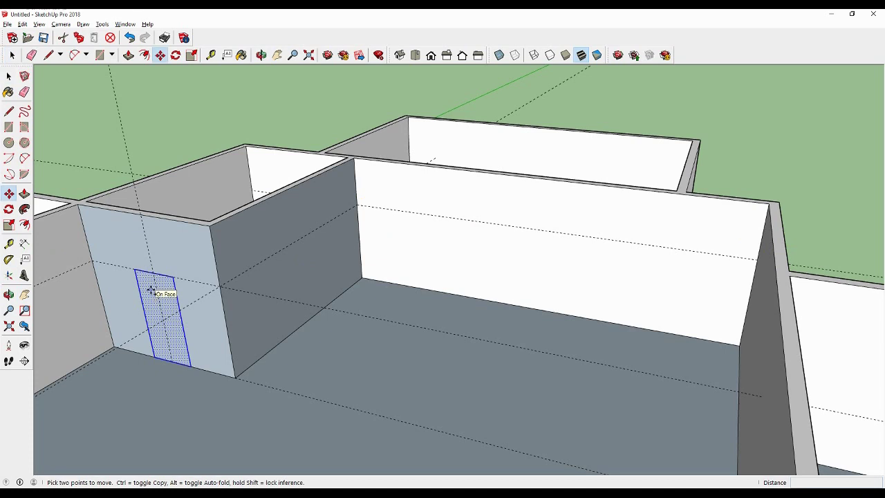
{"action": "left_click", "coordinate": [151, 289], "text": "ctrl"}
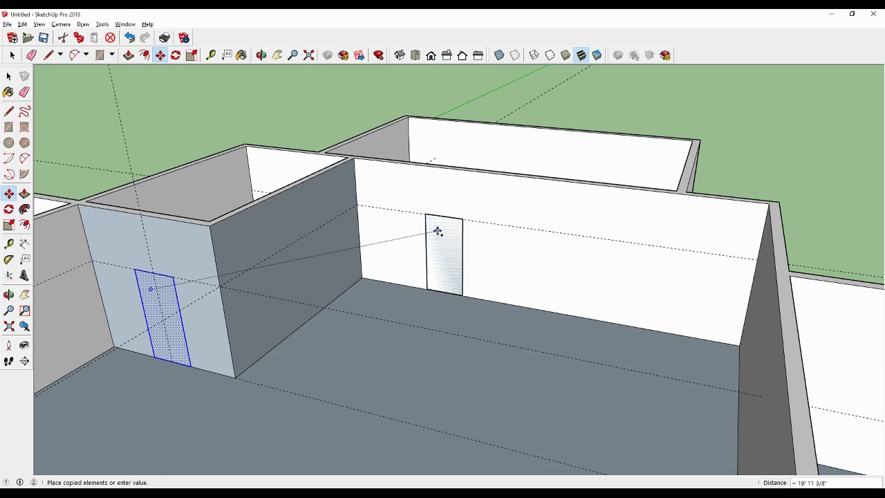
{"action": "left_click", "coordinate": [438, 231]}
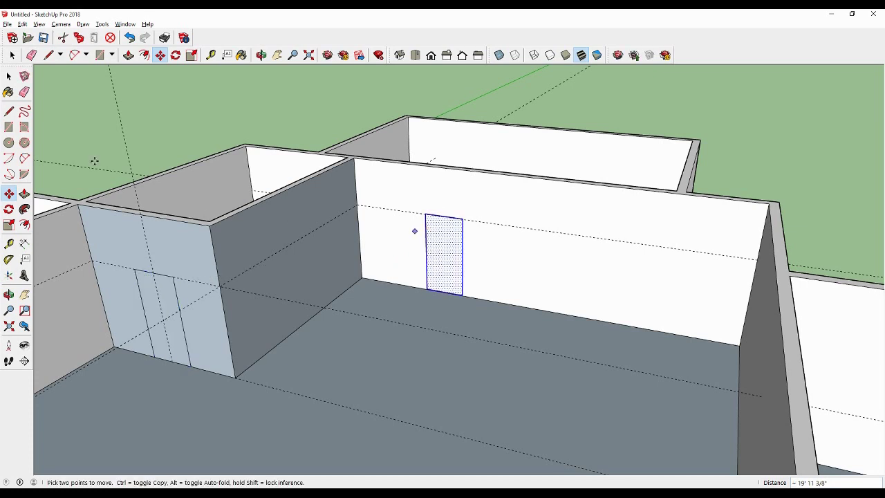
{"action": "left_click", "coordinate": [9, 78]}
{"action": "left_click", "coordinate": [142, 294]}
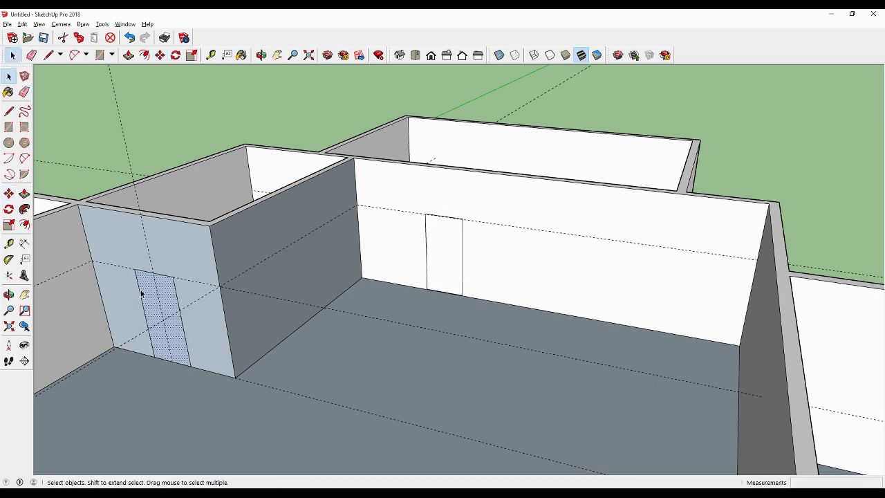
{"action": "scroll", "coordinate": [141, 296], "scroll_direction": "up", "scroll_amount": 1}
{"action": "scroll", "coordinate": [141, 299], "scroll_direction": "up", "scroll_amount": 2}
{"action": "scroll", "coordinate": [142, 299], "scroll_direction": "up", "scroll_amount": 1}
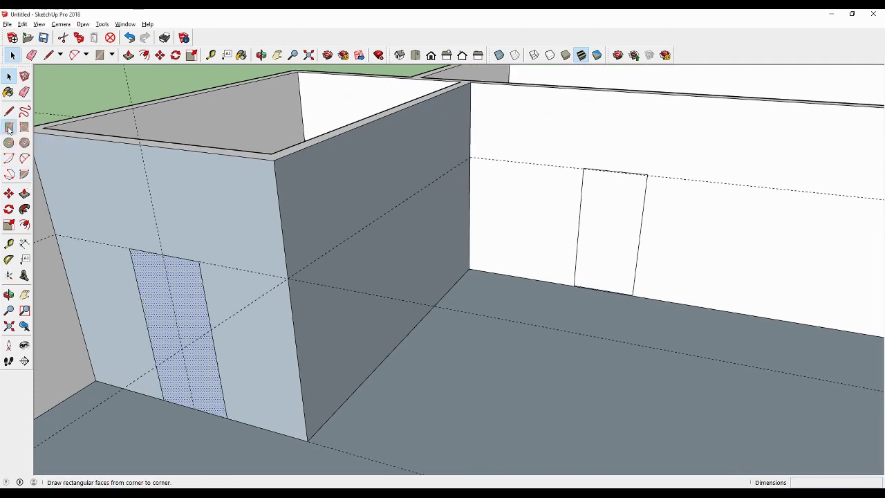
Offset the door outline 2 inches outward to form a frame strip.
{"action": "left_click", "coordinate": [25, 225]}
{"action": "left_click", "coordinate": [164, 308]}
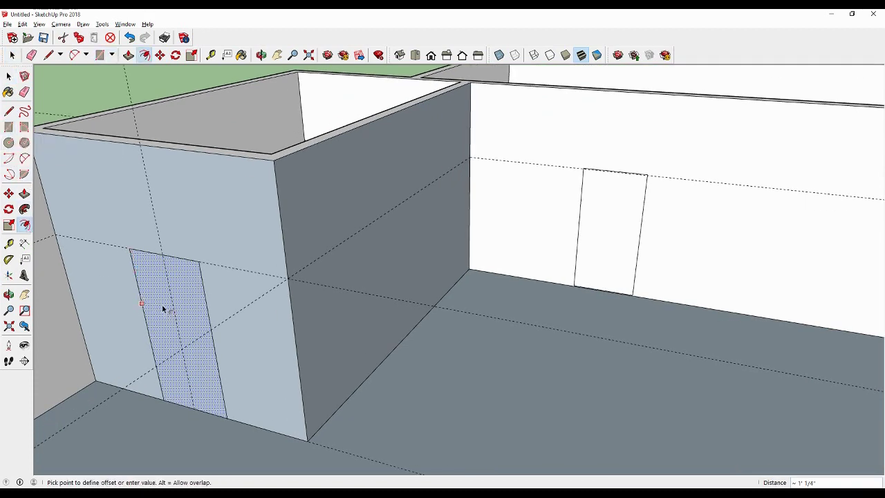
{"action": "left_click", "coordinate": [121, 270]}
{"action": "type", "text": "2"}
{"action": "key", "text": "Return"}
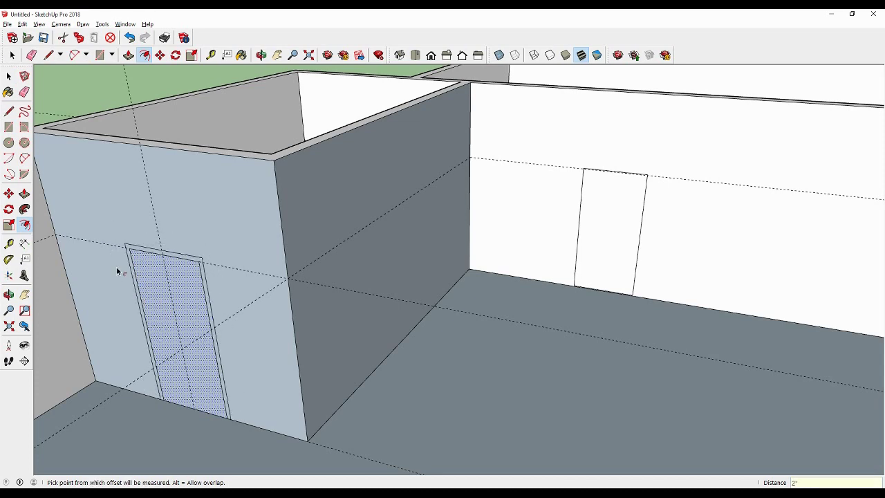
Push the door face through the partition wall to open the doorway.
{"action": "left_click", "coordinate": [24, 194]}
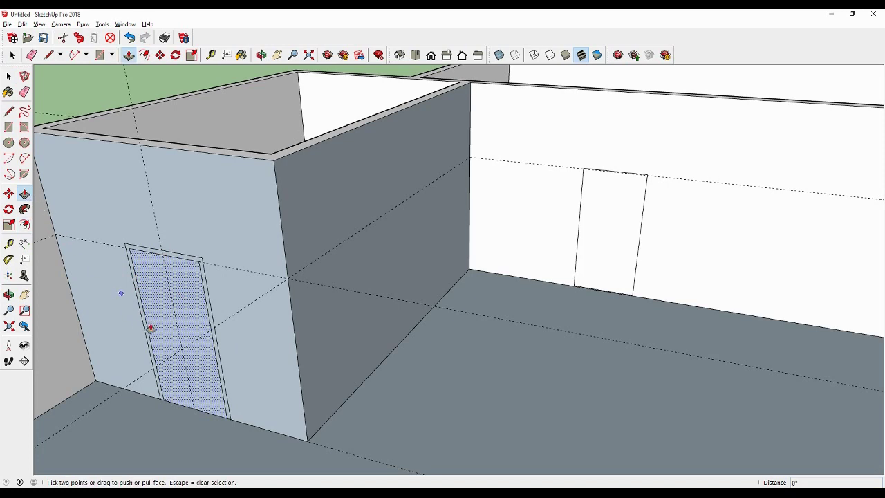
{"action": "left_click", "coordinate": [163, 328]}
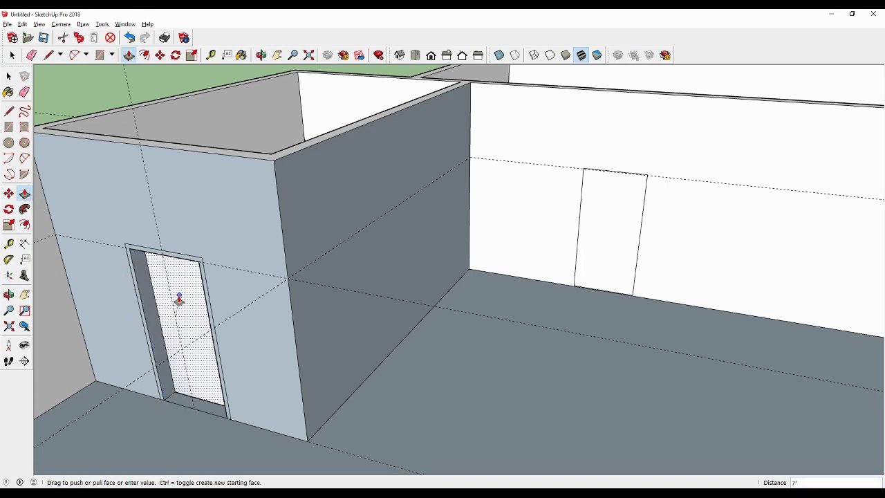
{"action": "left_click", "coordinate": [179, 300]}
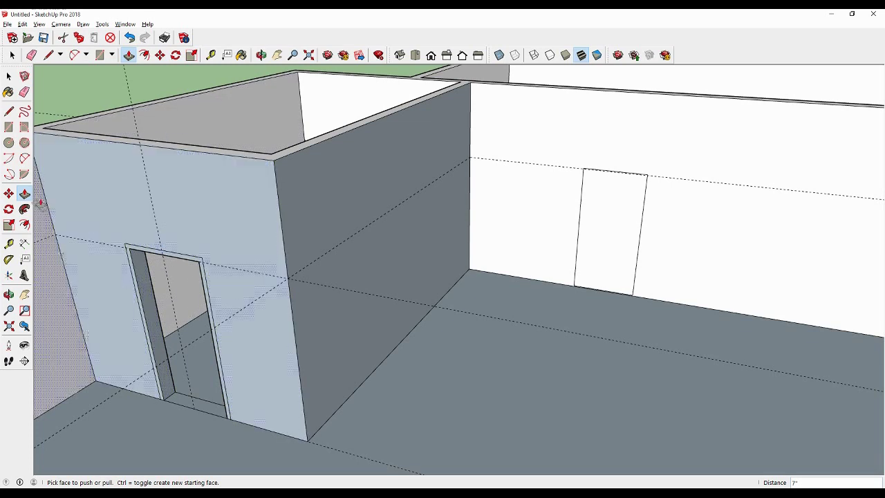
{"action": "left_click", "coordinate": [24, 194]}
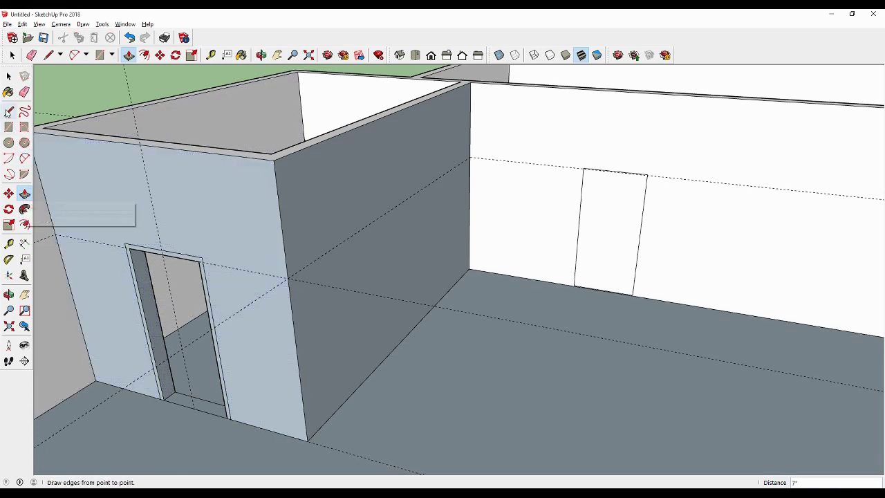
{"action": "left_click", "coordinate": [8, 76]}
{"action": "scroll", "coordinate": [166, 256], "scroll_direction": "up", "scroll_amount": 1}
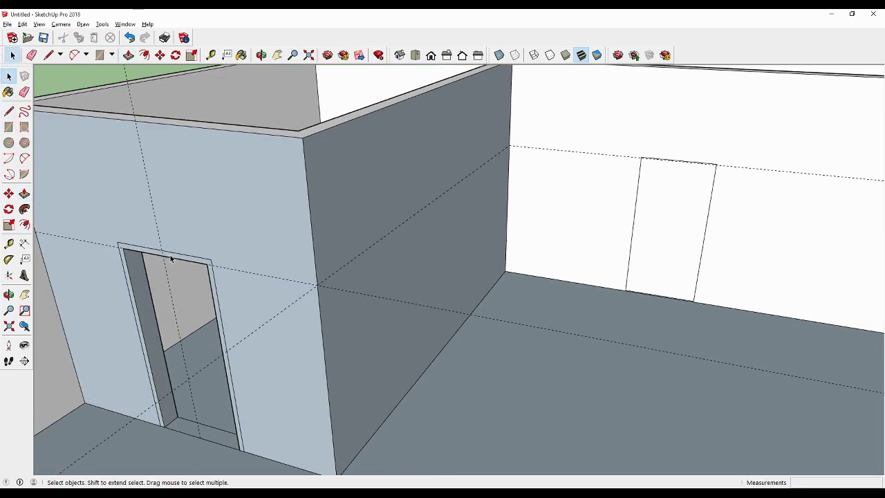
Pull the frame strip out 2 inches around the first doorway.
{"action": "left_click", "coordinate": [26, 196]}
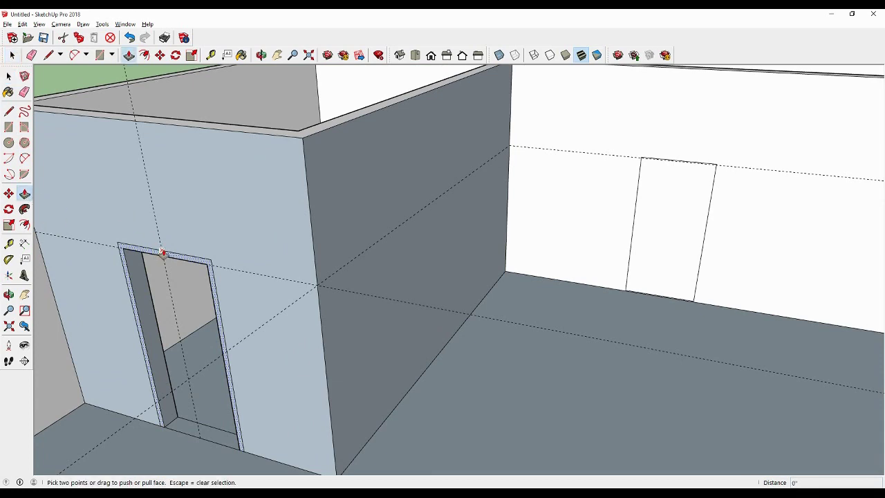
{"action": "left_click", "coordinate": [163, 254]}
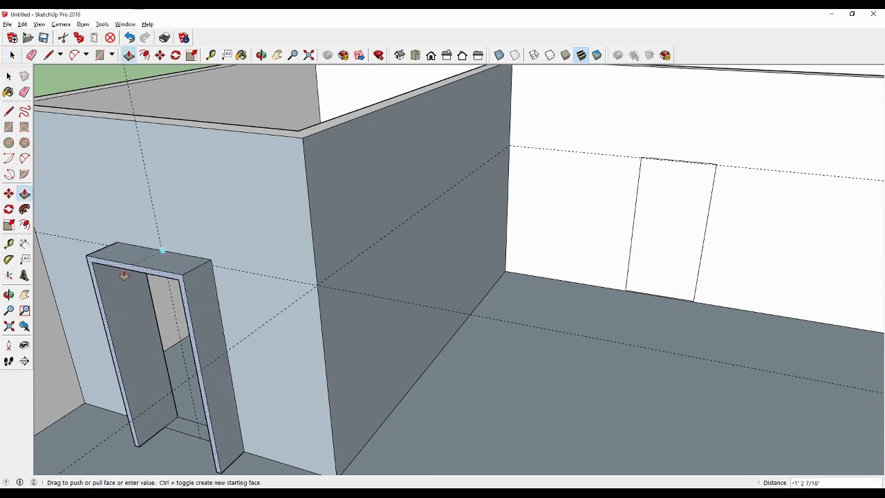
{"action": "left_click", "coordinate": [123, 275]}
{"action": "type", "text": "2"}
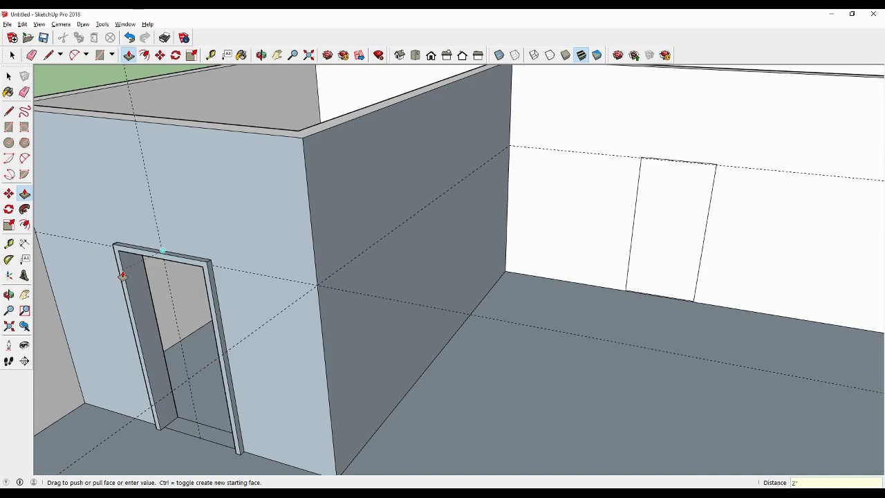
{"action": "mouse_move", "coordinate": [296, 332]}
{"action": "middle_mouse_down"}
{"action": "mouse_move", "coordinate": [291, 285]}
{"action": "mouse_move", "coordinate": [228, 297]}
{"action": "middle_mouse_up"}
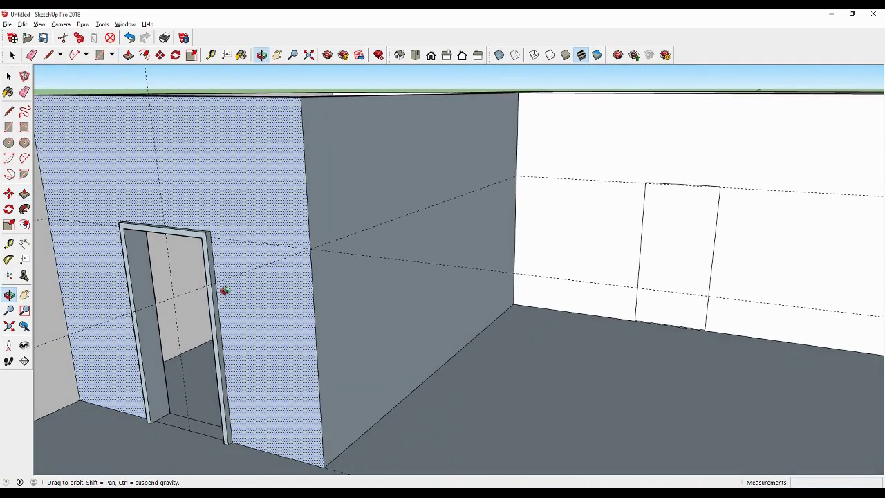
Offset the second door outline 2 inches outward on the long white wall.
{"action": "scroll", "coordinate": [691, 212], "scroll_direction": "up", "scroll_amount": 2}
{"action": "scroll", "coordinate": [692, 212], "scroll_direction": "up", "scroll_amount": 2}
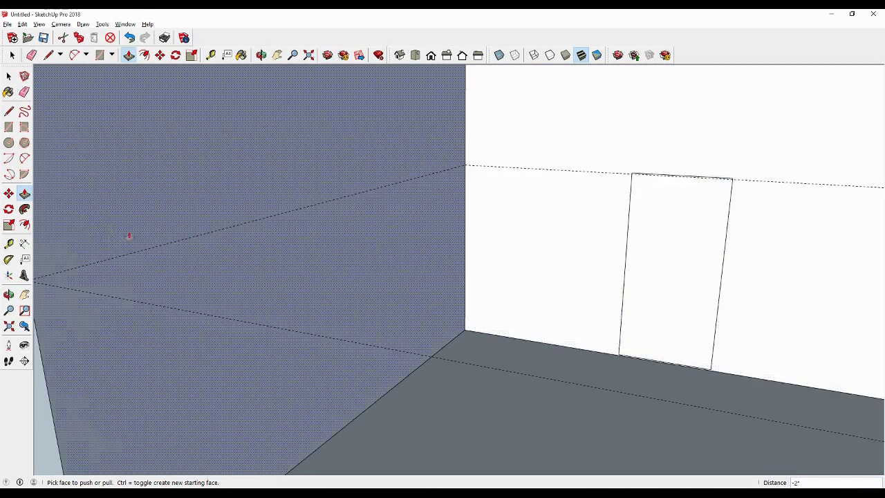
{"action": "key", "text": "f"}
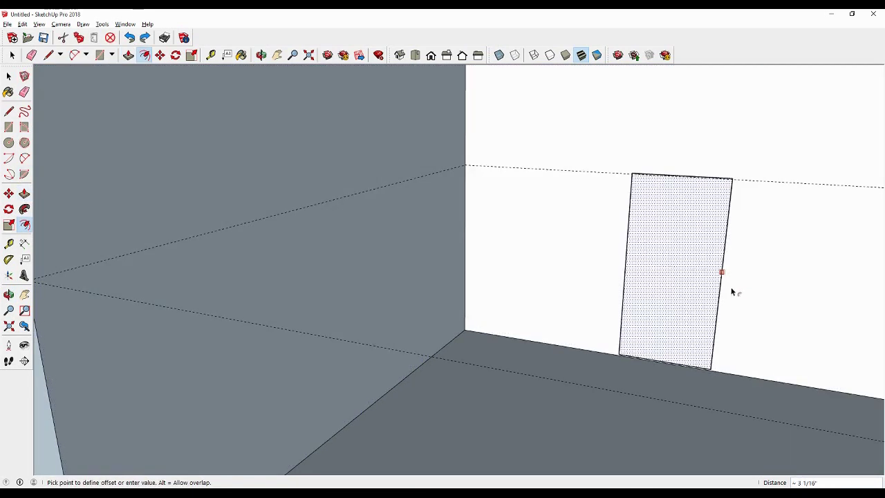
{"action": "left_click", "coordinate": [737, 294]}
{"action": "type", "text": "2"}
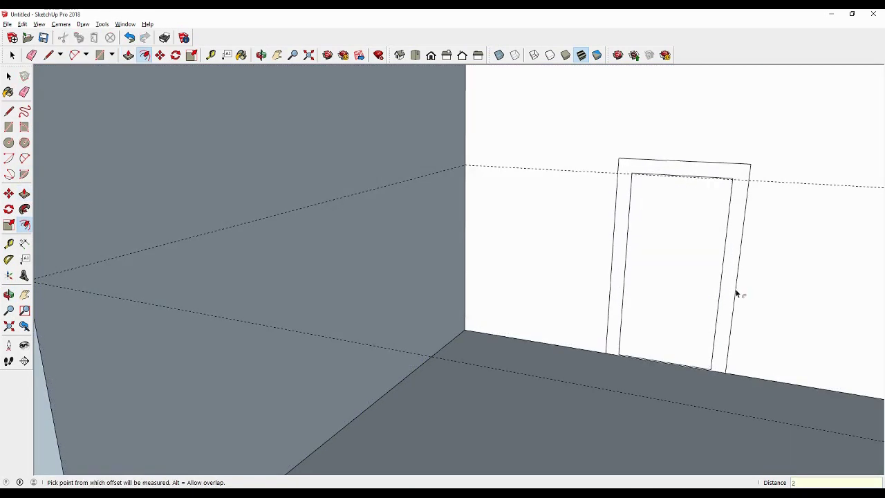
{"action": "key", "text": "Return"}
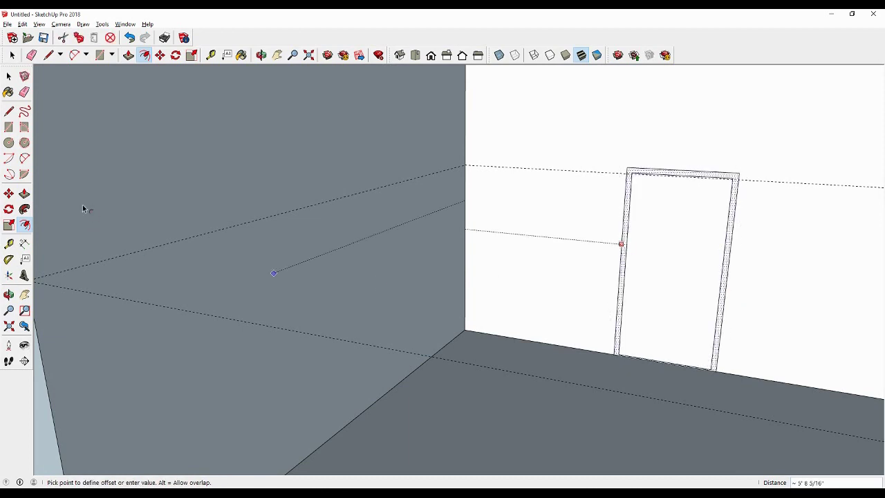
Pull the second frame strip out 2 inches and push the door face through the wall.
{"action": "left_click", "coordinate": [24, 193]}
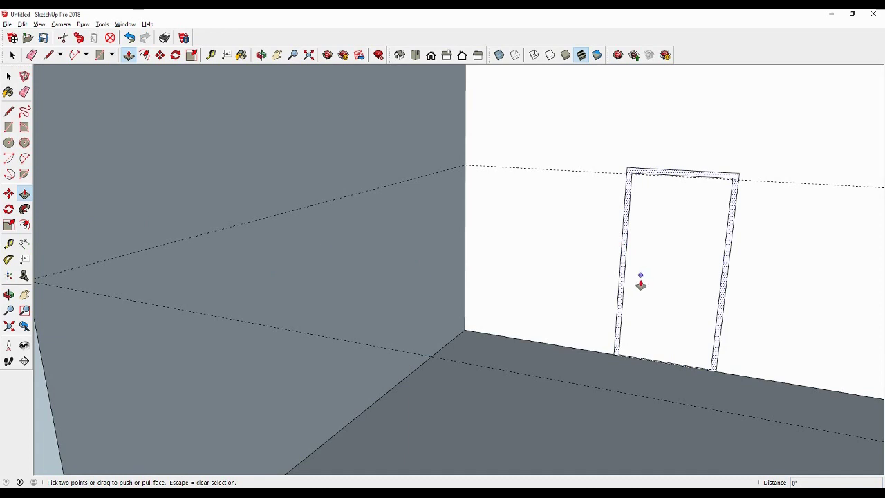
{"action": "left_click", "coordinate": [624, 272]}
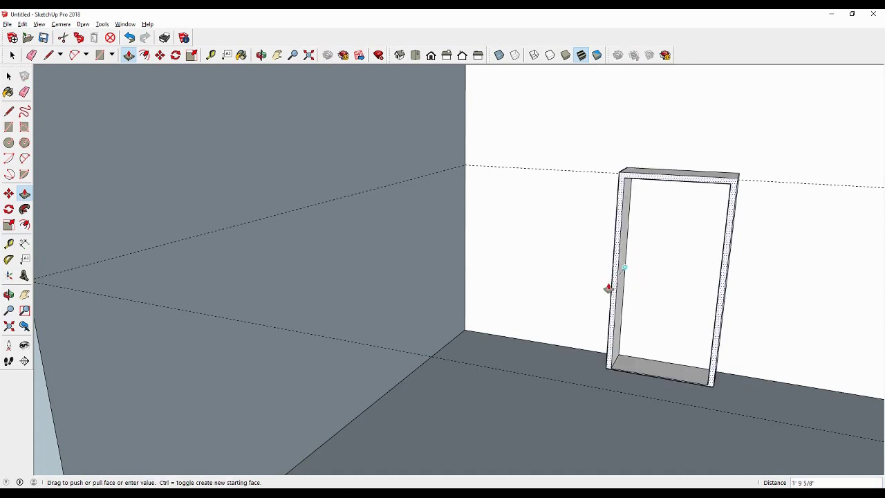
{"action": "left_click", "coordinate": [607, 288]}
{"action": "type", "text": "2"}
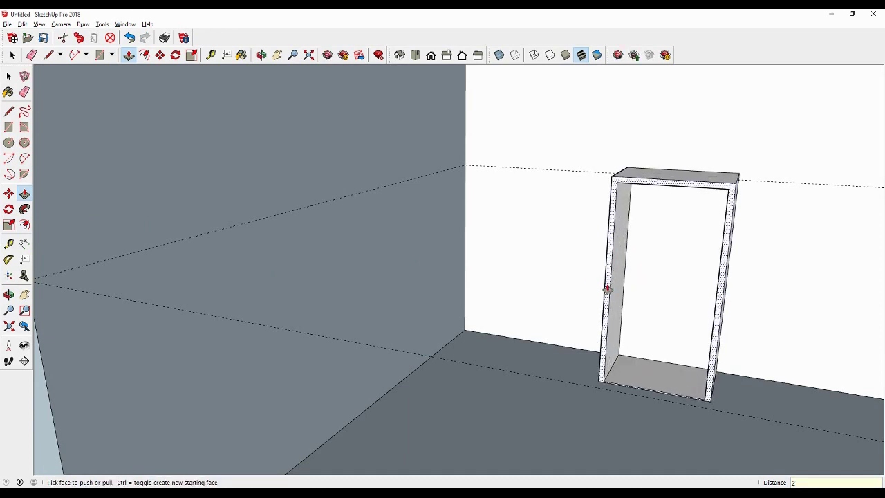
{"action": "key", "text": "ctrl+z"}
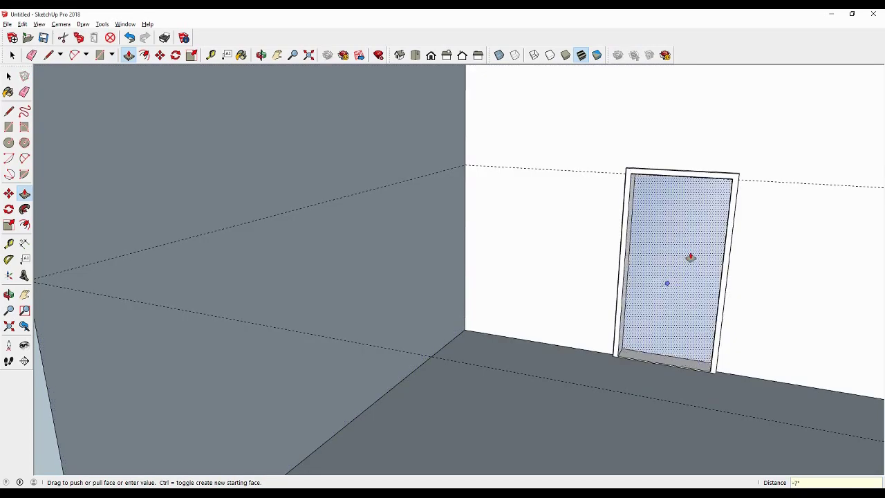
{"action": "left_click", "coordinate": [692, 252]}
Orbit and zoom out to view the rooms from above.
{"action": "key", "text": "h"}
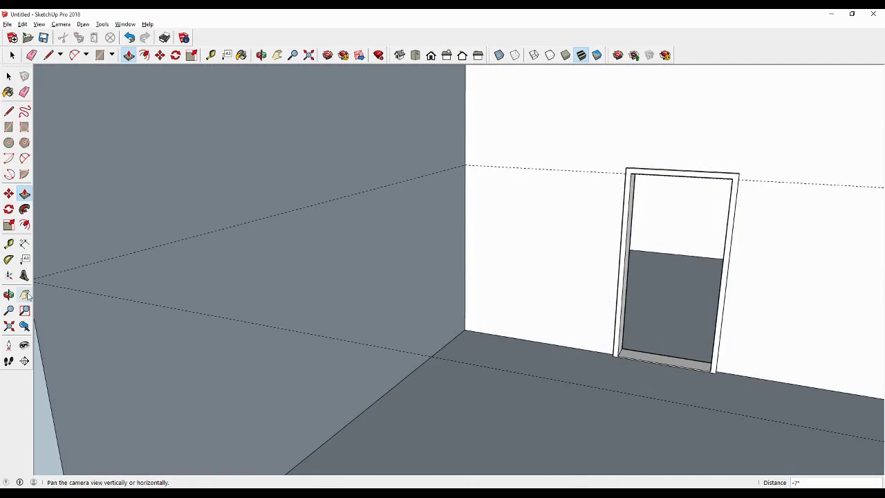
{"action": "mouse_move", "coordinate": [458, 282]}
{"action": "middle_mouse_down"}
{"action": "mouse_move", "coordinate": [589, 259]}
{"action": "mouse_move", "coordinate": [575, 282]}
{"action": "mouse_move", "coordinate": [496, 319]}
{"action": "mouse_move", "coordinate": [411, 320]}
{"action": "mouse_move", "coordinate": [655, 299]}
{"action": "mouse_move", "coordinate": [613, 293]}
{"action": "mouse_move", "coordinate": [578, 315]}
{"action": "mouse_move", "coordinate": [565, 288]}
{"action": "mouse_move", "coordinate": [532, 265]}
{"action": "middle_mouse_up"}
{"action": "scroll", "coordinate": [577, 315], "scroll_direction": "down", "scroll_amount": 2}
{"action": "scroll", "coordinate": [575, 317], "scroll_direction": "down", "scroll_amount": 2}
{"action": "scroll", "coordinate": [532, 265], "scroll_direction": "up", "scroll_amount": 3}
{"action": "left_click", "coordinate": [24, 91]}
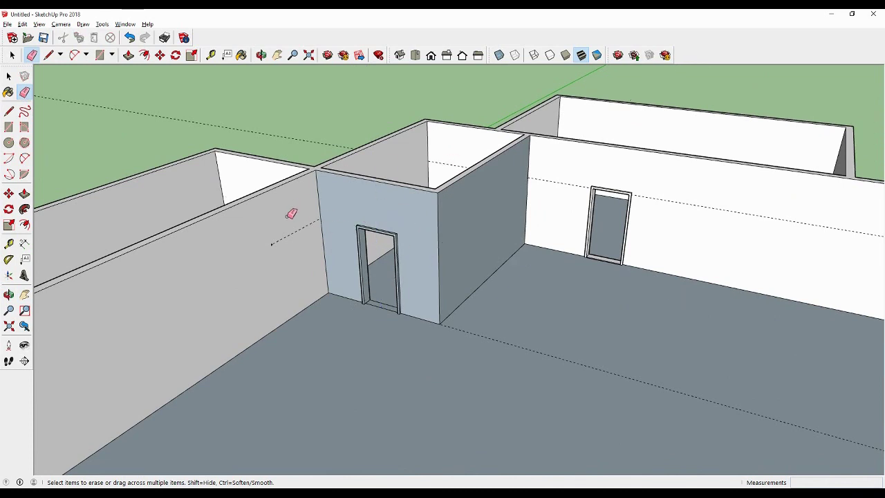
Erase the long dashed guide line running through the rooms.
{"action": "left_click", "coordinate": [446, 163]}
{"action": "left_click", "coordinate": [8, 294]}
{"action": "mouse_move", "coordinate": [387, 277]}
{"action": "left_mouse_down"}
{"action": "mouse_move", "coordinate": [459, 276]}
{"action": "mouse_move", "coordinate": [405, 277]}
{"action": "mouse_move", "coordinate": [470, 256]}
{"action": "mouse_move", "coordinate": [306, 253]}
{"action": "mouse_move", "coordinate": [288, 305]}
{"action": "mouse_move", "coordinate": [274, 283]}
{"action": "mouse_move", "coordinate": [524, 244]}
{"action": "mouse_move", "coordinate": [461, 285]}
{"action": "mouse_move", "coordinate": [404, 298]}
{"action": "mouse_move", "coordinate": [340, 257]}
{"action": "left_mouse_up"}
{"action": "scroll", "coordinate": [405, 277], "scroll_direction": "down", "scroll_amount": 3}
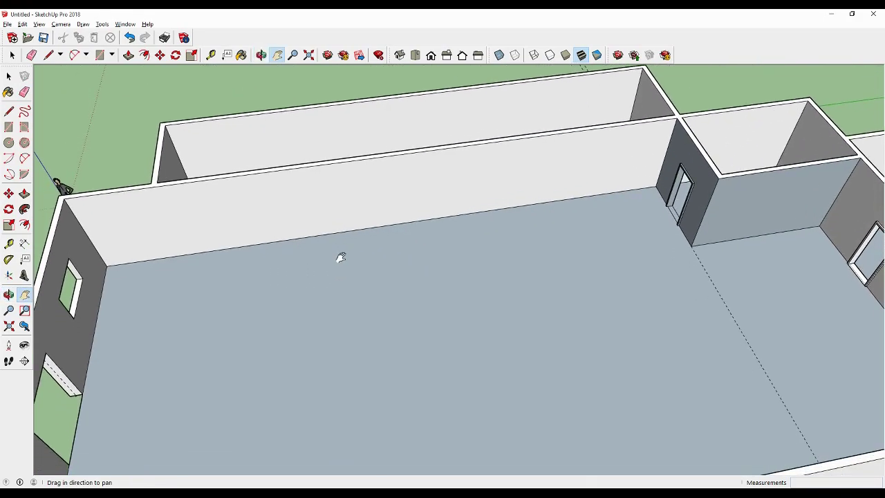
Orbit, pan and zoom the view to frame the narrow right-hand room.
{"action": "key", "text": "r"}
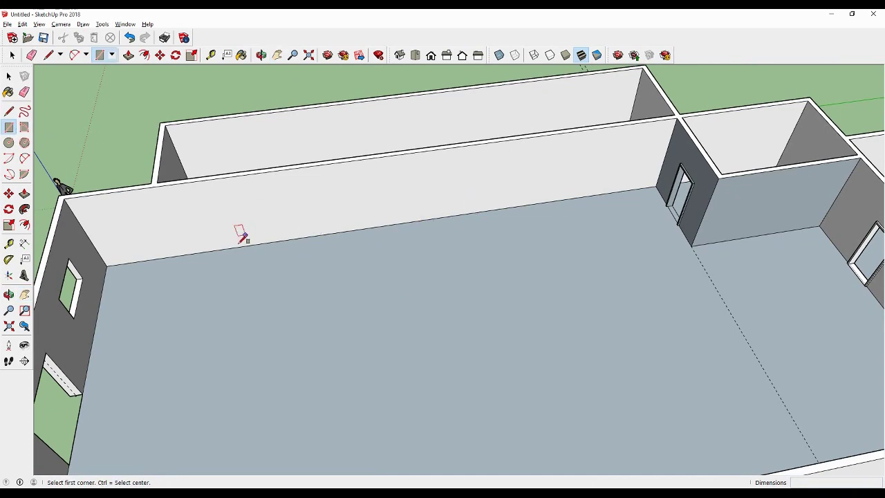
{"action": "scroll", "coordinate": [359, 263], "scroll_direction": "down", "scroll_amount": 5}
{"action": "middle_click_drag", "start_coordinate": [359, 263], "coordinate": [332, 283]}
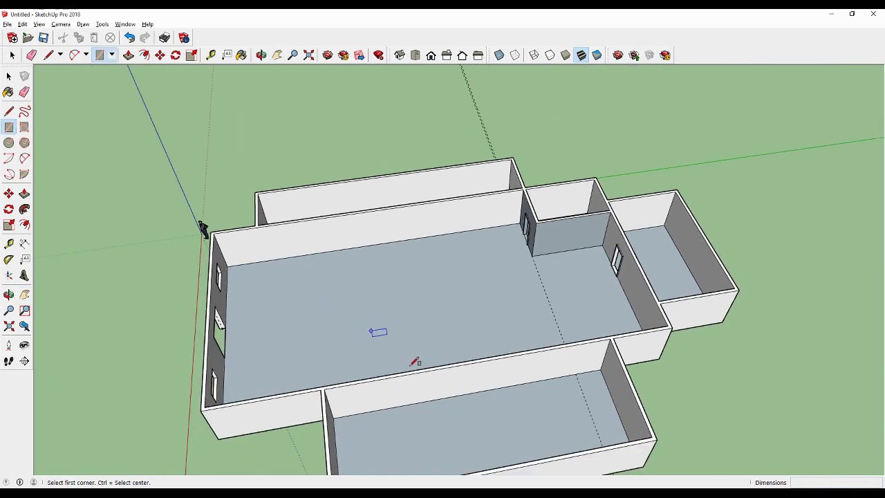
{"action": "middle_click_drag", "start_coordinate": [408, 340], "coordinate": [544, 296]}
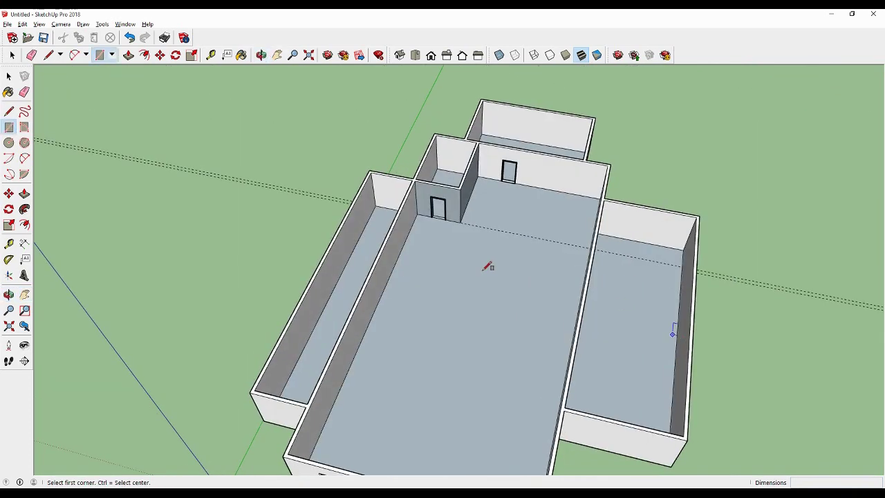
{"action": "scroll", "coordinate": [622, 304], "scroll_direction": "up", "scroll_amount": 2}
{"action": "mouse_move", "coordinate": [637, 307]}
{"action": "middle_mouse_down"}
{"action": "mouse_move", "coordinate": [592, 280]}
{"action": "mouse_move", "coordinate": [111, 279]}
{"action": "middle_mouse_up"}
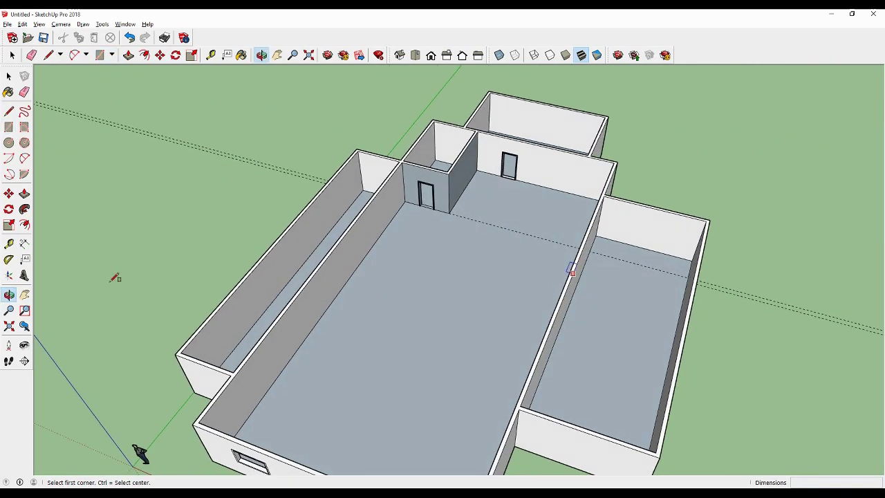
{"action": "left_click", "coordinate": [24, 294]}
{"action": "scroll", "coordinate": [415, 213], "scroll_direction": "up", "scroll_amount": 3}
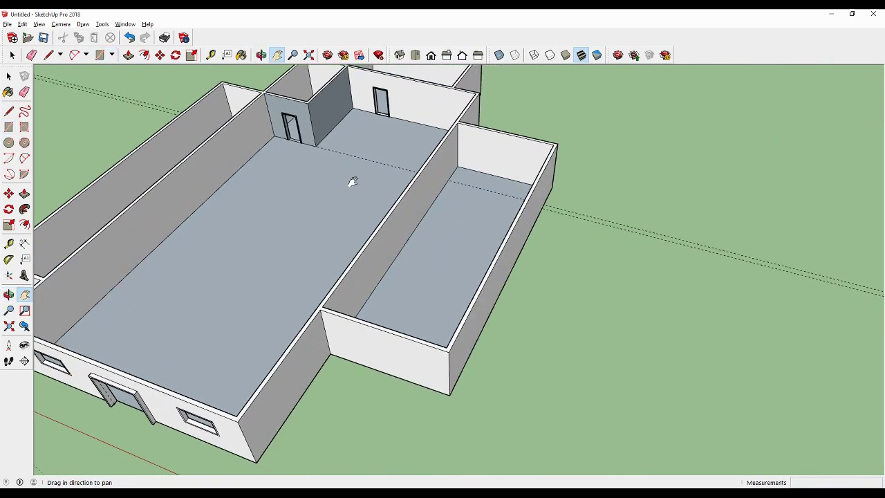
{"action": "scroll", "coordinate": [431, 229], "scroll_direction": "up", "scroll_amount": 3}
{"action": "middle_click_drag", "start_coordinate": [431, 229], "coordinate": [497, 251]}
{"action": "scroll", "coordinate": [497, 251], "scroll_direction": "down", "scroll_amount": 2}
{"action": "scroll", "coordinate": [506, 257], "scroll_direction": "down", "scroll_amount": 1}
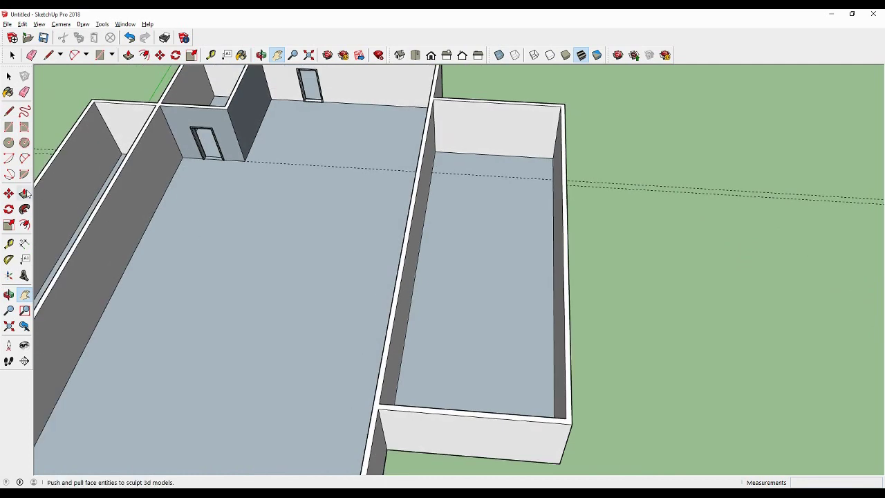
Draw a 4" wide rectangle strip across the room floor from wall to wall.
{"action": "left_click", "coordinate": [9, 127]}
{"action": "scroll", "coordinate": [394, 232], "scroll_direction": "up", "scroll_amount": 1}
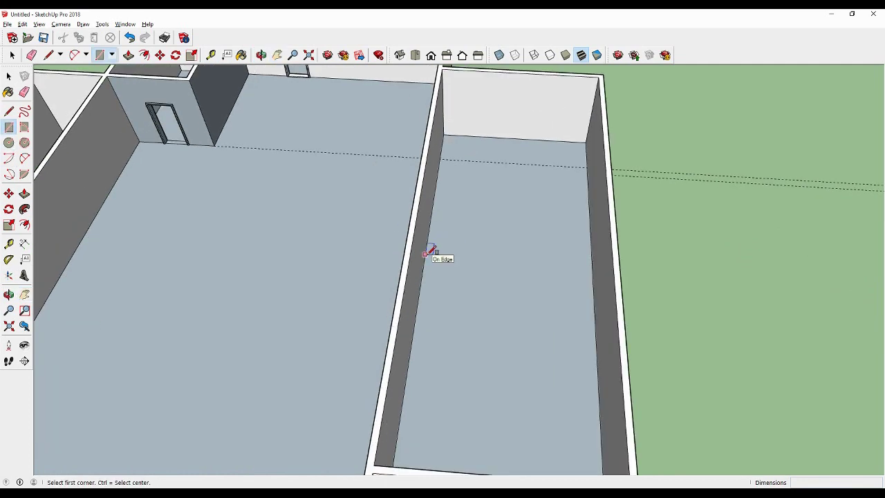
{"action": "left_click", "coordinate": [425, 254]}
{"action": "left_click", "coordinate": [599, 275]}
{"action": "type", "text": "7'"}
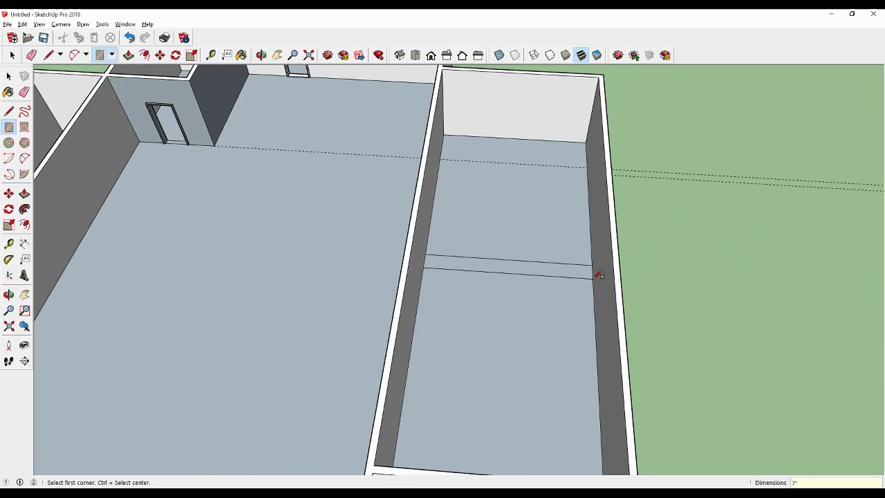
{"action": "type", "text": "4\""}
{"action": "key", "text": "Return"}
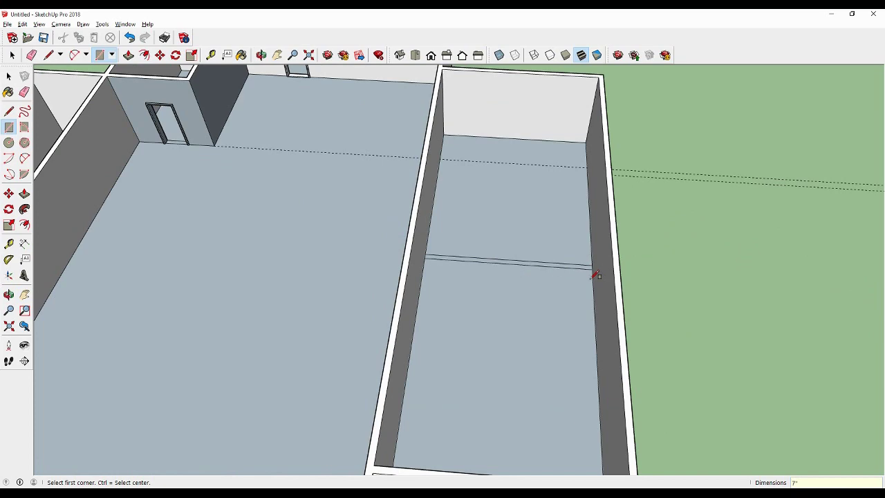
{"action": "scroll", "coordinate": [498, 259], "scroll_direction": "up", "scroll_amount": 2}
Raise the strip into a full-height partition wall and erase the stray edge along its top.
{"action": "key", "text": "p"}
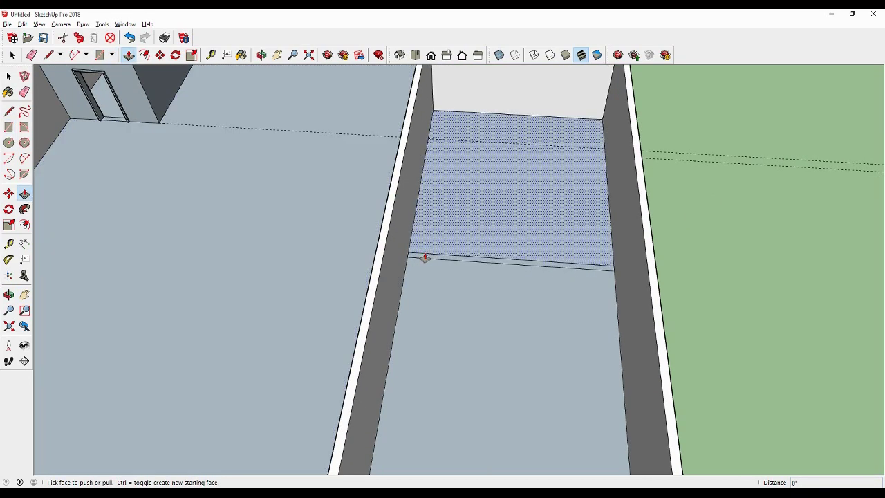
{"action": "left_click", "coordinate": [422, 257]}
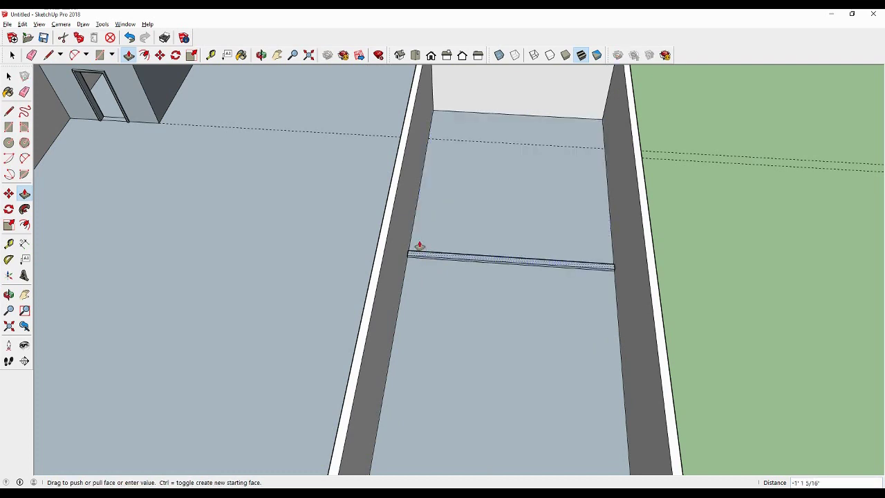
{"action": "left_click", "coordinate": [391, 220]}
{"action": "scroll", "coordinate": [403, 170], "scroll_direction": "up", "scroll_amount": 4}
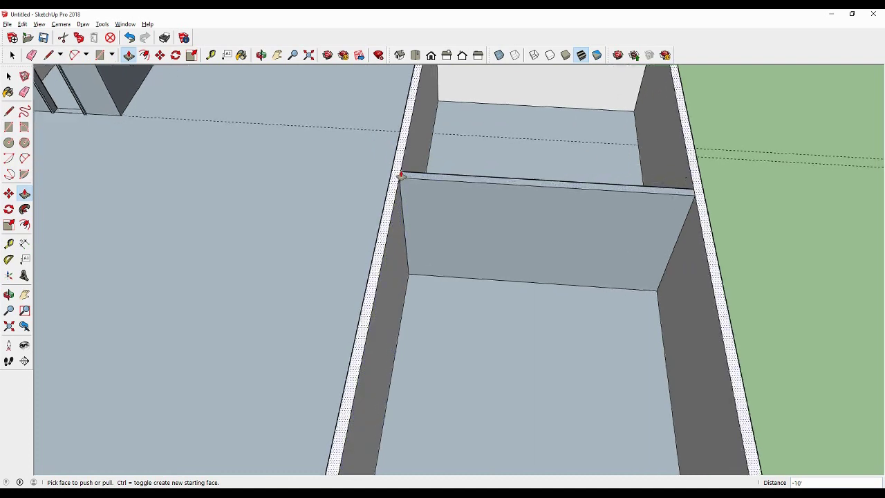
{"action": "key", "text": "e"}
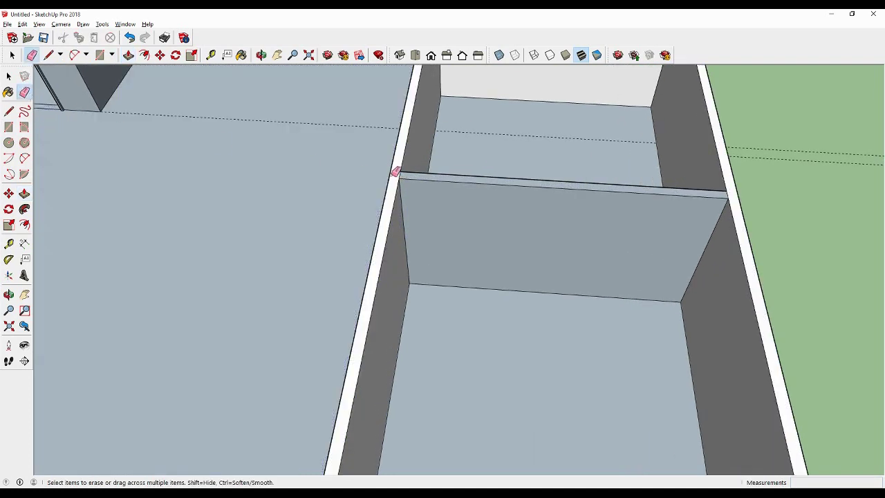
{"action": "left_click_drag", "start_coordinate": [403, 173], "coordinate": [620, 192]}
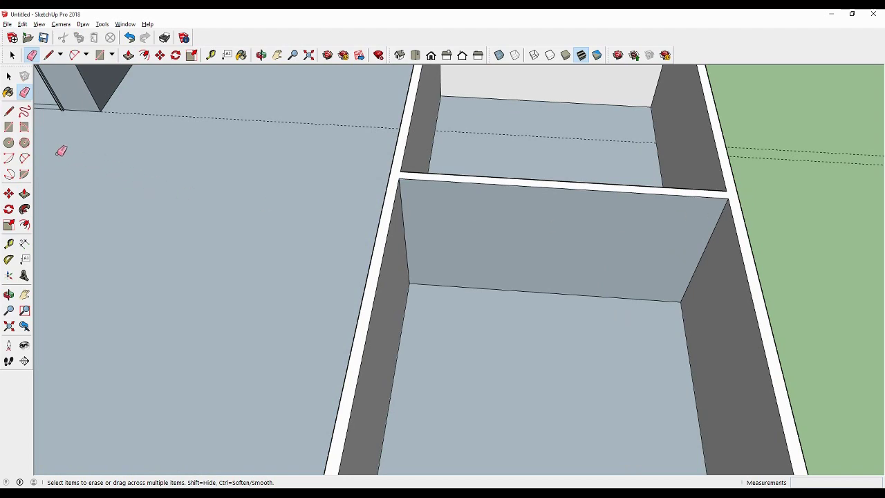
{"action": "left_click", "coordinate": [8, 295]}
{"action": "mouse_move", "coordinate": [292, 280]}
{"action": "left_mouse_down"}
{"action": "mouse_move", "coordinate": [429, 209]}
{"action": "mouse_move", "coordinate": [421, 283]}
{"action": "mouse_move", "coordinate": [369, 283]}
{"action": "mouse_move", "coordinate": [364, 272]}
{"action": "left_mouse_up"}
{"action": "key", "text": "h"}
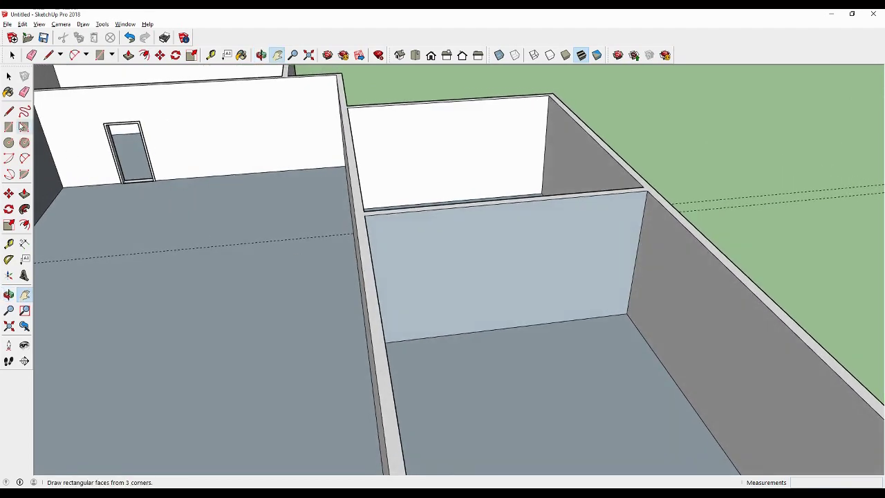
{"action": "mouse_move", "coordinate": [316, 198]}
{"action": "middle_mouse_down"}
{"action": "mouse_move", "coordinate": [487, 253]}
{"action": "mouse_move", "coordinate": [540, 197]}
{"action": "middle_mouse_up"}
{"action": "middle_click_drag", "start_coordinate": [407, 192], "coordinate": [373, 181]}
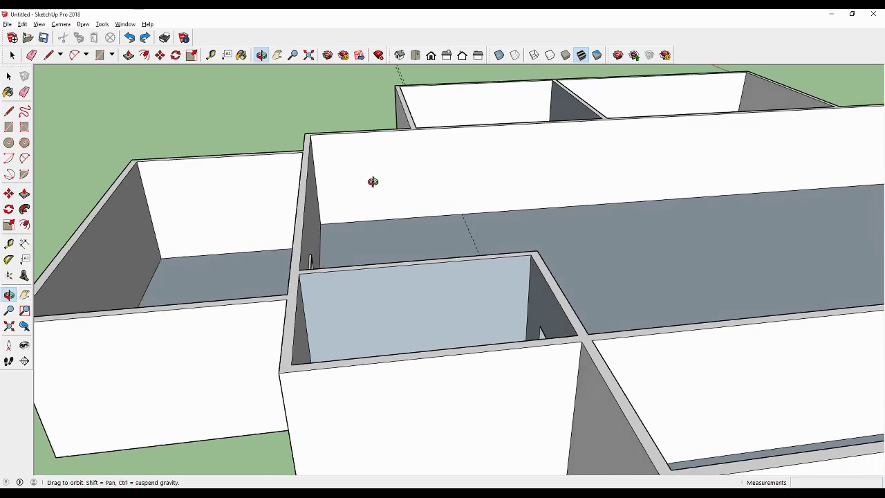
{"action": "scroll", "coordinate": [373, 181], "scroll_direction": "down", "scroll_amount": 3}
{"action": "scroll", "coordinate": [474, 184], "scroll_direction": "down", "scroll_amount": 3}
{"action": "scroll", "coordinate": [461, 217], "scroll_direction": "down", "scroll_amount": 2}
{"action": "key", "text": "h"}
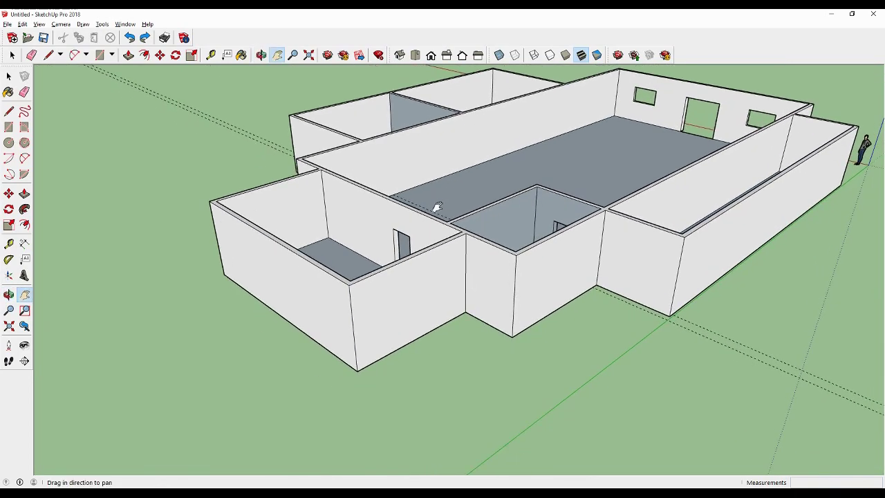
{"action": "mouse_move", "coordinate": [437, 206]}
{"action": "middle_mouse_down"}
{"action": "mouse_move", "coordinate": [406, 203]}
{"action": "mouse_move", "coordinate": [526, 197]}
{"action": "mouse_move", "coordinate": [518, 195]}
{"action": "middle_mouse_up"}
{"action": "key", "text": "h"}
{"action": "scroll", "coordinate": [366, 270], "scroll_direction": "up", "scroll_amount": 2}
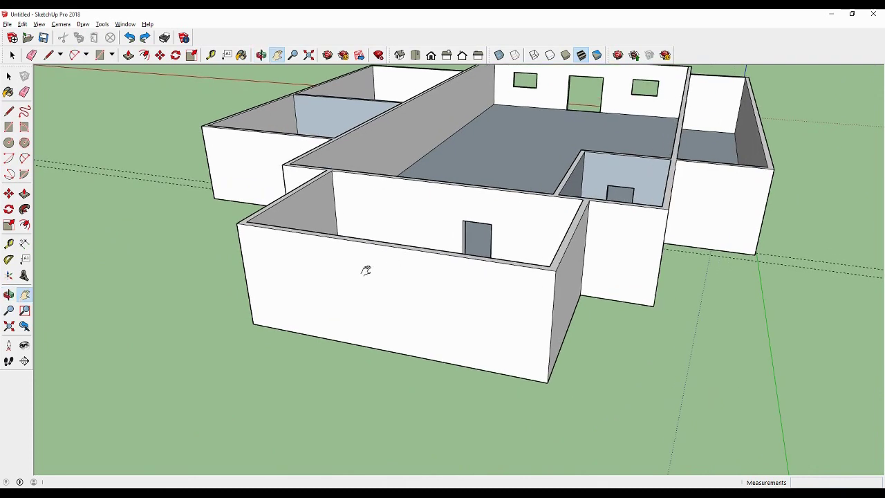
{"action": "mouse_move", "coordinate": [366, 271]}
{"action": "middle_mouse_down"}
{"action": "mouse_move", "coordinate": [408, 243]}
{"action": "mouse_move", "coordinate": [368, 274]}
{"action": "middle_mouse_up"}
{"action": "scroll", "coordinate": [367, 275], "scroll_direction": "up", "scroll_amount": 1}
{"action": "scroll", "coordinate": [367, 274], "scroll_direction": "up", "scroll_amount": 1}
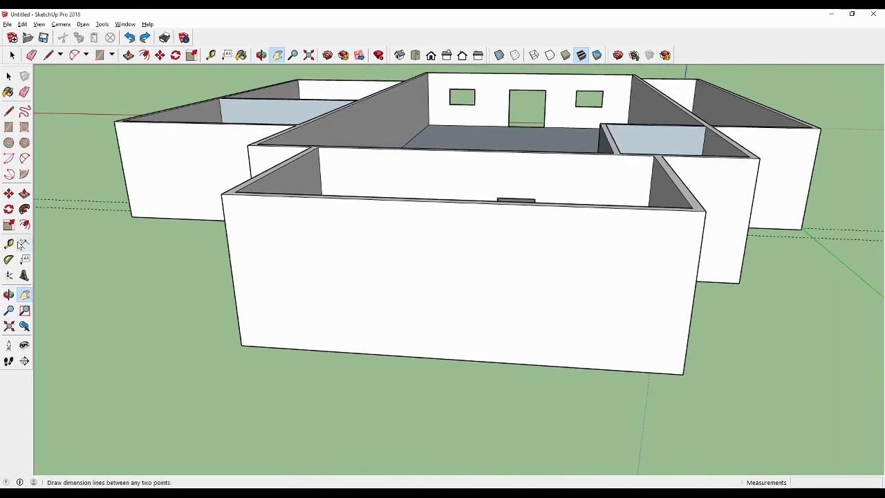
Place three horizontal guides up the front wall, the first 12" above its base.
{"action": "left_click", "coordinate": [8, 243]}
{"action": "left_click", "coordinate": [285, 348]}
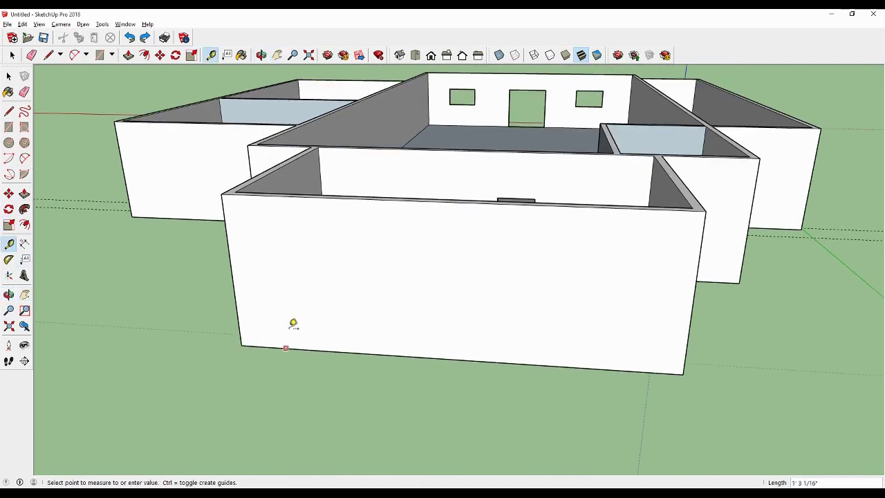
{"action": "type", "text": "12"}
{"action": "key", "text": "Return"}
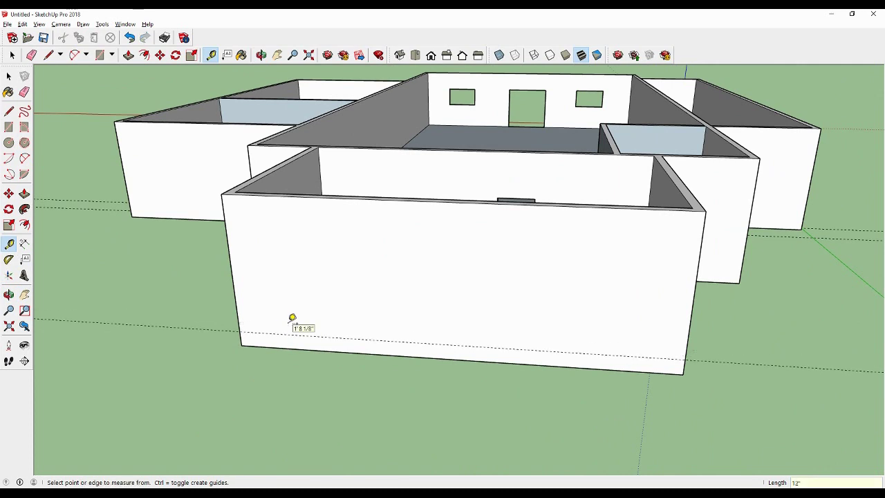
{"action": "left_click", "coordinate": [290, 334]}
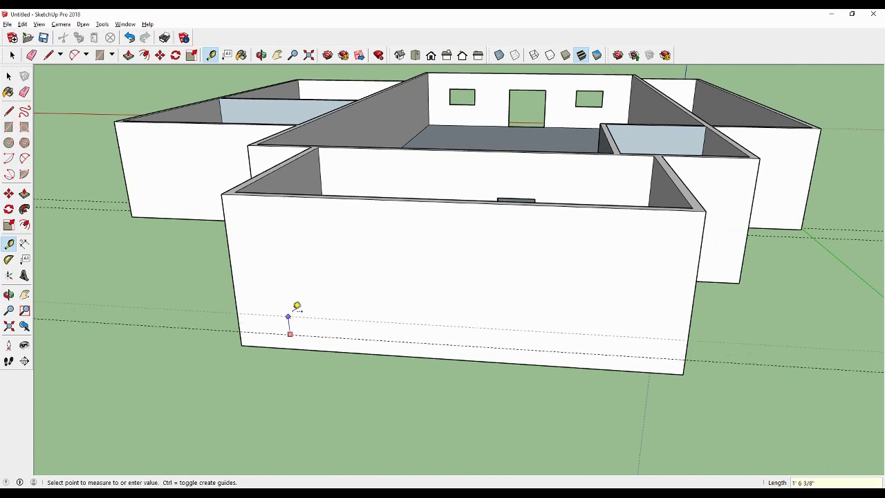
{"action": "key", "text": "Return"}
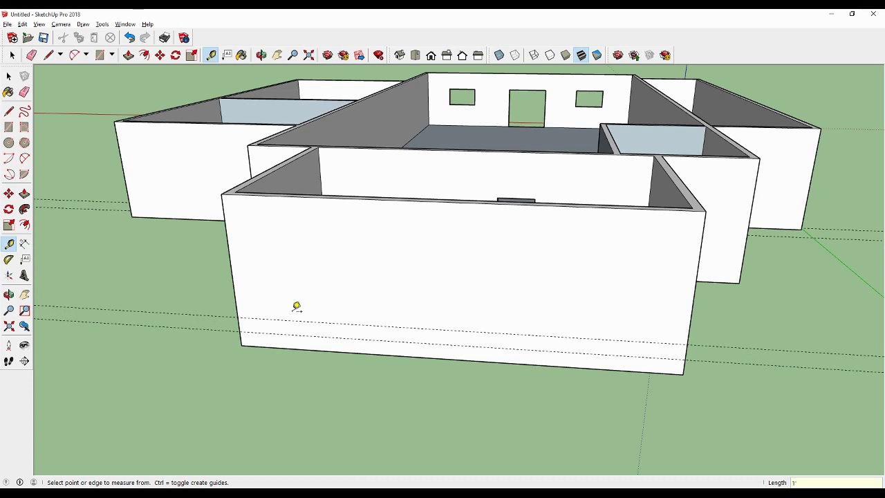
{"action": "left_click", "coordinate": [298, 320]}
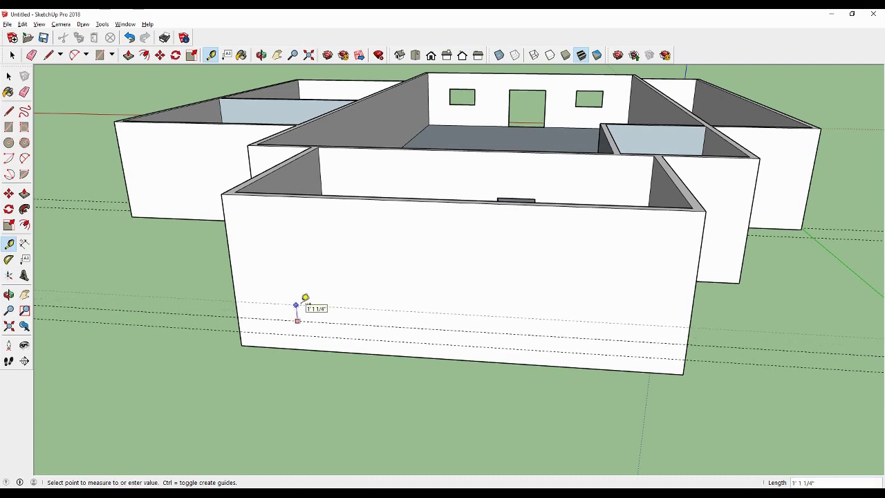
{"action": "left_click", "coordinate": [304, 298]}
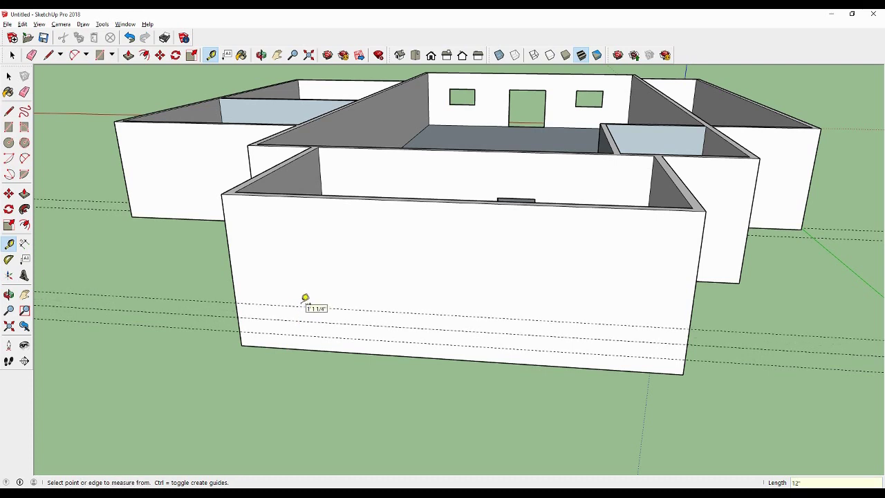
Draw a rectangle from the top guide down to the wall base.
{"action": "left_click", "coordinate": [8, 126]}
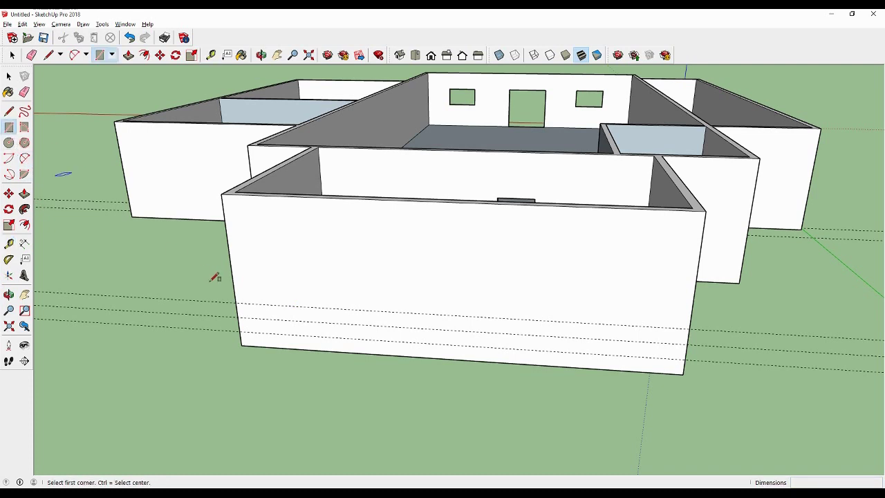
{"action": "left_click", "coordinate": [277, 305]}
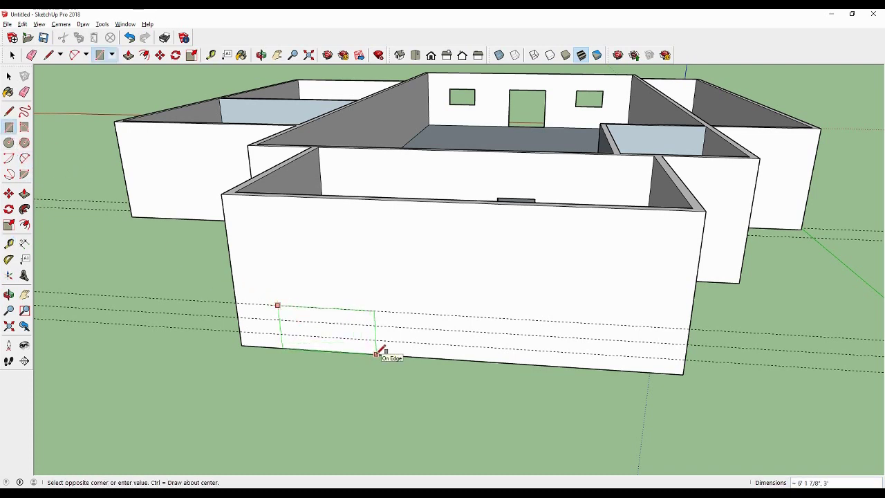
{"action": "left_click", "coordinate": [376, 354]}
Draw two horizontal dividing lines across the rectangle.
{"action": "left_click", "coordinate": [9, 112]}
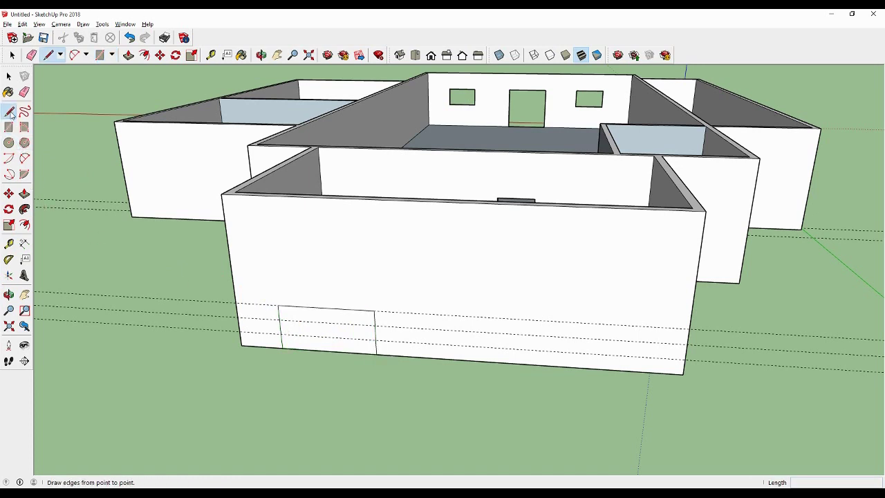
{"action": "left_click", "coordinate": [280, 321]}
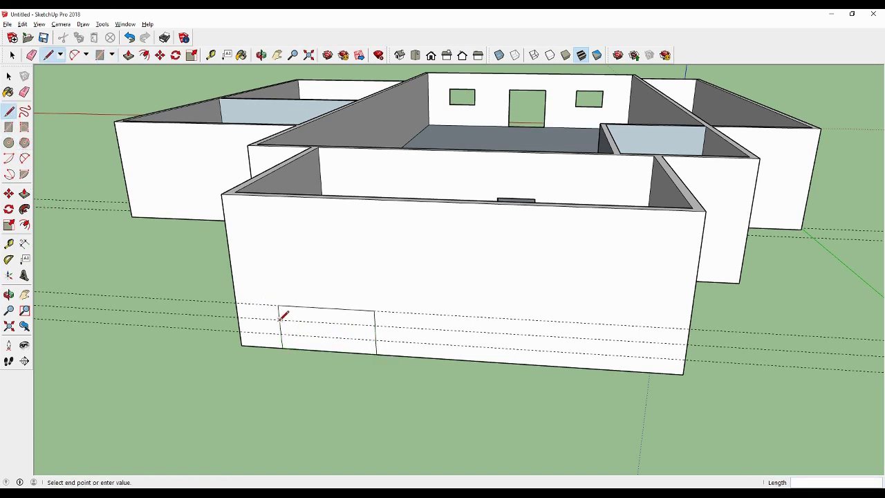
{"action": "left_click", "coordinate": [375, 323]}
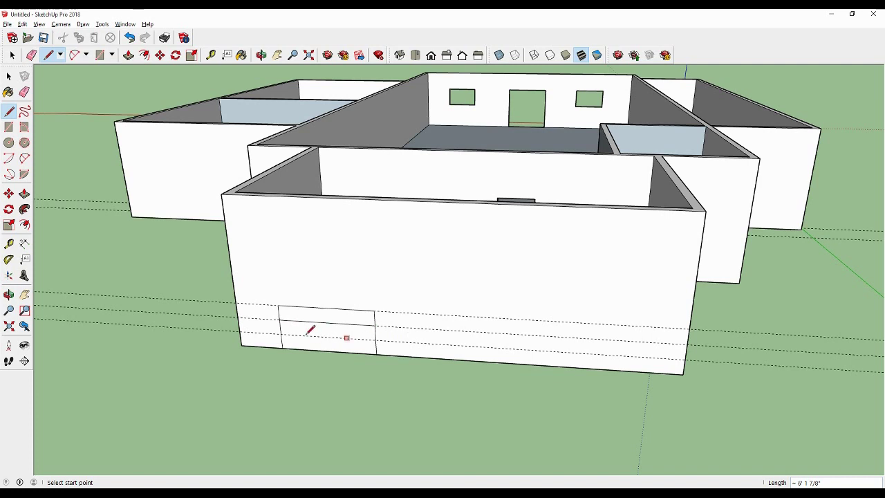
{"action": "left_click", "coordinate": [282, 334]}
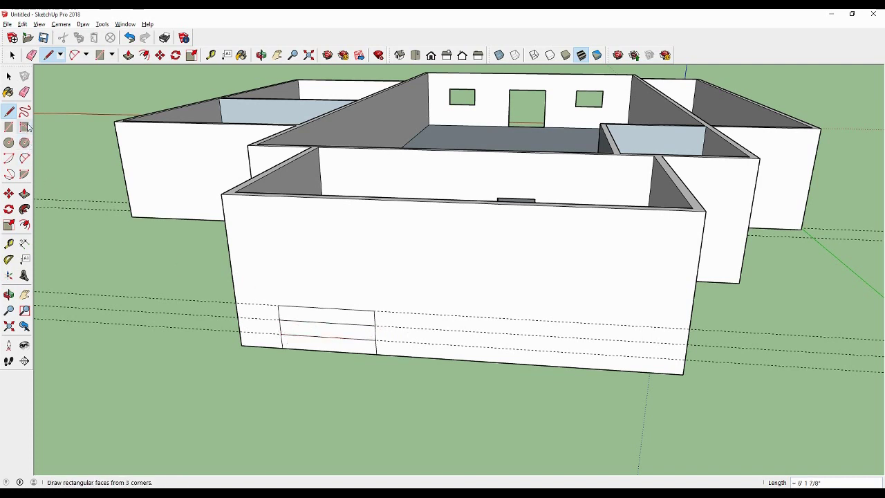
Pull the three strips out from the wall as steps, the bottom 4' and the top 2'.
{"action": "left_click", "coordinate": [25, 195]}
{"action": "left_click", "coordinate": [320, 345]}
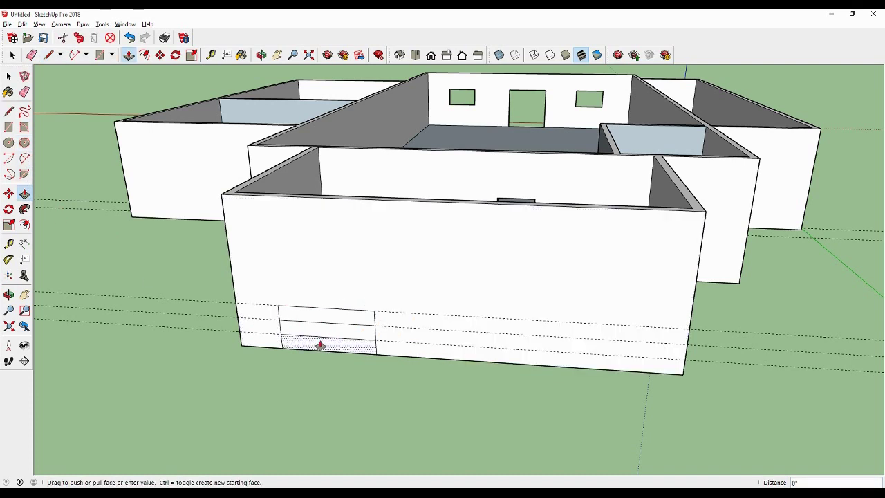
{"action": "type", "text": "4'"}
{"action": "key", "text": "Return"}
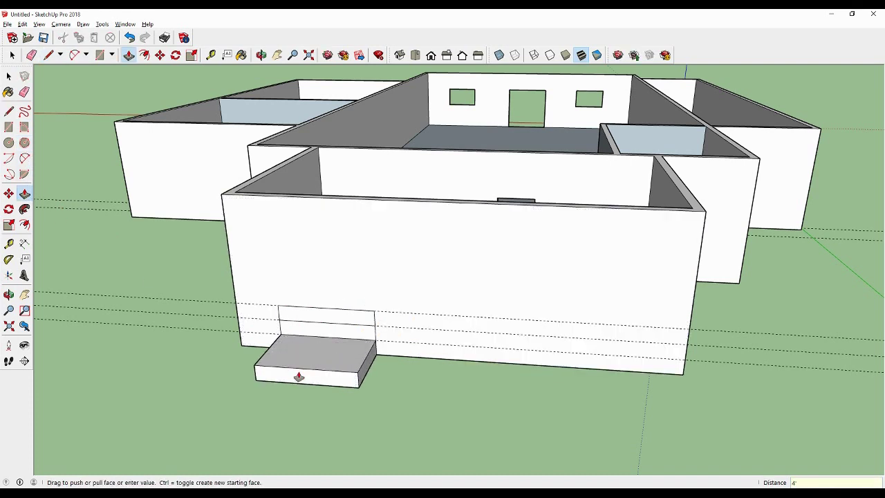
{"action": "left_click", "coordinate": [323, 332]}
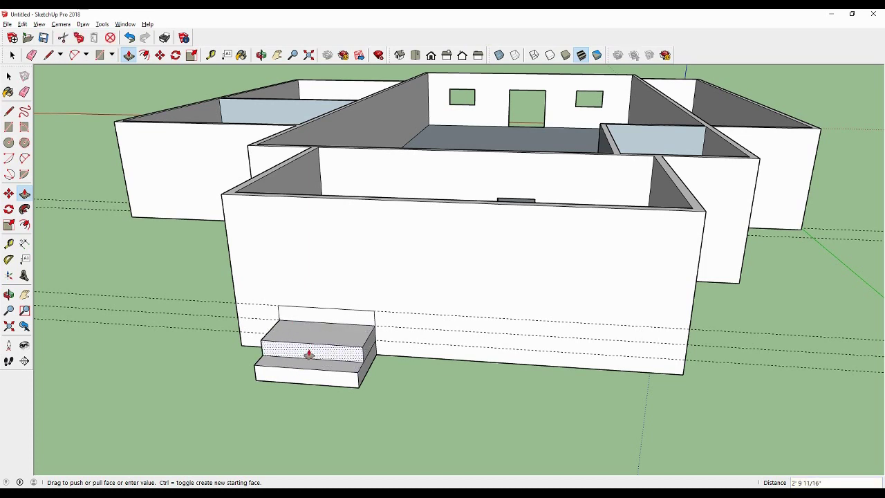
{"action": "left_click", "coordinate": [309, 355]}
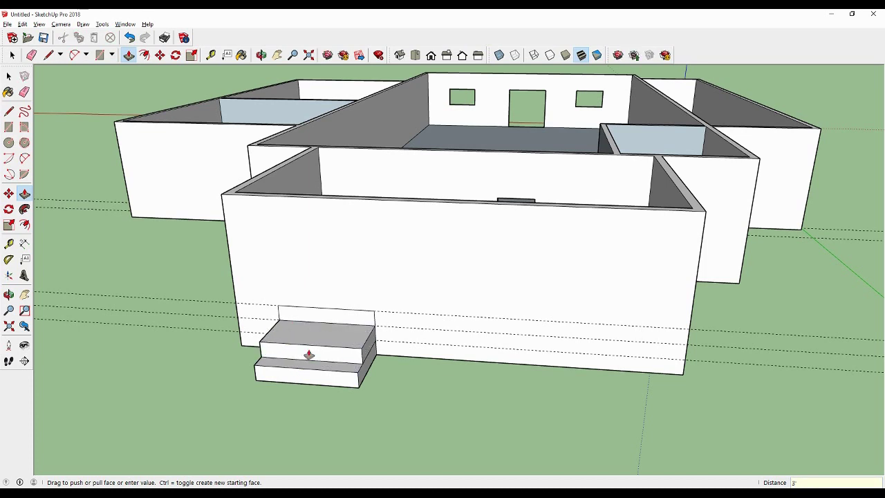
{"action": "left_click", "coordinate": [348, 317]}
{"action": "type", "text": "2"}
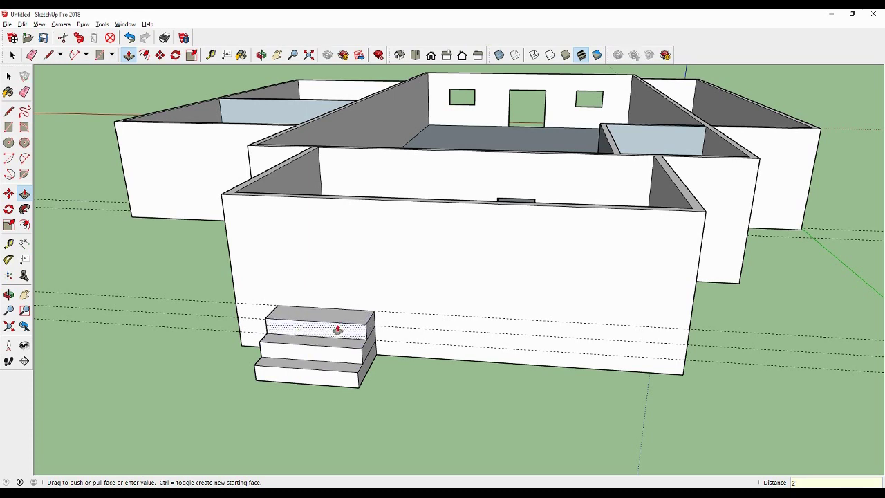
{"action": "key", "text": "Return"}
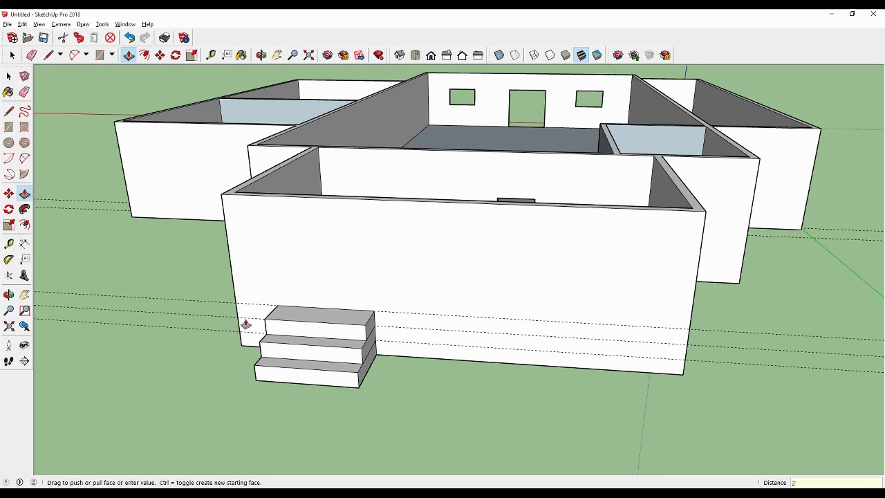
Erase the dashed guide lines along the wall base near the stairs.
{"action": "middle_click_drag", "start_coordinate": [304, 321], "coordinate": [238, 323]}
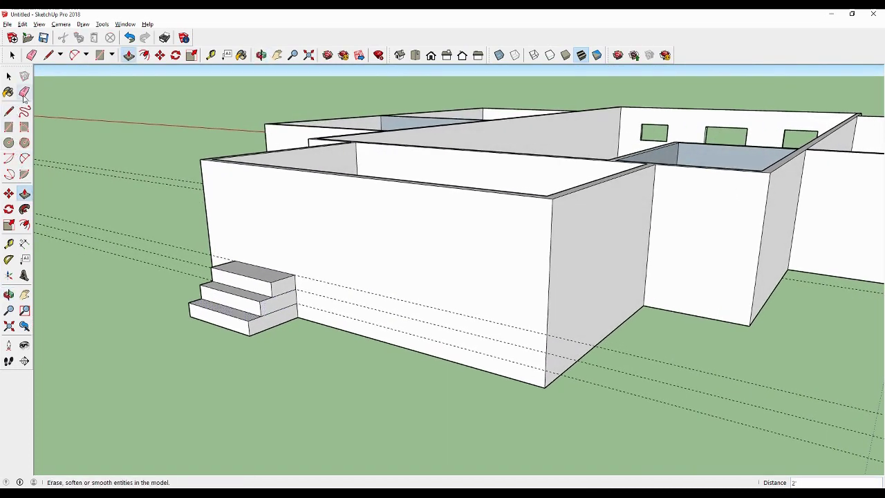
{"action": "left_click", "coordinate": [24, 92]}
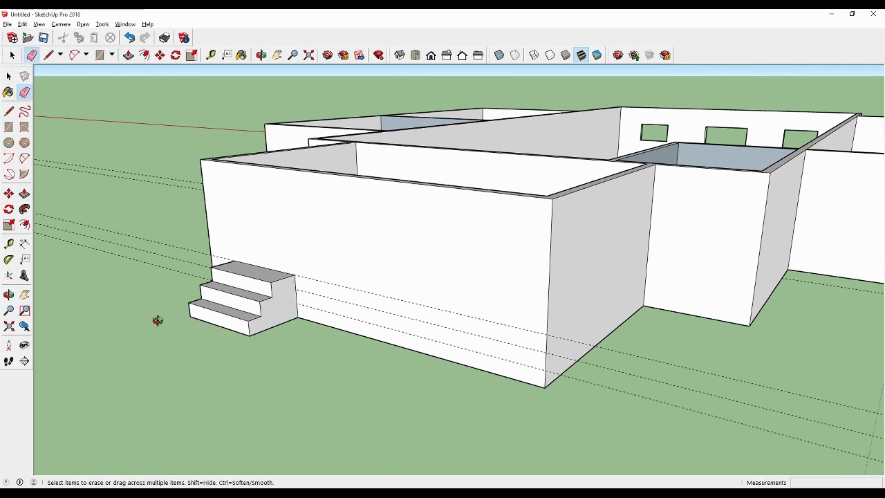
{"action": "mouse_move", "coordinate": [154, 322]}
{"action": "middle_mouse_down"}
{"action": "mouse_move", "coordinate": [369, 326]}
{"action": "mouse_move", "coordinate": [504, 312]}
{"action": "mouse_move", "coordinate": [484, 336]}
{"action": "middle_mouse_up"}
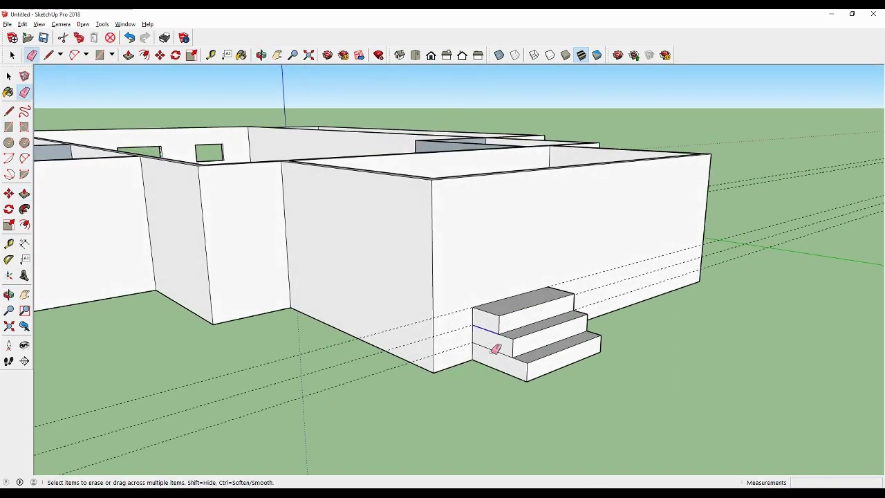
{"action": "left_click_drag", "start_coordinate": [457, 336], "coordinate": [498, 325]}
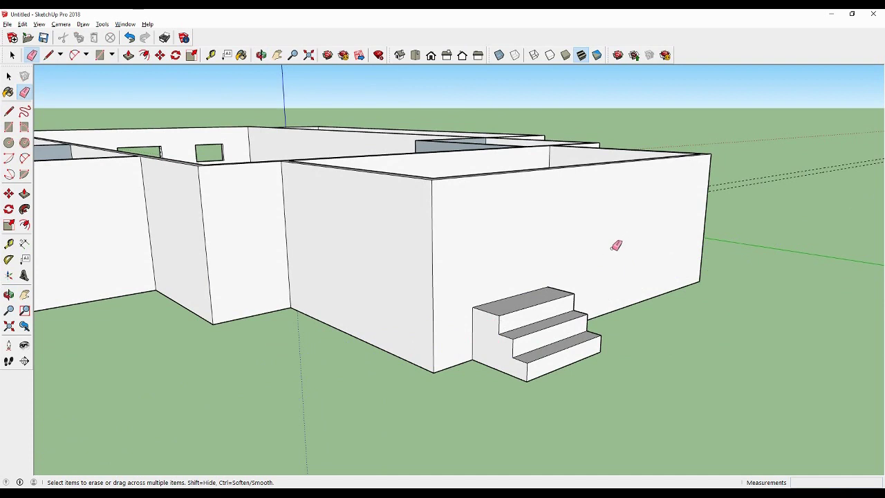
{"action": "mouse_move", "coordinate": [572, 299]}
{"action": "middle_mouse_down"}
{"action": "mouse_move", "coordinate": [488, 310]}
{"action": "mouse_move", "coordinate": [375, 283]}
{"action": "middle_mouse_up"}
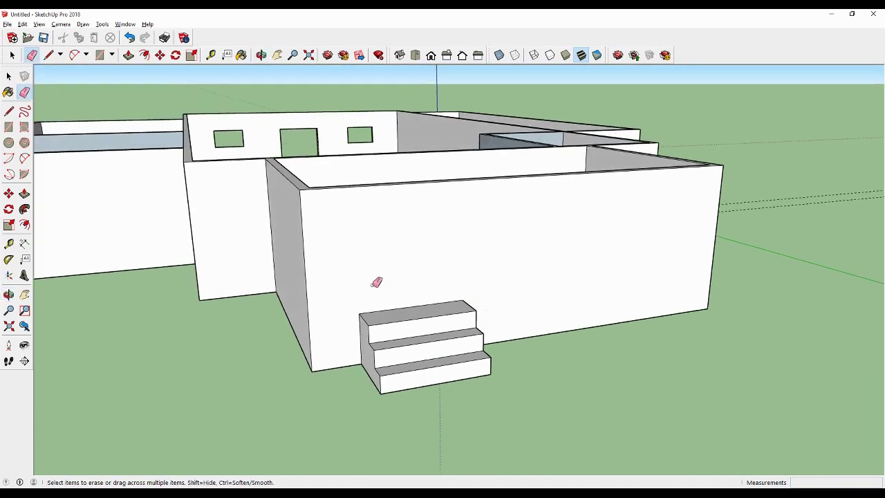
Place vertical guides from both corners of the top step up to the wall top.
{"action": "key", "text": "r"}
{"action": "key", "text": "t"}
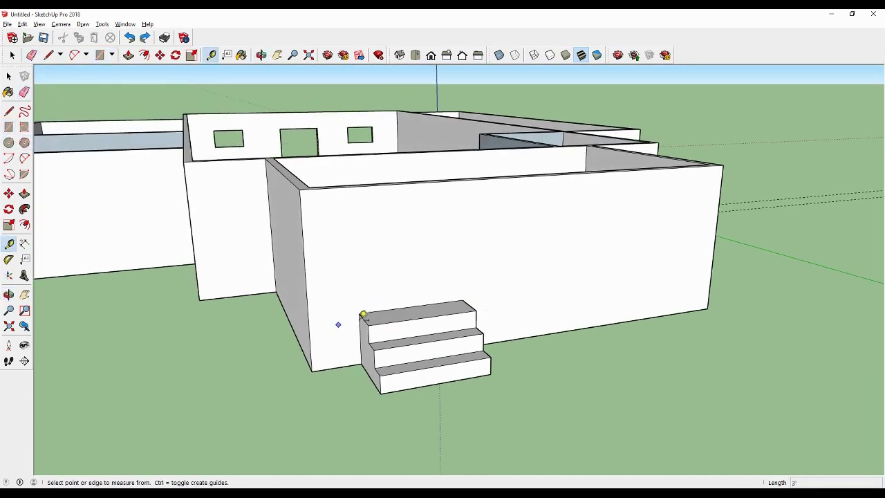
{"action": "left_click", "coordinate": [362, 312]}
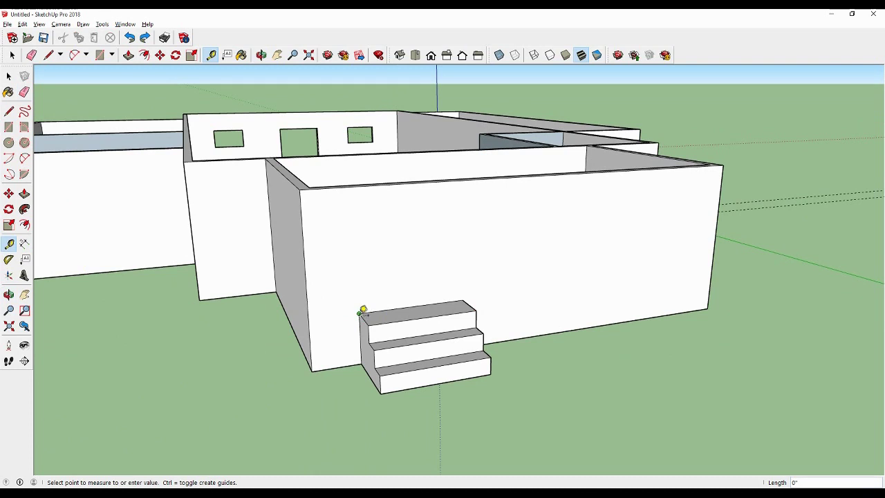
{"action": "left_click", "coordinate": [361, 179]}
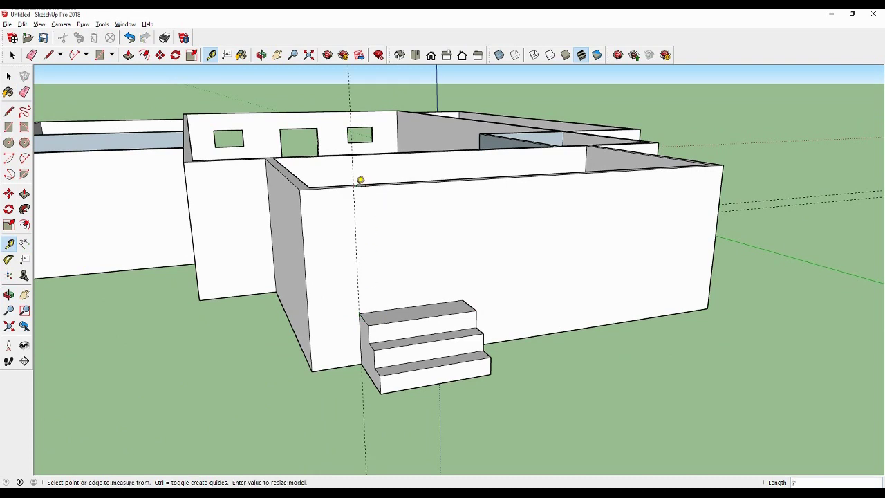
{"action": "left_click", "coordinate": [463, 300]}
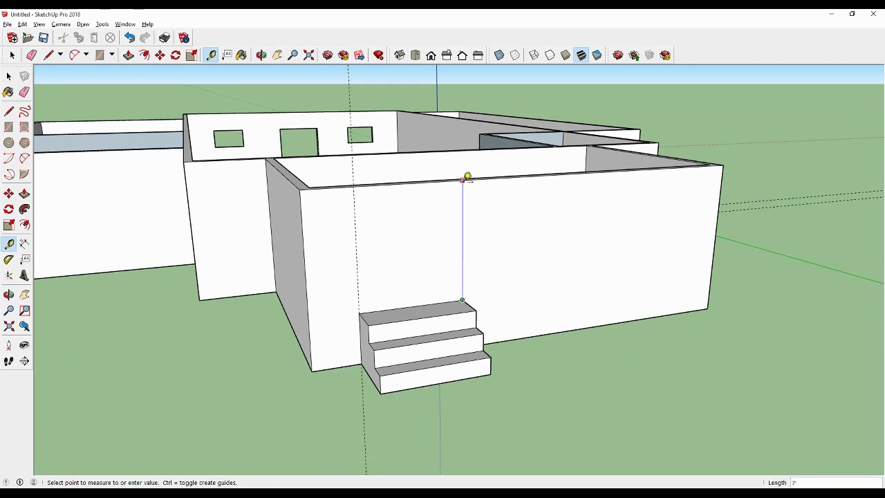
{"action": "left_click", "coordinate": [463, 180]}
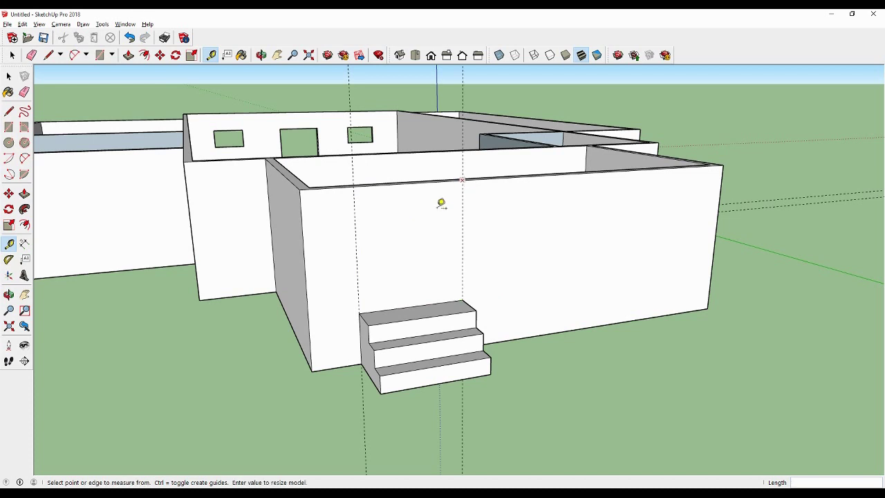
Draw the doorway rectangle between the two guides, from the top step up the wall.
{"action": "left_click", "coordinate": [8, 126]}
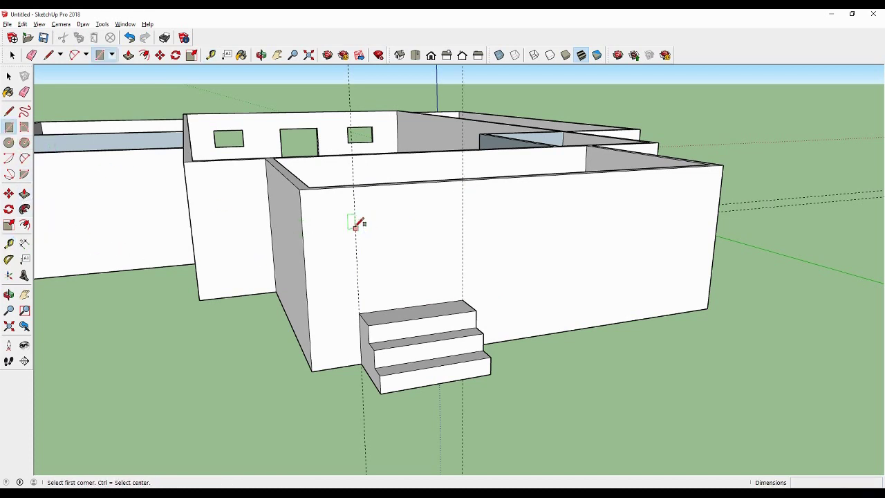
{"action": "left_click", "coordinate": [354, 212]}
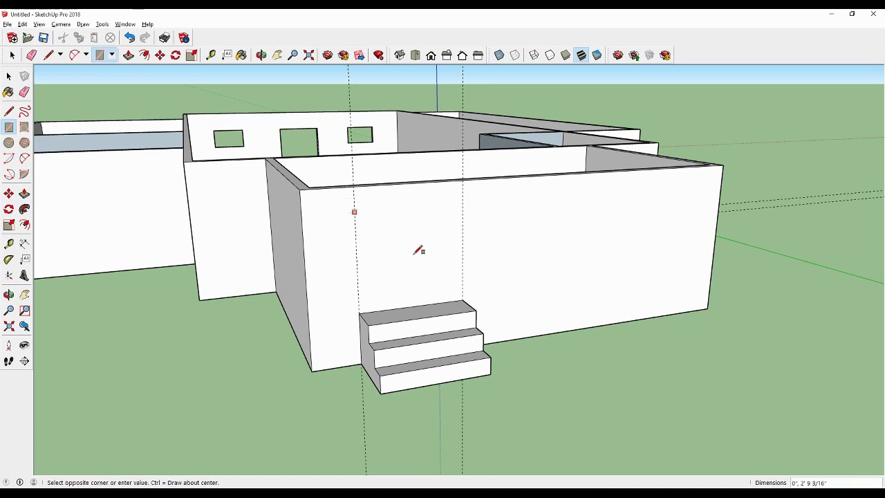
{"action": "left_click", "coordinate": [463, 300]}
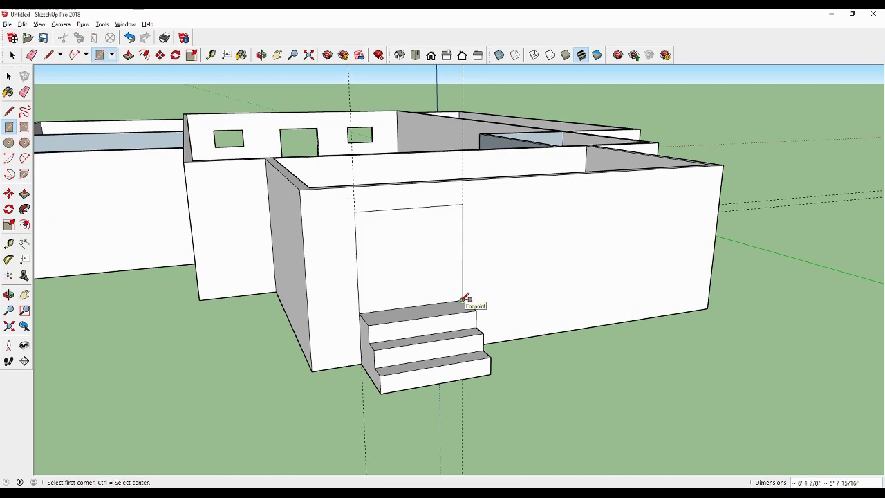
{"action": "left_click", "coordinate": [25, 91]}
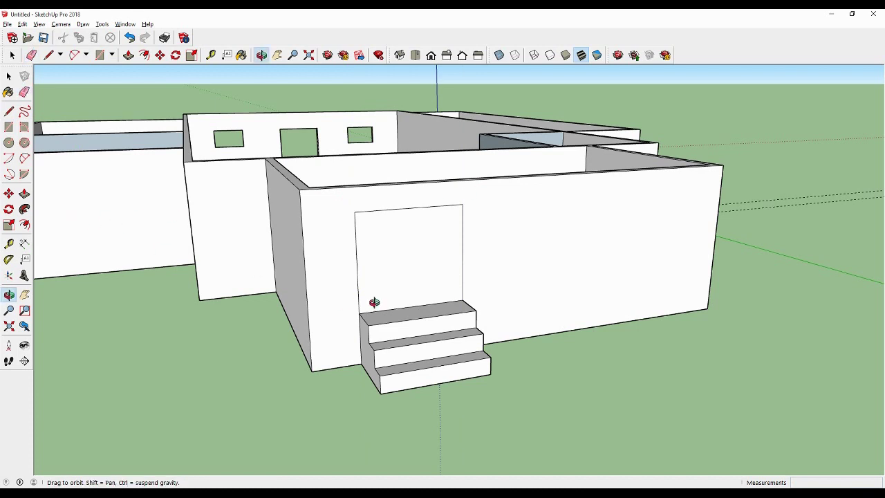
Offset the door outline 2 inches outward to form a frame outline.
{"action": "mouse_move", "coordinate": [375, 303]}
{"action": "middle_mouse_down"}
{"action": "mouse_move", "coordinate": [283, 309]}
{"action": "mouse_move", "coordinate": [336, 287]}
{"action": "middle_mouse_up"}
{"action": "scroll", "coordinate": [337, 286], "scroll_direction": "up", "scroll_amount": 1}
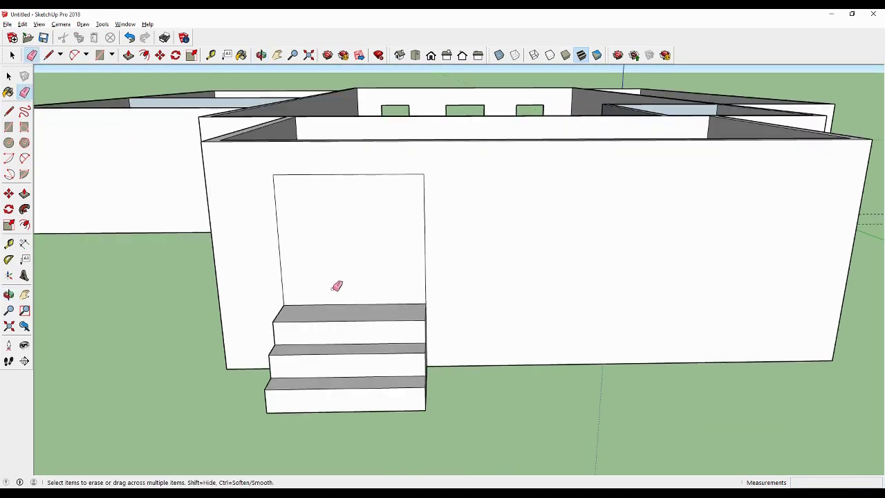
{"action": "left_click", "coordinate": [24, 225]}
{"action": "left_click", "coordinate": [338, 265]}
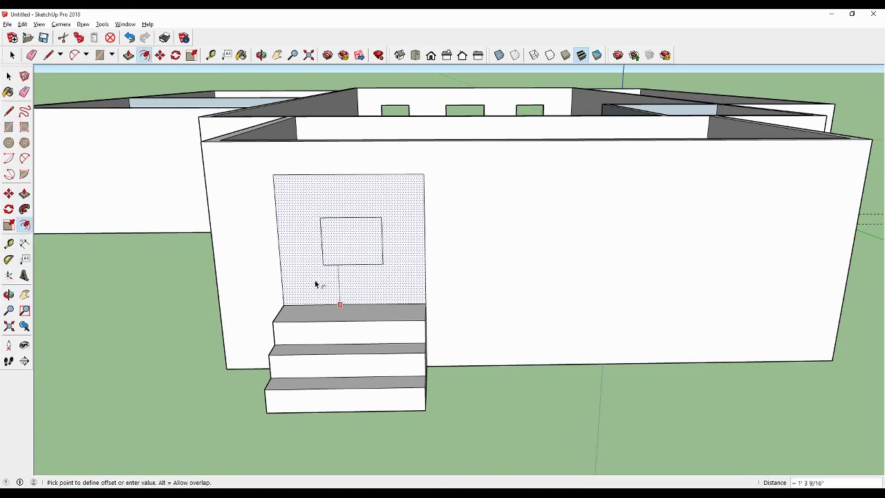
{"action": "left_click", "coordinate": [268, 321]}
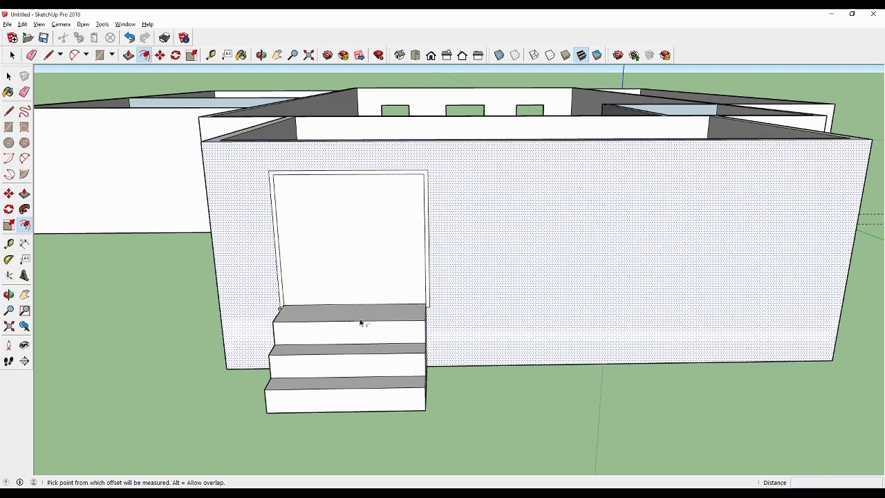
{"action": "scroll", "coordinate": [356, 312], "scroll_direction": "up", "scroll_amount": 1}
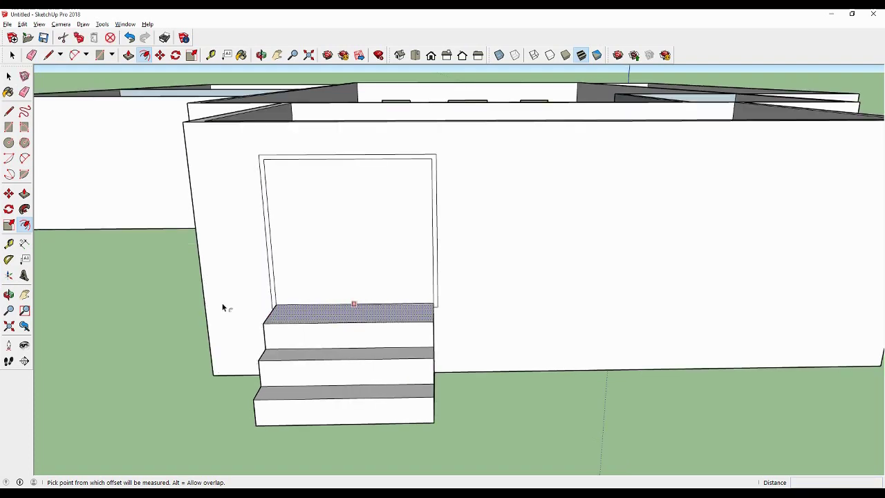
Push the door face back through the wall to open the doorway.
{"action": "left_click", "coordinate": [24, 193]}
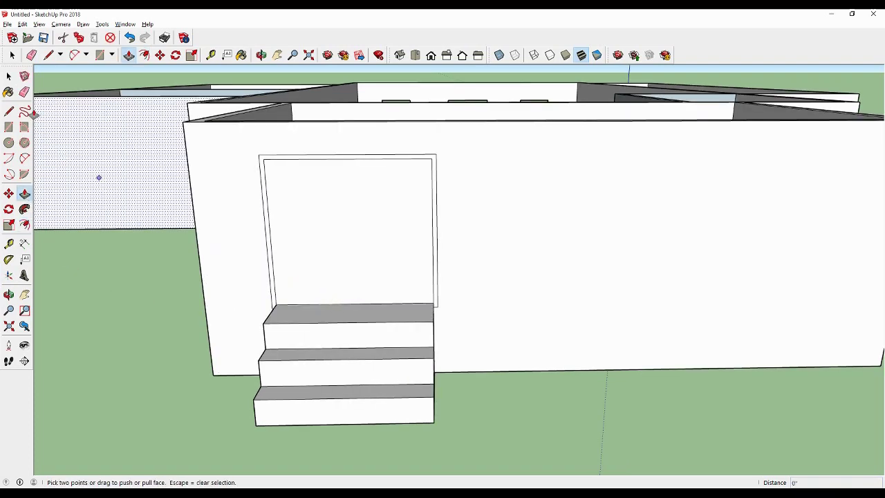
{"action": "left_click", "coordinate": [9, 76]}
{"action": "left_click", "coordinate": [286, 233]}
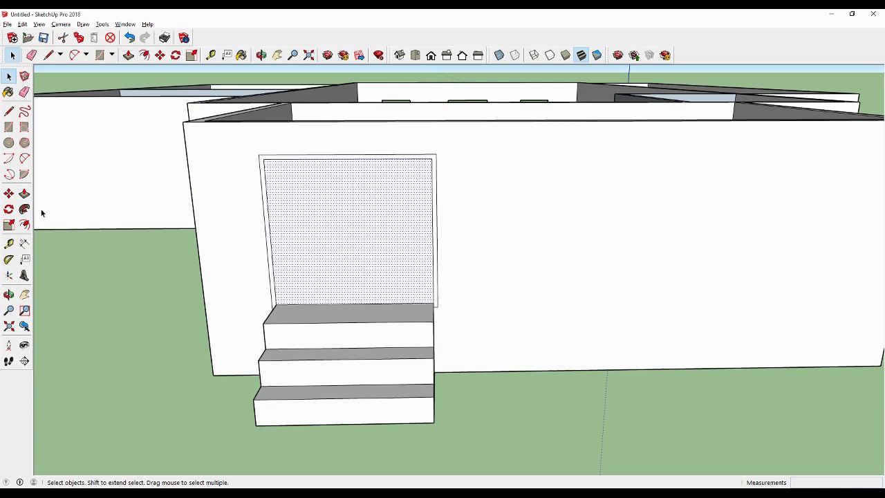
{"action": "left_click", "coordinate": [24, 194]}
{"action": "left_click", "coordinate": [313, 289]}
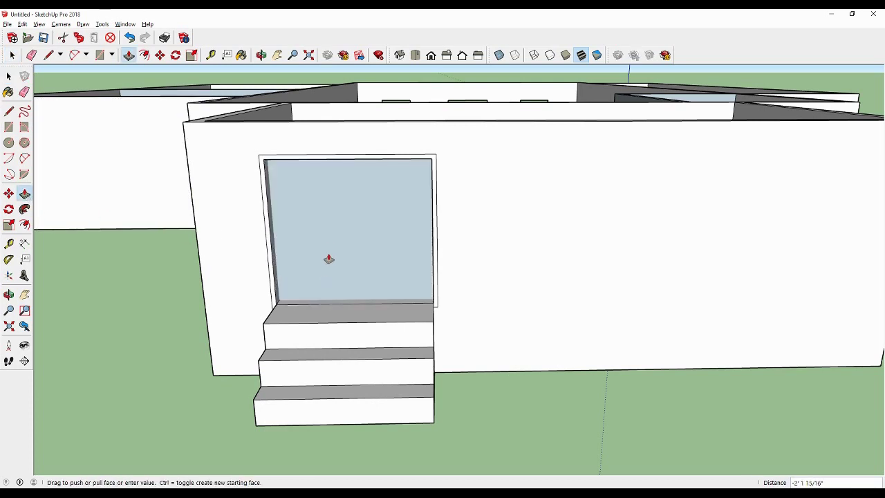
{"action": "left_click_drag", "start_coordinate": [329, 259], "coordinate": [332, 247]}
{"action": "left_click", "coordinate": [332, 247]}
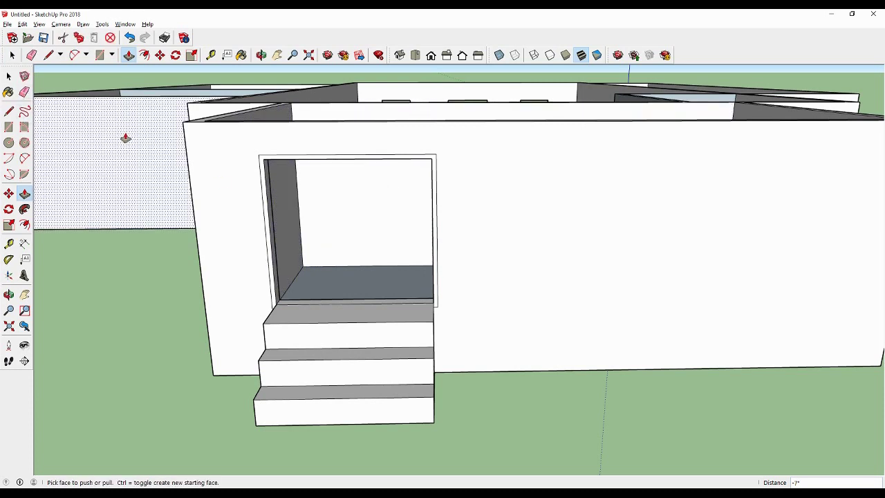
Pull the door frame face out 2 inches from the wall.
{"action": "left_click", "coordinate": [24, 92]}
{"action": "left_click", "coordinate": [24, 193]}
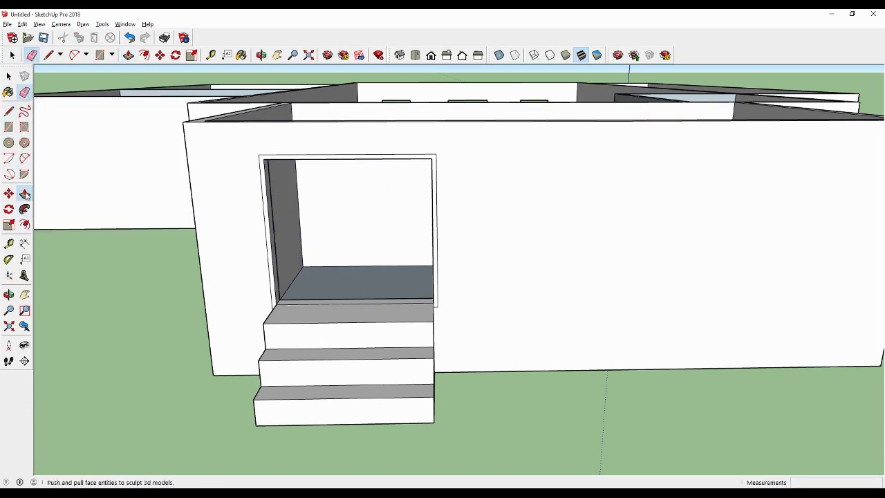
{"action": "left_click", "coordinate": [264, 206]}
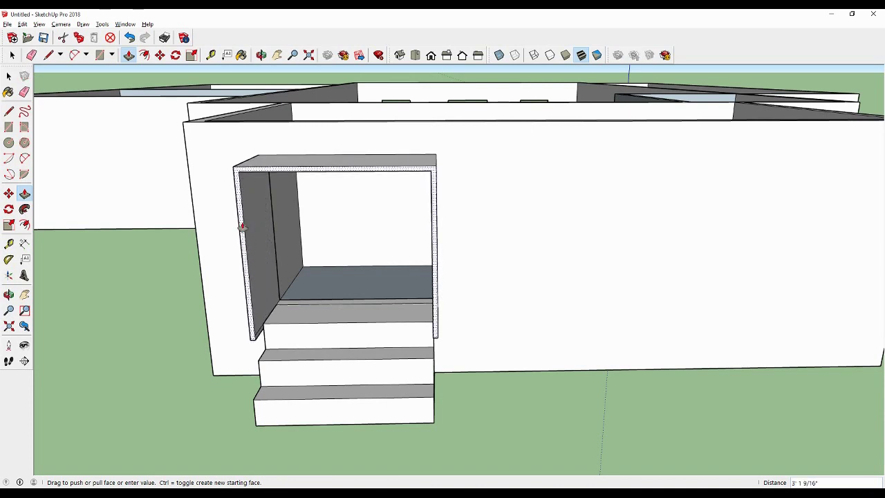
{"action": "type", "text": "2"}
{"action": "key", "text": "Return"}
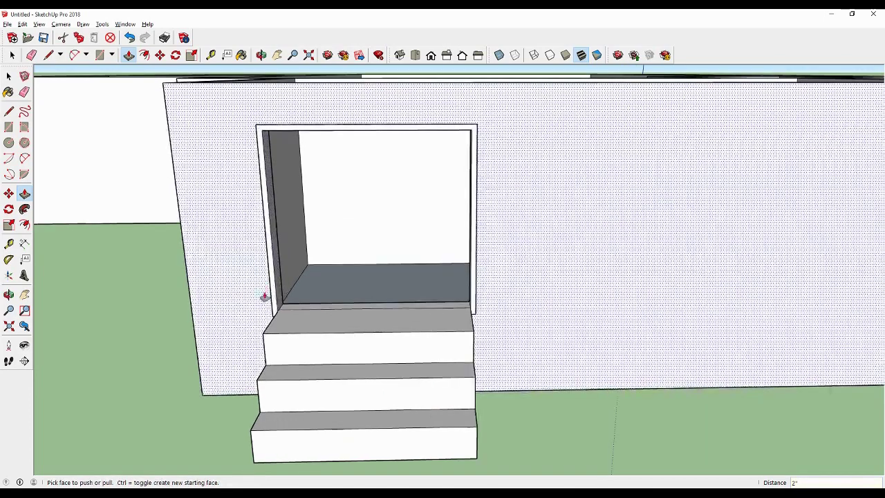
Orbit and pan beneath the door frame to expose the post beside the top step.
{"action": "middle_click_drag", "start_coordinate": [242, 228], "coordinate": [390, 284]}
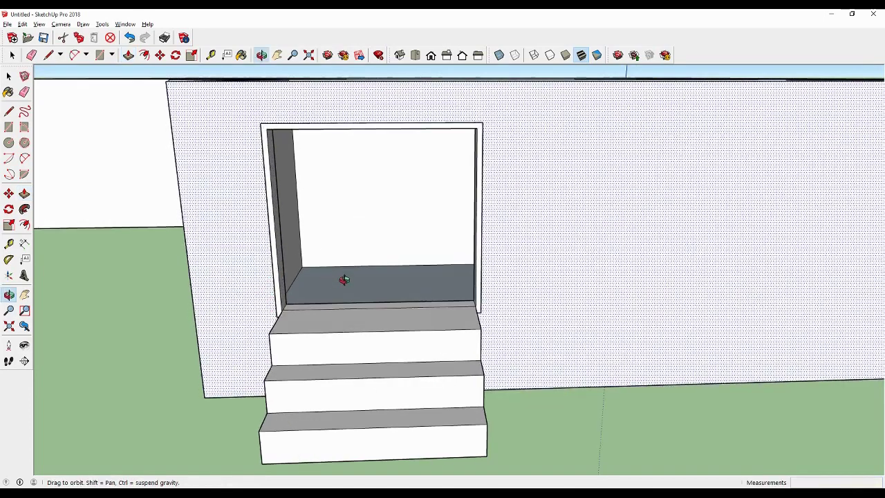
{"action": "scroll", "coordinate": [389, 284], "scroll_direction": "up", "scroll_amount": 3}
{"action": "mouse_move", "coordinate": [384, 323]}
{"action": "middle_mouse_down"}
{"action": "mouse_move", "coordinate": [382, 330]}
{"action": "mouse_move", "coordinate": [401, 263]}
{"action": "middle_mouse_up"}
{"action": "mouse_move", "coordinate": [381, 297]}
{"action": "middle_mouse_down"}
{"action": "mouse_move", "coordinate": [381, 239]}
{"action": "mouse_move", "coordinate": [371, 227]}
{"action": "middle_mouse_up"}
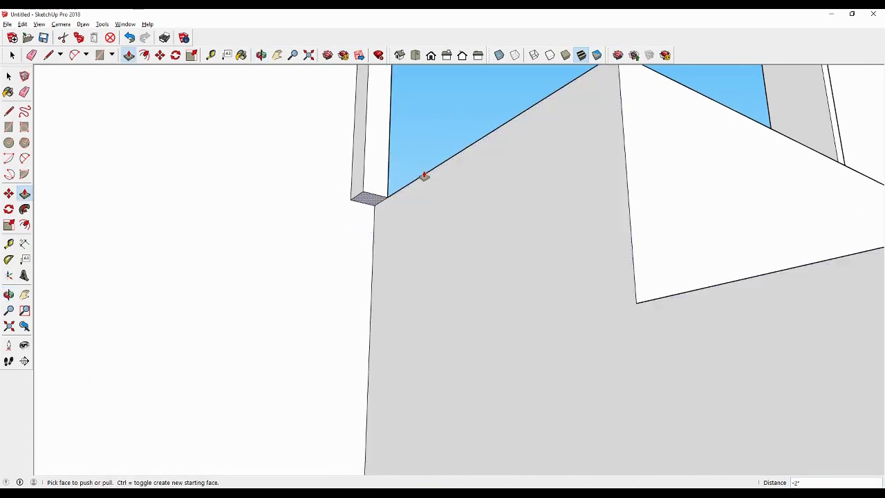
{"action": "mouse_move", "coordinate": [424, 177]}
{"action": "middle_mouse_down"}
{"action": "mouse_move", "coordinate": [445, 174]}
{"action": "mouse_move", "coordinate": [402, 231]}
{"action": "mouse_move", "coordinate": [344, 273]}
{"action": "mouse_move", "coordinate": [223, 311]}
{"action": "mouse_move", "coordinate": [407, 217]}
{"action": "middle_mouse_up"}
{"action": "mouse_move", "coordinate": [336, 200]}
{"action": "middle_mouse_down"}
{"action": "mouse_move", "coordinate": [526, 191]}
{"action": "mouse_move", "coordinate": [458, 220]}
{"action": "middle_mouse_up"}
{"action": "mouse_move", "coordinate": [457, 222]}
{"action": "left_mouse_down"}
{"action": "mouse_move", "coordinate": [419, 205]}
{"action": "mouse_move", "coordinate": [396, 154]}
{"action": "left_mouse_up"}
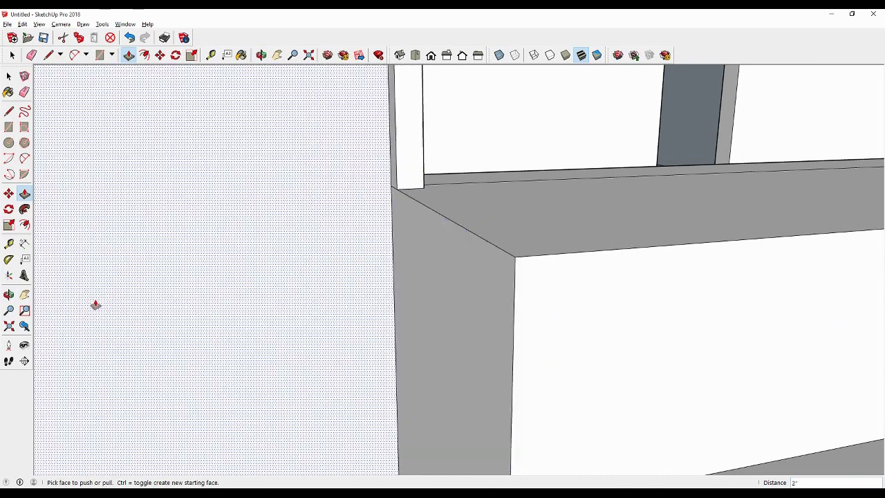
{"action": "key", "text": "Escape"}
{"action": "mouse_move", "coordinate": [526, 242]}
{"action": "middle_mouse_down"}
{"action": "mouse_move", "coordinate": [613, 219]}
{"action": "mouse_move", "coordinate": [450, 256]}
{"action": "middle_mouse_up"}
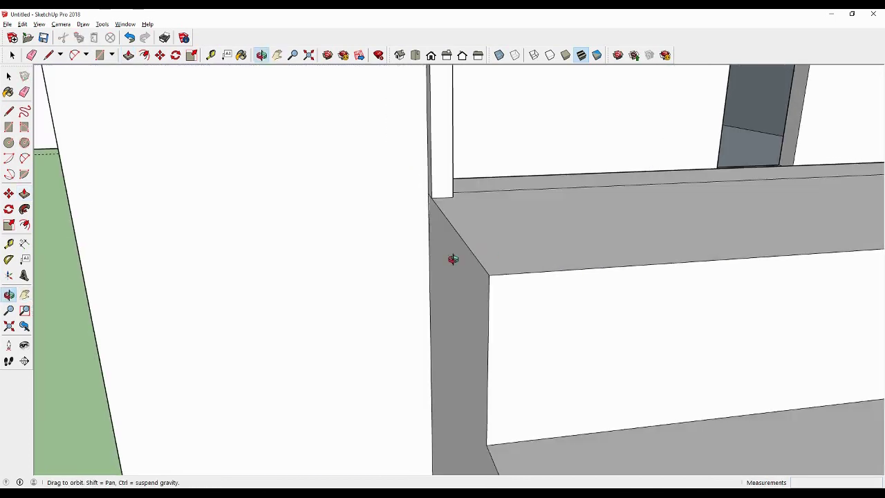
{"action": "scroll", "coordinate": [623, 223], "scroll_direction": "down", "scroll_amount": 3}
{"action": "scroll", "coordinate": [675, 227], "scroll_direction": "down", "scroll_amount": 2}
{"action": "mouse_move", "coordinate": [676, 227]}
{"action": "middle_mouse_down", "text": "shift"}
{"action": "mouse_move", "coordinate": [407, 235]}
{"action": "mouse_move", "coordinate": [519, 251]}
{"action": "mouse_move", "coordinate": [533, 229]}
{"action": "mouse_move", "coordinate": [490, 217]}
{"action": "mouse_move", "coordinate": [534, 289]}
{"action": "mouse_move", "coordinate": [510, 166]}
{"action": "mouse_move", "coordinate": [514, 239]}
{"action": "middle_mouse_up", "text": "shift"}
{"action": "scroll", "coordinate": [534, 290], "scroll_direction": "up", "scroll_amount": 3}
{"action": "scroll", "coordinate": [510, 290], "scroll_direction": "up", "scroll_amount": 2}
Push the frame post's bottom face up 2 inches.
{"action": "left_click", "coordinate": [25, 193]}
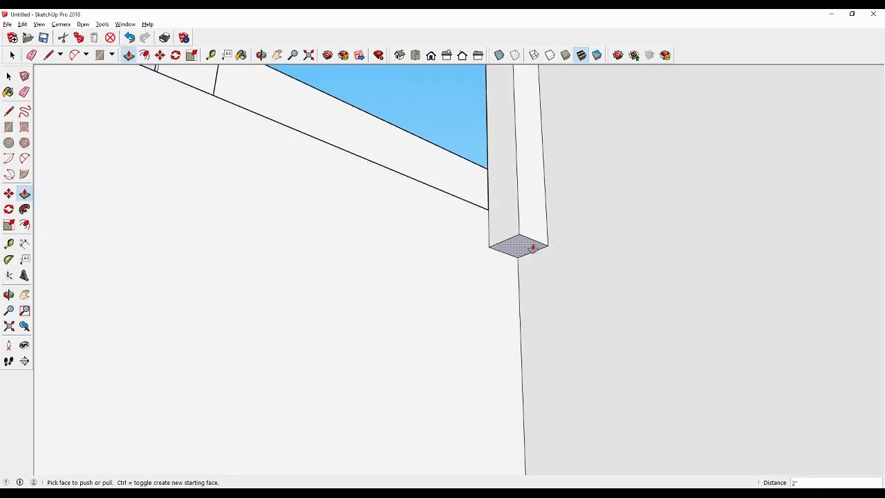
{"action": "left_click_drag", "start_coordinate": [521, 249], "coordinate": [525, 151]}
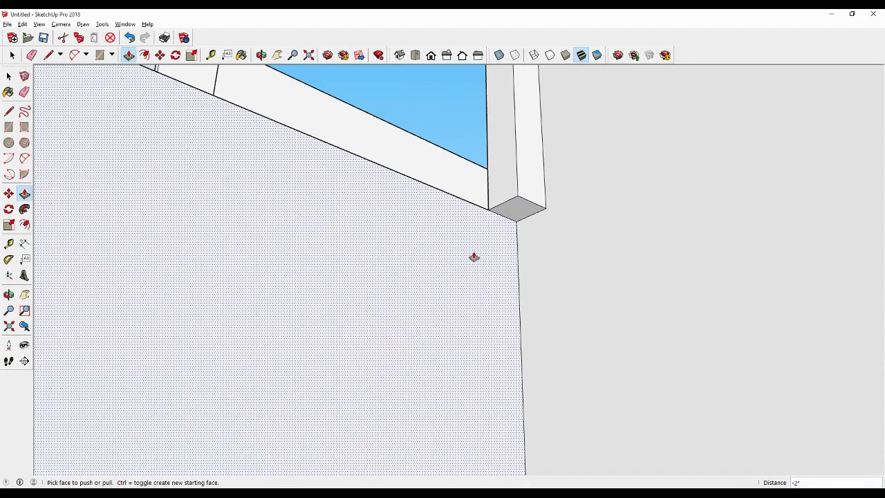
{"action": "left_click_drag", "start_coordinate": [474, 257], "coordinate": [518, 125]}
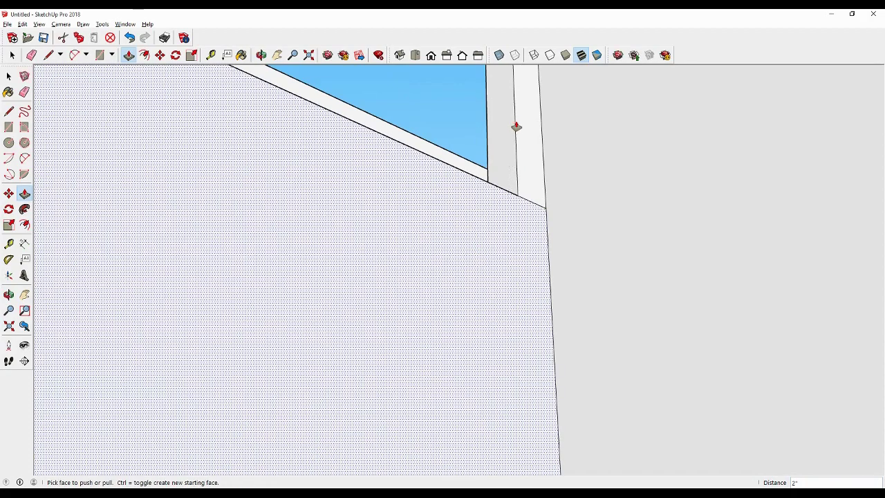
{"action": "middle_click_drag", "start_coordinate": [502, 172], "coordinate": [441, 270]}
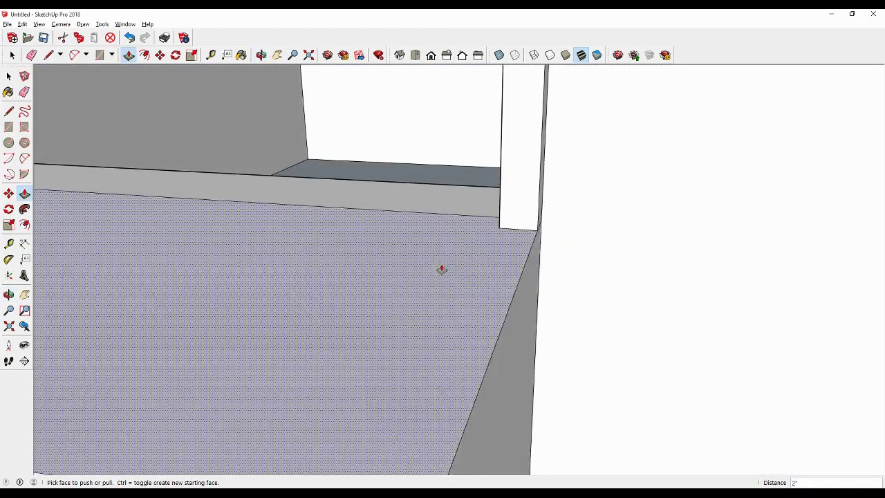
{"action": "scroll", "coordinate": [442, 270], "scroll_direction": "down", "scroll_amount": 2}
{"action": "scroll", "coordinate": [419, 257], "scroll_direction": "down", "scroll_amount": 2}
{"action": "key", "text": "e"}
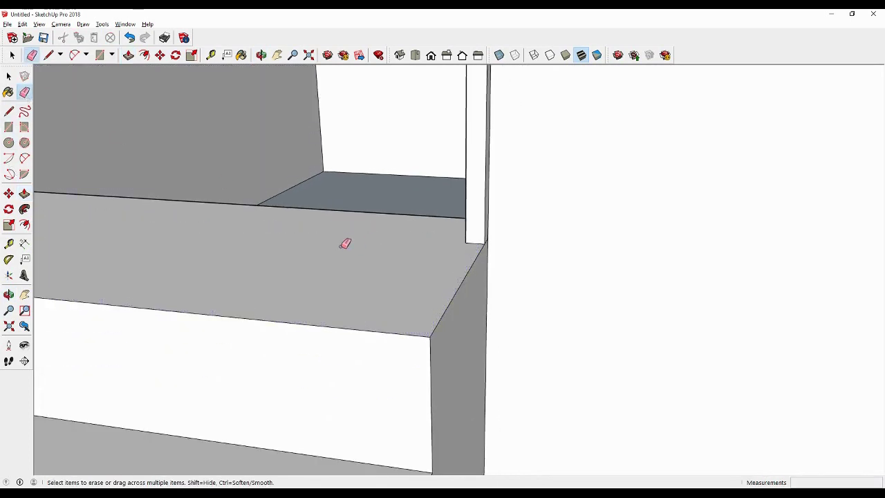
{"action": "scroll", "coordinate": [349, 235], "scroll_direction": "down", "scroll_amount": 2}
{"action": "scroll", "coordinate": [351, 236], "scroll_direction": "down", "scroll_amount": 2}
{"action": "scroll", "coordinate": [343, 240], "scroll_direction": "down", "scroll_amount": 1}
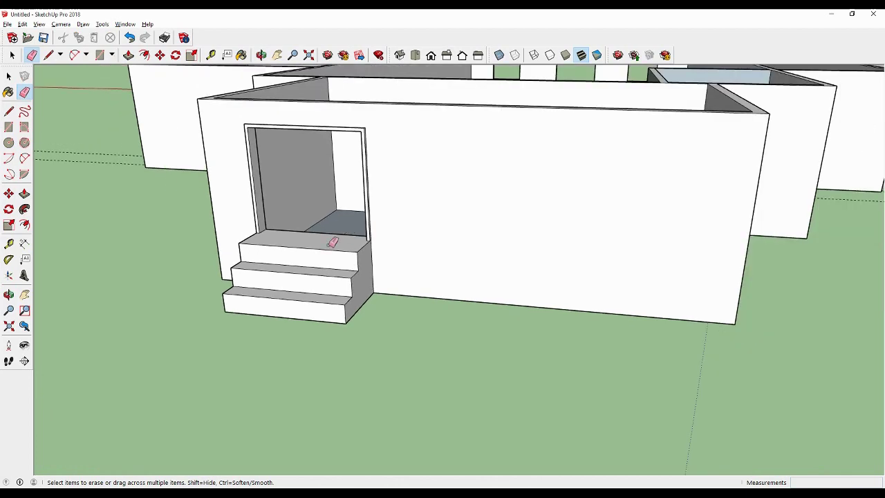
{"action": "left_click", "coordinate": [25, 294]}
{"action": "scroll", "coordinate": [283, 258], "scroll_direction": "up", "scroll_amount": 1}
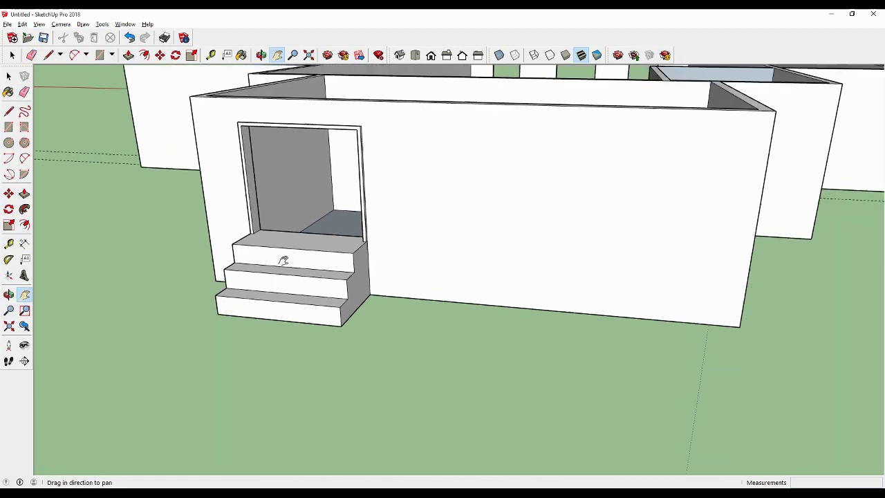
{"action": "scroll", "coordinate": [283, 260], "scroll_direction": "up", "scroll_amount": 2}
{"action": "left_click", "coordinate": [24, 194]}
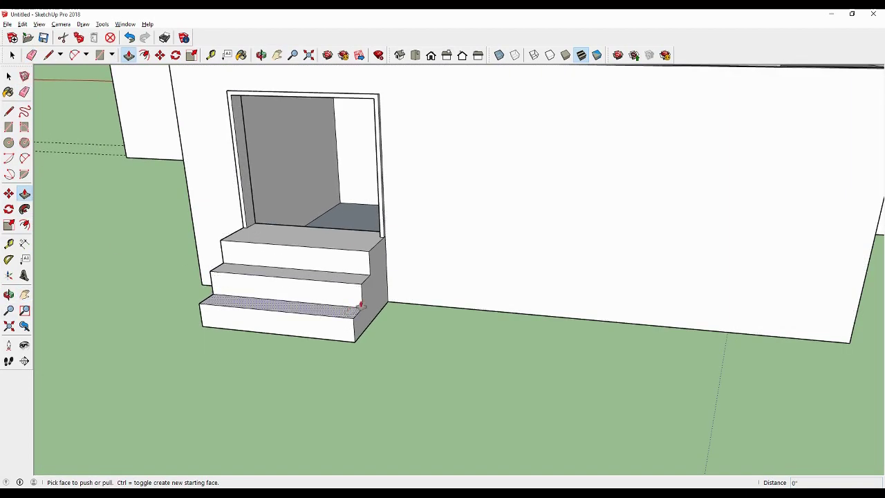
{"action": "mouse_move", "coordinate": [374, 286]}
{"action": "left_mouse_down"}
{"action": "mouse_move", "coordinate": [294, 279]}
{"action": "mouse_move", "coordinate": [442, 298]}
{"action": "mouse_move", "coordinate": [331, 286]}
{"action": "left_mouse_up"}
{"action": "left_click", "coordinate": [331, 287]}
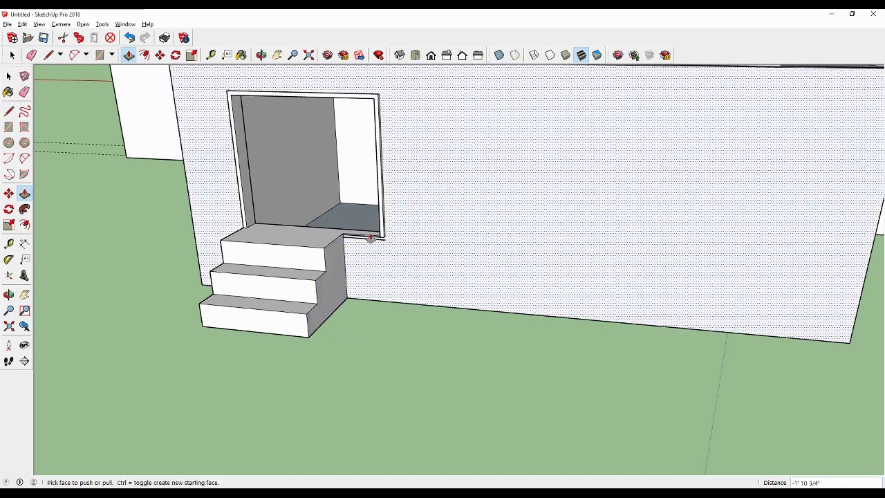
{"action": "scroll", "coordinate": [370, 234], "scroll_direction": "up", "scroll_amount": 4}
{"action": "scroll", "coordinate": [388, 239], "scroll_direction": "up", "scroll_amount": 3}
{"action": "mouse_move", "coordinate": [395, 247]}
{"action": "middle_mouse_down"}
{"action": "mouse_move", "coordinate": [357, 229]}
{"action": "mouse_move", "coordinate": [351, 235]}
{"action": "middle_mouse_up"}
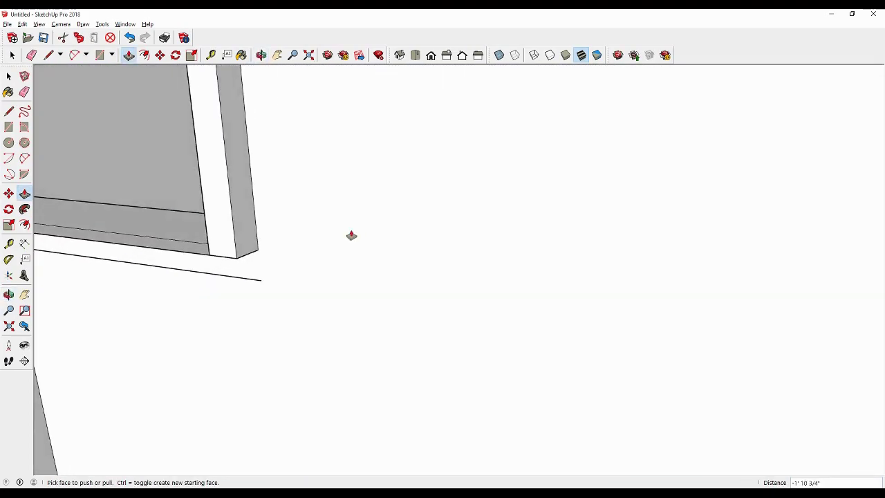
{"action": "left_click", "coordinate": [276, 55]}
{"action": "left_click_drag", "start_coordinate": [195, 281], "coordinate": [492, 342]}
{"action": "middle_click_drag", "start_coordinate": [492, 342], "coordinate": [433, 328]}
{"action": "left_click", "coordinate": [24, 194]}
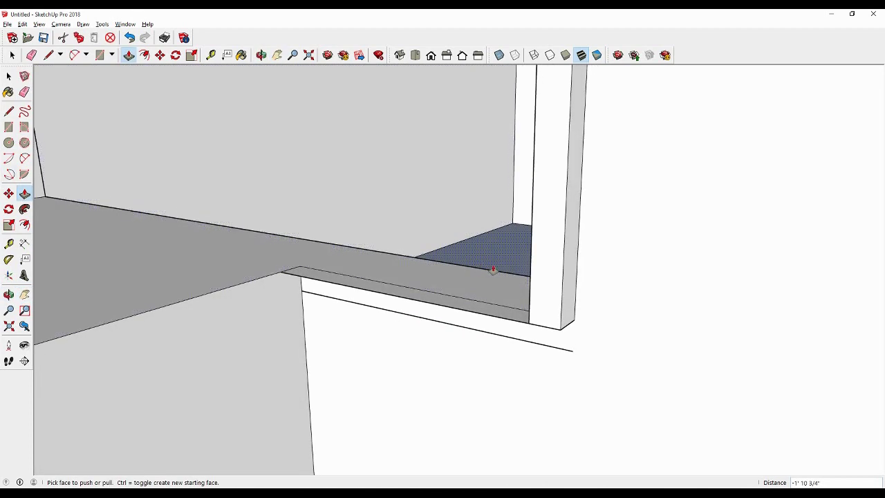
{"action": "left_click", "coordinate": [567, 284]}
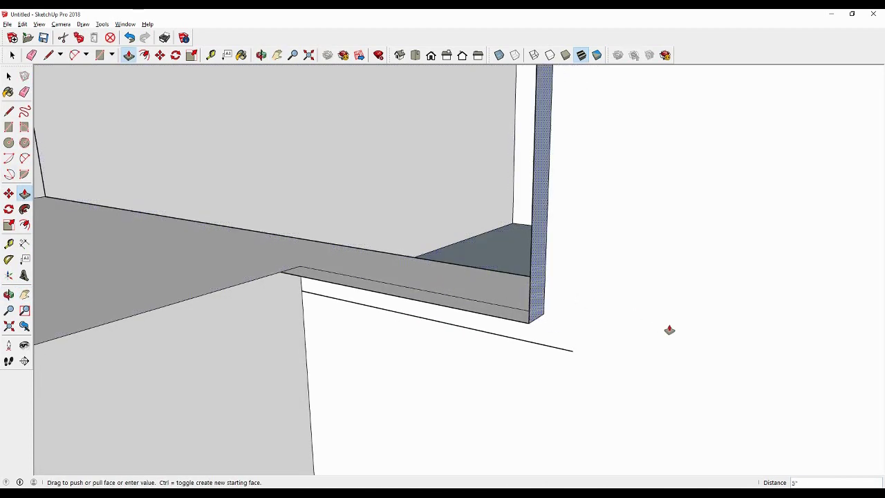
{"action": "left_click", "coordinate": [670, 330]}
{"action": "left_click", "coordinate": [129, 37]}
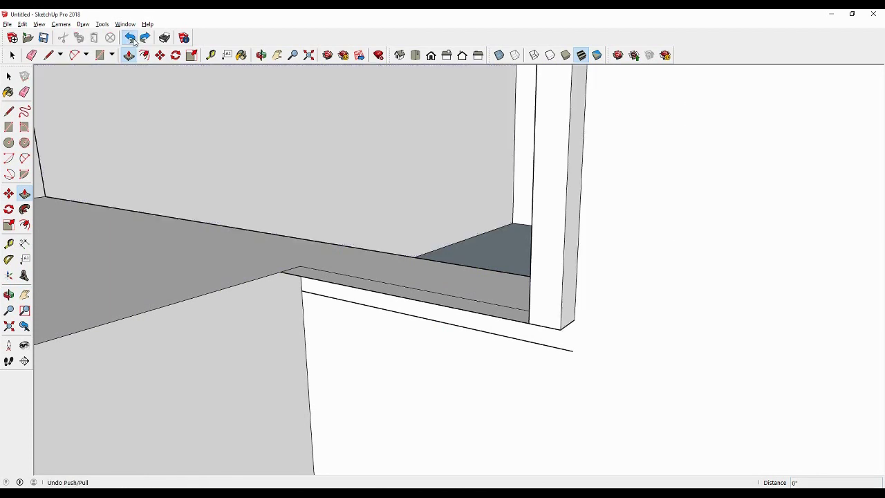
{"action": "left_click", "coordinate": [130, 38]}
{"action": "left_click", "coordinate": [131, 38]}
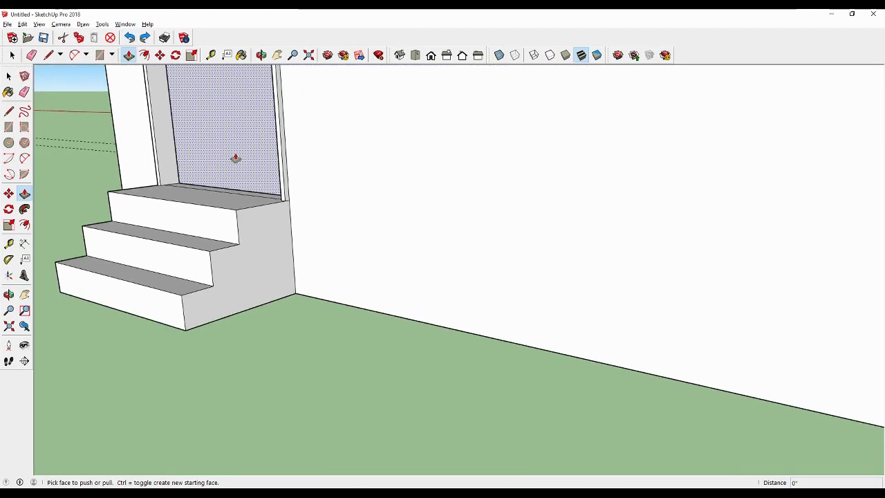
{"action": "scroll", "coordinate": [217, 178], "scroll_direction": "down", "scroll_amount": 5}
{"action": "mouse_move", "coordinate": [217, 178]}
{"action": "middle_mouse_down"}
{"action": "mouse_move", "coordinate": [311, 223]}
{"action": "mouse_move", "coordinate": [158, 277]}
{"action": "middle_mouse_up"}
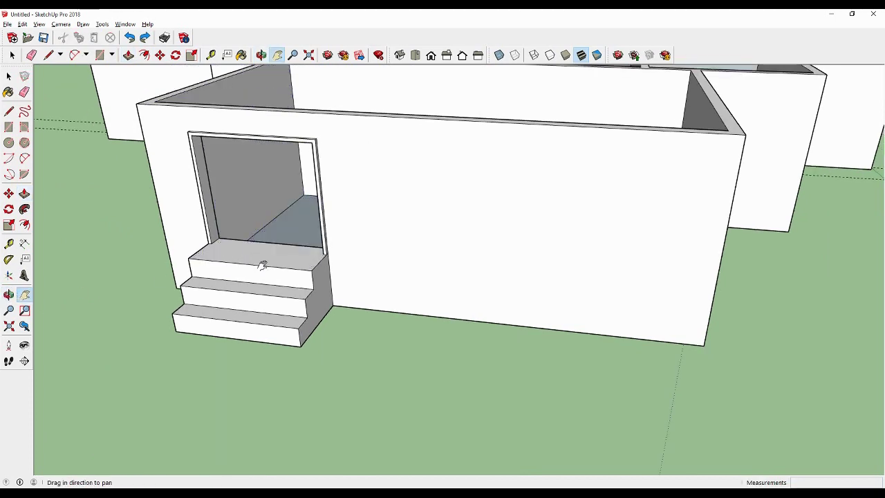
{"action": "scroll", "coordinate": [346, 288], "scroll_direction": "down", "scroll_amount": 2}
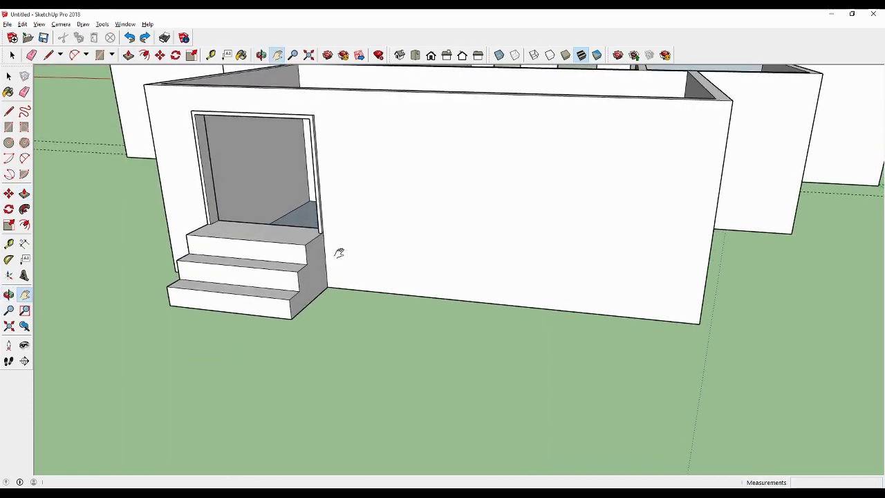
{"action": "scroll", "coordinate": [340, 253], "scroll_direction": "down", "scroll_amount": 3}
{"action": "scroll", "coordinate": [358, 300], "scroll_direction": "up", "scroll_amount": 1}
{"action": "key", "text": "h"}
{"action": "left_click_drag", "start_coordinate": [358, 301], "coordinate": [364, 336]}
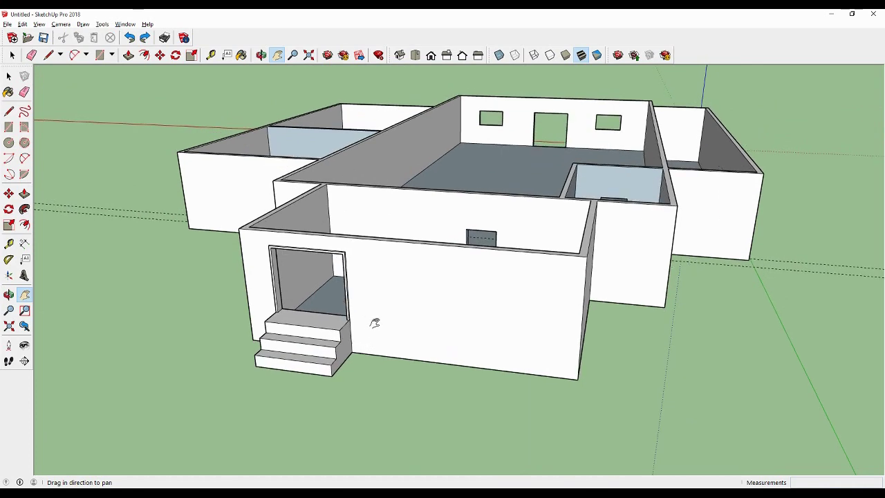
{"action": "middle_click_drag", "start_coordinate": [490, 304], "coordinate": [434, 321]}
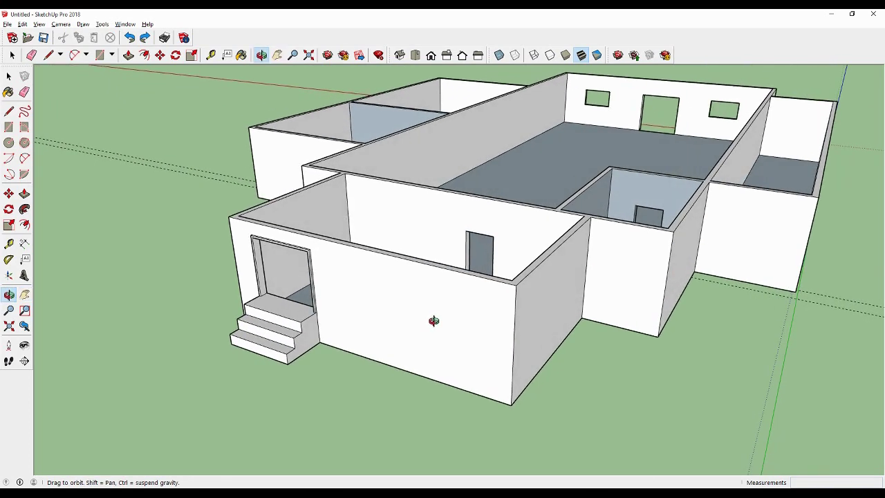
{"action": "scroll", "coordinate": [489, 242], "scroll_direction": "up", "scroll_amount": 2}
{"action": "scroll", "coordinate": [484, 249], "scroll_direction": "up", "scroll_amount": 2}
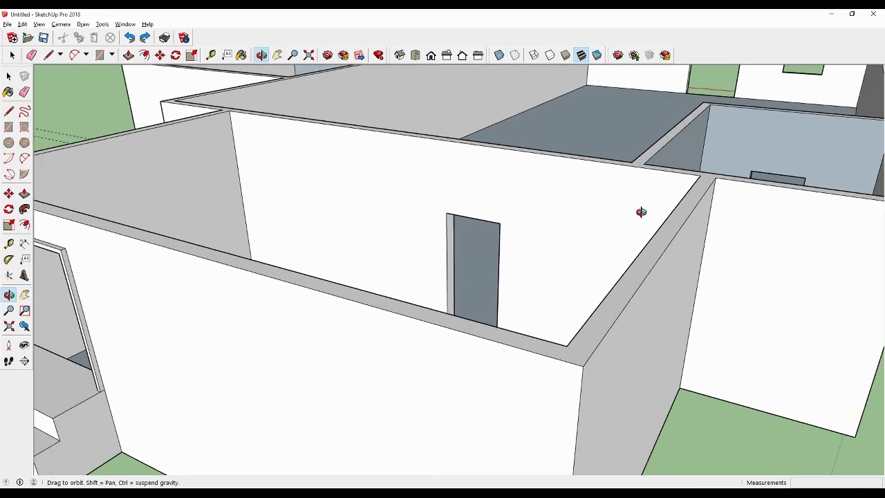
{"action": "mouse_move", "coordinate": [641, 212]}
{"action": "left_mouse_down"}
{"action": "mouse_move", "coordinate": [433, 247]}
{"action": "mouse_move", "coordinate": [222, 238]}
{"action": "mouse_move", "coordinate": [498, 227]}
{"action": "mouse_move", "coordinate": [307, 234]}
{"action": "left_mouse_up"}
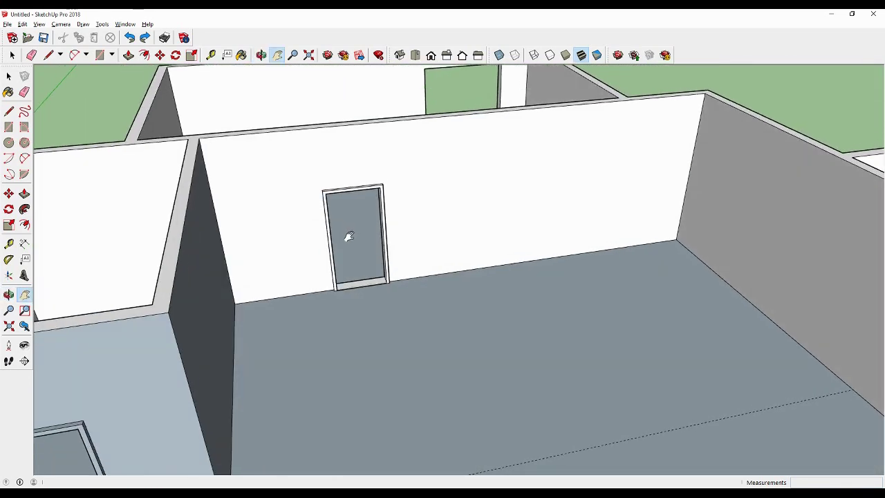
{"action": "scroll", "coordinate": [349, 237], "scroll_direction": "up", "scroll_amount": 3}
{"action": "scroll", "coordinate": [348, 237], "scroll_direction": "up", "scroll_amount": 1}
{"action": "key", "text": "o"}
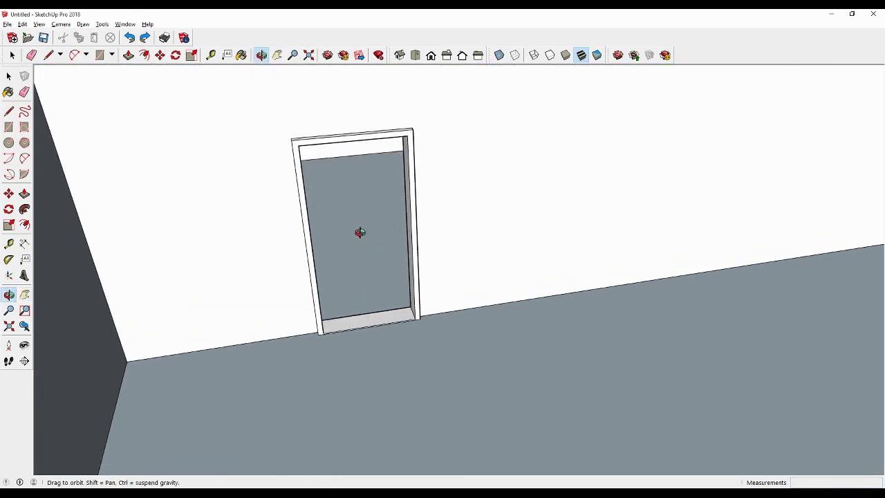
{"action": "left_click_drag", "start_coordinate": [360, 231], "coordinate": [326, 226]}
{"action": "scroll", "coordinate": [540, 182], "scroll_direction": "down", "scroll_amount": 1}
{"action": "scroll", "coordinate": [609, 164], "scroll_direction": "down", "scroll_amount": 3}
{"action": "scroll", "coordinate": [593, 168], "scroll_direction": "down", "scroll_amount": 1}
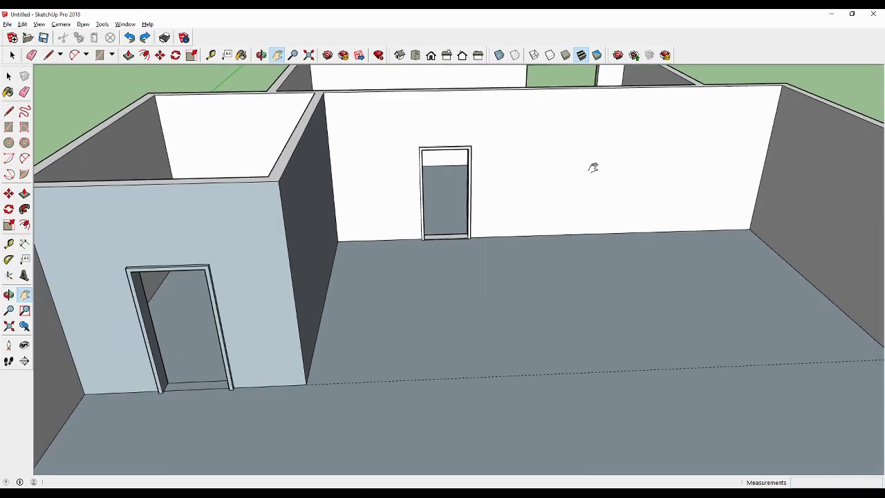
{"action": "key", "text": "h"}
{"action": "mouse_move", "coordinate": [318, 203]}
{"action": "middle_mouse_down"}
{"action": "mouse_move", "coordinate": [652, 211]}
{"action": "mouse_move", "coordinate": [233, 232]}
{"action": "mouse_move", "coordinate": [518, 219]}
{"action": "mouse_move", "coordinate": [644, 198]}
{"action": "mouse_move", "coordinate": [668, 184]}
{"action": "middle_mouse_up"}
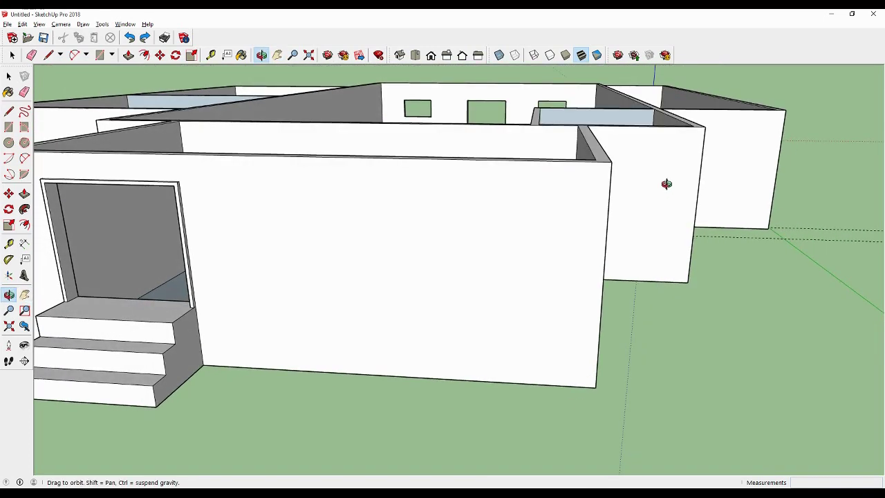
{"action": "scroll", "coordinate": [668, 184], "scroll_direction": "up", "scroll_amount": 2}
{"action": "left_click", "coordinate": [24, 194]}
Place a horizontal guide across the wall at the doorway's top height.
{"action": "left_click", "coordinate": [9, 246]}
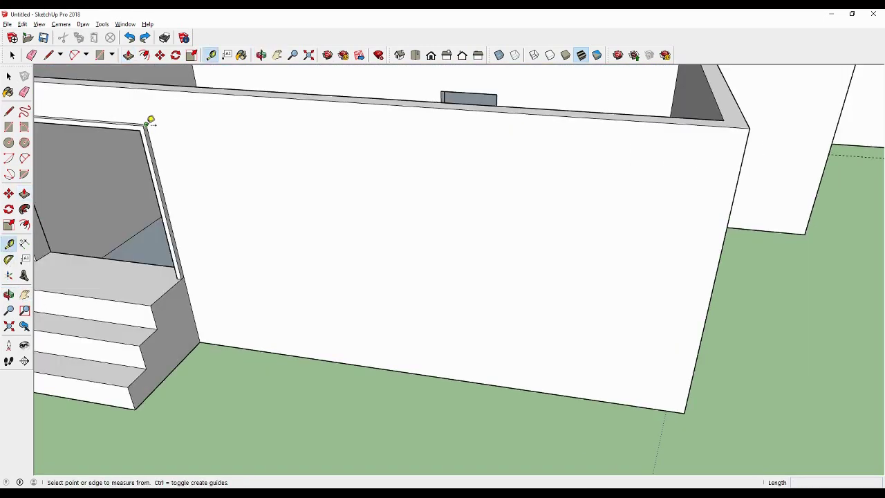
{"action": "left_click", "coordinate": [147, 124]}
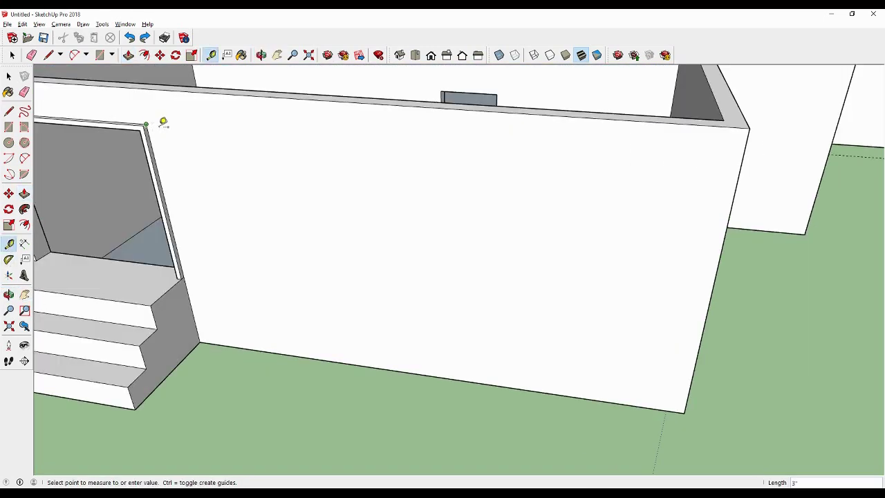
{"action": "left_click", "coordinate": [743, 169]}
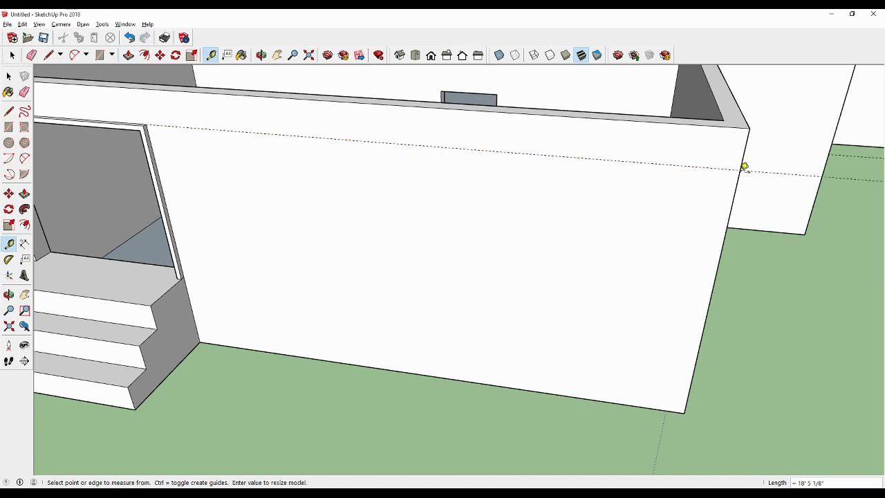
Draw an 8' by 4' window rectangle hanging from the guide.
{"action": "left_click", "coordinate": [10, 131]}
{"action": "left_click", "coordinate": [336, 138]}
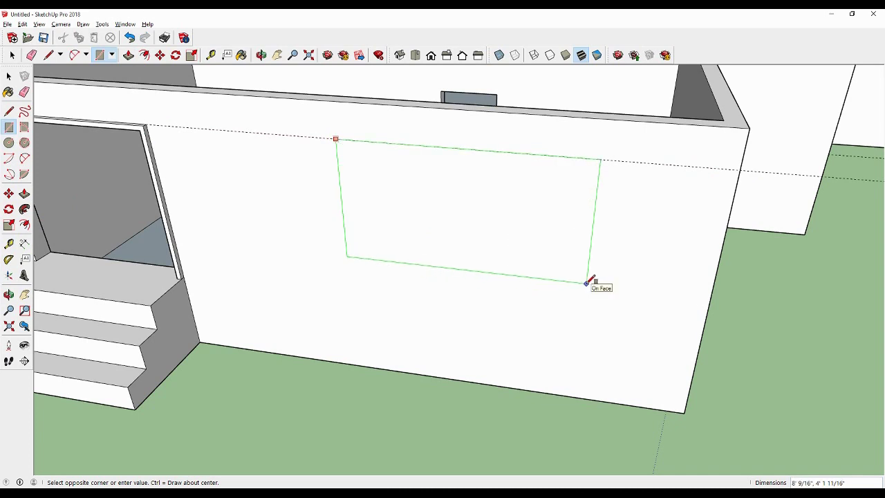
{"action": "type", "text": "8',4"}
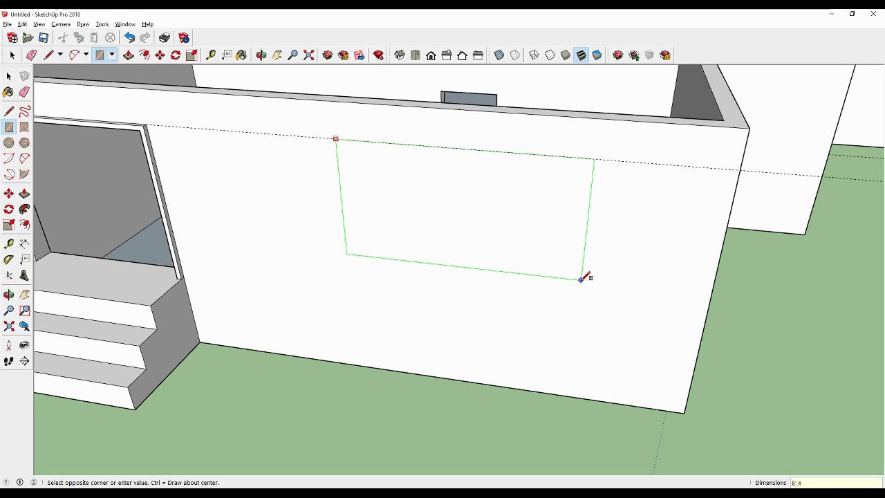
{"action": "key", "text": "Return"}
Push the window rectangle through the wall to cut the opening.
{"action": "left_click", "coordinate": [24, 193]}
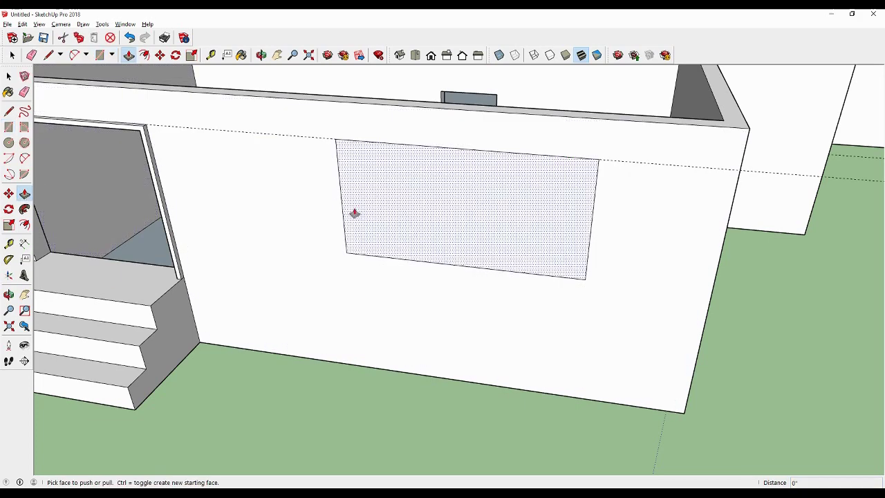
{"action": "left_click", "coordinate": [434, 248]}
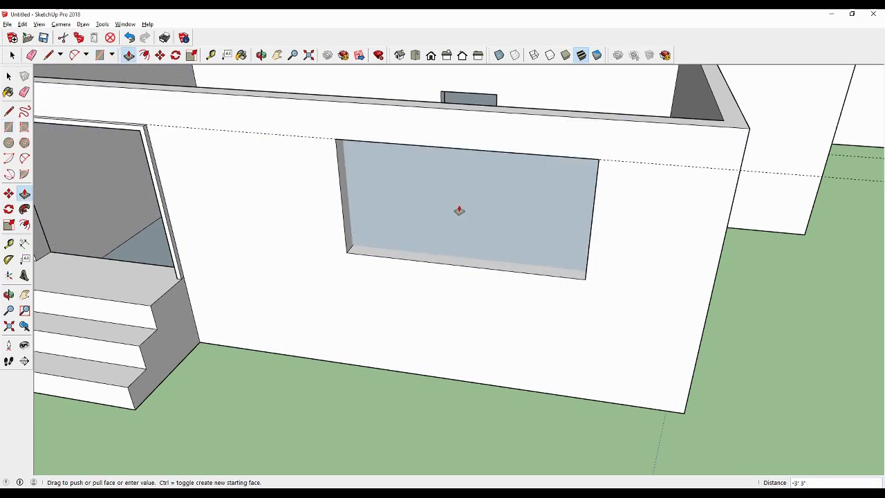
{"action": "left_click", "coordinate": [460, 210]}
{"action": "left_click", "coordinate": [473, 225]}
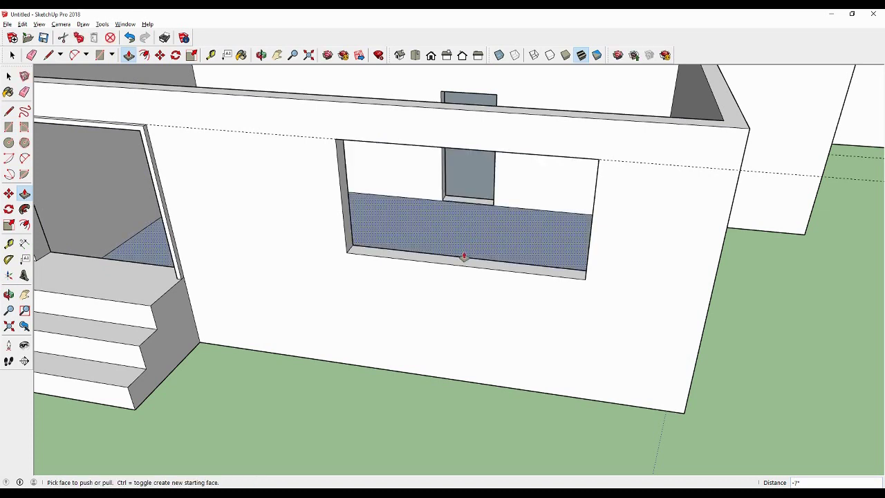
{"action": "mouse_move", "coordinate": [463, 257]}
{"action": "middle_mouse_down"}
{"action": "mouse_move", "coordinate": [438, 229]}
{"action": "mouse_move", "coordinate": [426, 227]}
{"action": "mouse_move", "coordinate": [457, 240]}
{"action": "mouse_move", "coordinate": [422, 239]}
{"action": "middle_mouse_up"}
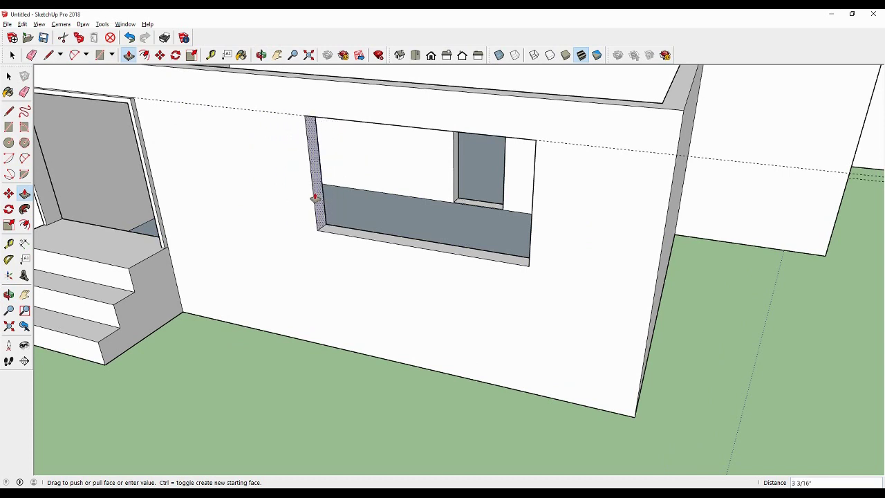
Push the window jamb out 1 inch and adjust the sill by 2 inches.
{"action": "type", "text": "1"}
{"action": "key", "text": "Return"}
{"action": "left_click", "coordinate": [361, 234]}
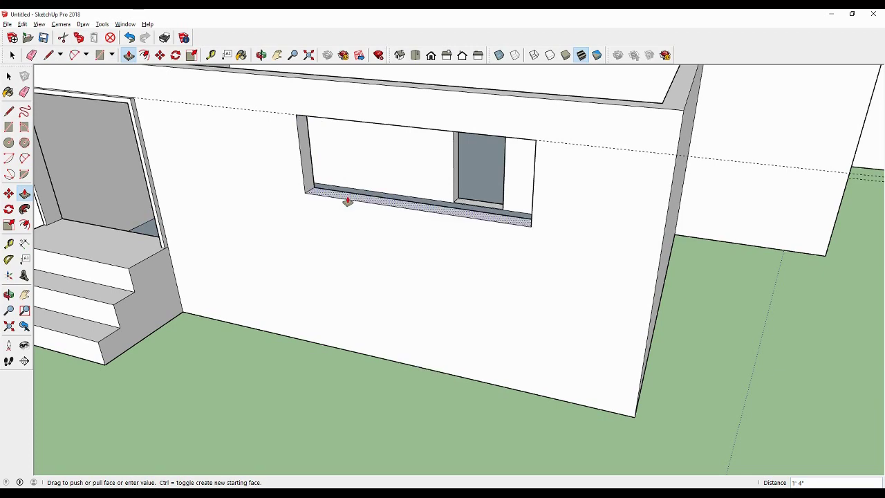
{"action": "type", "text": "2"}
{"action": "key", "text": "Return"}
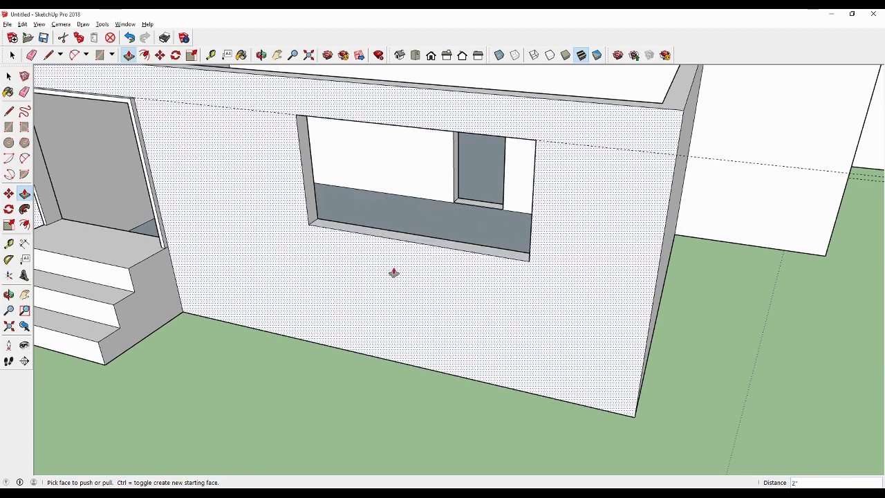
{"action": "left_click", "coordinate": [9, 294]}
{"action": "left_click_drag", "start_coordinate": [338, 235], "coordinate": [353, 239]}
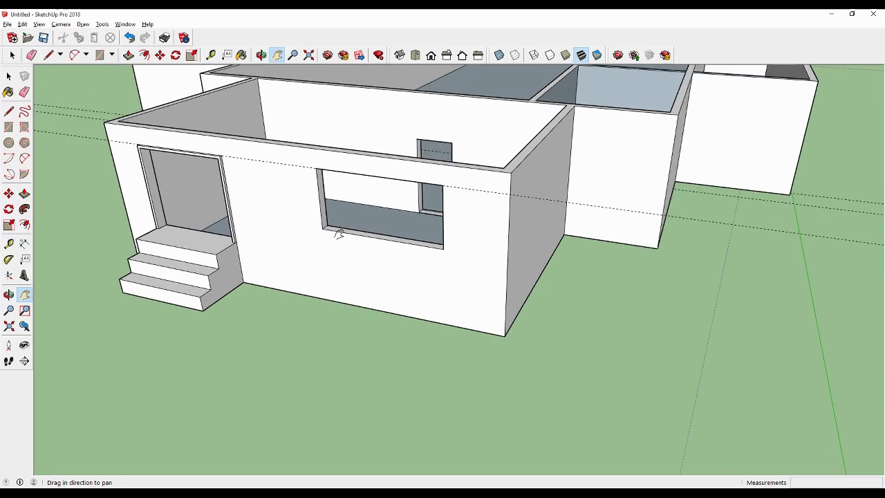
{"action": "left_click_drag", "start_coordinate": [417, 255], "coordinate": [398, 254]}
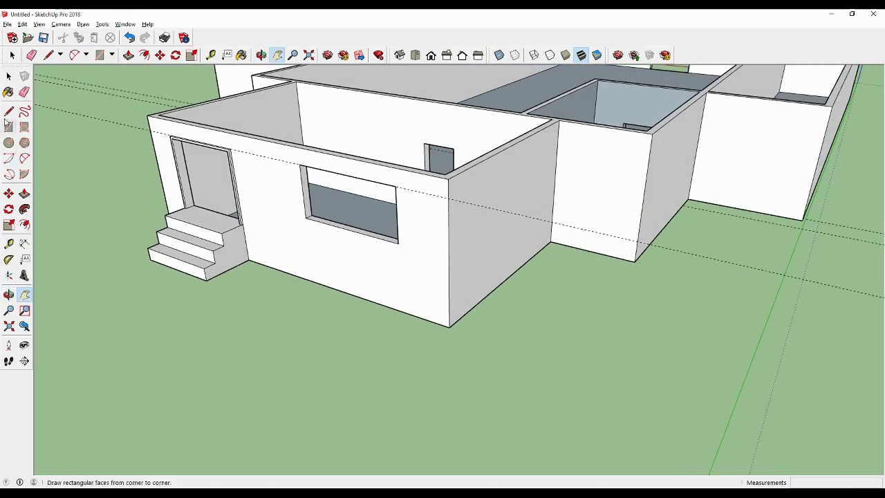
{"action": "left_click", "coordinate": [24, 93]}
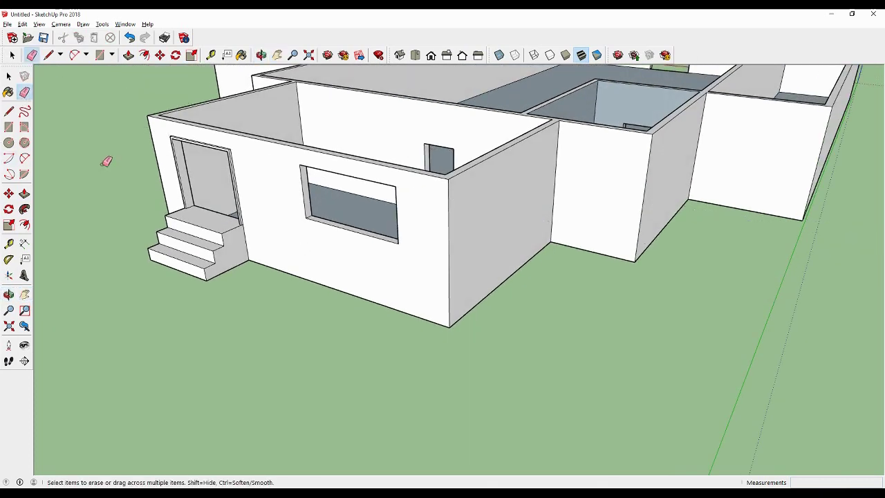
{"action": "left_click", "coordinate": [9, 294]}
{"action": "mouse_move", "coordinate": [376, 284]}
{"action": "left_mouse_down"}
{"action": "mouse_move", "coordinate": [286, 300]}
{"action": "mouse_move", "coordinate": [606, 193]}
{"action": "mouse_move", "coordinate": [527, 263]}
{"action": "left_mouse_up"}
{"action": "key", "text": "h"}
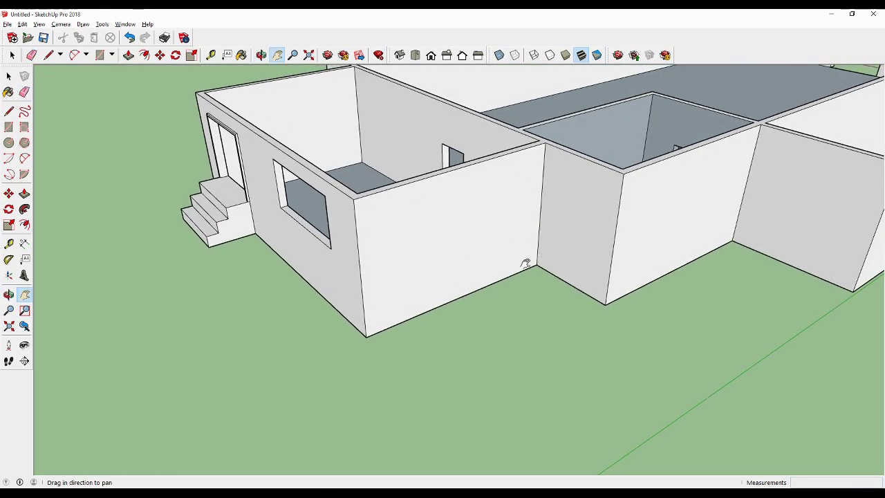
{"action": "scroll", "coordinate": [477, 311], "scroll_direction": "up", "scroll_amount": 3}
{"action": "scroll", "coordinate": [477, 311], "scroll_direction": "down", "scroll_amount": 1}
{"action": "scroll", "coordinate": [520, 276], "scroll_direction": "up", "scroll_amount": 3}
{"action": "scroll", "coordinate": [623, 182], "scroll_direction": "up", "scroll_amount": 2}
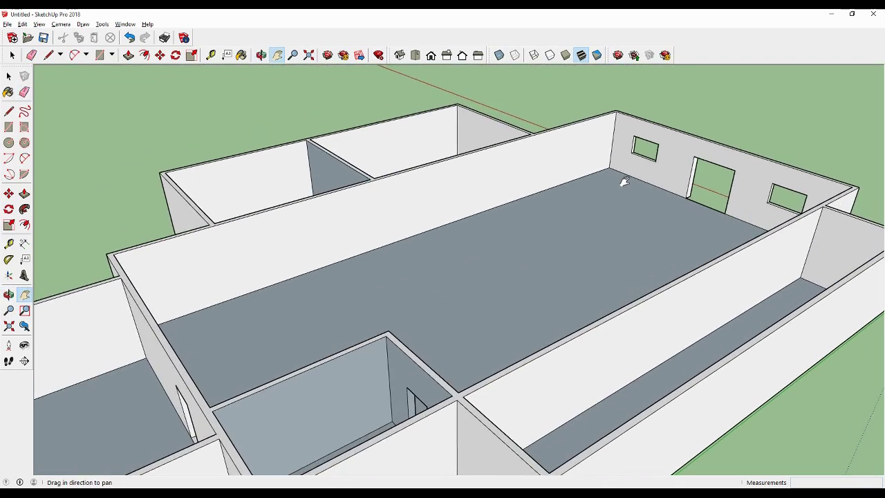
{"action": "key", "text": "o"}
{"action": "mouse_move", "coordinate": [672, 222]}
{"action": "left_mouse_down"}
{"action": "mouse_move", "coordinate": [332, 237]}
{"action": "mouse_move", "coordinate": [174, 200]}
{"action": "left_mouse_up"}
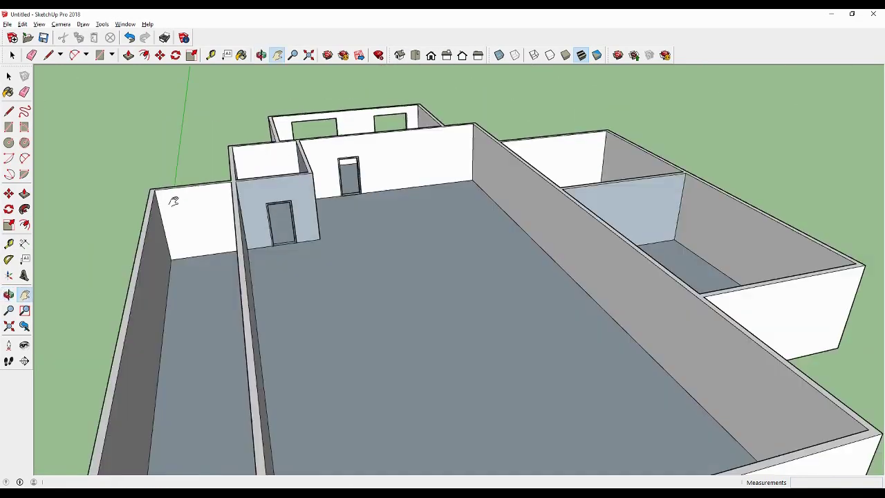
{"action": "key", "text": "h"}
{"action": "scroll", "coordinate": [429, 250], "scroll_direction": "down", "scroll_amount": 4}
{"action": "key", "text": "o"}
{"action": "mouse_move", "coordinate": [470, 281]}
{"action": "left_mouse_down"}
{"action": "mouse_move", "coordinate": [430, 245]}
{"action": "mouse_move", "coordinate": [318, 248]}
{"action": "mouse_move", "coordinate": [340, 274]}
{"action": "left_mouse_up"}
{"action": "key", "text": "h"}
{"action": "scroll", "coordinate": [550, 277], "scroll_direction": "up", "scroll_amount": 2}
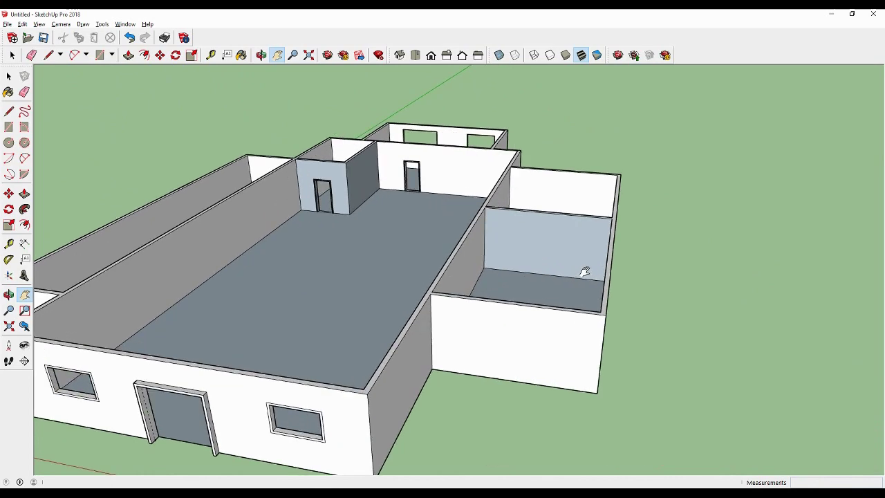
{"action": "scroll", "coordinate": [581, 270], "scroll_direction": "up", "scroll_amount": 1}
{"action": "scroll", "coordinate": [570, 270], "scroll_direction": "up", "scroll_amount": 2}
{"action": "scroll", "coordinate": [569, 271], "scroll_direction": "up", "scroll_amount": 1}
{"action": "scroll", "coordinate": [569, 271], "scroll_direction": "up", "scroll_amount": 1}
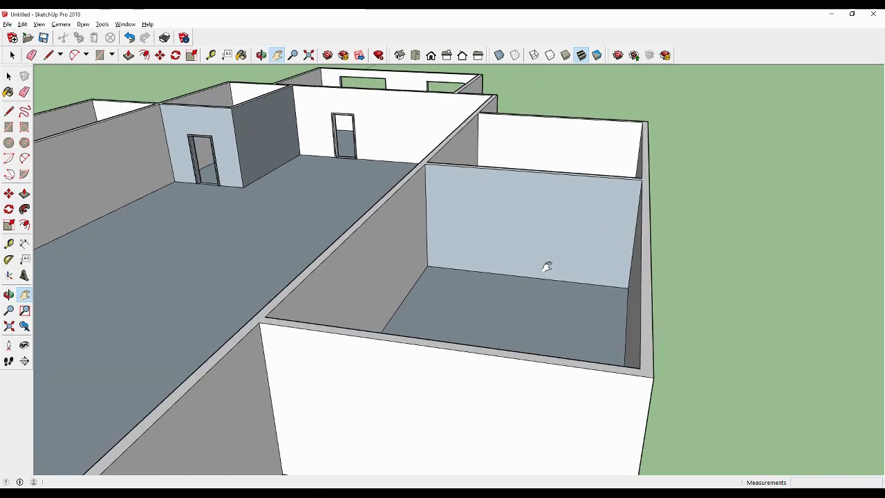
{"action": "scroll", "coordinate": [546, 265], "scroll_direction": "up", "scroll_amount": 1}
{"action": "key", "text": "o"}
{"action": "left_click_drag", "start_coordinate": [427, 231], "coordinate": [530, 233]}
{"action": "scroll", "coordinate": [529, 271], "scroll_direction": "up", "scroll_amount": 2}
{"action": "mouse_move", "coordinate": [529, 271]}
{"action": "left_mouse_down"}
{"action": "mouse_move", "coordinate": [500, 287]}
{"action": "mouse_move", "coordinate": [484, 249]}
{"action": "left_mouse_up"}
{"action": "scroll", "coordinate": [487, 264], "scroll_direction": "up", "scroll_amount": 1}
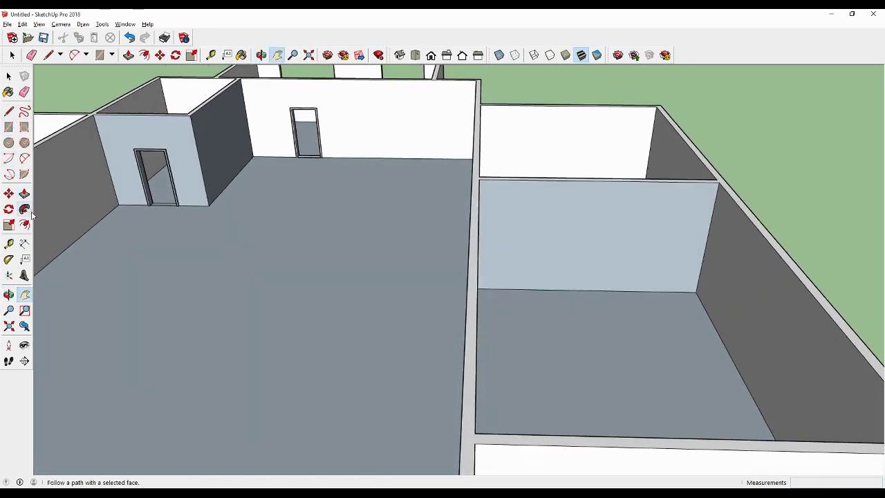
Mark a 7-foot guide on the light-blue wall and draw a door rectangle down to the floor.
{"action": "middle_click_drag", "start_coordinate": [277, 311], "coordinate": [484, 304]}
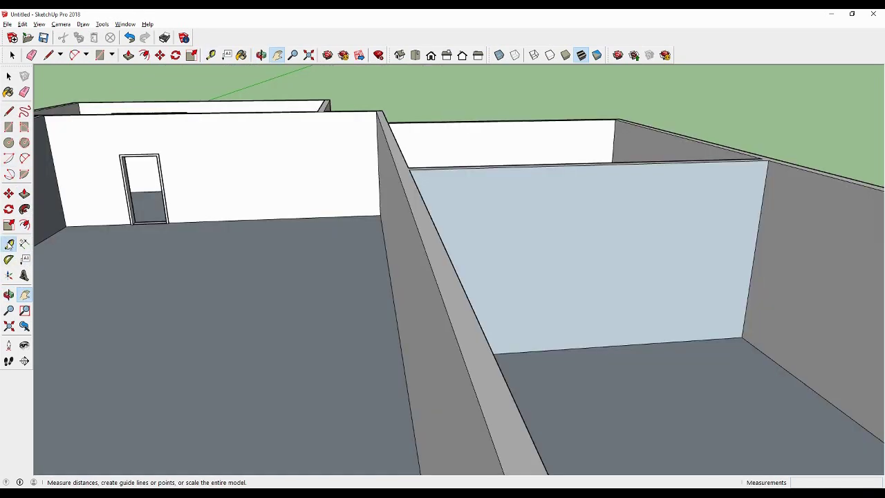
{"action": "left_click", "coordinate": [586, 346]}
{"action": "type", "text": "7'"}
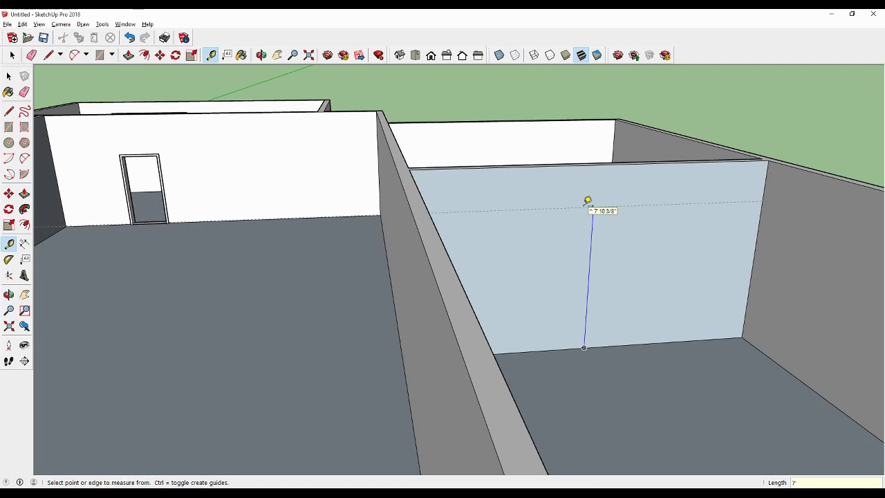
{"action": "key", "text": "Return"}
{"action": "middle_click_drag", "start_coordinate": [587, 201], "coordinate": [442, 216]}
{"action": "key", "text": "r"}
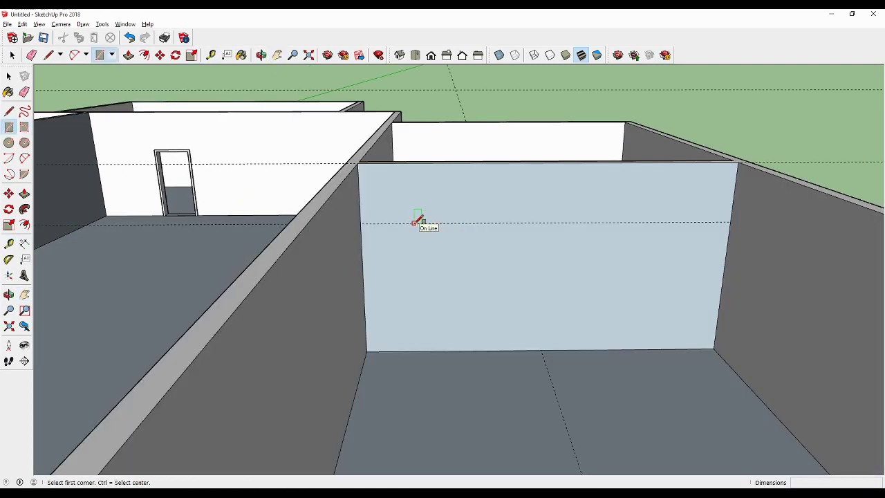
{"action": "left_click", "coordinate": [498, 349]}
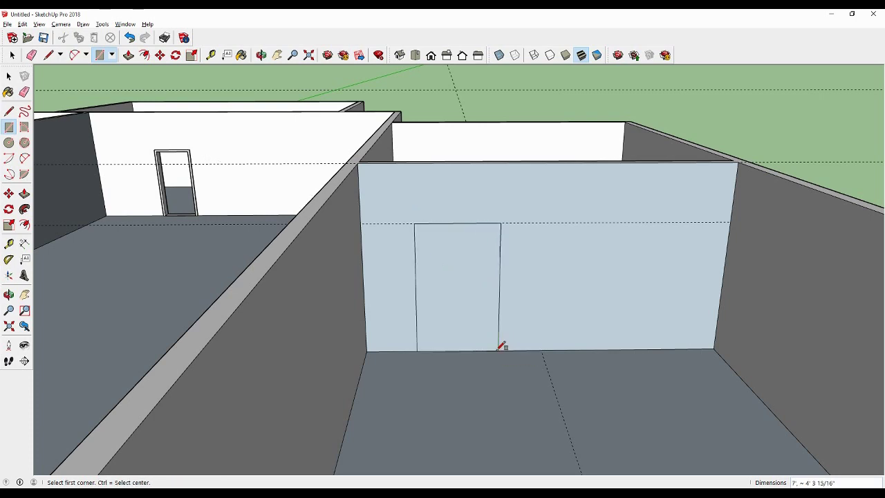
Offset the door outline inward to form a frame, then select the inner door face.
{"action": "left_click", "coordinate": [24, 225]}
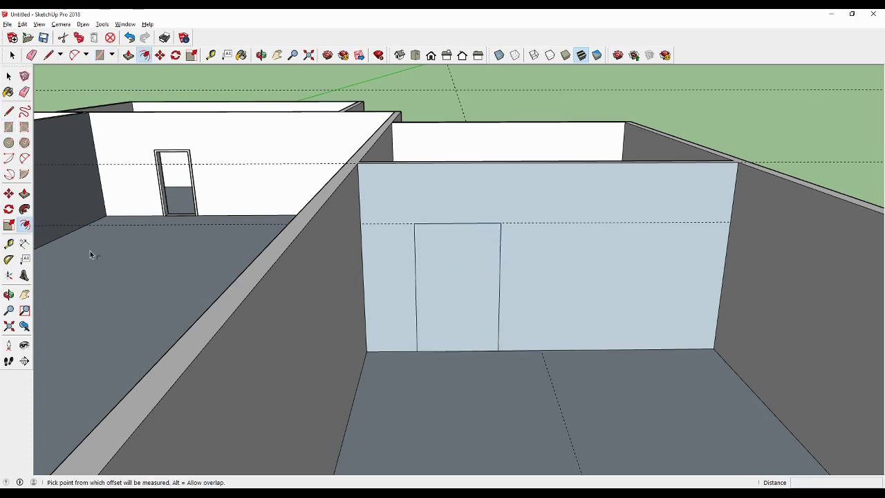
{"action": "left_click", "coordinate": [461, 277]}
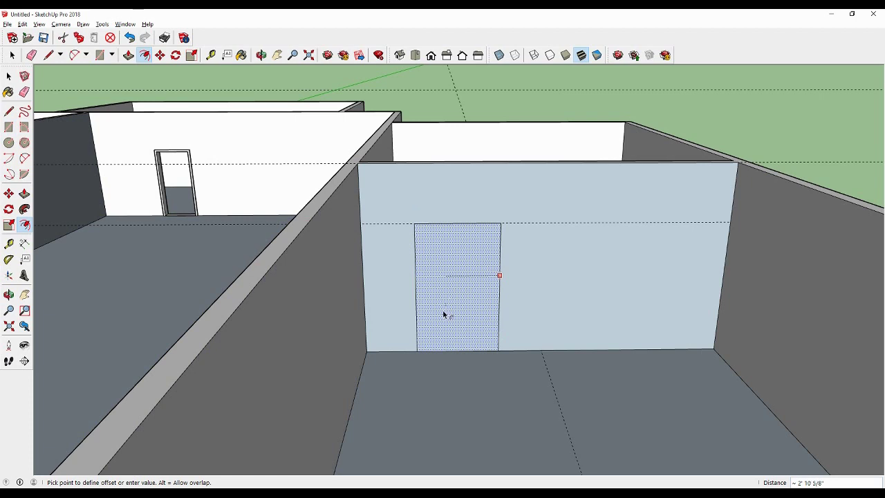
{"action": "left_click", "coordinate": [514, 232]}
{"action": "key", "text": "space"}
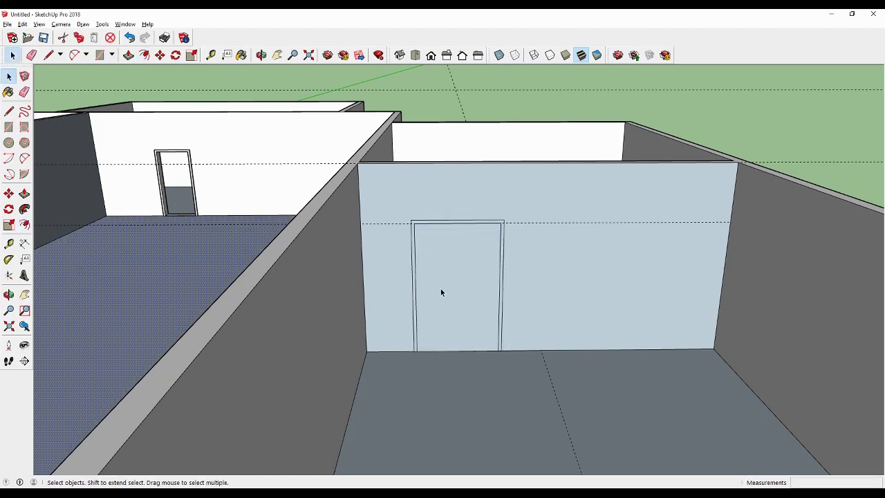
{"action": "left_click", "coordinate": [441, 293]}
Push the inner door face through the wall to open the doorway to the room behind.
{"action": "left_click", "coordinate": [24, 195]}
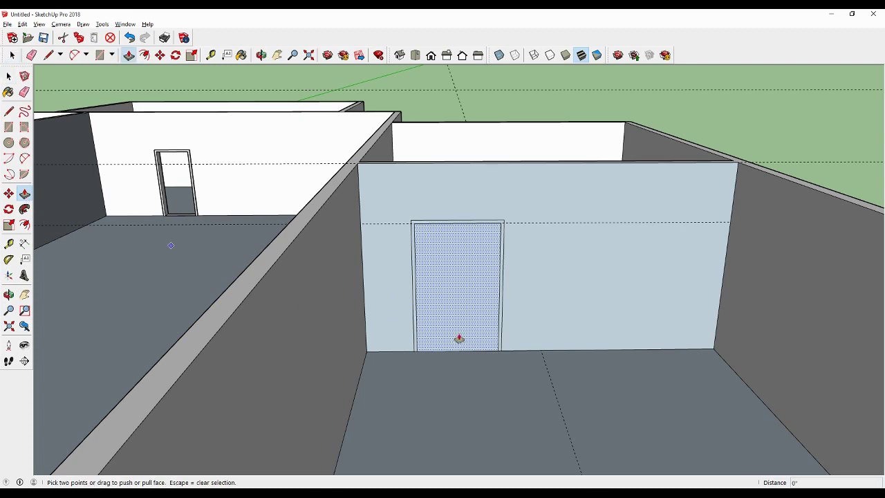
{"action": "left_click", "coordinate": [450, 330]}
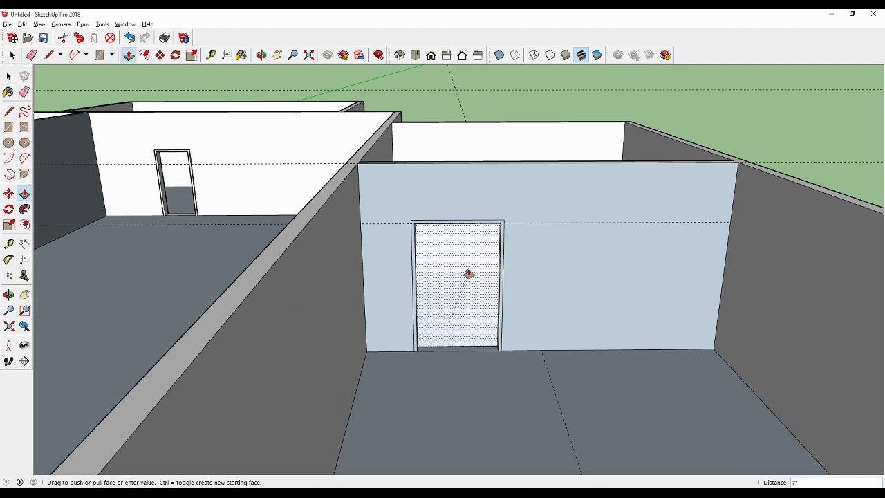
{"action": "left_click", "coordinate": [469, 273]}
{"action": "middle_click_drag", "start_coordinate": [503, 314], "coordinate": [452, 325]}
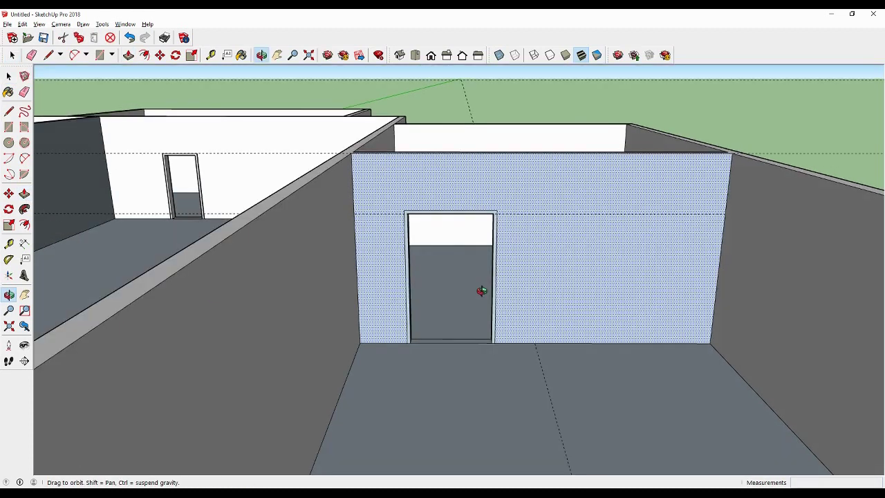
{"action": "middle_click_drag", "start_coordinate": [463, 359], "coordinate": [64, 178]}
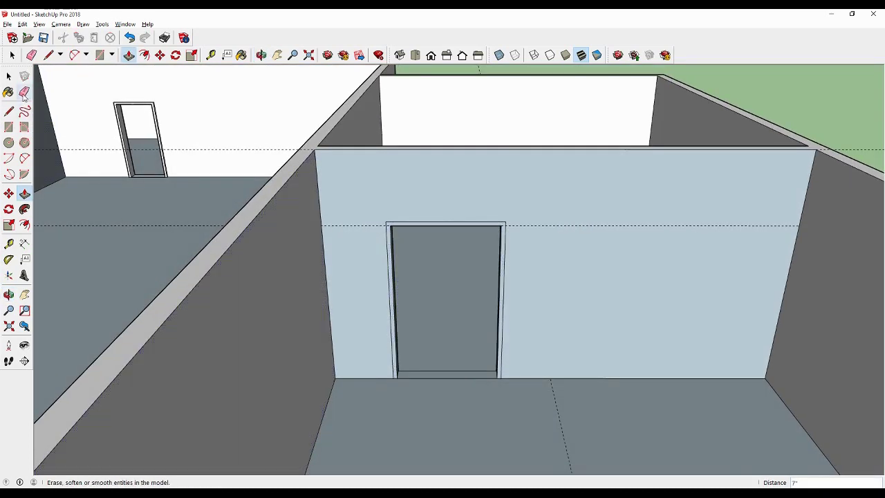
{"action": "left_click", "coordinate": [24, 94]}
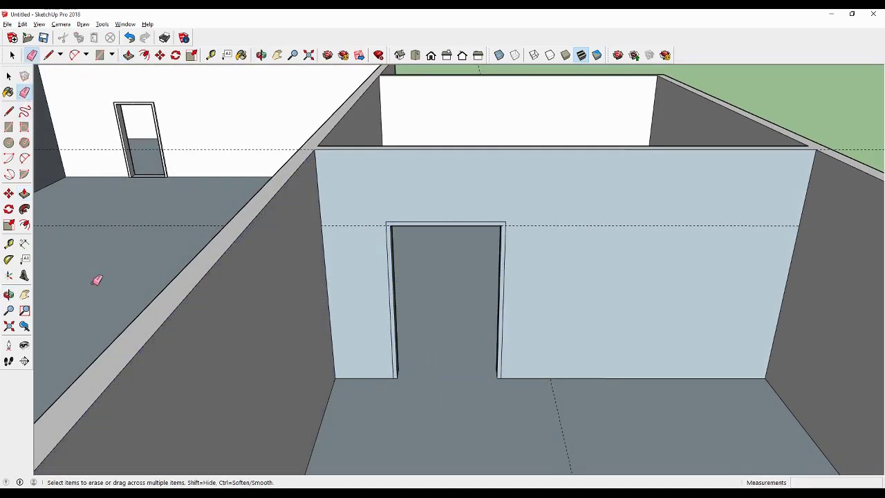
{"action": "mouse_move", "coordinate": [407, 289]}
{"action": "middle_mouse_down"}
{"action": "mouse_move", "coordinate": [342, 280]}
{"action": "mouse_move", "coordinate": [419, 292]}
{"action": "mouse_move", "coordinate": [421, 306]}
{"action": "mouse_move", "coordinate": [474, 306]}
{"action": "middle_mouse_up"}
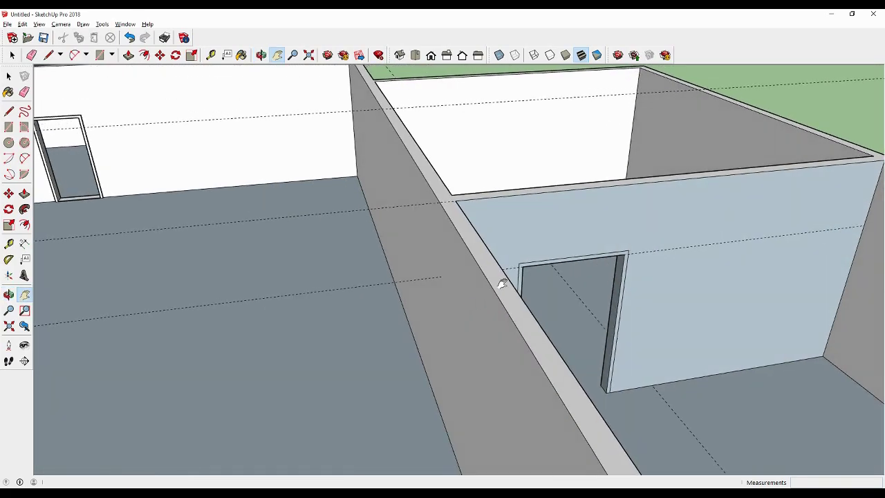
Move to the next room and draw the wall footprint rectangle from its floor corner.
{"action": "scroll", "coordinate": [500, 282], "scroll_direction": "down", "scroll_amount": 2}
{"action": "mouse_move", "coordinate": [509, 276]}
{"action": "middle_mouse_down", "text": "shift"}
{"action": "mouse_move", "coordinate": [532, 247]}
{"action": "mouse_move", "coordinate": [608, 277]}
{"action": "mouse_move", "coordinate": [549, 224]}
{"action": "mouse_move", "coordinate": [424, 237]}
{"action": "middle_mouse_up", "text": "shift"}
{"action": "scroll", "coordinate": [477, 251], "scroll_direction": "up", "scroll_amount": 3}
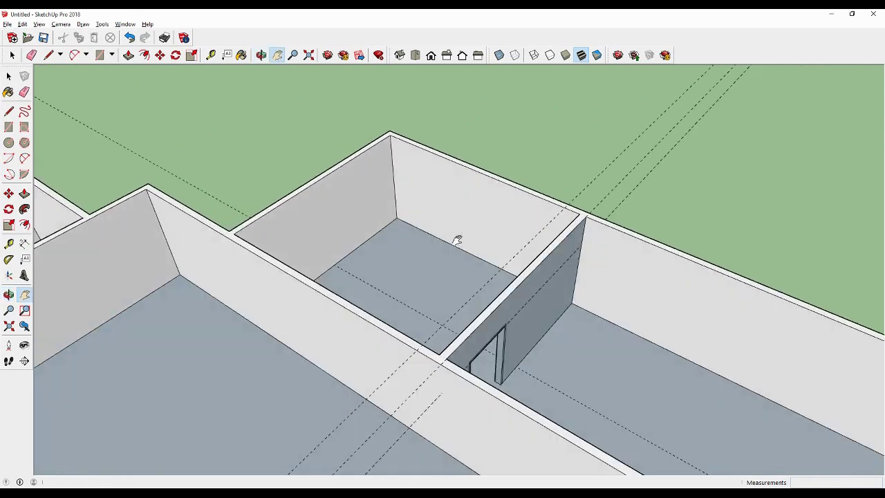
{"action": "scroll", "coordinate": [459, 237], "scroll_direction": "up", "scroll_amount": 2}
{"action": "scroll", "coordinate": [406, 227], "scroll_direction": "up", "scroll_amount": 2}
{"action": "left_click", "coordinate": [12, 128]}
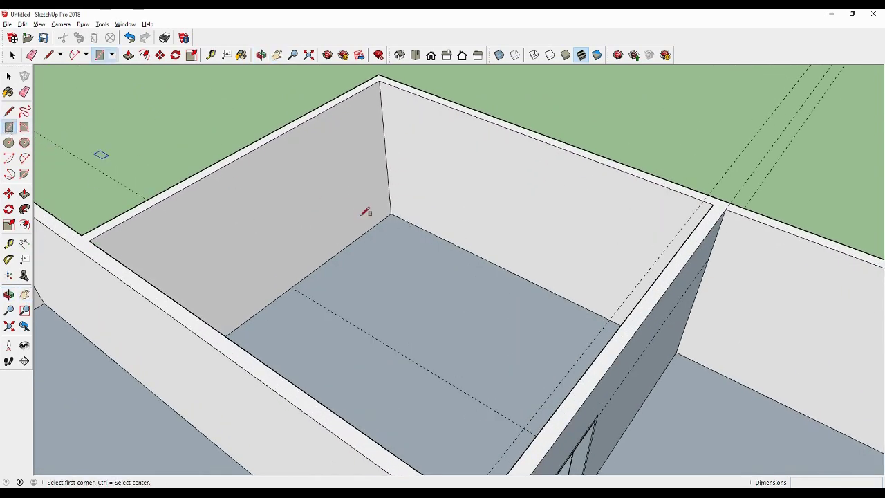
{"action": "left_click", "coordinate": [391, 213]}
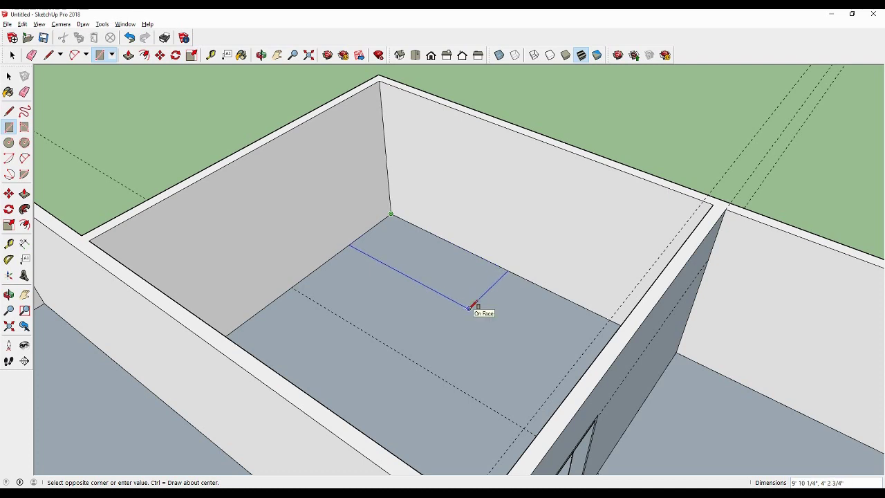
{"action": "left_click", "coordinate": [391, 213]}
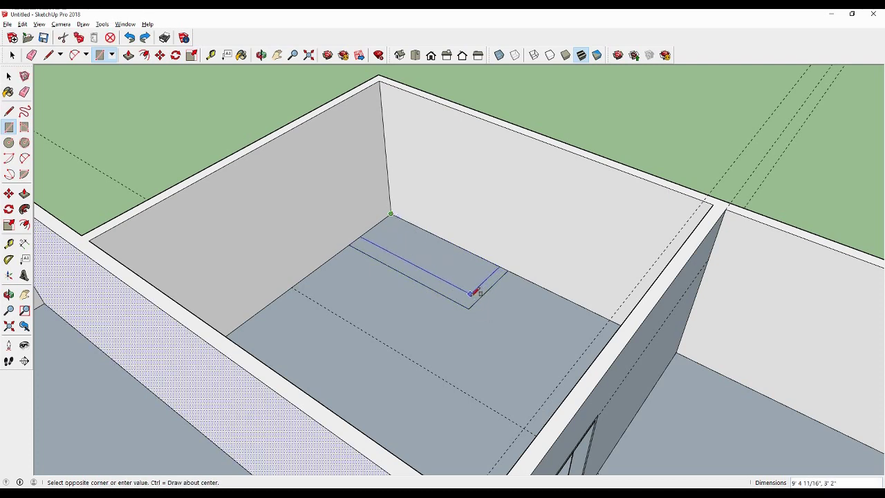
{"action": "left_click", "coordinate": [468, 298]}
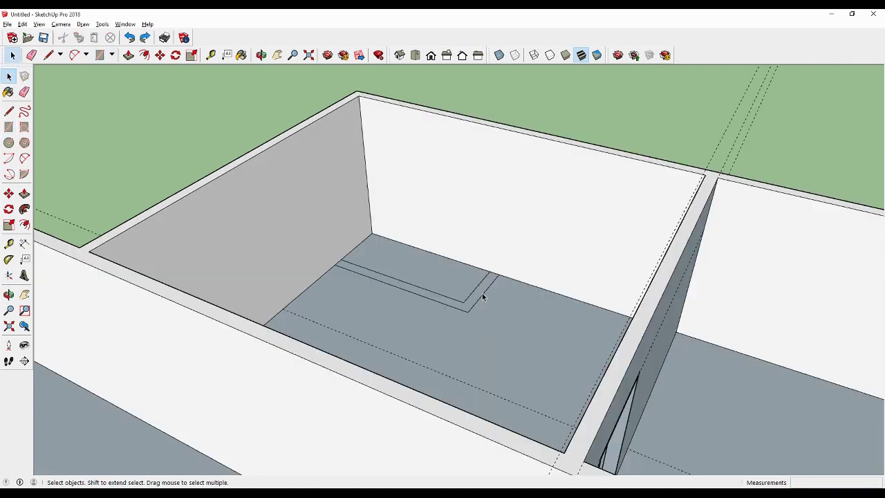
Raise the L-shaped footprint up to the height of the outer walls.
{"action": "left_click", "coordinate": [24, 193]}
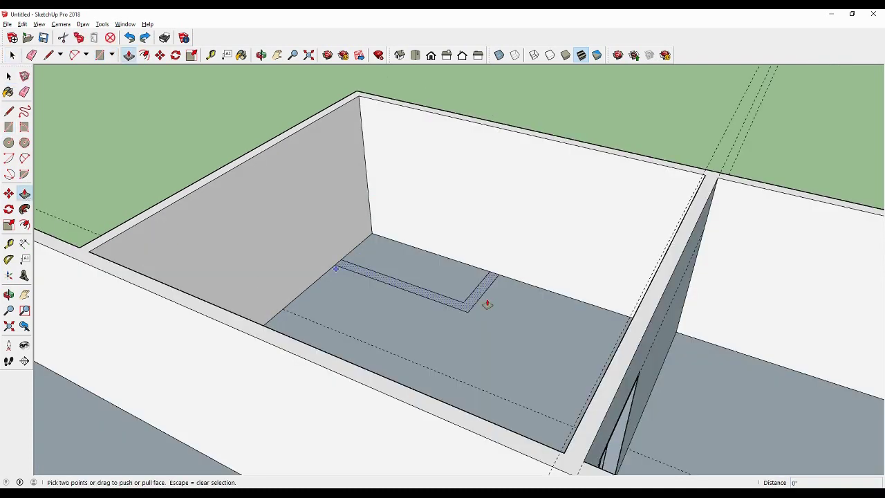
{"action": "left_click_drag", "start_coordinate": [480, 292], "coordinate": [588, 148]}
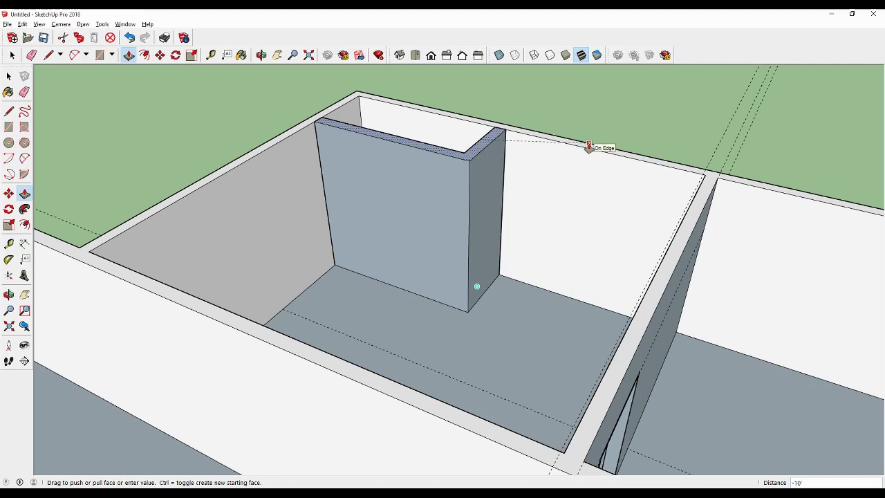
{"action": "mouse_move", "coordinate": [529, 158]}
{"action": "middle_mouse_down"}
{"action": "mouse_move", "coordinate": [503, 175]}
{"action": "mouse_move", "coordinate": [563, 203]}
{"action": "mouse_move", "coordinate": [361, 245]}
{"action": "middle_mouse_up"}
{"action": "key", "text": "r"}
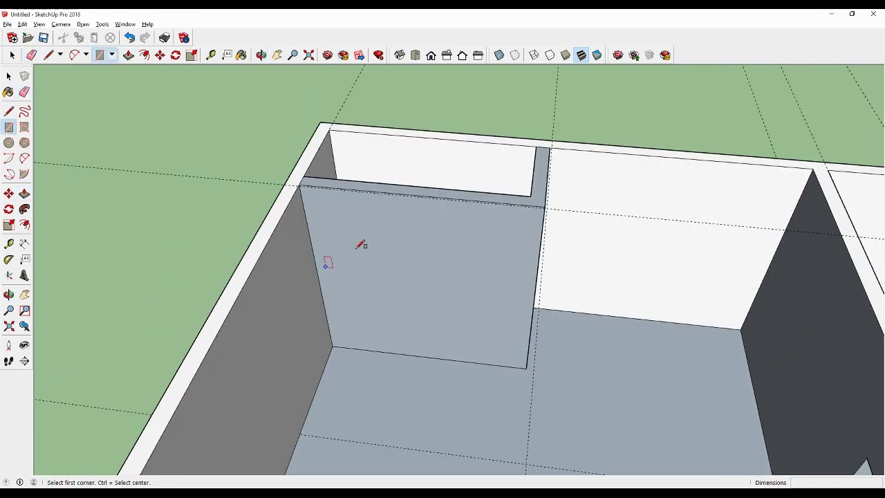
{"action": "left_click", "coordinate": [351, 237]}
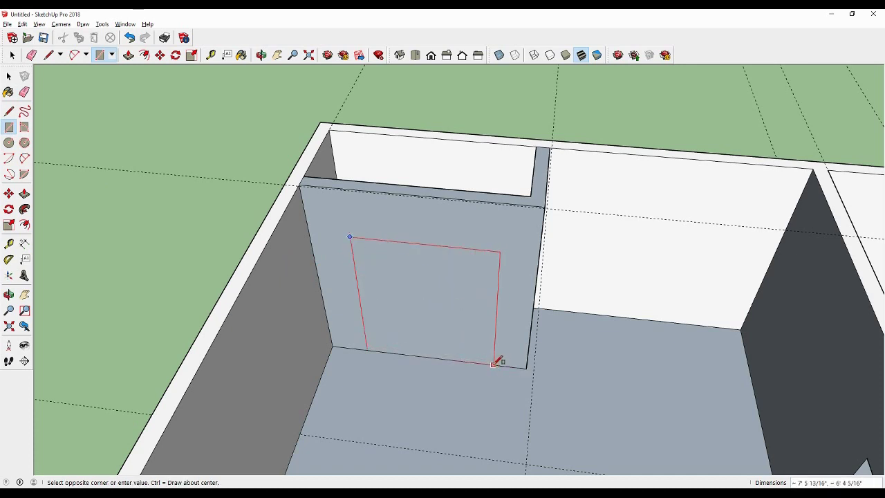
Finish the doorway rectangle at floor level and push it 7" through the new wall.
{"action": "left_click", "coordinate": [494, 363]}
{"action": "left_click", "coordinate": [24, 194]}
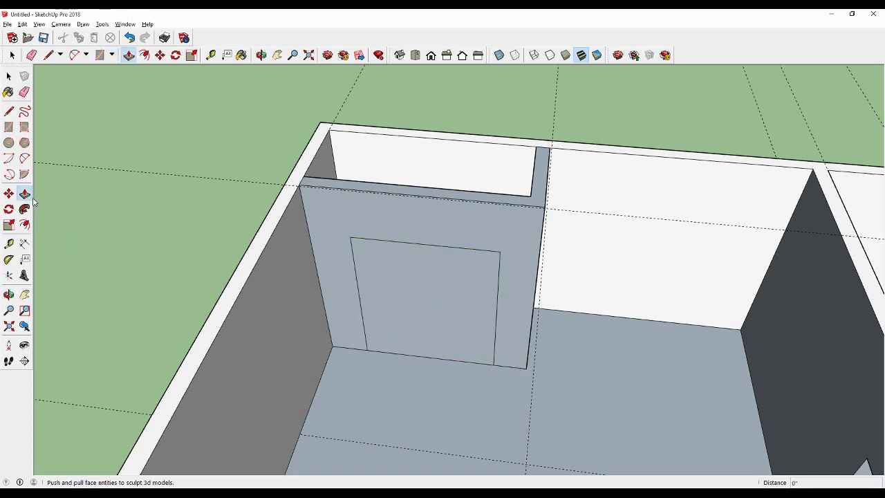
{"action": "left_click_drag", "start_coordinate": [408, 344], "coordinate": [427, 293]}
Mark a guide along the doorway's jamb edge with the Tape Measure.
{"action": "mouse_move", "coordinate": [449, 339]}
{"action": "middle_mouse_down"}
{"action": "mouse_move", "coordinate": [431, 289]}
{"action": "mouse_move", "coordinate": [304, 292]}
{"action": "mouse_move", "coordinate": [353, 302]}
{"action": "middle_mouse_up"}
{"action": "scroll", "coordinate": [353, 302], "scroll_direction": "up", "scroll_amount": 2}
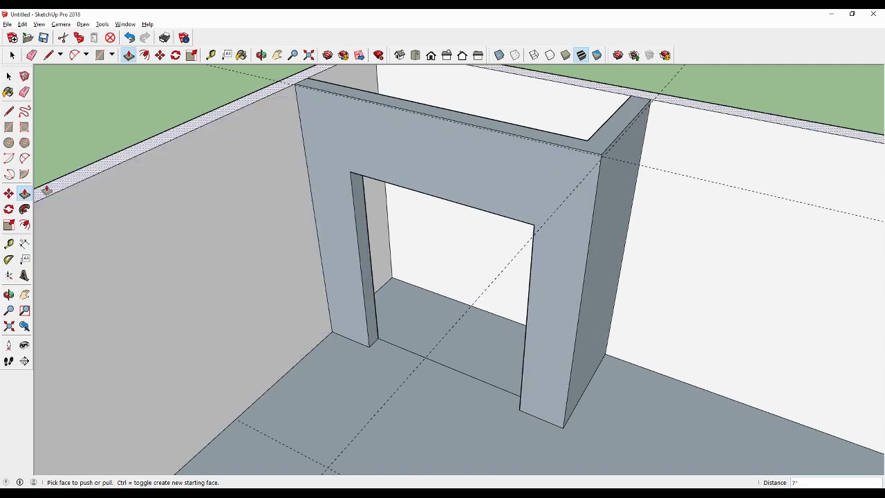
{"action": "left_click", "coordinate": [9, 246]}
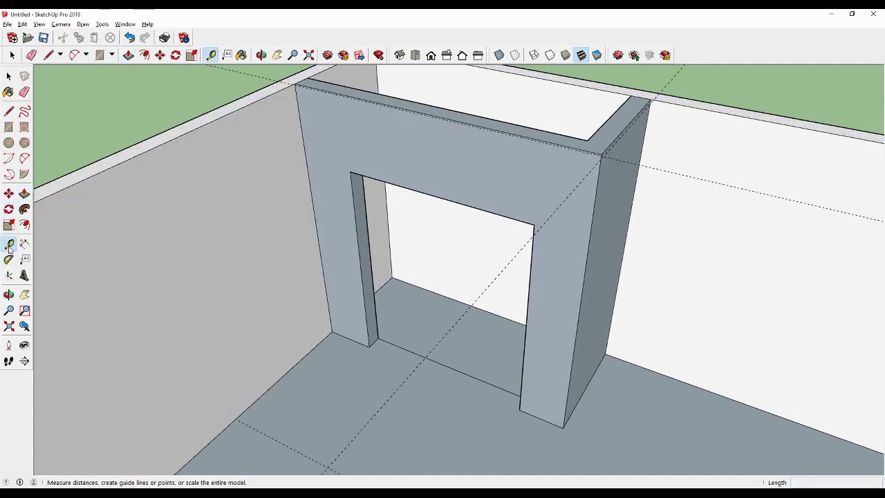
{"action": "left_click", "coordinate": [321, 247]}
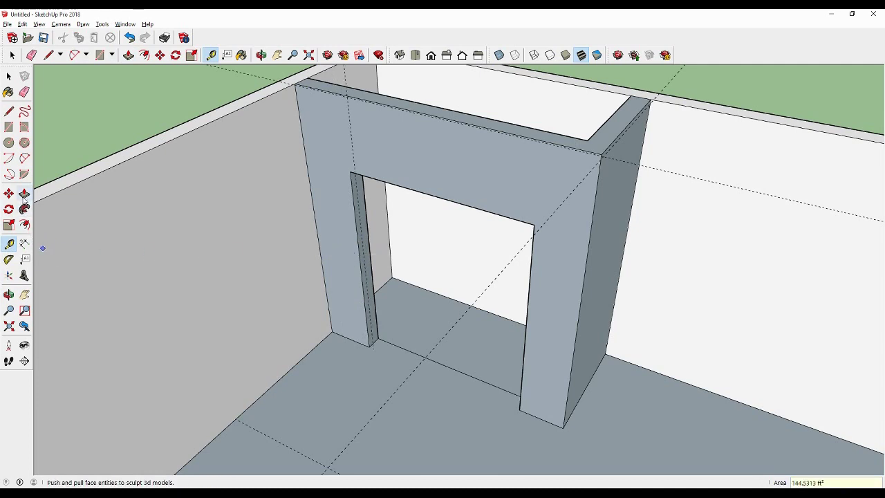
{"action": "left_click", "coordinate": [24, 194]}
Push the left jamb back to widen the doorway and measure from the right wall edge.
{"action": "scroll", "coordinate": [365, 248], "scroll_direction": "up", "scroll_amount": 3}
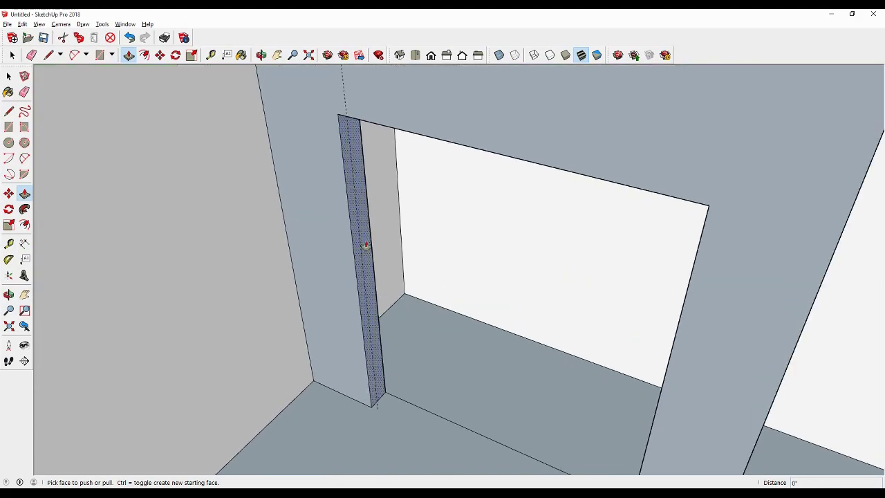
{"action": "left_click_drag", "start_coordinate": [365, 245], "coordinate": [362, 267]}
{"action": "scroll", "coordinate": [54, 281], "scroll_direction": "down", "scroll_amount": 2}
{"action": "scroll", "coordinate": [32, 290], "scroll_direction": "down", "scroll_amount": 1}
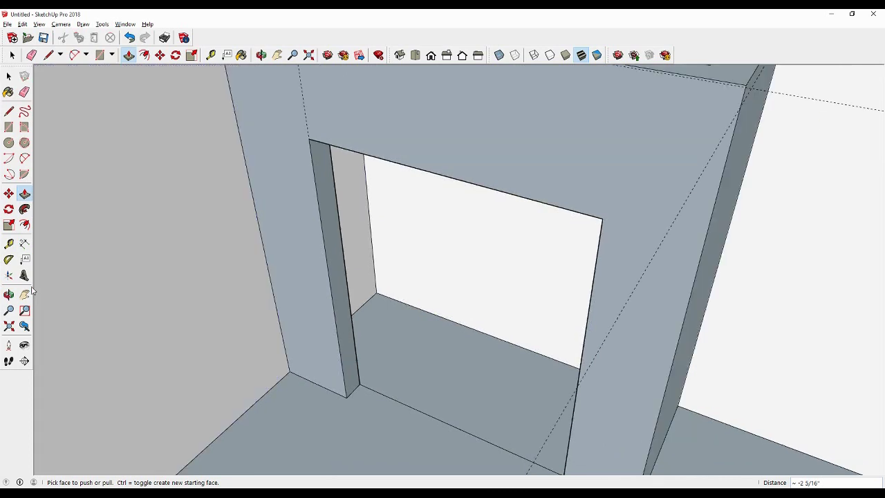
{"action": "left_click", "coordinate": [8, 244]}
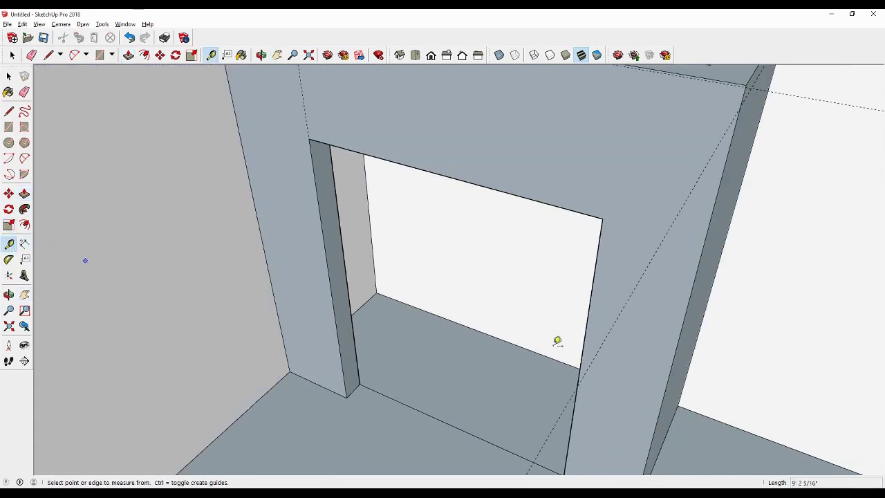
{"action": "left_click", "coordinate": [676, 352]}
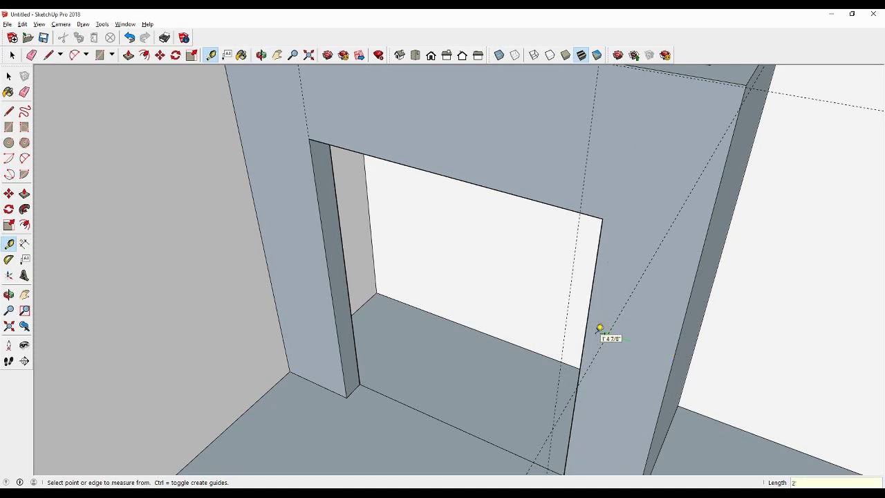
Push the right jamb face back into the wall to widen the opening further.
{"action": "middle_click_drag", "start_coordinate": [600, 328], "coordinate": [682, 352]}
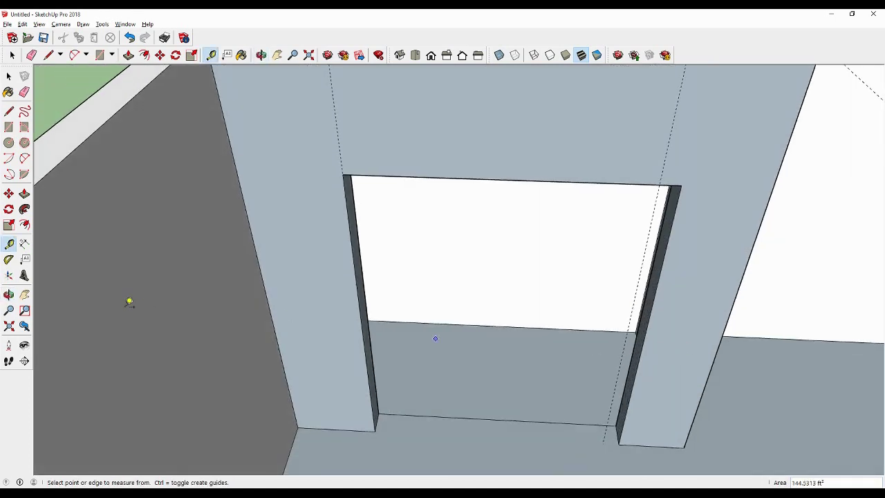
{"action": "scroll", "coordinate": [616, 339], "scroll_direction": "up", "scroll_amount": 3}
{"action": "left_click", "coordinate": [25, 193]}
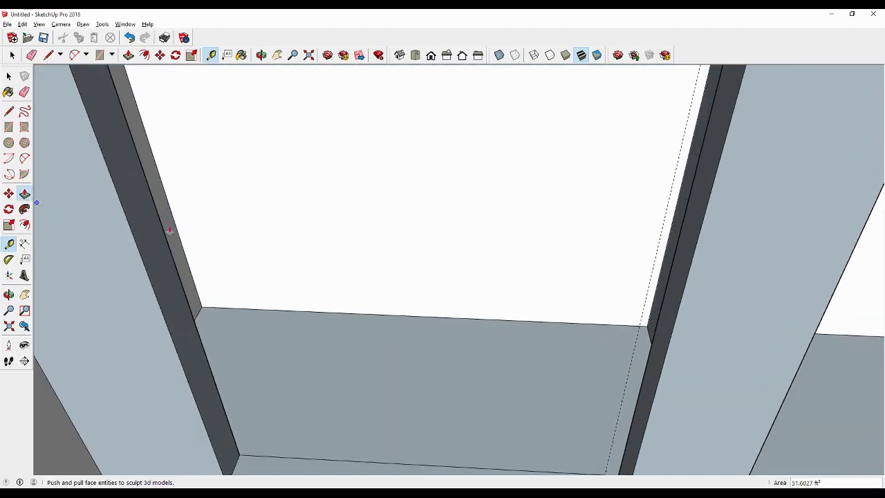
{"action": "left_click_drag", "start_coordinate": [671, 326], "coordinate": [641, 324]}
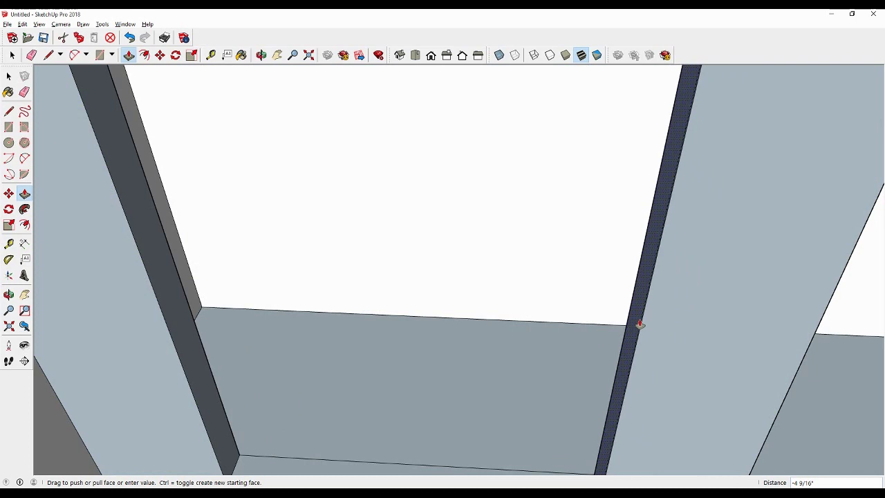
{"action": "middle_click_drag", "start_coordinate": [644, 323], "coordinate": [719, 328]}
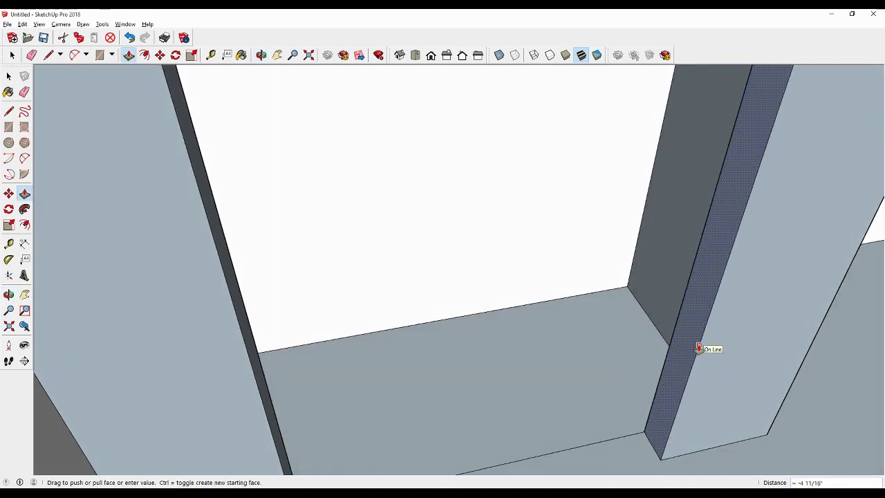
{"action": "left_click", "coordinate": [699, 349]}
{"action": "scroll", "coordinate": [699, 349], "scroll_direction": "down", "scroll_amount": 3}
{"action": "scroll", "coordinate": [696, 350], "scroll_direction": "down", "scroll_amount": 3}
Push the underside of the doorway header down 5" to lower the opening.
{"action": "scroll", "coordinate": [696, 355], "scroll_direction": "down", "scroll_amount": 1}
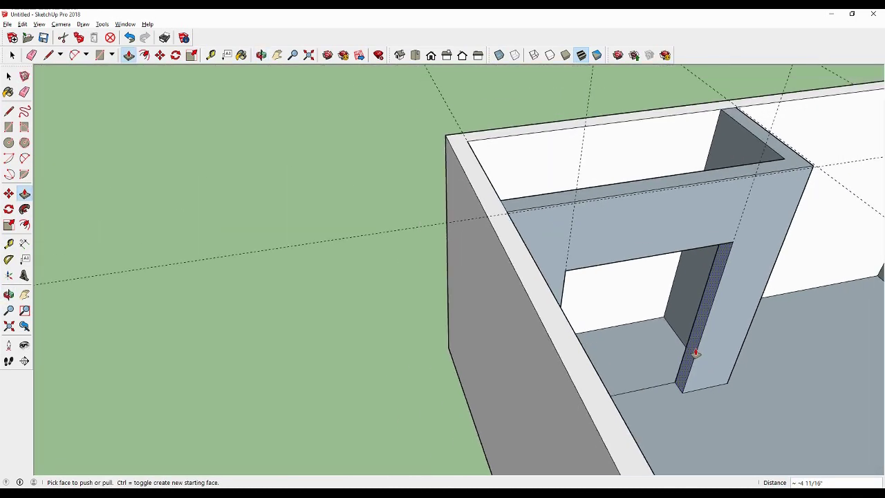
{"action": "mouse_move", "coordinate": [696, 356]}
{"action": "middle_mouse_down"}
{"action": "mouse_move", "coordinate": [615, 317]}
{"action": "mouse_move", "coordinate": [538, 300]}
{"action": "mouse_move", "coordinate": [521, 306]}
{"action": "middle_mouse_up"}
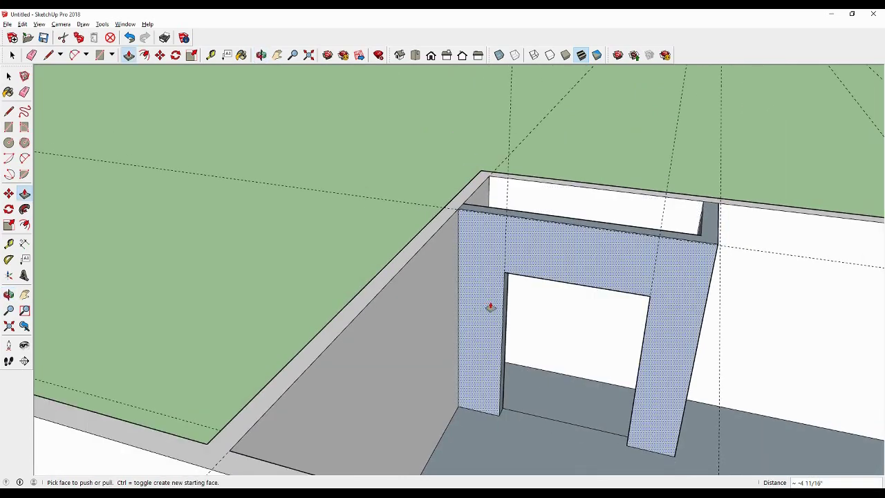
{"action": "scroll", "coordinate": [651, 339], "scroll_direction": "down", "scroll_amount": 3}
{"action": "mouse_move", "coordinate": [646, 312]}
{"action": "middle_mouse_down"}
{"action": "mouse_move", "coordinate": [570, 300]}
{"action": "mouse_move", "coordinate": [577, 308]}
{"action": "mouse_move", "coordinate": [555, 237]}
{"action": "mouse_move", "coordinate": [563, 247]}
{"action": "middle_mouse_up"}
{"action": "scroll", "coordinate": [585, 328], "scroll_direction": "up", "scroll_amount": 3}
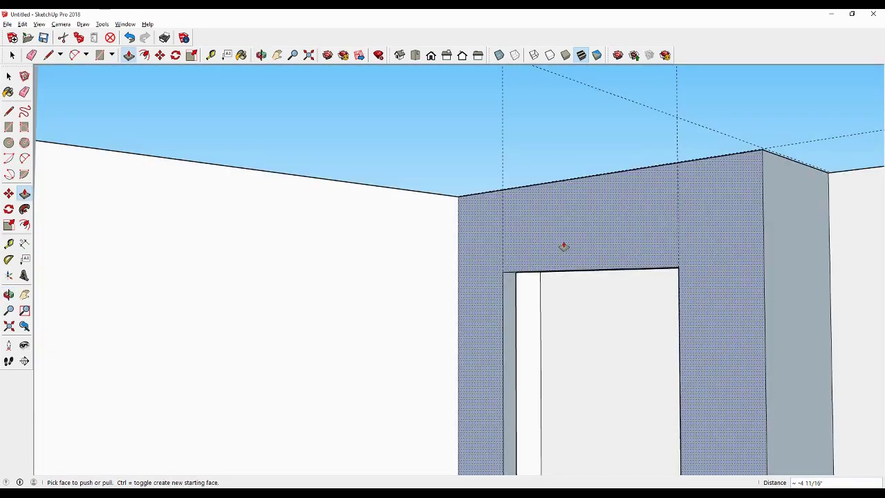
{"action": "mouse_move", "coordinate": [563, 283]}
{"action": "middle_mouse_down"}
{"action": "mouse_move", "coordinate": [537, 226]}
{"action": "mouse_move", "coordinate": [562, 258]}
{"action": "middle_mouse_up"}
{"action": "left_click", "coordinate": [561, 258]}
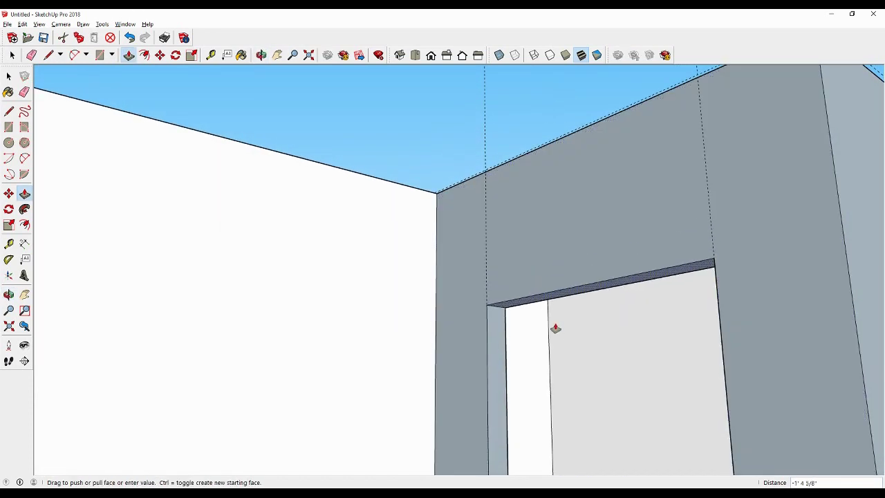
{"action": "left_click", "coordinate": [570, 276]}
Zoom out and orbit above to view the whole house.
{"action": "mouse_move", "coordinate": [570, 276]}
{"action": "middle_mouse_down"}
{"action": "mouse_move", "coordinate": [547, 257]}
{"action": "mouse_move", "coordinate": [669, 369]}
{"action": "mouse_move", "coordinate": [547, 307]}
{"action": "middle_mouse_up"}
{"action": "scroll", "coordinate": [542, 302], "scroll_direction": "down", "scroll_amount": 2}
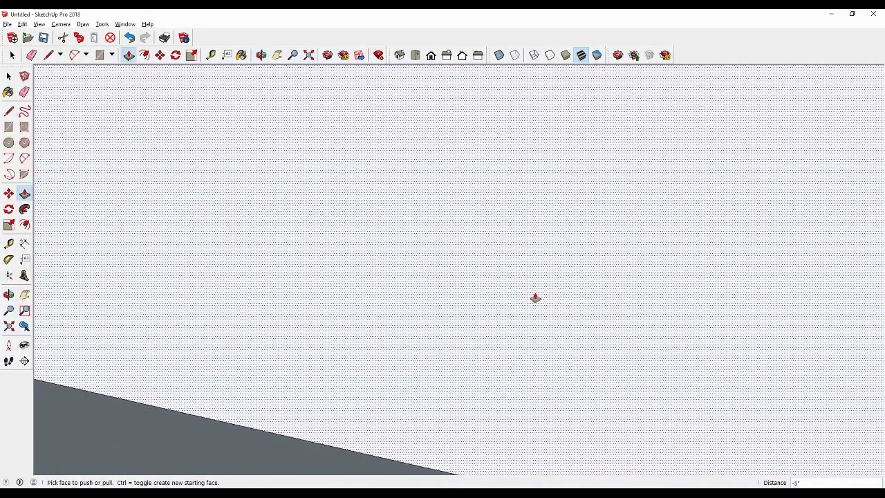
{"action": "scroll", "coordinate": [532, 299], "scroll_direction": "down", "scroll_amount": 2}
{"action": "scroll", "coordinate": [532, 300], "scroll_direction": "down", "scroll_amount": 3}
{"action": "scroll", "coordinate": [531, 300], "scroll_direction": "down", "scroll_amount": 5}
{"action": "middle_click_drag", "start_coordinate": [535, 277], "coordinate": [470, 340]}
{"action": "scroll", "coordinate": [554, 263], "scroll_direction": "up", "scroll_amount": 2}
{"action": "scroll", "coordinate": [553, 263], "scroll_direction": "up", "scroll_amount": 3}
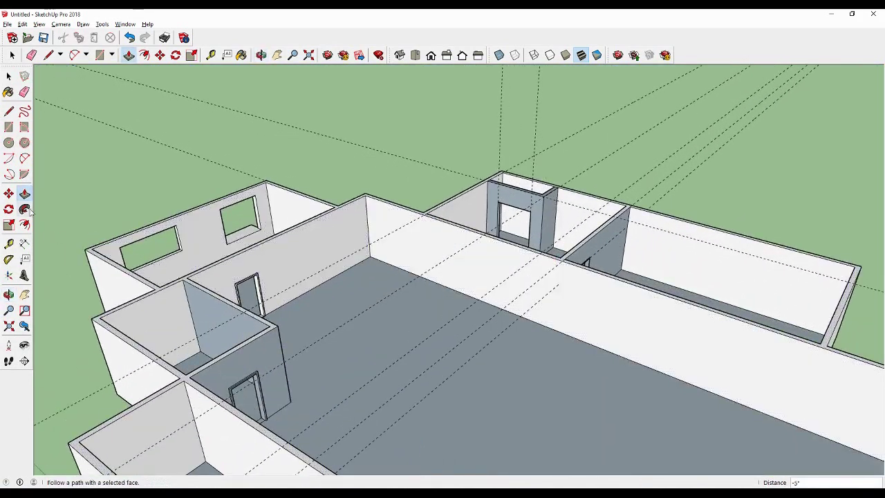
Check the Edit menu for guide deletion, then toggle View > Guides off and back on.
{"action": "key", "text": "e"}
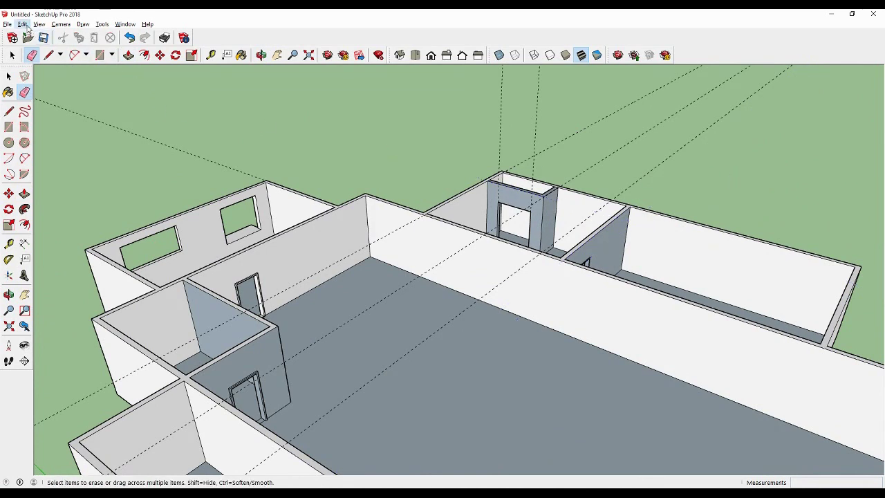
{"action": "left_click", "coordinate": [22, 24]}
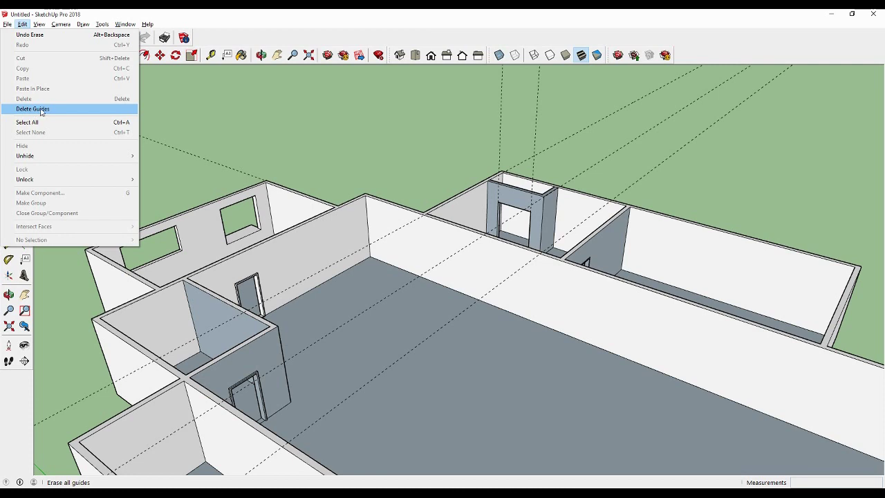
{"action": "left_click", "coordinate": [39, 24]}
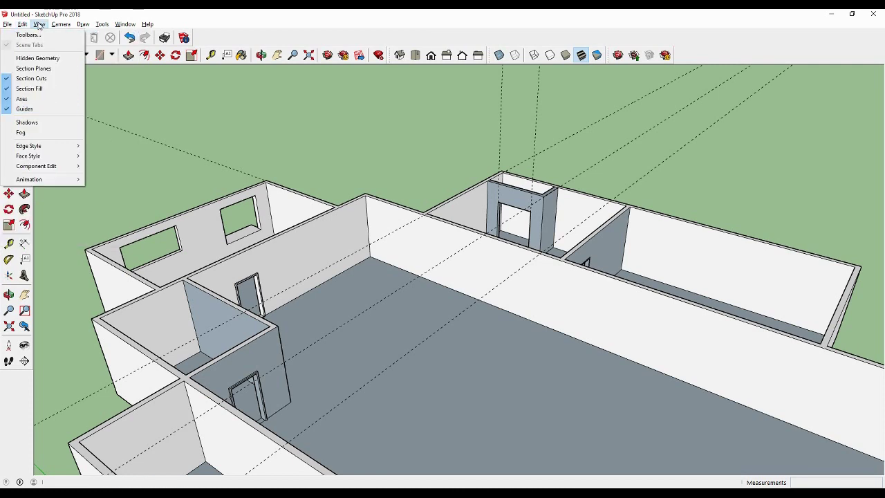
{"action": "left_click", "coordinate": [22, 108]}
{"action": "left_click", "coordinate": [24, 92]}
{"action": "middle_click_drag", "start_coordinate": [213, 241], "coordinate": [99, 83]}
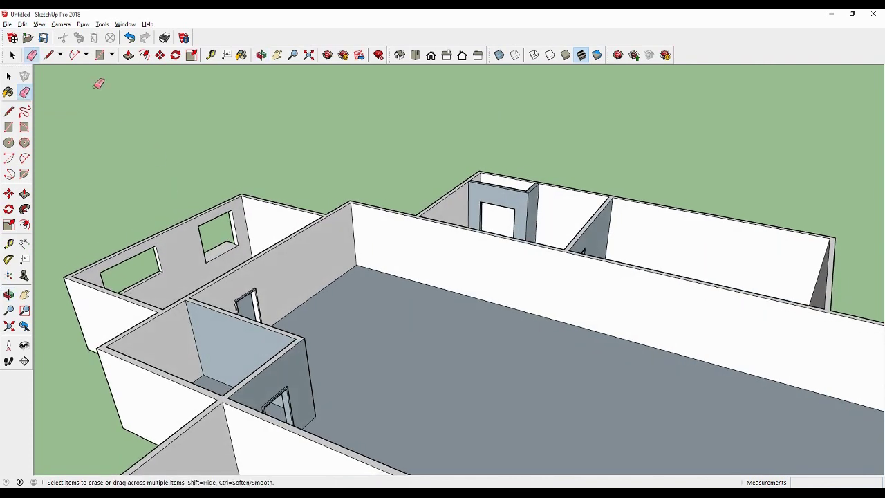
{"action": "left_click", "coordinate": [39, 24]}
{"action": "left_click", "coordinate": [23, 108]}
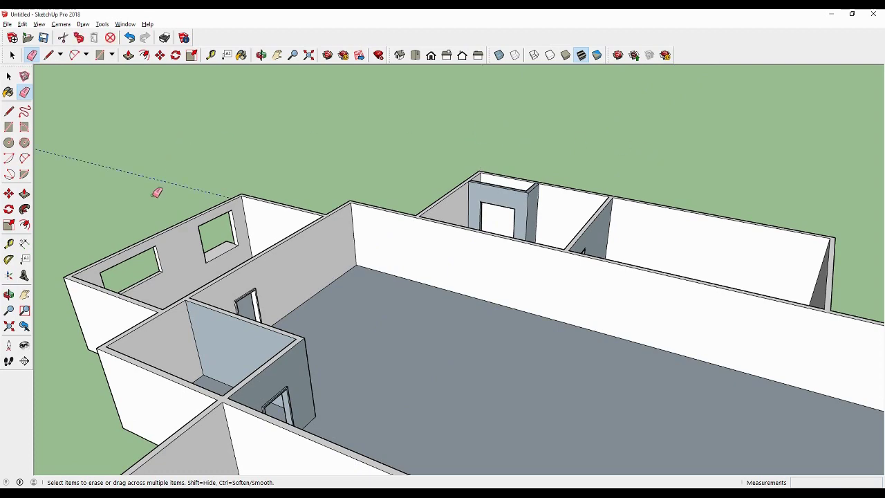
{"action": "left_click", "coordinate": [25, 294]}
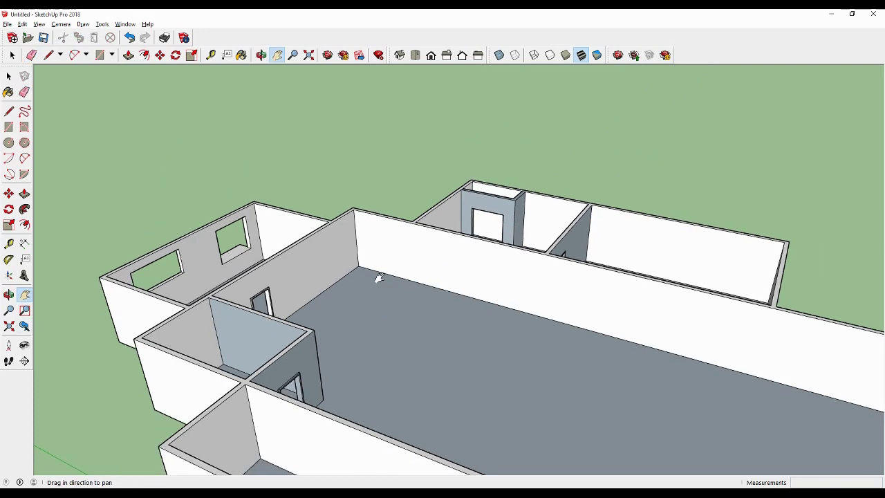
{"action": "mouse_move", "coordinate": [415, 305]}
{"action": "middle_mouse_down"}
{"action": "mouse_move", "coordinate": [444, 319]}
{"action": "mouse_move", "coordinate": [502, 256]}
{"action": "mouse_move", "coordinate": [407, 263]}
{"action": "mouse_move", "coordinate": [435, 278]}
{"action": "mouse_move", "coordinate": [395, 282]}
{"action": "mouse_move", "coordinate": [452, 277]}
{"action": "mouse_move", "coordinate": [650, 297]}
{"action": "mouse_move", "coordinate": [643, 297]}
{"action": "middle_mouse_up"}
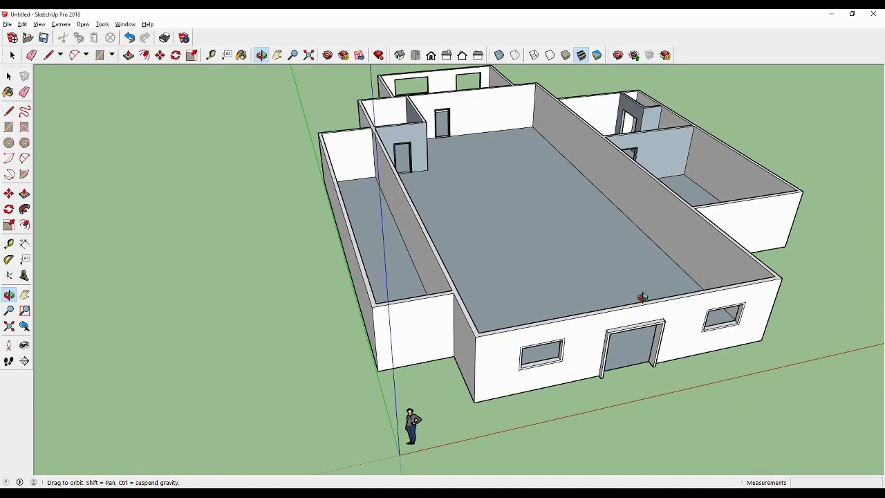
{"action": "scroll", "coordinate": [485, 208], "scroll_direction": "up", "scroll_amount": 3}
{"action": "mouse_move", "coordinate": [493, 201]}
{"action": "middle_mouse_down"}
{"action": "mouse_move", "coordinate": [549, 283]}
{"action": "mouse_move", "coordinate": [469, 305]}
{"action": "mouse_move", "coordinate": [298, 303]}
{"action": "middle_mouse_up"}
{"action": "key", "text": "h"}
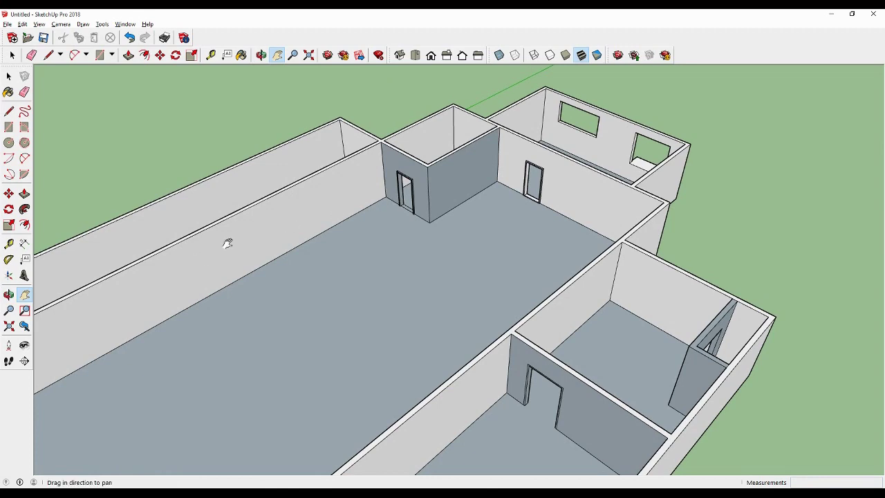
{"action": "mouse_move", "coordinate": [228, 244]}
{"action": "middle_mouse_down"}
{"action": "mouse_move", "coordinate": [308, 233]}
{"action": "mouse_move", "coordinate": [514, 277]}
{"action": "mouse_move", "coordinate": [661, 265]}
{"action": "middle_mouse_up"}
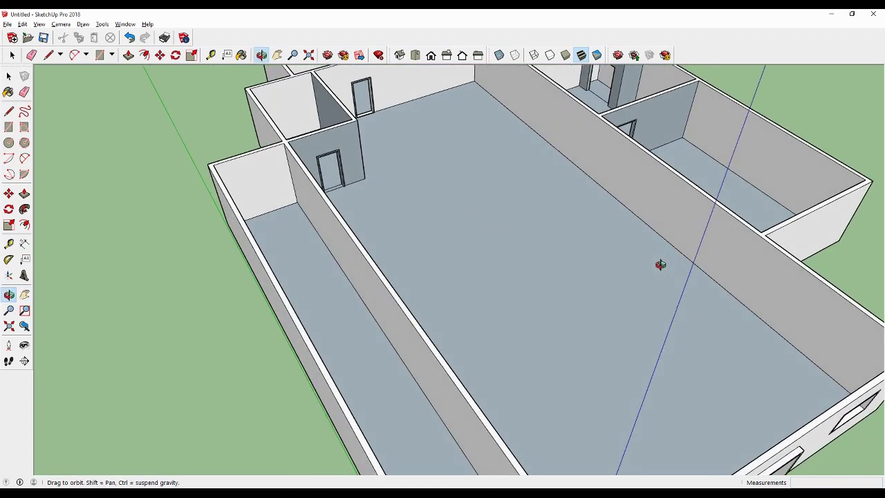
Draw a floor rectangle from the back wall corner plus an inset one leaving a thin strip.
{"action": "left_click", "coordinate": [8, 126]}
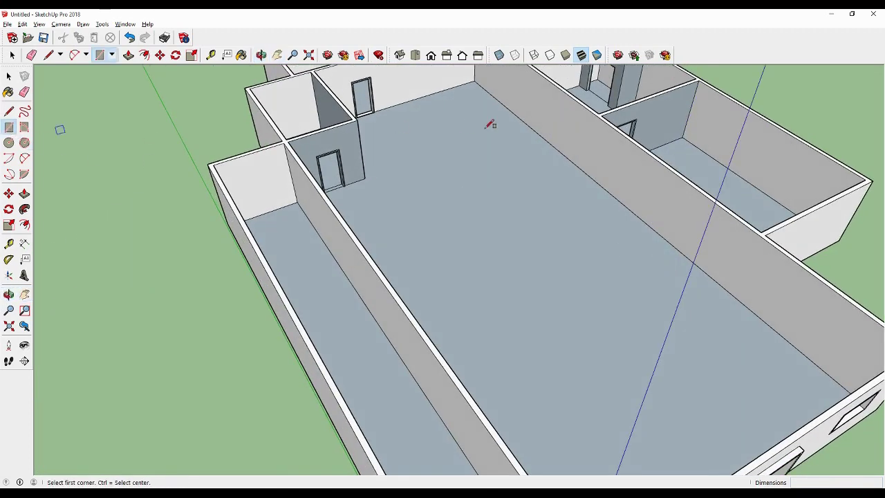
{"action": "left_click", "coordinate": [475, 81]}
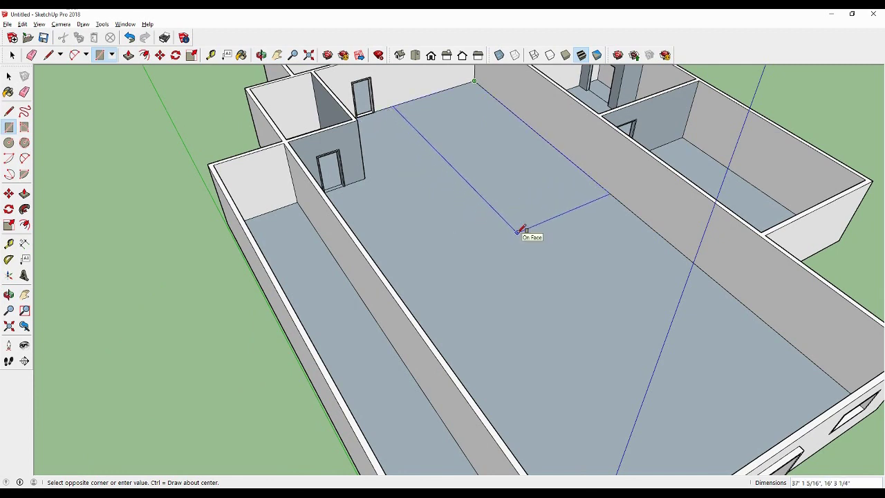
{"action": "left_click", "coordinate": [519, 231]}
{"action": "left_click", "coordinate": [519, 226]}
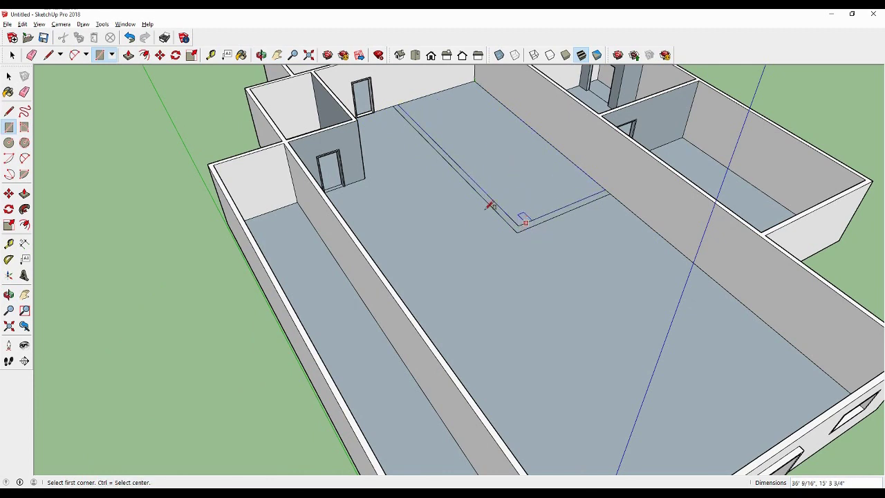
Raise the thin L-shaped strip 10' to match the existing wall height.
{"action": "left_click", "coordinate": [25, 193]}
{"action": "left_click", "coordinate": [597, 201]}
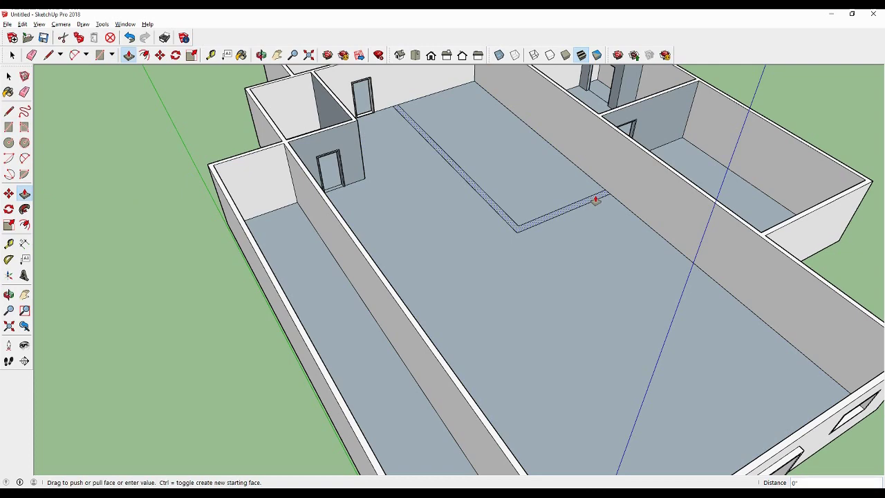
{"action": "left_click", "coordinate": [670, 168]}
{"action": "middle_click_drag", "start_coordinate": [530, 198], "coordinate": [654, 213]}
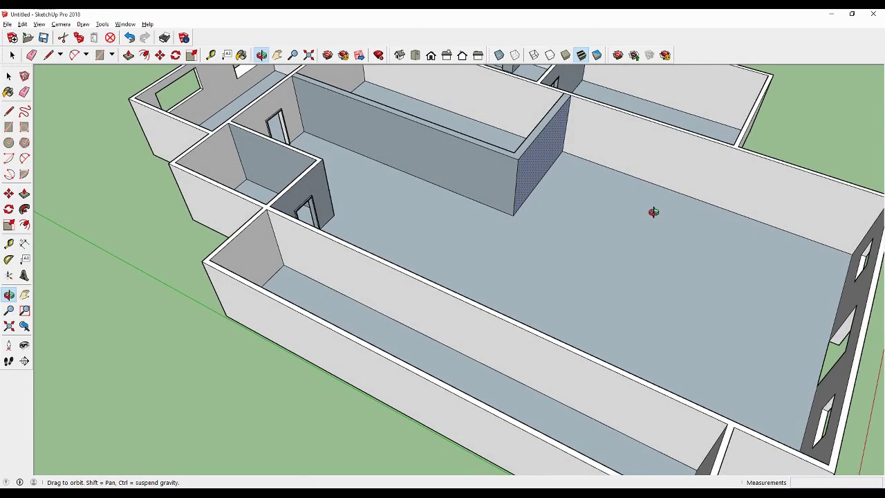
{"action": "key", "text": "p"}
{"action": "scroll", "coordinate": [533, 148], "scroll_direction": "up", "scroll_amount": 3}
{"action": "scroll", "coordinate": [506, 148], "scroll_direction": "up", "scroll_amount": 3}
Place a guide 7" from the new wall's corner and push its end face back 5 3/4".
{"action": "scroll", "coordinate": [535, 188], "scroll_direction": "up", "scroll_amount": 2}
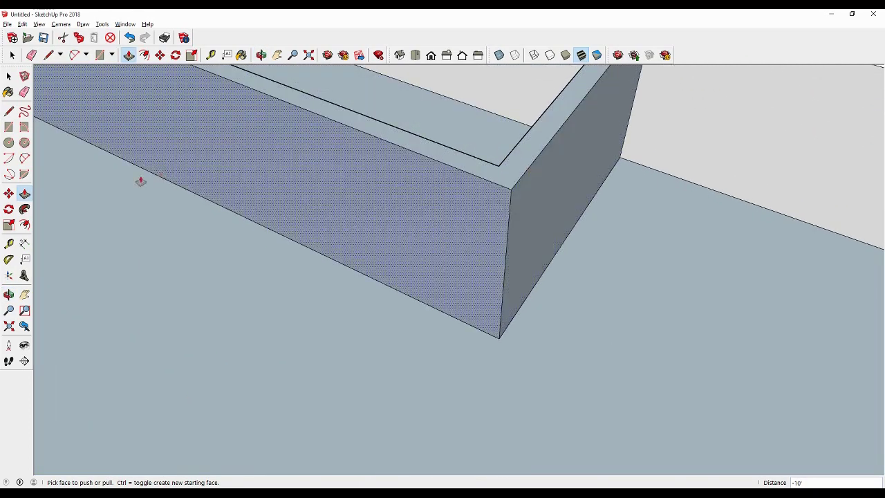
{"action": "left_click", "coordinate": [9, 244]}
{"action": "left_click", "coordinate": [517, 147]}
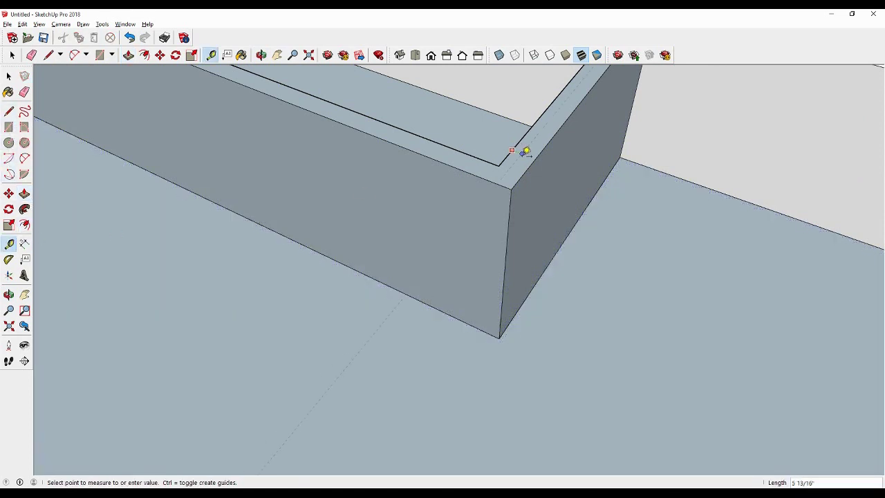
{"action": "key", "text": "Return"}
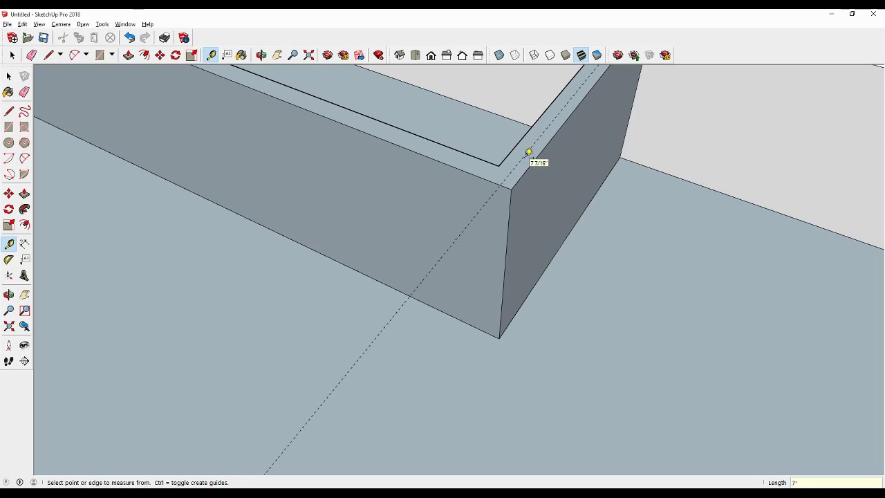
{"action": "left_click", "coordinate": [24, 193]}
{"action": "left_click", "coordinate": [534, 202]}
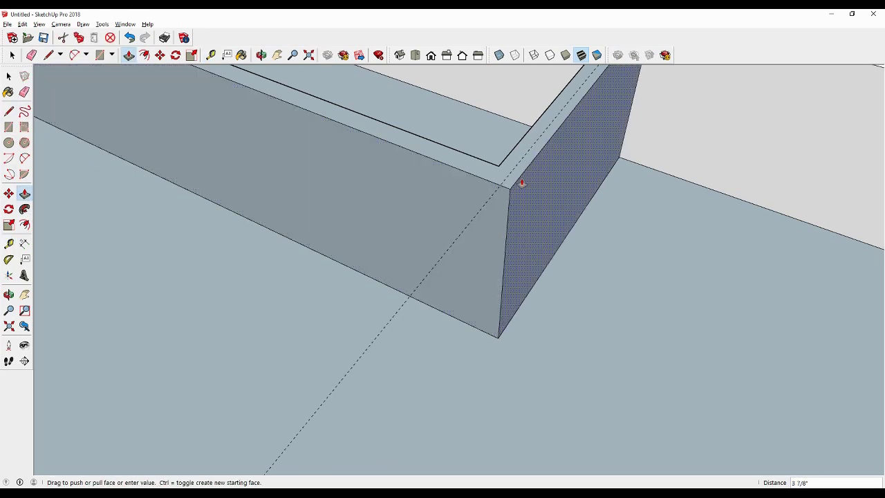
{"action": "left_click", "coordinate": [483, 202]}
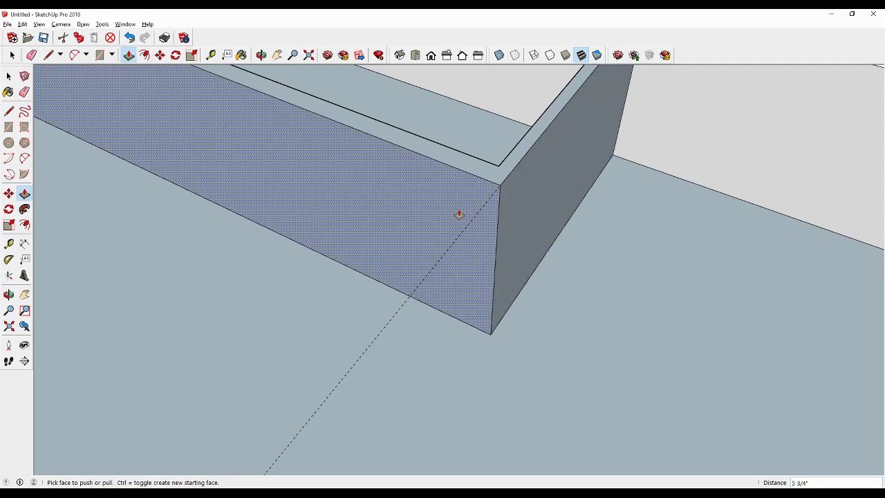
Add a guide from the wall's top edge and push the wall's long side face inward.
{"action": "left_click", "coordinate": [8, 244]}
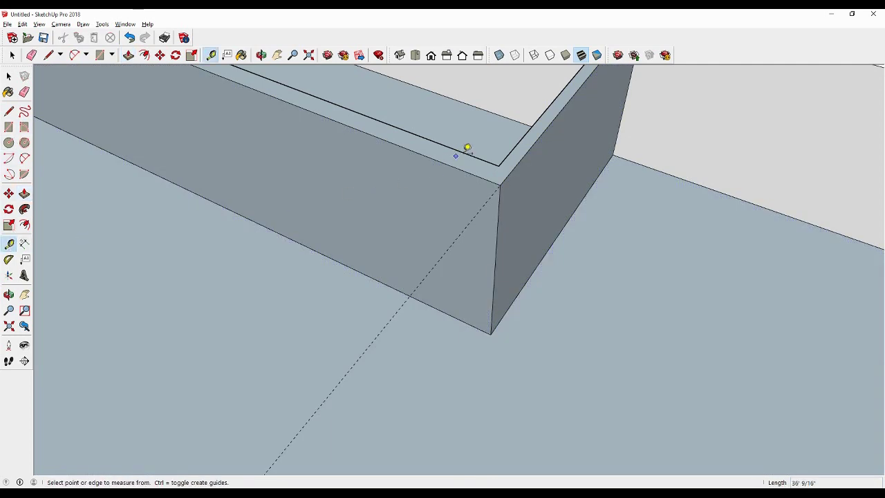
{"action": "left_click", "coordinate": [465, 151]}
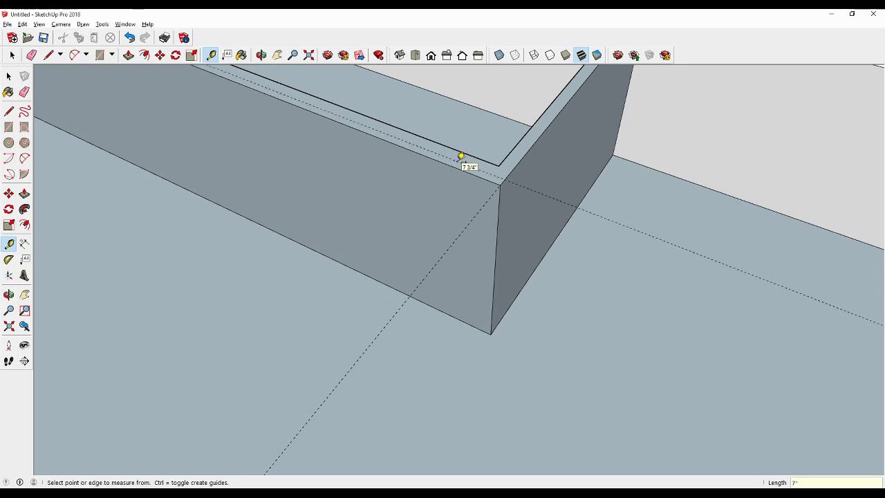
{"action": "left_click", "coordinate": [24, 194]}
{"action": "left_click_drag", "start_coordinate": [312, 186], "coordinate": [486, 171]}
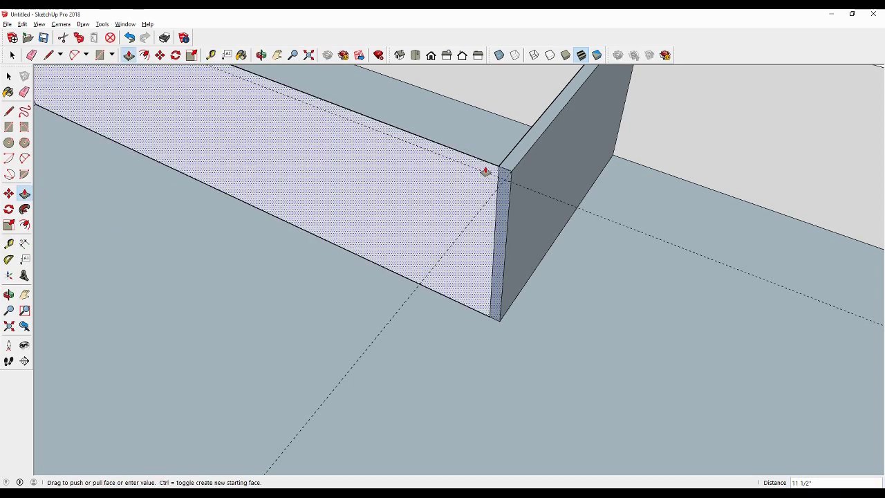
{"action": "left_click", "coordinate": [546, 193]}
{"action": "left_click", "coordinate": [542, 199]}
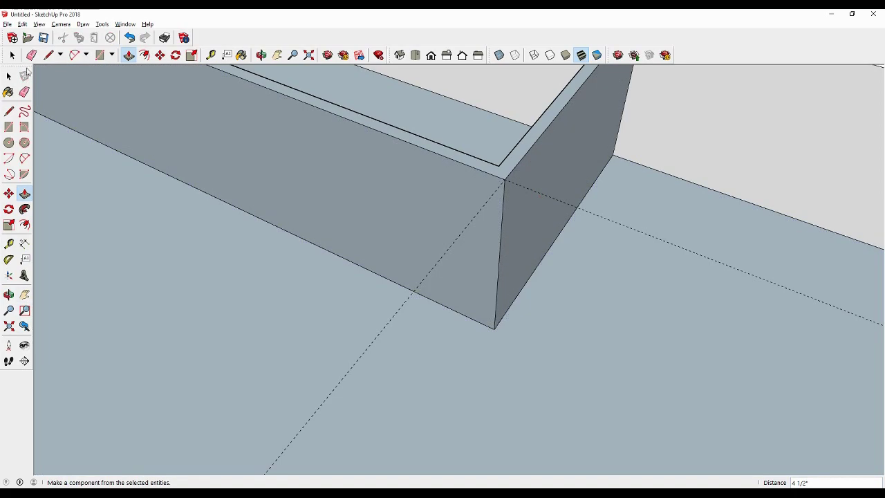
Erase the leftover guide lines near the partition corner and zoom out.
{"action": "left_click", "coordinate": [31, 55]}
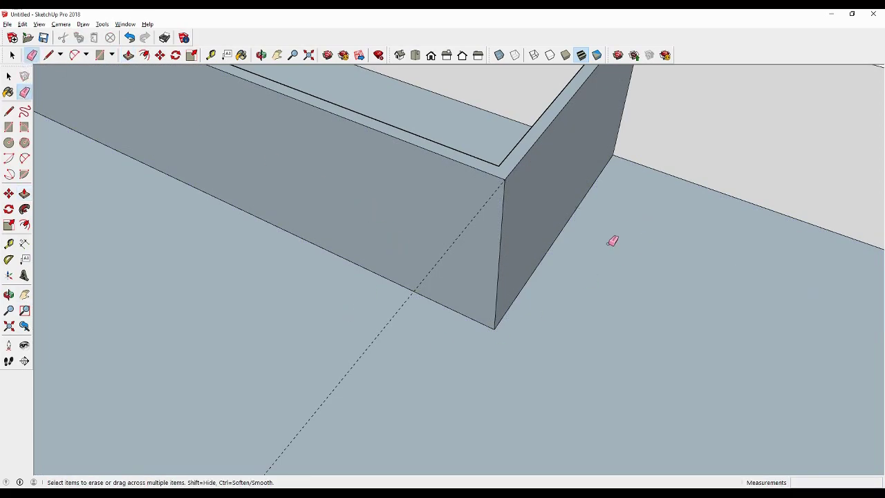
{"action": "left_click", "coordinate": [24, 294]}
{"action": "scroll", "coordinate": [406, 237], "scroll_direction": "down", "scroll_amount": 3}
{"action": "scroll", "coordinate": [417, 242], "scroll_direction": "down", "scroll_amount": 1}
Draw a floor rectangle in the far wall corner and offset it 7" inward into a border.
{"action": "scroll", "coordinate": [420, 246], "scroll_direction": "down", "scroll_amount": 4}
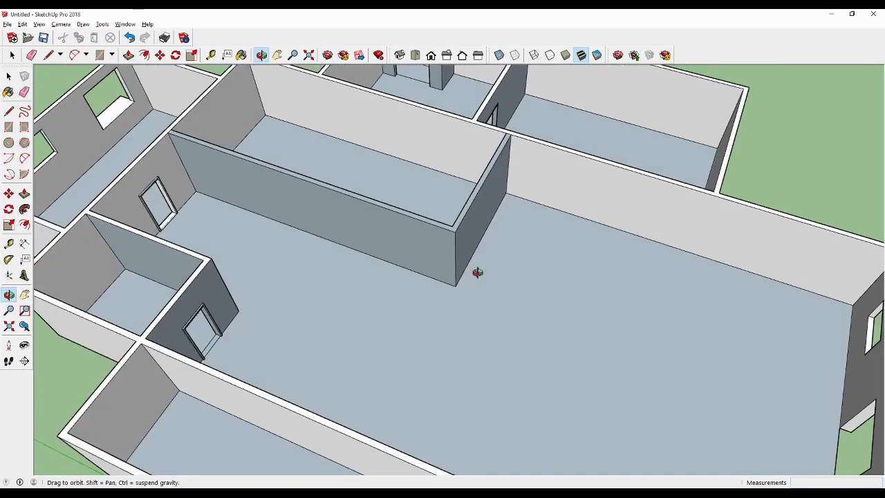
{"action": "middle_click_drag", "start_coordinate": [475, 272], "coordinate": [490, 267]}
{"action": "scroll", "coordinate": [442, 233], "scroll_direction": "up", "scroll_amount": 4}
{"action": "middle_click_drag", "start_coordinate": [395, 230], "coordinate": [496, 233]}
{"action": "left_click", "coordinate": [13, 125]}
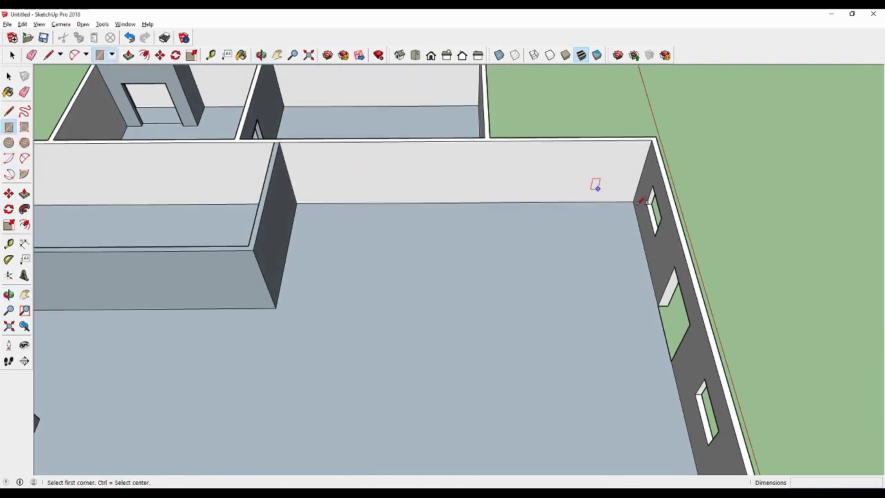
{"action": "left_click", "coordinate": [634, 201]}
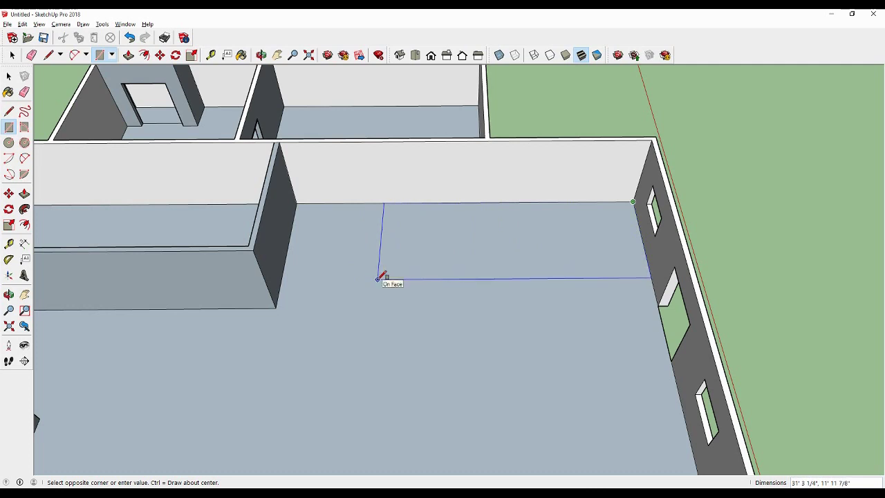
{"action": "left_click", "coordinate": [418, 279]}
{"action": "left_click", "coordinate": [24, 224]}
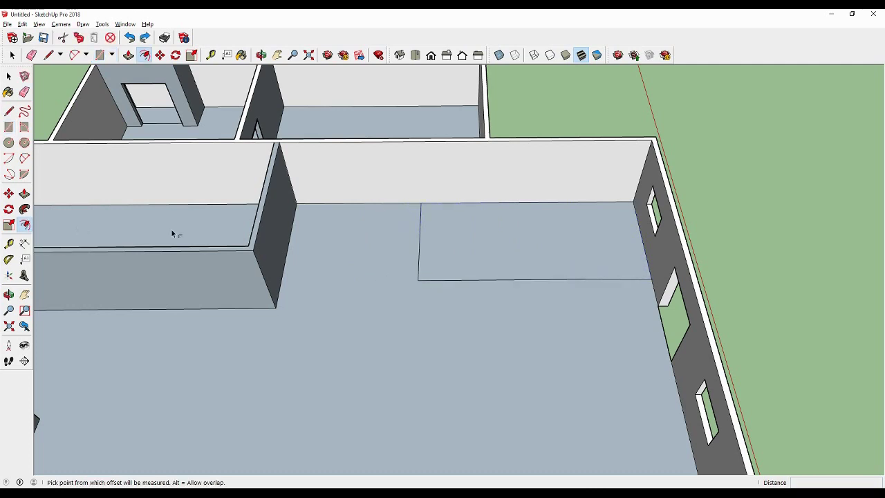
{"action": "left_click", "coordinate": [460, 253]}
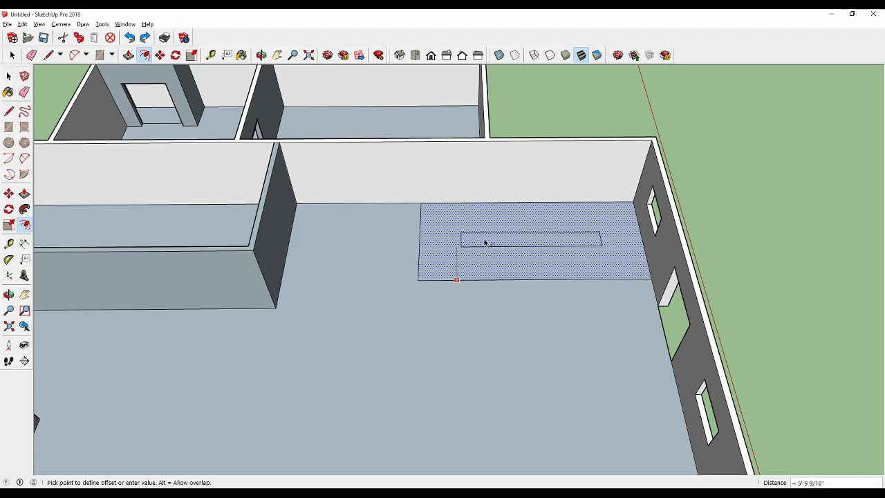
{"action": "left_click", "coordinate": [450, 265]}
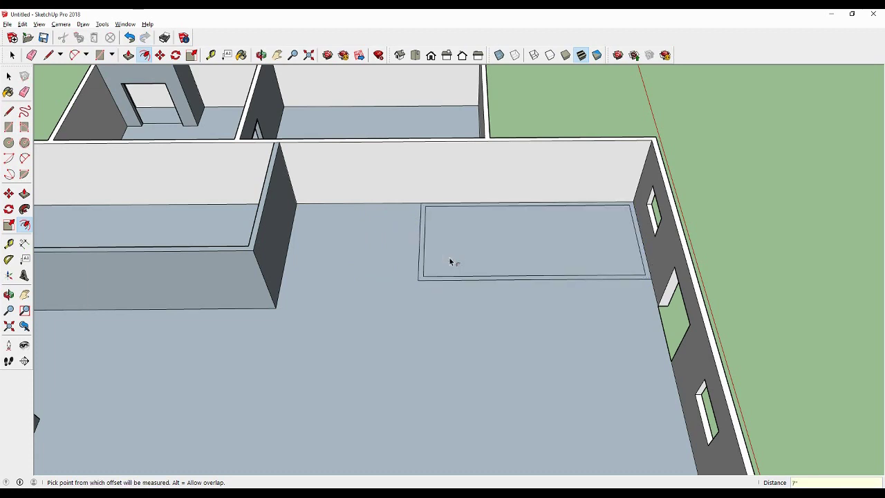
Draw lines at the border corners and erase the inner border line along the back wall.
{"action": "scroll", "coordinate": [581, 231], "scroll_direction": "up", "scroll_amount": 2}
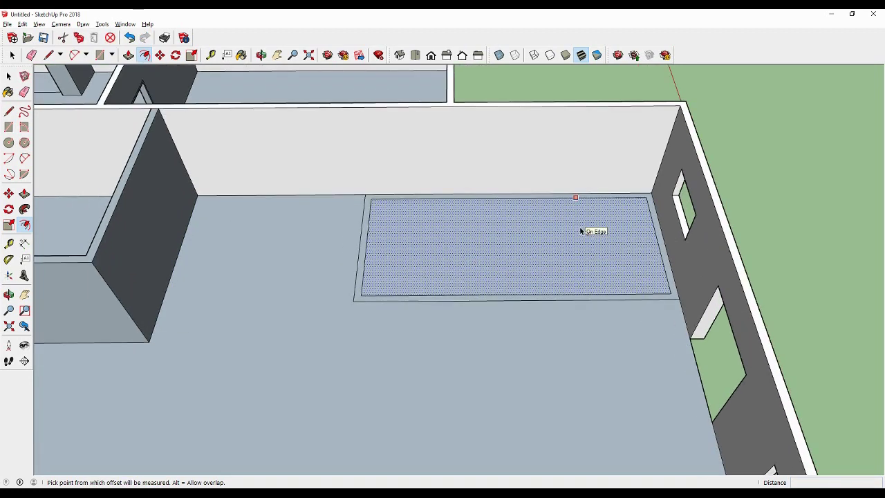
{"action": "key", "text": "l"}
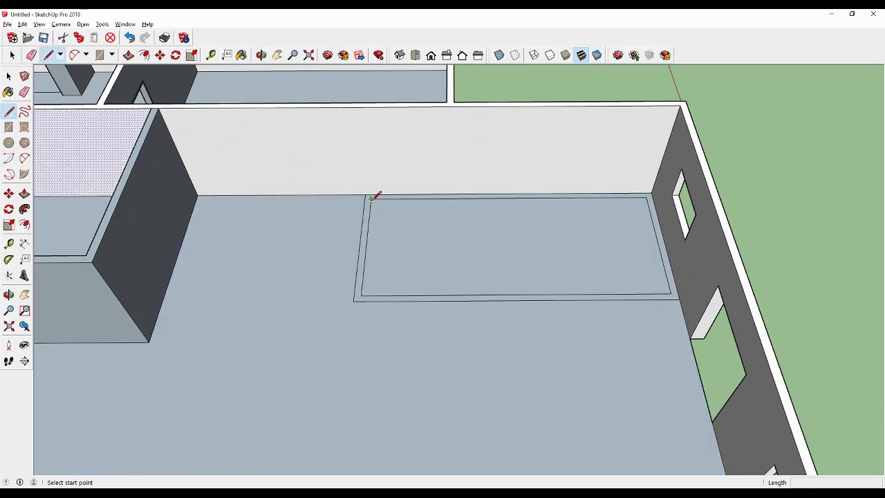
{"action": "left_click", "coordinate": [371, 199]}
{"action": "scroll", "coordinate": [374, 192], "scroll_direction": "up", "scroll_amount": 2}
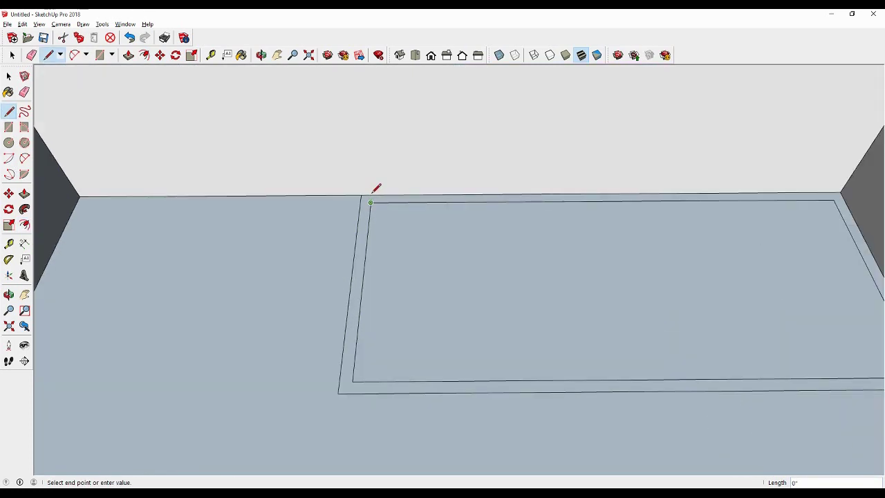
{"action": "scroll", "coordinate": [374, 192], "scroll_direction": "up", "scroll_amount": 2}
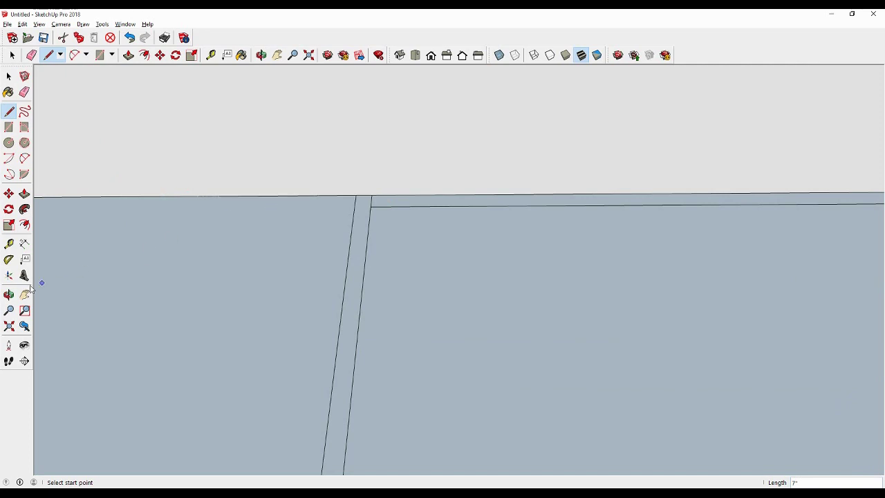
{"action": "left_click", "coordinate": [9, 294]}
{"action": "mouse_move", "coordinate": [195, 284]}
{"action": "left_mouse_down"}
{"action": "mouse_move", "coordinate": [579, 249]}
{"action": "mouse_move", "coordinate": [330, 176]}
{"action": "mouse_move", "coordinate": [461, 208]}
{"action": "left_mouse_up"}
{"action": "key", "text": "h"}
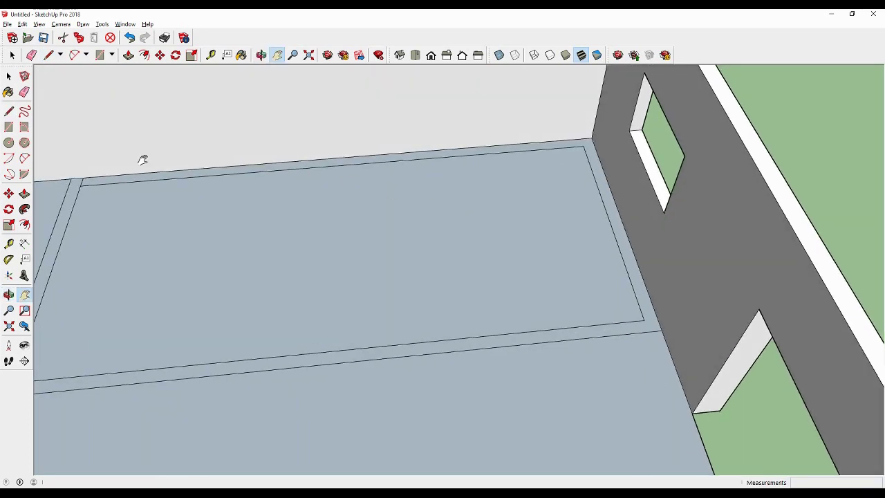
{"action": "left_click", "coordinate": [8, 111]}
{"action": "left_click", "coordinate": [644, 320]}
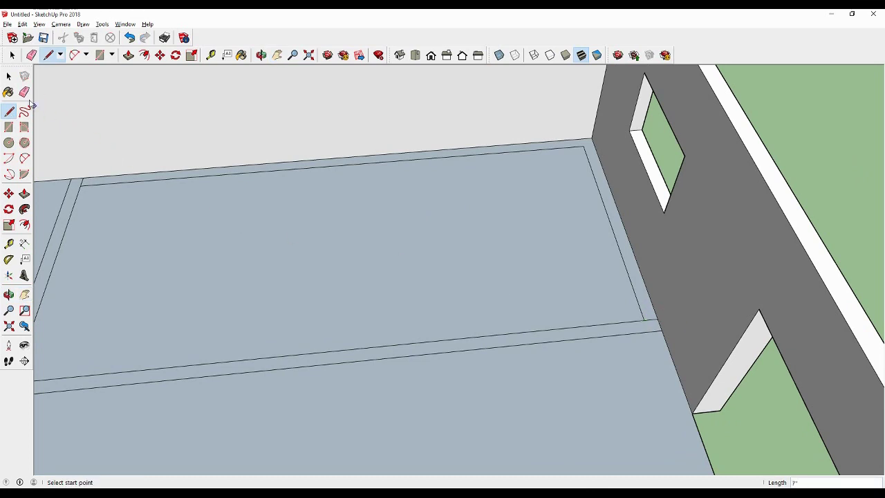
{"action": "left_click", "coordinate": [24, 93]}
{"action": "left_click", "coordinate": [157, 182]}
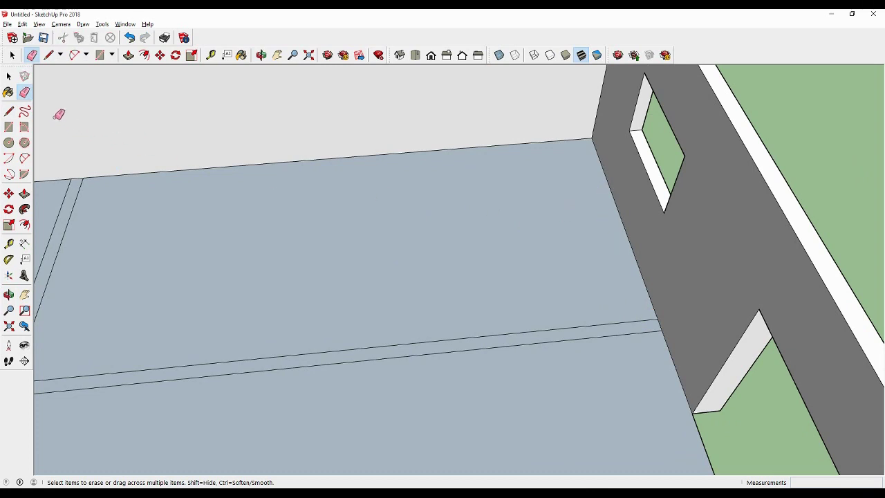
{"action": "scroll", "coordinate": [172, 178], "scroll_direction": "down", "scroll_amount": 5}
{"action": "left_click", "coordinate": [25, 295]}
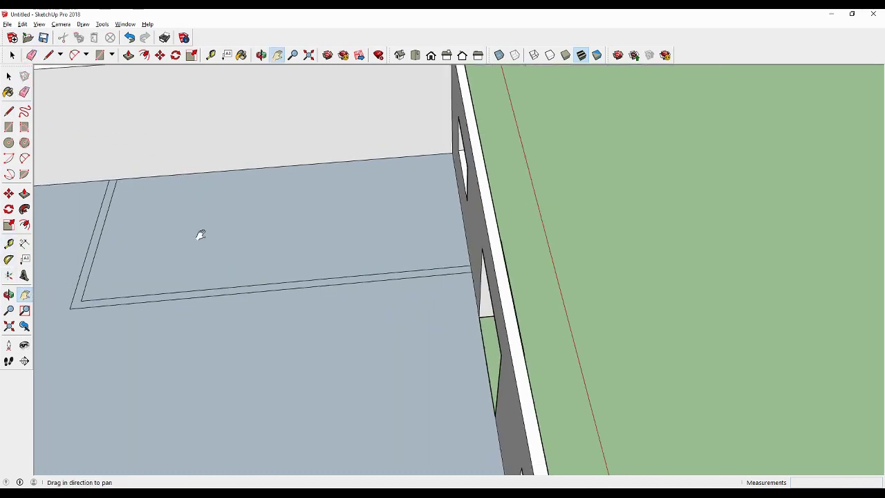
{"action": "left_click_drag", "start_coordinate": [199, 234], "coordinate": [339, 346]}
Raise the 7" border strip to full 10' wall height, undoing a stray erase.
{"action": "left_click", "coordinate": [24, 194]}
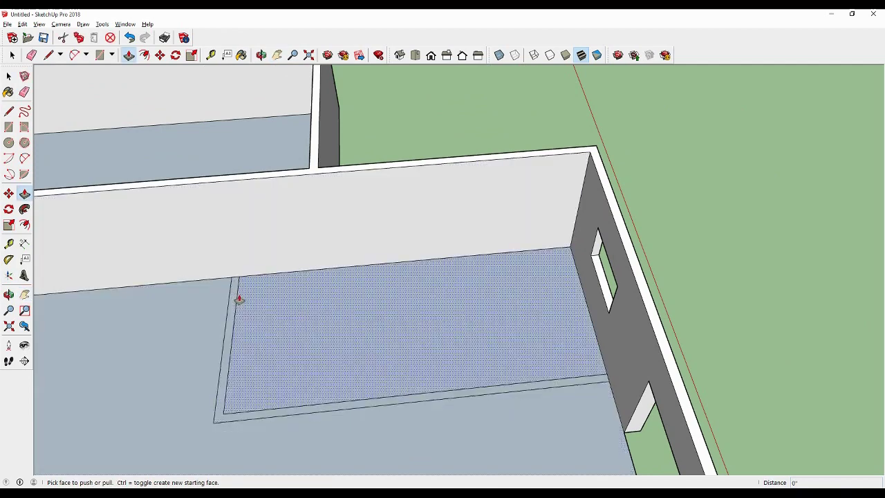
{"action": "left_click", "coordinate": [231, 297]}
{"action": "left_click", "coordinate": [292, 178]}
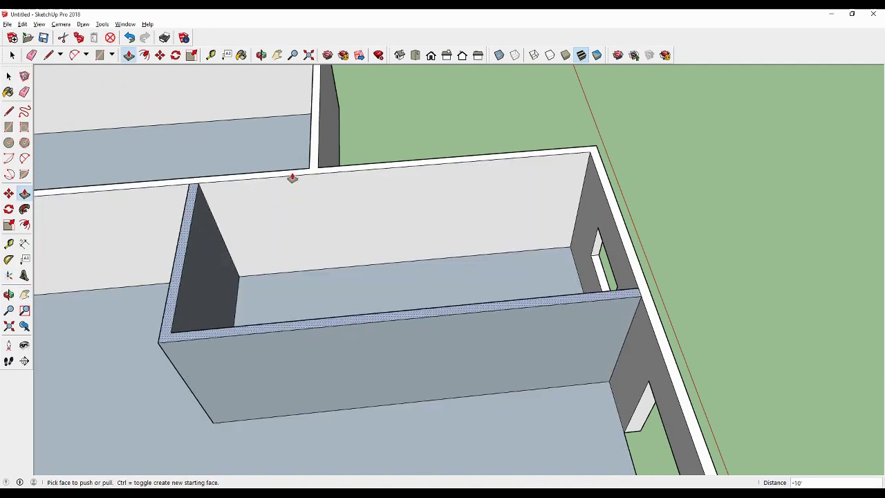
{"action": "left_click", "coordinate": [24, 93]}
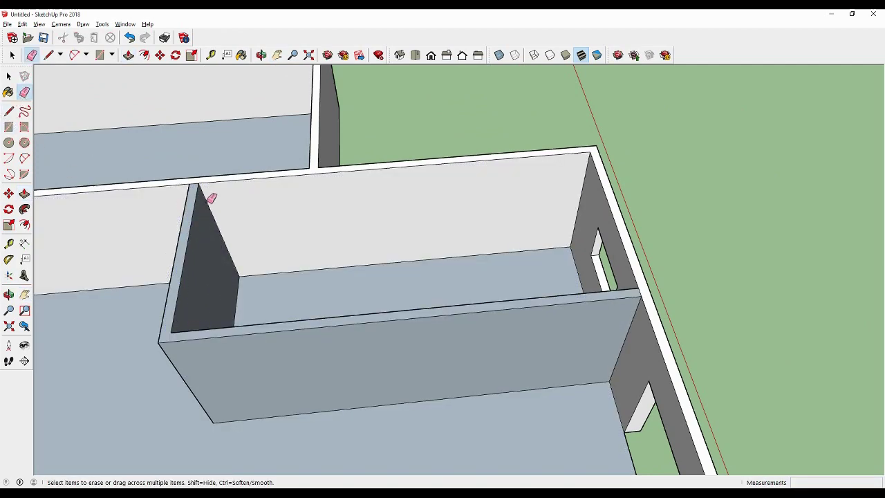
{"action": "key", "text": "ctrl+z"}
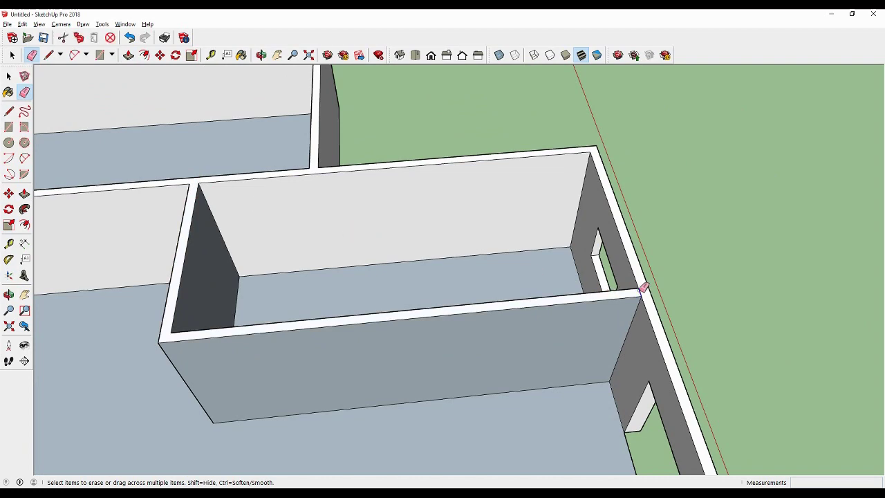
{"action": "scroll", "coordinate": [422, 294], "scroll_direction": "down", "scroll_amount": 2}
{"action": "scroll", "coordinate": [422, 294], "scroll_direction": "down", "scroll_amount": 1}
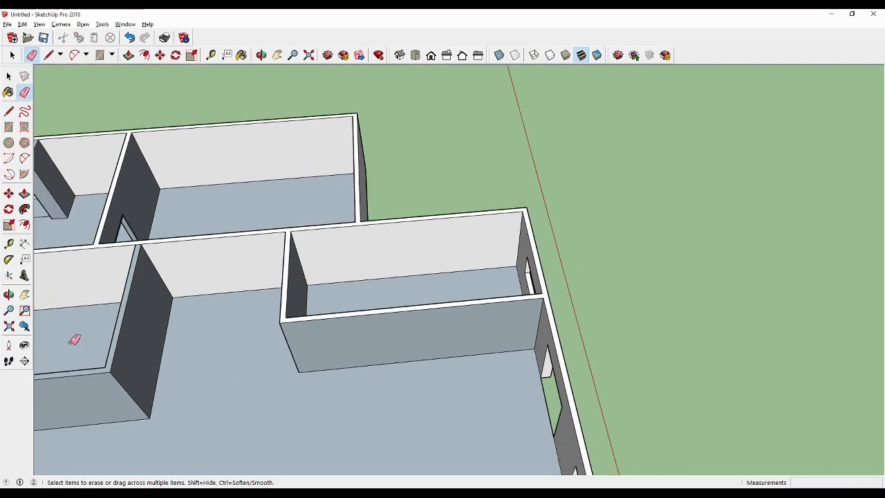
Reverse the wall end face and the long grey wall face so their white fronts show.
{"action": "left_click", "coordinate": [25, 299]}
{"action": "middle_click_drag", "start_coordinate": [376, 316], "coordinate": [169, 255]}
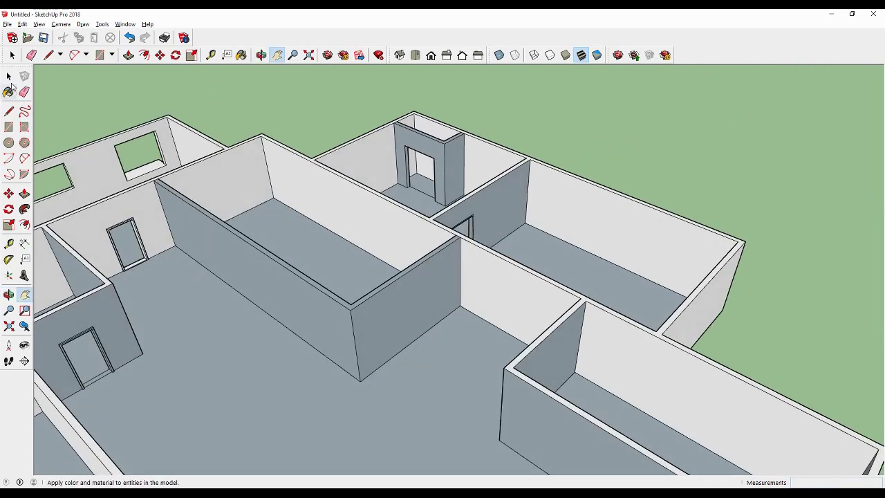
{"action": "left_click", "coordinate": [9, 77]}
{"action": "right_click", "coordinate": [433, 302]}
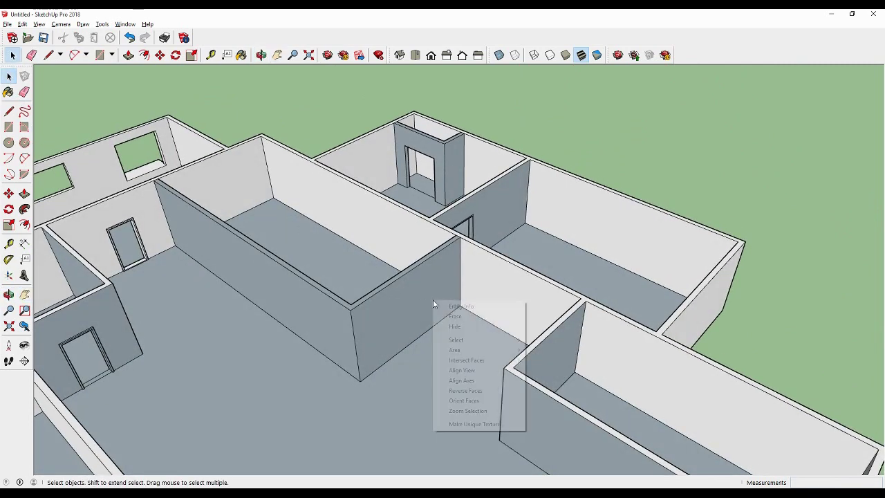
{"action": "left_click", "coordinate": [469, 392]}
{"action": "left_click", "coordinate": [336, 382]}
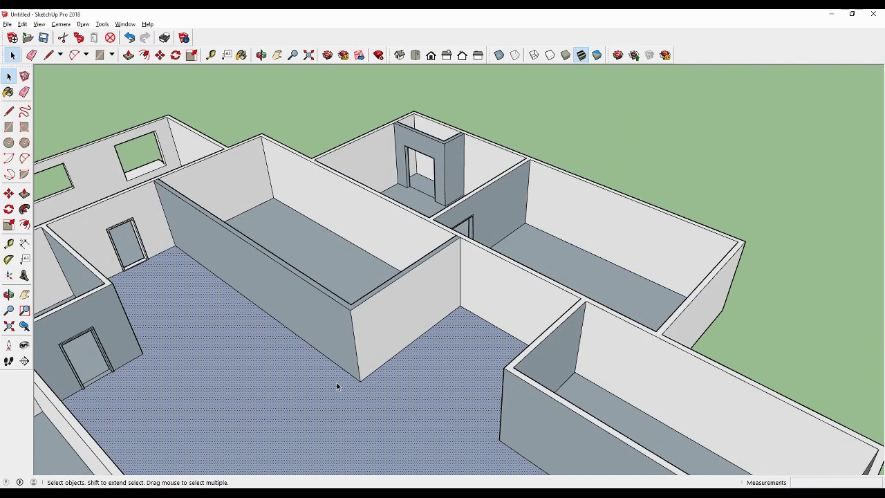
{"action": "left_click", "coordinate": [327, 322]}
{"action": "right_click", "coordinate": [328, 322]}
{"action": "left_click", "coordinate": [377, 415]}
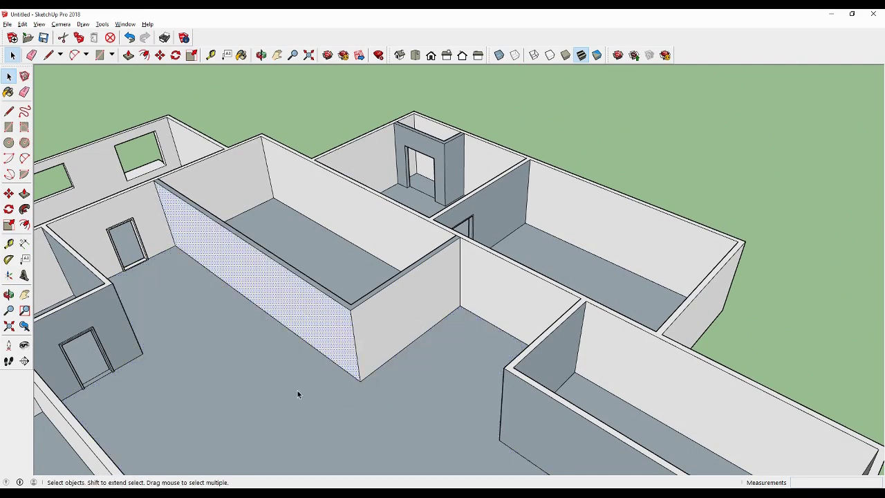
Reverse two more grey wall faces on the far side, including the long corridor wall.
{"action": "left_click", "coordinate": [298, 393]}
{"action": "mouse_move", "coordinate": [311, 364]}
{"action": "middle_mouse_down"}
{"action": "mouse_move", "coordinate": [410, 322]}
{"action": "mouse_move", "coordinate": [514, 312]}
{"action": "mouse_move", "coordinate": [591, 328]}
{"action": "mouse_move", "coordinate": [559, 334]}
{"action": "mouse_move", "coordinate": [618, 325]}
{"action": "middle_mouse_up"}
{"action": "right_click", "coordinate": [546, 252]}
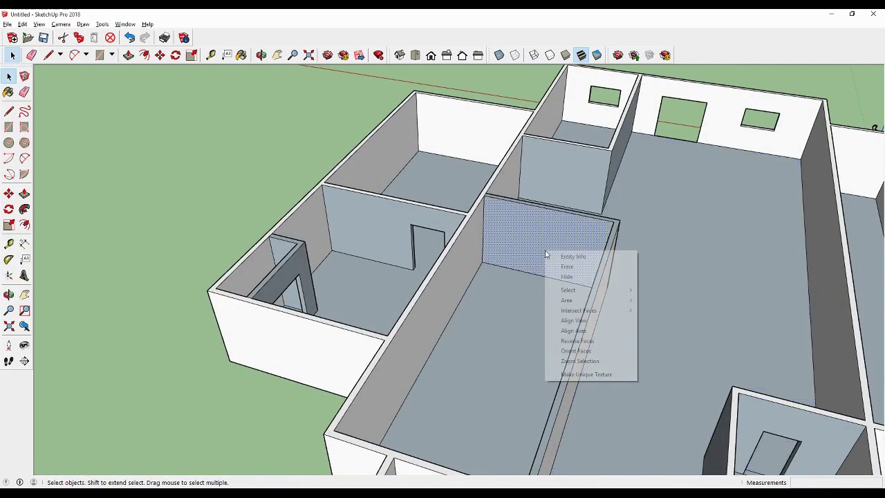
{"action": "left_click", "coordinate": [620, 344]}
{"action": "mouse_move", "coordinate": [520, 330]}
{"action": "middle_mouse_down"}
{"action": "mouse_move", "coordinate": [717, 326]}
{"action": "mouse_move", "coordinate": [688, 263]}
{"action": "middle_mouse_up"}
{"action": "right_click", "coordinate": [695, 266]}
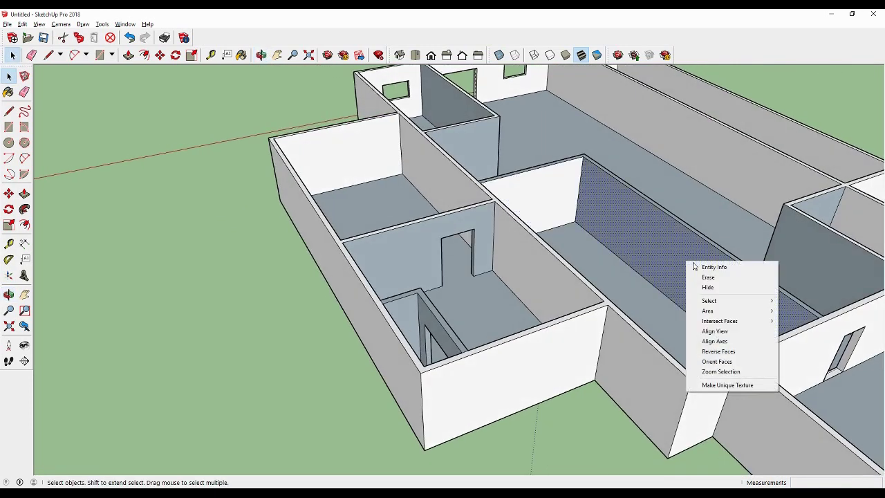
{"action": "left_click", "coordinate": [730, 351]}
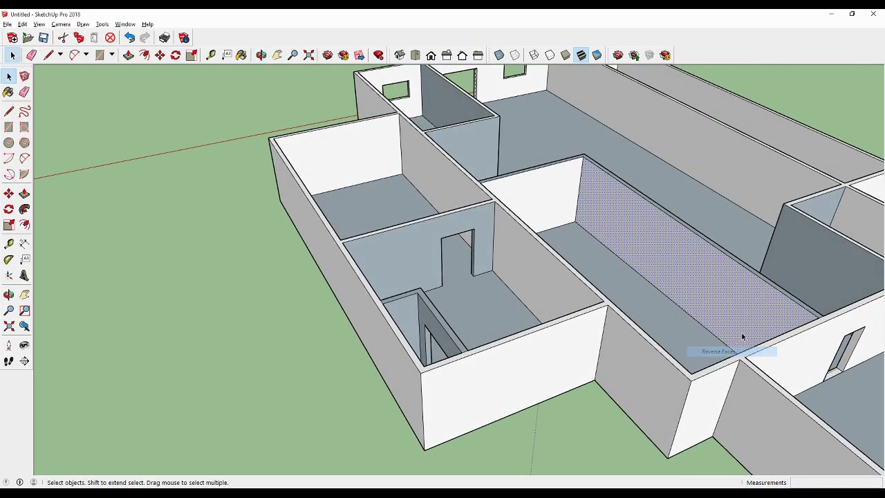
{"action": "mouse_move", "coordinate": [743, 336]}
{"action": "middle_mouse_down"}
{"action": "mouse_move", "coordinate": [326, 265]}
{"action": "mouse_move", "coordinate": [187, 299]}
{"action": "mouse_move", "coordinate": [417, 251]}
{"action": "mouse_move", "coordinate": [353, 275]}
{"action": "mouse_move", "coordinate": [448, 242]}
{"action": "mouse_move", "coordinate": [448, 270]}
{"action": "middle_mouse_up"}
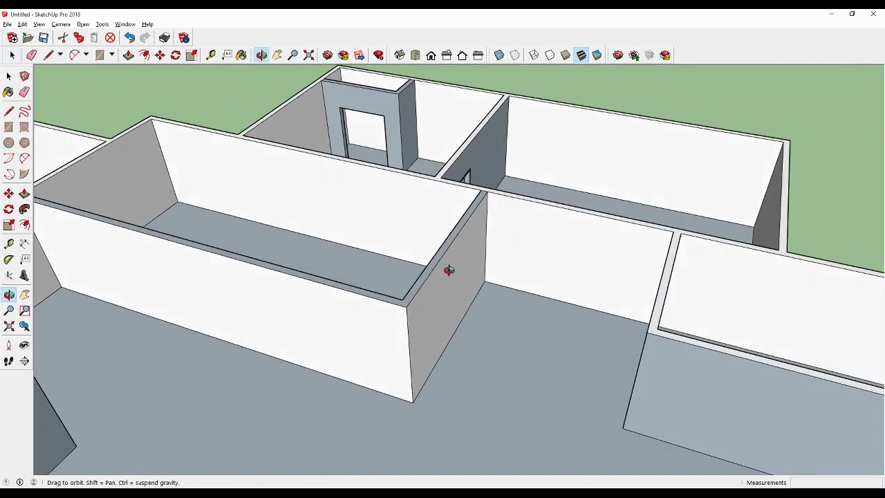
Pull the middle wall's end face outward, then push it back in.
{"action": "scroll", "coordinate": [448, 270], "scroll_direction": "up", "scroll_amount": 2}
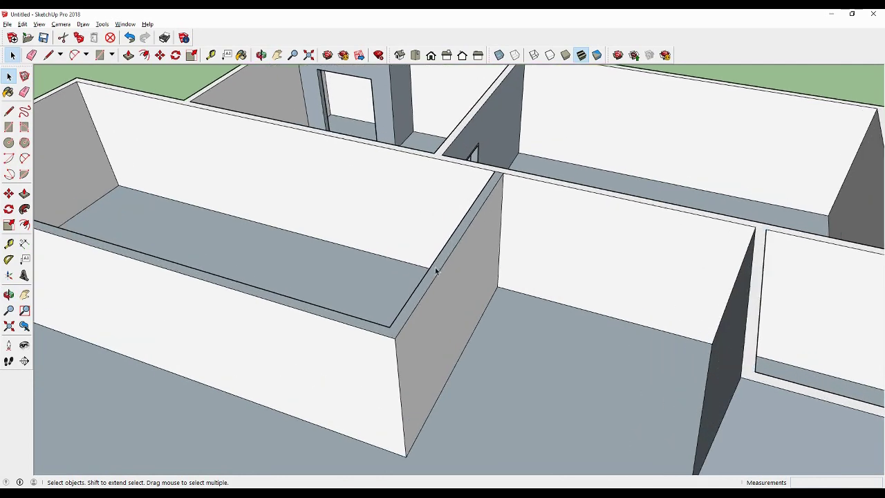
{"action": "left_click", "coordinate": [24, 194]}
{"action": "left_click", "coordinate": [484, 269]}
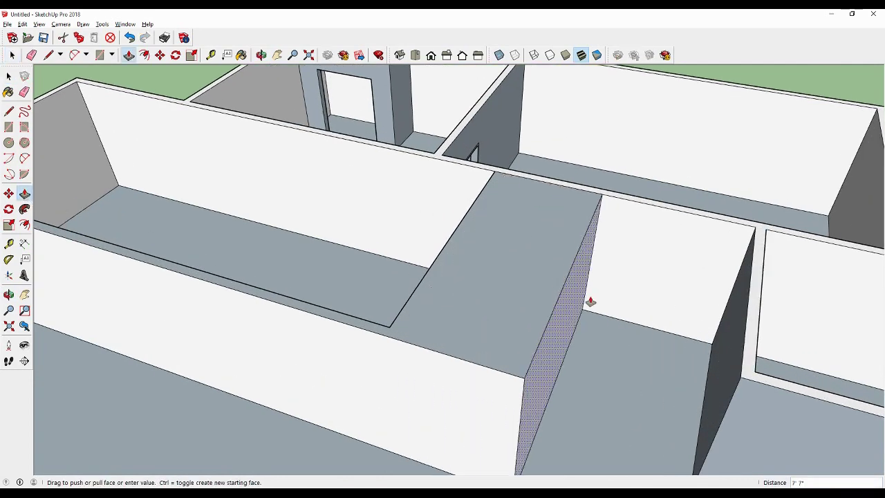
{"action": "left_click", "coordinate": [588, 302]}
{"action": "mouse_move", "coordinate": [417, 274]}
{"action": "middle_mouse_down"}
{"action": "mouse_move", "coordinate": [571, 277]}
{"action": "mouse_move", "coordinate": [561, 277]}
{"action": "middle_mouse_up"}
{"action": "left_click", "coordinate": [559, 277]}
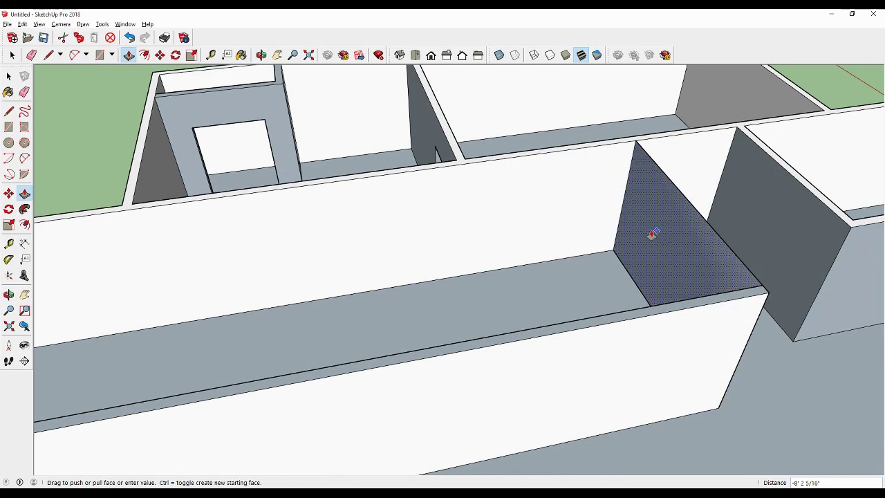
{"action": "scroll", "coordinate": [655, 239], "scroll_direction": "up", "scroll_amount": 1}
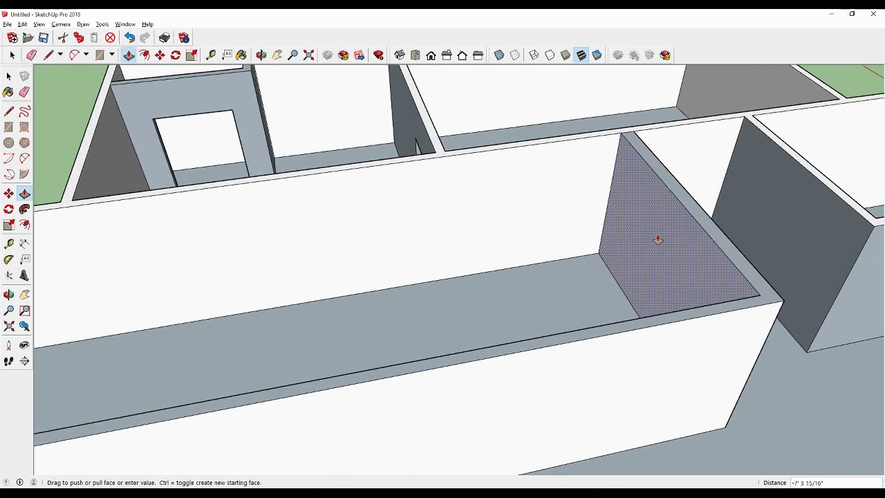
{"action": "left_click", "coordinate": [657, 239]}
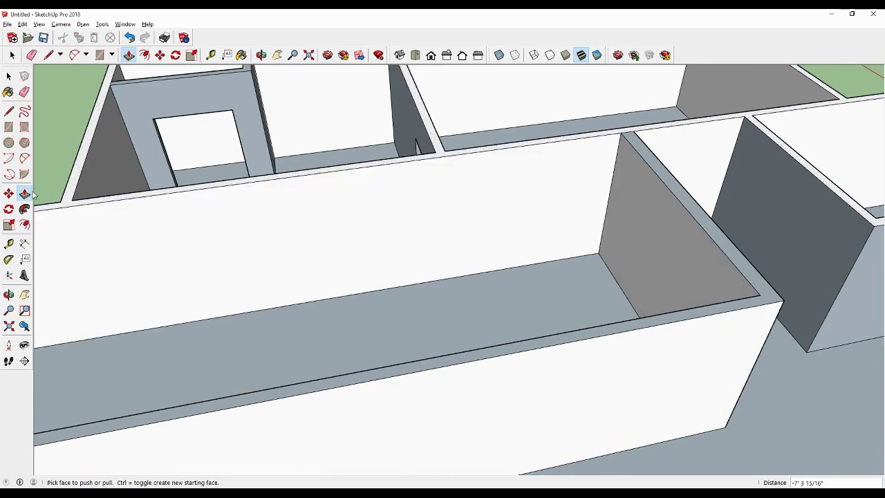
Set a guide from the adjoining wall and push the middle wall's end -3 3/8" flush to it.
{"action": "left_click", "coordinate": [8, 244]}
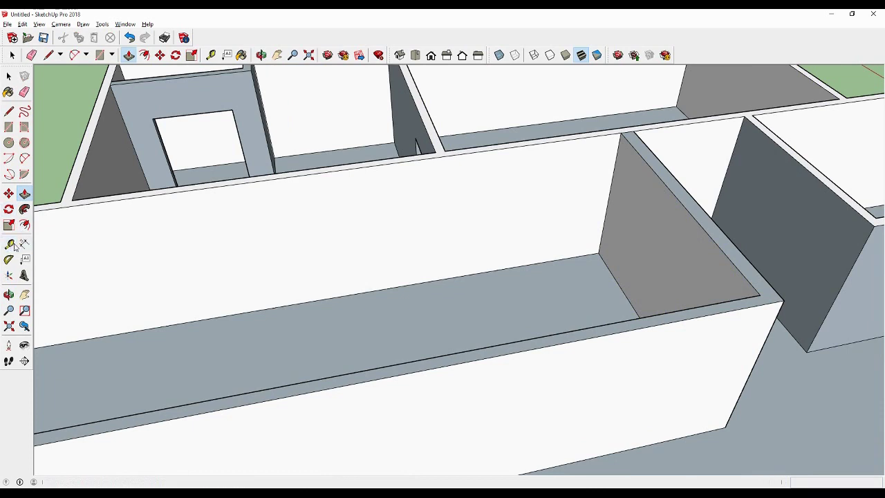
{"action": "left_click", "coordinate": [741, 247]}
{"action": "type", "text": "7"}
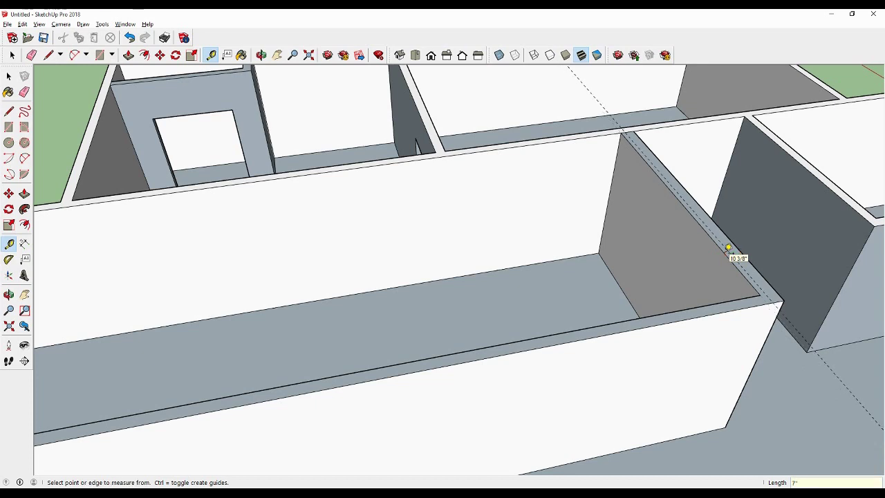
{"action": "scroll", "coordinate": [728, 247], "scroll_direction": "up", "scroll_amount": 2}
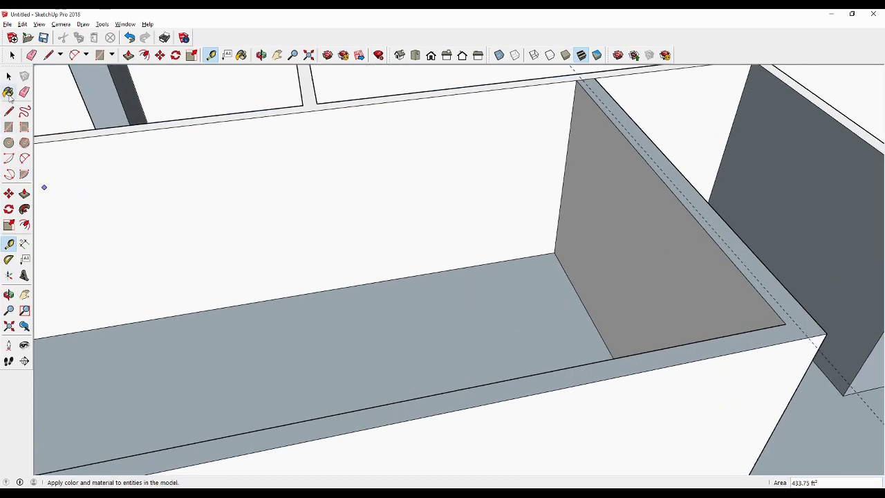
{"action": "left_click", "coordinate": [8, 76]}
{"action": "left_click", "coordinate": [666, 285]}
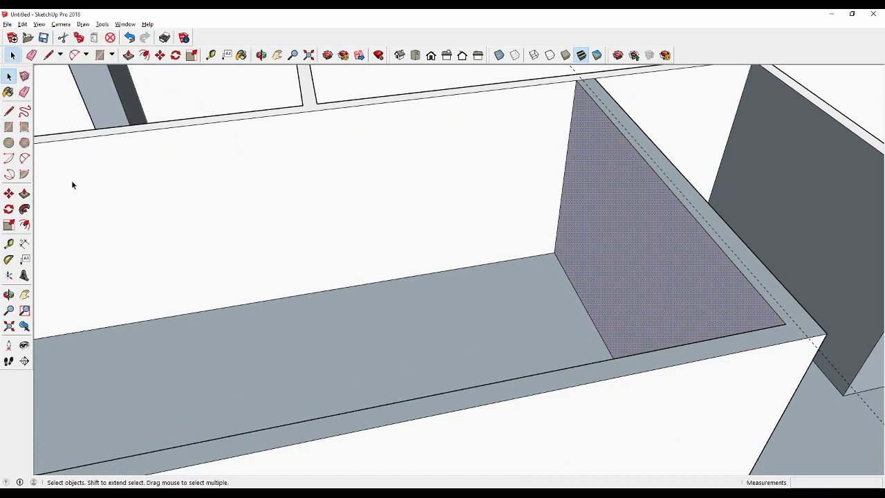
{"action": "left_click", "coordinate": [25, 196]}
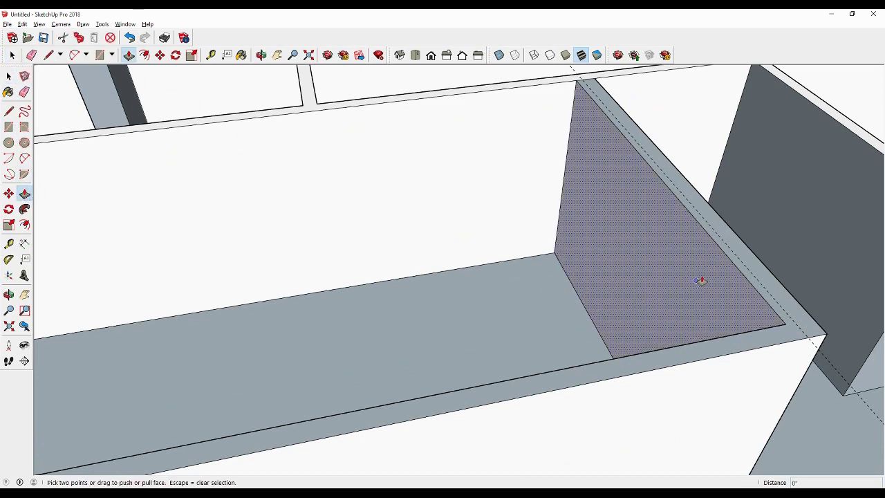
{"action": "left_click", "coordinate": [654, 222]}
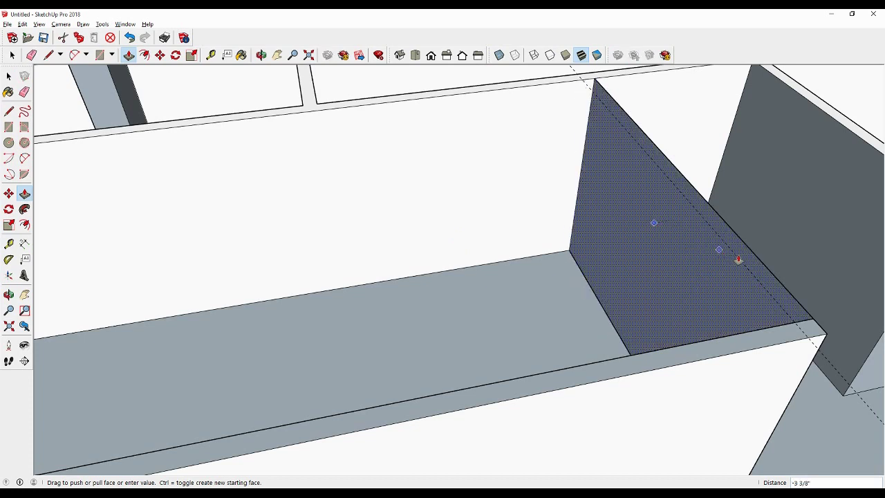
{"action": "left_click", "coordinate": [740, 259]}
{"action": "scroll", "coordinate": [693, 259], "scroll_direction": "down", "scroll_amount": 2}
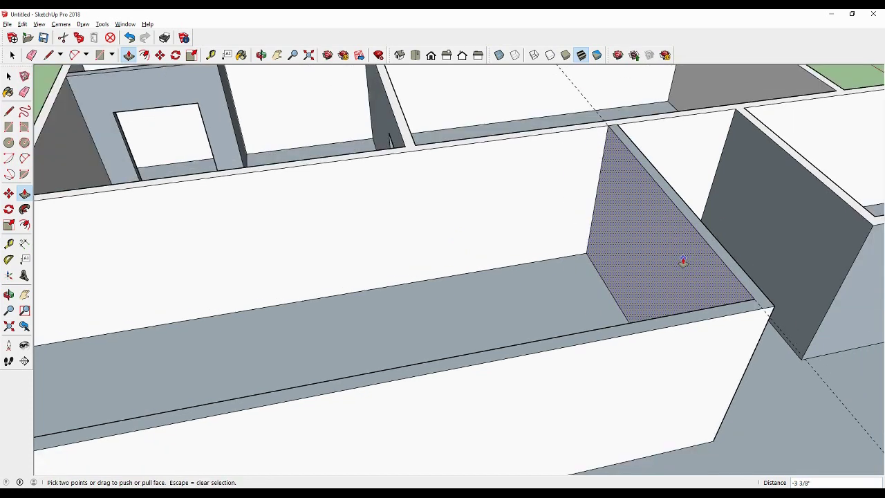
{"action": "scroll", "coordinate": [685, 301], "scroll_direction": "down", "scroll_amount": 1}
{"action": "mouse_move", "coordinate": [685, 300]}
{"action": "middle_mouse_down"}
{"action": "mouse_move", "coordinate": [518, 263]}
{"action": "mouse_move", "coordinate": [460, 266]}
{"action": "middle_mouse_up"}
{"action": "scroll", "coordinate": [460, 266], "scroll_direction": "down", "scroll_amount": 2}
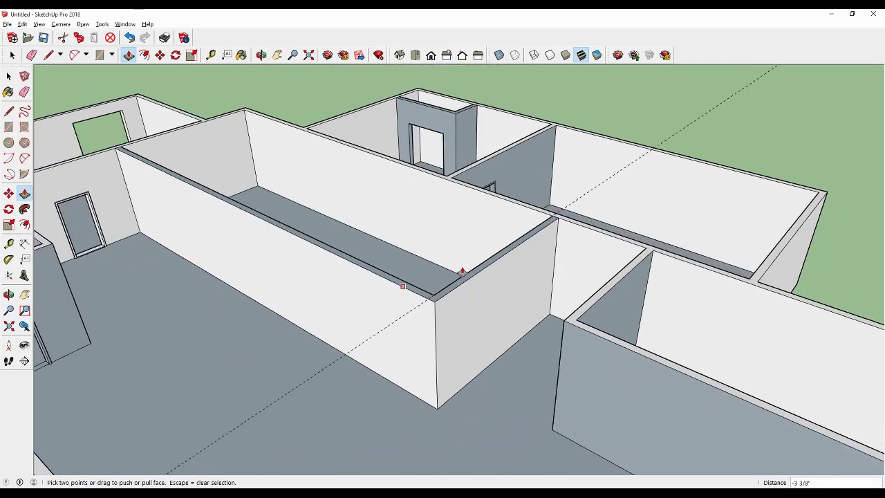
{"action": "left_click", "coordinate": [24, 294]}
{"action": "mouse_move", "coordinate": [456, 209]}
{"action": "left_mouse_down"}
{"action": "mouse_move", "coordinate": [554, 182]}
{"action": "mouse_move", "coordinate": [579, 226]}
{"action": "left_mouse_up"}
{"action": "scroll", "coordinate": [578, 226], "scroll_direction": "down", "scroll_amount": 3}
{"action": "middle_click_drag", "start_coordinate": [571, 241], "coordinate": [475, 223]}
{"action": "scroll", "coordinate": [481, 225], "scroll_direction": "up", "scroll_amount": 2}
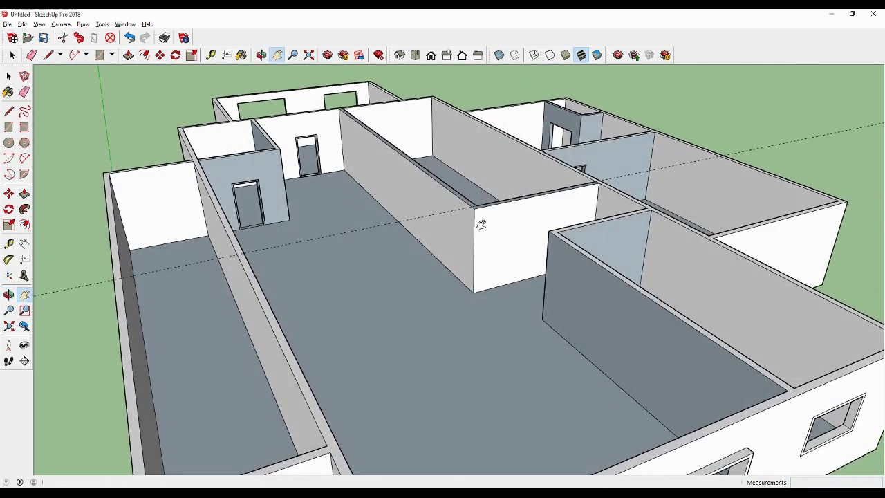
{"action": "left_click", "coordinate": [24, 92]}
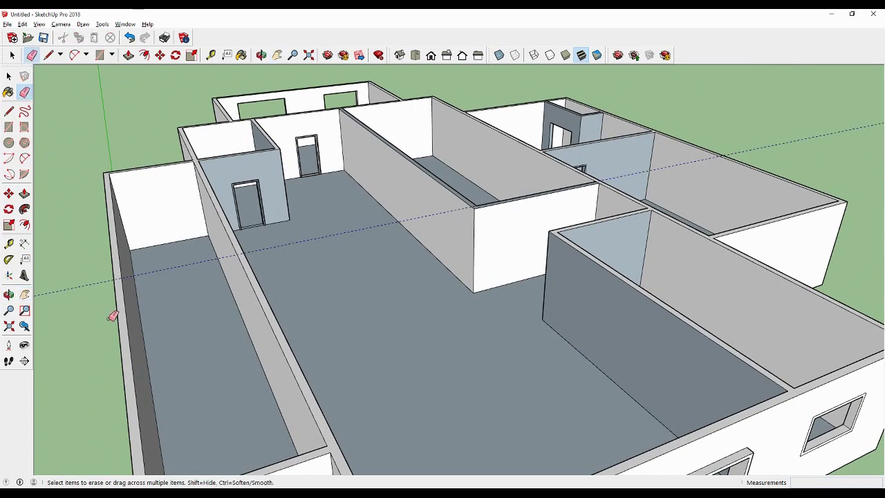
{"action": "left_click", "coordinate": [9, 294]}
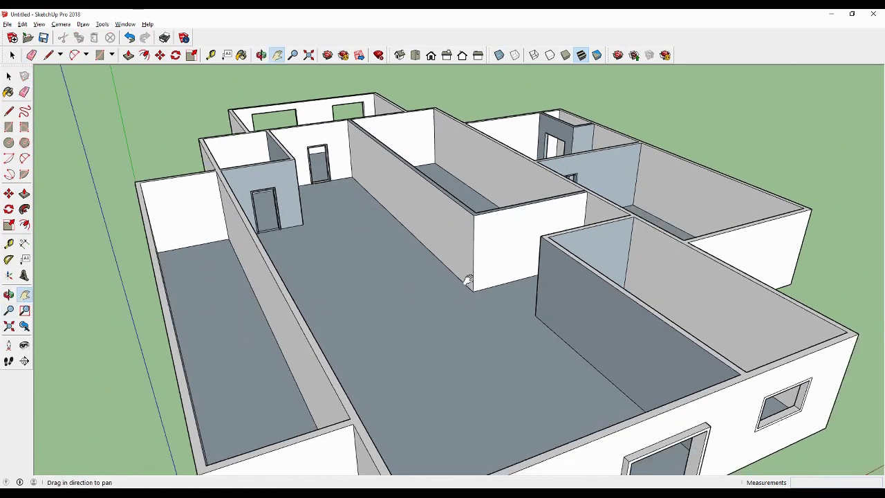
{"action": "mouse_move", "coordinate": [468, 276]}
{"action": "left_mouse_down"}
{"action": "mouse_move", "coordinate": [523, 292]}
{"action": "mouse_move", "coordinate": [320, 265]}
{"action": "mouse_move", "coordinate": [480, 272]}
{"action": "left_mouse_up"}
{"action": "key", "text": "h"}
{"action": "scroll", "coordinate": [481, 275], "scroll_direction": "up", "scroll_amount": 3}
{"action": "scroll", "coordinate": [420, 253], "scroll_direction": "down", "scroll_amount": 2}
{"action": "scroll", "coordinate": [407, 251], "scroll_direction": "down", "scroll_amount": 2}
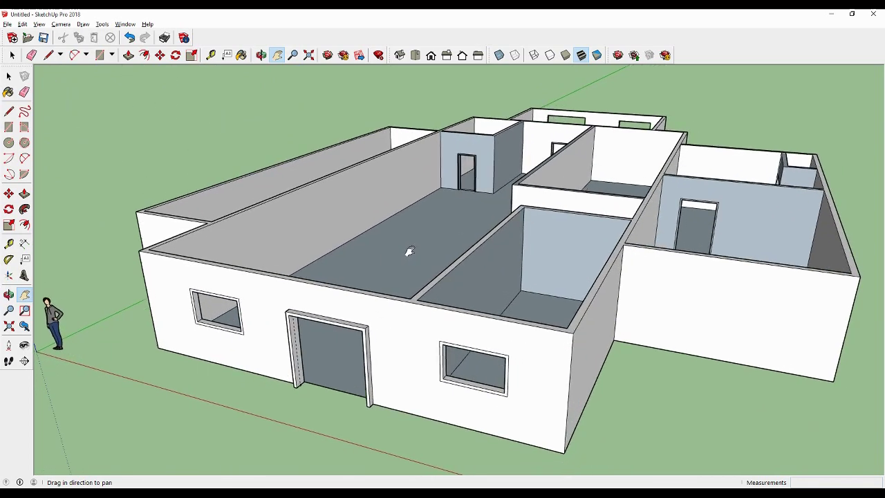
{"action": "scroll", "coordinate": [413, 251], "scroll_direction": "up", "scroll_amount": 1}
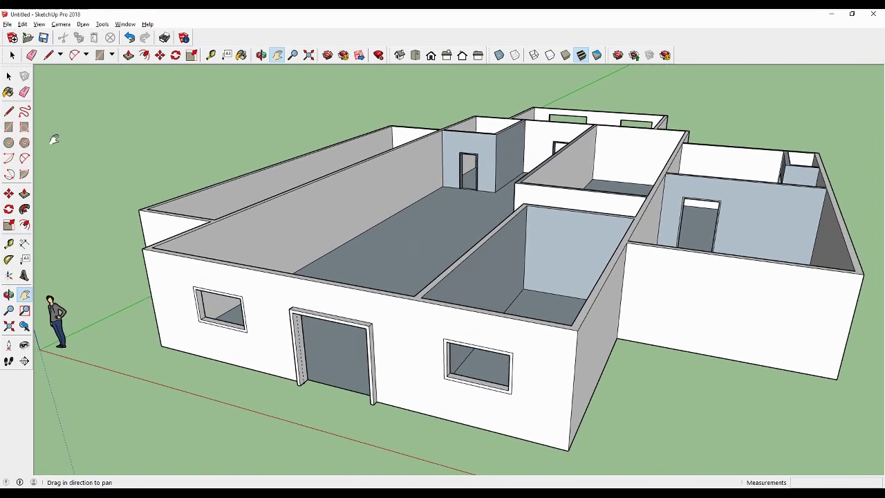
Move the scale figure by its base from the grass onto the front doorway threshold.
{"action": "left_click", "coordinate": [9, 76]}
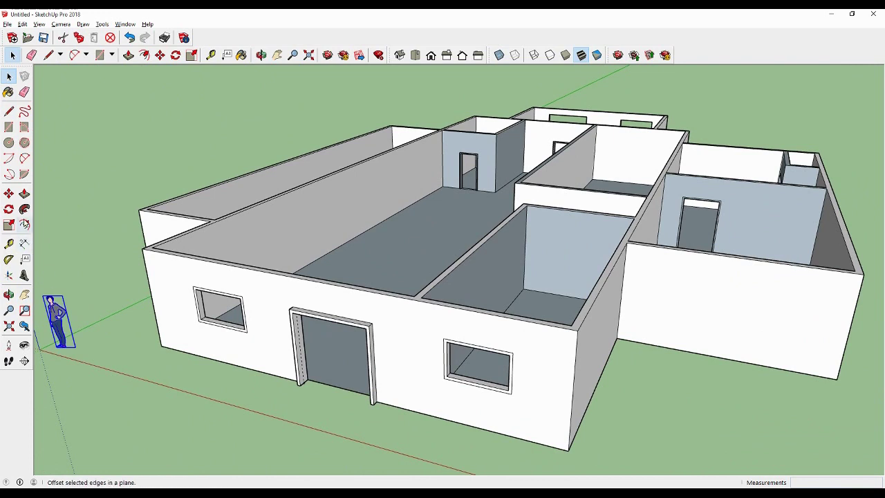
{"action": "left_click", "coordinate": [9, 194]}
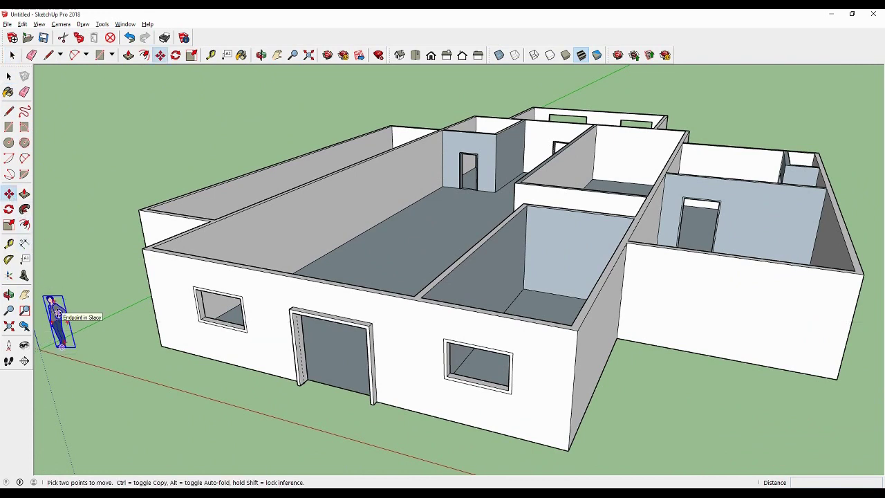
{"action": "left_click", "coordinate": [58, 314]}
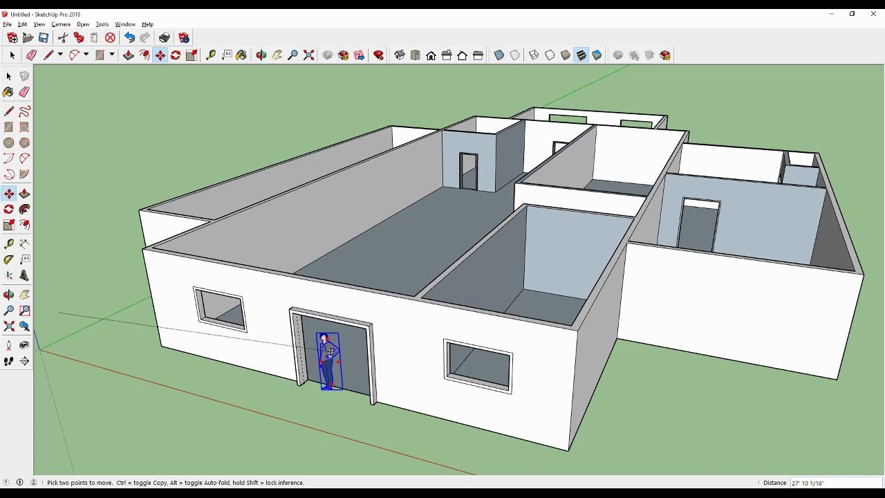
{"action": "left_click", "coordinate": [331, 351]}
{"action": "left_click", "coordinate": [25, 295]}
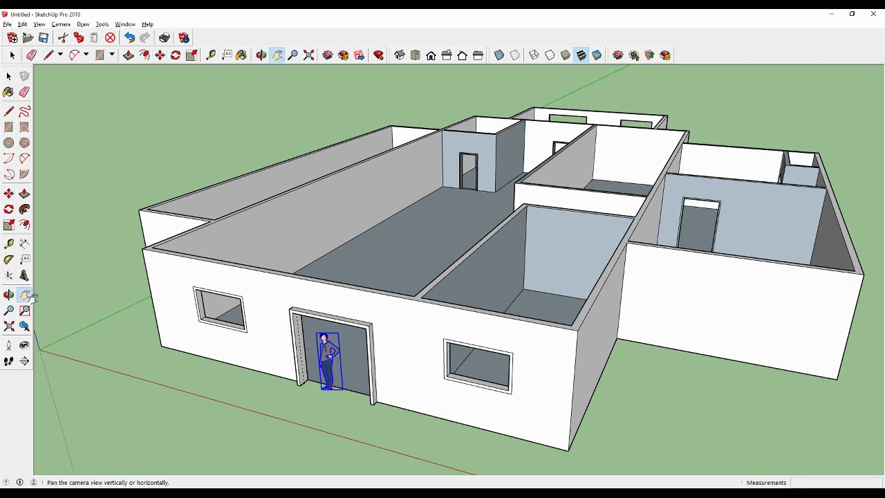
{"action": "left_click", "coordinate": [9, 76]}
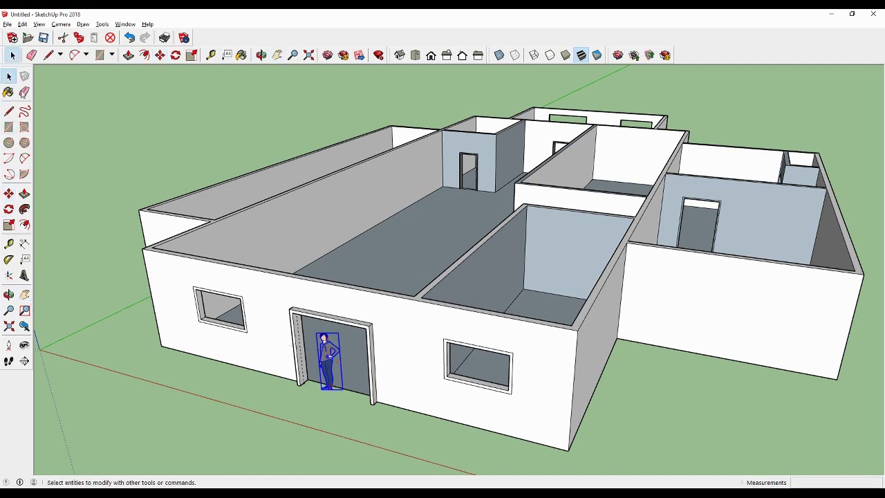
{"action": "left_click", "coordinate": [25, 296]}
{"action": "scroll", "coordinate": [329, 374], "scroll_direction": "up", "scroll_amount": 1}
{"action": "scroll", "coordinate": [329, 373], "scroll_direction": "up", "scroll_amount": 3}
{"action": "scroll", "coordinate": [328, 373], "scroll_direction": "up", "scroll_amount": 2}
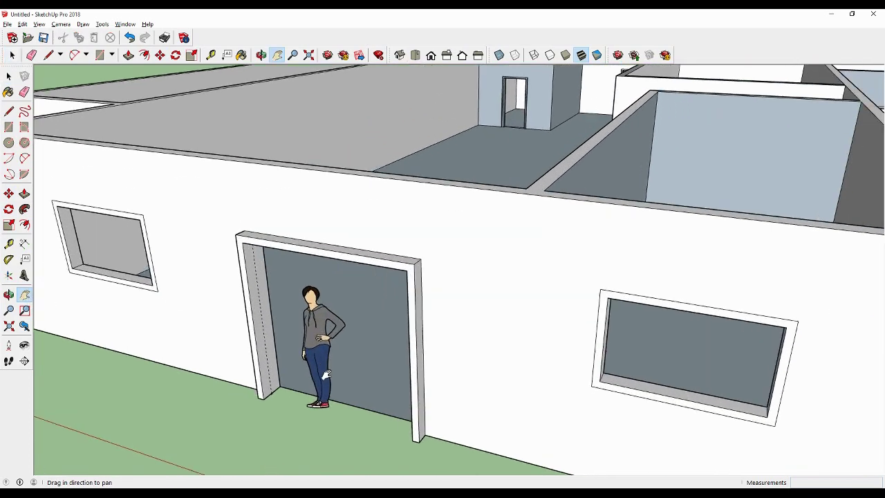
{"action": "key", "text": "o"}
{"action": "mouse_move", "coordinate": [324, 367]}
{"action": "left_mouse_down"}
{"action": "mouse_move", "coordinate": [363, 275]}
{"action": "mouse_move", "coordinate": [443, 277]}
{"action": "mouse_move", "coordinate": [484, 292]}
{"action": "mouse_move", "coordinate": [472, 279]}
{"action": "mouse_move", "coordinate": [277, 270]}
{"action": "left_mouse_up"}
{"action": "scroll", "coordinate": [249, 263], "scroll_direction": "up", "scroll_amount": 3}
{"action": "left_click", "coordinate": [54, 25]}
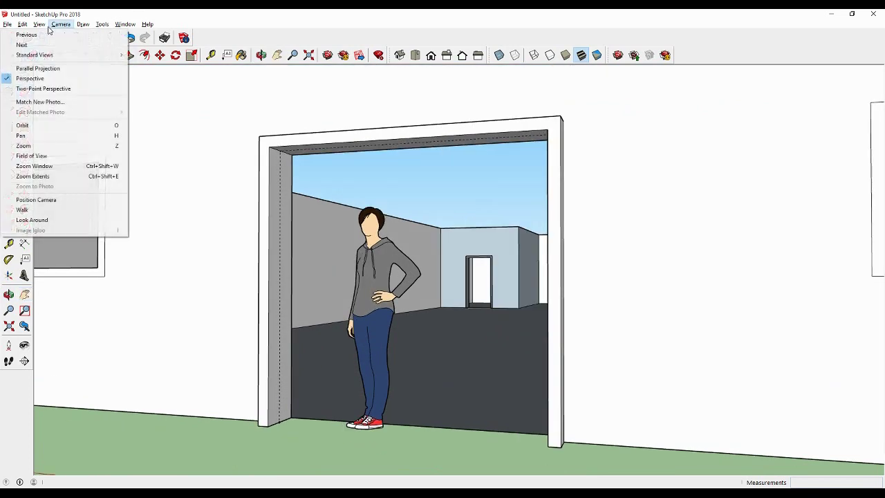
{"action": "left_click", "coordinate": [56, 109]}
{"action": "scroll", "coordinate": [357, 189], "scroll_direction": "down", "scroll_amount": 5}
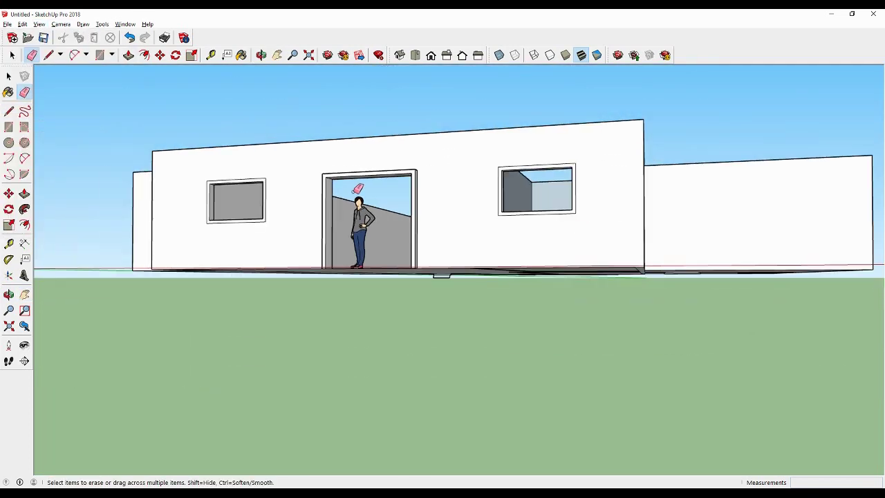
{"action": "middle_click_drag", "start_coordinate": [362, 191], "coordinate": [348, 250]}
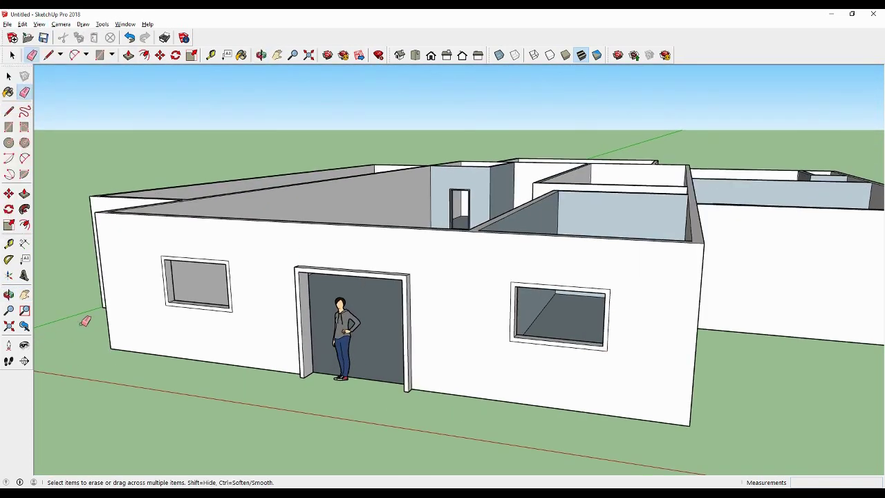
{"action": "left_click", "coordinate": [25, 295]}
{"action": "mouse_move", "coordinate": [349, 266]}
{"action": "left_mouse_down"}
{"action": "mouse_move", "coordinate": [351, 297]}
{"action": "mouse_move", "coordinate": [341, 306]}
{"action": "left_mouse_up"}
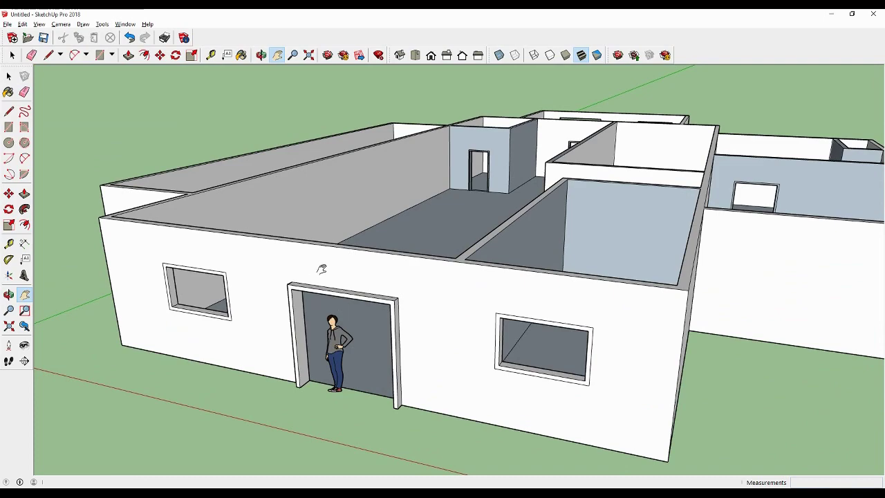
{"action": "middle_click_drag", "start_coordinate": [420, 240], "coordinate": [415, 306]}
{"action": "scroll", "coordinate": [480, 222], "scroll_direction": "down", "scroll_amount": 3}
{"action": "scroll", "coordinate": [477, 233], "scroll_direction": "down", "scroll_amount": 2}
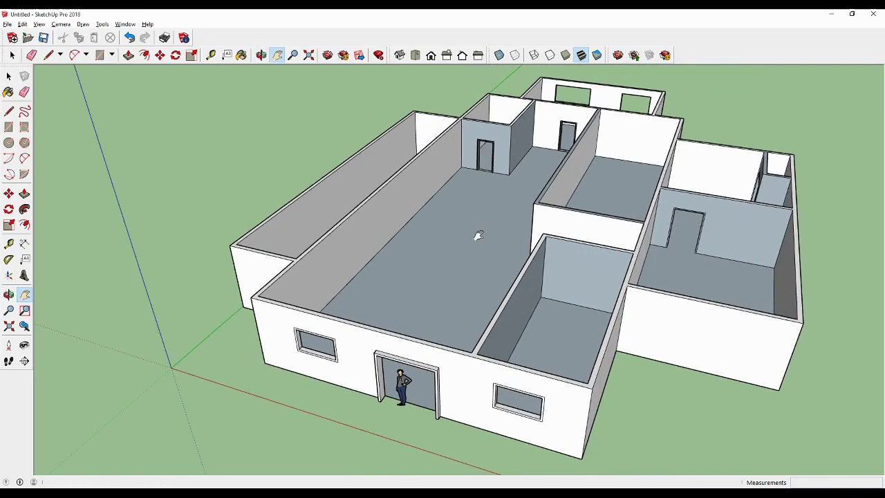
{"action": "mouse_move", "coordinate": [443, 251]}
{"action": "middle_mouse_down"}
{"action": "mouse_move", "coordinate": [510, 263]}
{"action": "mouse_move", "coordinate": [366, 218]}
{"action": "mouse_move", "coordinate": [498, 233]}
{"action": "mouse_move", "coordinate": [329, 233]}
{"action": "middle_mouse_up"}
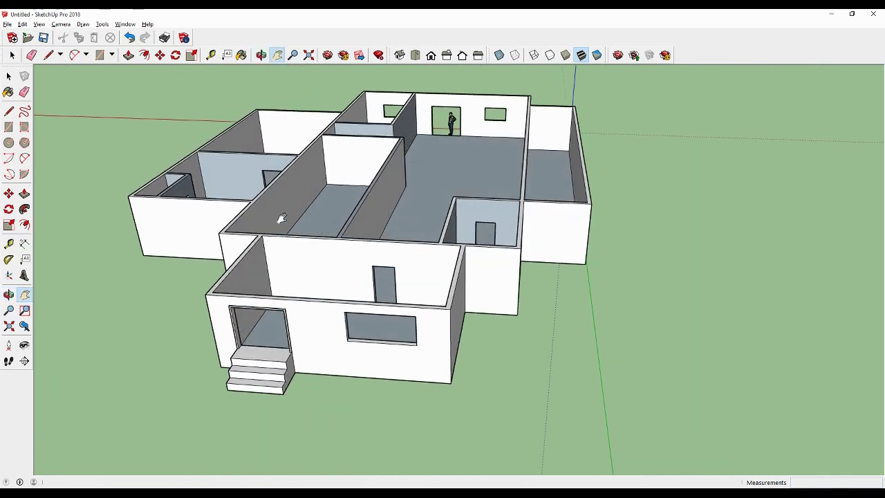
{"action": "scroll", "coordinate": [281, 219], "scroll_direction": "up", "scroll_amount": 1}
{"action": "scroll", "coordinate": [307, 384], "scroll_direction": "up", "scroll_amount": 2}
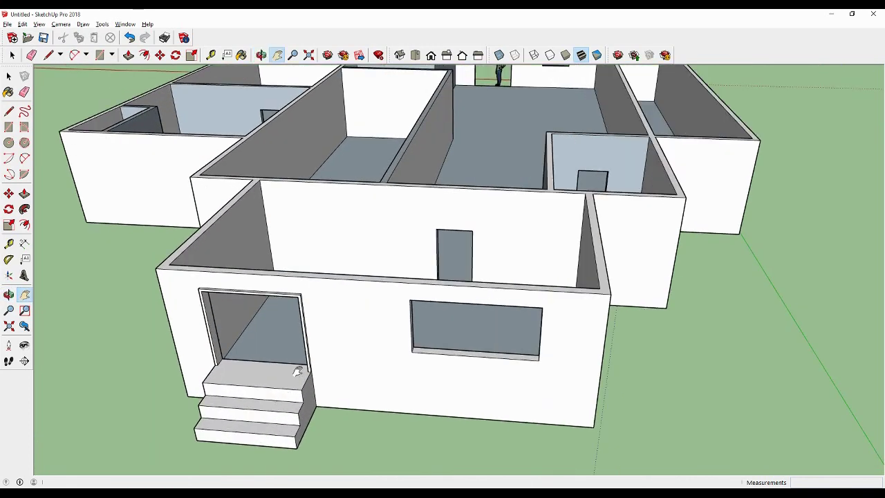
{"action": "scroll", "coordinate": [360, 332], "scroll_direction": "up", "scroll_amount": 2}
{"action": "scroll", "coordinate": [385, 316], "scroll_direction": "up", "scroll_amount": 2}
{"action": "middle_click_drag", "start_coordinate": [386, 316], "coordinate": [383, 317]}
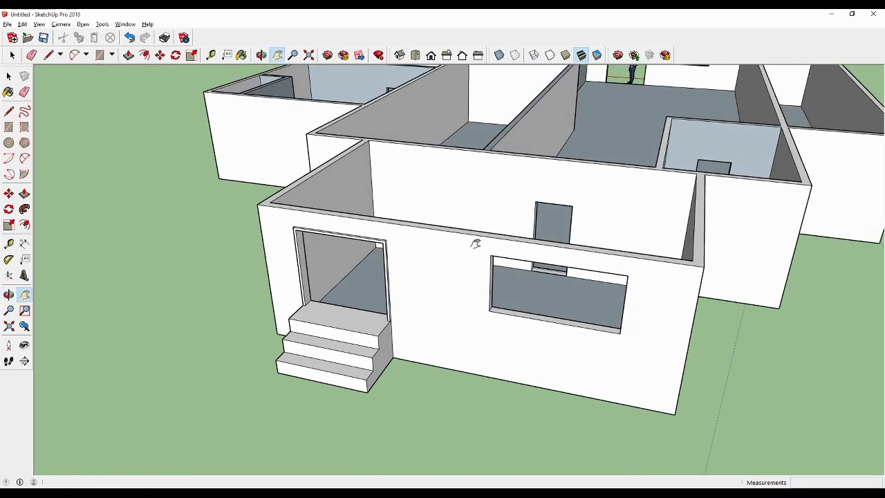
{"action": "mouse_move", "coordinate": [475, 216]}
{"action": "middle_mouse_down"}
{"action": "mouse_move", "coordinate": [491, 332]}
{"action": "mouse_move", "coordinate": [504, 253]}
{"action": "mouse_move", "coordinate": [485, 263]}
{"action": "middle_mouse_up"}
{"action": "scroll", "coordinate": [477, 260], "scroll_direction": "up", "scroll_amount": 1}
{"action": "scroll", "coordinate": [439, 283], "scroll_direction": "up", "scroll_amount": 1}
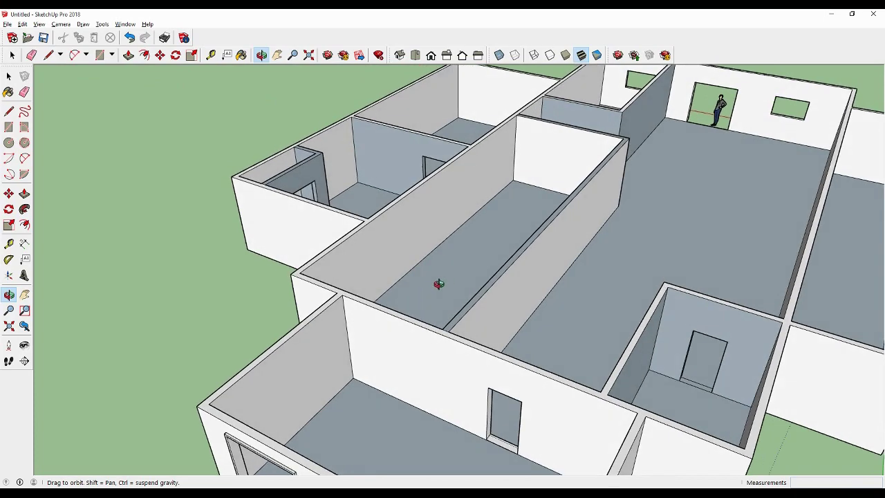
{"action": "scroll", "coordinate": [374, 306], "scroll_direction": "up", "scroll_amount": 3}
{"action": "scroll", "coordinate": [405, 173], "scroll_direction": "up", "scroll_amount": 3}
{"action": "scroll", "coordinate": [443, 181], "scroll_direction": "down", "scroll_amount": 3}
{"action": "mouse_move", "coordinate": [494, 191]}
{"action": "middle_mouse_down"}
{"action": "mouse_move", "coordinate": [420, 205]}
{"action": "mouse_move", "coordinate": [501, 182]}
{"action": "middle_mouse_up"}
{"action": "scroll", "coordinate": [525, 221], "scroll_direction": "up", "scroll_amount": 3}
{"action": "mouse_move", "coordinate": [541, 247]}
{"action": "middle_mouse_down"}
{"action": "mouse_move", "coordinate": [473, 270]}
{"action": "mouse_move", "coordinate": [342, 257]}
{"action": "mouse_move", "coordinate": [615, 209]}
{"action": "mouse_move", "coordinate": [583, 242]}
{"action": "middle_mouse_up"}
{"action": "scroll", "coordinate": [471, 270], "scroll_direction": "up", "scroll_amount": 1}
{"action": "scroll", "coordinate": [583, 243], "scroll_direction": "down", "scroll_amount": 3}
{"action": "middle_click_drag", "start_coordinate": [510, 228], "coordinate": [537, 228]}
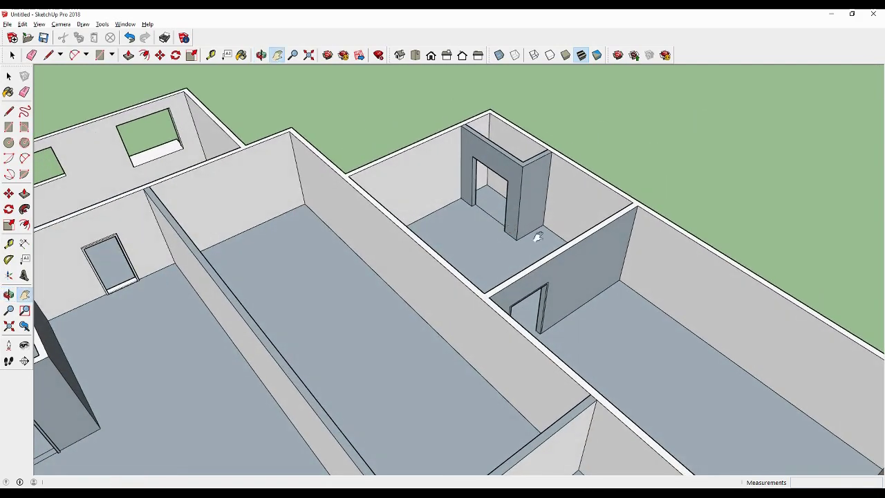
{"action": "scroll", "coordinate": [553, 238], "scroll_direction": "down", "scroll_amount": 2}
{"action": "middle_click_drag", "start_coordinate": [572, 280], "coordinate": [555, 95], "text": "shift"}
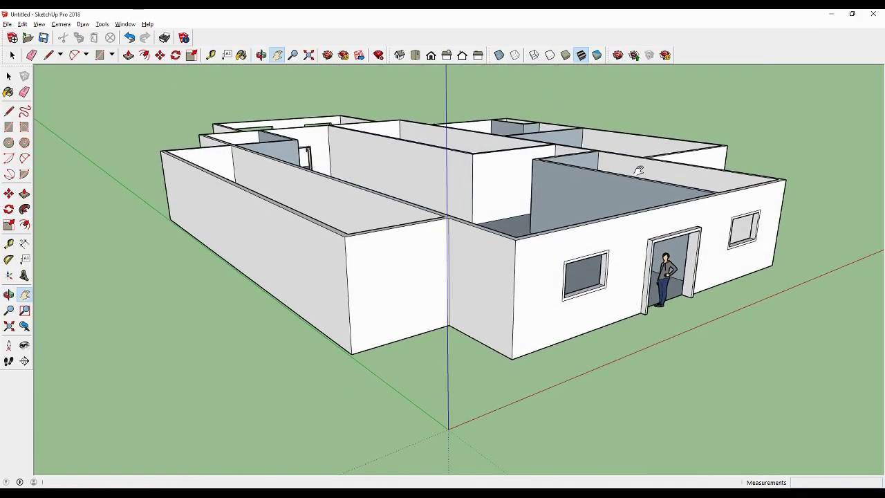
{"action": "middle_click_drag", "start_coordinate": [587, 170], "coordinate": [340, 209]}
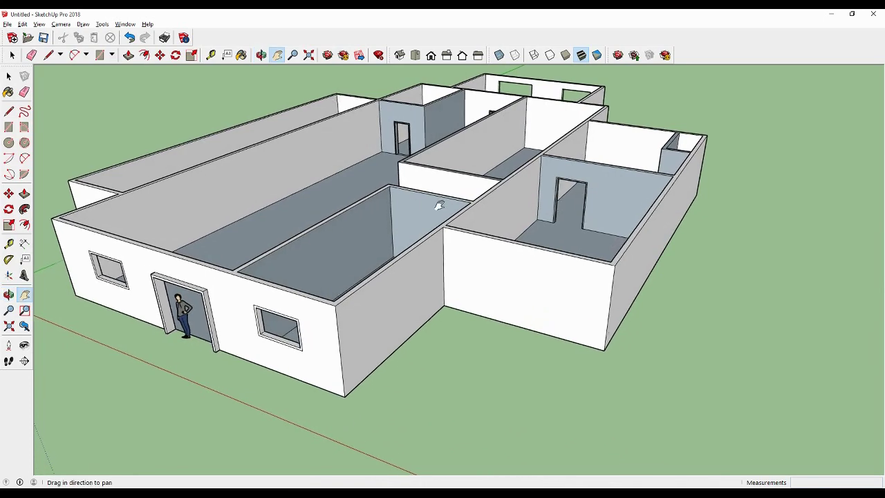
{"action": "mouse_move", "coordinate": [439, 200]}
{"action": "middle_mouse_down", "text": "shift"}
{"action": "mouse_move", "coordinate": [589, 255]}
{"action": "mouse_move", "coordinate": [585, 241]}
{"action": "mouse_move", "coordinate": [609, 203]}
{"action": "mouse_move", "coordinate": [639, 231]}
{"action": "mouse_move", "coordinate": [609, 208]}
{"action": "middle_mouse_up", "text": "shift"}
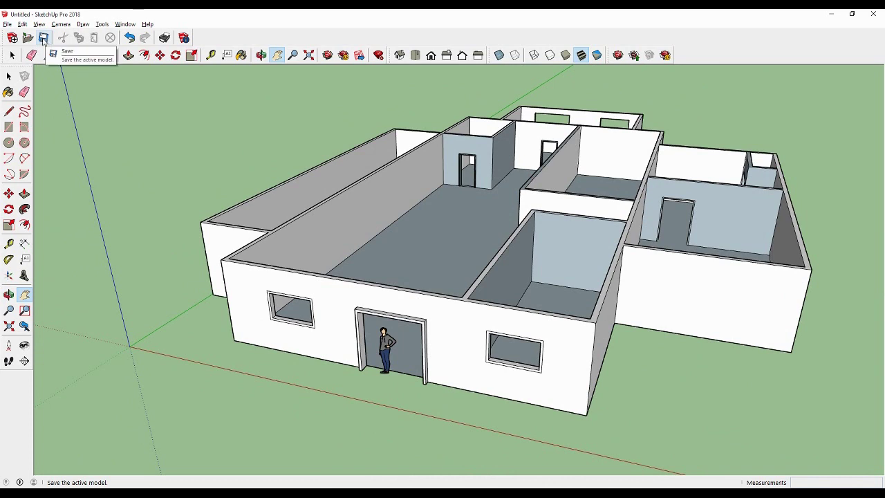
Save the model to Documents as a .skp named 'House 1' plus the owner's name.
{"action": "left_click", "coordinate": [8, 25]}
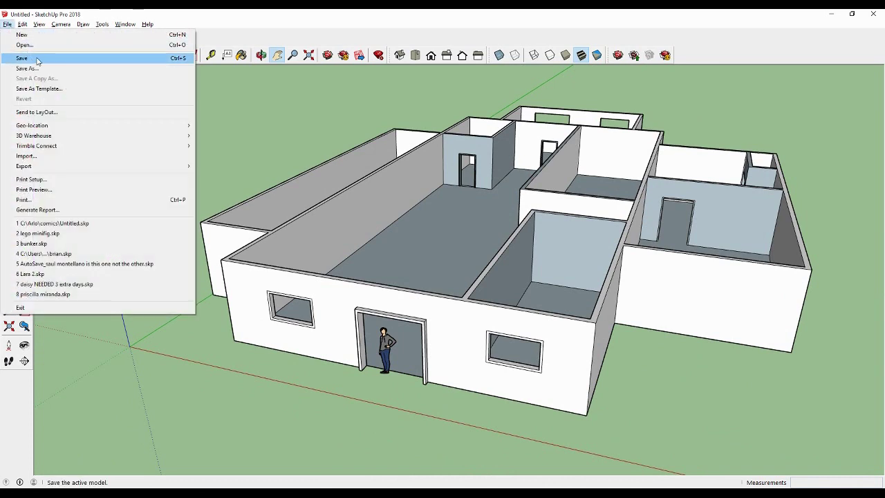
{"action": "left_click", "coordinate": [294, 19]}
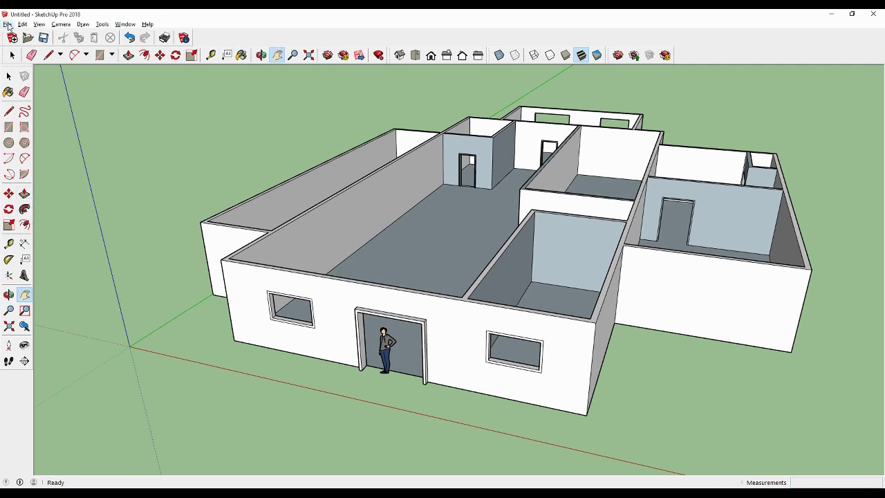
{"action": "left_click", "coordinate": [44, 38]}
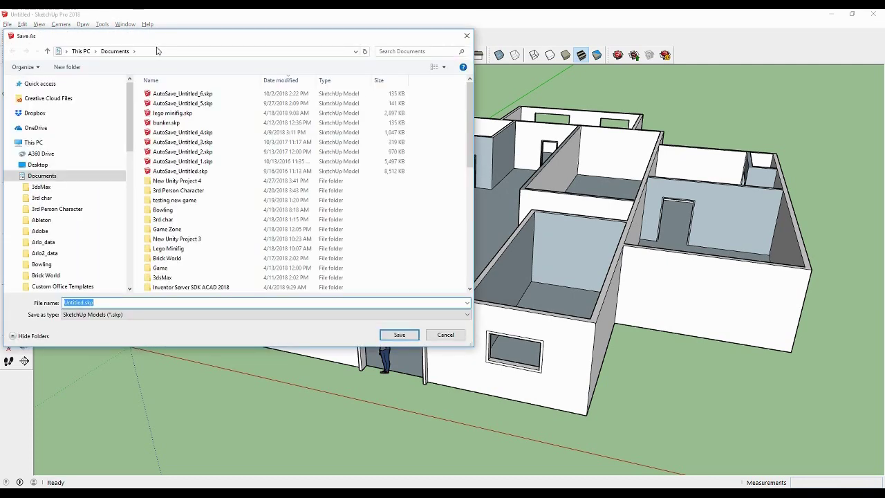
{"action": "type", "text": "House 1 - Mr. Calles"}
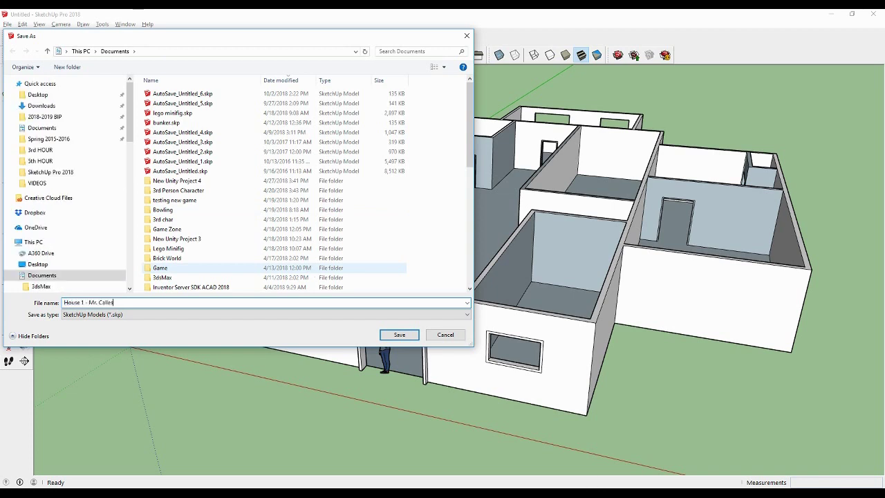
{"action": "left_click", "coordinate": [400, 335]}
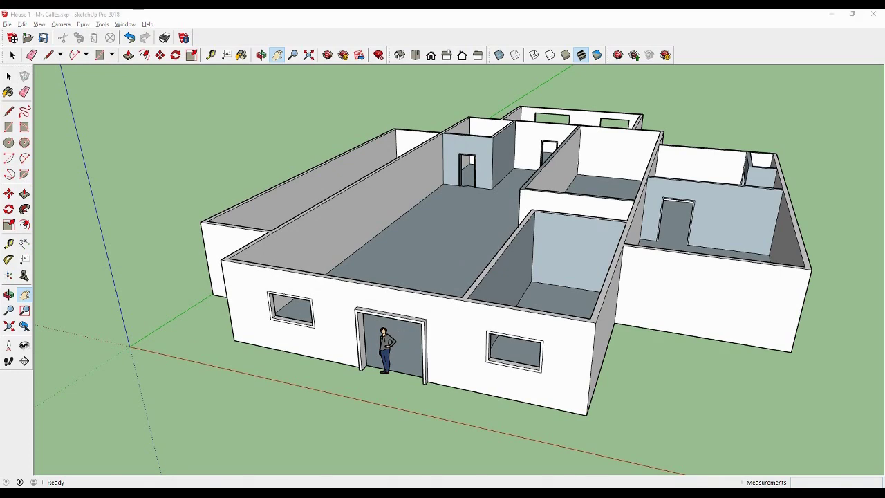
Draw a doorway rectangle on the long back wall down to the wall's base.
{"action": "mouse_move", "coordinate": [270, 266]}
{"action": "middle_mouse_down"}
{"action": "mouse_move", "coordinate": [475, 274]}
{"action": "mouse_move", "coordinate": [408, 286]}
{"action": "middle_mouse_up"}
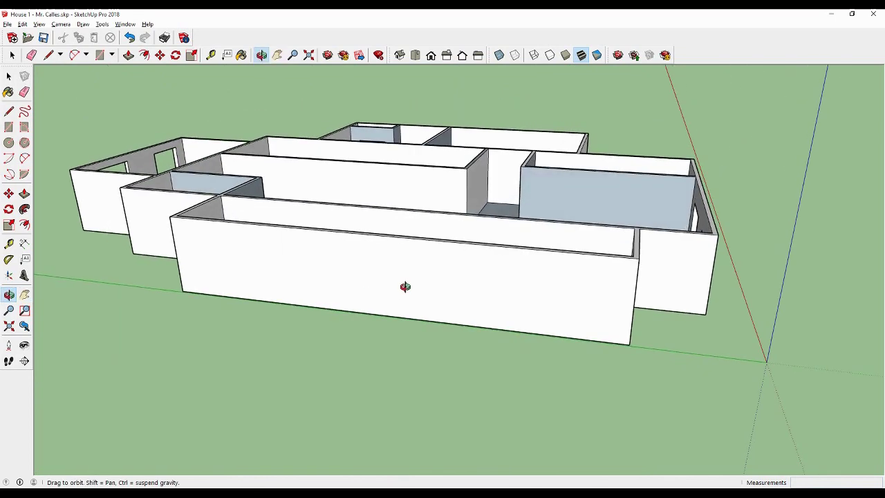
{"action": "scroll", "coordinate": [437, 288], "scroll_direction": "up", "scroll_amount": 5}
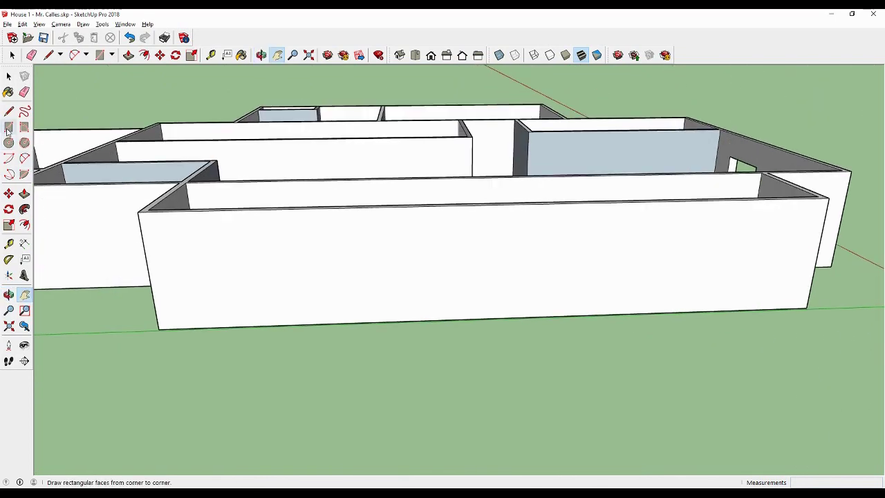
{"action": "left_click", "coordinate": [8, 127]}
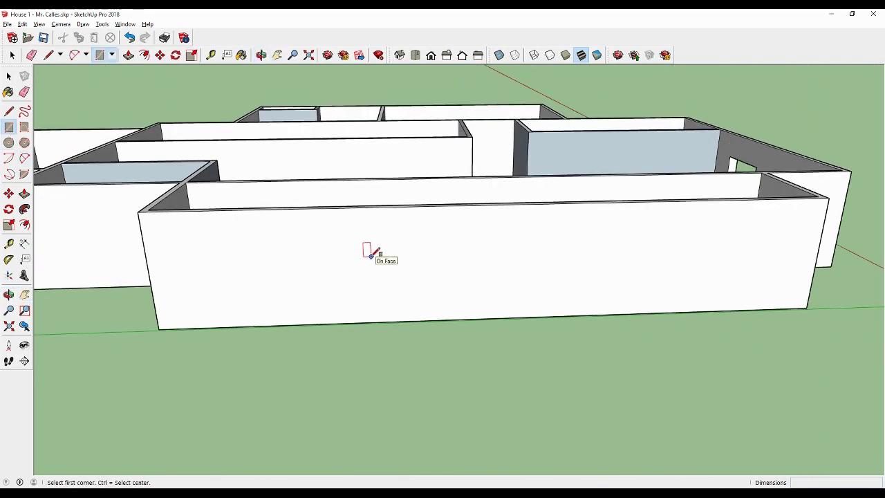
{"action": "left_click", "coordinate": [371, 257]}
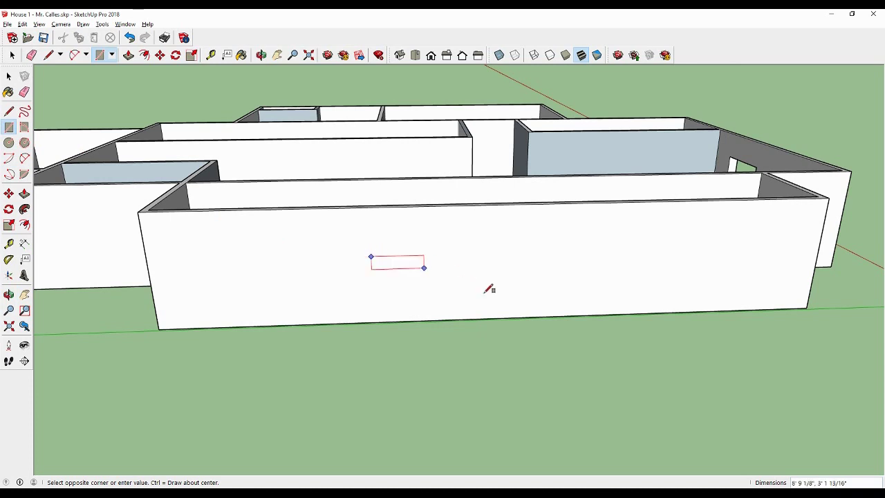
{"action": "left_click", "coordinate": [586, 314]}
{"action": "scroll", "coordinate": [484, 256], "scroll_direction": "up", "scroll_amount": 2}
Add a centre guide line and draw a 2-Point Arc arch across the rectangle's top.
{"action": "left_click", "coordinate": [9, 111]}
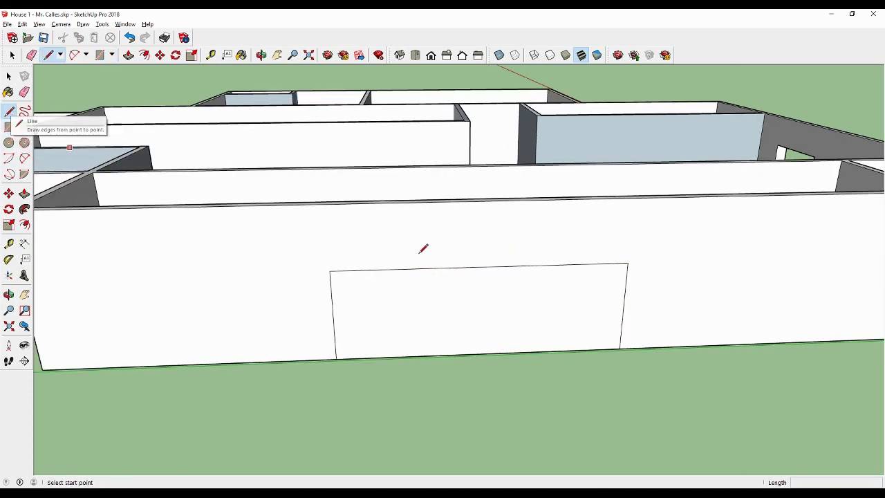
{"action": "left_click", "coordinate": [482, 266]}
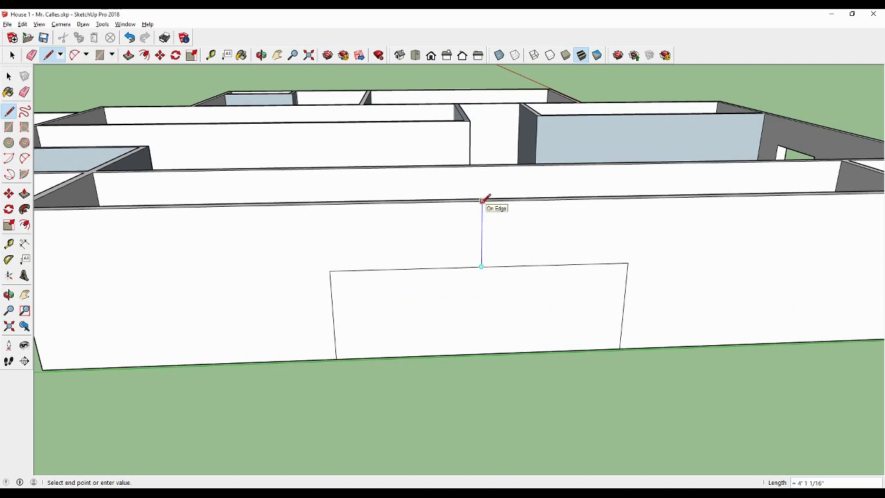
{"action": "key", "text": "a"}
{"action": "left_click", "coordinate": [329, 271]}
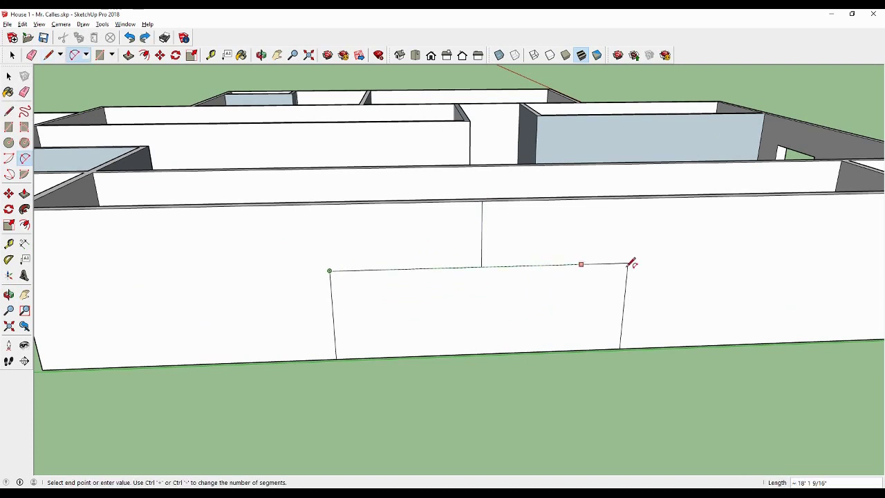
{"action": "left_click", "coordinate": [628, 262]}
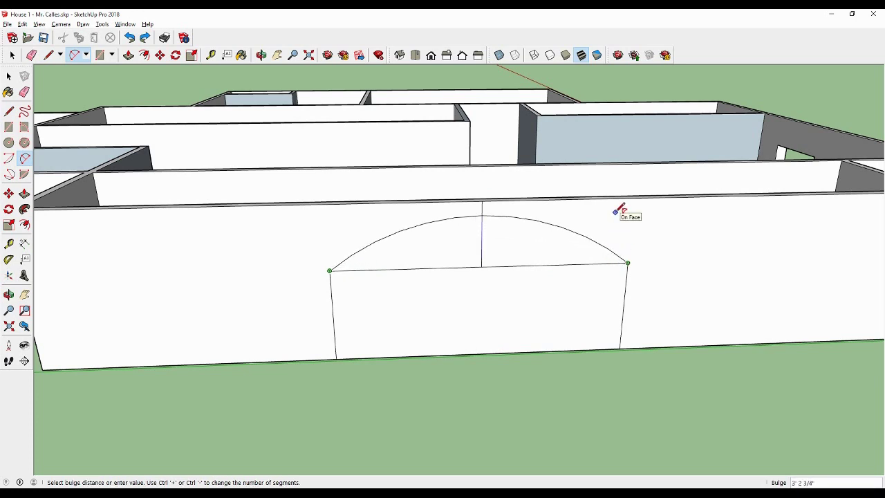
{"action": "left_click", "coordinate": [619, 208]}
{"action": "left_click", "coordinate": [24, 91]}
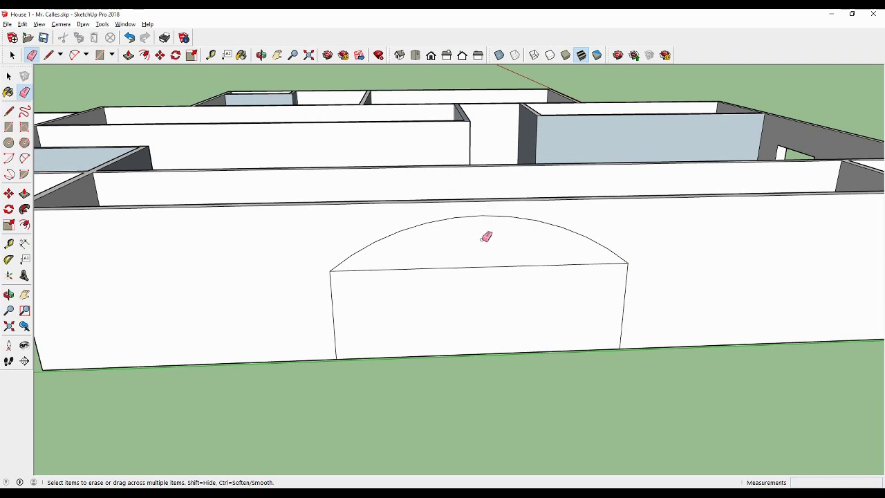
Erase the straight edge beneath the arc, leaving the arch-topped outline.
{"action": "left_click", "coordinate": [477, 265]}
{"action": "scroll", "coordinate": [443, 289], "scroll_direction": "up", "scroll_amount": 2}
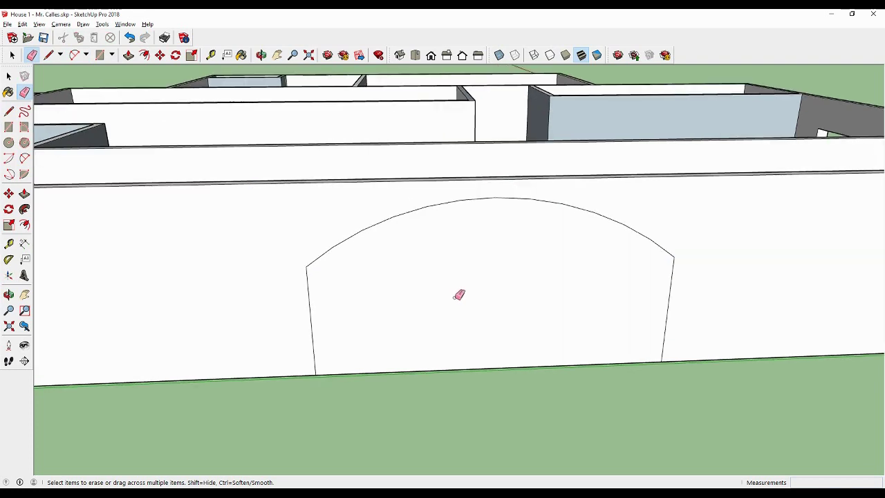
{"action": "mouse_move", "coordinate": [459, 292]}
{"action": "middle_mouse_down"}
{"action": "mouse_move", "coordinate": [383, 263]}
{"action": "mouse_move", "coordinate": [389, 258]}
{"action": "middle_mouse_up"}
{"action": "scroll", "coordinate": [388, 260], "scroll_direction": "up", "scroll_amount": 2}
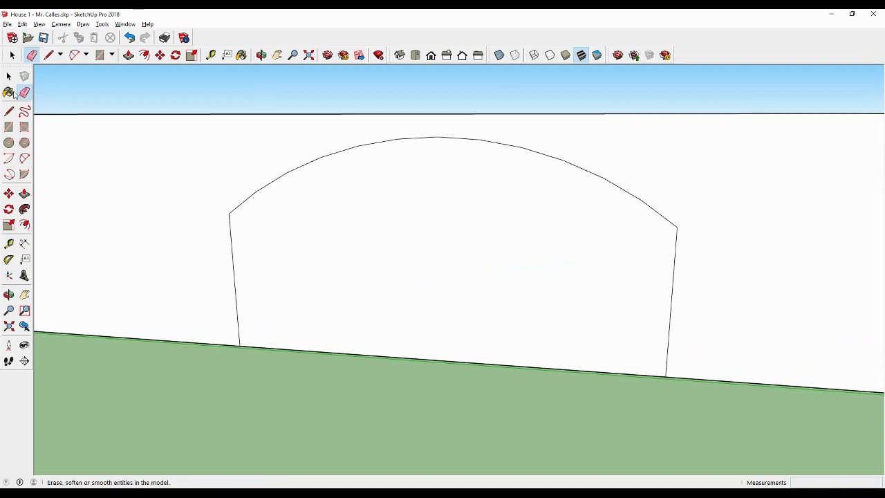
Push the arch-shaped face into the long wall to form the recessed arched opening.
{"action": "left_click", "coordinate": [8, 76]}
{"action": "left_click", "coordinate": [291, 221]}
{"action": "left_click", "coordinate": [24, 195]}
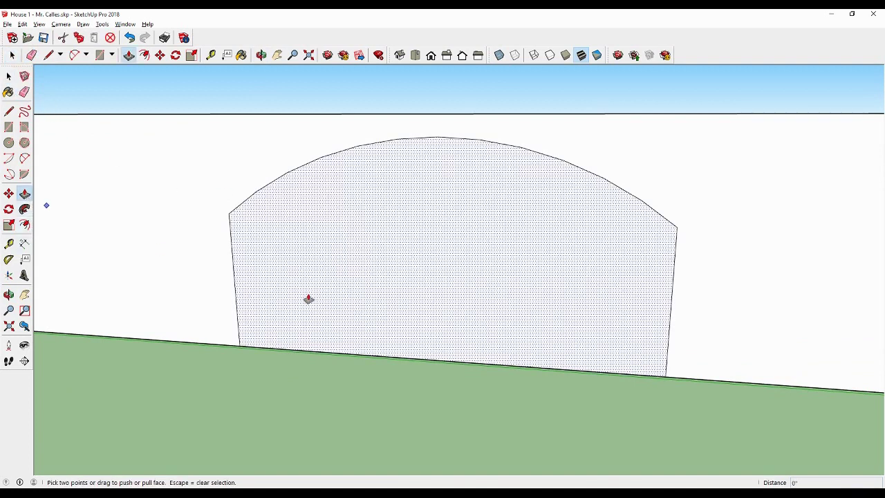
{"action": "left_click", "coordinate": [312, 324]}
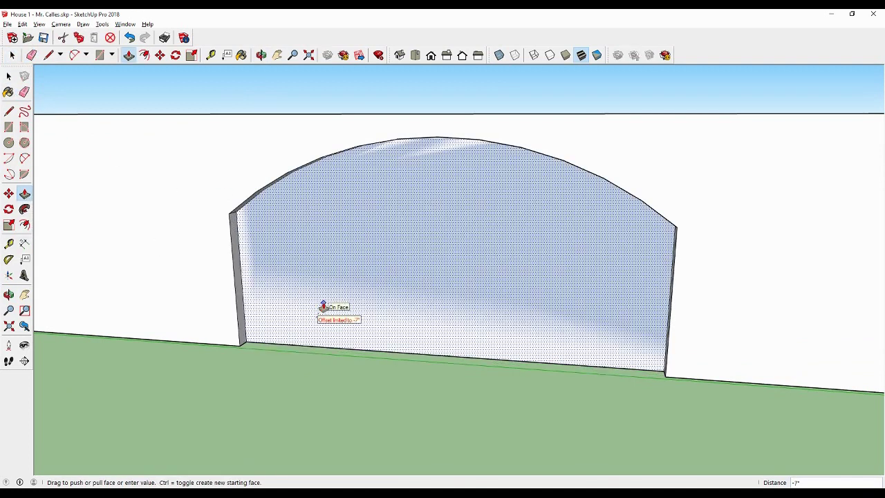
{"action": "left_click", "coordinate": [323, 306]}
{"action": "mouse_move", "coordinate": [468, 317]}
{"action": "middle_mouse_down"}
{"action": "mouse_move", "coordinate": [447, 318]}
{"action": "mouse_move", "coordinate": [432, 286]}
{"action": "mouse_move", "coordinate": [593, 330]}
{"action": "mouse_move", "coordinate": [690, 336]}
{"action": "mouse_move", "coordinate": [666, 350]}
{"action": "mouse_move", "coordinate": [546, 342]}
{"action": "mouse_move", "coordinate": [411, 298]}
{"action": "mouse_move", "coordinate": [609, 321]}
{"action": "mouse_move", "coordinate": [605, 362]}
{"action": "mouse_move", "coordinate": [597, 299]}
{"action": "mouse_move", "coordinate": [527, 300]}
{"action": "mouse_move", "coordinate": [518, 292]}
{"action": "mouse_move", "coordinate": [526, 321]}
{"action": "middle_mouse_up"}
{"action": "scroll", "coordinate": [447, 317], "scroll_direction": "down", "scroll_amount": 3}
{"action": "scroll", "coordinate": [447, 317], "scroll_direction": "down", "scroll_amount": 3}
{"action": "scroll", "coordinate": [547, 307], "scroll_direction": "up", "scroll_amount": 2}
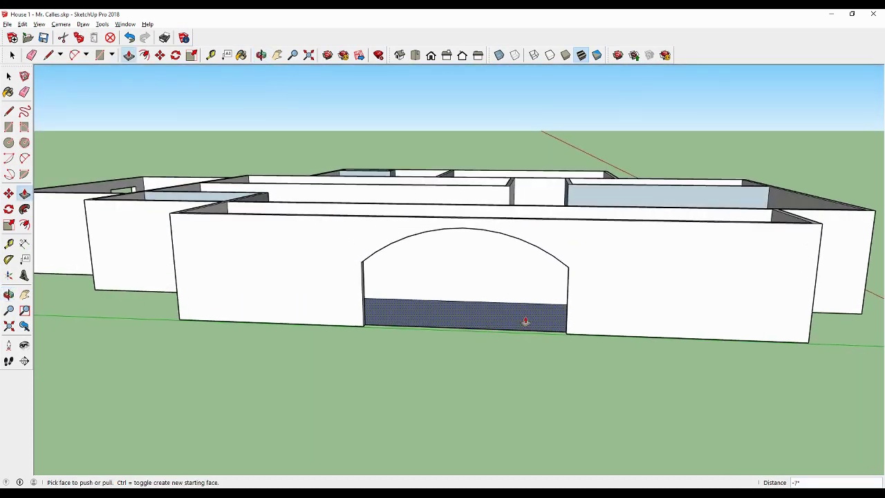
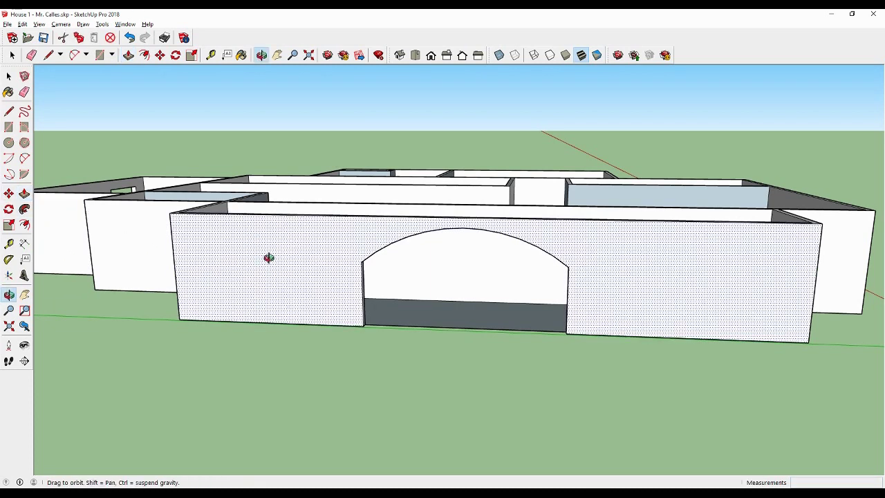
Orbit and zoom into the house to face a blank interior wall at eye level.
{"action": "mouse_move", "coordinate": [271, 257]}
{"action": "middle_mouse_down"}
{"action": "mouse_move", "coordinate": [420, 269]}
{"action": "mouse_move", "coordinate": [632, 257]}
{"action": "mouse_move", "coordinate": [157, 282]}
{"action": "mouse_move", "coordinate": [291, 292]}
{"action": "mouse_move", "coordinate": [297, 339]}
{"action": "mouse_move", "coordinate": [341, 213]}
{"action": "middle_mouse_up"}
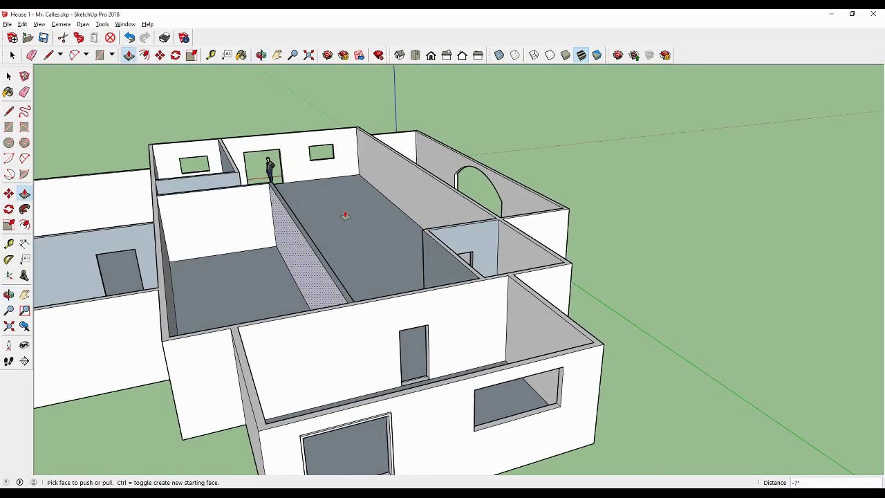
{"action": "scroll", "coordinate": [212, 234], "scroll_direction": "up", "scroll_amount": 2}
{"action": "scroll", "coordinate": [224, 233], "scroll_direction": "up", "scroll_amount": 2}
{"action": "scroll", "coordinate": [223, 240], "scroll_direction": "up", "scroll_amount": 2}
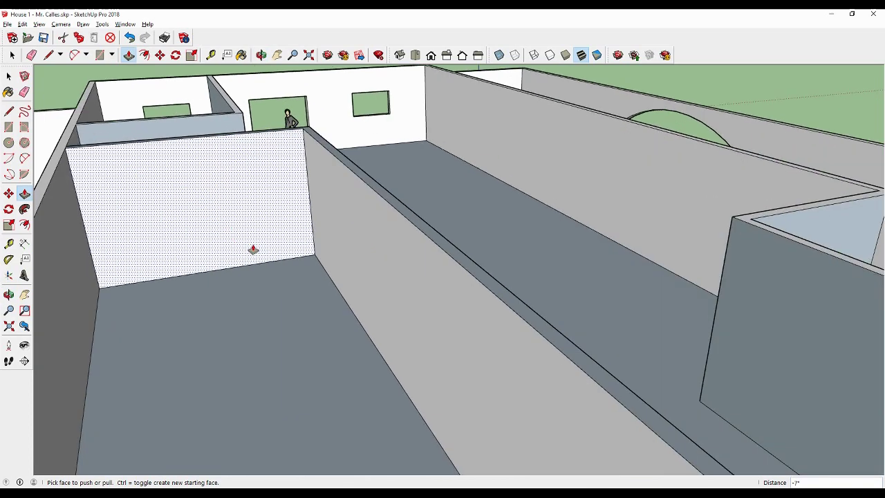
{"action": "left_click", "coordinate": [9, 294]}
{"action": "mouse_move", "coordinate": [241, 273]}
{"action": "left_mouse_down"}
{"action": "mouse_move", "coordinate": [291, 326]}
{"action": "mouse_move", "coordinate": [287, 304]}
{"action": "mouse_move", "coordinate": [257, 282]}
{"action": "left_mouse_up"}
{"action": "key", "text": "h"}
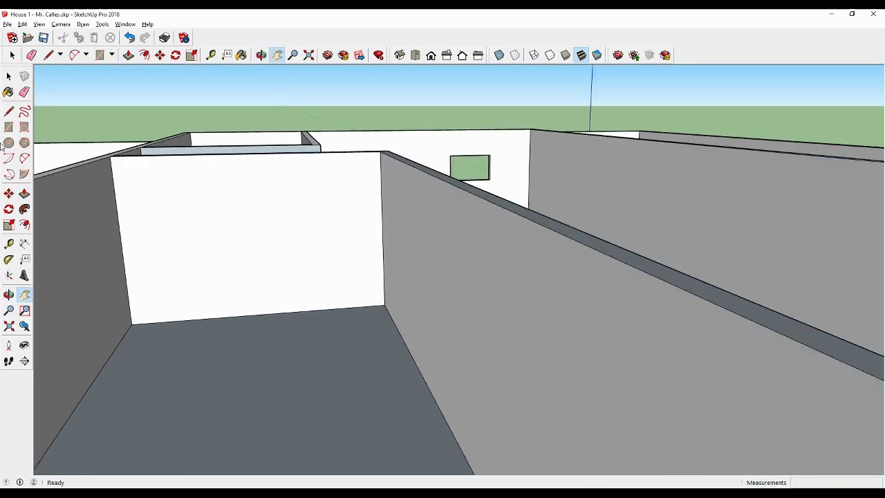
{"action": "left_click", "coordinate": [8, 126]}
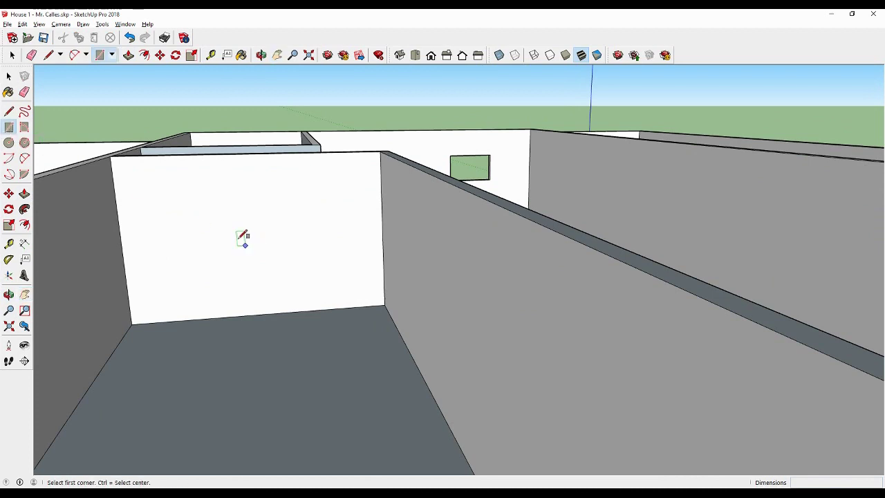
Outline an arched doorway on the wall with a rectangle, a 2-point arc top, and no line beneath the arc.
{"action": "left_click", "coordinate": [205, 219]}
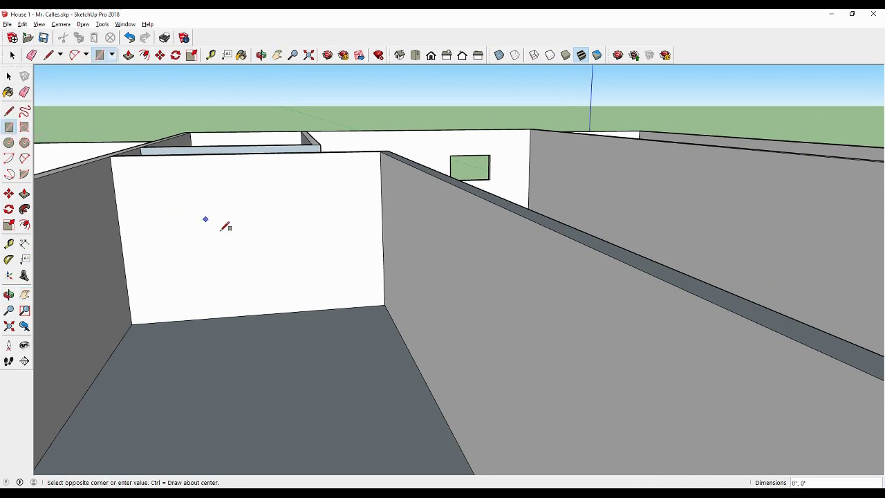
{"action": "left_click", "coordinate": [291, 312]}
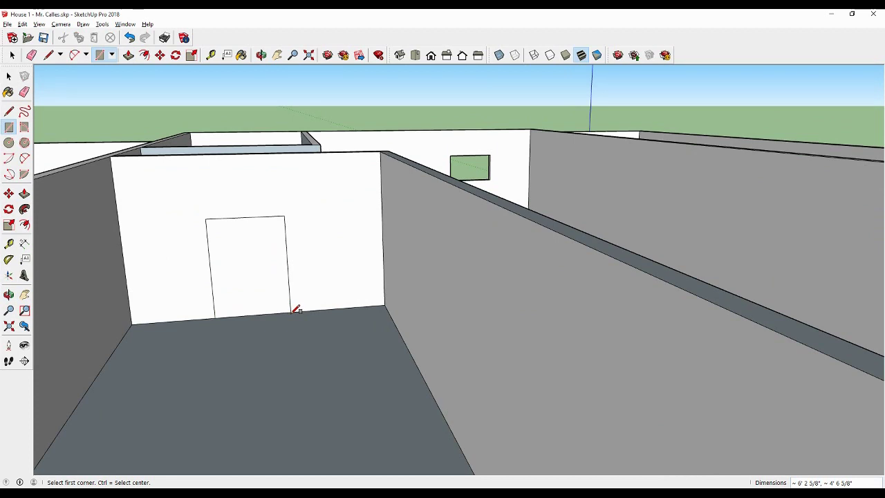
{"action": "left_click", "coordinate": [25, 160]}
{"action": "left_click", "coordinate": [206, 219]}
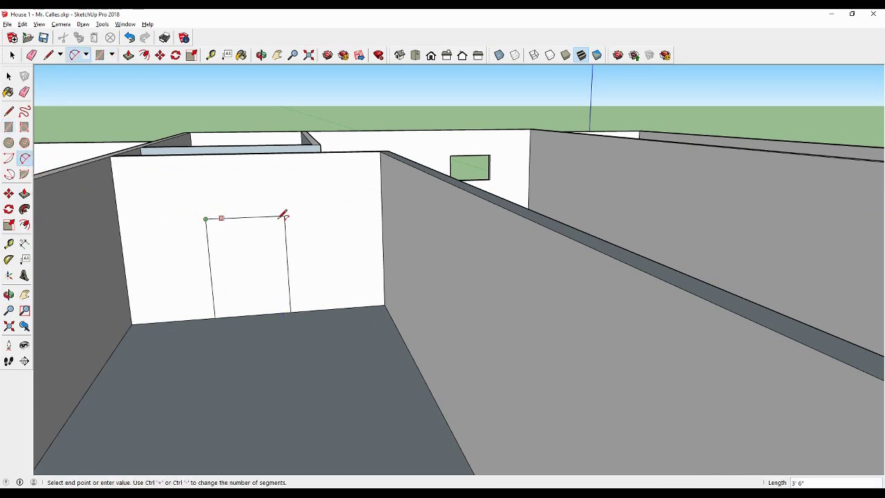
{"action": "left_click", "coordinate": [284, 217]}
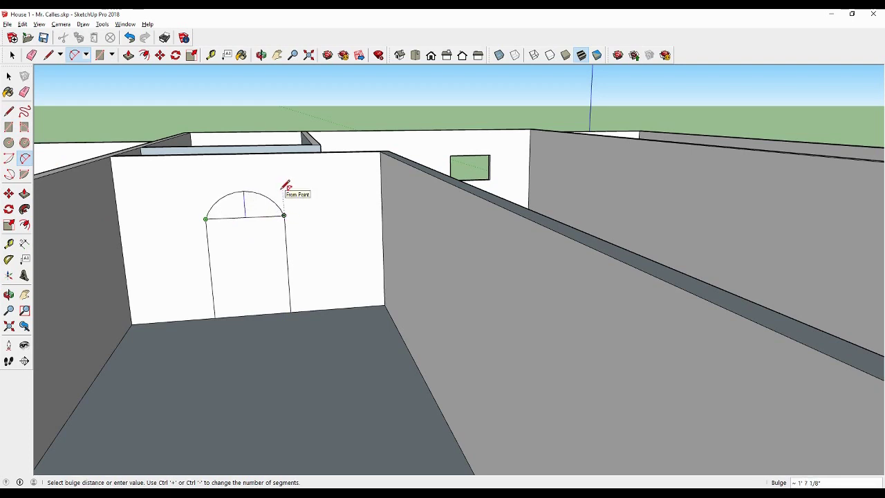
{"action": "left_click", "coordinate": [286, 185]}
{"action": "left_click", "coordinate": [24, 92]}
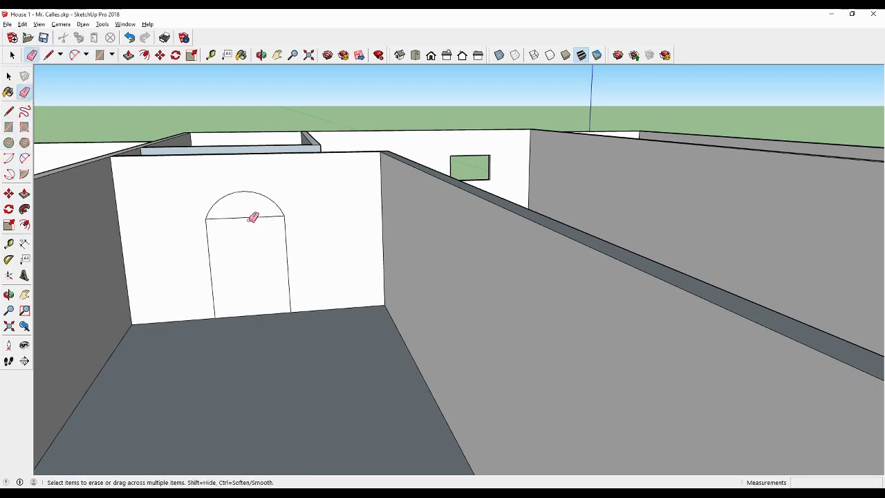
{"action": "left_click", "coordinate": [252, 218]}
Push the arched face 7 inches through the wall to open the doorway.
{"action": "scroll", "coordinate": [168, 241], "scroll_direction": "up", "scroll_amount": 1}
{"action": "scroll", "coordinate": [301, 288], "scroll_direction": "up", "scroll_amount": 3}
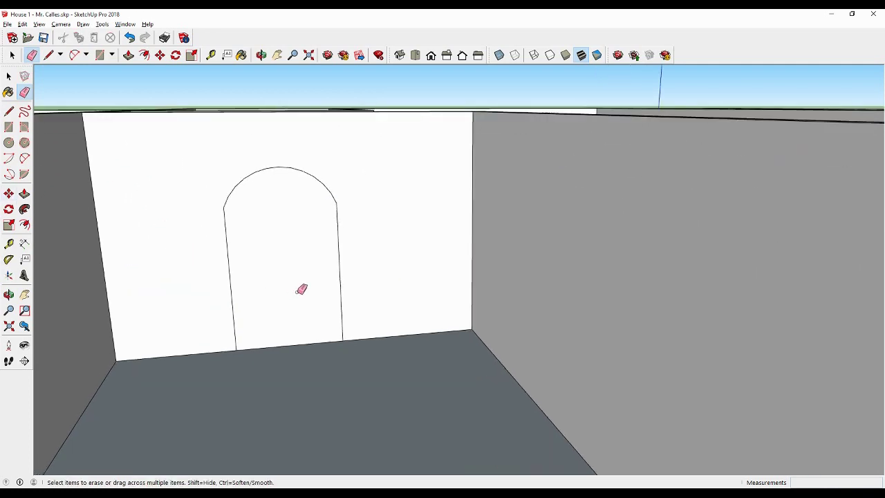
{"action": "scroll", "coordinate": [296, 290], "scroll_direction": "up", "scroll_amount": 2}
{"action": "middle_click_drag", "start_coordinate": [296, 290], "coordinate": [267, 290]}
{"action": "left_click", "coordinate": [8, 77]}
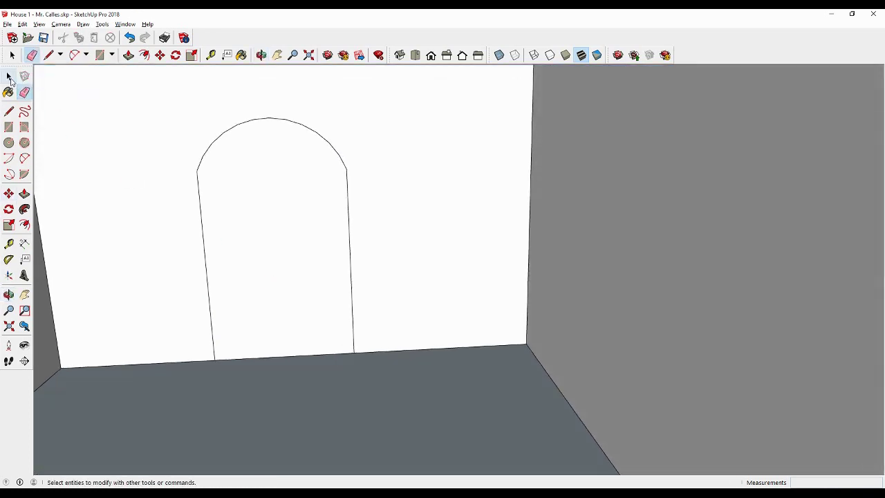
{"action": "left_click", "coordinate": [239, 232]}
{"action": "left_click", "coordinate": [24, 194]}
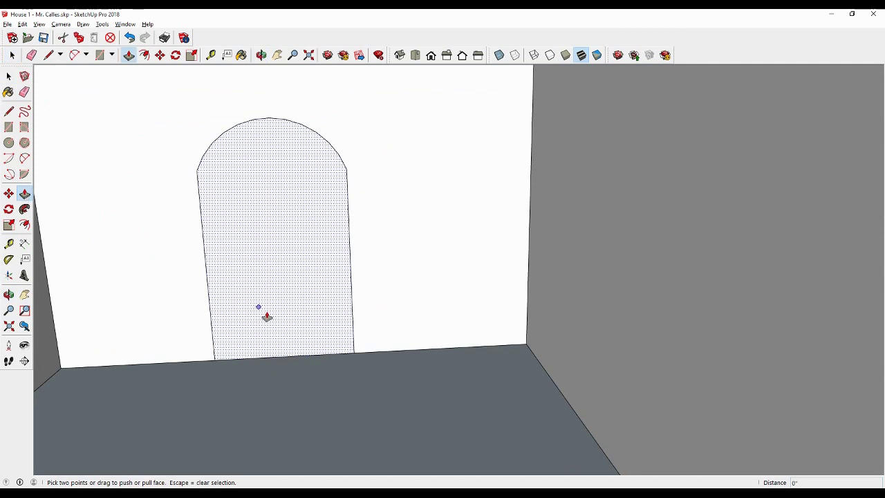
{"action": "left_click", "coordinate": [270, 303]}
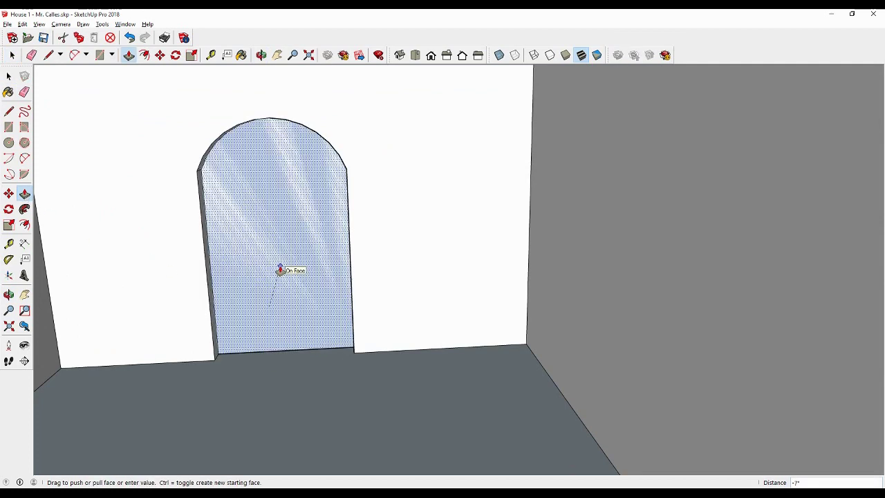
{"action": "left_click", "coordinate": [281, 270]}
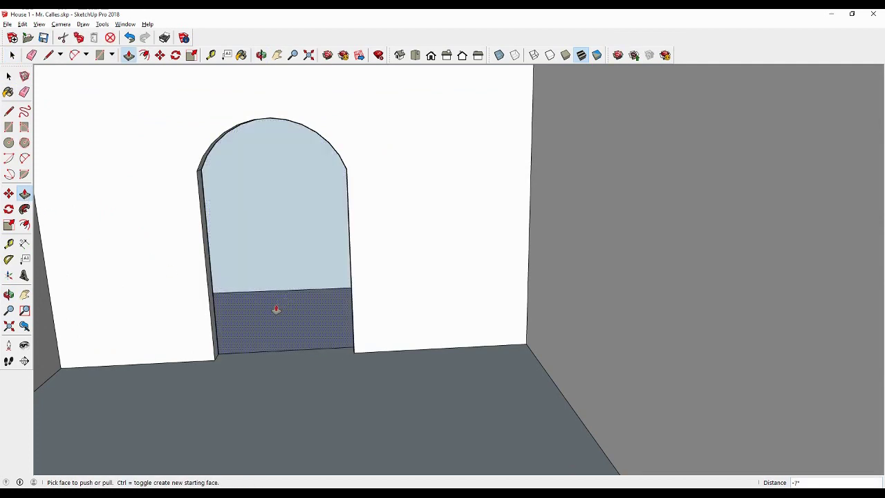
{"action": "scroll", "coordinate": [300, 318], "scroll_direction": "down", "scroll_amount": 5}
{"action": "scroll", "coordinate": [332, 312], "scroll_direction": "down", "scroll_amount": 5}
{"action": "mouse_move", "coordinate": [332, 312]}
{"action": "middle_mouse_down"}
{"action": "mouse_move", "coordinate": [200, 314]}
{"action": "mouse_move", "coordinate": [231, 344]}
{"action": "mouse_move", "coordinate": [413, 350]}
{"action": "mouse_move", "coordinate": [393, 322]}
{"action": "middle_mouse_up"}
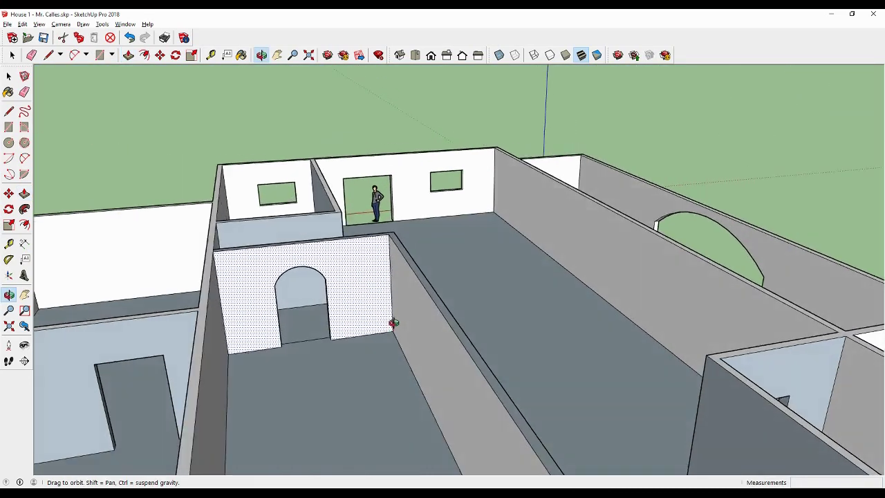
Undo the doorway push and offset the arch outline 2 inches outward.
{"action": "scroll", "coordinate": [349, 328], "scroll_direction": "up", "scroll_amount": 3}
{"action": "scroll", "coordinate": [281, 328], "scroll_direction": "up", "scroll_amount": 3}
{"action": "scroll", "coordinate": [257, 320], "scroll_direction": "up", "scroll_amount": 3}
{"action": "scroll", "coordinate": [258, 322], "scroll_direction": "up", "scroll_amount": 3}
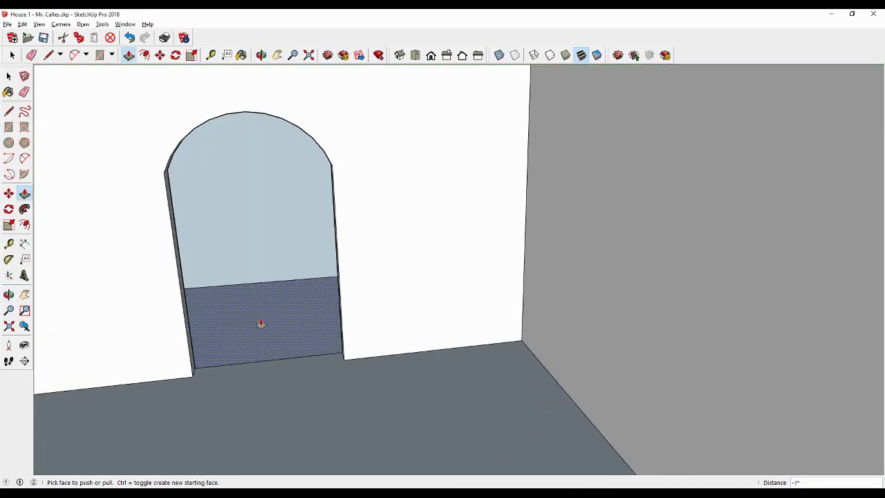
{"action": "middle_click_drag", "start_coordinate": [259, 322], "coordinate": [252, 307]}
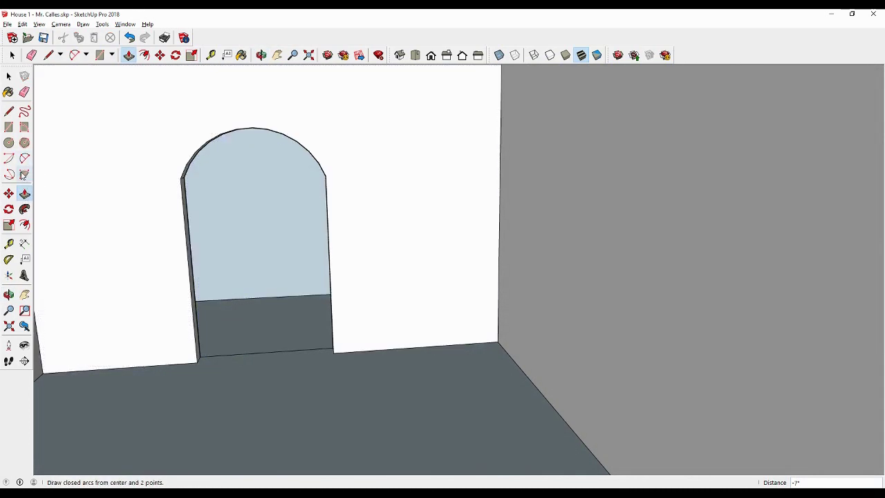
{"action": "left_click", "coordinate": [130, 38]}
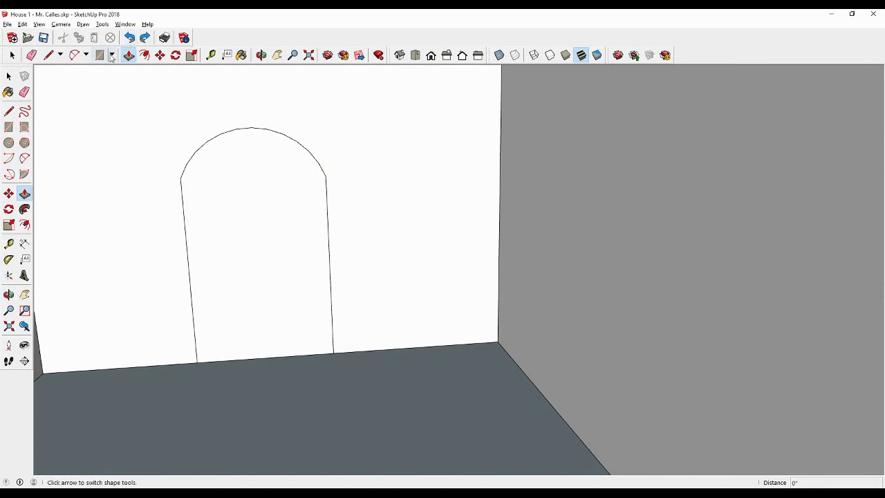
{"action": "left_click", "coordinate": [24, 224]}
{"action": "left_click", "coordinate": [236, 311]}
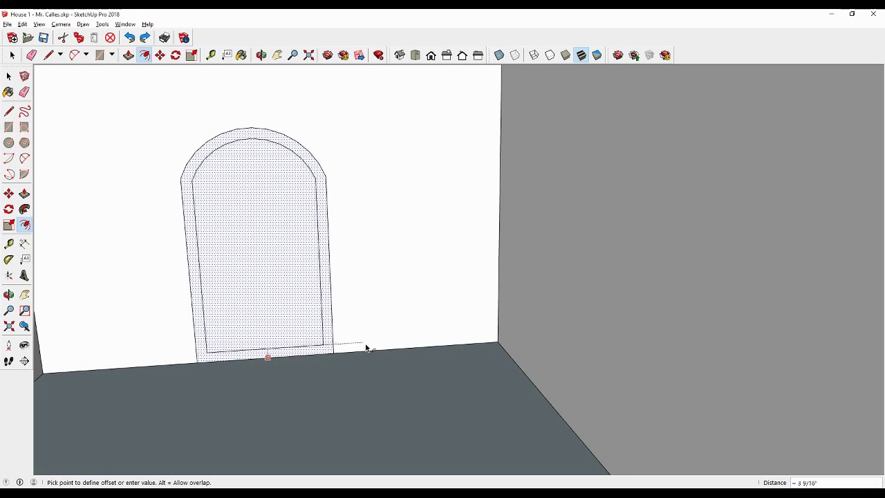
{"action": "left_click", "coordinate": [388, 363]}
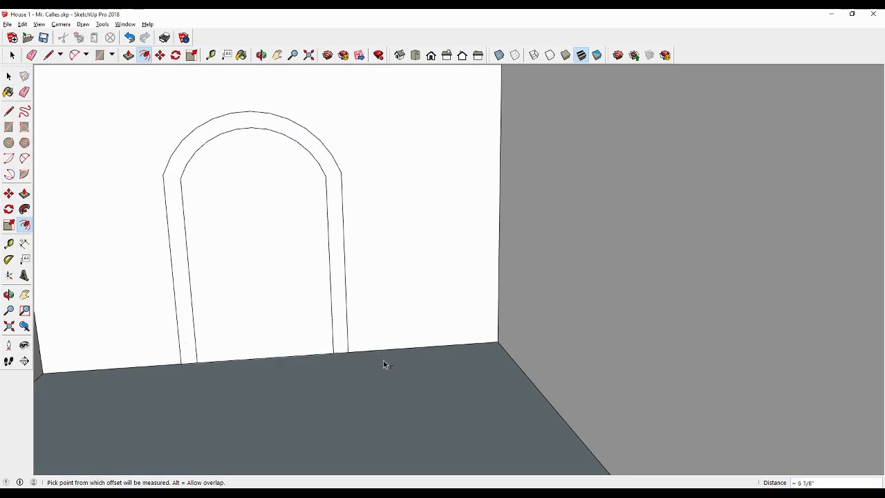
{"action": "key", "text": "Return"}
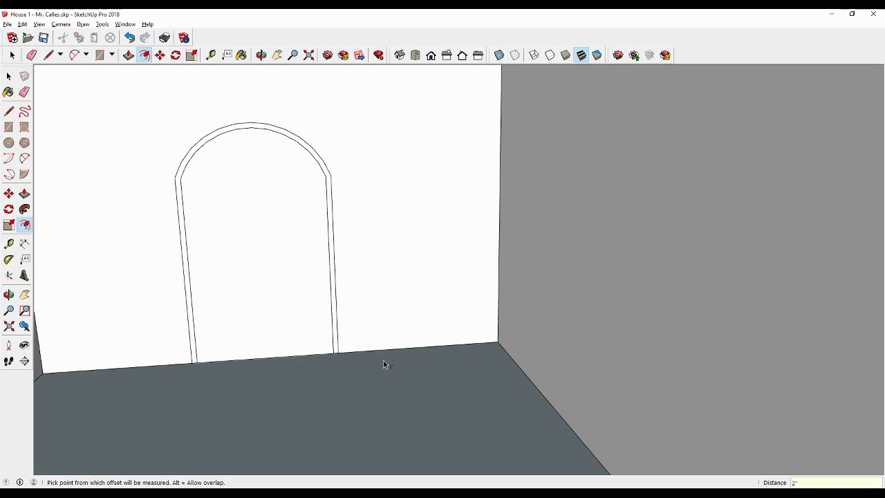
Extrude the thin frame strip around the arch out 2 inches as trim.
{"action": "left_click", "coordinate": [24, 193]}
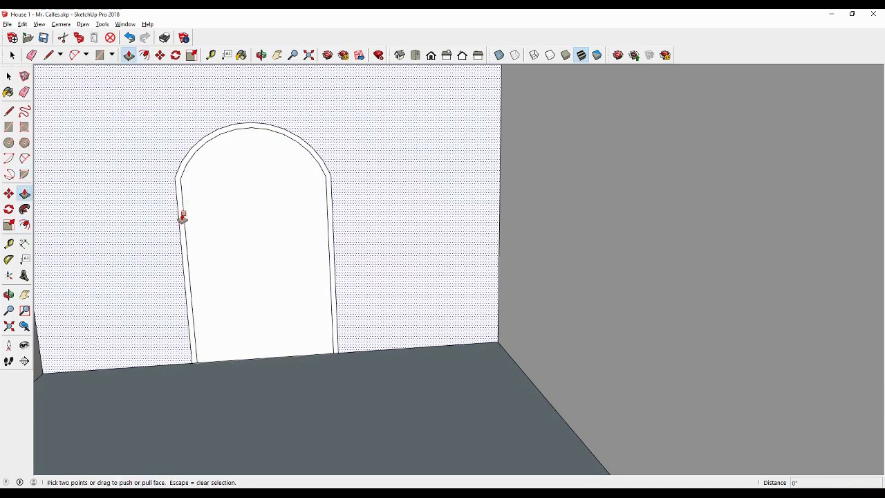
{"action": "left_click", "coordinate": [11, 55]}
{"action": "left_click", "coordinate": [179, 176]}
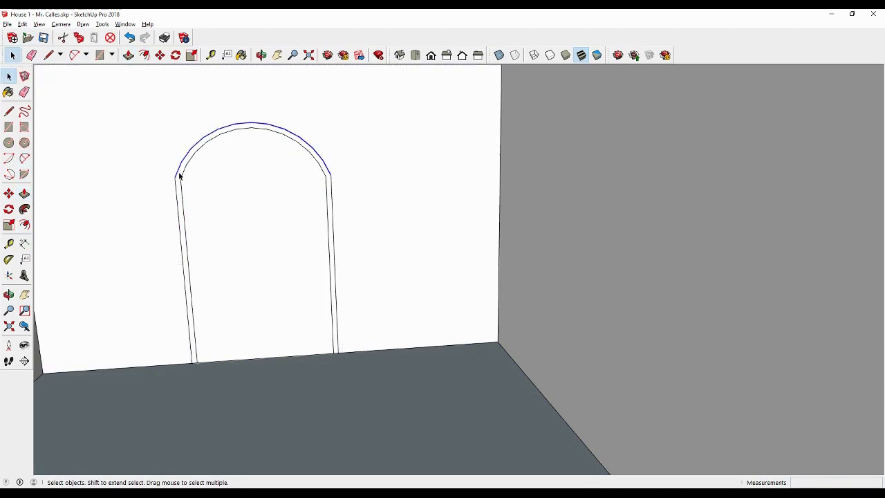
{"action": "left_click", "coordinate": [24, 194]}
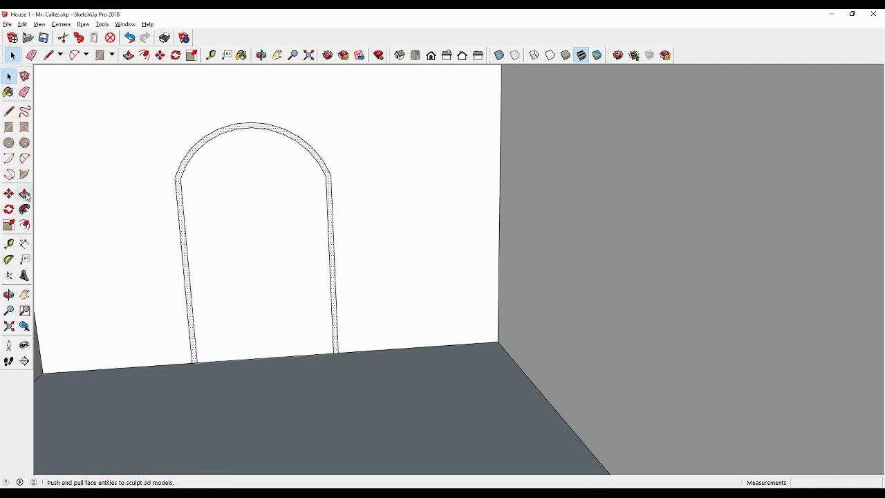
{"action": "left_click", "coordinate": [181, 233]}
{"action": "type", "text": "2'"}
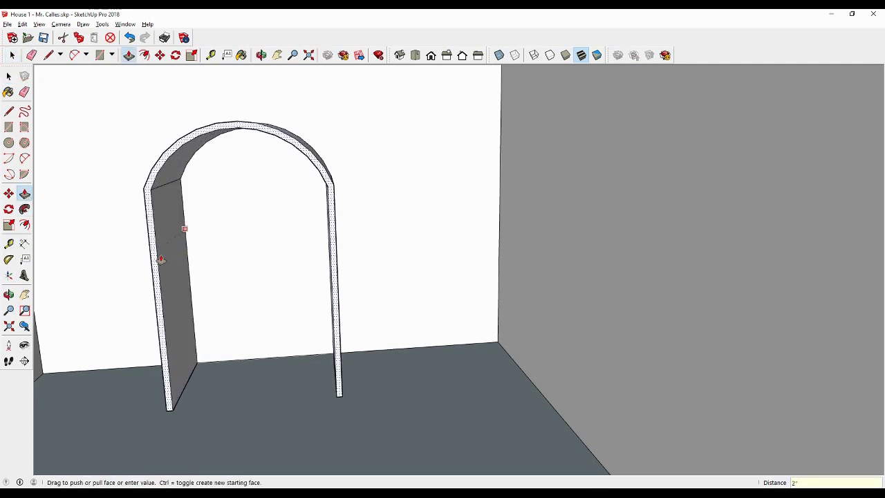
{"action": "key", "text": "Return"}
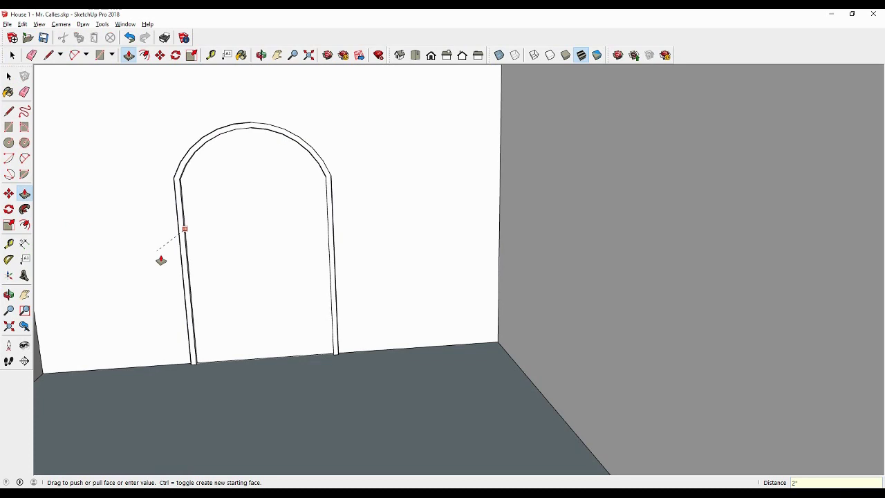
Push the arched door face back through the wall.
{"action": "left_click", "coordinate": [24, 194]}
{"action": "left_click", "coordinate": [261, 316]}
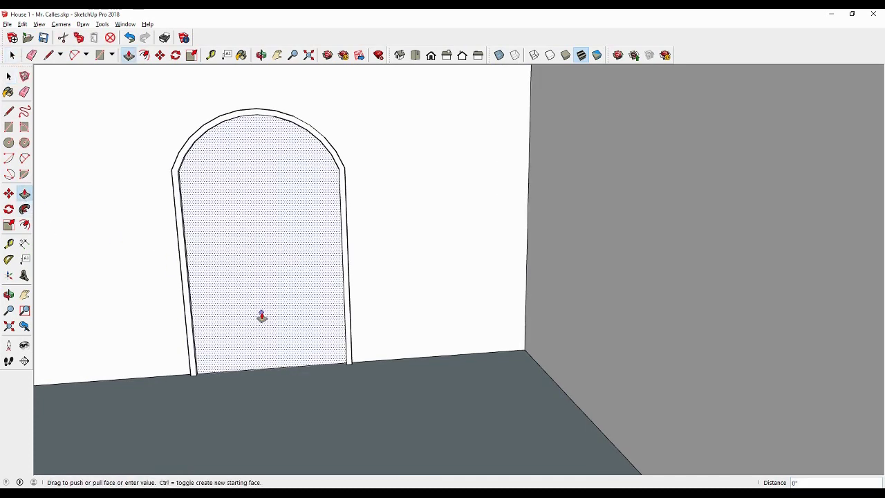
{"action": "left_click", "coordinate": [287, 209]}
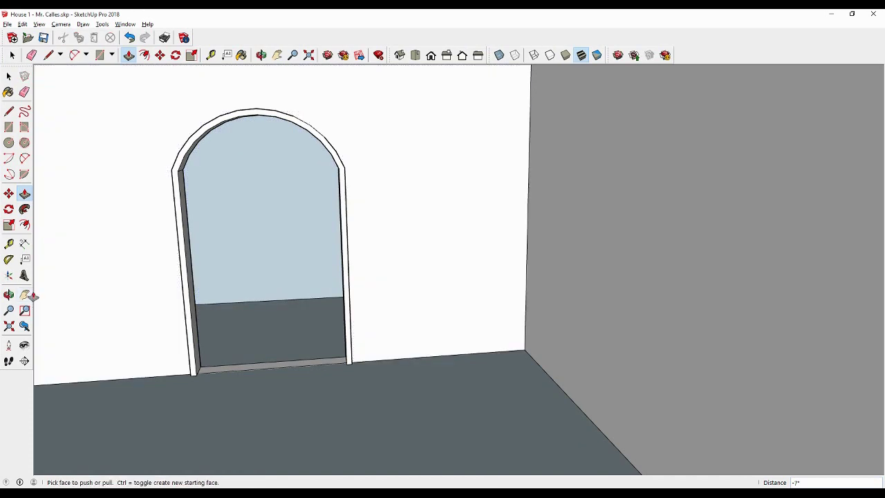
{"action": "left_click", "coordinate": [24, 294]}
{"action": "scroll", "coordinate": [270, 274], "scroll_direction": "down", "scroll_amount": 3}
{"action": "scroll", "coordinate": [296, 276], "scroll_direction": "down", "scroll_amount": 3}
{"action": "scroll", "coordinate": [229, 244], "scroll_direction": "down", "scroll_amount": 3}
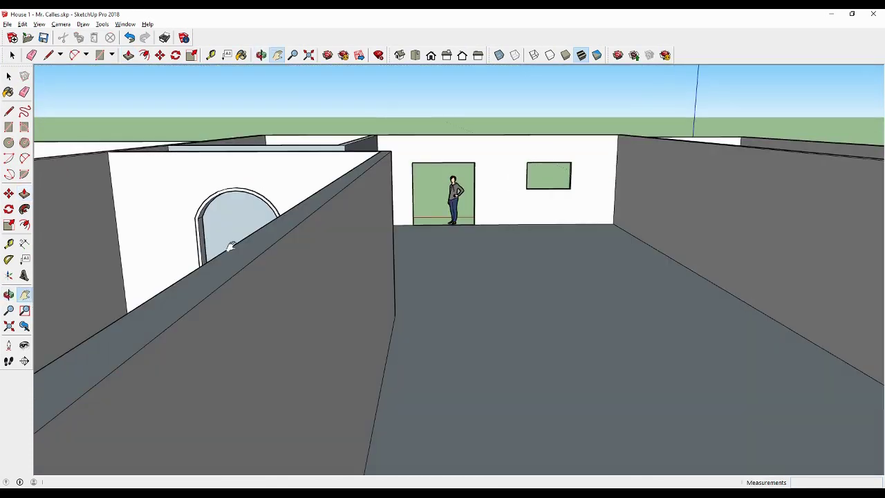
{"action": "scroll", "coordinate": [223, 219], "scroll_direction": "up", "scroll_amount": 8}
{"action": "mouse_move", "coordinate": [223, 219]}
{"action": "middle_mouse_down"}
{"action": "mouse_move", "coordinate": [233, 212]}
{"action": "mouse_move", "coordinate": [154, 269]}
{"action": "middle_mouse_up"}
{"action": "scroll", "coordinate": [222, 260], "scroll_direction": "down", "scroll_amount": 2}
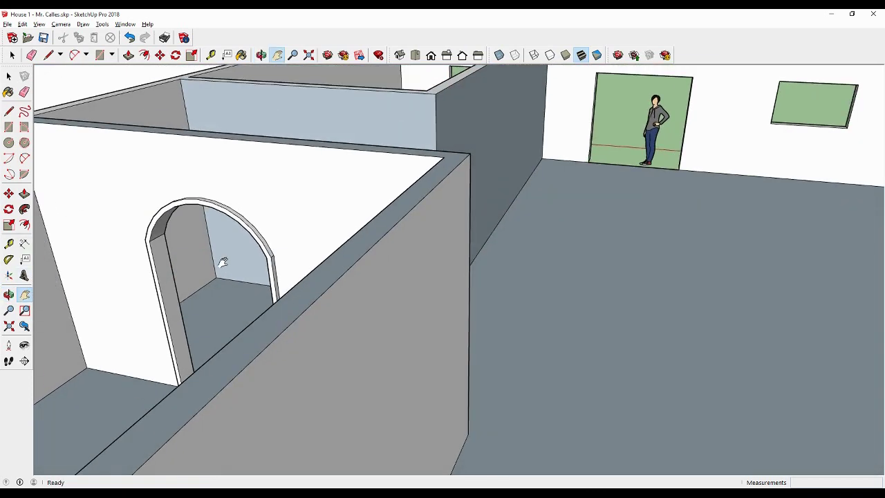
{"action": "scroll", "coordinate": [222, 260], "scroll_direction": "down", "scroll_amount": 3}
{"action": "scroll", "coordinate": [222, 260], "scroll_direction": "down", "scroll_amount": 2}
{"action": "scroll", "coordinate": [262, 258], "scroll_direction": "down", "scroll_amount": 2}
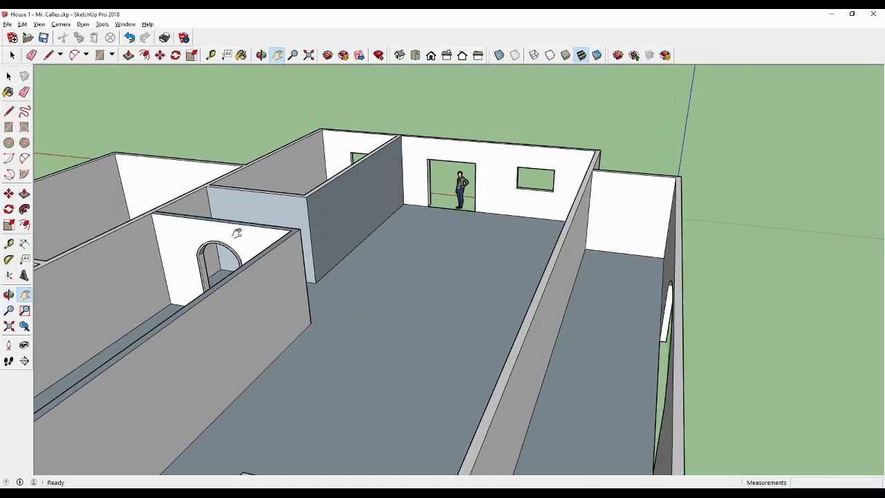
{"action": "mouse_move", "coordinate": [237, 233]}
{"action": "middle_mouse_down"}
{"action": "mouse_move", "coordinate": [229, 237]}
{"action": "mouse_move", "coordinate": [485, 249]}
{"action": "mouse_move", "coordinate": [453, 257]}
{"action": "mouse_move", "coordinate": [415, 251]}
{"action": "mouse_move", "coordinate": [498, 253]}
{"action": "mouse_move", "coordinate": [247, 337]}
{"action": "mouse_move", "coordinate": [213, 270]}
{"action": "mouse_move", "coordinate": [326, 290]}
{"action": "middle_mouse_up"}
{"action": "scroll", "coordinate": [326, 291], "scroll_direction": "up", "scroll_amount": 2}
{"action": "scroll", "coordinate": [336, 275], "scroll_direction": "up", "scroll_amount": 1}
{"action": "scroll", "coordinate": [336, 274], "scroll_direction": "down", "scroll_amount": 2}
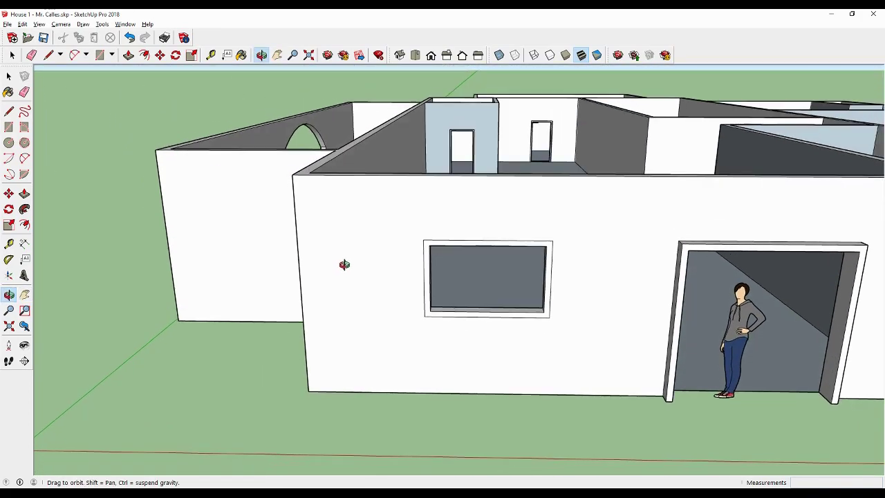
{"action": "mouse_move", "coordinate": [362, 258]}
{"action": "middle_mouse_down"}
{"action": "mouse_move", "coordinate": [454, 263]}
{"action": "mouse_move", "coordinate": [421, 249]}
{"action": "mouse_move", "coordinate": [575, 267]}
{"action": "mouse_move", "coordinate": [642, 297]}
{"action": "mouse_move", "coordinate": [480, 217]}
{"action": "mouse_move", "coordinate": [486, 194]}
{"action": "mouse_move", "coordinate": [474, 180]}
{"action": "mouse_move", "coordinate": [422, 198]}
{"action": "middle_mouse_up"}
{"action": "scroll", "coordinate": [410, 230], "scroll_direction": "up", "scroll_amount": 1}
{"action": "scroll", "coordinate": [410, 230], "scroll_direction": "up", "scroll_amount": 1}
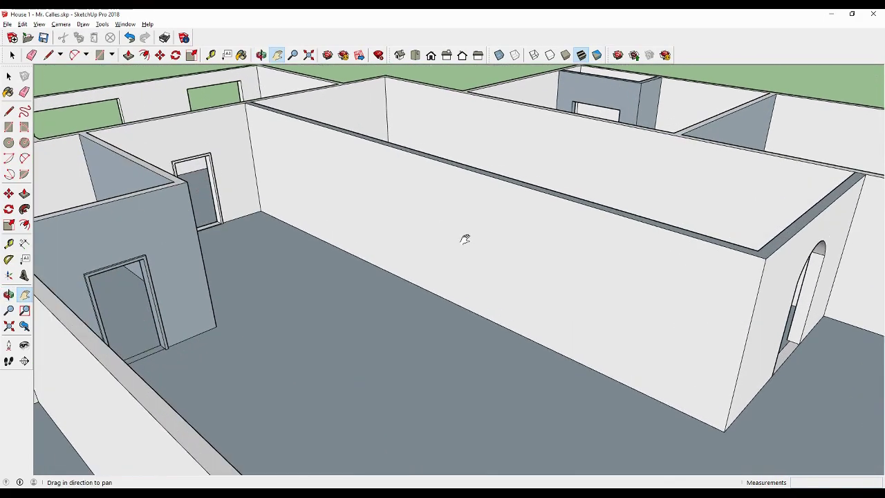
{"action": "mouse_move", "coordinate": [480, 233]}
{"action": "middle_mouse_down"}
{"action": "mouse_move", "coordinate": [501, 228]}
{"action": "mouse_move", "coordinate": [489, 229]}
{"action": "middle_mouse_up"}
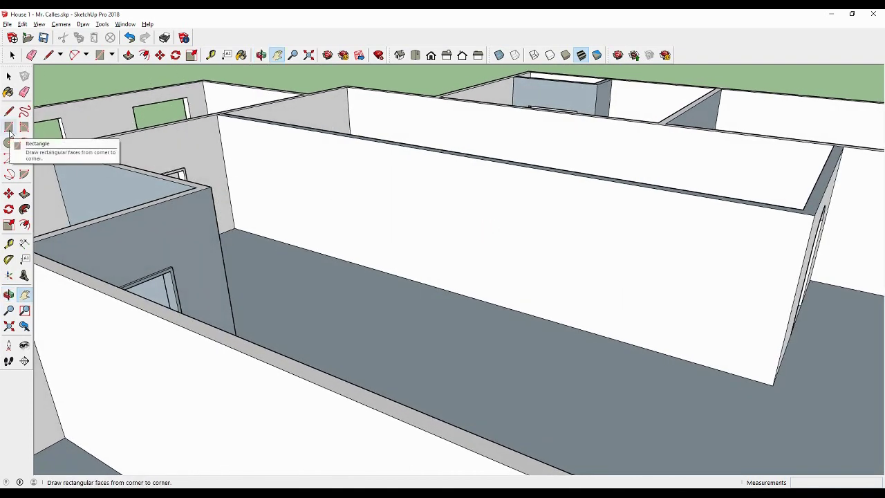
Place a guide line below the wall top and draw a 10' by 4' rectangle at the wall base.
{"action": "left_click", "coordinate": [8, 243]}
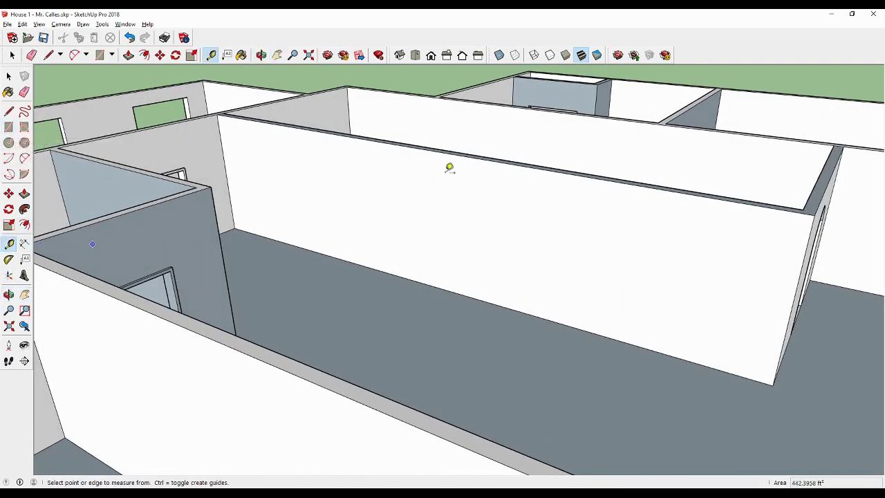
{"action": "left_click", "coordinate": [442, 153]}
{"action": "type", "text": "3'"}
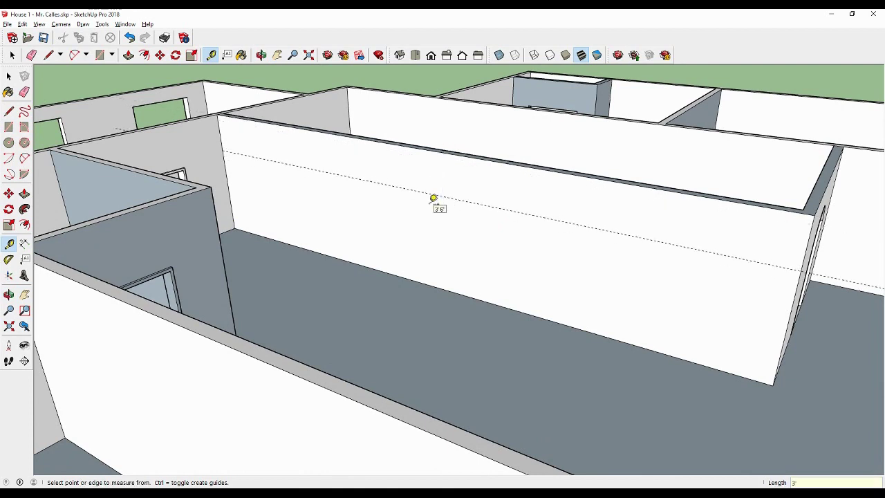
{"action": "scroll", "coordinate": [433, 199], "scroll_direction": "up", "scroll_amount": 5}
{"action": "key", "text": "r"}
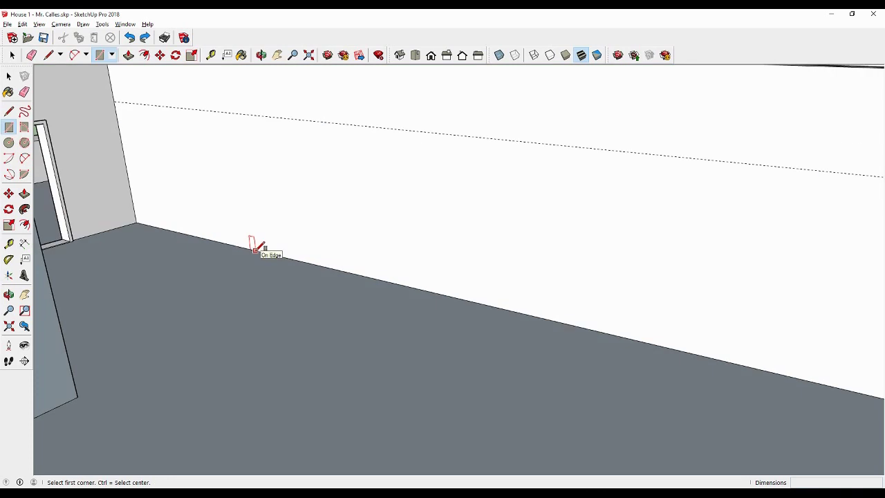
{"action": "left_click", "coordinate": [255, 251]}
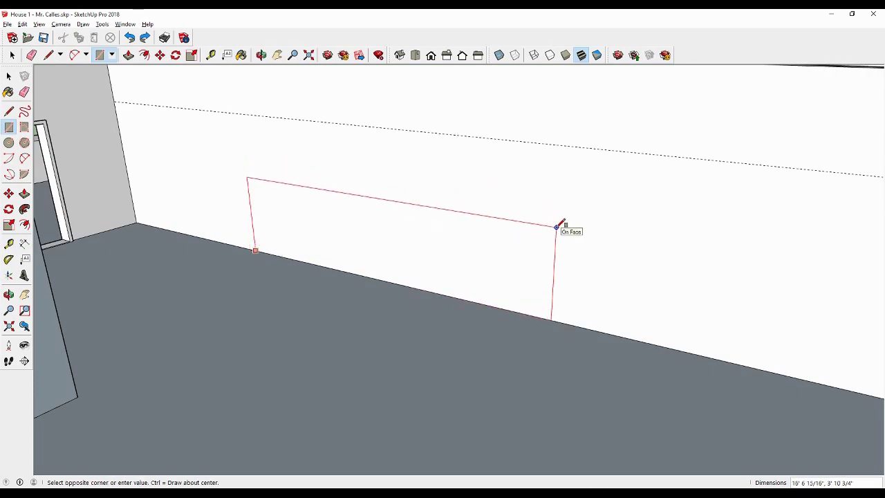
{"action": "type", "text": "10',4'"}
{"action": "key", "text": "Return"}
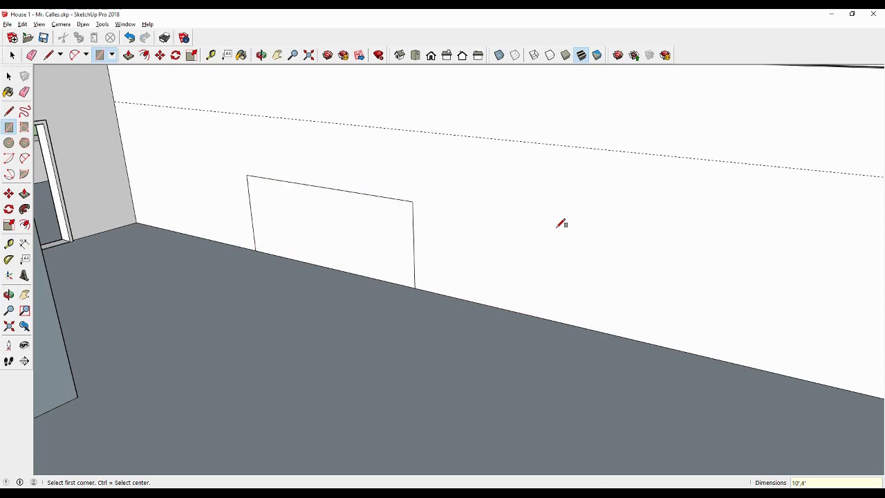
Draw a 2-point arc over the rectangle, bulging up to the guide line.
{"action": "left_click", "coordinate": [8, 294]}
{"action": "mouse_move", "coordinate": [239, 222]}
{"action": "left_mouse_down"}
{"action": "mouse_move", "coordinate": [425, 256]}
{"action": "mouse_move", "coordinate": [384, 261]}
{"action": "left_mouse_up"}
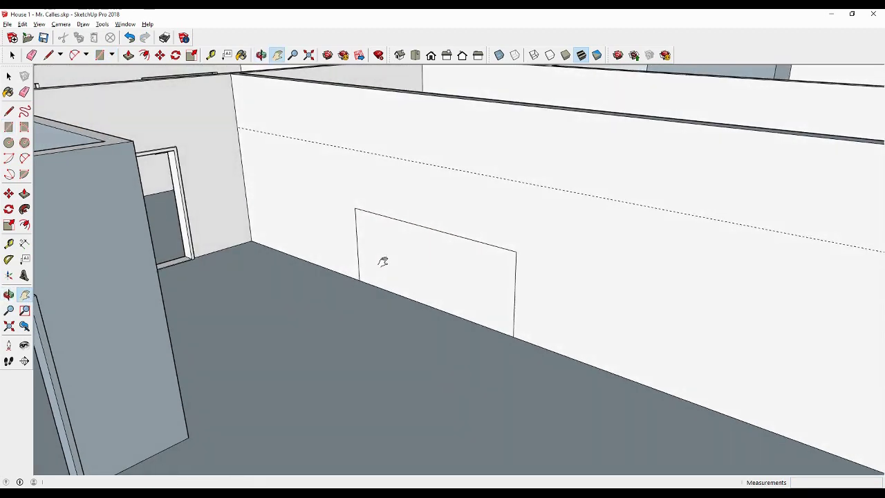
{"action": "left_click", "coordinate": [24, 158]}
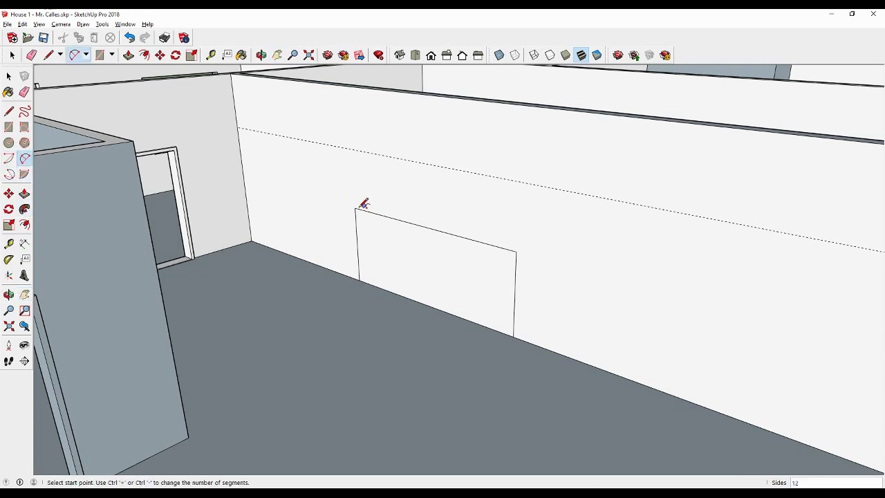
{"action": "left_click", "coordinate": [354, 208]}
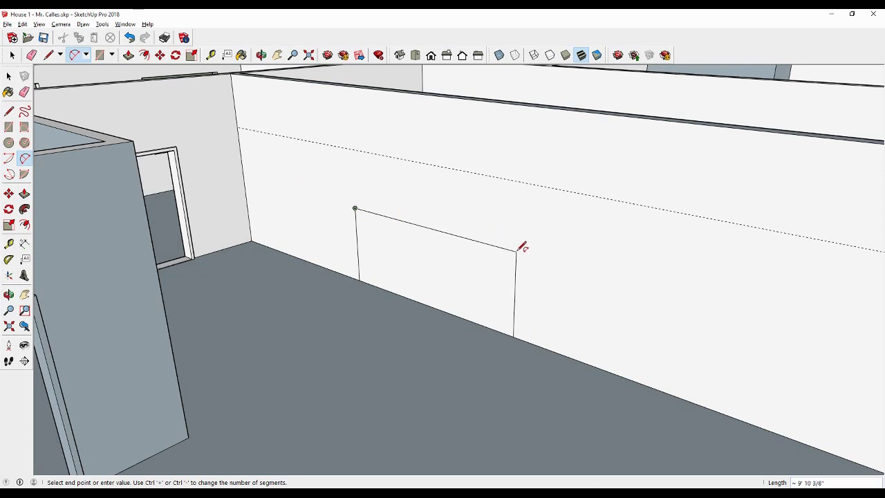
{"action": "left_click", "coordinate": [516, 252]}
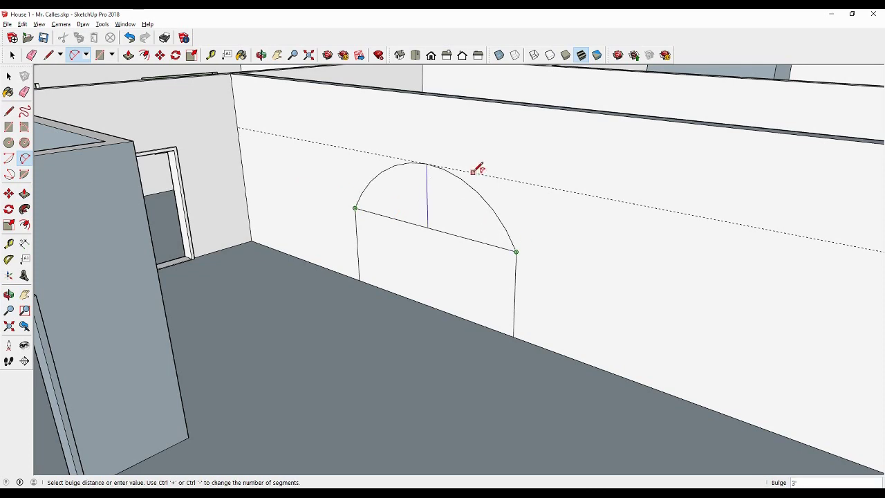
{"action": "left_click", "coordinate": [477, 168]}
{"action": "mouse_move", "coordinate": [482, 217]}
{"action": "middle_mouse_down"}
{"action": "mouse_move", "coordinate": [524, 212]}
{"action": "mouse_move", "coordinate": [469, 219]}
{"action": "middle_mouse_up"}
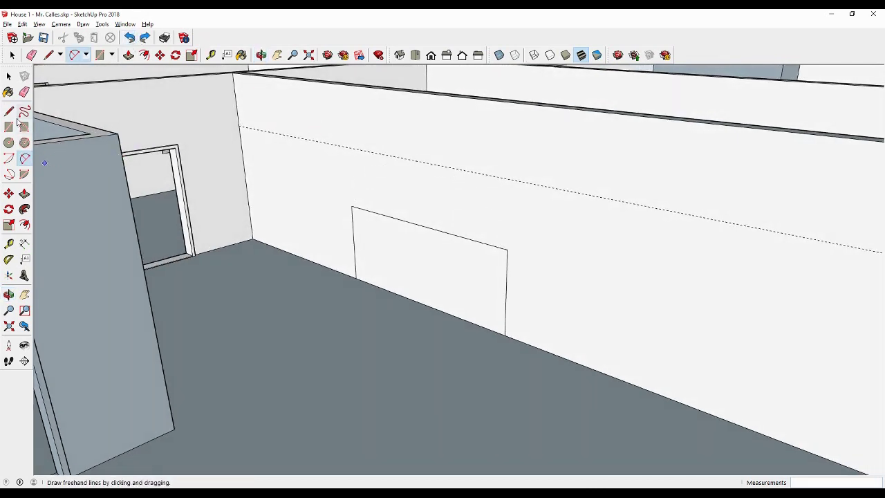
Widen the rectangle by moving its right edge, redraw the arc to the guide, and erase the base line.
{"action": "left_click", "coordinate": [8, 193]}
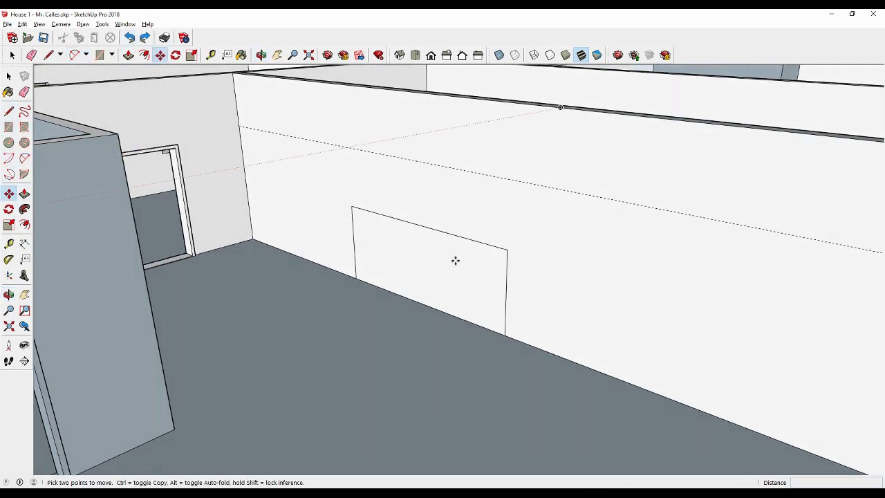
{"action": "left_click", "coordinate": [505, 283]}
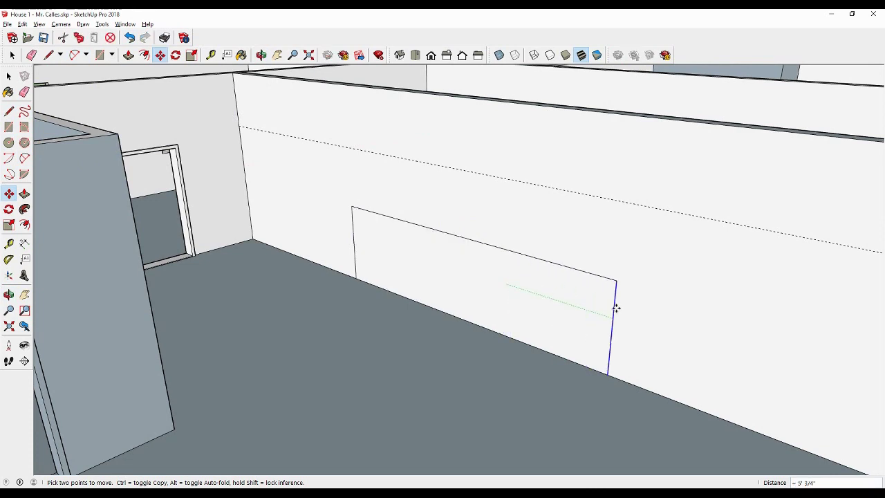
{"action": "left_click", "coordinate": [625, 311]}
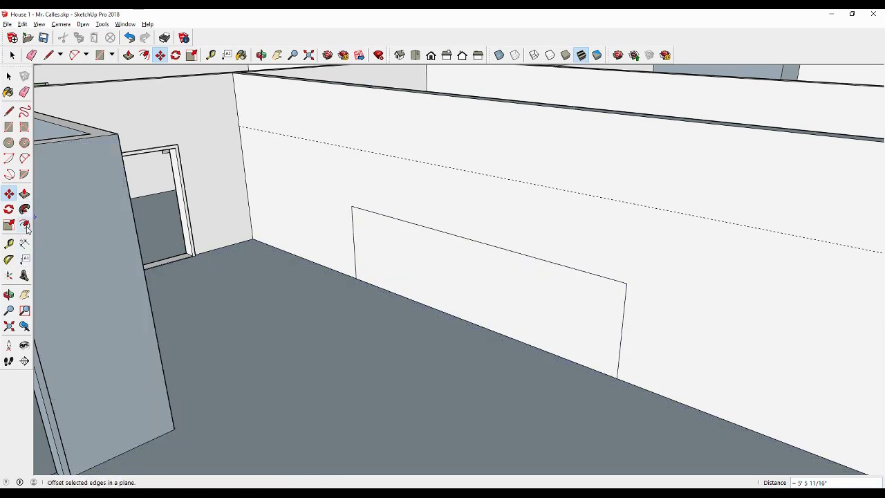
{"action": "left_click", "coordinate": [24, 158]}
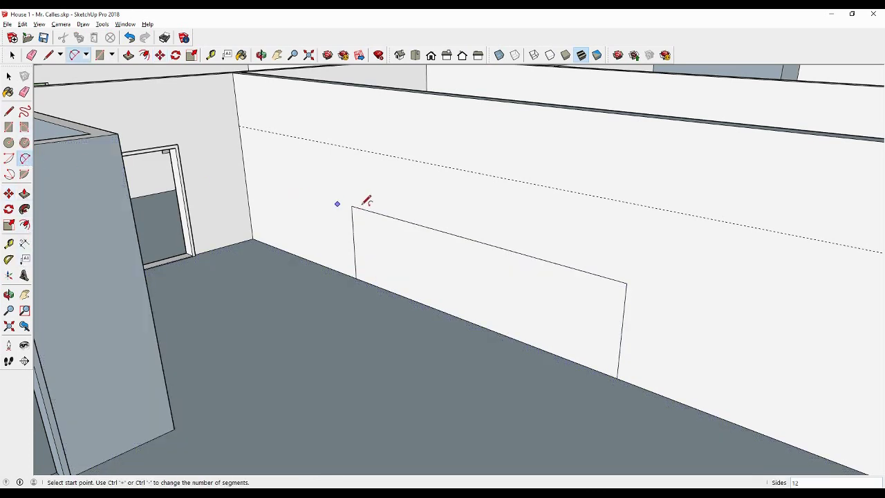
{"action": "left_click", "coordinate": [351, 205]}
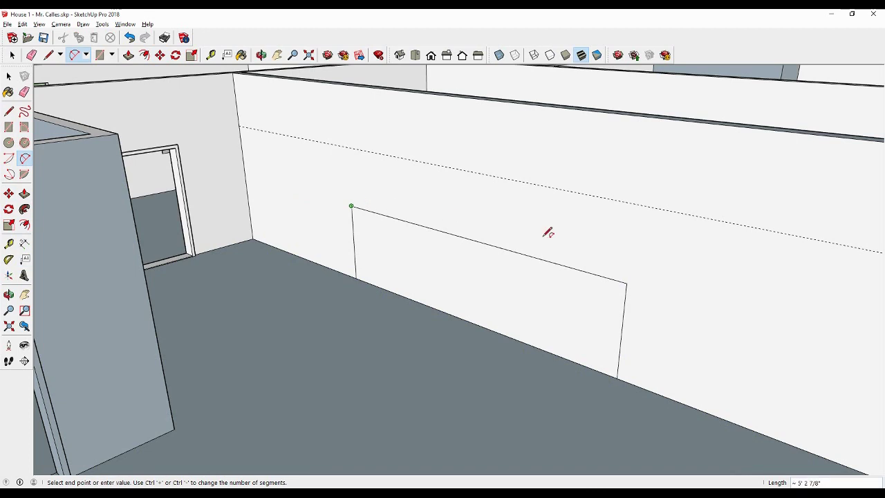
{"action": "left_click", "coordinate": [627, 282]}
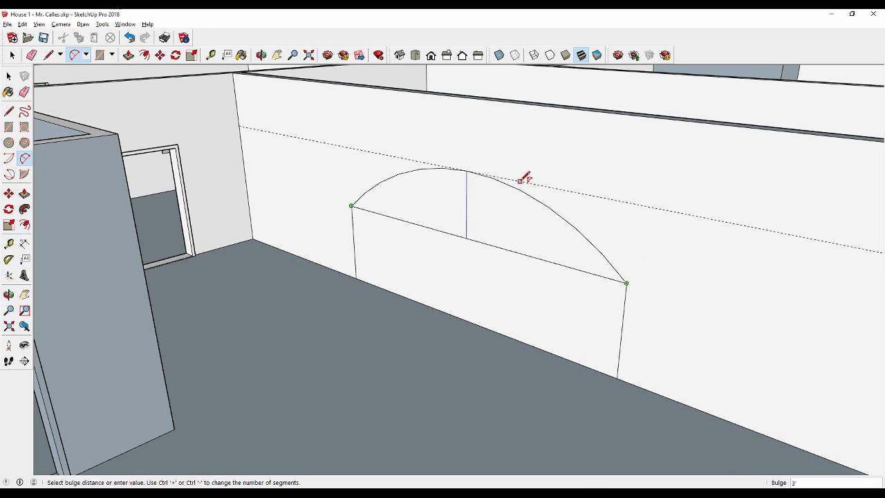
{"action": "left_click", "coordinate": [525, 178]}
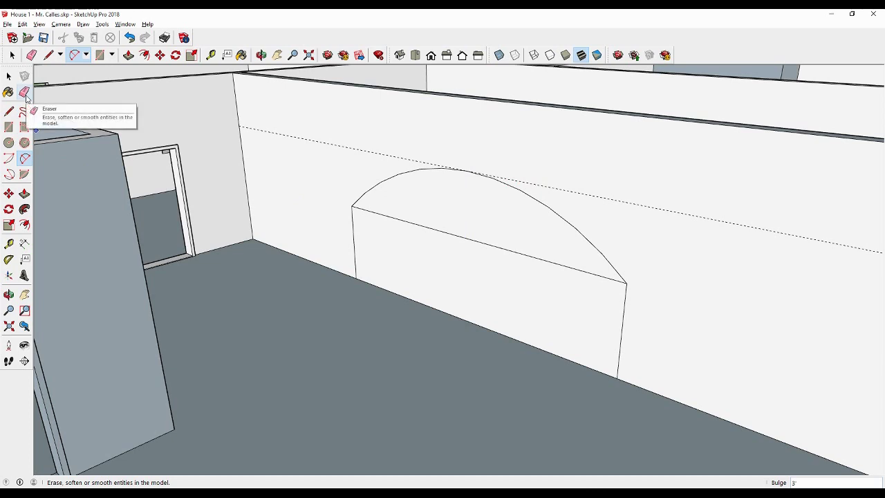
{"action": "left_click", "coordinate": [24, 93]}
{"action": "left_click_drag", "start_coordinate": [427, 224], "coordinate": [427, 236]}
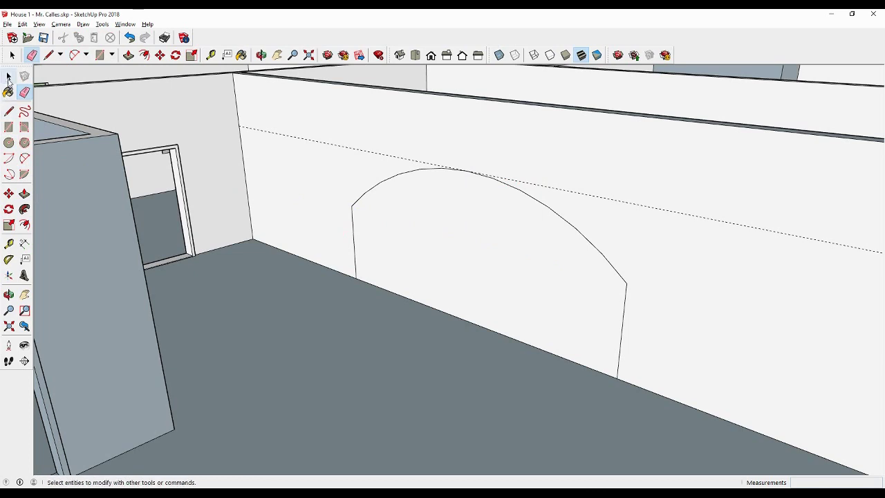
{"action": "left_click", "coordinate": [9, 76]}
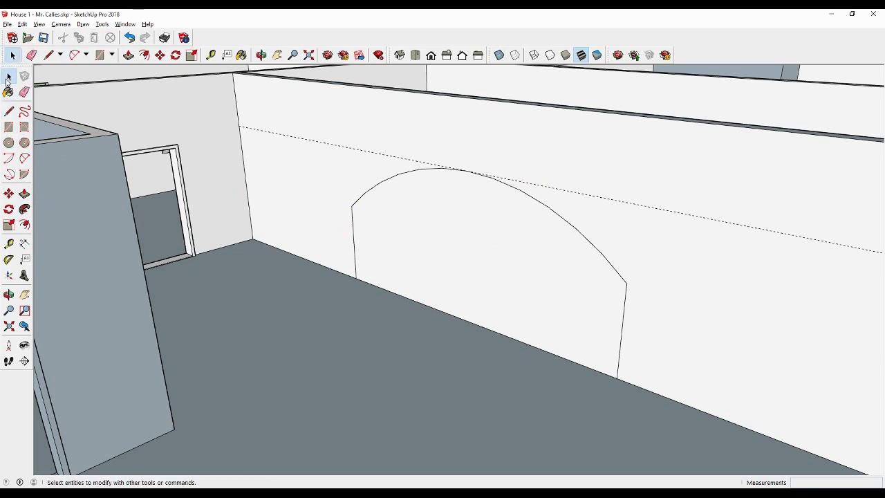
Offset the wide arch outline to just outside the arch face.
{"action": "left_click", "coordinate": [25, 224]}
{"action": "left_click", "coordinate": [509, 298]}
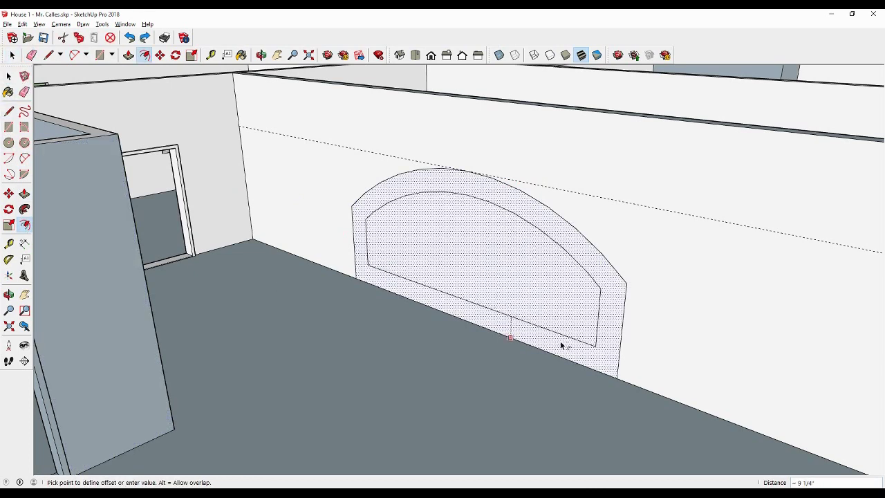
{"action": "left_click", "coordinate": [586, 377]}
{"action": "type", "text": "2"}
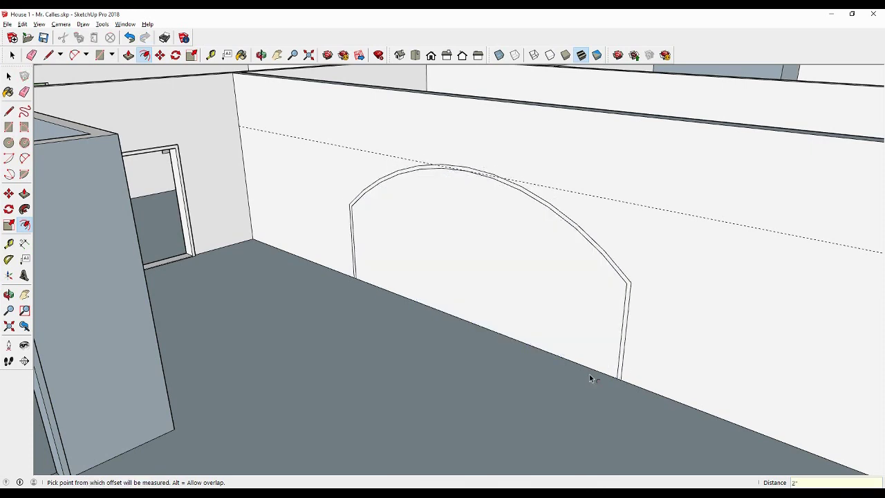
{"action": "left_click", "coordinate": [521, 281]}
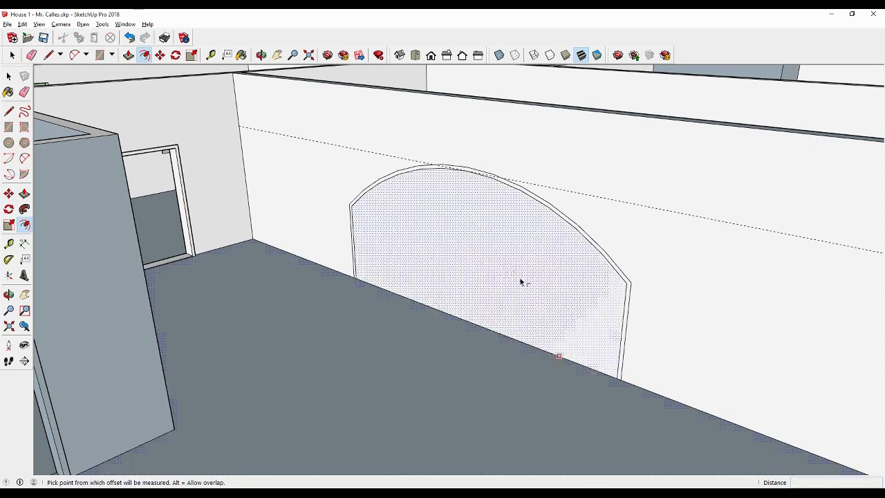
{"action": "left_click", "coordinate": [416, 236]}
Punch the arch through the wall and pull its frame out 2 inches.
{"action": "left_click", "coordinate": [24, 194]}
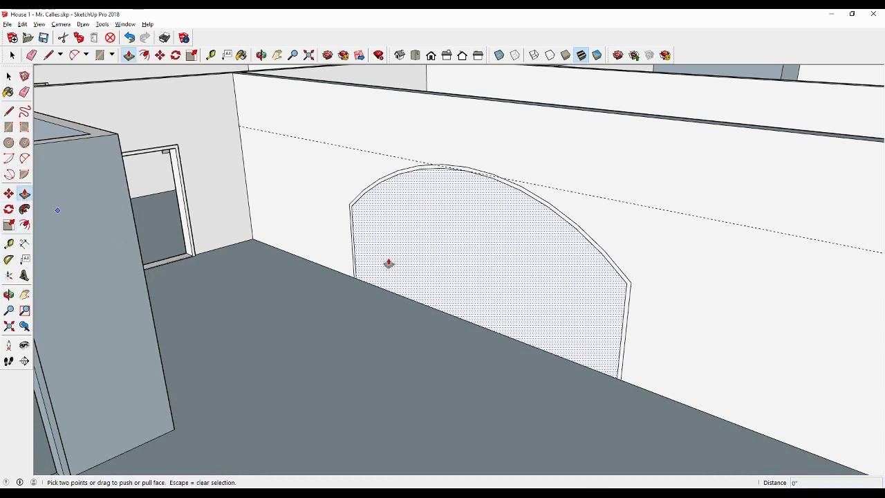
{"action": "left_click", "coordinate": [397, 269]}
{"action": "left_click", "coordinate": [438, 233]}
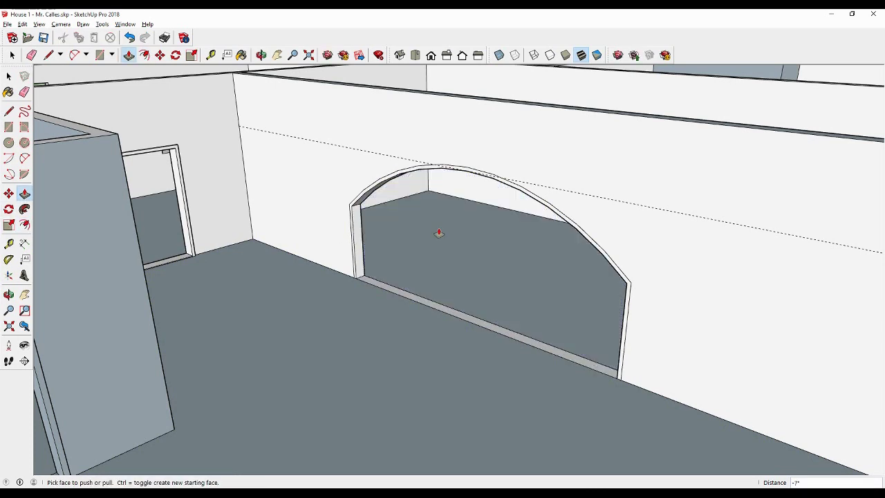
{"action": "scroll", "coordinate": [352, 194], "scroll_direction": "up", "scroll_amount": 3}
{"action": "middle_click_drag", "start_coordinate": [353, 193], "coordinate": [366, 208]}
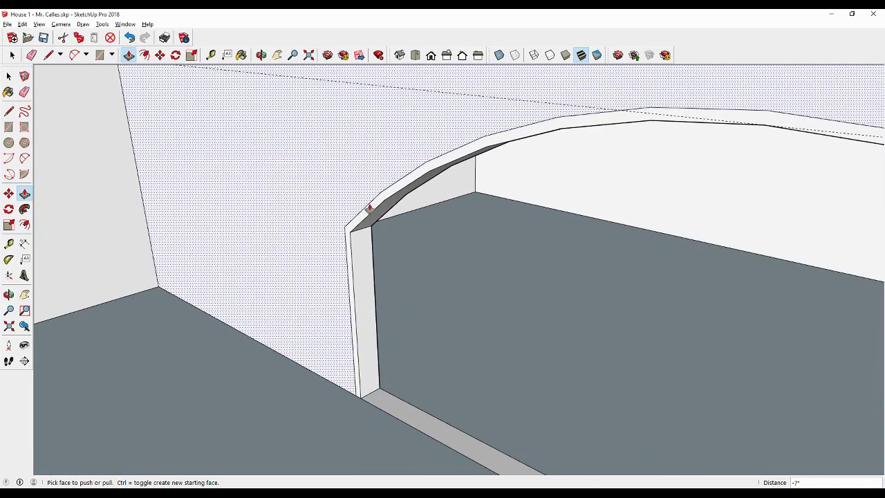
{"action": "left_click", "coordinate": [368, 207]}
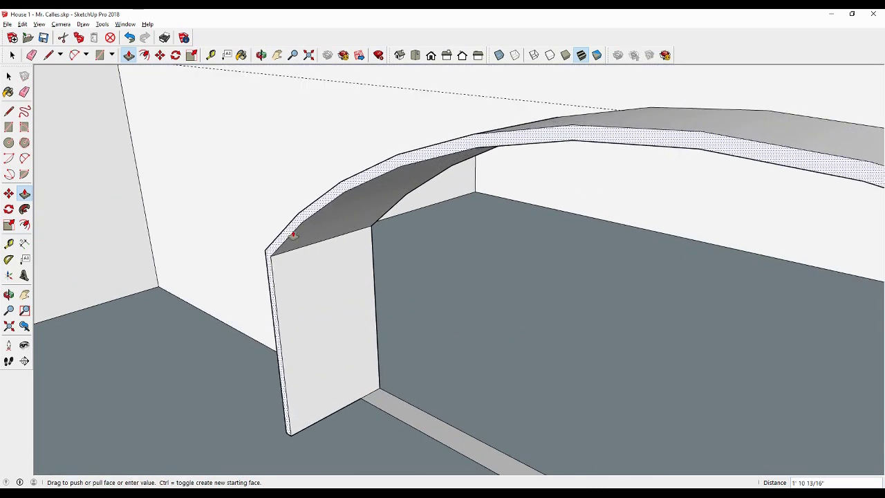
{"action": "type", "text": "2"}
{"action": "key", "text": "Return"}
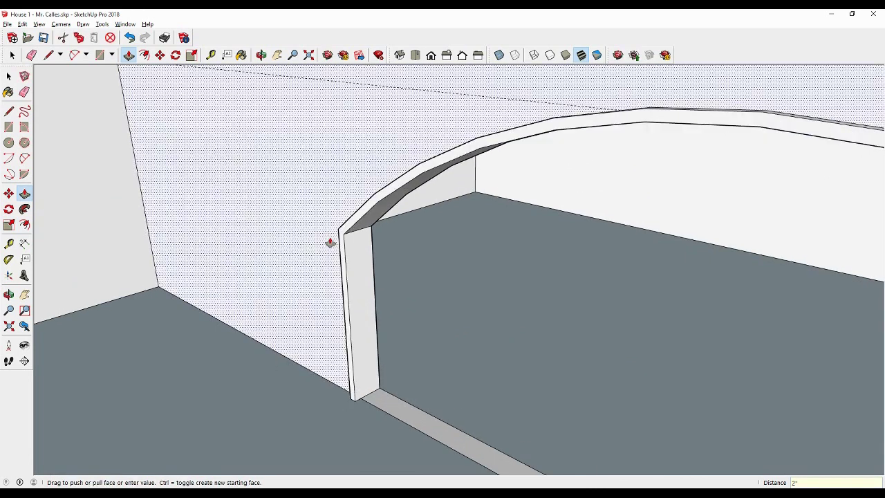
{"action": "left_click", "coordinate": [24, 295]}
{"action": "left_click_drag", "start_coordinate": [423, 246], "coordinate": [442, 251]}
{"action": "scroll", "coordinate": [442, 252], "scroll_direction": "down", "scroll_amount": 5}
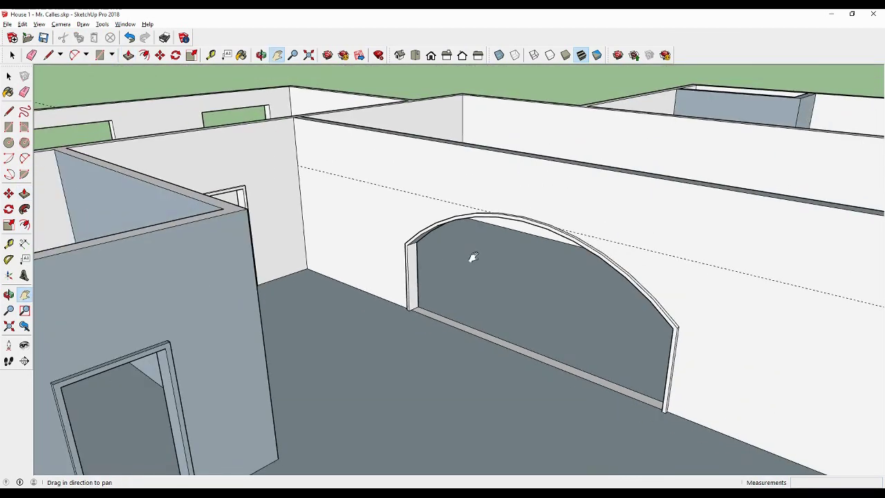
{"action": "middle_click_drag", "start_coordinate": [422, 259], "coordinate": [433, 245]}
{"action": "scroll", "coordinate": [433, 245], "scroll_direction": "up", "scroll_amount": 2}
Draw a thin rectangle on the floor strip at the arch jamb's base.
{"action": "scroll", "coordinate": [433, 233], "scroll_direction": "up", "scroll_amount": 2}
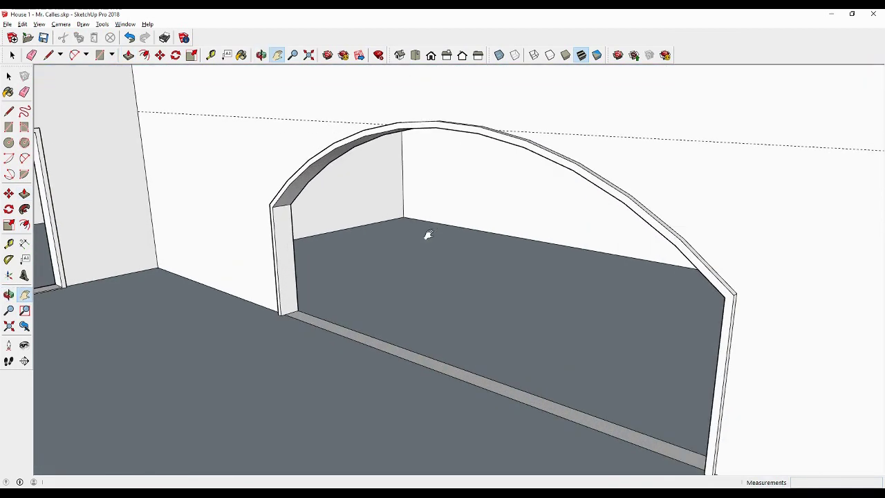
{"action": "left_click", "coordinate": [24, 92]}
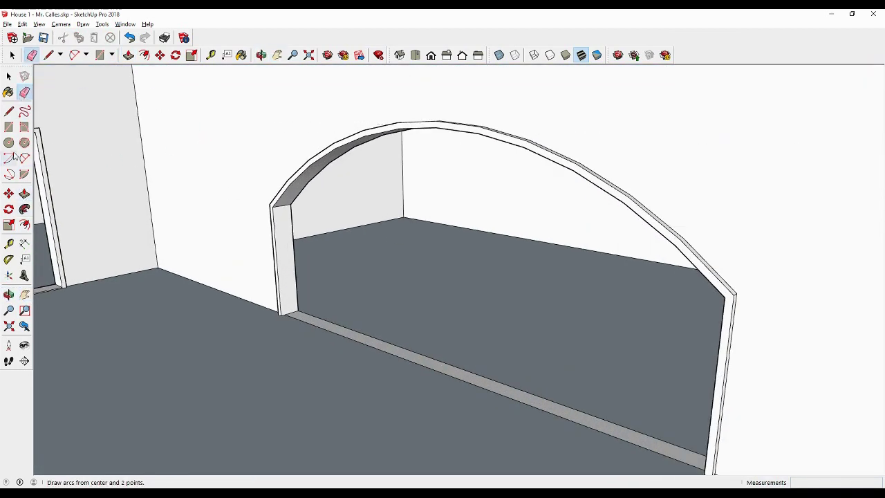
{"action": "left_click", "coordinate": [8, 127]}
{"action": "left_click", "coordinate": [272, 206]}
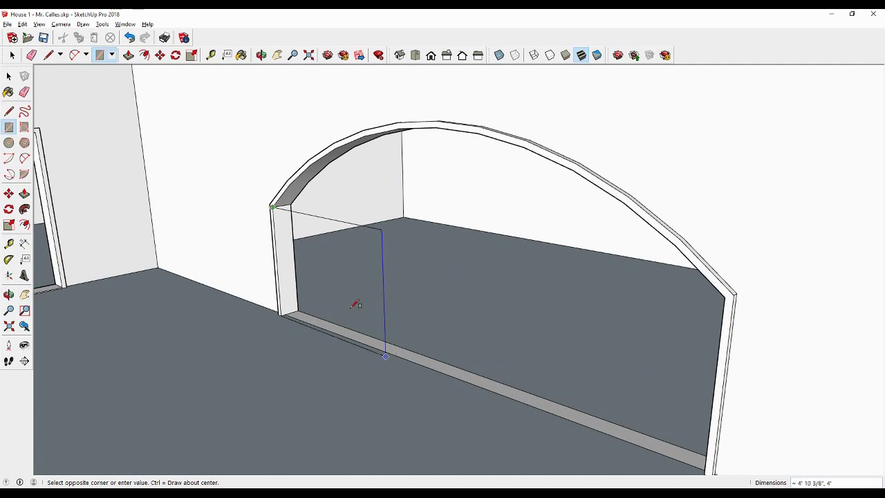
{"action": "left_click", "coordinate": [9, 113]}
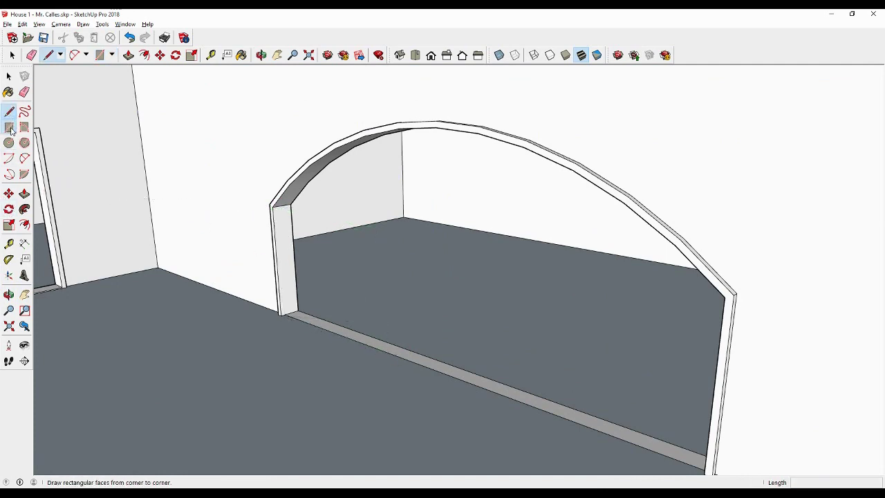
{"action": "left_click", "coordinate": [9, 127]}
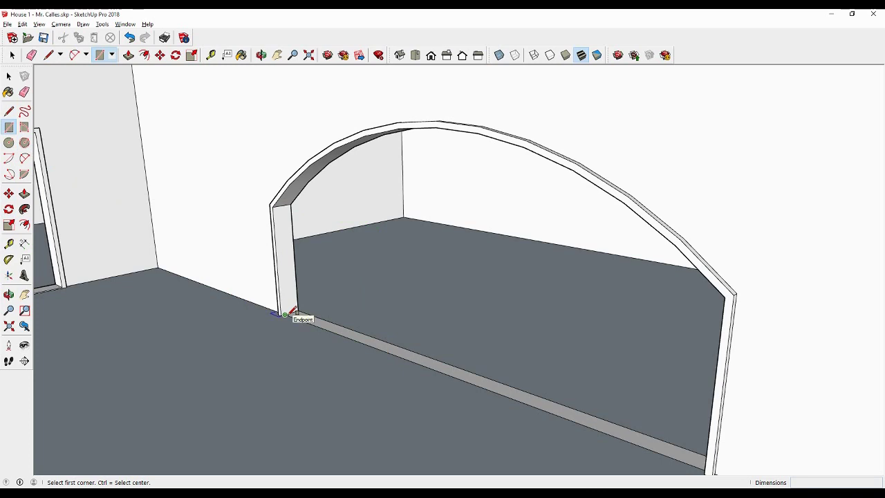
{"action": "left_click", "coordinate": [427, 366]}
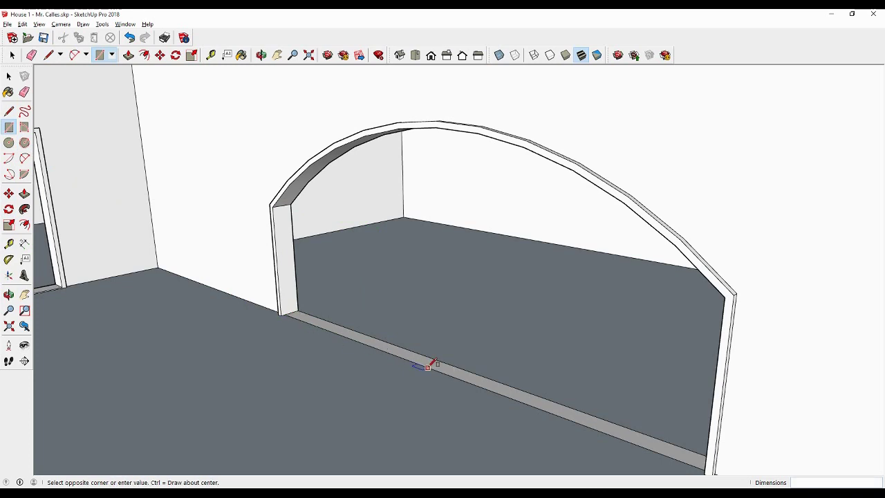
{"action": "left_click", "coordinate": [387, 341]}
Raise the rectangle into a block, undoing a 4' try and settling at about 2' 8 5/16".
{"action": "left_click", "coordinate": [24, 194]}
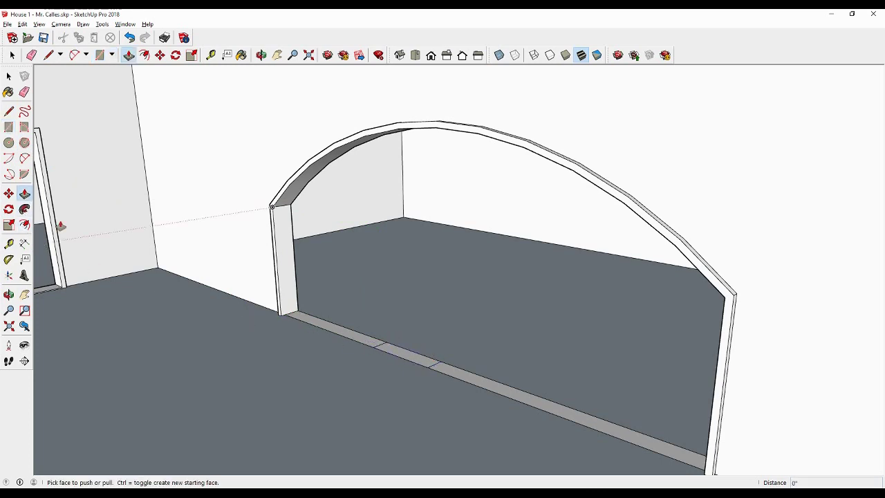
{"action": "left_click", "coordinate": [406, 345]}
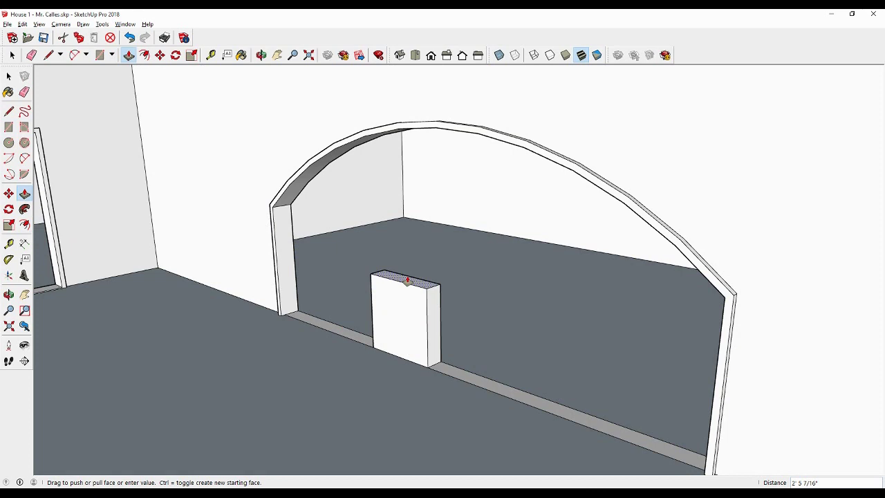
{"action": "type", "text": "'"}
{"action": "key", "text": "Return"}
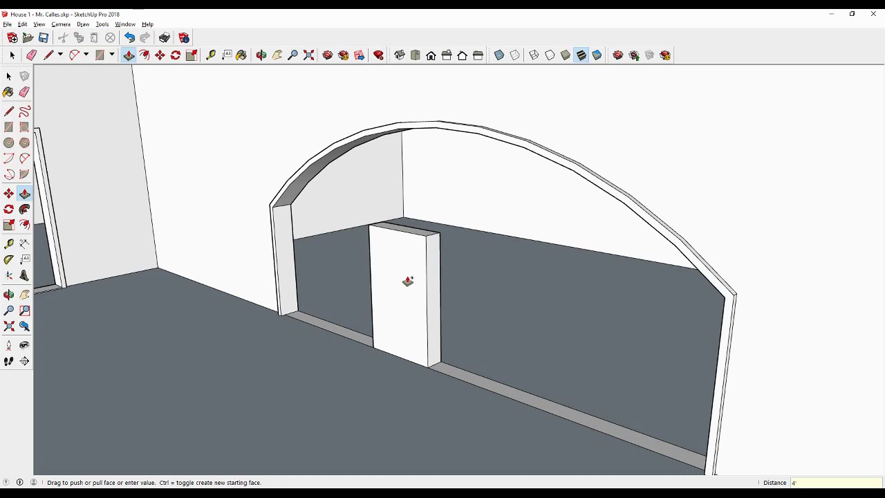
{"action": "key", "text": "ctrl+z"}
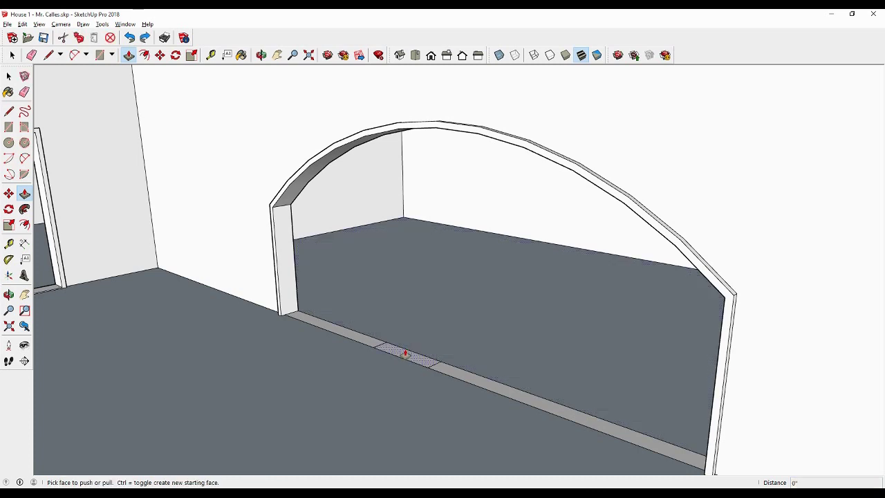
{"action": "left_click", "coordinate": [406, 353]}
{"action": "left_click", "coordinate": [414, 271]}
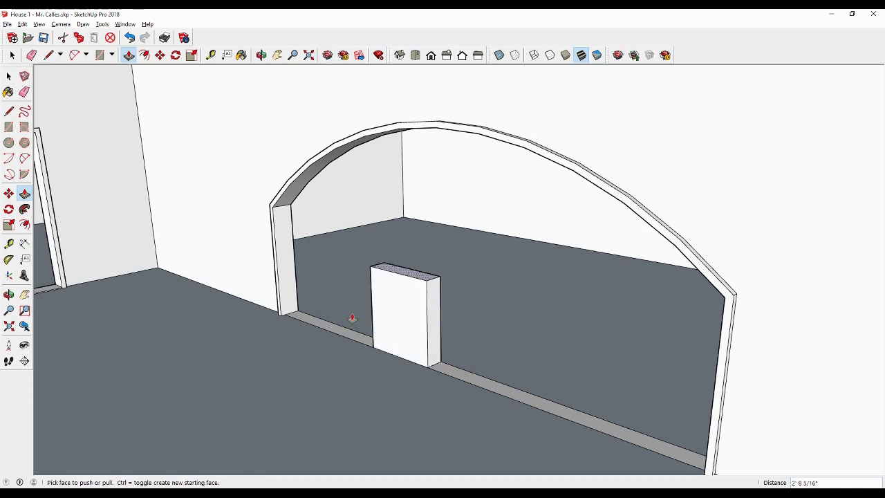
{"action": "mouse_move", "coordinate": [352, 318]}
{"action": "middle_mouse_down"}
{"action": "mouse_move", "coordinate": [510, 320]}
{"action": "mouse_move", "coordinate": [502, 316]}
{"action": "mouse_move", "coordinate": [549, 332]}
{"action": "middle_mouse_up"}
{"action": "scroll", "coordinate": [524, 311], "scroll_direction": "up", "scroll_amount": 2}
Stretch the block lengthwise, pulling its left face to the arch jamb and extending its right end.
{"action": "scroll", "coordinate": [477, 320], "scroll_direction": "up", "scroll_amount": 1}
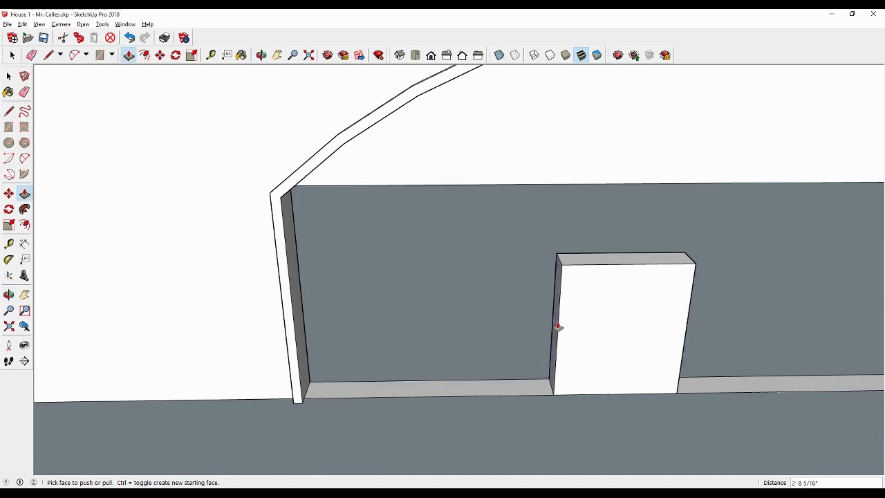
{"action": "left_click", "coordinate": [558, 327]}
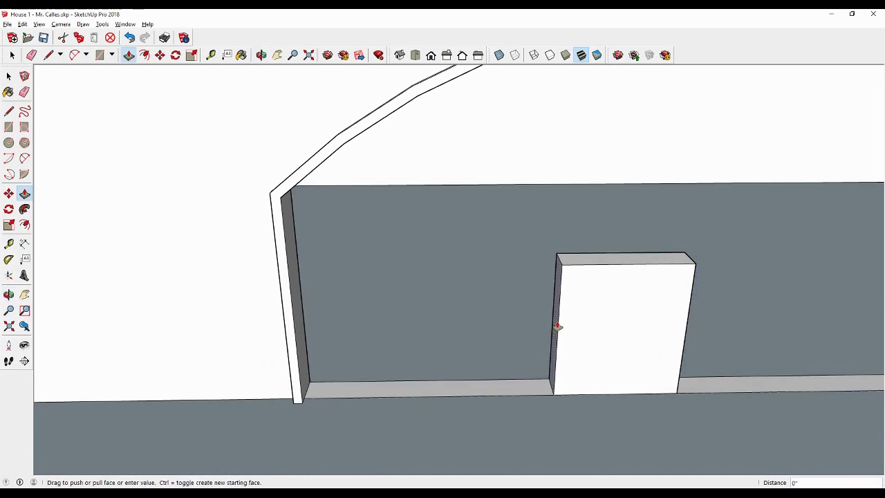
{"action": "left_click", "coordinate": [290, 296]}
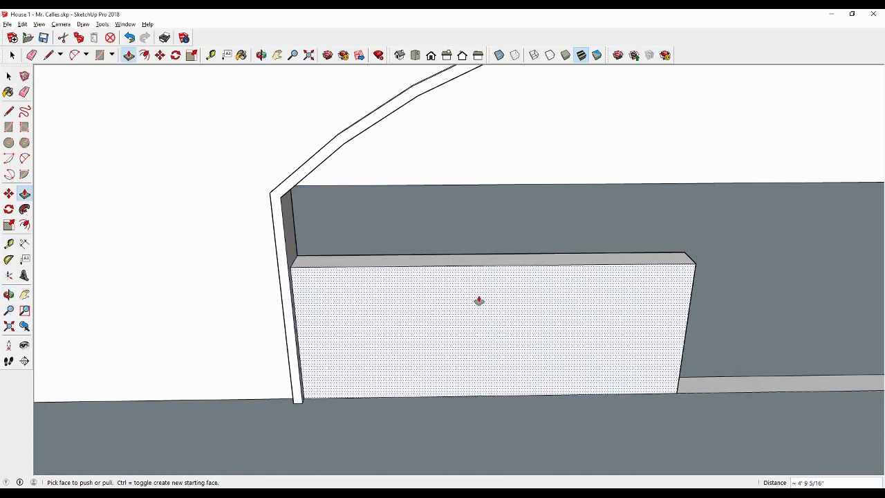
{"action": "middle_click_drag", "start_coordinate": [463, 291], "coordinate": [385, 278]}
{"action": "key", "text": "p"}
{"action": "scroll", "coordinate": [447, 284], "scroll_direction": "down", "scroll_amount": 2}
{"action": "scroll", "coordinate": [447, 285], "scroll_direction": "down", "scroll_amount": 5}
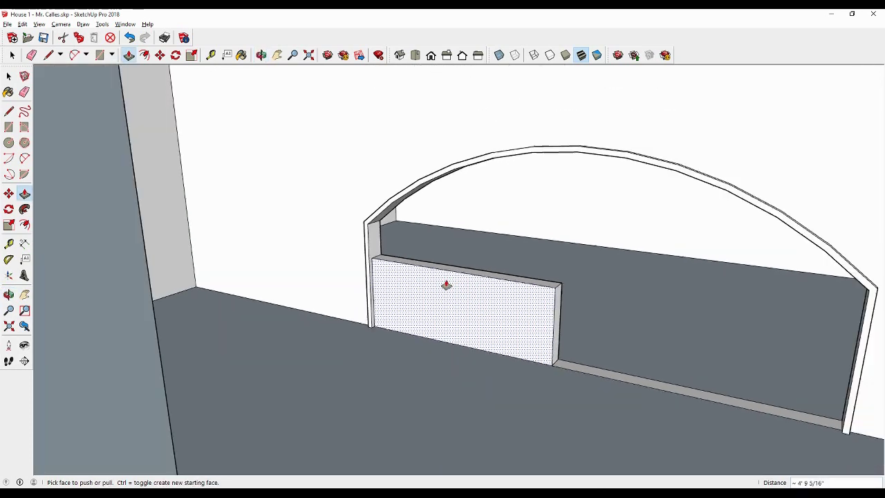
{"action": "scroll", "coordinate": [447, 285], "scroll_direction": "down", "scroll_amount": 1}
{"action": "left_click", "coordinate": [547, 321]}
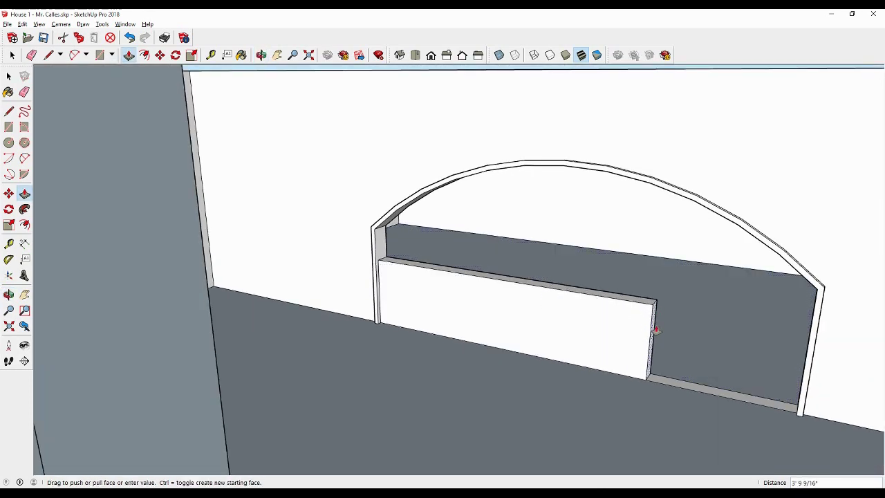
{"action": "left_click", "coordinate": [671, 334]}
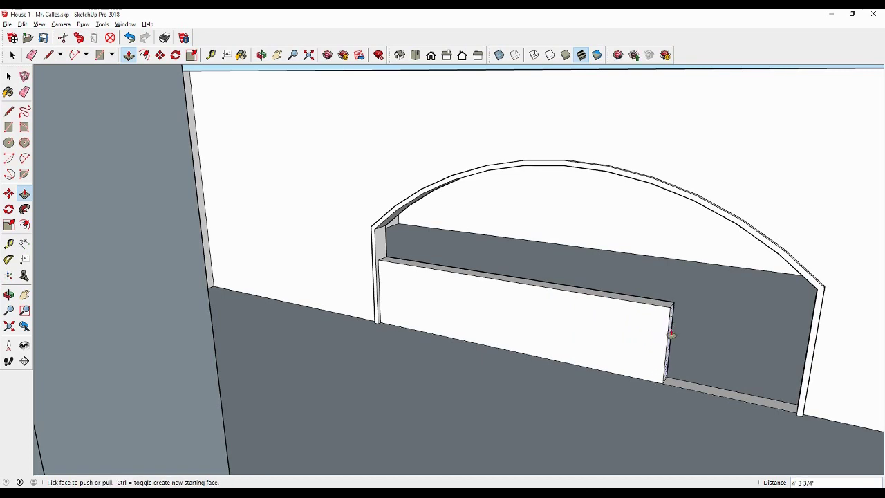
Lower the block's top by 1 inch and push its right side out 2 3/4 inches.
{"action": "left_click", "coordinate": [655, 303]}
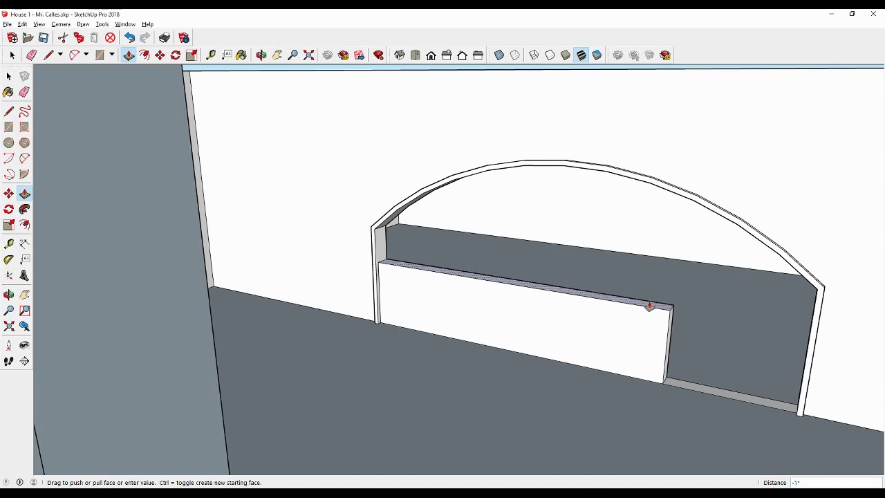
{"action": "left_click", "coordinate": [660, 308]}
{"action": "left_click", "coordinate": [671, 314]}
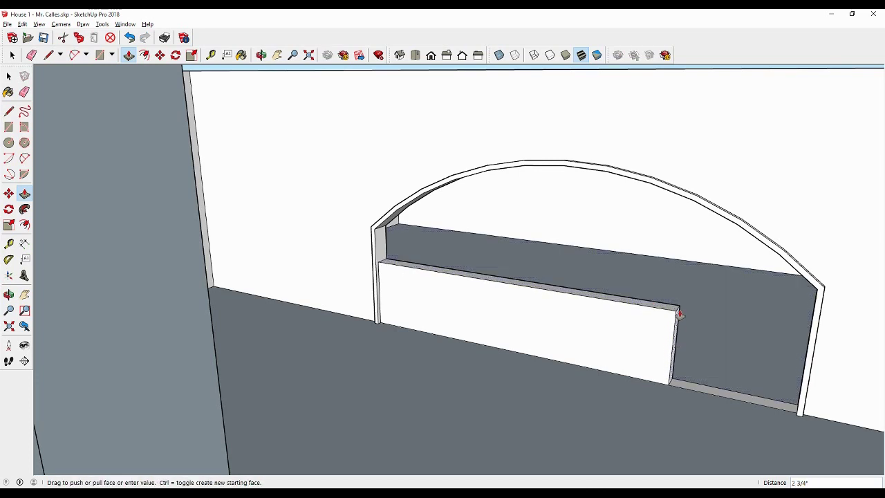
{"action": "left_click", "coordinate": [679, 311]}
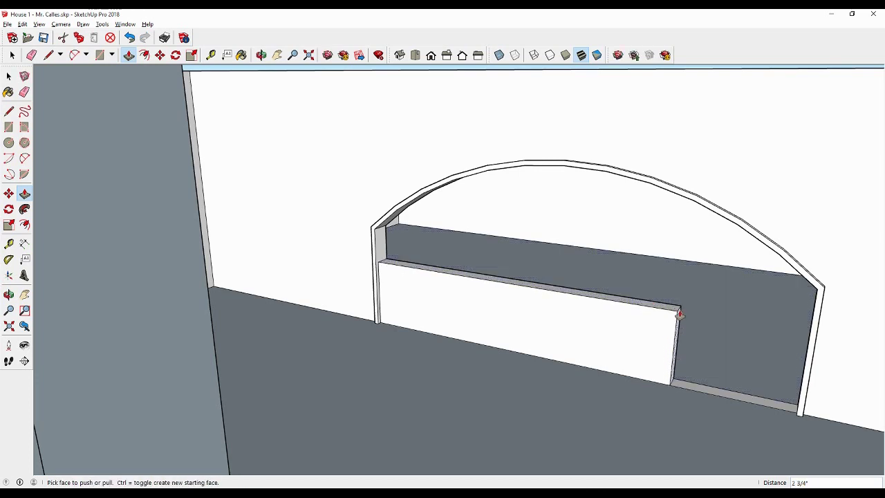
Draw a small rectangle on the block's top corner and raise it into a cap block.
{"action": "left_click", "coordinate": [9, 127]}
{"action": "scroll", "coordinate": [695, 316], "scroll_direction": "up", "scroll_amount": 3}
{"action": "scroll", "coordinate": [688, 310], "scroll_direction": "up", "scroll_amount": 2}
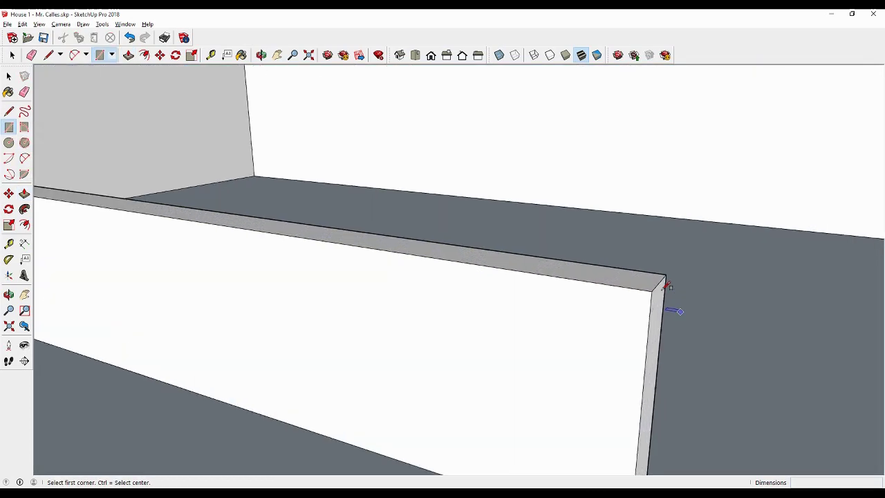
{"action": "left_click", "coordinate": [652, 290]}
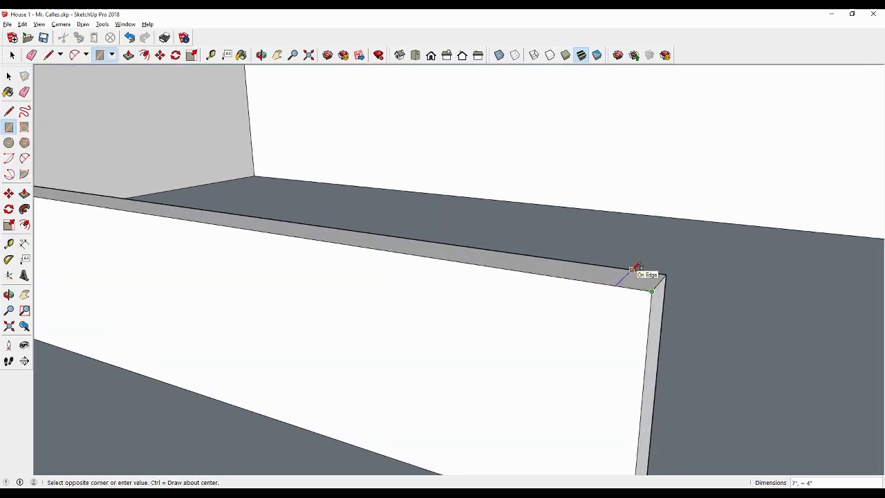
{"action": "left_click", "coordinate": [633, 268]}
{"action": "left_click", "coordinate": [24, 193]}
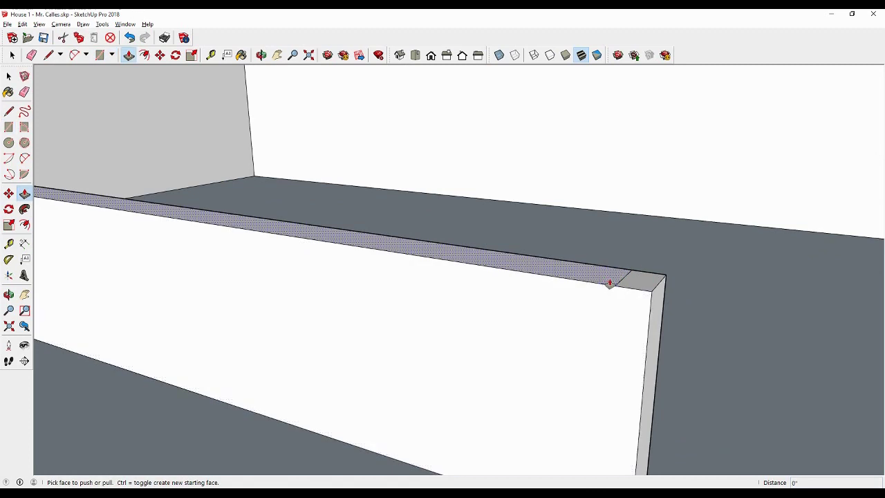
{"action": "left_click", "coordinate": [635, 276]}
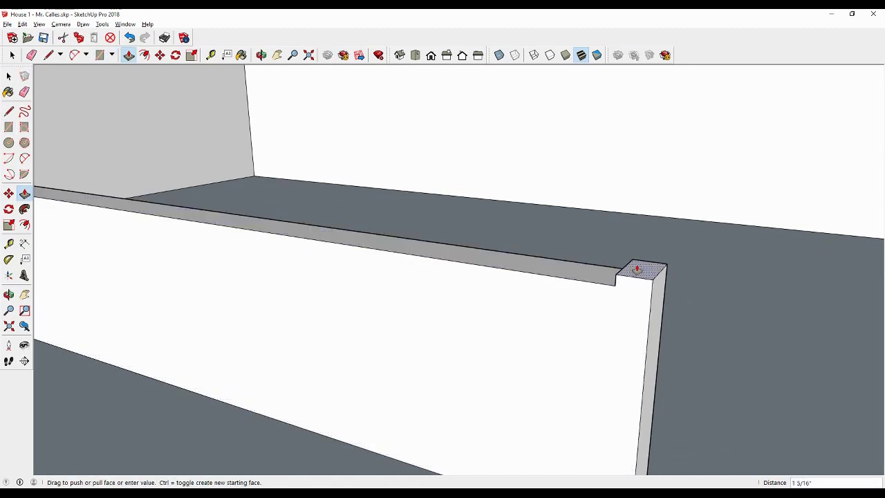
{"action": "left_click", "coordinate": [637, 270]}
{"action": "key", "text": "ctrl+z"}
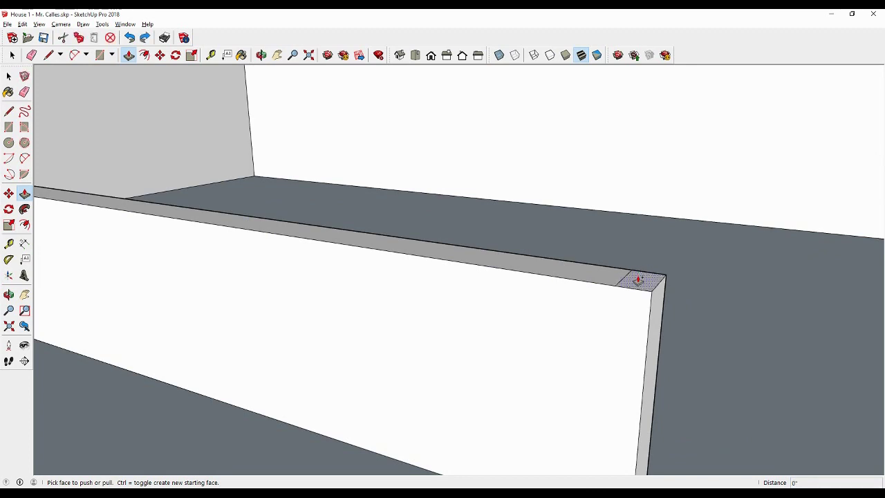
{"action": "left_click", "coordinate": [637, 279]}
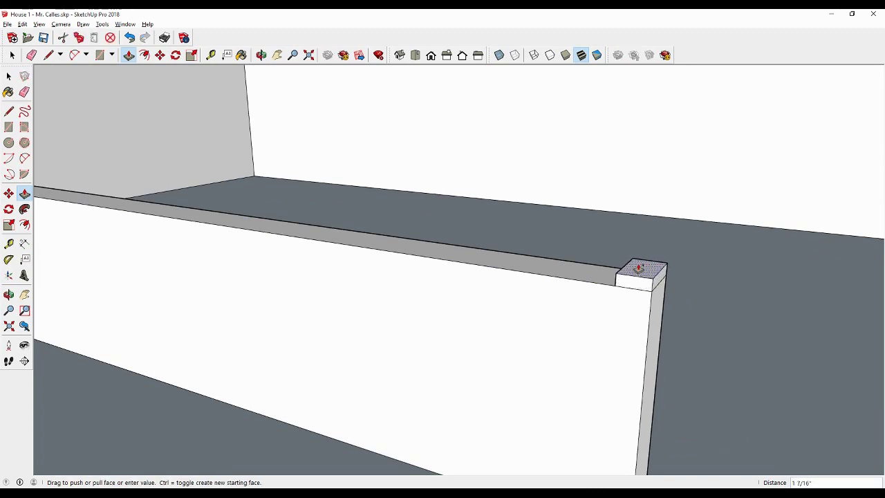
{"action": "left_click", "coordinate": [639, 269]}
Push the cap block's front and end faces outward by 2 inches.
{"action": "left_click", "coordinate": [641, 285]}
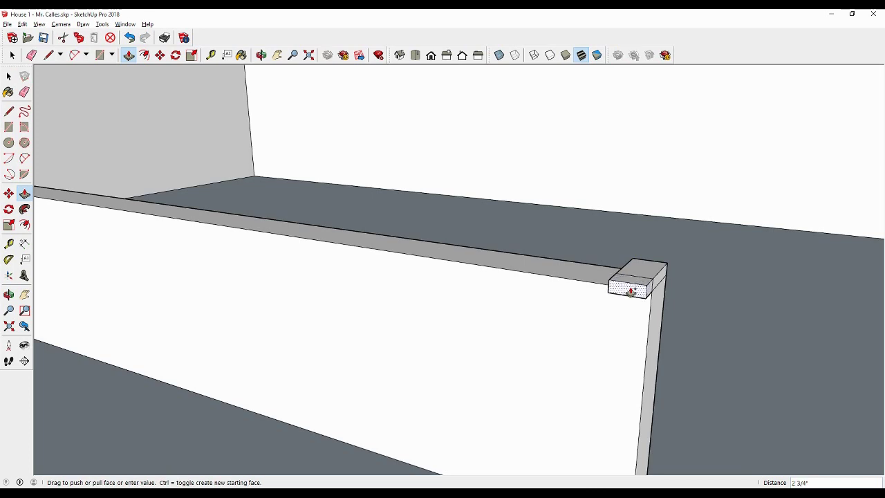
{"action": "type", "text": "2"}
{"action": "key", "text": "Return"}
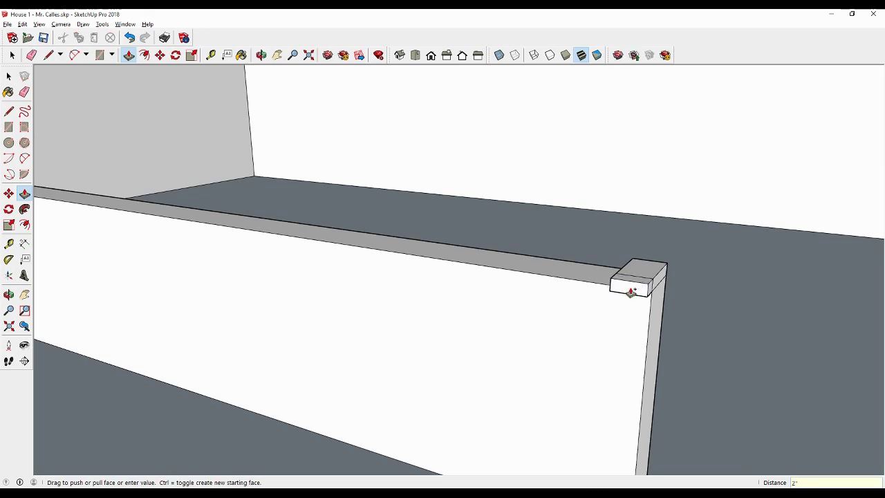
{"action": "left_click", "coordinate": [631, 291]}
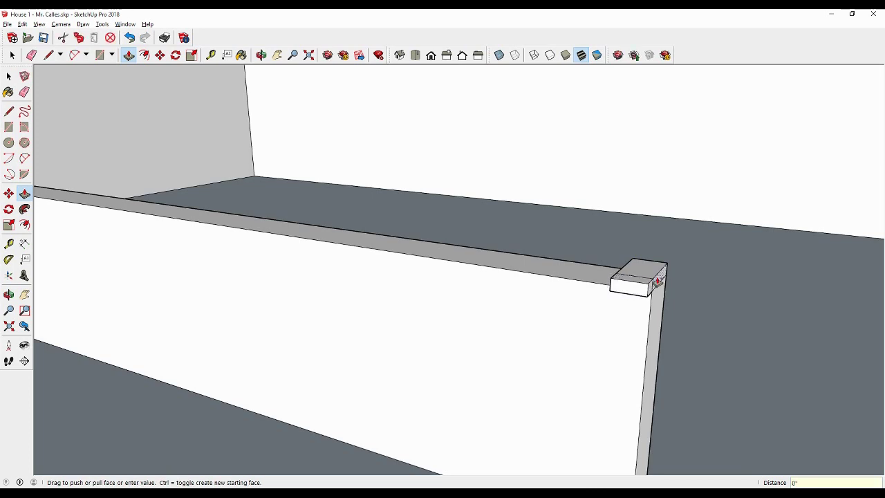
{"action": "key", "text": "Escape"}
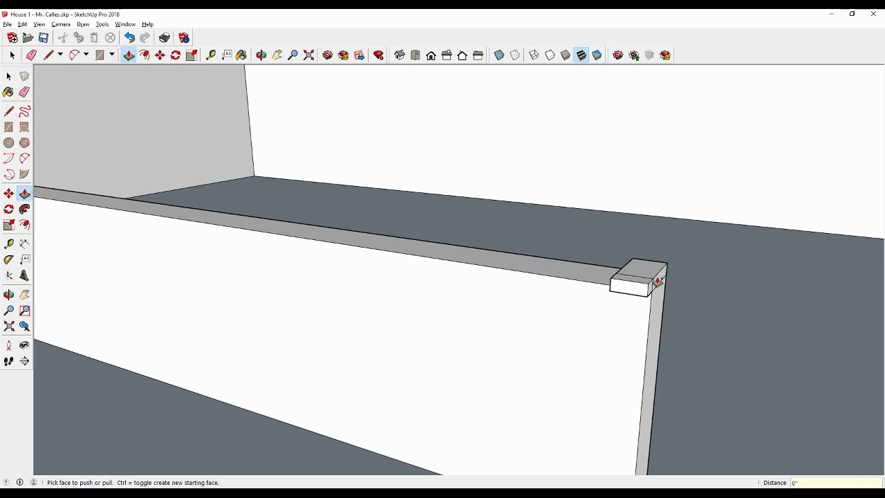
{"action": "key", "text": "e"}
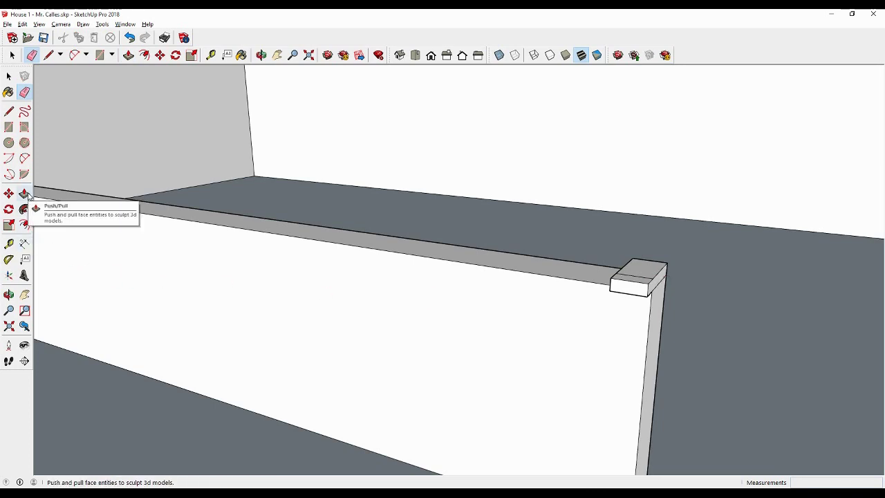
{"action": "left_click", "coordinate": [25, 195]}
{"action": "left_click", "coordinate": [657, 280]}
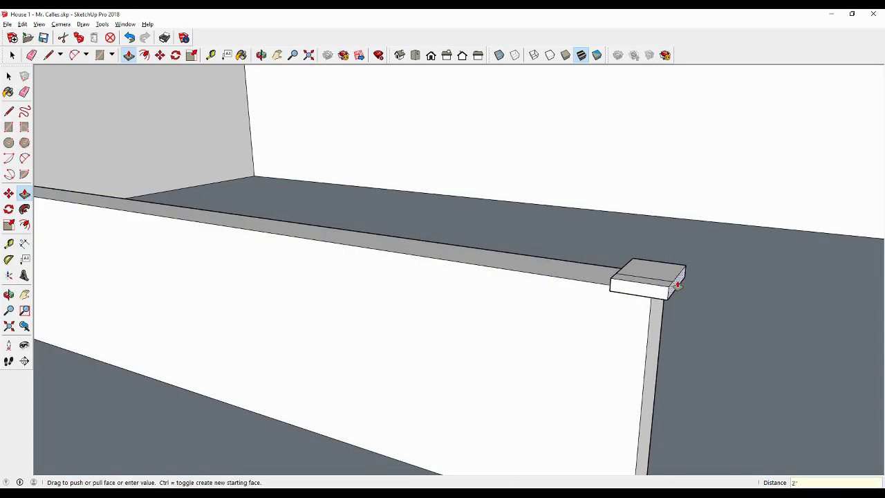
{"action": "mouse_move", "coordinate": [681, 285]}
{"action": "middle_mouse_down"}
{"action": "mouse_move", "coordinate": [505, 310]}
{"action": "mouse_move", "coordinate": [523, 311]}
{"action": "middle_mouse_up"}
{"action": "scroll", "coordinate": [429, 307], "scroll_direction": "up", "scroll_amount": 5}
{"action": "scroll", "coordinate": [277, 317], "scroll_direction": "up", "scroll_amount": 2}
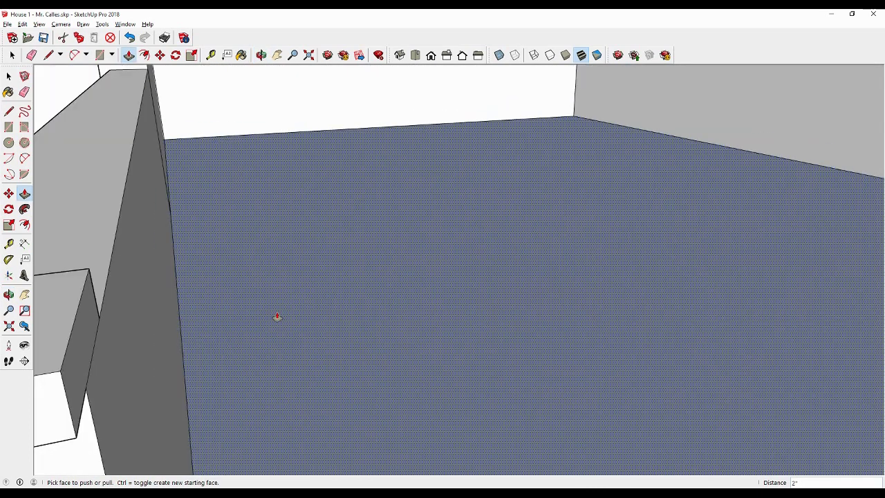
{"action": "left_click", "coordinate": [81, 330]}
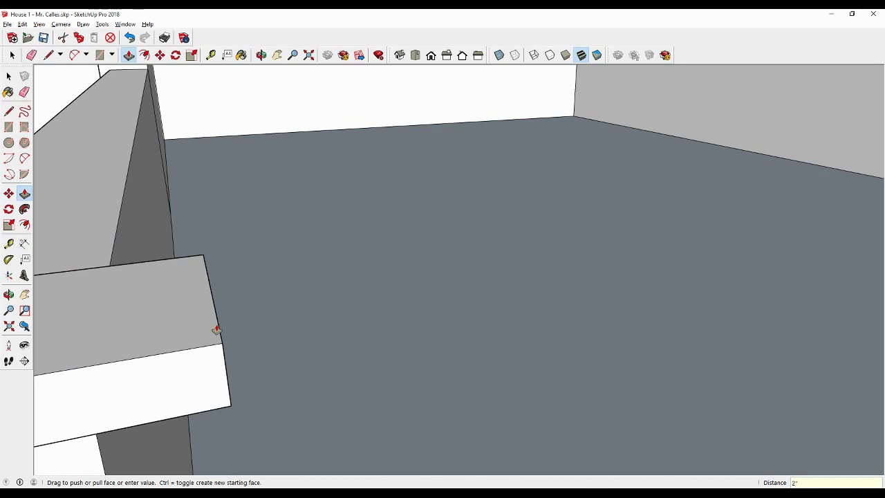
{"action": "mouse_move", "coordinate": [216, 330]}
{"action": "middle_mouse_down", "text": "shift"}
{"action": "mouse_move", "coordinate": [198, 306]}
{"action": "mouse_move", "coordinate": [344, 303]}
{"action": "mouse_move", "coordinate": [195, 302]}
{"action": "mouse_move", "coordinate": [309, 287]}
{"action": "middle_mouse_up", "text": "shift"}
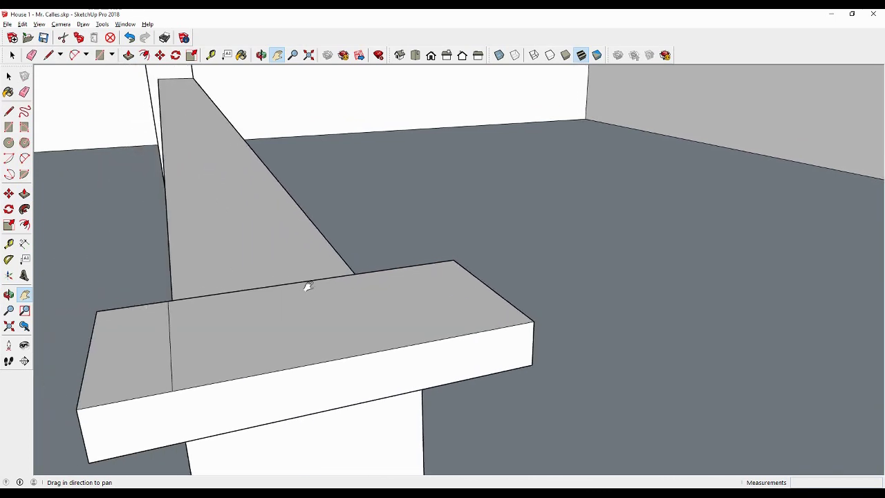
Pull the block's side face out 2 inches and erase the seam line on its top.
{"action": "key", "text": "e"}
{"action": "left_click_drag", "start_coordinate": [158, 322], "coordinate": [189, 320]}
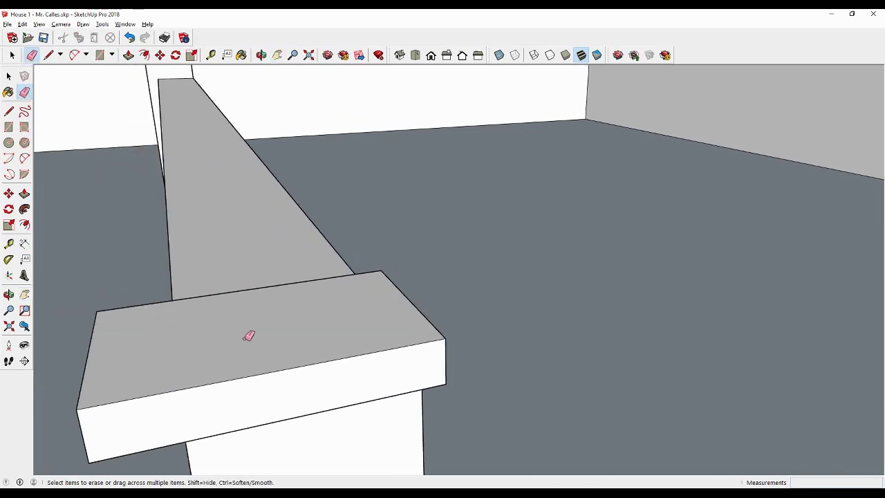
{"action": "mouse_move", "coordinate": [249, 336]}
{"action": "middle_mouse_down"}
{"action": "mouse_move", "coordinate": [113, 328]}
{"action": "mouse_move", "coordinate": [126, 296]}
{"action": "middle_mouse_up"}
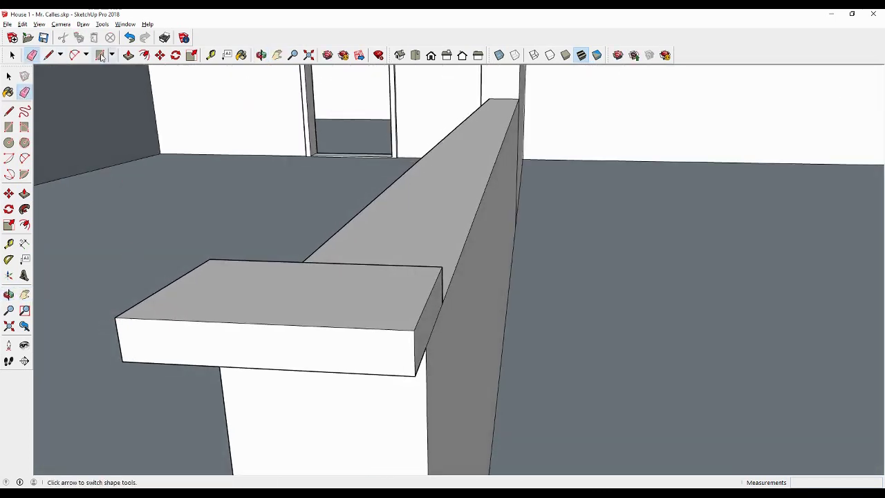
{"action": "left_click", "coordinate": [130, 37]}
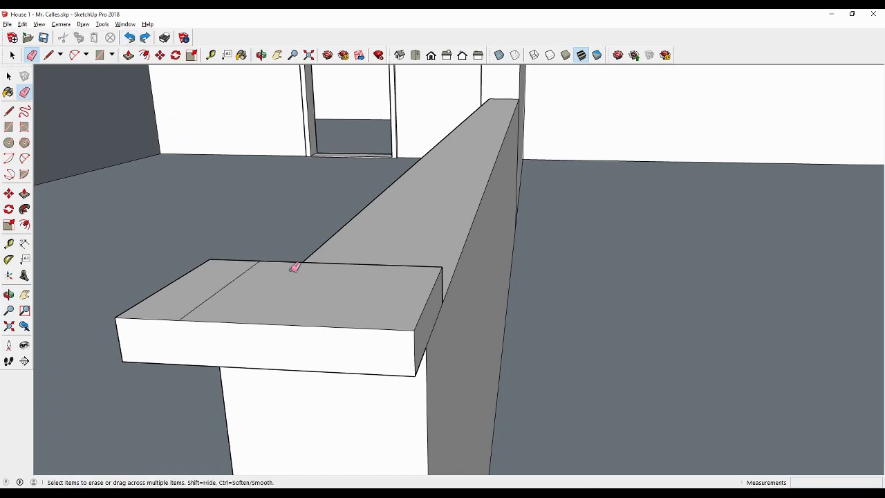
{"action": "left_click", "coordinate": [24, 194]}
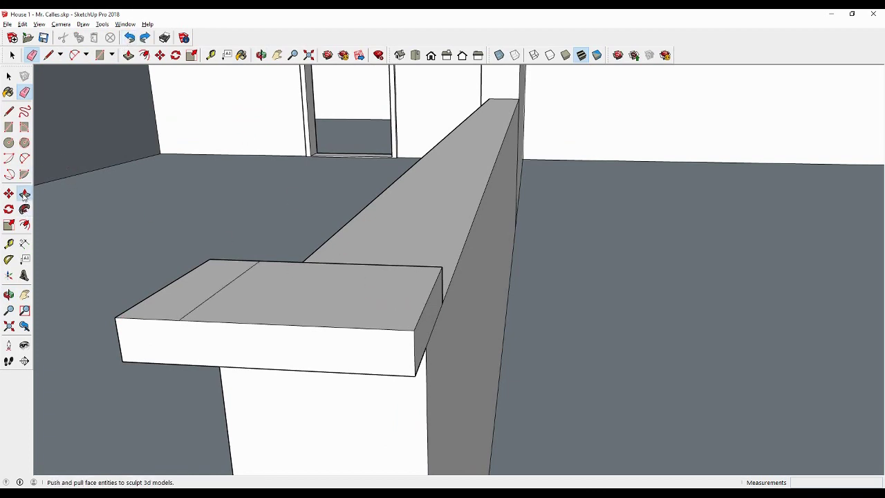
{"action": "left_click", "coordinate": [435, 315]}
{"action": "type", "text": "2"}
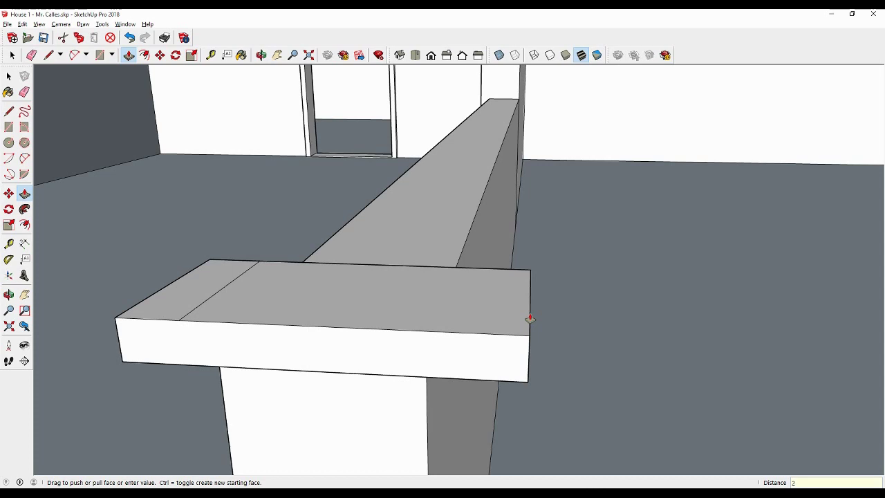
{"action": "key", "text": "Return"}
{"action": "key", "text": "e"}
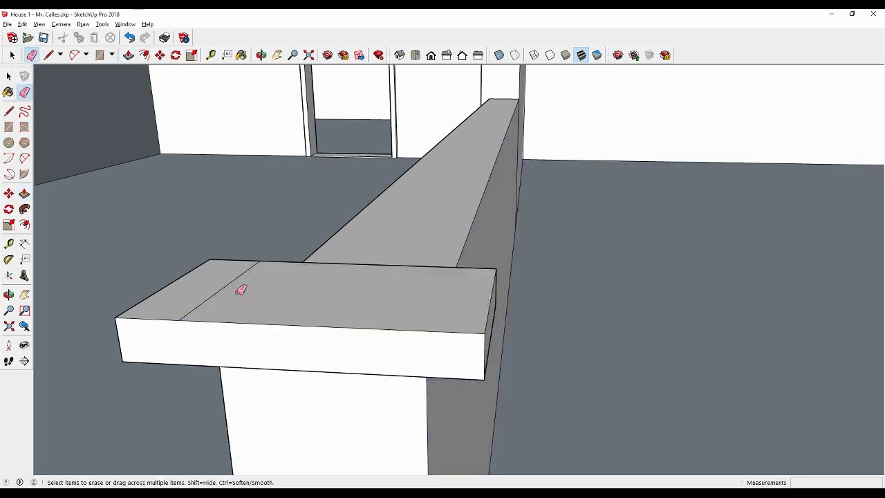
{"action": "left_click", "coordinate": [237, 278]}
{"action": "mouse_move", "coordinate": [249, 286]}
{"action": "middle_mouse_down"}
{"action": "mouse_move", "coordinate": [281, 302]}
{"action": "mouse_move", "coordinate": [415, 326]}
{"action": "mouse_move", "coordinate": [595, 315]}
{"action": "middle_mouse_up"}
{"action": "scroll", "coordinate": [381, 372], "scroll_direction": "down", "scroll_amount": 3}
{"action": "scroll", "coordinate": [386, 367], "scroll_direction": "down", "scroll_amount": 2}
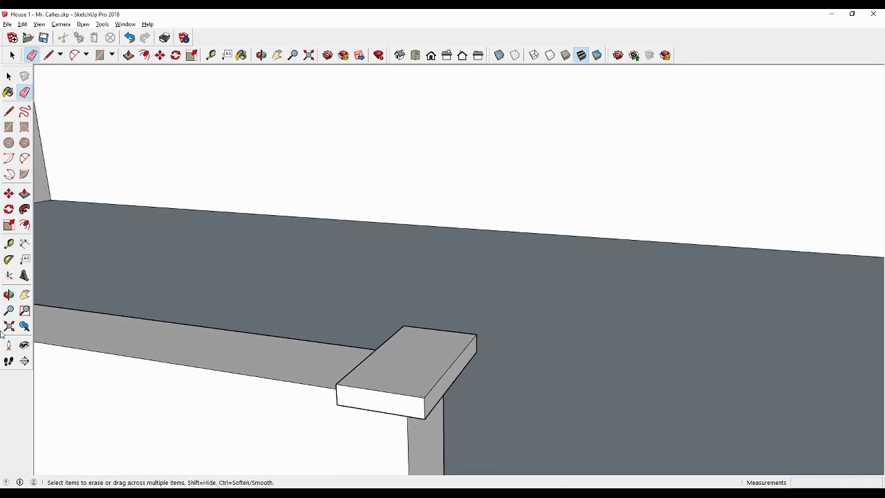
Extend the cap block along the ledge to the far end wall.
{"action": "left_click", "coordinate": [24, 299]}
{"action": "scroll", "coordinate": [145, 310], "scroll_direction": "down", "scroll_amount": 3}
{"action": "mouse_move", "coordinate": [144, 310]}
{"action": "middle_mouse_down"}
{"action": "mouse_move", "coordinate": [491, 336]}
{"action": "mouse_move", "coordinate": [395, 328]}
{"action": "middle_mouse_up"}
{"action": "scroll", "coordinate": [619, 340], "scroll_direction": "up", "scroll_amount": 2}
{"action": "scroll", "coordinate": [628, 316], "scroll_direction": "up", "scroll_amount": 3}
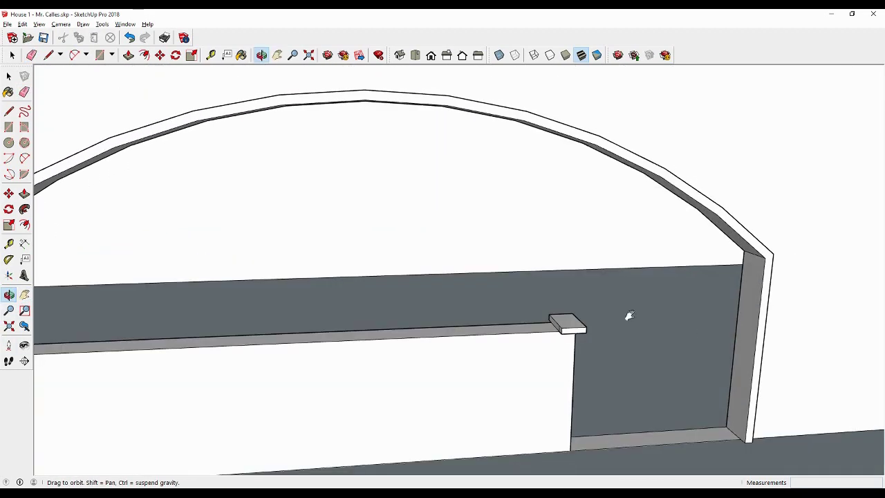
{"action": "scroll", "coordinate": [527, 306], "scroll_direction": "up", "scroll_amount": 3}
{"action": "key", "text": "e"}
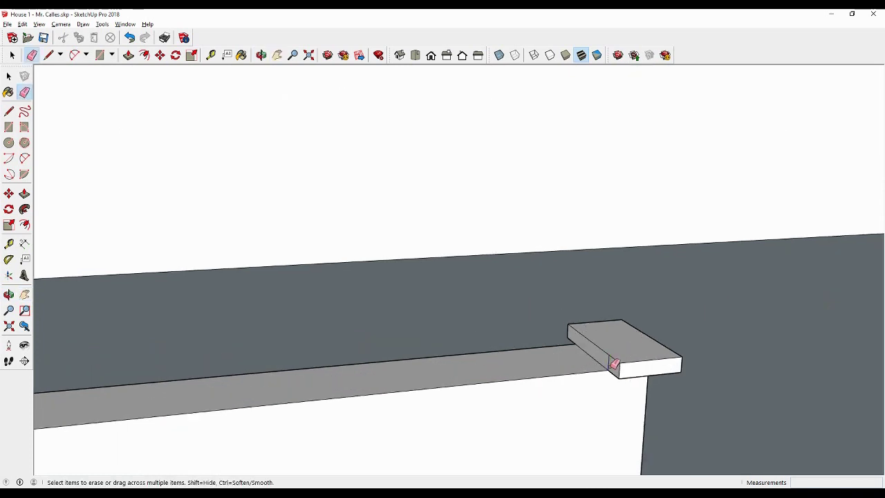
{"action": "scroll", "coordinate": [612, 363], "scroll_direction": "down", "scroll_amount": 3}
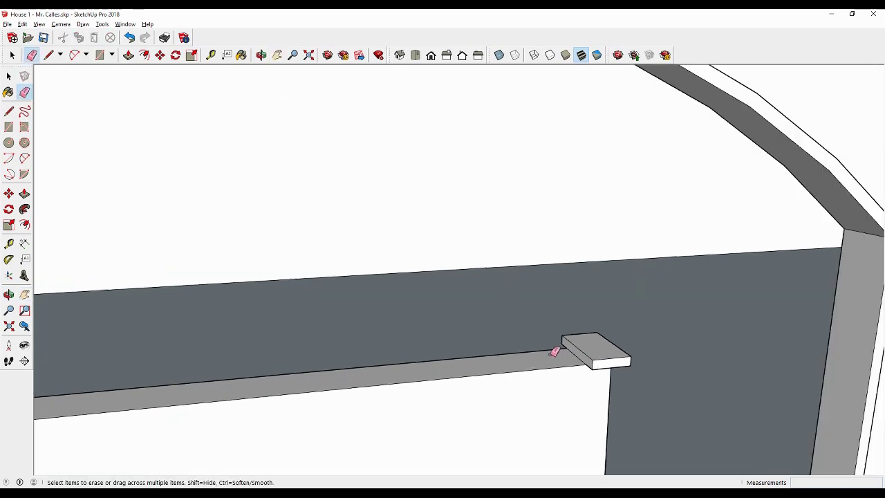
{"action": "scroll", "coordinate": [558, 352], "scroll_direction": "down", "scroll_amount": 1}
{"action": "key", "text": "h"}
{"action": "scroll", "coordinate": [461, 342], "scroll_direction": "up", "scroll_amount": 3}
{"action": "left_click_drag", "start_coordinate": [461, 342], "coordinate": [605, 302]}
{"action": "scroll", "coordinate": [605, 302], "scroll_direction": "down", "scroll_amount": 2}
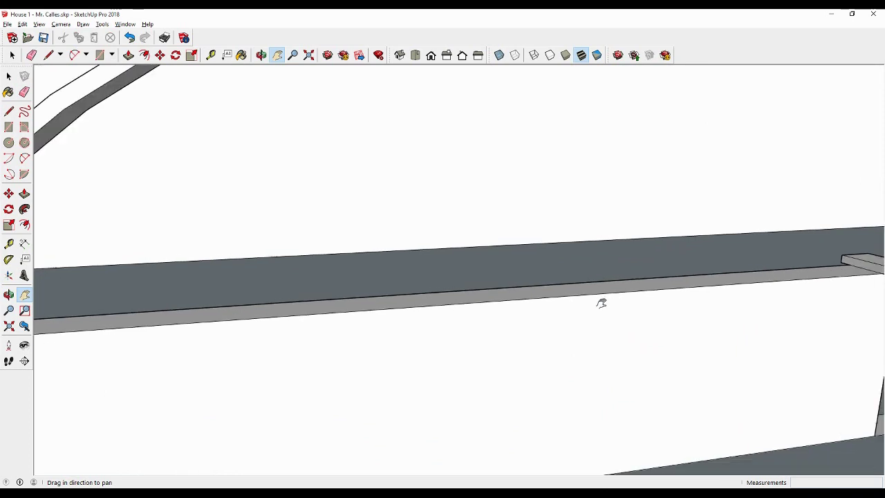
{"action": "scroll", "coordinate": [601, 303], "scroll_direction": "down", "scroll_amount": 1}
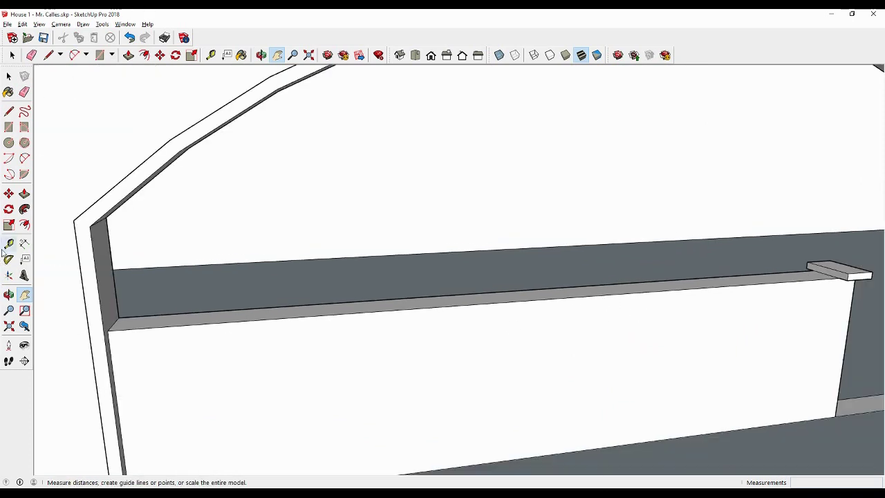
{"action": "left_click", "coordinate": [25, 194]}
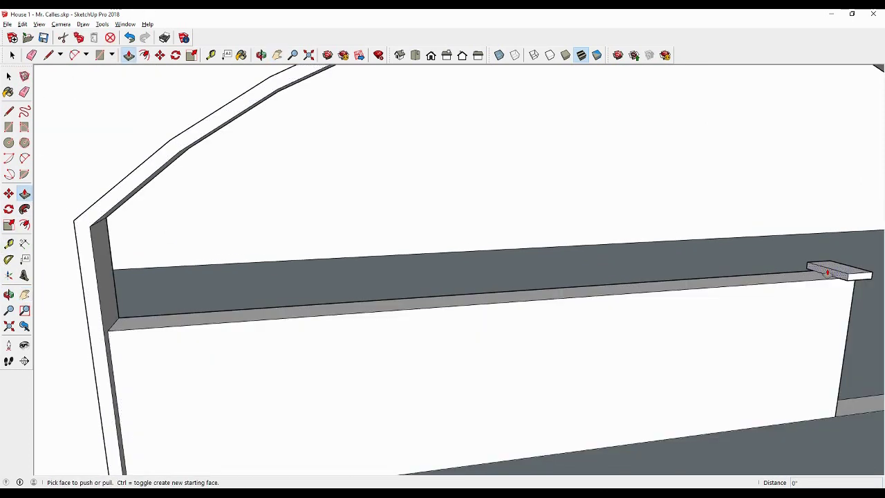
{"action": "left_click", "coordinate": [828, 272]}
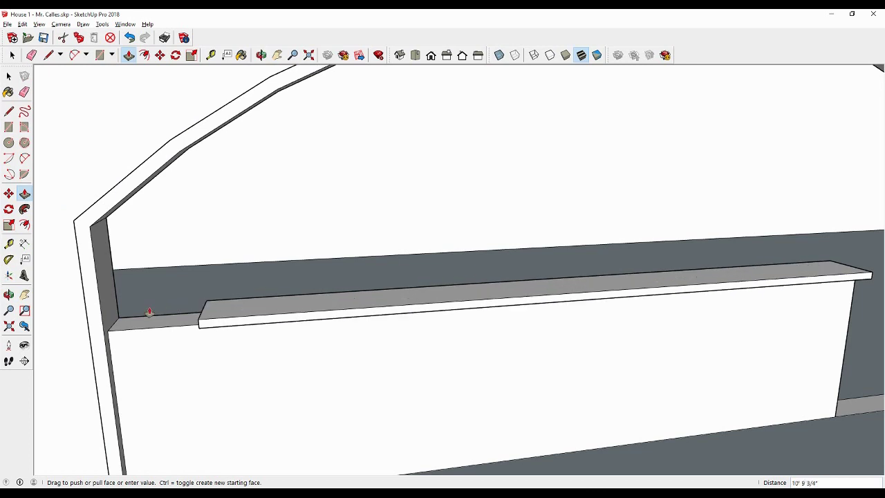
{"action": "left_click", "coordinate": [99, 292]}
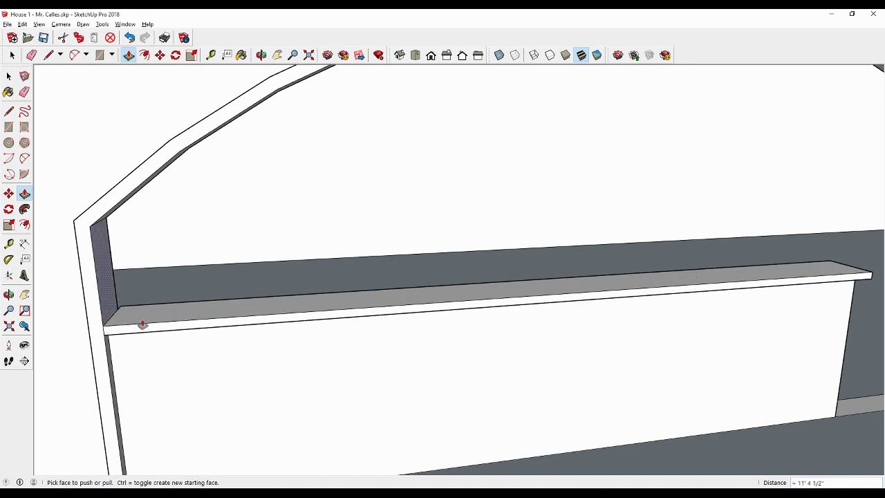
Thicken the ledge by pulling its front face down 5 5/16 inches.
{"action": "mouse_move", "coordinate": [186, 332]}
{"action": "middle_mouse_down"}
{"action": "mouse_move", "coordinate": [228, 346]}
{"action": "mouse_move", "coordinate": [148, 352]}
{"action": "mouse_move", "coordinate": [224, 312]}
{"action": "middle_mouse_up"}
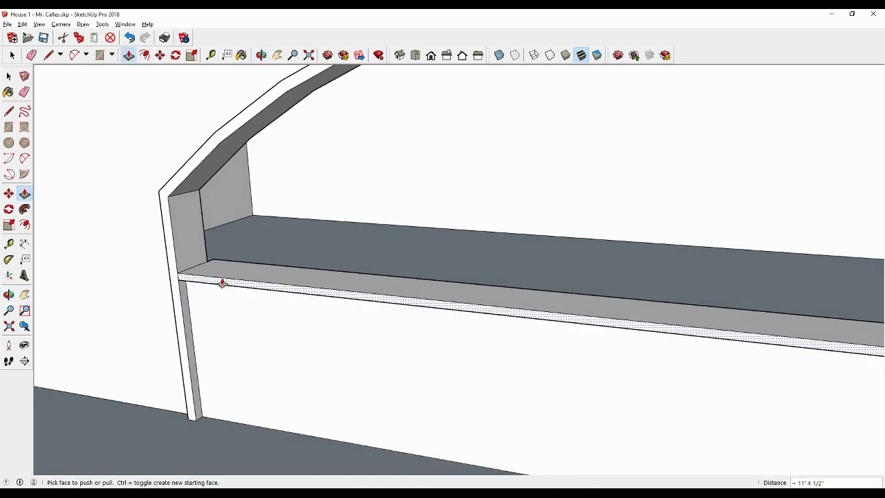
{"action": "left_click", "coordinate": [222, 284]}
{"action": "left_click", "coordinate": [217, 291]}
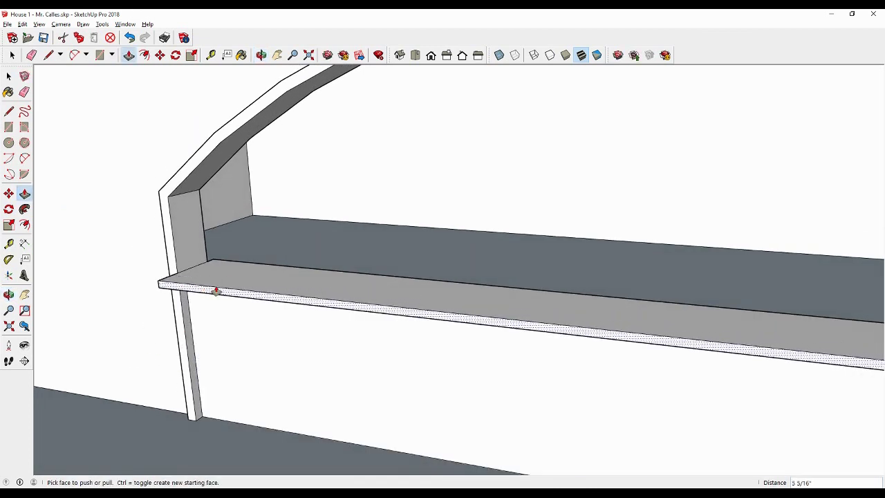
{"action": "scroll", "coordinate": [345, 311], "scroll_direction": "down", "scroll_amount": 3}
{"action": "scroll", "coordinate": [508, 329], "scroll_direction": "down", "scroll_amount": 2}
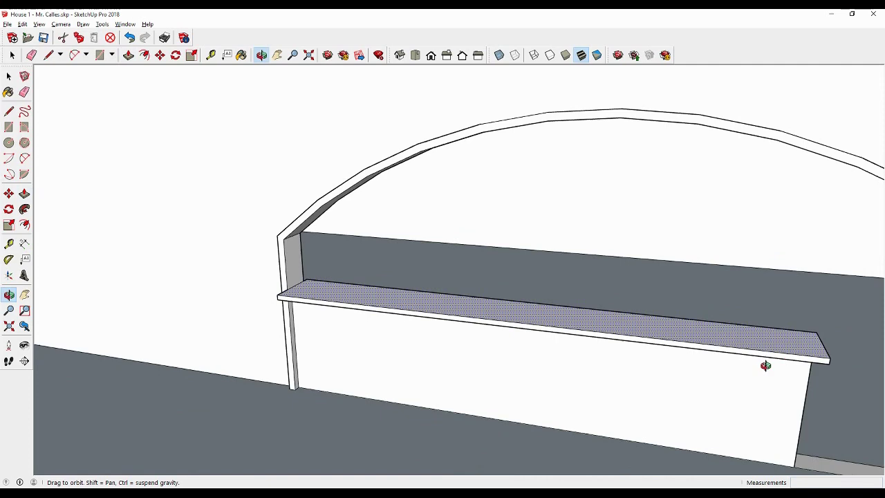
{"action": "left_click_drag", "start_coordinate": [766, 366], "coordinate": [733, 385]}
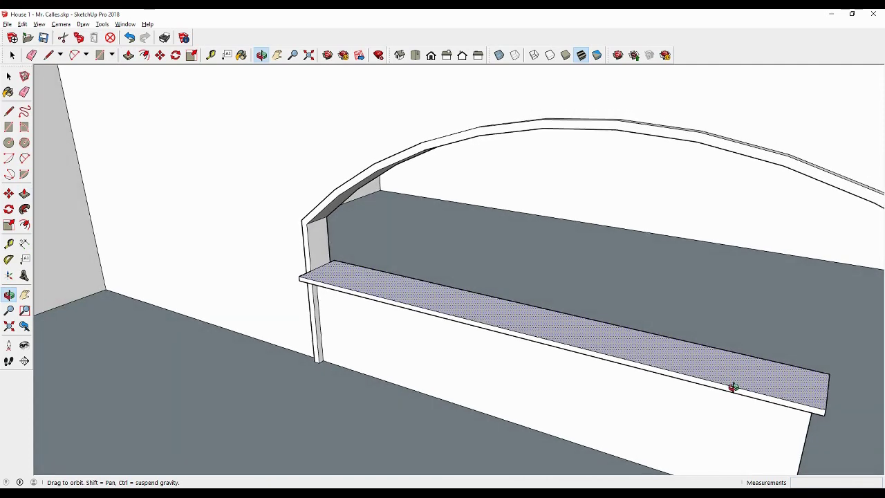
{"action": "key", "text": "p"}
{"action": "left_click", "coordinate": [25, 296]}
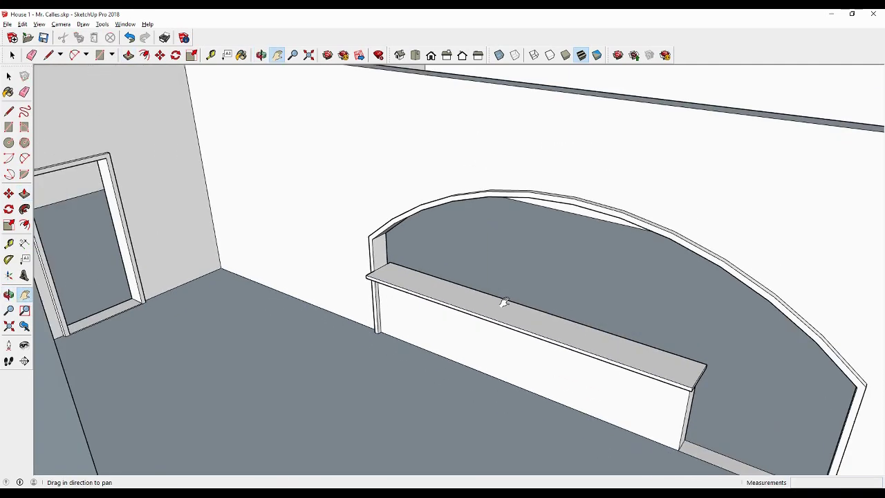
{"action": "mouse_move", "coordinate": [502, 302]}
{"action": "middle_mouse_down"}
{"action": "mouse_move", "coordinate": [628, 326]}
{"action": "mouse_move", "coordinate": [653, 308]}
{"action": "mouse_move", "coordinate": [546, 263]}
{"action": "mouse_move", "coordinate": [585, 277]}
{"action": "mouse_move", "coordinate": [534, 288]}
{"action": "mouse_move", "coordinate": [508, 277]}
{"action": "mouse_move", "coordinate": [347, 271]}
{"action": "middle_mouse_up"}
{"action": "scroll", "coordinate": [346, 271], "scroll_direction": "up", "scroll_amount": 3}
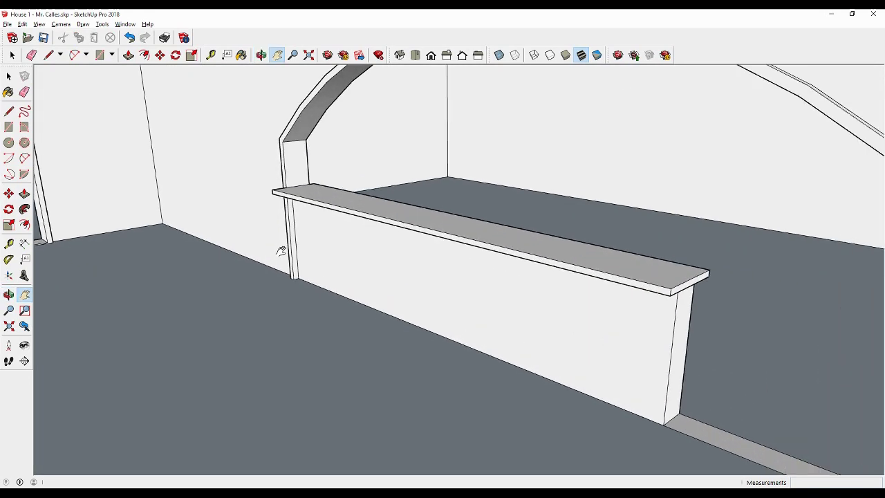
{"action": "mouse_move", "coordinate": [286, 247]}
{"action": "middle_mouse_down"}
{"action": "mouse_move", "coordinate": [332, 256]}
{"action": "mouse_move", "coordinate": [303, 253]}
{"action": "mouse_move", "coordinate": [595, 253]}
{"action": "mouse_move", "coordinate": [629, 263]}
{"action": "mouse_move", "coordinate": [569, 263]}
{"action": "mouse_move", "coordinate": [577, 251]}
{"action": "mouse_move", "coordinate": [509, 287]}
{"action": "mouse_move", "coordinate": [606, 276]}
{"action": "mouse_move", "coordinate": [610, 322]}
{"action": "mouse_move", "coordinate": [401, 286]}
{"action": "middle_mouse_up"}
{"action": "scroll", "coordinate": [517, 280], "scroll_direction": "down", "scroll_amount": 2}
{"action": "scroll", "coordinate": [606, 276], "scroll_direction": "down", "scroll_amount": 3}
{"action": "scroll", "coordinate": [603, 250], "scroll_direction": "up", "scroll_amount": 5}
{"action": "scroll", "coordinate": [424, 272], "scroll_direction": "down", "scroll_amount": 3}
{"action": "scroll", "coordinate": [493, 224], "scroll_direction": "down", "scroll_amount": 3}
{"action": "scroll", "coordinate": [493, 224], "scroll_direction": "down", "scroll_amount": 3}
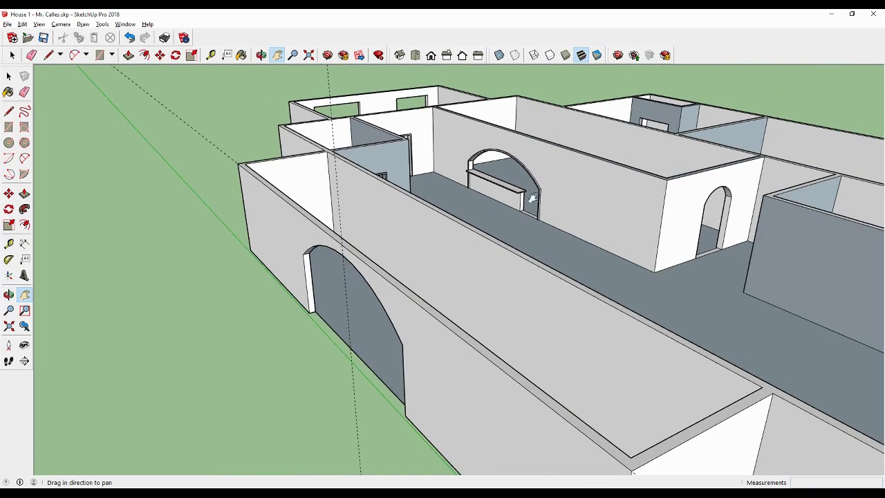
{"action": "mouse_move", "coordinate": [493, 224]}
{"action": "middle_mouse_down"}
{"action": "mouse_move", "coordinate": [421, 247]}
{"action": "mouse_move", "coordinate": [257, 265]}
{"action": "mouse_move", "coordinate": [374, 236]}
{"action": "mouse_move", "coordinate": [391, 216]}
{"action": "middle_mouse_up"}
{"action": "scroll", "coordinate": [463, 243], "scroll_direction": "up", "scroll_amount": 2}
{"action": "scroll", "coordinate": [454, 251], "scroll_direction": "up", "scroll_amount": 3}
{"action": "scroll", "coordinate": [453, 250], "scroll_direction": "down", "scroll_amount": 3}
{"action": "scroll", "coordinate": [374, 228], "scroll_direction": "up", "scroll_amount": 3}
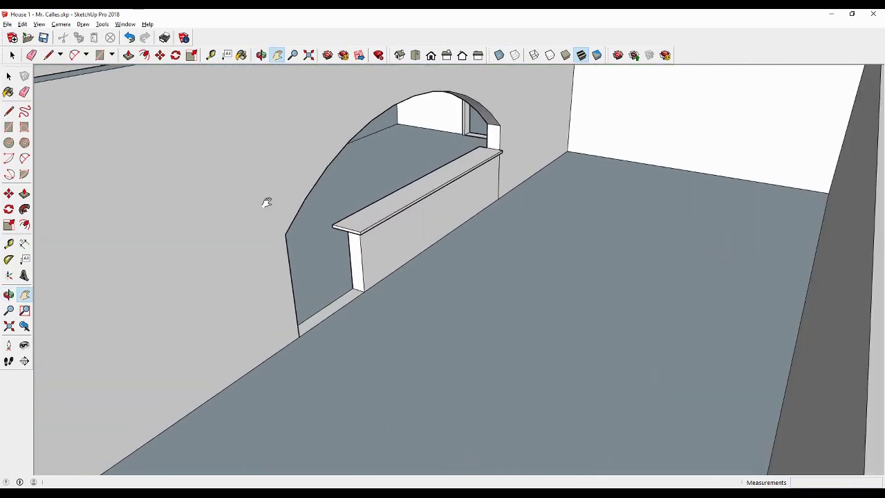
{"action": "mouse_move", "coordinate": [266, 203]}
{"action": "middle_mouse_down"}
{"action": "mouse_move", "coordinate": [406, 211]}
{"action": "mouse_move", "coordinate": [567, 206]}
{"action": "mouse_move", "coordinate": [477, 218]}
{"action": "middle_mouse_up"}
{"action": "scroll", "coordinate": [567, 204], "scroll_direction": "down", "scroll_amount": 3}
{"action": "scroll", "coordinate": [567, 201], "scroll_direction": "down", "scroll_amount": 2}
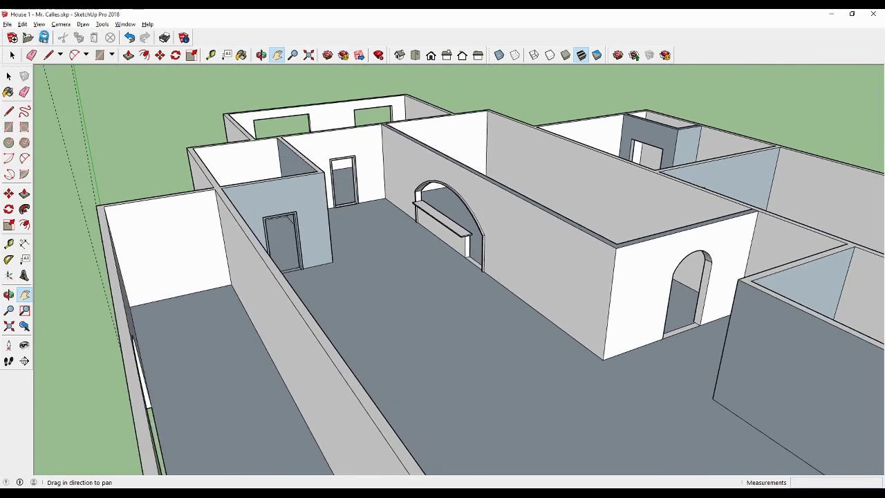
{"action": "scroll", "coordinate": [159, 107], "scroll_direction": "down", "scroll_amount": 5}
{"action": "mouse_move", "coordinate": [159, 107]}
{"action": "middle_mouse_down"}
{"action": "mouse_move", "coordinate": [325, 262]}
{"action": "mouse_move", "coordinate": [381, 242]}
{"action": "mouse_move", "coordinate": [424, 269]}
{"action": "mouse_move", "coordinate": [449, 311]}
{"action": "mouse_move", "coordinate": [436, 304]}
{"action": "middle_mouse_up"}
Cancel the stray rectangle and extrude the wall-top face into a thick roof slab.
{"action": "left_click", "coordinate": [24, 296]}
{"action": "left_click_drag", "start_coordinate": [211, 328], "coordinate": [164, 242]}
{"action": "left_click", "coordinate": [9, 130]}
{"action": "middle_click_drag", "start_coordinate": [270, 290], "coordinate": [356, 261]}
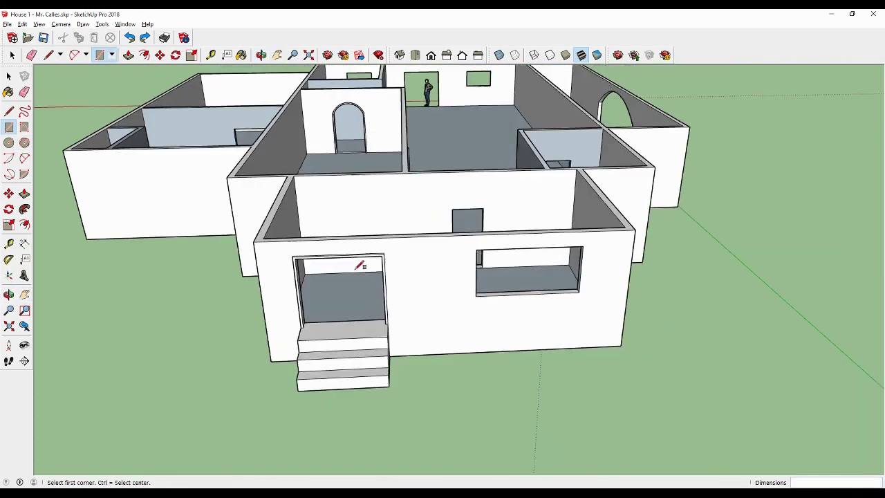
{"action": "scroll", "coordinate": [323, 258], "scroll_direction": "up", "scroll_amount": 3}
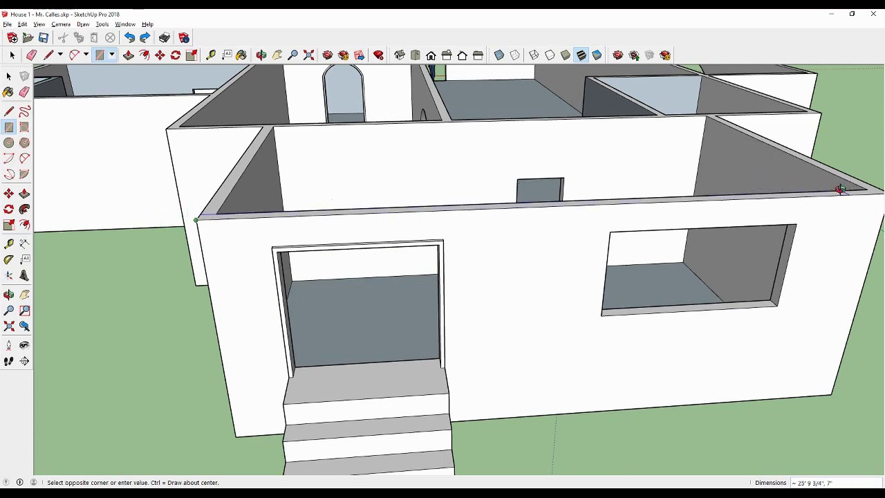
{"action": "mouse_move", "coordinate": [820, 187]}
{"action": "middle_mouse_down"}
{"action": "mouse_move", "coordinate": [710, 121]}
{"action": "mouse_move", "coordinate": [782, 87]}
{"action": "middle_mouse_up"}
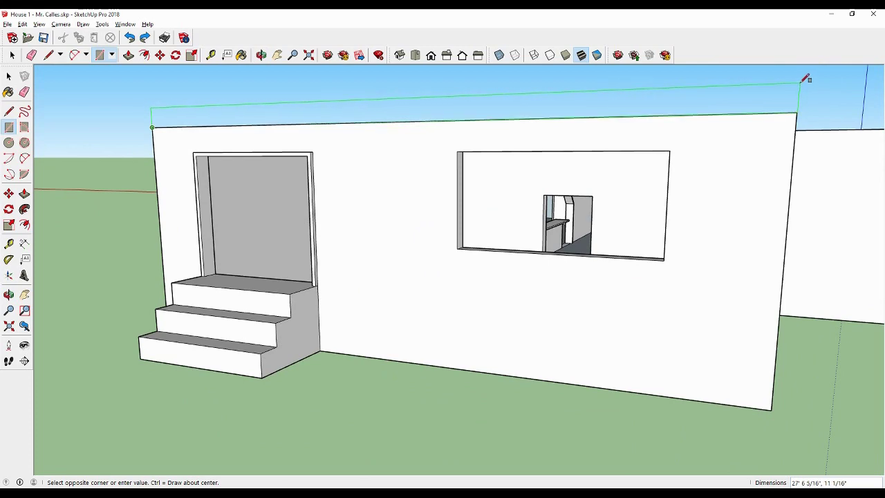
{"action": "key", "text": "Escape"}
{"action": "mouse_move", "coordinate": [806, 79]}
{"action": "middle_mouse_down"}
{"action": "mouse_move", "coordinate": [751, 135]}
{"action": "mouse_move", "coordinate": [494, 166]}
{"action": "middle_mouse_up"}
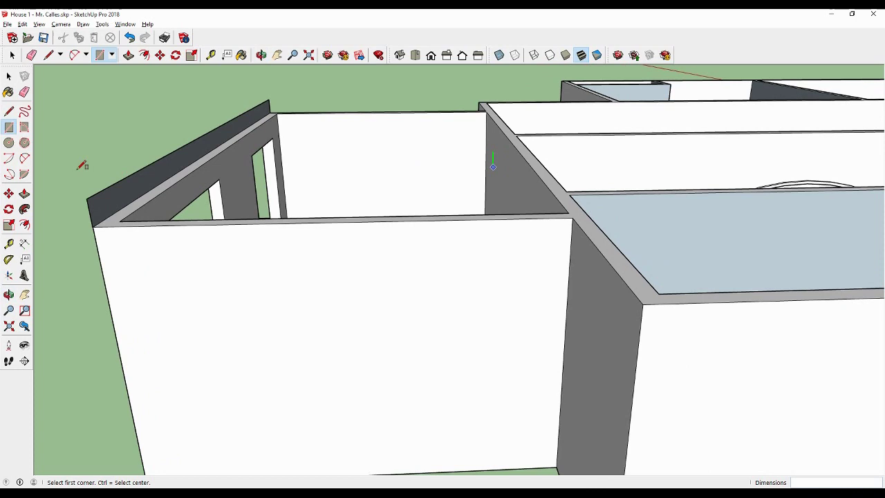
{"action": "left_click", "coordinate": [24, 194]}
{"action": "left_click_drag", "start_coordinate": [157, 179], "coordinate": [635, 201]}
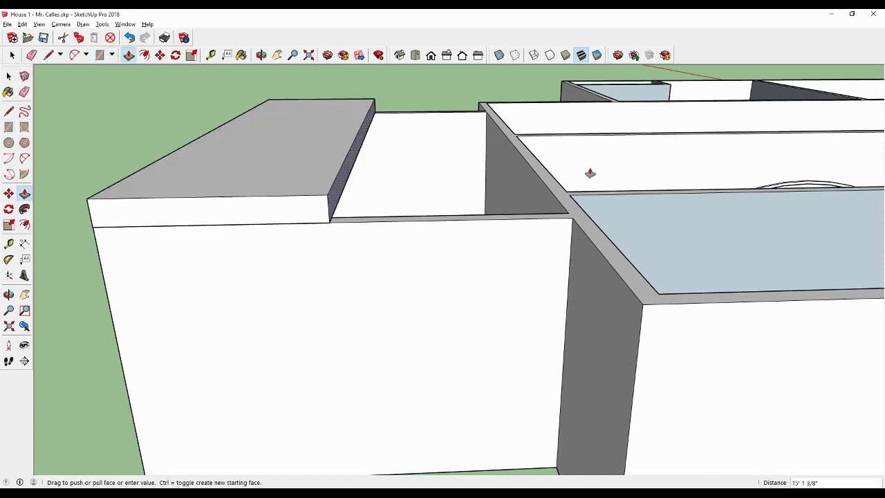
Pull the slab's front face forward so it overhangs the front wall.
{"action": "scroll", "coordinate": [387, 219], "scroll_direction": "down", "scroll_amount": 2}
{"action": "scroll", "coordinate": [385, 209], "scroll_direction": "down", "scroll_amount": 2}
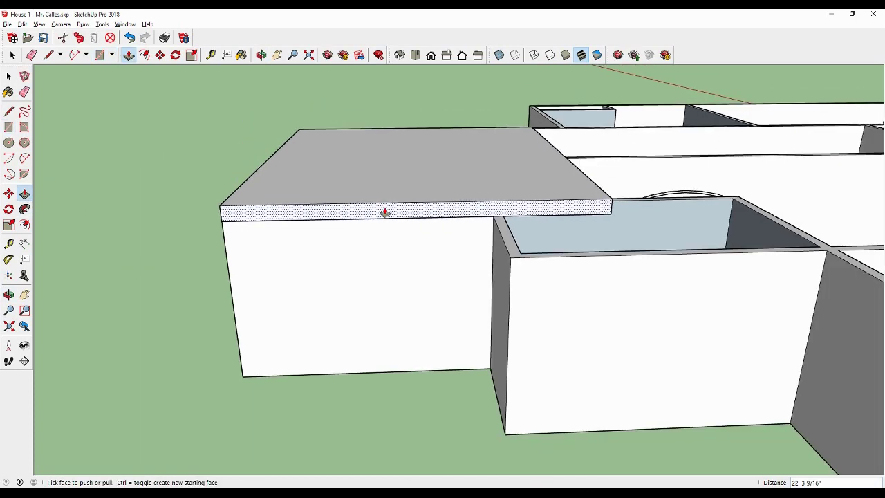
{"action": "left_click", "coordinate": [386, 210]}
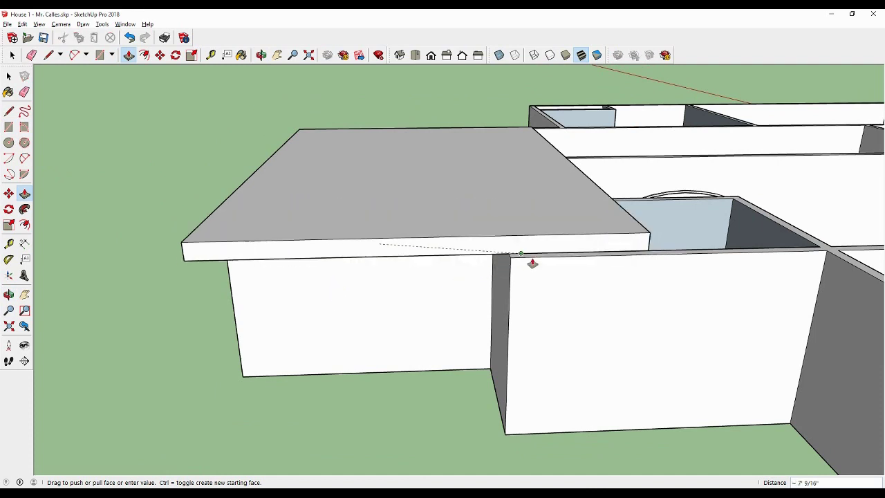
{"action": "left_click", "coordinate": [532, 258]}
{"action": "left_click", "coordinate": [498, 257]}
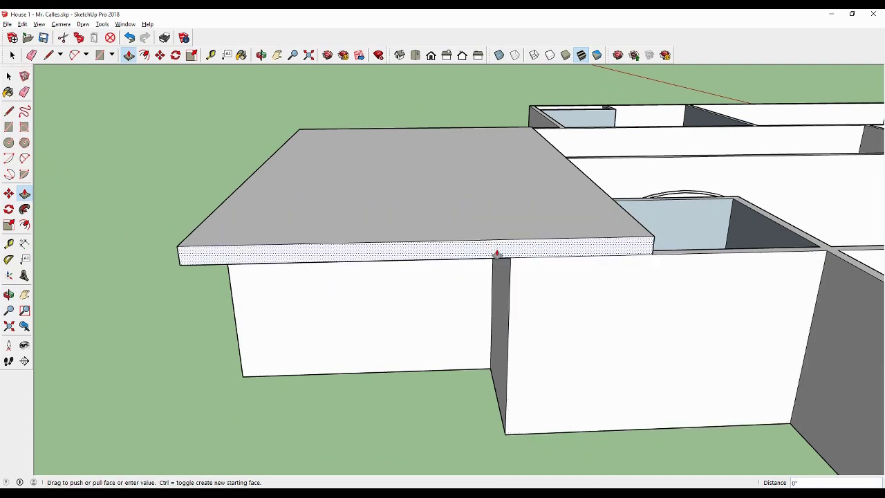
{"action": "left_click", "coordinate": [509, 337]}
{"action": "middle_click_drag", "start_coordinate": [360, 223], "coordinate": [459, 182]}
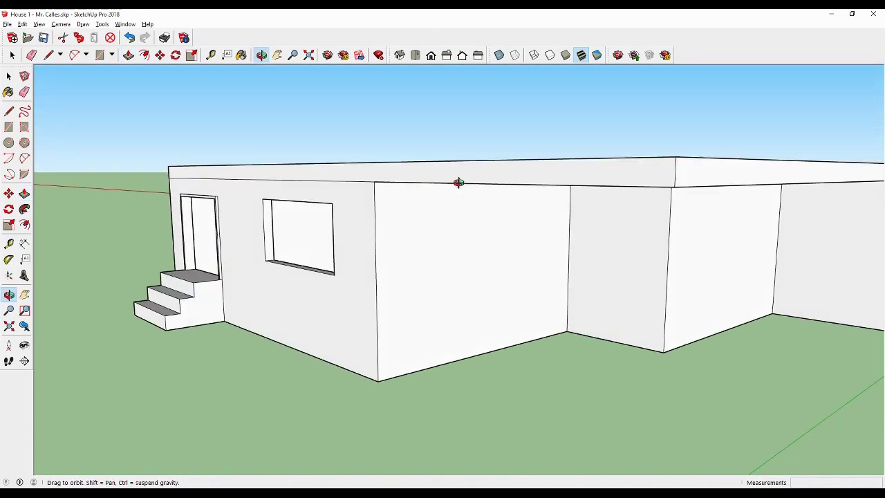
Pull the roof slab's edge face and side face outward to the right.
{"action": "left_click", "coordinate": [367, 181]}
{"action": "left_click", "coordinate": [332, 182]}
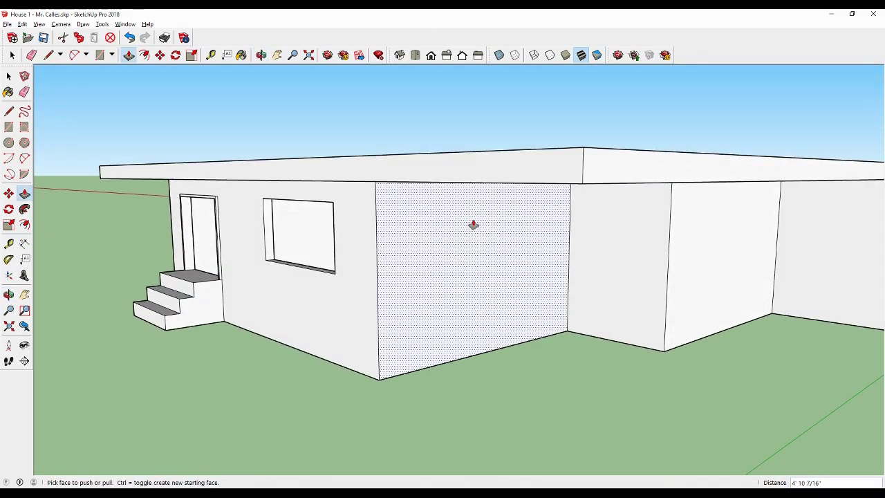
{"action": "mouse_move", "coordinate": [472, 224]}
{"action": "middle_mouse_down"}
{"action": "mouse_move", "coordinate": [421, 172]}
{"action": "mouse_move", "coordinate": [336, 224]}
{"action": "mouse_move", "coordinate": [394, 228]}
{"action": "middle_mouse_up"}
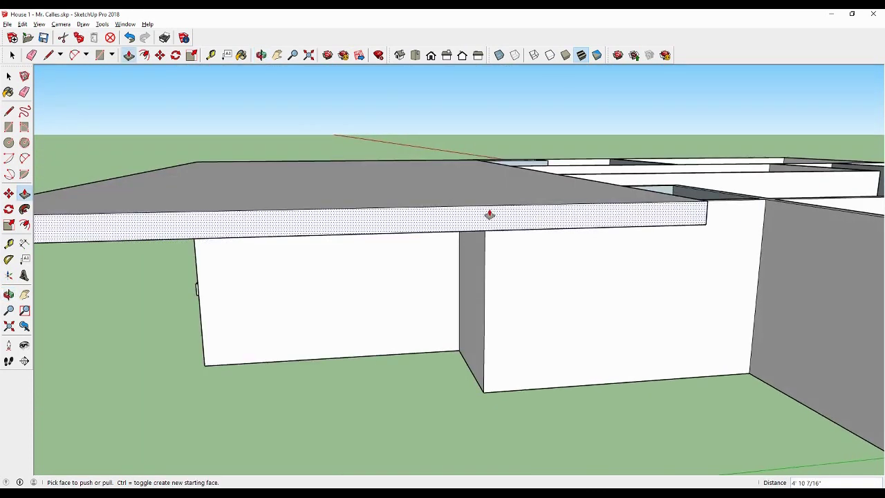
{"action": "mouse_move", "coordinate": [490, 215]}
{"action": "middle_mouse_down"}
{"action": "mouse_move", "coordinate": [646, 190]}
{"action": "mouse_move", "coordinate": [463, 203]}
{"action": "mouse_move", "coordinate": [299, 260]}
{"action": "mouse_move", "coordinate": [480, 184]}
{"action": "mouse_move", "coordinate": [288, 161]}
{"action": "mouse_move", "coordinate": [614, 202]}
{"action": "middle_mouse_up"}
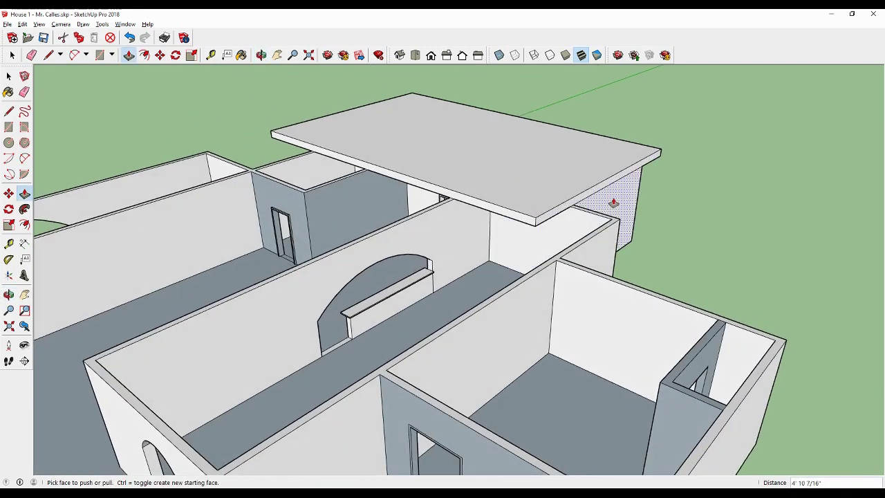
{"action": "scroll", "coordinate": [613, 203], "scroll_direction": "up", "scroll_amount": 1}
{"action": "left_click", "coordinate": [588, 187]}
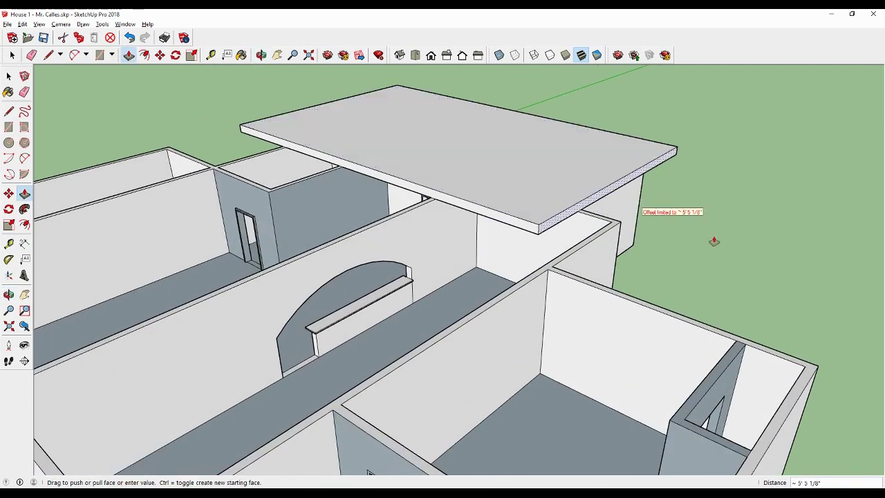
{"action": "left_click", "coordinate": [757, 251]}
{"action": "left_click", "coordinate": [656, 198]}
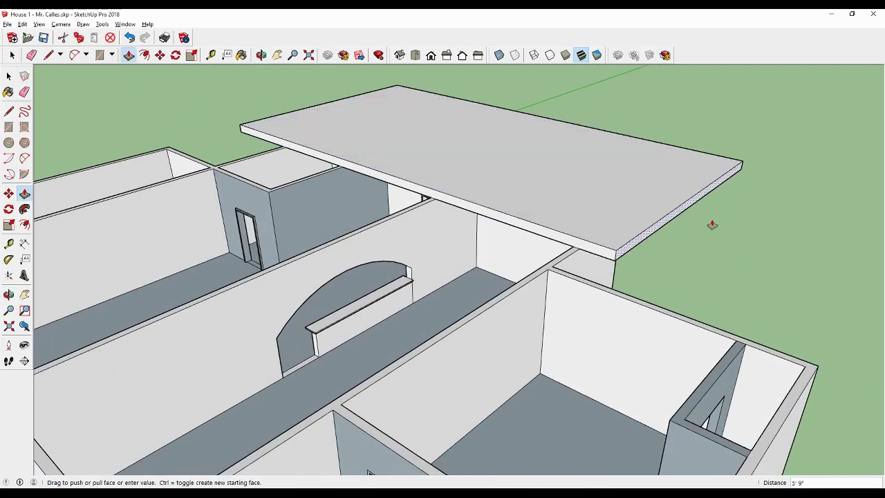
Stretch the slab's front face over the rooms and just past the front wall.
{"action": "left_click", "coordinate": [658, 219]}
{"action": "left_click", "coordinate": [540, 239]}
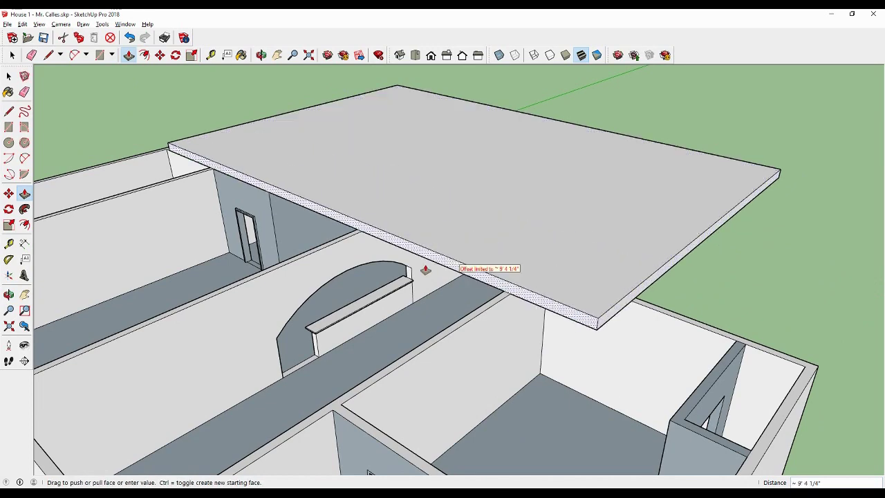
{"action": "scroll", "coordinate": [421, 271], "scroll_direction": "down", "scroll_amount": 3}
{"action": "scroll", "coordinate": [421, 270], "scroll_direction": "down", "scroll_amount": 2}
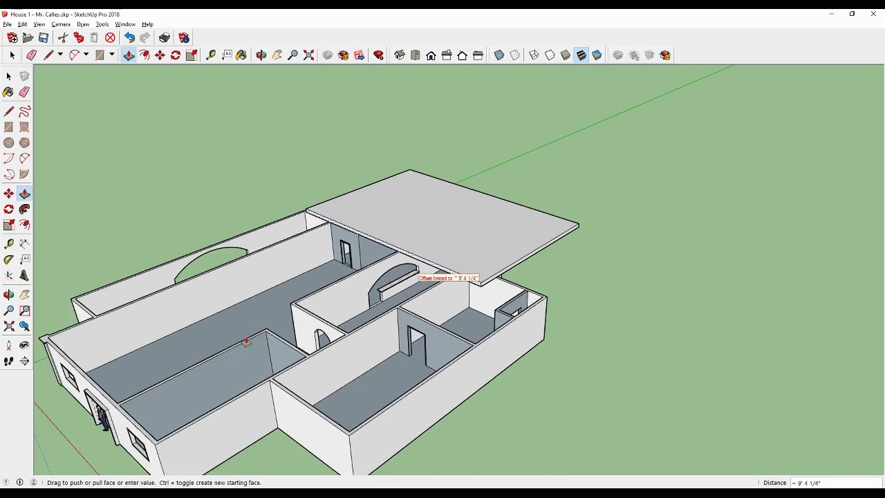
{"action": "left_click", "coordinate": [263, 310]}
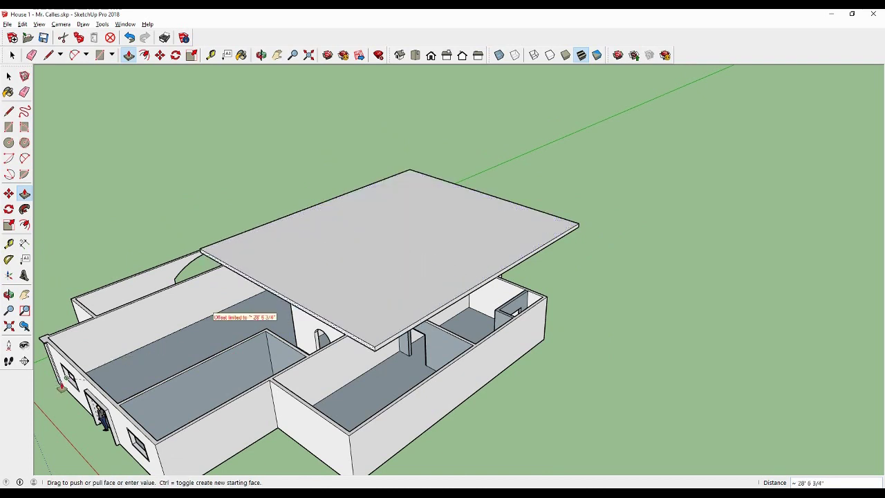
{"action": "key", "text": "Escape"}
{"action": "scroll", "coordinate": [274, 305], "scroll_direction": "up", "scroll_amount": 2}
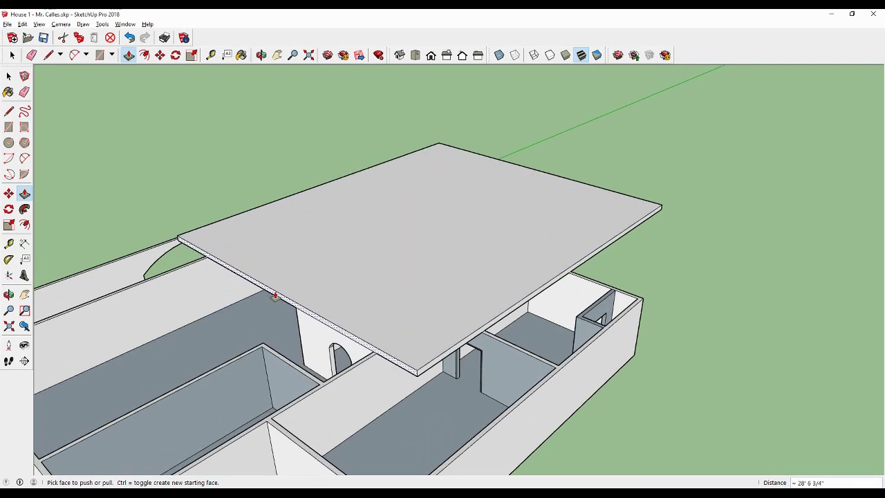
{"action": "key", "text": "h"}
{"action": "scroll", "coordinate": [252, 272], "scroll_direction": "down", "scroll_amount": 3}
{"action": "scroll", "coordinate": [253, 272], "scroll_direction": "down", "scroll_amount": 1}
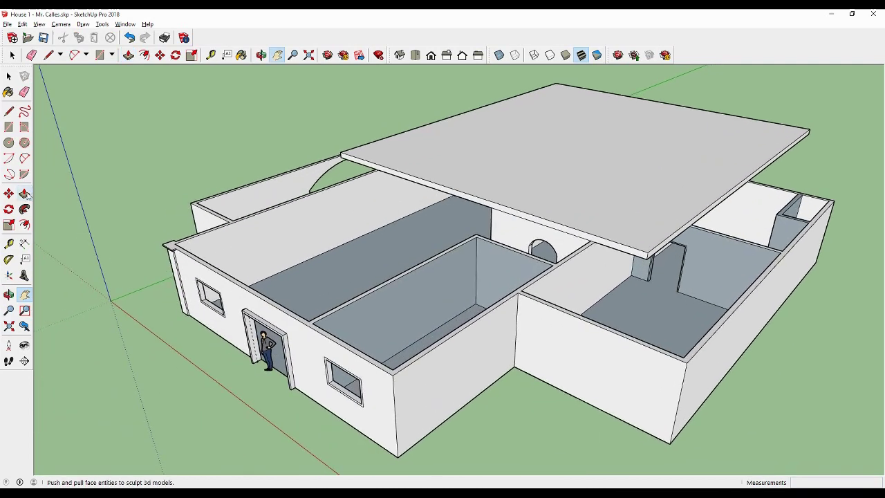
{"action": "key", "text": "p"}
{"action": "left_click", "coordinate": [427, 184]}
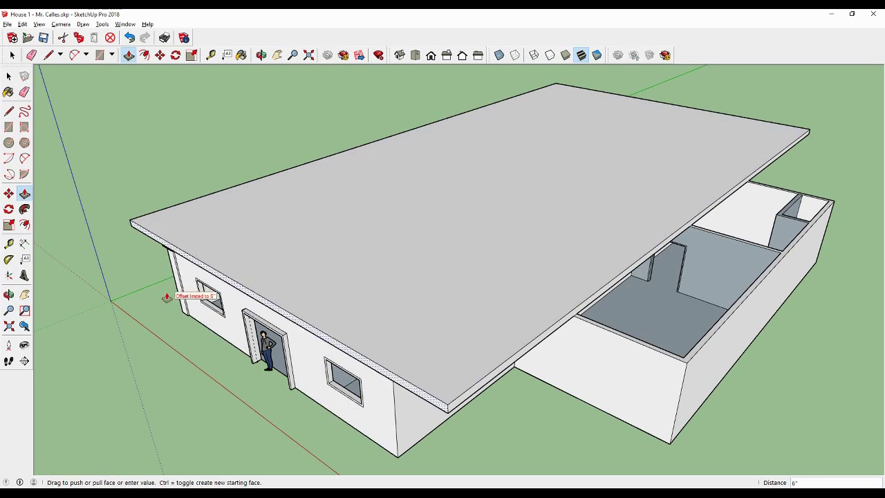
{"action": "left_click", "coordinate": [169, 295]}
Pull the remaining roof edges outward, the last one by 5' 6".
{"action": "scroll", "coordinate": [180, 291], "scroll_direction": "up", "scroll_amount": 4}
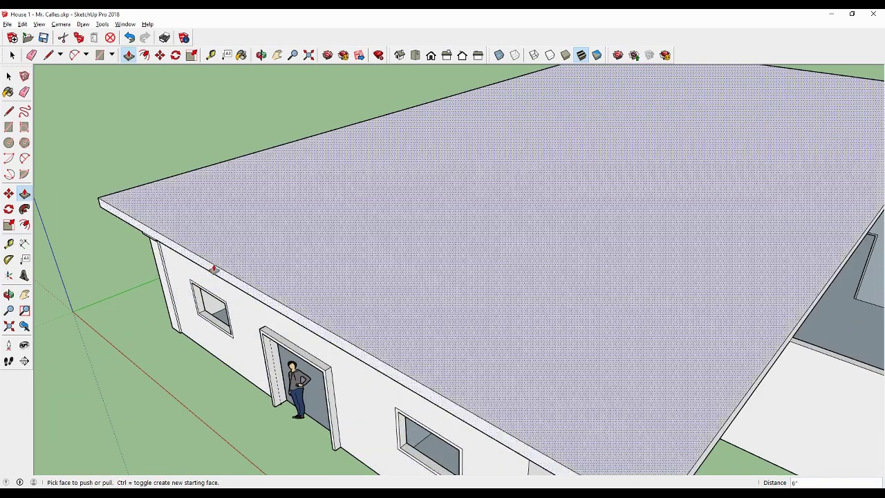
{"action": "left_click", "coordinate": [214, 271]}
{"action": "left_click", "coordinate": [144, 289]}
{"action": "scroll", "coordinate": [231, 294], "scroll_direction": "down", "scroll_amount": 3}
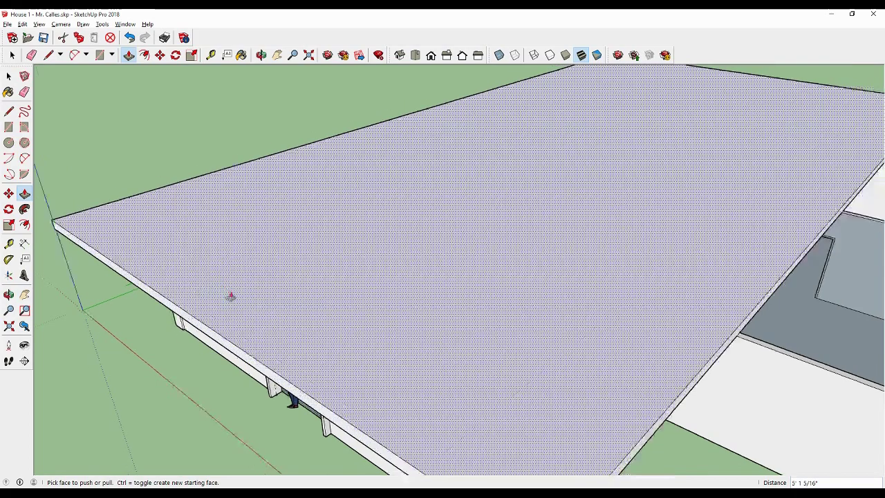
{"action": "scroll", "coordinate": [265, 295], "scroll_direction": "down", "scroll_amount": 3}
{"action": "scroll", "coordinate": [265, 295], "scroll_direction": "up", "scroll_amount": 2}
{"action": "scroll", "coordinate": [438, 287], "scroll_direction": "up", "scroll_amount": 2}
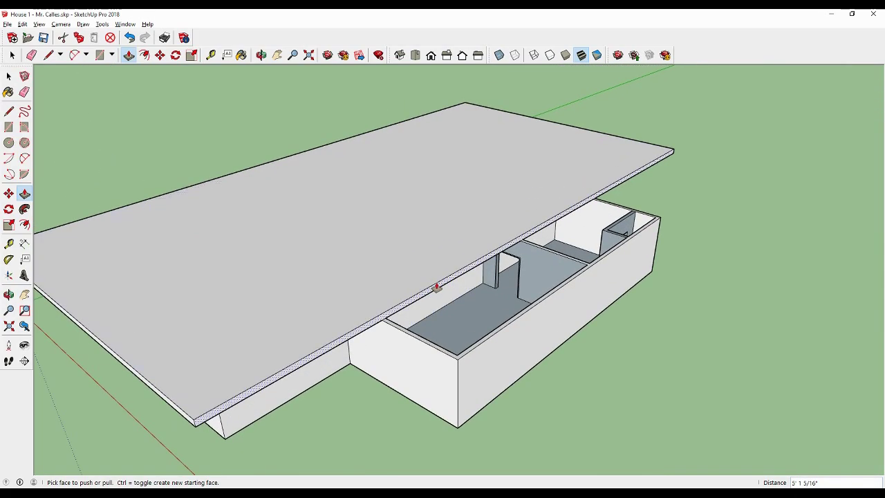
{"action": "left_click", "coordinate": [437, 287]}
{"action": "left_click", "coordinate": [540, 335]}
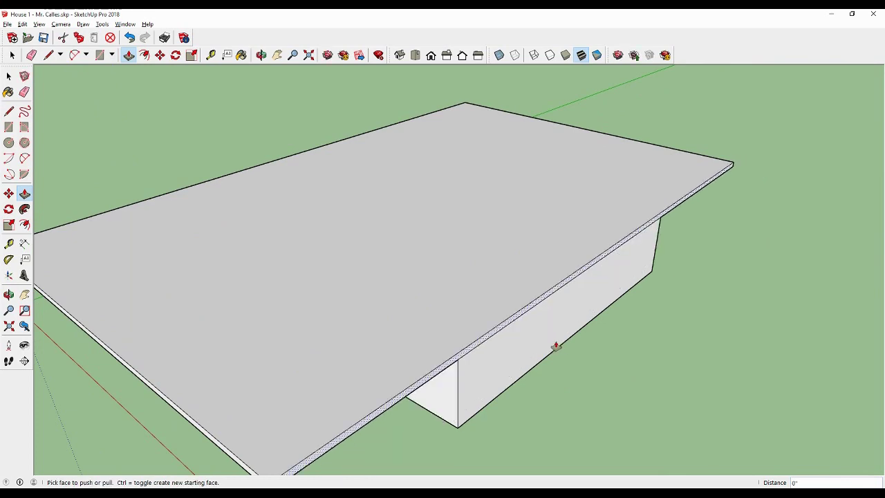
{"action": "left_click", "coordinate": [506, 327]}
{"action": "left_click", "coordinate": [546, 348]}
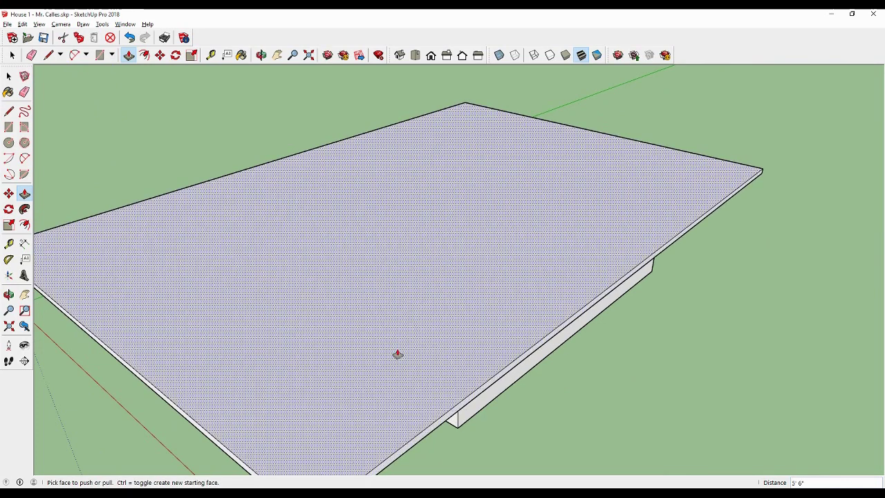
{"action": "mouse_move", "coordinate": [395, 355]}
{"action": "middle_mouse_down"}
{"action": "mouse_move", "coordinate": [369, 360]}
{"action": "mouse_move", "coordinate": [419, 160]}
{"action": "middle_mouse_up"}
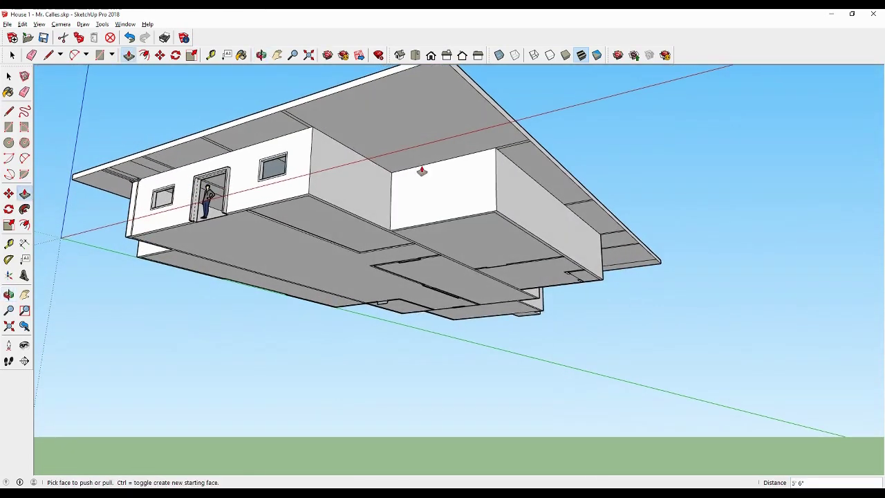
Draw a rectangle at the roof corner and push it through to cut that section out.
{"action": "left_click", "coordinate": [24, 295]}
{"action": "left_click_drag", "start_coordinate": [237, 242], "coordinate": [278, 350]}
{"action": "key", "text": "o"}
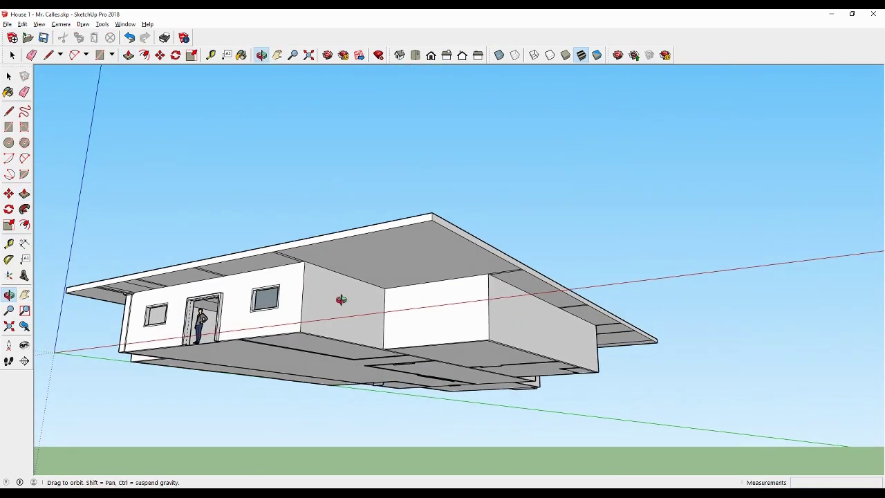
{"action": "left_click_drag", "start_coordinate": [340, 296], "coordinate": [356, 250]}
{"action": "key", "text": "h"}
{"action": "left_click", "coordinate": [9, 128]}
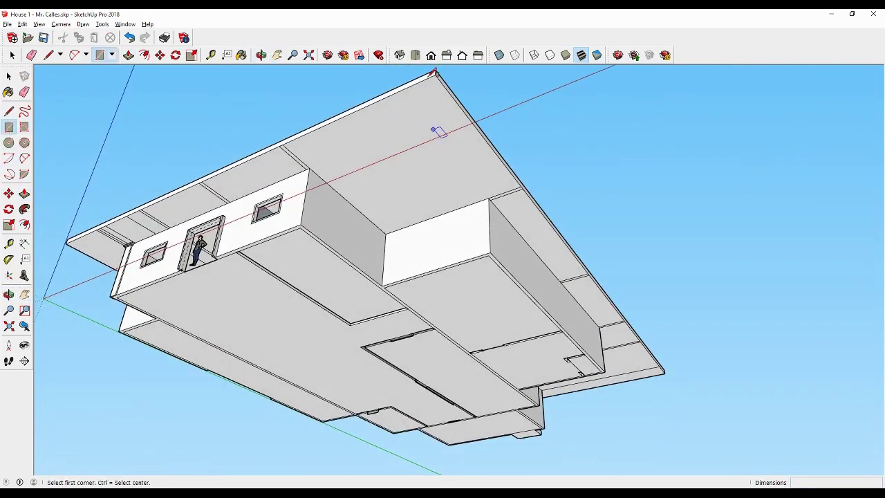
{"action": "left_click", "coordinate": [437, 74]}
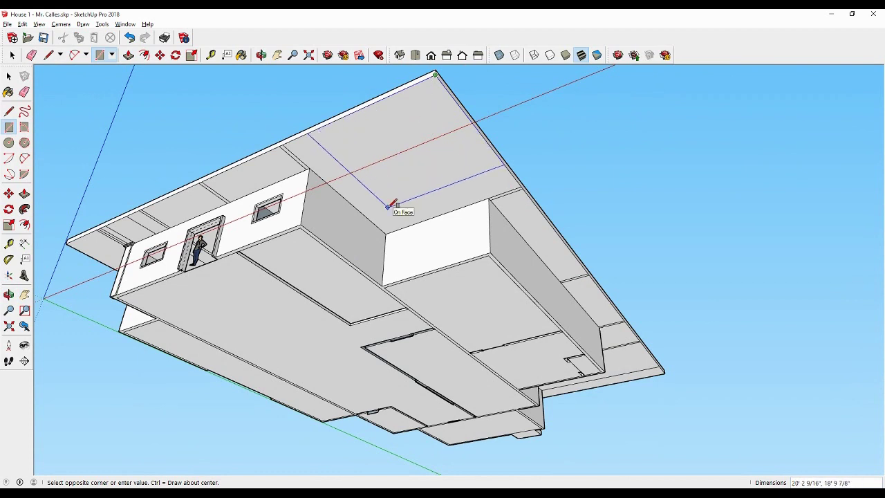
{"action": "left_click", "coordinate": [25, 194]}
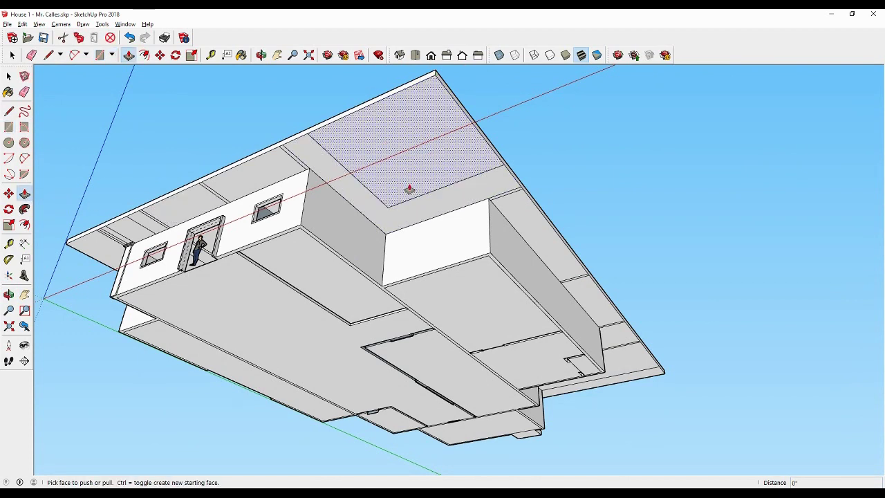
{"action": "left_click", "coordinate": [407, 186]}
{"action": "left_click", "coordinate": [415, 167]}
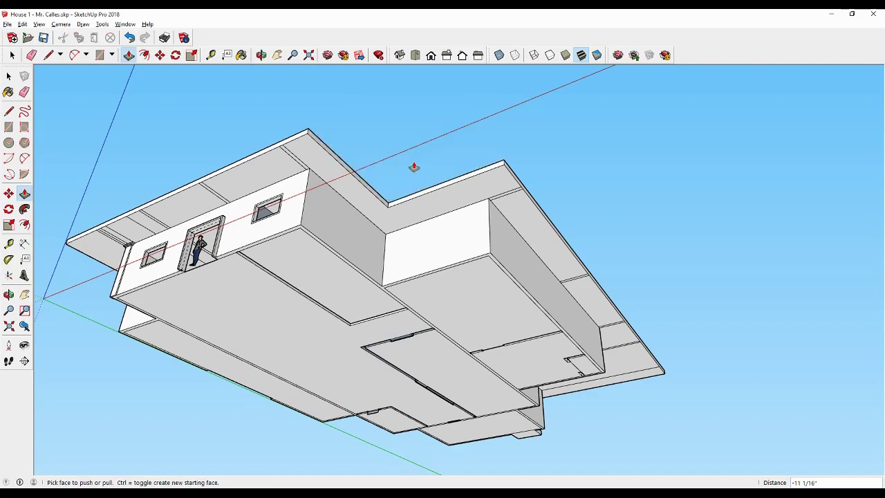
{"action": "mouse_move", "coordinate": [415, 184]}
{"action": "middle_mouse_down"}
{"action": "mouse_move", "coordinate": [397, 244]}
{"action": "mouse_move", "coordinate": [247, 200]}
{"action": "mouse_move", "coordinate": [721, 245]}
{"action": "mouse_move", "coordinate": [554, 126]}
{"action": "mouse_move", "coordinate": [490, 113]}
{"action": "mouse_move", "coordinate": [478, 162]}
{"action": "mouse_move", "coordinate": [448, 199]}
{"action": "middle_mouse_up"}
Draw a second rectangle at the slab corner, erase stray edges, and push the notch away.
{"action": "left_click", "coordinate": [9, 128]}
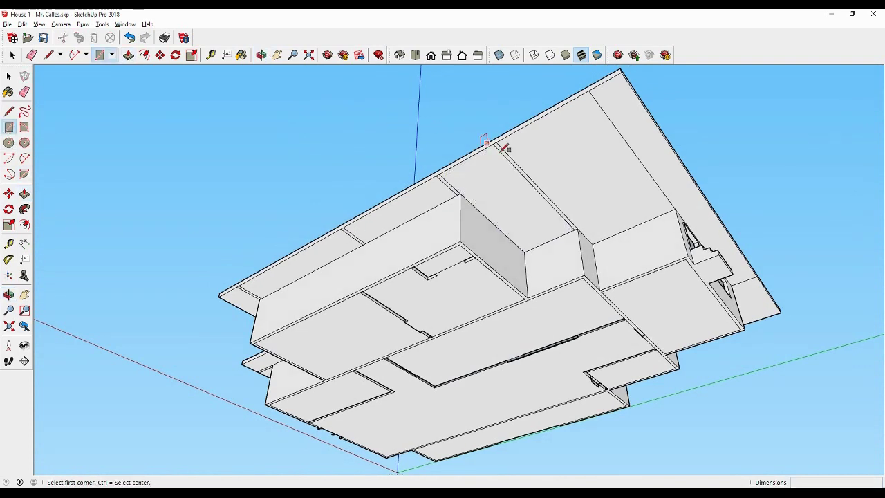
{"action": "left_click", "coordinate": [621, 72]}
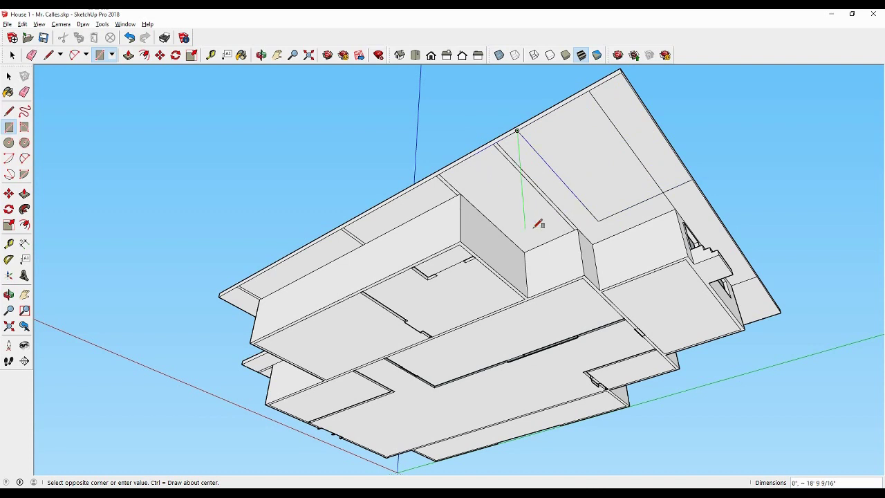
{"action": "middle_click_drag", "start_coordinate": [539, 223], "coordinate": [520, 232]}
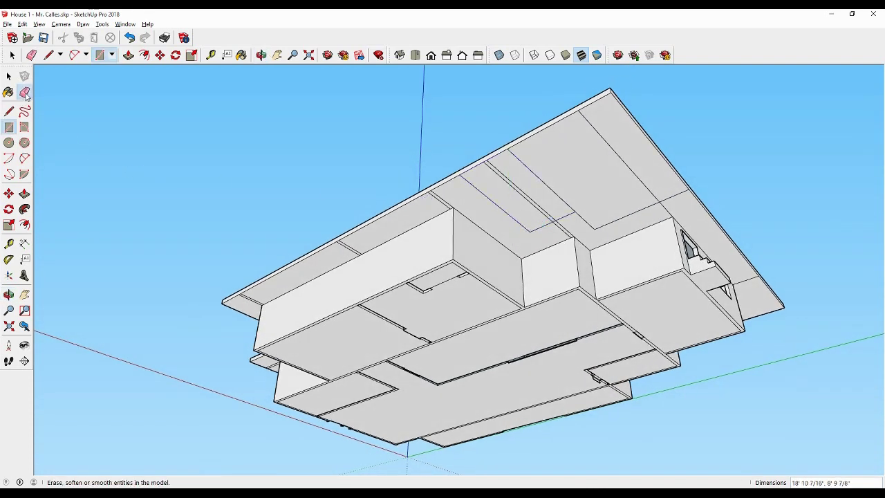
{"action": "left_click", "coordinate": [25, 93]}
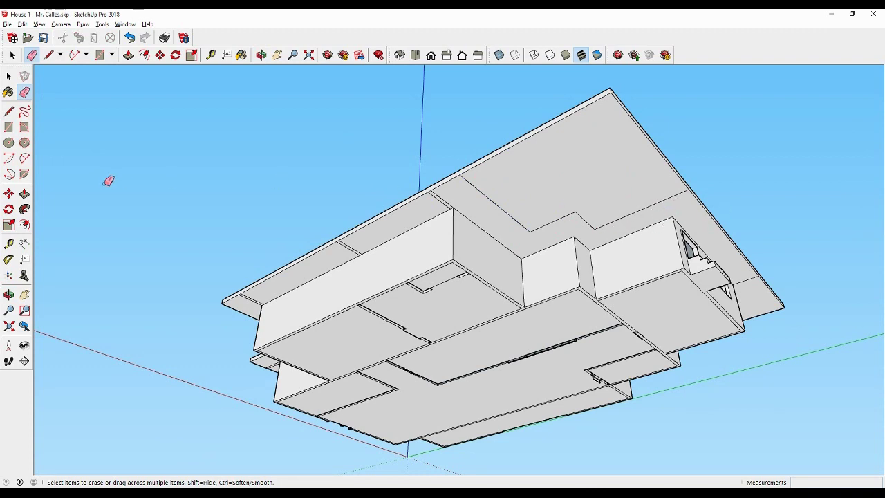
{"action": "left_click", "coordinate": [24, 194]}
{"action": "left_click", "coordinate": [543, 200]}
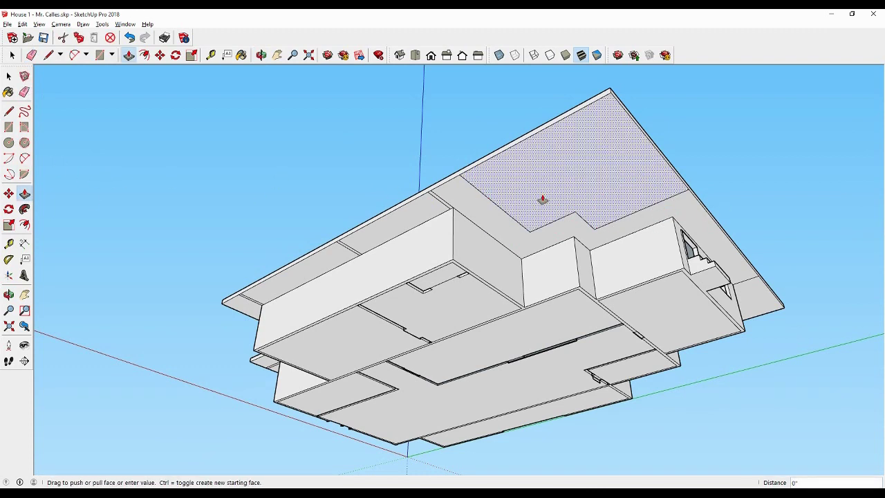
{"action": "left_click", "coordinate": [553, 155]}
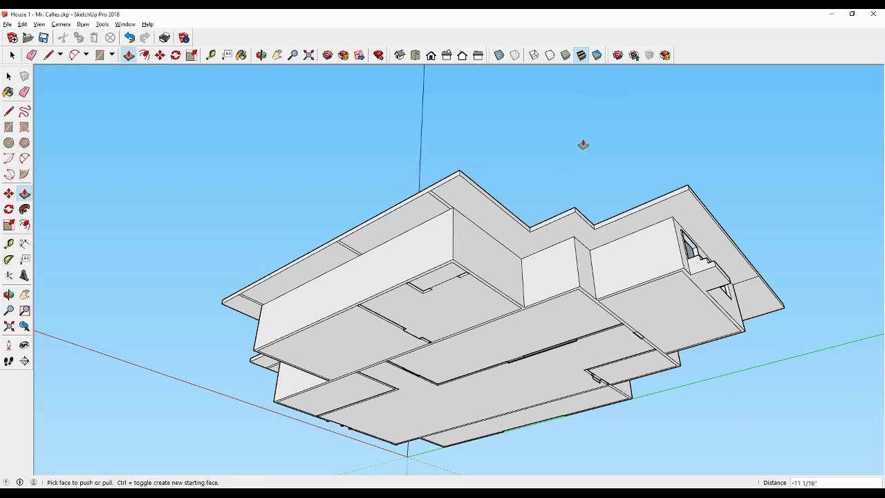
{"action": "mouse_move", "coordinate": [583, 144]}
{"action": "middle_mouse_down"}
{"action": "mouse_move", "coordinate": [576, 213]}
{"action": "mouse_move", "coordinate": [405, 109]}
{"action": "middle_mouse_up"}
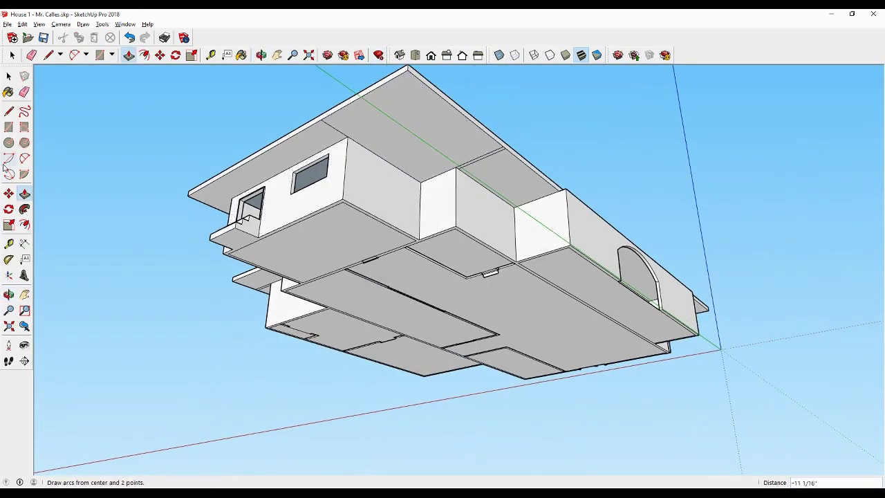
Draw a strip rectangle at the roof corner, erase its extra edges, and push it away.
{"action": "left_click", "coordinate": [9, 127]}
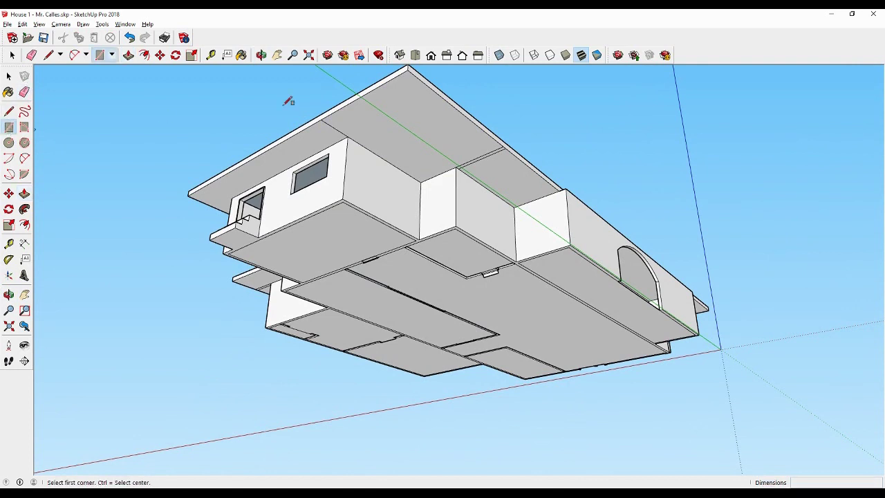
{"action": "left_click", "coordinate": [409, 69]}
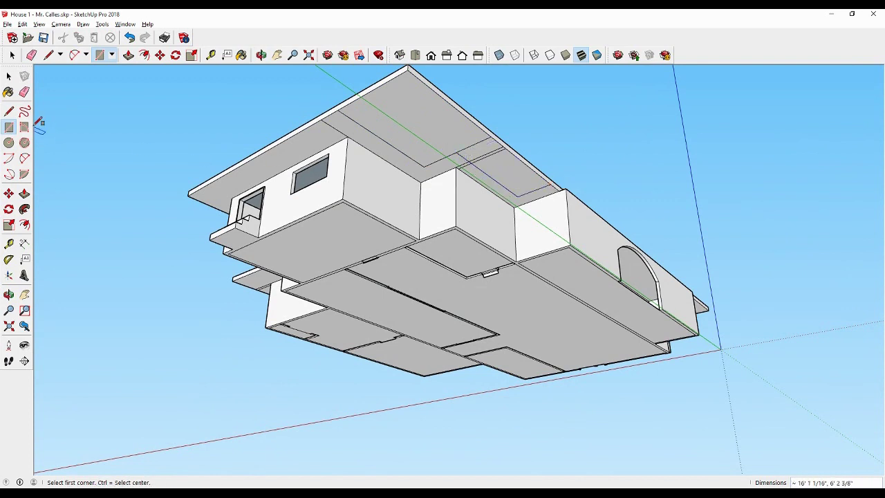
{"action": "left_click", "coordinate": [25, 93]}
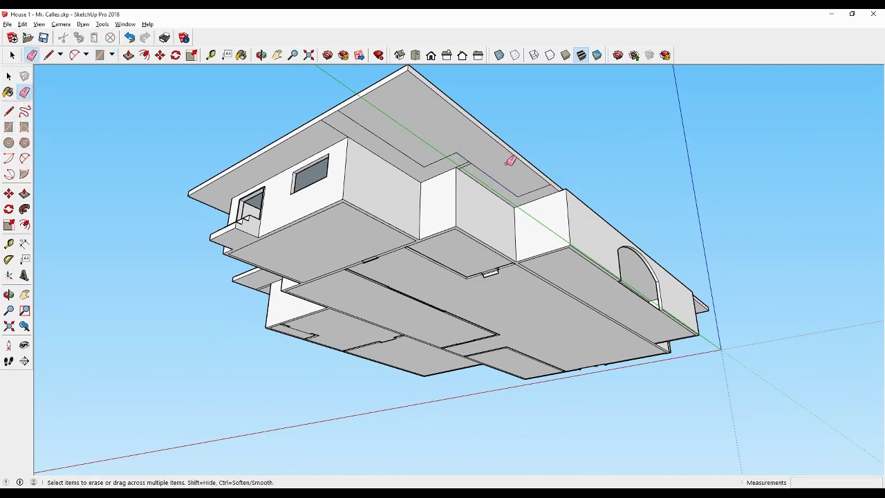
{"action": "left_click", "coordinate": [24, 194]}
{"action": "left_click_drag", "start_coordinate": [389, 146], "coordinate": [418, 117]}
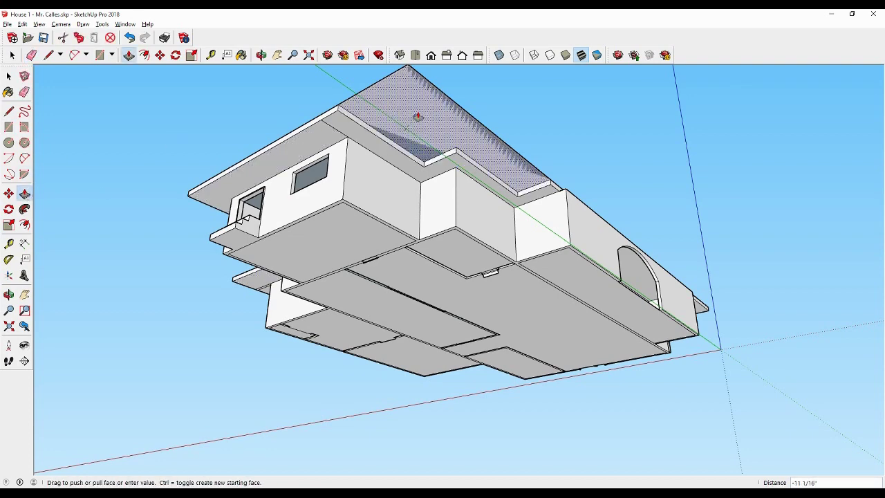
{"action": "mouse_move", "coordinate": [437, 122]}
{"action": "middle_mouse_down"}
{"action": "mouse_move", "coordinate": [435, 110]}
{"action": "mouse_move", "coordinate": [397, 343]}
{"action": "mouse_move", "coordinate": [476, 298]}
{"action": "mouse_move", "coordinate": [491, 316]}
{"action": "mouse_move", "coordinate": [485, 312]}
{"action": "middle_mouse_up"}
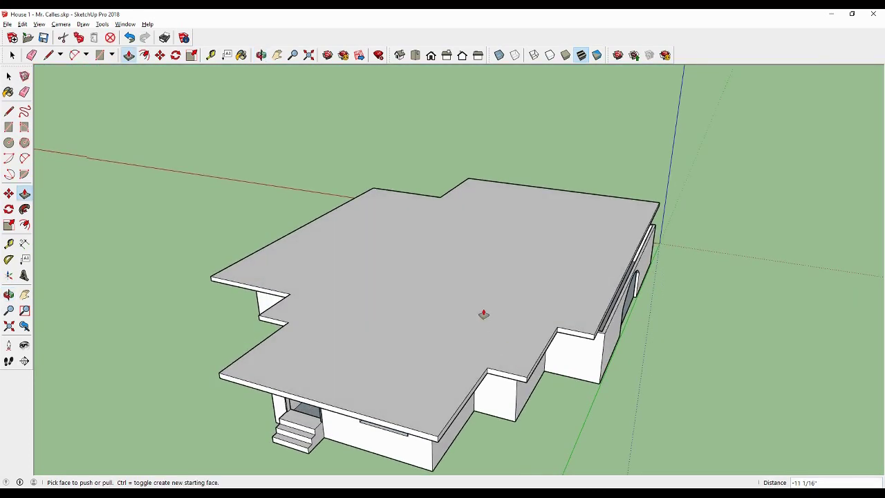
Offset the roof top's outline inward, entering 4 as the offset distance.
{"action": "left_click", "coordinate": [24, 225]}
{"action": "left_click", "coordinate": [478, 252]}
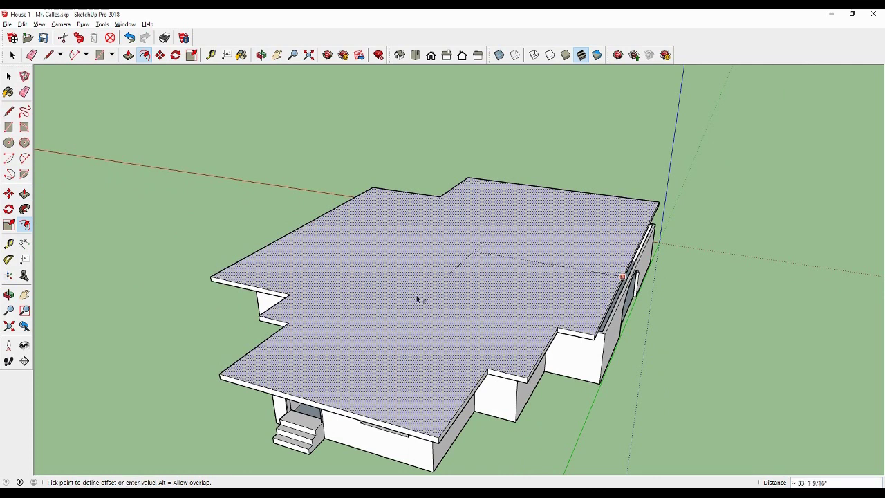
{"action": "left_click", "coordinate": [628, 221]}
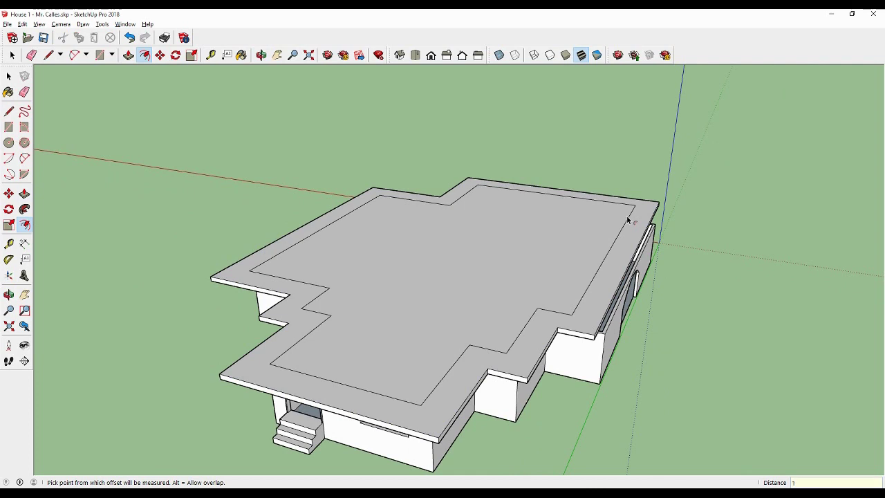
{"action": "type", "text": "'4"}
{"action": "key", "text": "Return"}
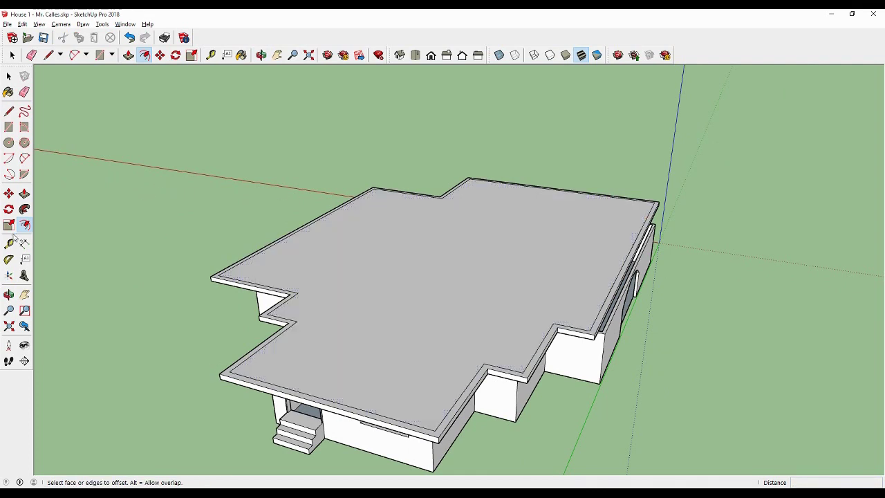
{"action": "left_click", "coordinate": [26, 195]}
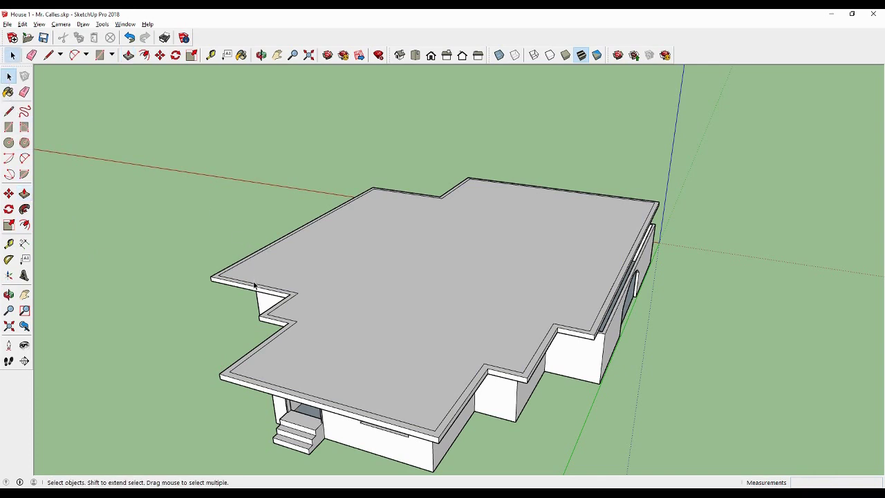
Push/Pull the narrow roof border strip up 10' into parapet walls around the flat roof.
{"action": "left_click", "coordinate": [249, 357]}
{"action": "left_click", "coordinate": [248, 355]}
{"action": "scroll", "coordinate": [248, 355], "scroll_direction": "up", "scroll_amount": 1}
{"action": "scroll", "coordinate": [256, 351], "scroll_direction": "up", "scroll_amount": 3}
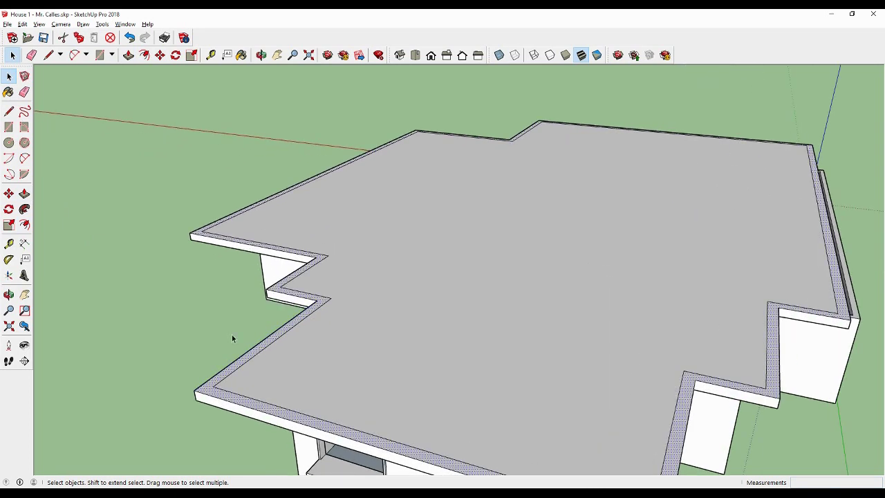
{"action": "left_click", "coordinate": [25, 194]}
{"action": "left_click", "coordinate": [254, 351]}
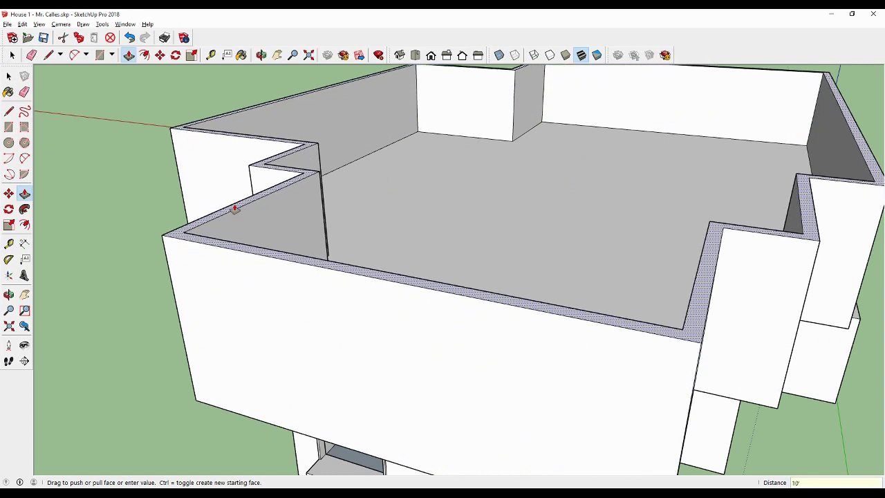
{"action": "scroll", "coordinate": [234, 209], "scroll_direction": "down", "scroll_amount": 3}
{"action": "scroll", "coordinate": [408, 246], "scroll_direction": "down", "scroll_amount": 3}
{"action": "scroll", "coordinate": [566, 299], "scroll_direction": "down", "scroll_amount": 2}
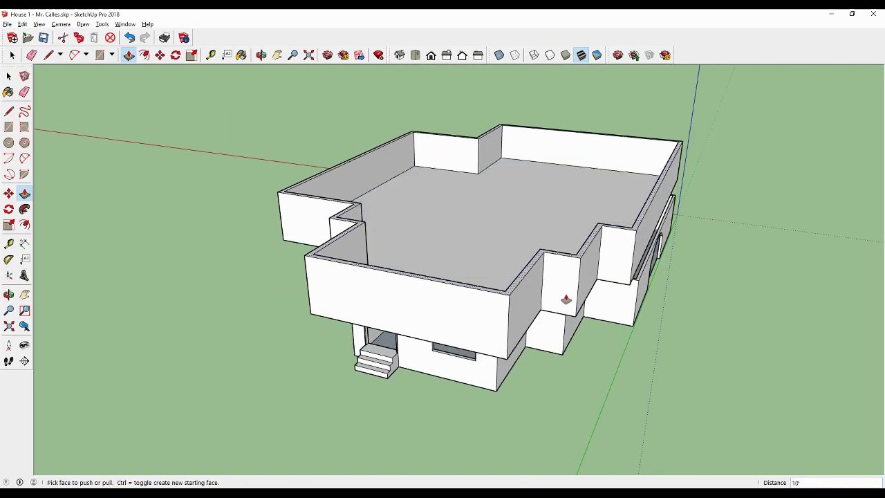
{"action": "mouse_move", "coordinate": [566, 299]}
{"action": "middle_mouse_down"}
{"action": "mouse_move", "coordinate": [570, 228]}
{"action": "mouse_move", "coordinate": [547, 189]}
{"action": "mouse_move", "coordinate": [716, 222]}
{"action": "mouse_move", "coordinate": [786, 301]}
{"action": "middle_mouse_up"}
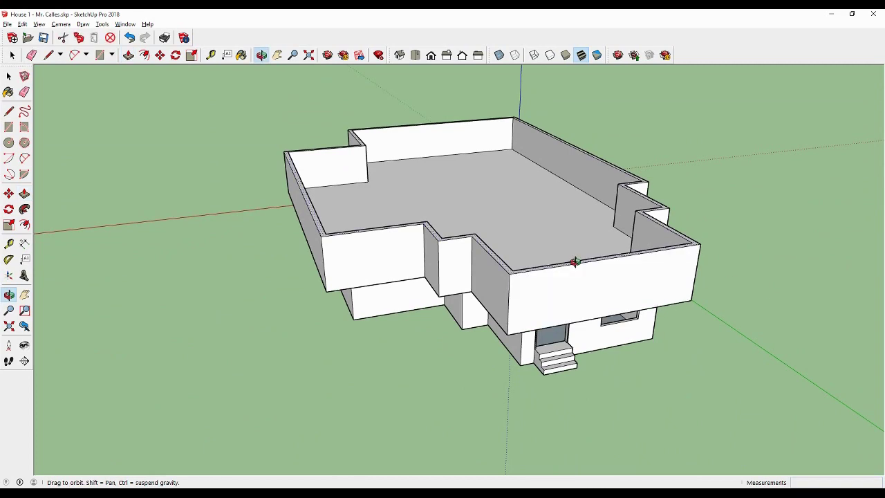
{"action": "mouse_move", "coordinate": [575, 262]}
{"action": "middle_mouse_down"}
{"action": "mouse_move", "coordinate": [624, 259]}
{"action": "mouse_move", "coordinate": [605, 231]}
{"action": "middle_mouse_up"}
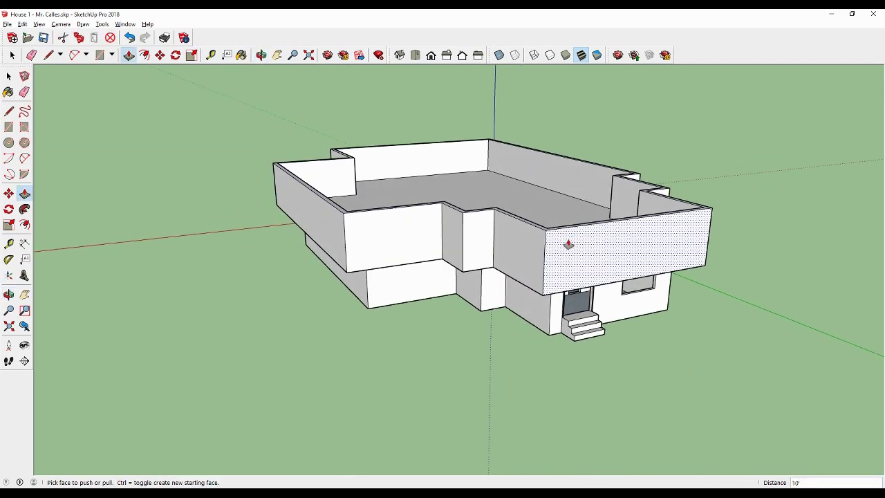
Pull the inner parapet face across to fill the roof's front corner with a solid block.
{"action": "scroll", "coordinate": [567, 244], "scroll_direction": "up", "scroll_amount": 2}
{"action": "mouse_move", "coordinate": [415, 261]}
{"action": "middle_mouse_down"}
{"action": "mouse_move", "coordinate": [359, 227]}
{"action": "mouse_move", "coordinate": [438, 203]}
{"action": "mouse_move", "coordinate": [460, 208]}
{"action": "mouse_move", "coordinate": [391, 200]}
{"action": "mouse_move", "coordinate": [207, 231]}
{"action": "mouse_move", "coordinate": [468, 231]}
{"action": "mouse_move", "coordinate": [346, 225]}
{"action": "mouse_move", "coordinate": [389, 221]}
{"action": "mouse_move", "coordinate": [672, 233]}
{"action": "middle_mouse_up"}
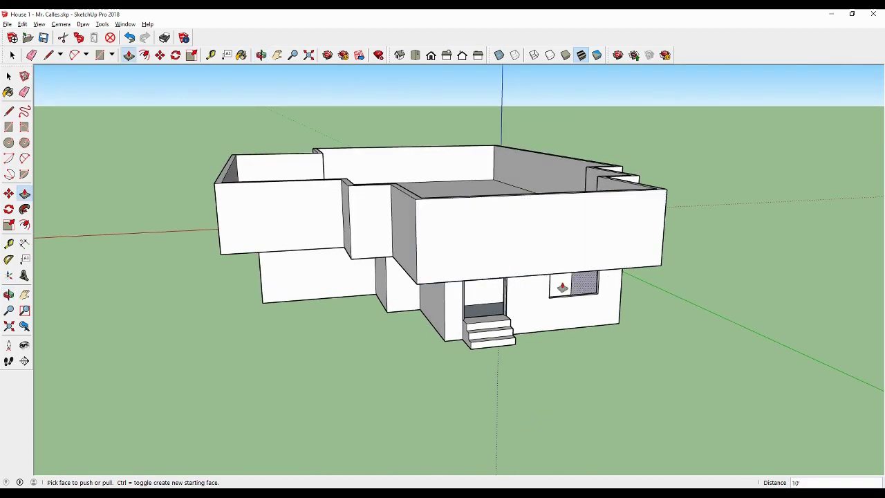
{"action": "mouse_move", "coordinate": [537, 286]}
{"action": "middle_mouse_down"}
{"action": "mouse_move", "coordinate": [534, 238]}
{"action": "mouse_move", "coordinate": [543, 194]}
{"action": "mouse_move", "coordinate": [536, 192]}
{"action": "mouse_move", "coordinate": [466, 376]}
{"action": "mouse_move", "coordinate": [471, 344]}
{"action": "mouse_move", "coordinate": [475, 350]}
{"action": "middle_mouse_up"}
{"action": "middle_click_drag", "start_coordinate": [544, 302], "coordinate": [286, 395]}
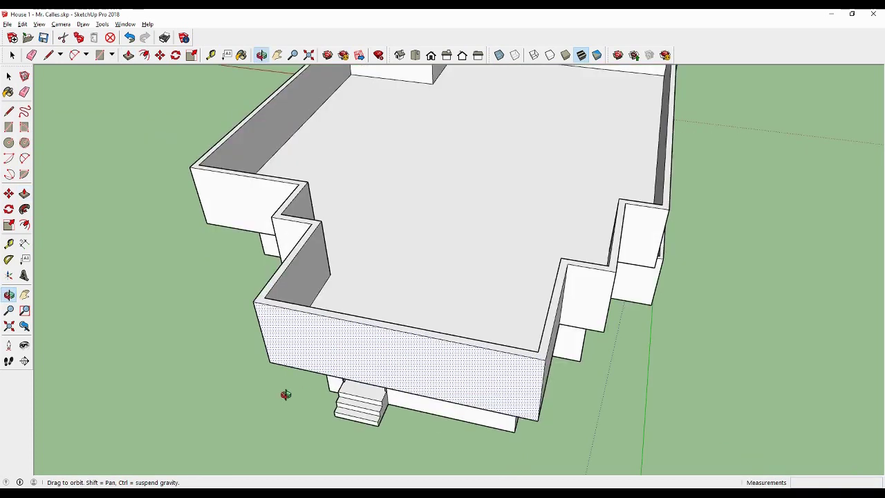
{"action": "scroll", "coordinate": [311, 346], "scroll_direction": "up", "scroll_amount": 5}
{"action": "middle_click_drag", "start_coordinate": [330, 314], "coordinate": [281, 311]}
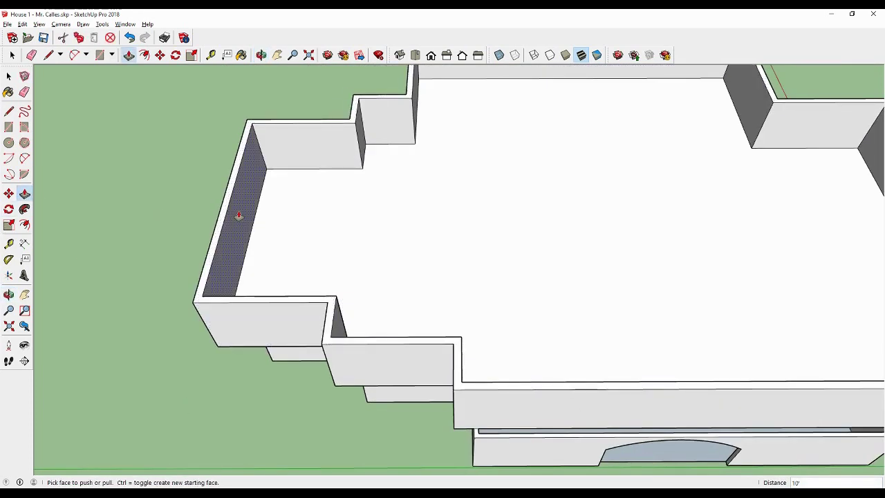
{"action": "left_click_drag", "start_coordinate": [238, 215], "coordinate": [413, 112]}
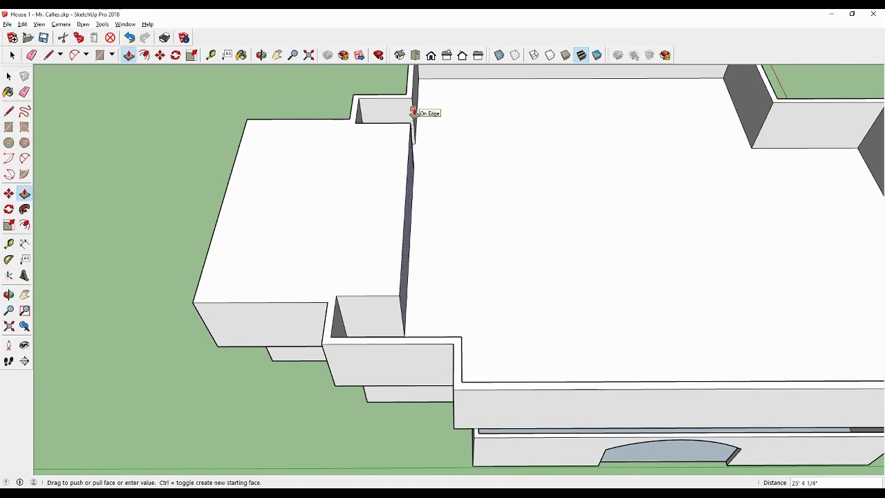
{"action": "mouse_move", "coordinate": [317, 220]}
{"action": "middle_mouse_down"}
{"action": "mouse_move", "coordinate": [417, 237]}
{"action": "mouse_move", "coordinate": [496, 200]}
{"action": "mouse_move", "coordinate": [395, 346]}
{"action": "middle_mouse_up"}
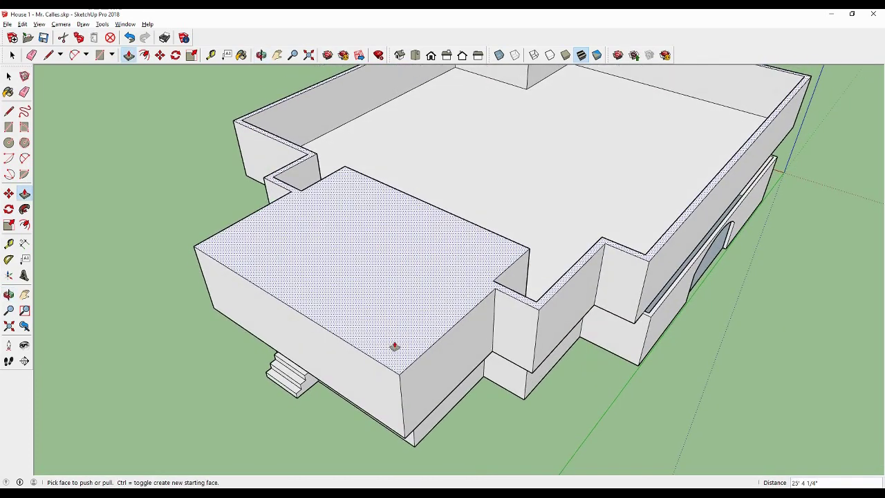
Push the block's front face back in two moves, setting it back 12' 4 7/16" over the entrance.
{"action": "left_click", "coordinate": [339, 365]}
{"action": "left_click_drag", "start_coordinate": [339, 365], "coordinate": [529, 301]}
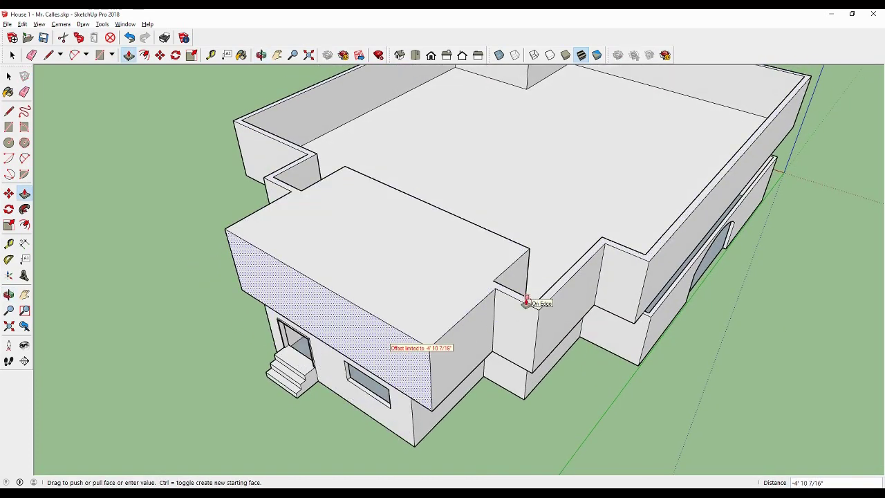
{"action": "left_click", "coordinate": [527, 302]}
{"action": "left_click", "coordinate": [415, 359]}
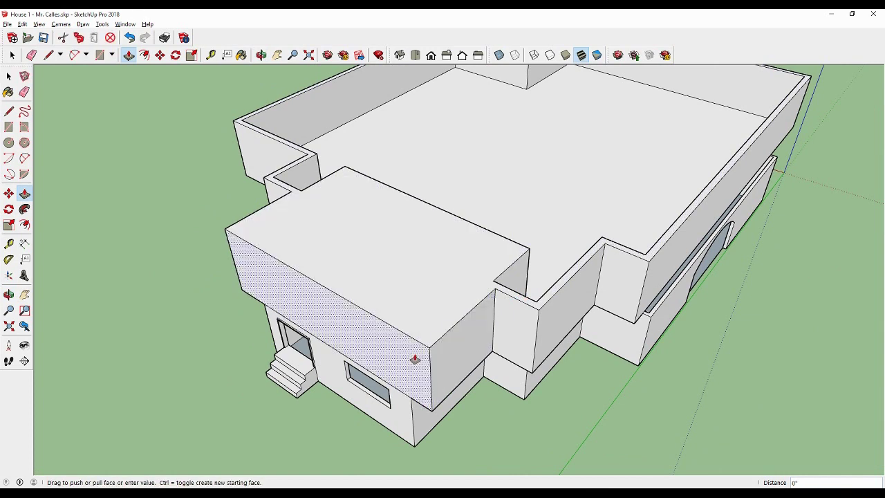
{"action": "left_click_drag", "start_coordinate": [415, 359], "coordinate": [518, 299]}
{"action": "left_click", "coordinate": [518, 299]}
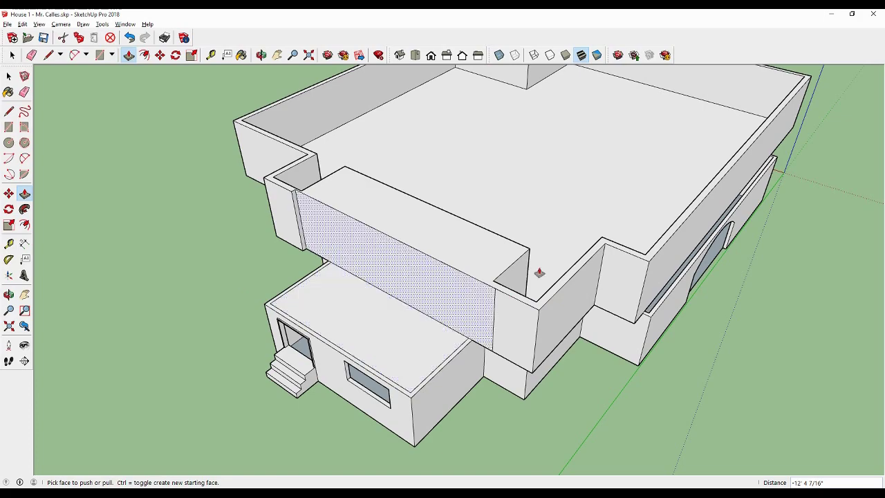
Push the small sloped face at the upper block's left end inward.
{"action": "scroll", "coordinate": [543, 273], "scroll_direction": "up", "scroll_amount": 2}
{"action": "mouse_move", "coordinate": [302, 197]}
{"action": "middle_mouse_down"}
{"action": "mouse_move", "coordinate": [385, 300]}
{"action": "mouse_move", "coordinate": [292, 322]}
{"action": "mouse_move", "coordinate": [247, 361]}
{"action": "mouse_move", "coordinate": [265, 348]}
{"action": "middle_mouse_up"}
{"action": "scroll", "coordinate": [251, 352], "scroll_direction": "up", "scroll_amount": 3}
{"action": "scroll", "coordinate": [282, 338], "scroll_direction": "up", "scroll_amount": 2}
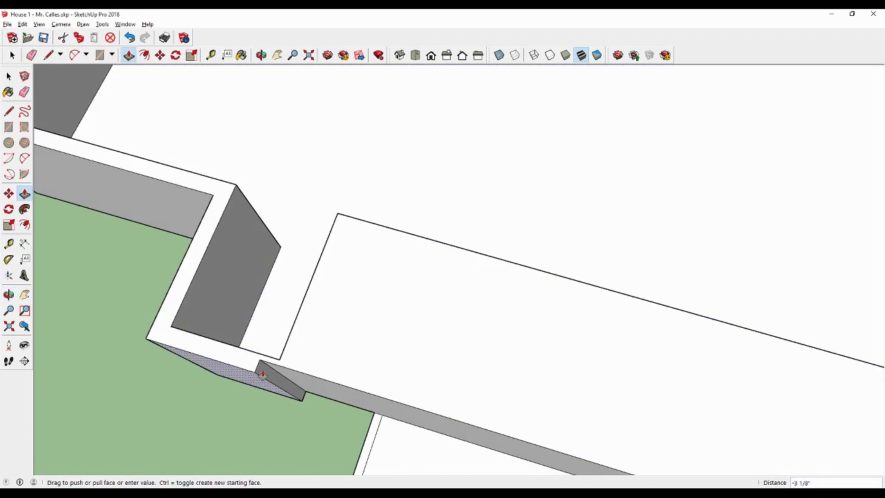
{"action": "left_click_drag", "start_coordinate": [263, 374], "coordinate": [288, 364]}
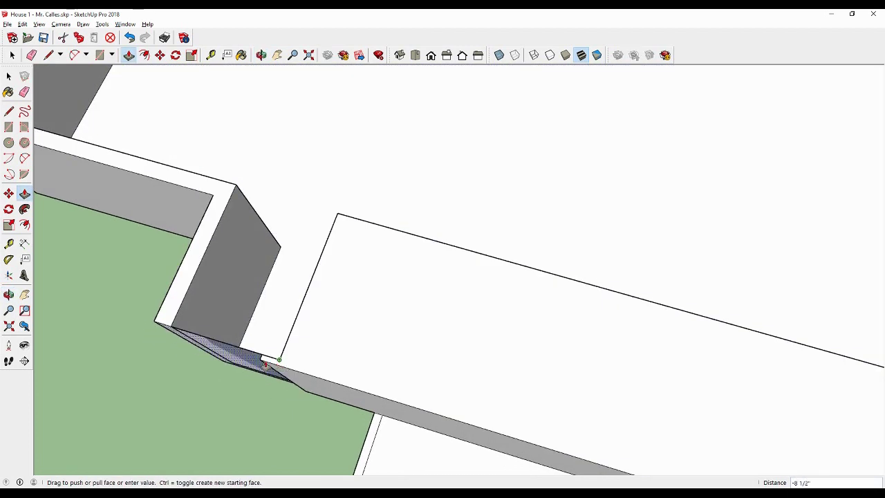
{"action": "left_click", "coordinate": [274, 364]}
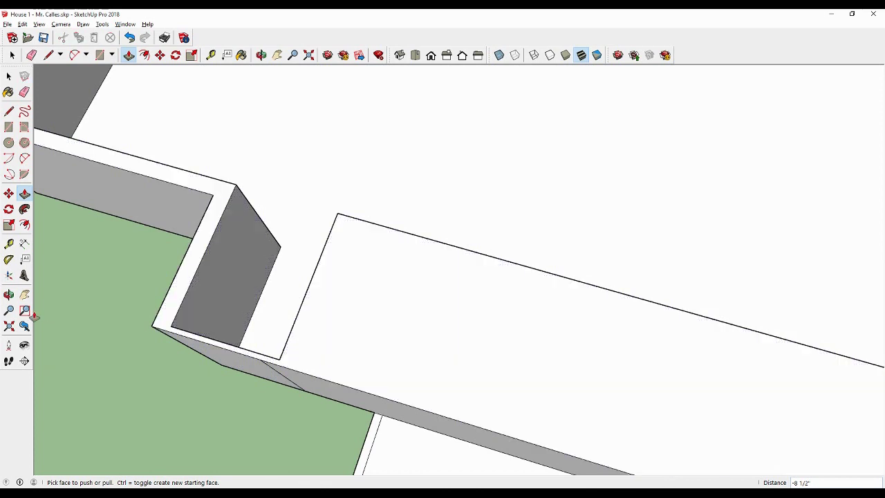
Push the front roof block's side face inward, thinning it to a narrow parapet wall.
{"action": "left_click", "coordinate": [24, 296]}
{"action": "scroll", "coordinate": [297, 301], "scroll_direction": "down", "scroll_amount": 3}
{"action": "scroll", "coordinate": [502, 367], "scroll_direction": "down", "scroll_amount": 3}
{"action": "mouse_move", "coordinate": [503, 367]}
{"action": "middle_mouse_down"}
{"action": "mouse_move", "coordinate": [491, 348]}
{"action": "mouse_move", "coordinate": [317, 362]}
{"action": "mouse_move", "coordinate": [184, 357]}
{"action": "middle_mouse_up"}
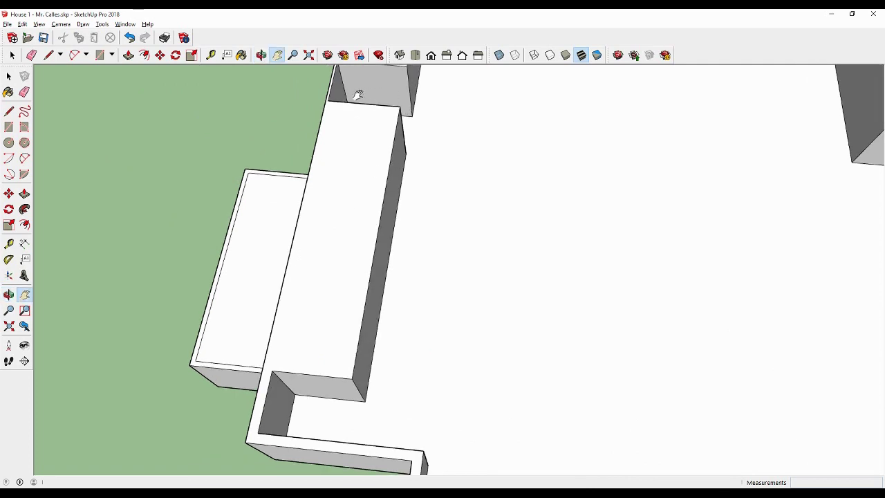
{"action": "left_click", "coordinate": [25, 194]}
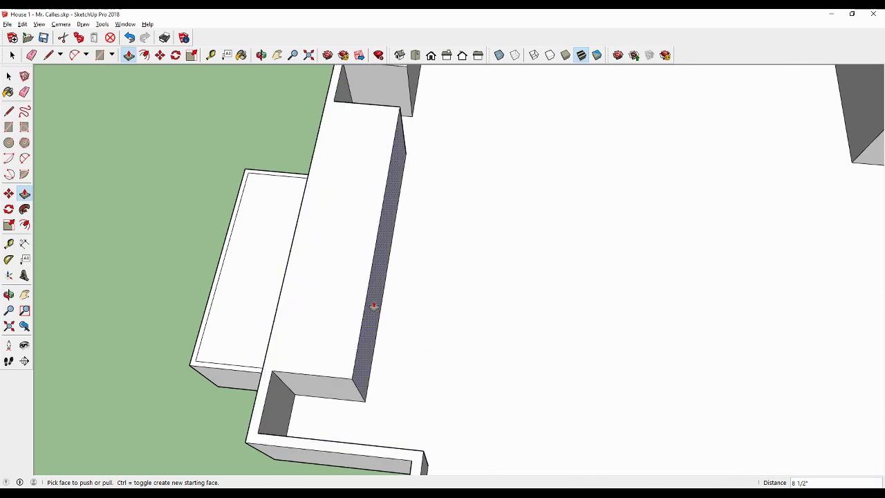
{"action": "left_click_drag", "start_coordinate": [374, 306], "coordinate": [269, 388]}
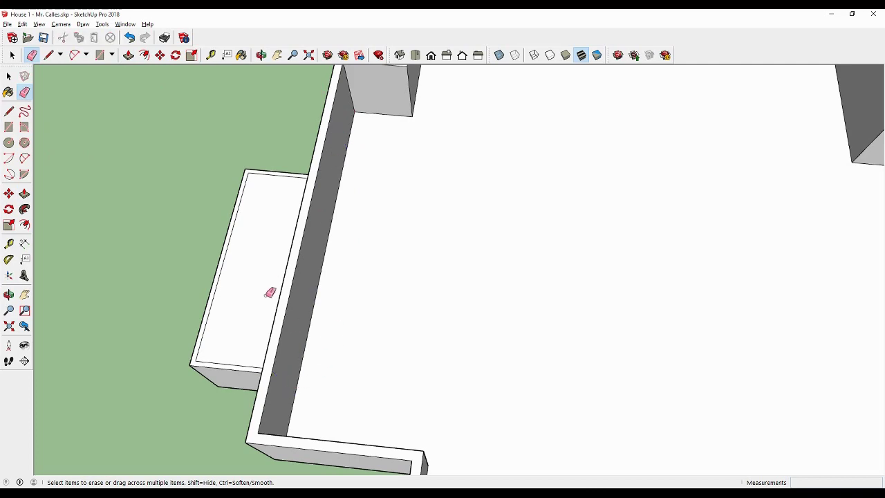
{"action": "mouse_move", "coordinate": [270, 292]}
{"action": "middle_mouse_down"}
{"action": "mouse_move", "coordinate": [393, 293]}
{"action": "mouse_move", "coordinate": [532, 212]}
{"action": "mouse_move", "coordinate": [633, 121]}
{"action": "middle_mouse_up"}
{"action": "middle_click_drag", "start_coordinate": [320, 218], "coordinate": [546, 223]}
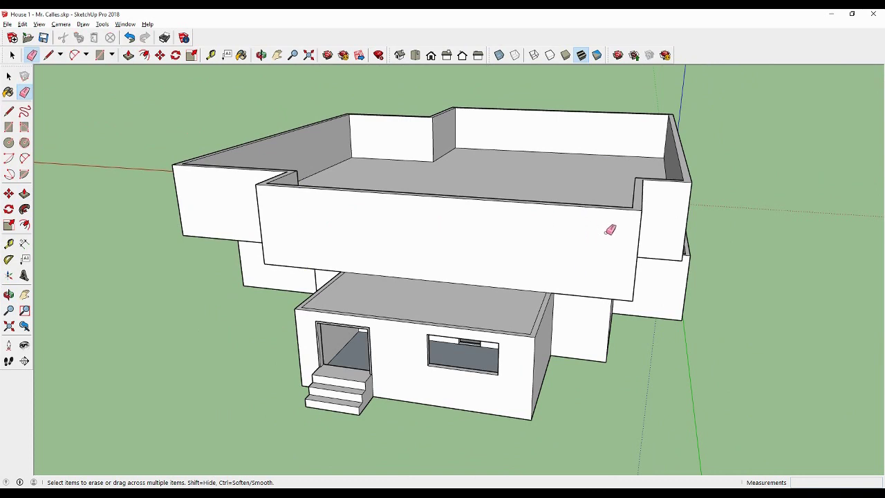
{"action": "mouse_move", "coordinate": [594, 244]}
{"action": "middle_mouse_down"}
{"action": "mouse_move", "coordinate": [554, 267]}
{"action": "mouse_move", "coordinate": [553, 256]}
{"action": "mouse_move", "coordinate": [604, 271]}
{"action": "middle_mouse_up"}
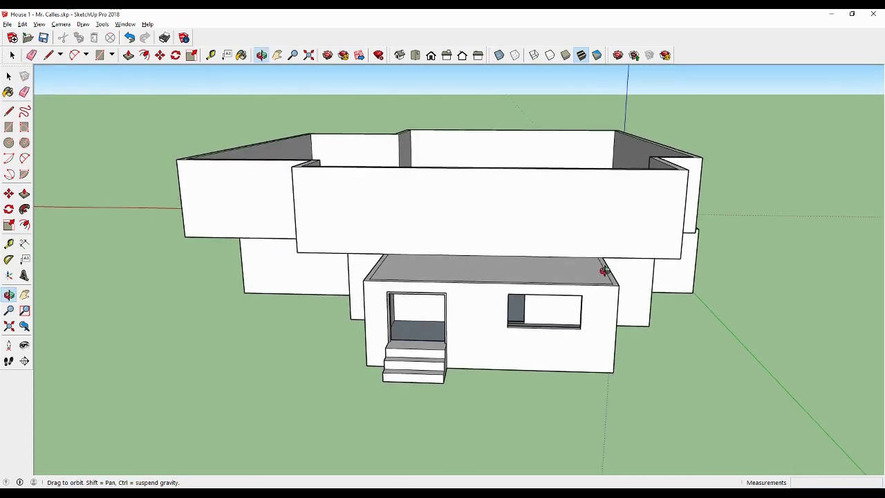
Raise the lower front block's inset roof border about 4' 10" into a terrace parapet.
{"action": "mouse_move", "coordinate": [415, 276]}
{"action": "middle_mouse_down"}
{"action": "mouse_move", "coordinate": [546, 290]}
{"action": "mouse_move", "coordinate": [488, 300]}
{"action": "mouse_move", "coordinate": [486, 312]}
{"action": "mouse_move", "coordinate": [541, 300]}
{"action": "middle_mouse_up"}
{"action": "middle_click_drag", "start_coordinate": [450, 297], "coordinate": [429, 304]}
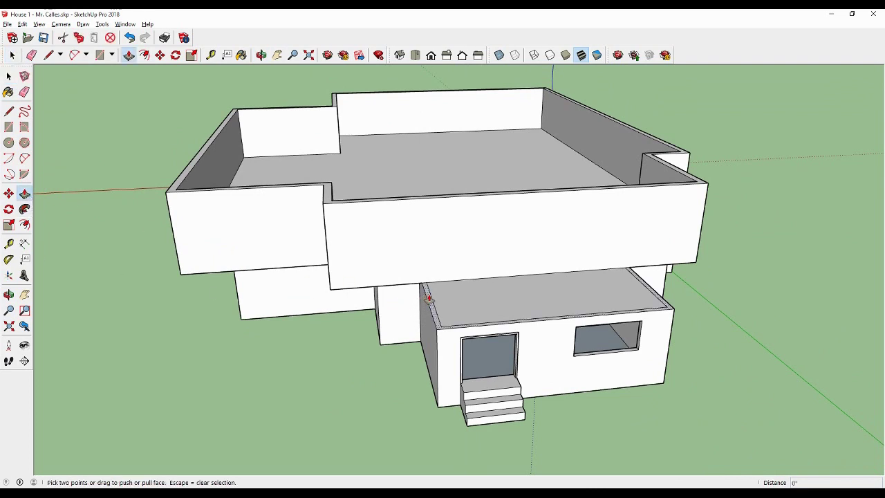
{"action": "left_click_drag", "start_coordinate": [428, 299], "coordinate": [428, 270]}
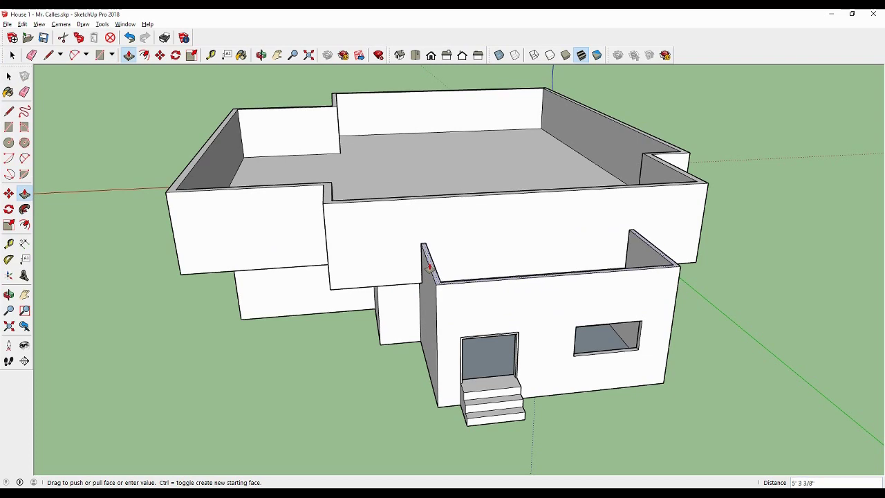
{"action": "left_click", "coordinate": [429, 266]}
{"action": "type", "text": "5'"}
{"action": "mouse_move", "coordinate": [429, 269]}
{"action": "middle_mouse_down"}
{"action": "mouse_move", "coordinate": [426, 245]}
{"action": "mouse_move", "coordinate": [387, 339]}
{"action": "middle_mouse_up"}
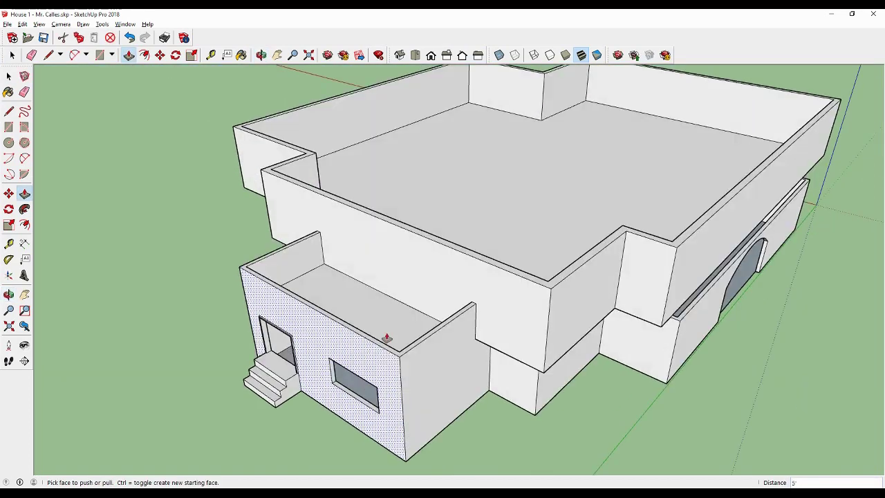
{"action": "left_click", "coordinate": [10, 128]}
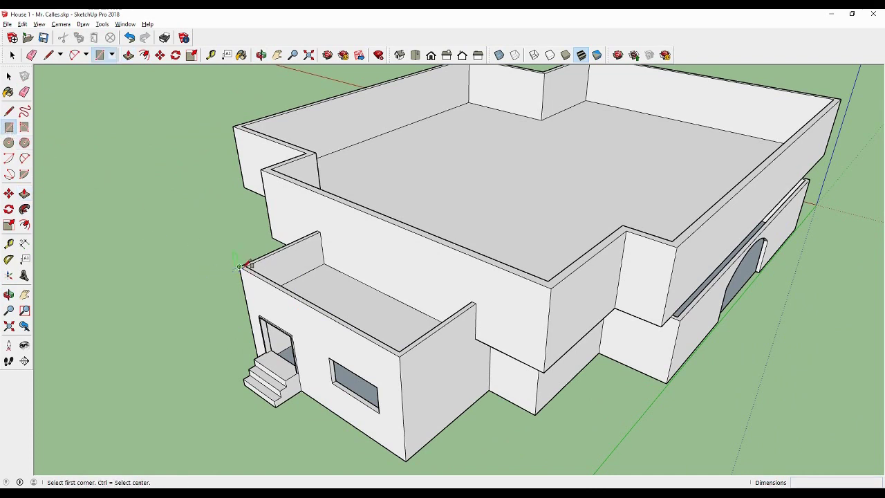
Push the rectangle on the upper-storey front wall inward to form a recess.
{"action": "middle_click_drag", "start_coordinate": [366, 260], "coordinate": [459, 263]}
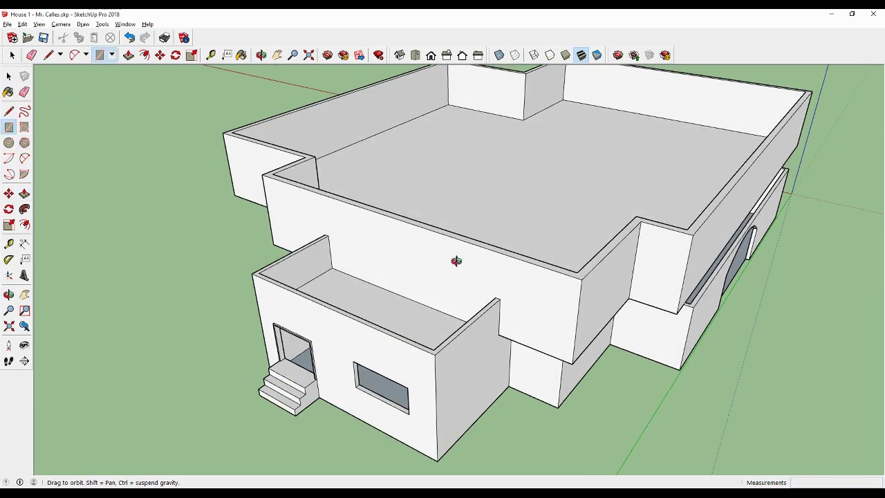
{"action": "scroll", "coordinate": [459, 263], "scroll_direction": "up", "scroll_amount": 5}
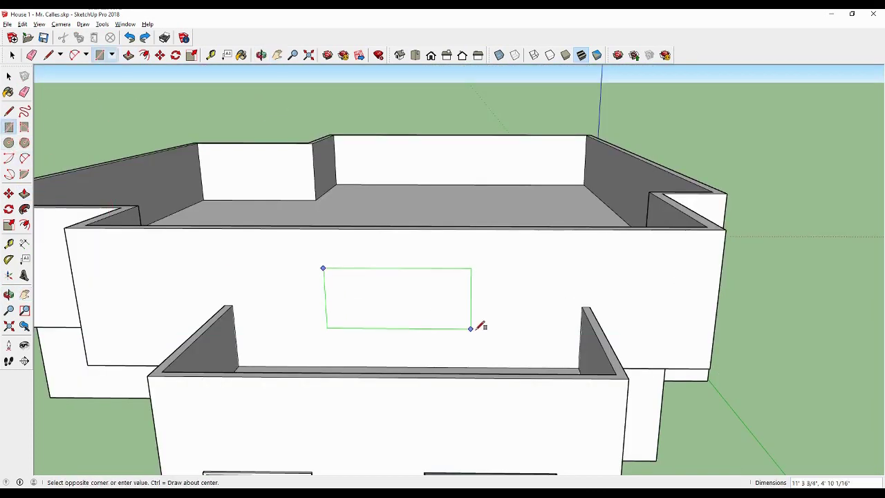
{"action": "left_click", "coordinate": [24, 195]}
{"action": "scroll", "coordinate": [361, 309], "scroll_direction": "up", "scroll_amount": 2}
{"action": "left_click_drag", "start_coordinate": [371, 332], "coordinate": [400, 283]}
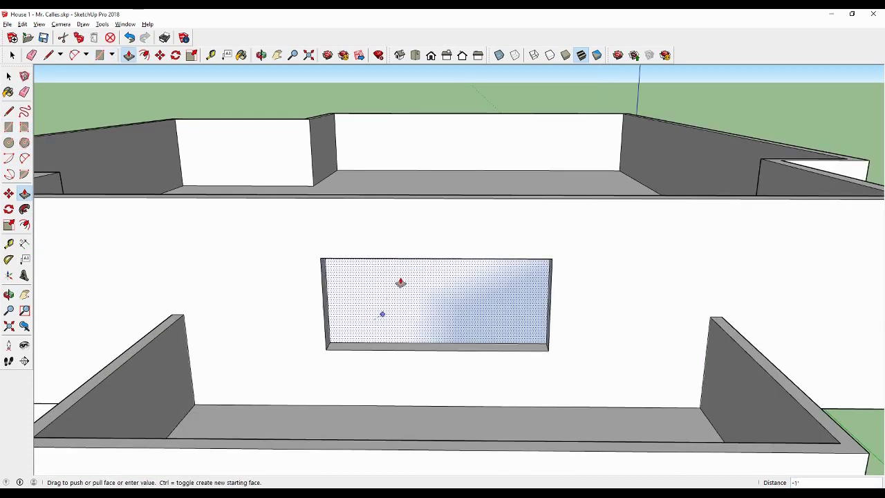
{"action": "left_click", "coordinate": [402, 276]}
Lower the recess's bottom face to make the doorway opening taller.
{"action": "mouse_move", "coordinate": [438, 283]}
{"action": "middle_mouse_down"}
{"action": "mouse_move", "coordinate": [395, 317]}
{"action": "mouse_move", "coordinate": [385, 344]}
{"action": "middle_mouse_up"}
{"action": "scroll", "coordinate": [339, 372], "scroll_direction": "up", "scroll_amount": 1}
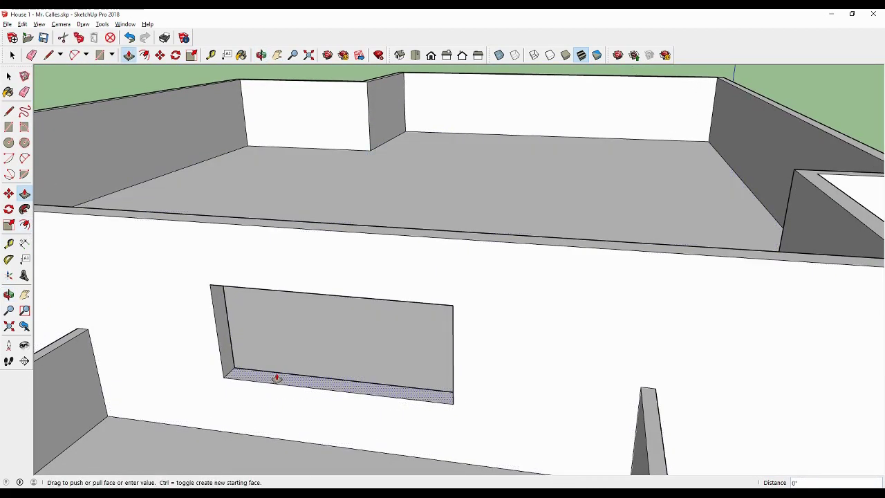
{"action": "left_click_drag", "start_coordinate": [277, 378], "coordinate": [193, 427]}
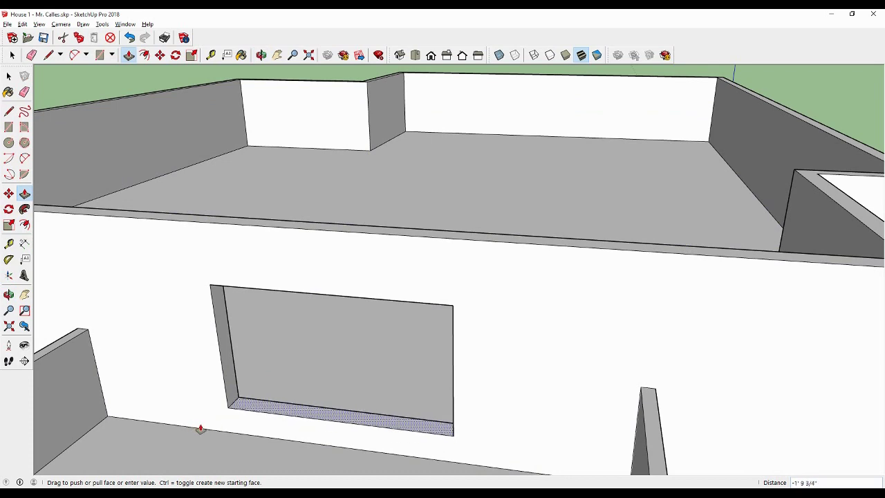
{"action": "scroll", "coordinate": [200, 428], "scroll_direction": "up", "scroll_amount": 2}
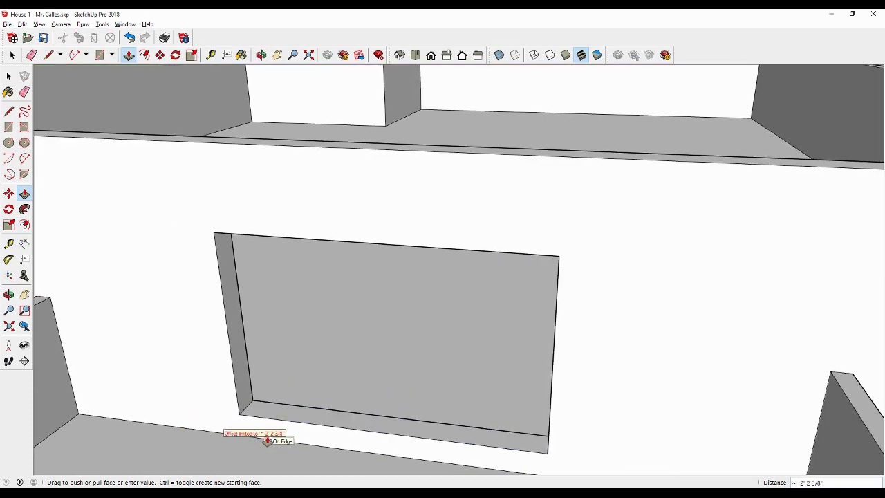
{"action": "mouse_move", "coordinate": [267, 441]}
{"action": "middle_mouse_down"}
{"action": "mouse_move", "coordinate": [459, 415]}
{"action": "mouse_move", "coordinate": [415, 411]}
{"action": "mouse_move", "coordinate": [559, 411]}
{"action": "mouse_move", "coordinate": [267, 362]}
{"action": "middle_mouse_up"}
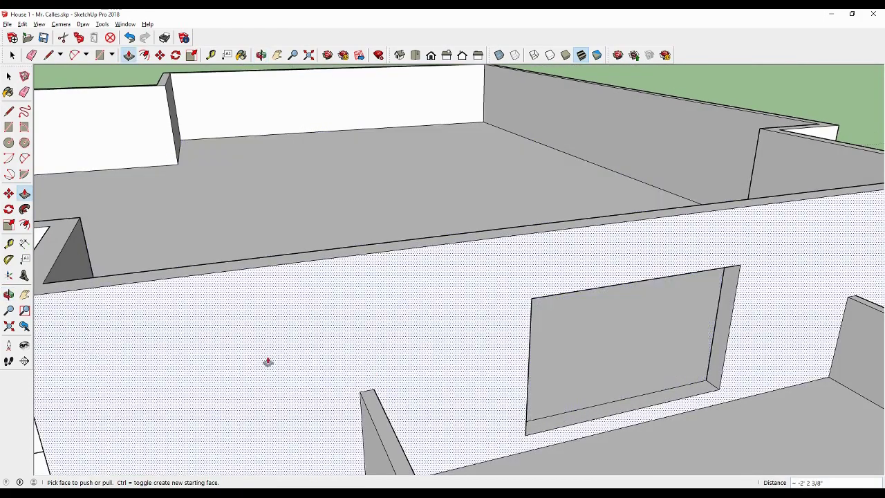
Push the recess's back face through the wall to open the doorway onto the terrace.
{"action": "left_click", "coordinate": [30, 296]}
{"action": "left_click_drag", "start_coordinate": [533, 330], "coordinate": [389, 263]}
{"action": "mouse_move", "coordinate": [389, 263]}
{"action": "middle_mouse_down"}
{"action": "mouse_move", "coordinate": [425, 293]}
{"action": "mouse_move", "coordinate": [630, 337]}
{"action": "mouse_move", "coordinate": [618, 328]}
{"action": "mouse_move", "coordinate": [769, 320]}
{"action": "mouse_move", "coordinate": [758, 267]}
{"action": "mouse_move", "coordinate": [677, 245]}
{"action": "mouse_move", "coordinate": [671, 233]}
{"action": "mouse_move", "coordinate": [561, 253]}
{"action": "mouse_move", "coordinate": [464, 240]}
{"action": "mouse_move", "coordinate": [223, 298]}
{"action": "mouse_move", "coordinate": [33, 182]}
{"action": "middle_mouse_up"}
{"action": "left_click", "coordinate": [24, 194]}
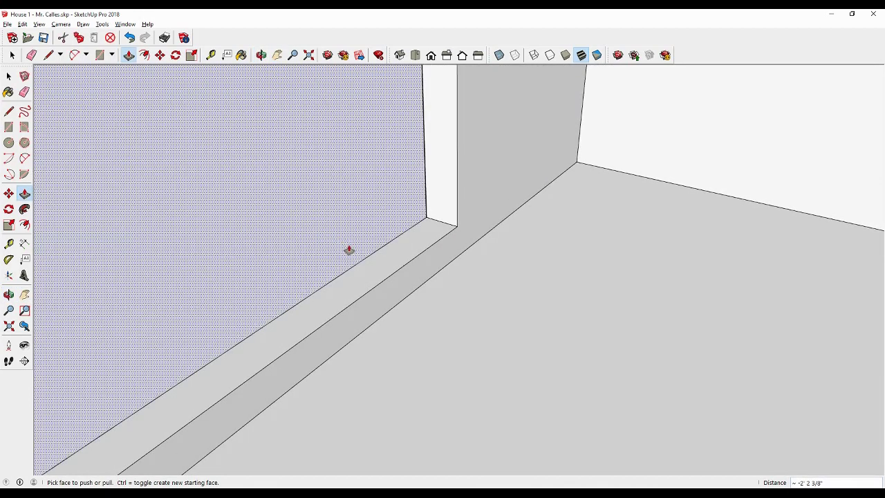
{"action": "mouse_move", "coordinate": [350, 249]}
{"action": "middle_mouse_down"}
{"action": "mouse_move", "coordinate": [334, 280]}
{"action": "mouse_move", "coordinate": [393, 256]}
{"action": "mouse_move", "coordinate": [257, 233]}
{"action": "mouse_move", "coordinate": [310, 219]}
{"action": "middle_mouse_up"}
{"action": "scroll", "coordinate": [310, 220], "scroll_direction": "up", "scroll_amount": 2}
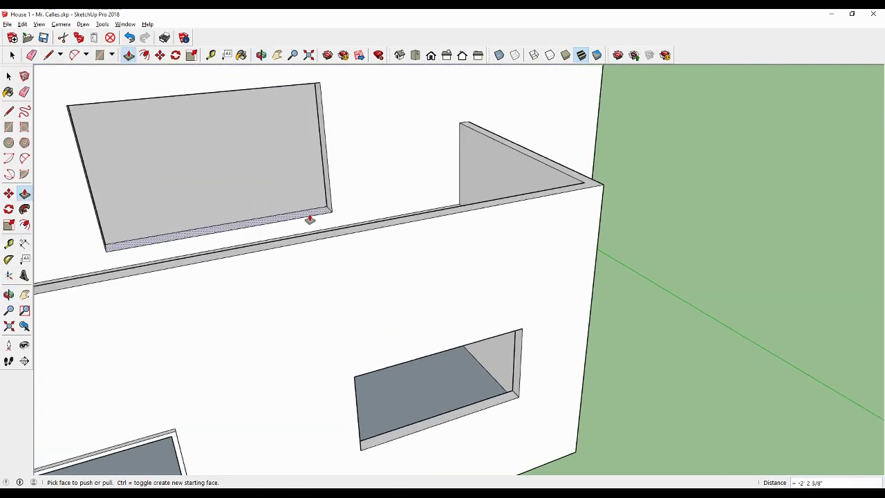
{"action": "scroll", "coordinate": [308, 217], "scroll_direction": "up", "scroll_amount": 2}
{"action": "scroll", "coordinate": [170, 227], "scroll_direction": "up", "scroll_amount": 2}
{"action": "left_click", "coordinate": [9, 127]}
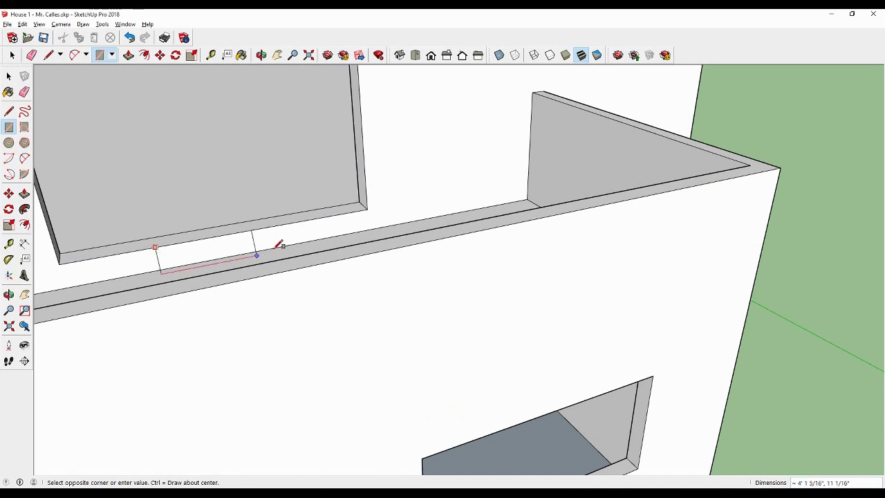
Pull the strip below the doorway out and split it into two steps down to the terrace.
{"action": "left_click", "coordinate": [24, 194]}
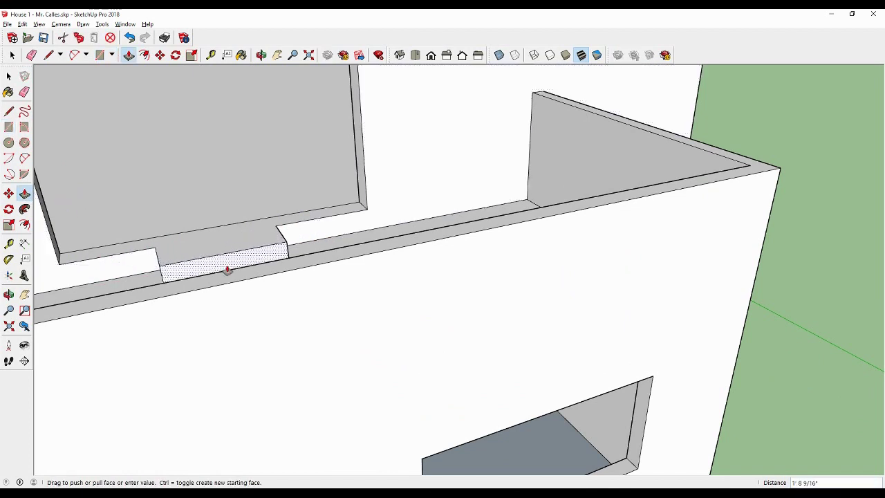
{"action": "middle_click_drag", "start_coordinate": [228, 271], "coordinate": [320, 299]}
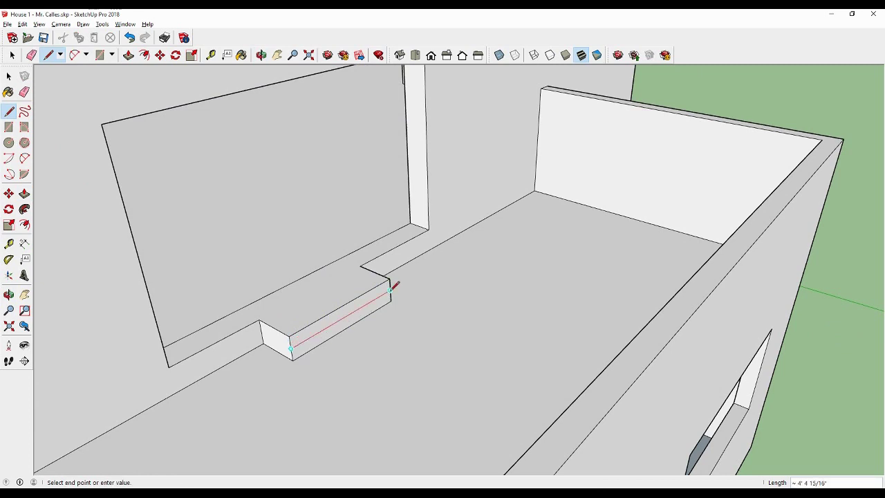
{"action": "left_click", "coordinate": [25, 194]}
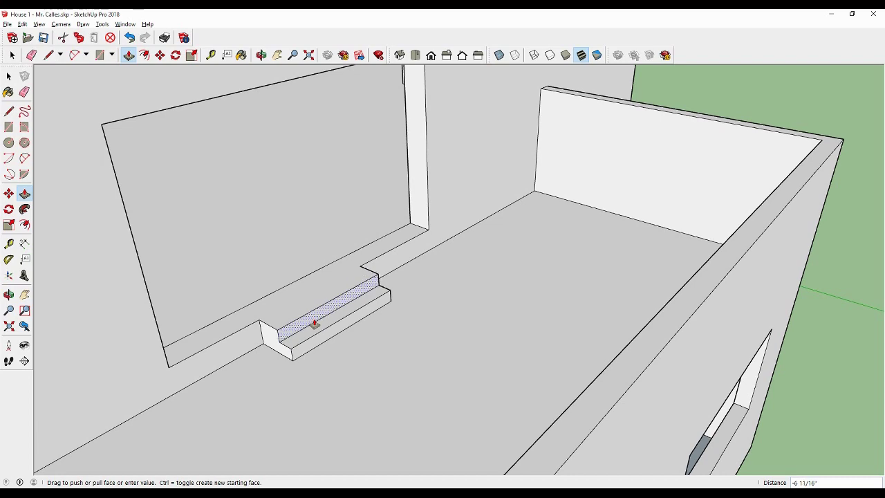
{"action": "left_click", "coordinate": [313, 324]}
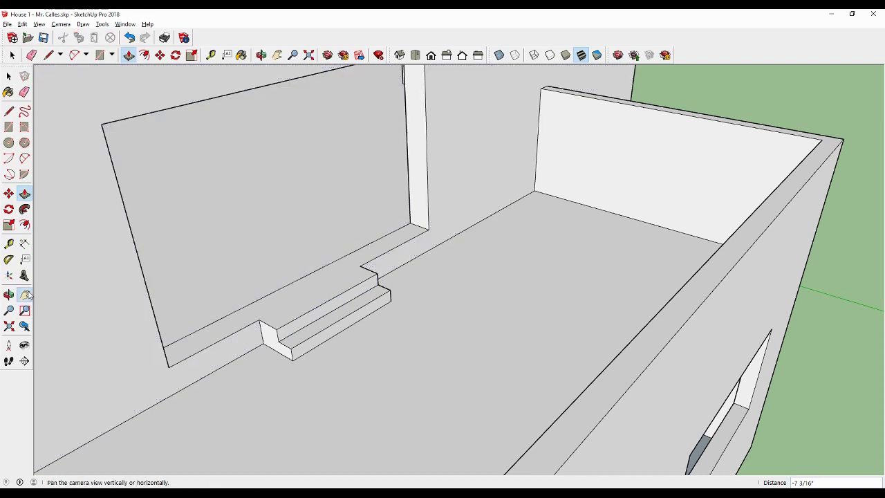
{"action": "mouse_move", "coordinate": [90, 323]}
{"action": "middle_mouse_down"}
{"action": "mouse_move", "coordinate": [300, 290]}
{"action": "mouse_move", "coordinate": [367, 305]}
{"action": "mouse_move", "coordinate": [173, 292]}
{"action": "mouse_move", "coordinate": [198, 263]}
{"action": "mouse_move", "coordinate": [403, 259]}
{"action": "mouse_move", "coordinate": [499, 286]}
{"action": "mouse_move", "coordinate": [353, 286]}
{"action": "mouse_move", "coordinate": [275, 243]}
{"action": "mouse_move", "coordinate": [316, 256]}
{"action": "mouse_move", "coordinate": [322, 243]}
{"action": "middle_mouse_up"}
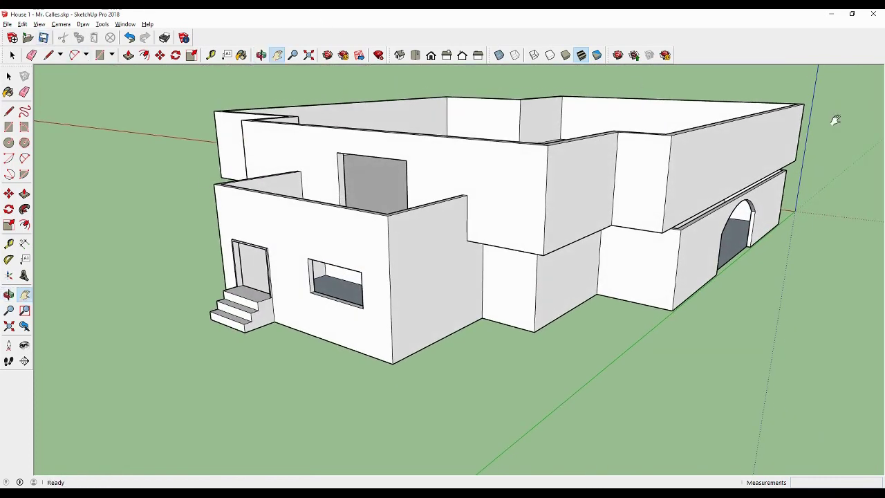
{"action": "middle_click_drag", "start_coordinate": [835, 121], "coordinate": [646, 265], "text": "shift"}
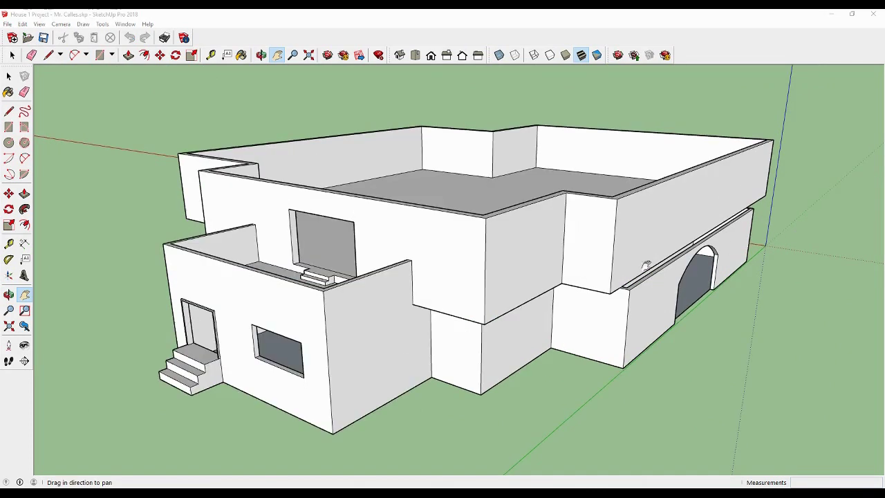
{"action": "left_click", "coordinate": [618, 56]}
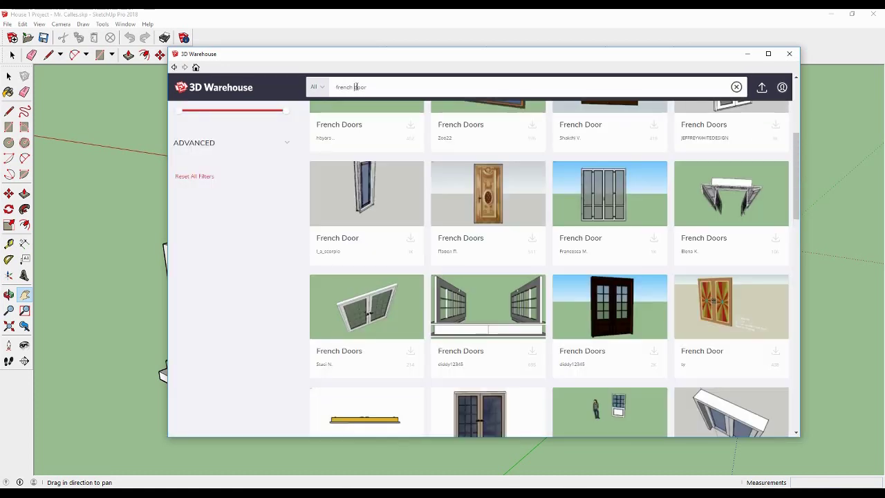
Browse the 'french door' search results in 3D Warehouse.
{"action": "mouse_move", "coordinate": [794, 167]}
{"action": "left_mouse_down"}
{"action": "mouse_move", "coordinate": [795, 183]}
{"action": "mouse_move", "coordinate": [795, 107]}
{"action": "mouse_move", "coordinate": [814, 374]}
{"action": "left_mouse_up"}
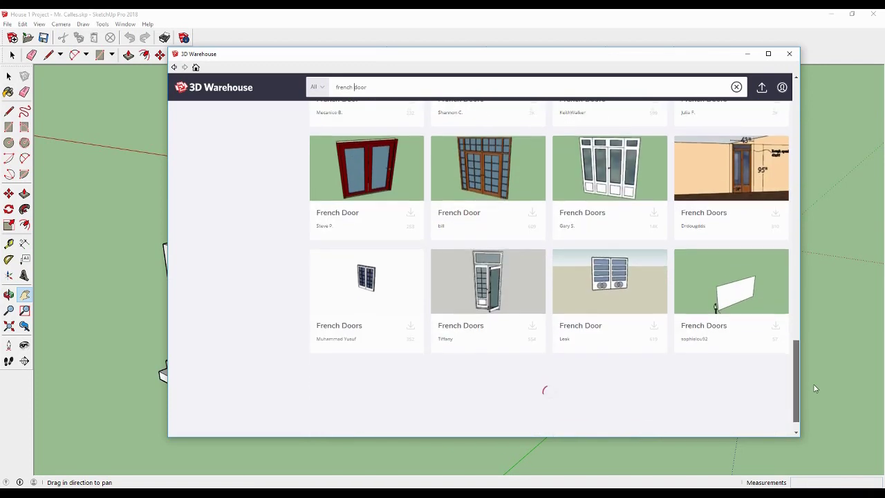
{"action": "scroll", "coordinate": [795, 325], "scroll_direction": "down", "scroll_amount": 2}
{"action": "scroll", "coordinate": [788, 311], "scroll_direction": "down", "scroll_amount": 2}
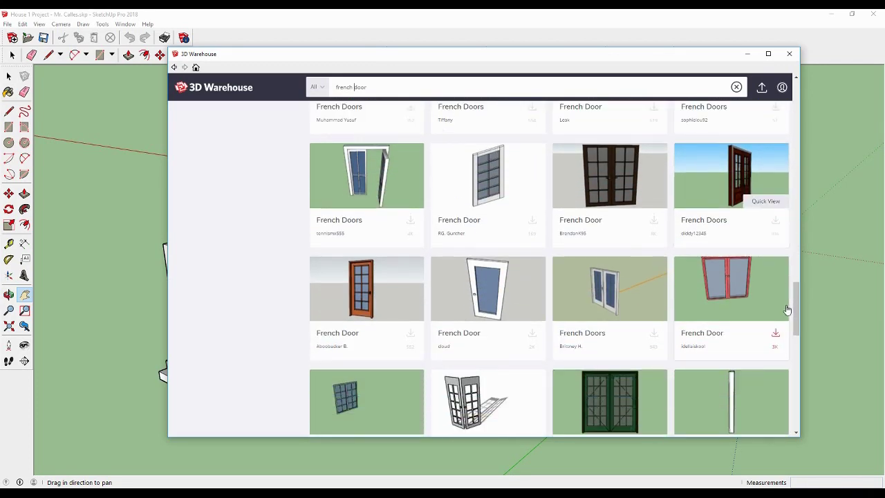
{"action": "scroll", "coordinate": [770, 291], "scroll_direction": "down", "scroll_amount": 1}
{"action": "scroll", "coordinate": [770, 290], "scroll_direction": "down", "scroll_amount": 2}
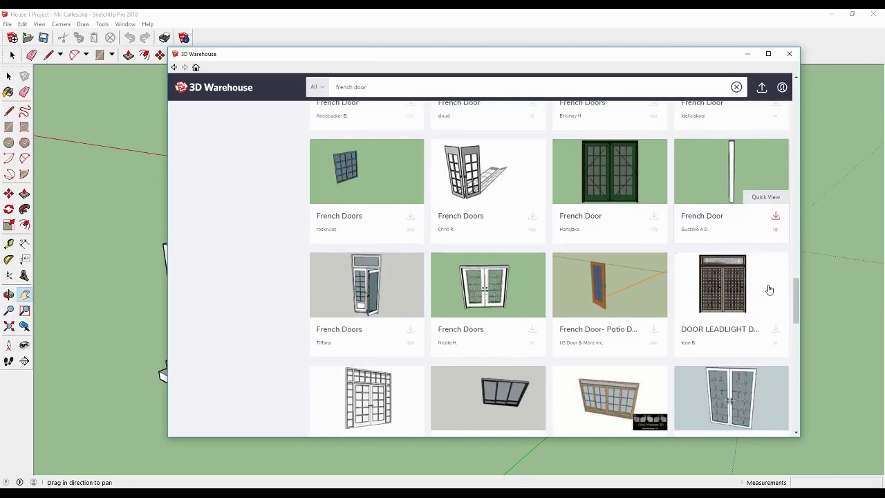
{"action": "left_click_drag", "start_coordinate": [794, 303], "coordinate": [797, 361]}
{"action": "scroll", "coordinate": [797, 361], "scroll_direction": "down", "scroll_amount": 1}
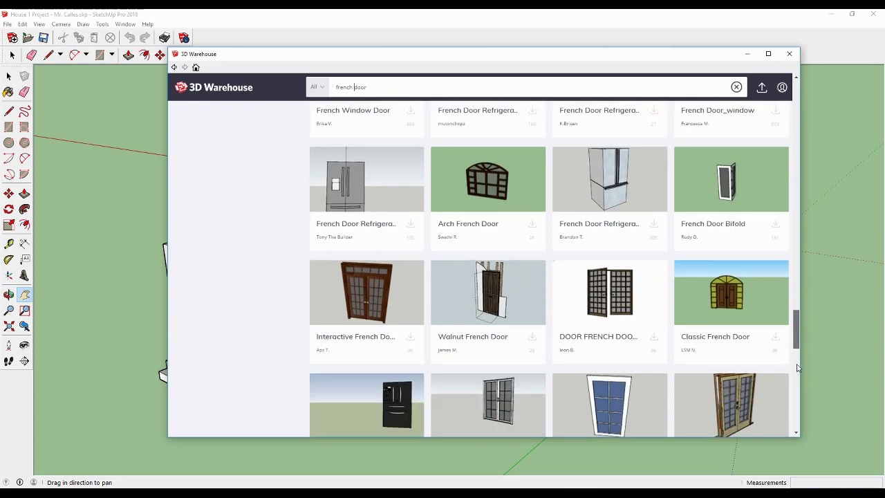
{"action": "scroll", "coordinate": [797, 368], "scroll_direction": "down", "scroll_amount": 2}
{"action": "scroll", "coordinate": [797, 368], "scroll_direction": "down", "scroll_amount": 3}
{"action": "scroll", "coordinate": [800, 281], "scroll_direction": "down", "scroll_amount": 10}
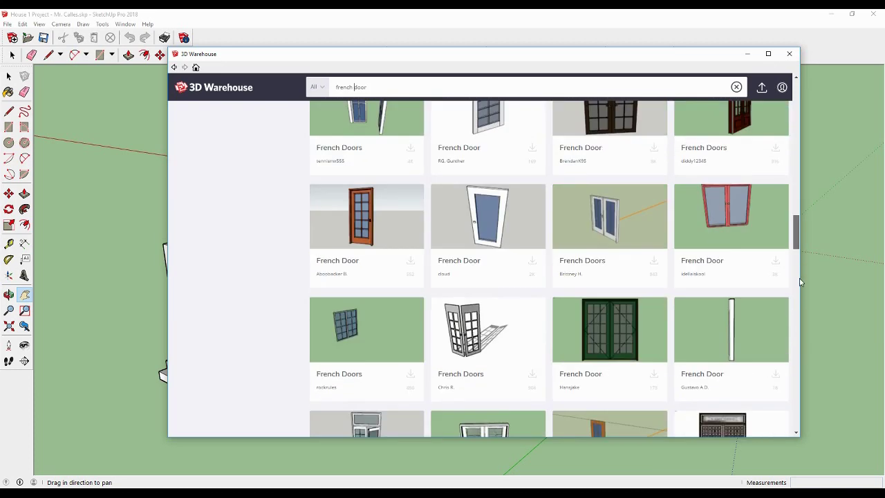
{"action": "scroll", "coordinate": [800, 262], "scroll_direction": "up", "scroll_amount": 4}
{"action": "scroll", "coordinate": [799, 236], "scroll_direction": "up", "scroll_amount": 2}
{"action": "scroll", "coordinate": [796, 214], "scroll_direction": "up", "scroll_amount": 1}
{"action": "scroll", "coordinate": [795, 201], "scroll_direction": "up", "scroll_amount": 1}
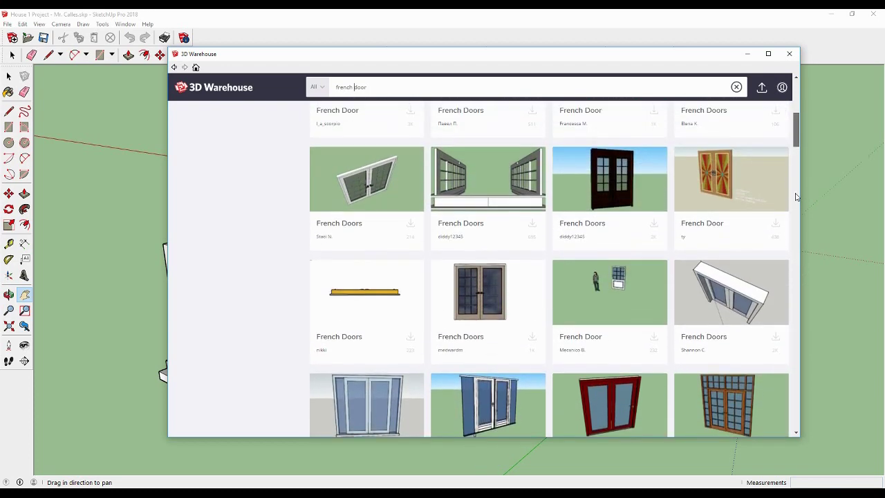
{"action": "scroll", "coordinate": [796, 196], "scroll_direction": "up", "scroll_amount": 1}
{"action": "scroll", "coordinate": [795, 192], "scroll_direction": "up", "scroll_amount": 2}
{"action": "scroll", "coordinate": [795, 187], "scroll_direction": "up", "scroll_amount": 1}
{"action": "scroll", "coordinate": [795, 181], "scroll_direction": "up", "scroll_amount": 1}
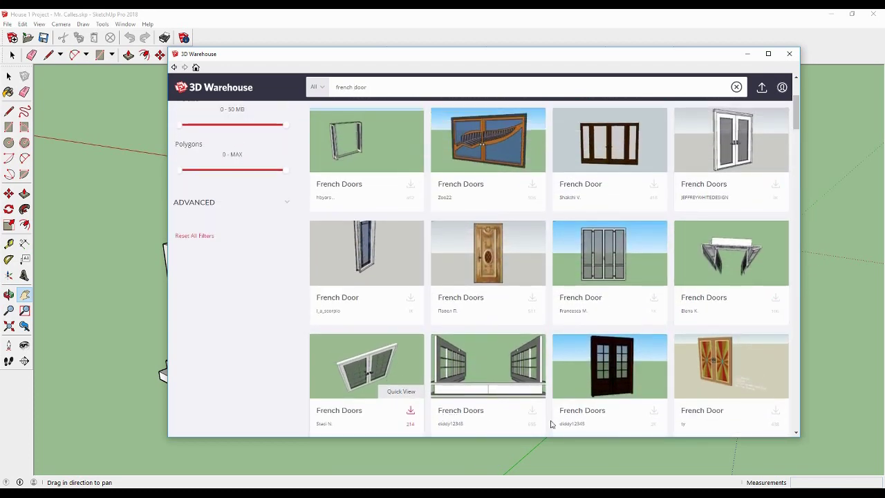
Download the French Doors model and load it directly into the current model.
{"action": "left_click", "coordinate": [412, 413]}
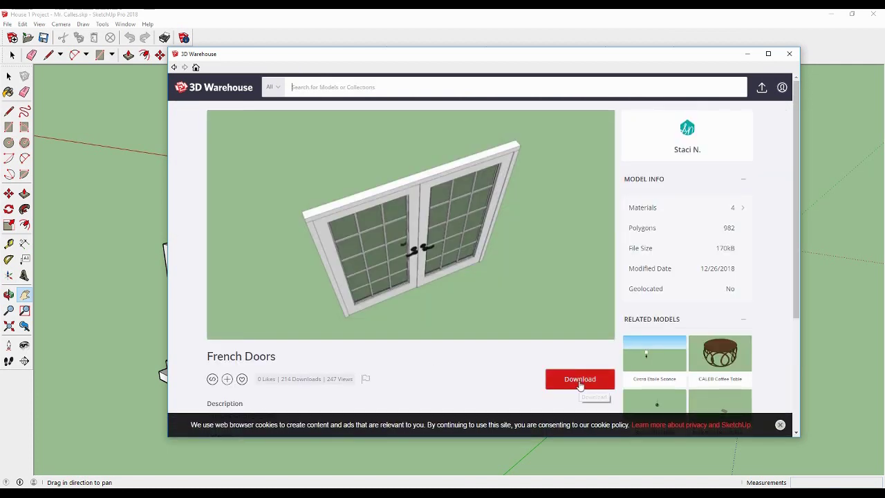
{"action": "left_click", "coordinate": [780, 425]}
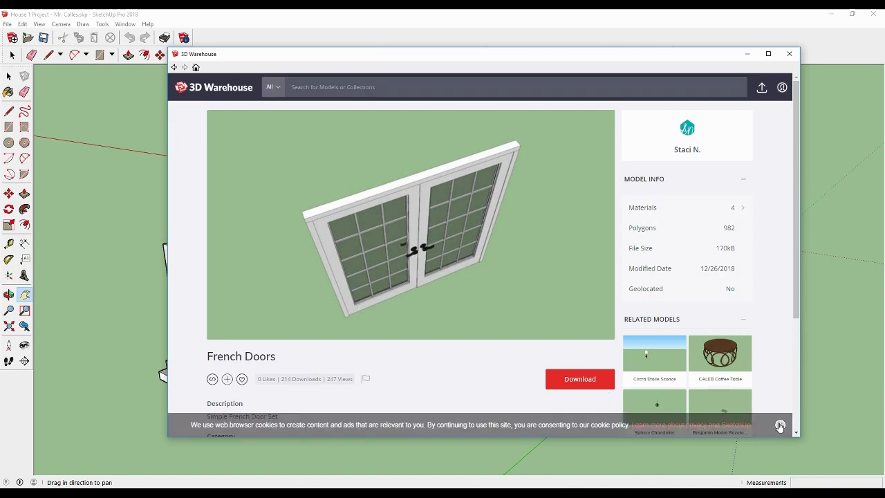
{"action": "left_click", "coordinate": [572, 382]}
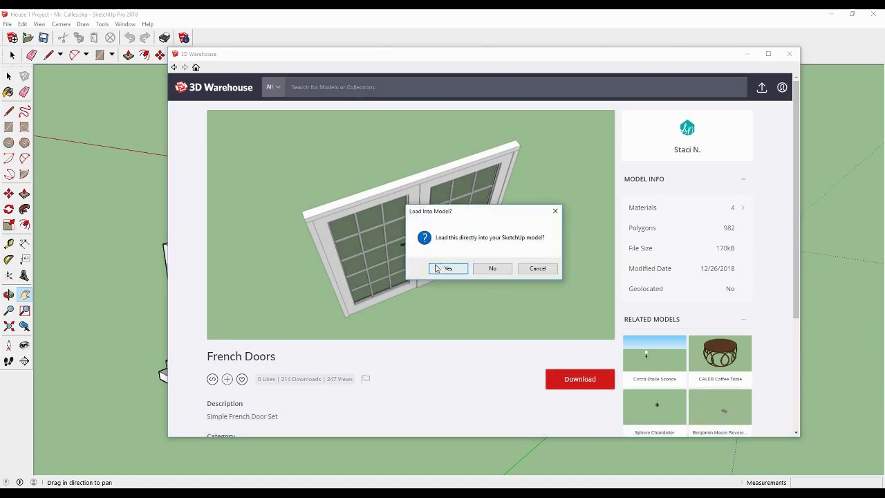
{"action": "left_click", "coordinate": [437, 269]}
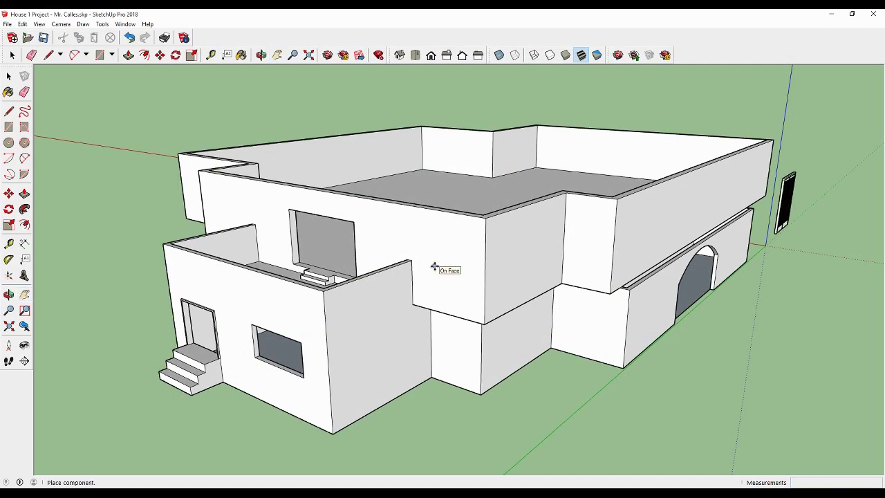
Place the downloaded French Doors component beside the house.
{"action": "scroll", "coordinate": [392, 352], "scroll_direction": "down", "scroll_amount": 1}
{"action": "scroll", "coordinate": [402, 353], "scroll_direction": "down", "scroll_amount": 1}
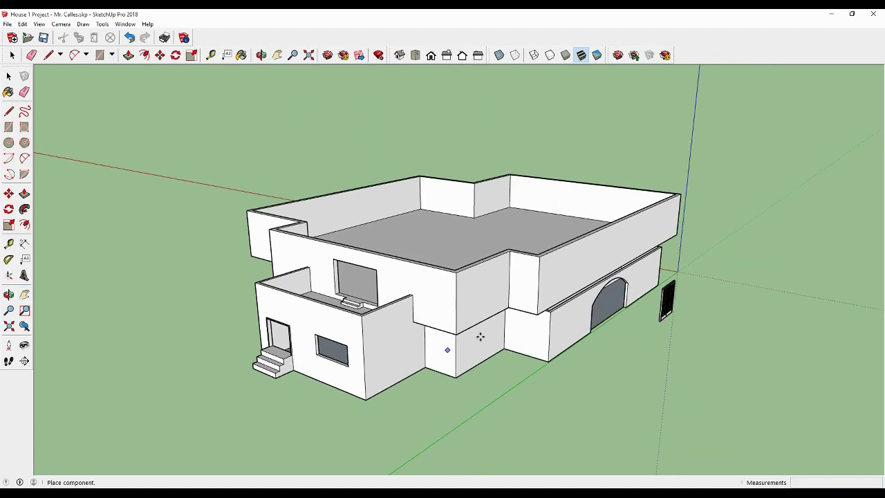
{"action": "mouse_move", "coordinate": [536, 302]}
{"action": "middle_mouse_down"}
{"action": "mouse_move", "coordinate": [257, 316]}
{"action": "mouse_move", "coordinate": [482, 306]}
{"action": "mouse_move", "coordinate": [273, 290]}
{"action": "mouse_move", "coordinate": [279, 282]}
{"action": "middle_mouse_up"}
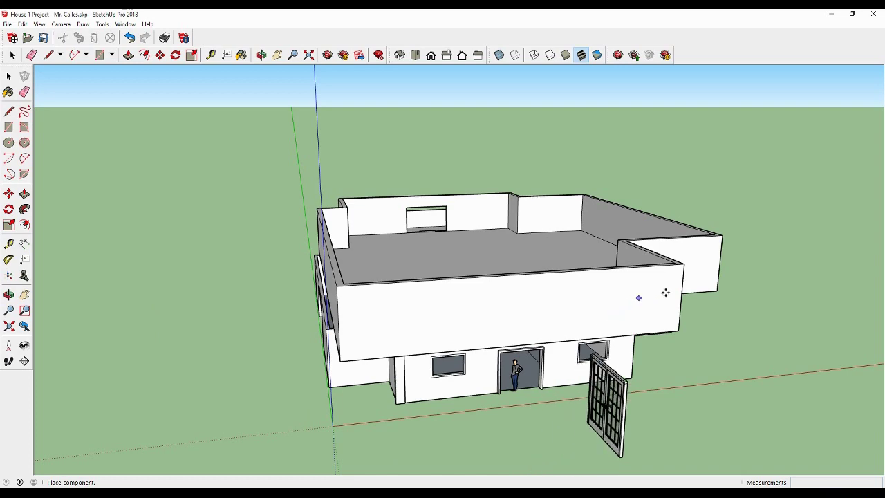
{"action": "left_click", "coordinate": [605, 305]}
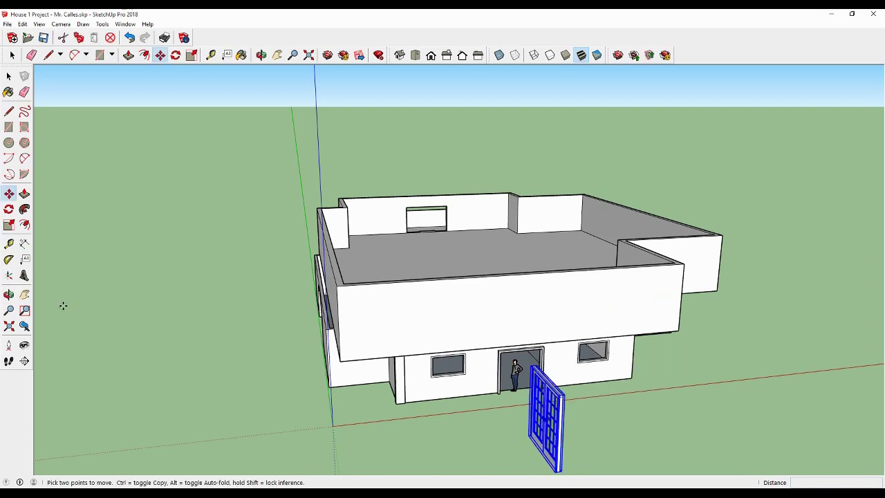
Pick up the door with Move and carry it toward the ground-floor entrance wall.
{"action": "mouse_move", "coordinate": [465, 278]}
{"action": "middle_mouse_down"}
{"action": "mouse_move", "coordinate": [419, 208]}
{"action": "mouse_move", "coordinate": [474, 263]}
{"action": "mouse_move", "coordinate": [477, 297]}
{"action": "mouse_move", "coordinate": [433, 236]}
{"action": "middle_mouse_up"}
{"action": "scroll", "coordinate": [477, 297], "scroll_direction": "down", "scroll_amount": 3}
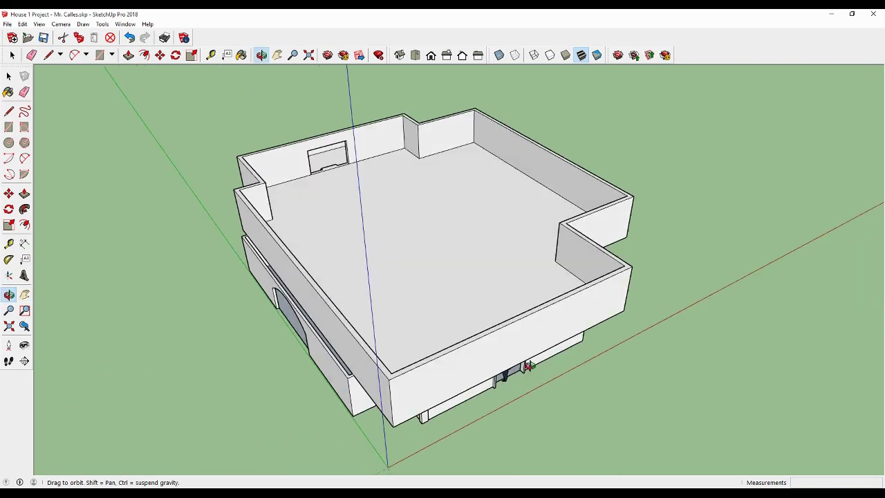
{"action": "left_click_drag", "start_coordinate": [432, 236], "coordinate": [385, 199]}
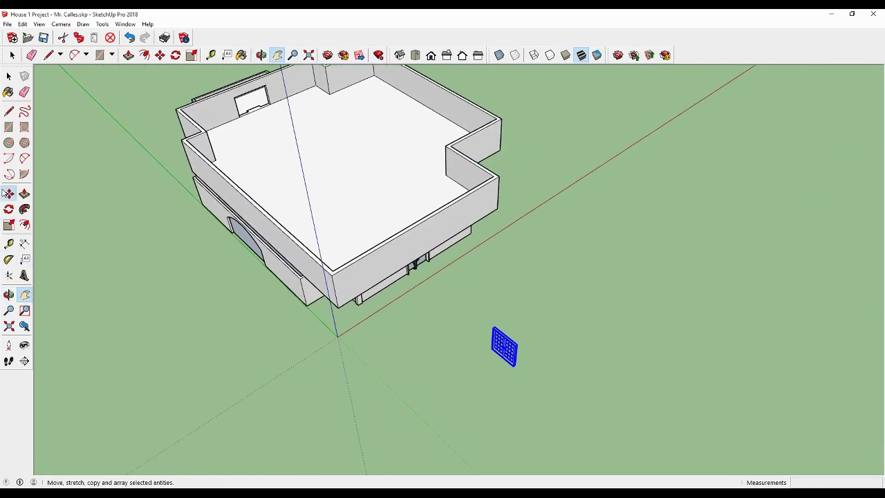
{"action": "left_click", "coordinate": [504, 340]}
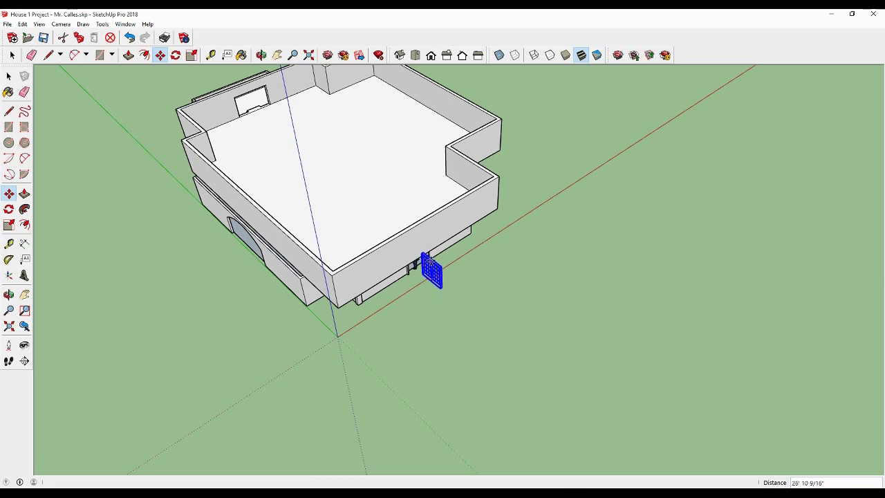
{"action": "scroll", "coordinate": [428, 261], "scroll_direction": "up", "scroll_amount": 2}
{"action": "scroll", "coordinate": [414, 254], "scroll_direction": "up", "scroll_amount": 2}
{"action": "scroll", "coordinate": [405, 251], "scroll_direction": "up", "scroll_amount": 2}
{"action": "mouse_move", "coordinate": [397, 251]}
{"action": "middle_mouse_down"}
{"action": "mouse_move", "coordinate": [467, 202]}
{"action": "mouse_move", "coordinate": [278, 172]}
{"action": "middle_mouse_up"}
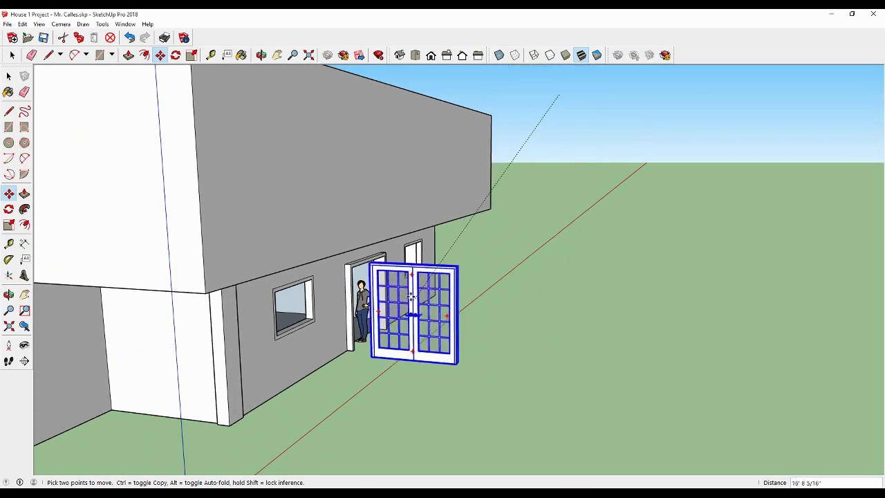
Drop the French door just in front of the house's entrance.
{"action": "scroll", "coordinate": [445, 292], "scroll_direction": "down", "scroll_amount": 4}
{"action": "mouse_move", "coordinate": [422, 296]}
{"action": "middle_mouse_down"}
{"action": "mouse_move", "coordinate": [286, 286]}
{"action": "mouse_move", "coordinate": [237, 256]}
{"action": "middle_mouse_up"}
{"action": "scroll", "coordinate": [286, 287], "scroll_direction": "up", "scroll_amount": 2}
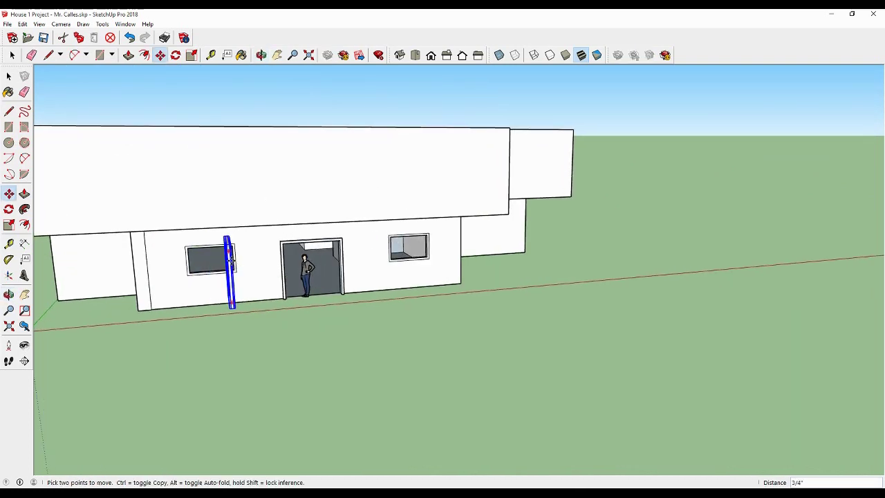
{"action": "left_click", "coordinate": [330, 273]}
{"action": "middle_click_drag", "start_coordinate": [438, 242], "coordinate": [437, 242]}
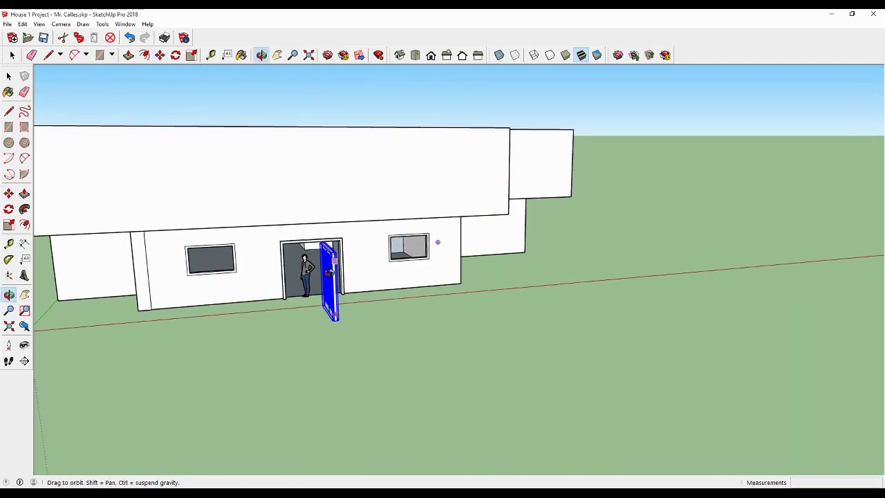
{"action": "mouse_move", "coordinate": [331, 272]}
{"action": "middle_mouse_down"}
{"action": "mouse_move", "coordinate": [289, 296]}
{"action": "mouse_move", "coordinate": [267, 296]}
{"action": "mouse_move", "coordinate": [344, 276]}
{"action": "mouse_move", "coordinate": [330, 284]}
{"action": "middle_mouse_up"}
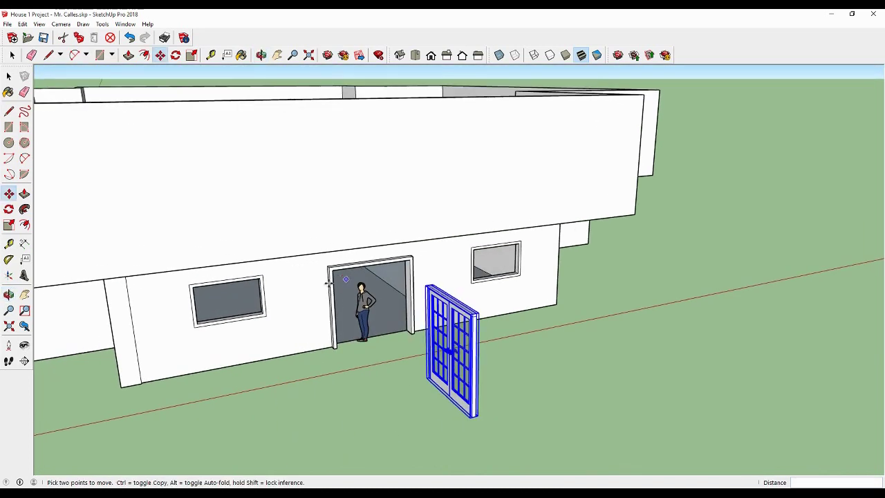
Rotate the door about 90° so it stands parallel to the entrance wall.
{"action": "left_click", "coordinate": [9, 209]}
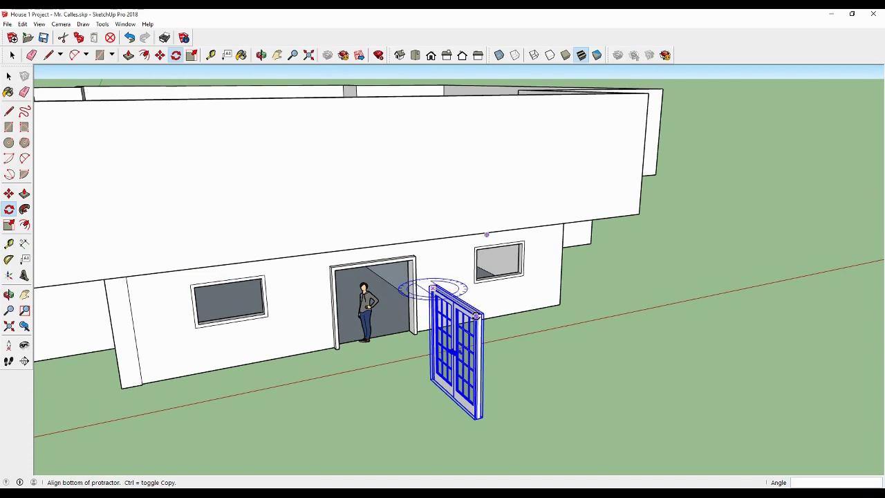
{"action": "left_click_drag", "start_coordinate": [476, 315], "coordinate": [478, 315]}
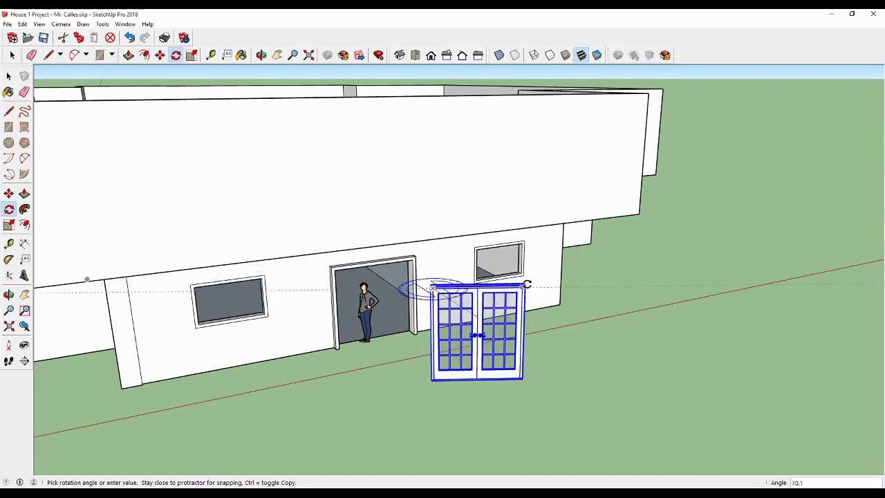
{"action": "left_click", "coordinate": [528, 275]}
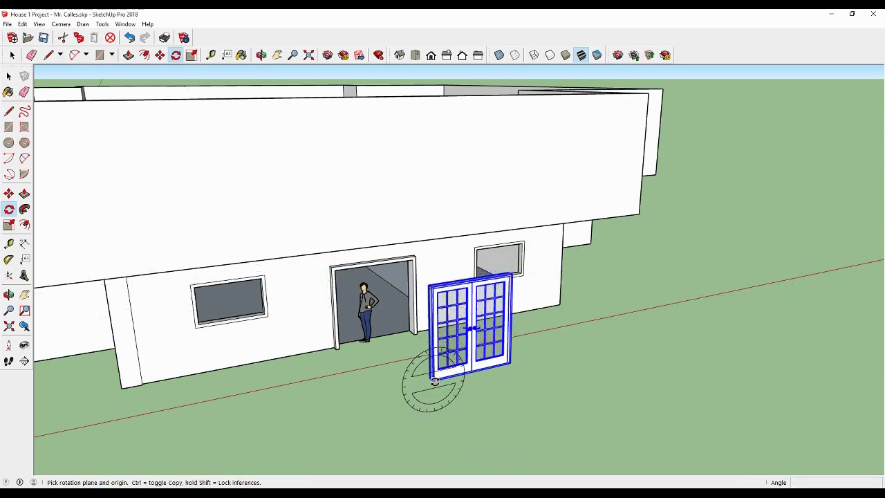
{"action": "left_click_drag", "start_coordinate": [435, 380], "coordinate": [442, 318]}
{"action": "left_click", "coordinate": [434, 291]}
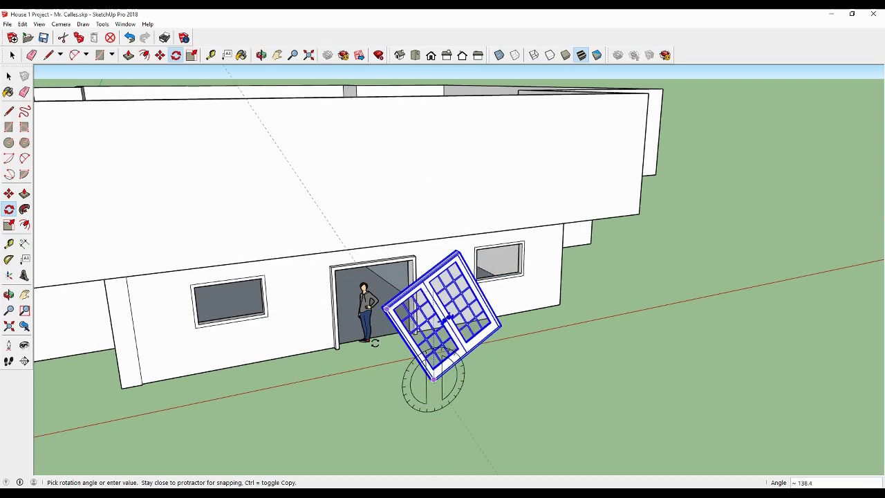
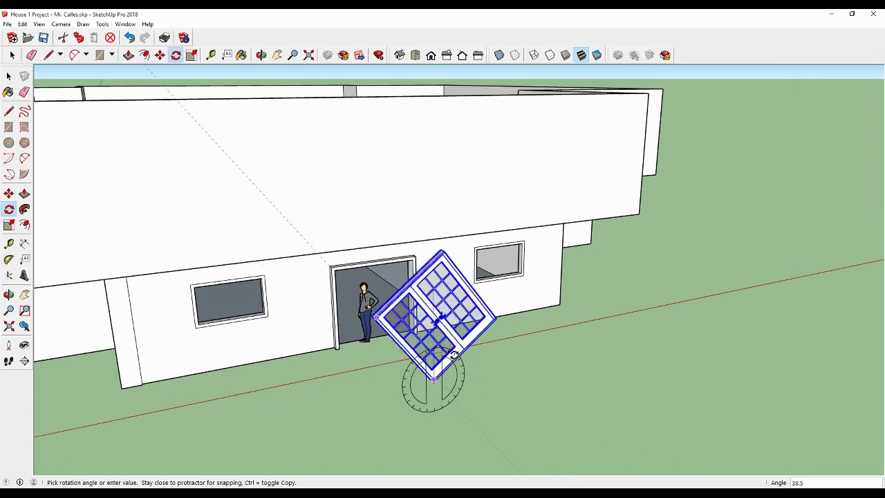
Undo the door's last rotation so it stands upright, and pick it up with Move.
{"action": "left_click", "coordinate": [131, 41]}
{"action": "middle_click_drag", "start_coordinate": [148, 79], "coordinate": [39, 197]}
{"action": "key", "text": "m"}
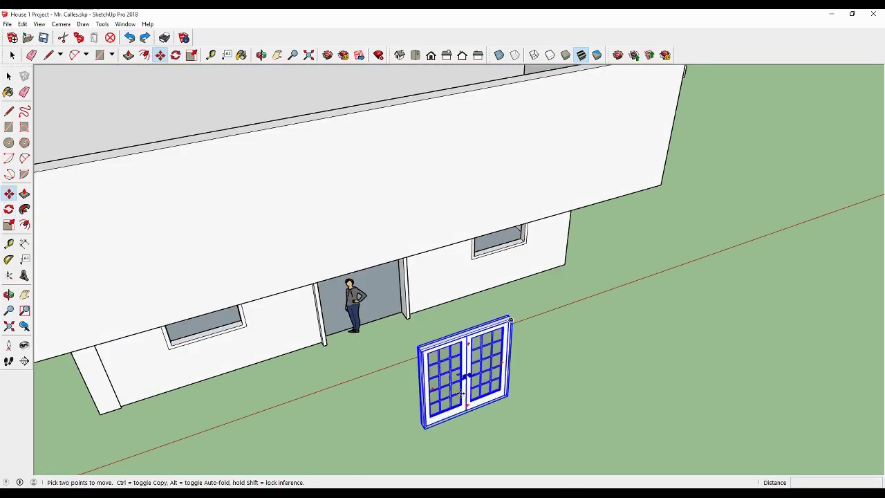
{"action": "left_click", "coordinate": [467, 407]}
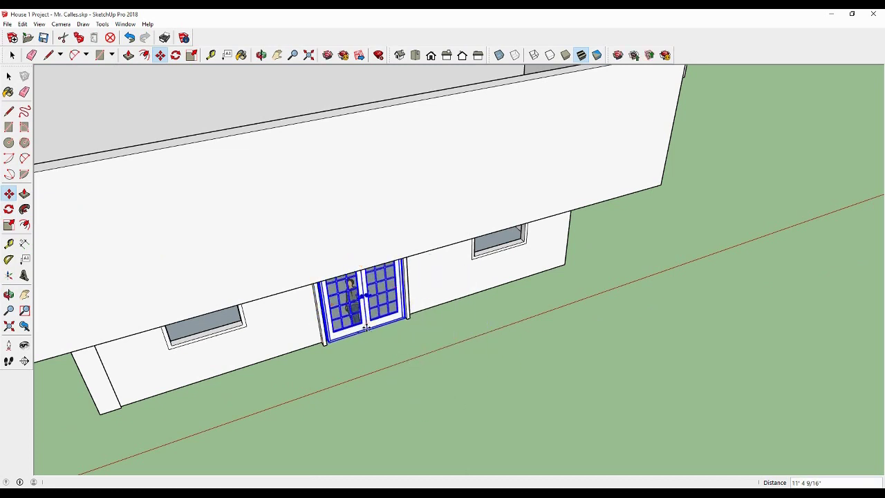
Pan, zoom and orbit to a frontal view of the door at the front doorway.
{"action": "left_click", "coordinate": [24, 294]}
{"action": "left_click_drag", "start_coordinate": [62, 290], "coordinate": [111, 290]}
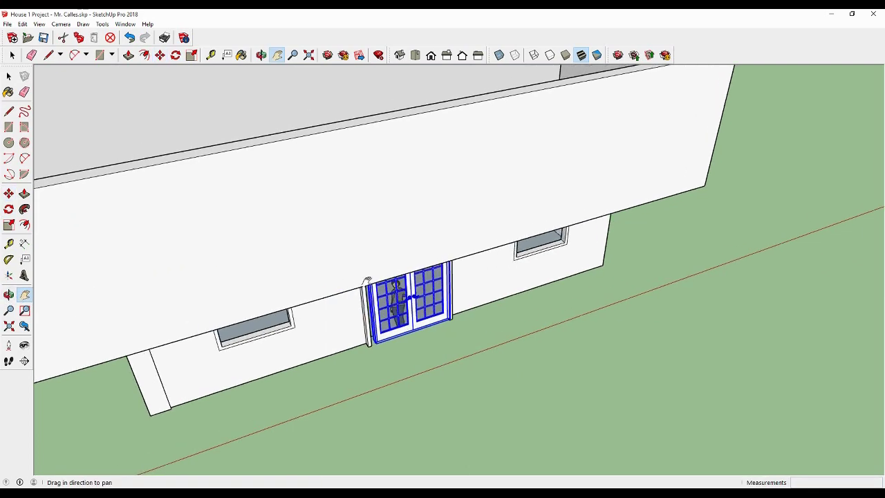
{"action": "scroll", "coordinate": [497, 348], "scroll_direction": "up", "scroll_amount": 3}
{"action": "scroll", "coordinate": [497, 348], "scroll_direction": "up", "scroll_amount": 2}
{"action": "mouse_move", "coordinate": [497, 348]}
{"action": "middle_mouse_down"}
{"action": "mouse_move", "coordinate": [402, 170]}
{"action": "mouse_move", "coordinate": [125, 217]}
{"action": "middle_mouse_up"}
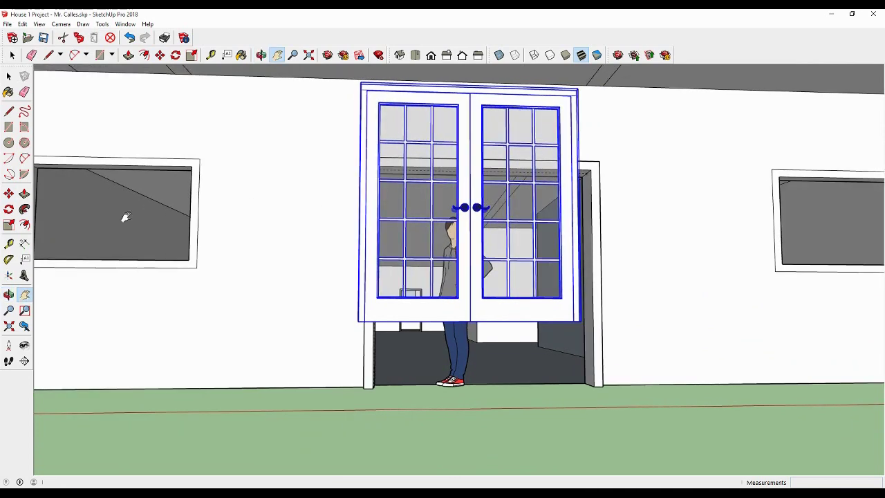
{"action": "left_click", "coordinate": [10, 195]}
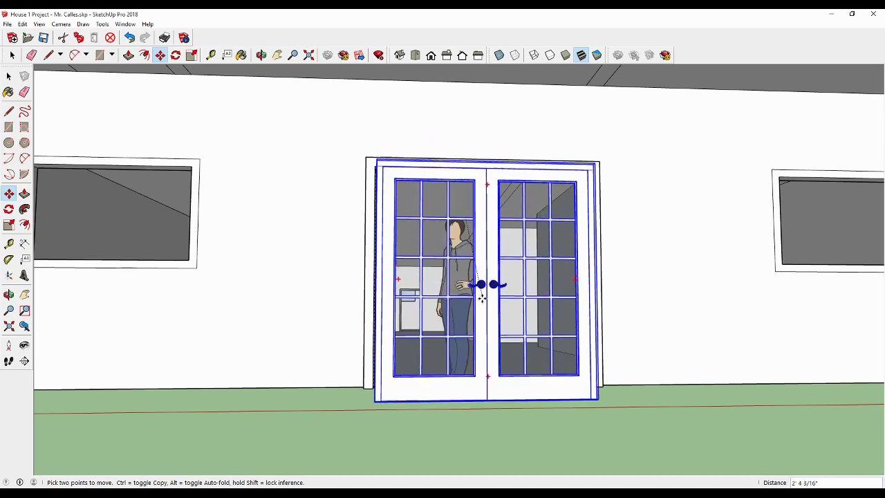
Drop the door into the doorway opening and grab its bottom corner, orbiting to face it.
{"action": "left_click", "coordinate": [482, 298]}
{"action": "scroll", "coordinate": [413, 354], "scroll_direction": "down", "scroll_amount": 2}
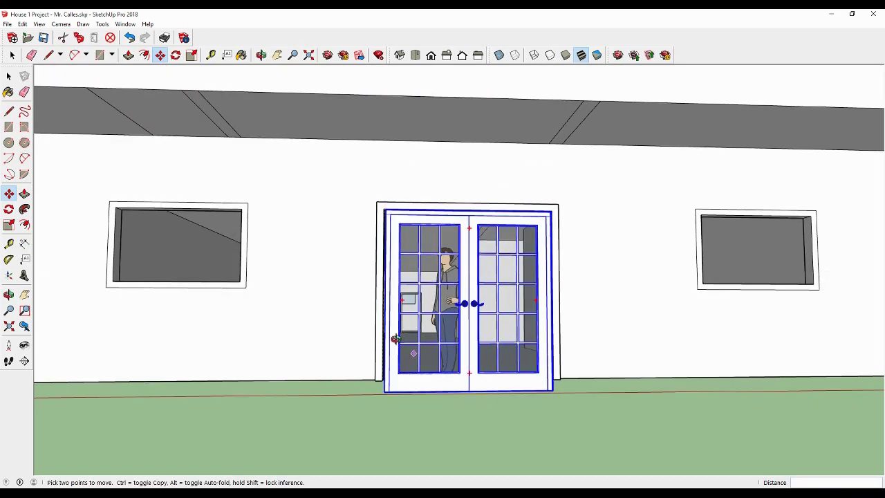
{"action": "mouse_move", "coordinate": [413, 353]}
{"action": "middle_mouse_down"}
{"action": "mouse_move", "coordinate": [639, 378]}
{"action": "mouse_move", "coordinate": [532, 421]}
{"action": "middle_mouse_up"}
{"action": "left_click", "coordinate": [503, 403]}
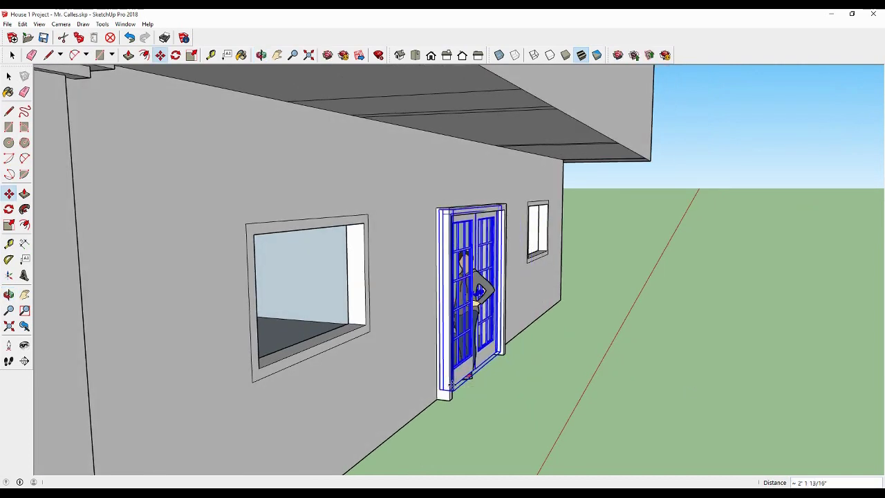
{"action": "middle_click_drag", "start_coordinate": [518, 308], "coordinate": [283, 278]}
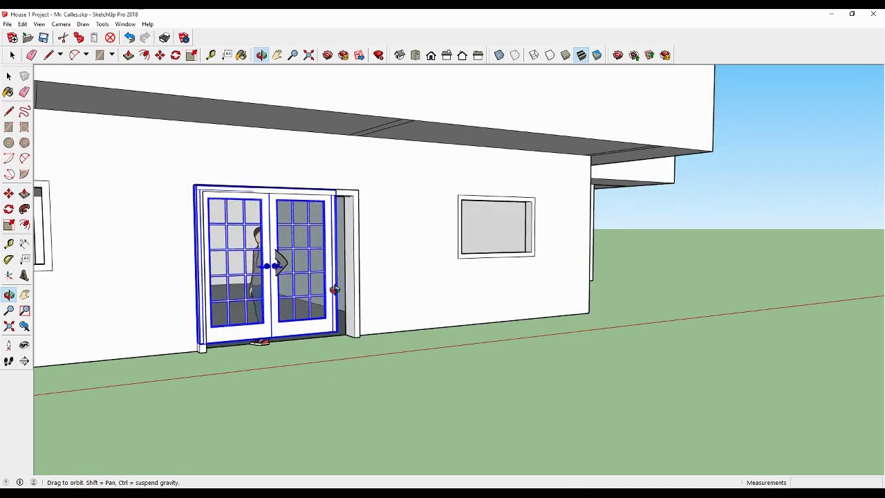
{"action": "scroll", "coordinate": [285, 279], "scroll_direction": "up", "scroll_amount": 3}
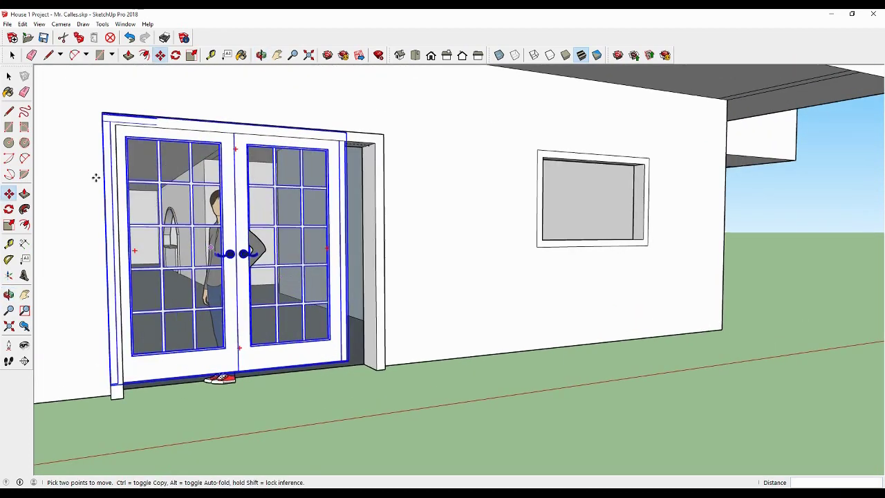
{"action": "middle_click_drag", "start_coordinate": [357, 281], "coordinate": [302, 339]}
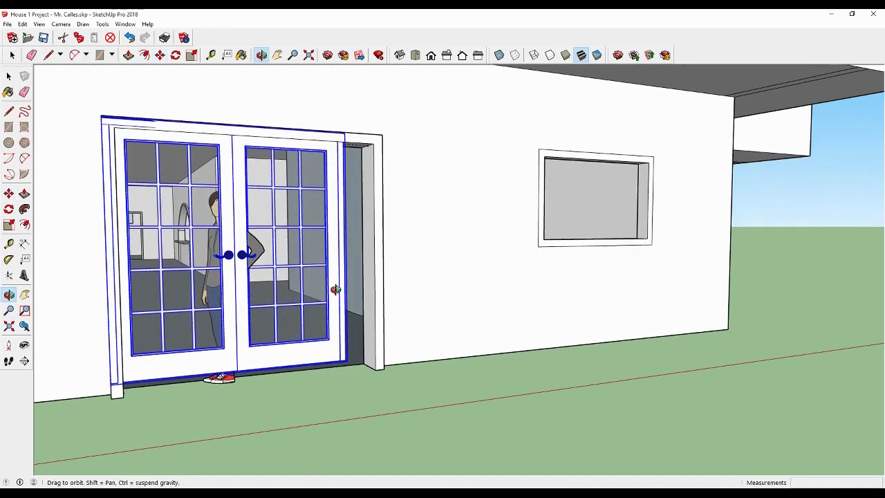
Nudge the door back along the red axis and down the blue axis into the frame.
{"action": "left_click", "coordinate": [318, 341]}
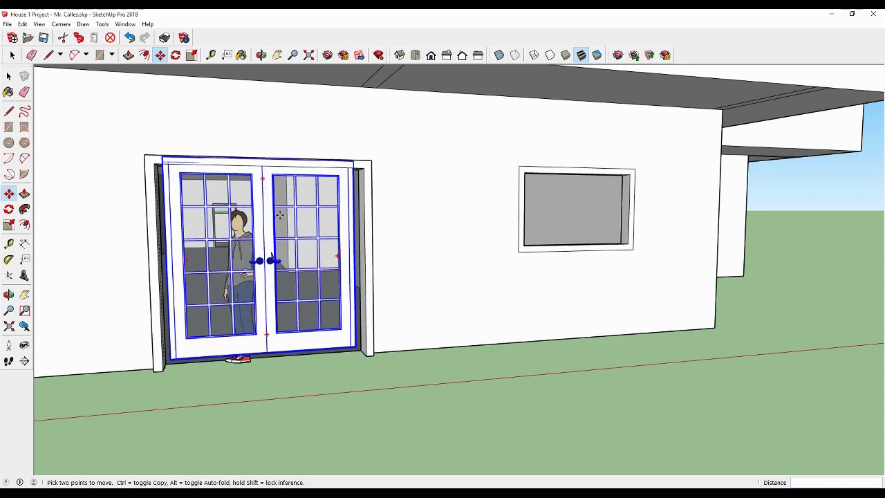
{"action": "middle_click_drag", "start_coordinate": [279, 215], "coordinate": [461, 231]}
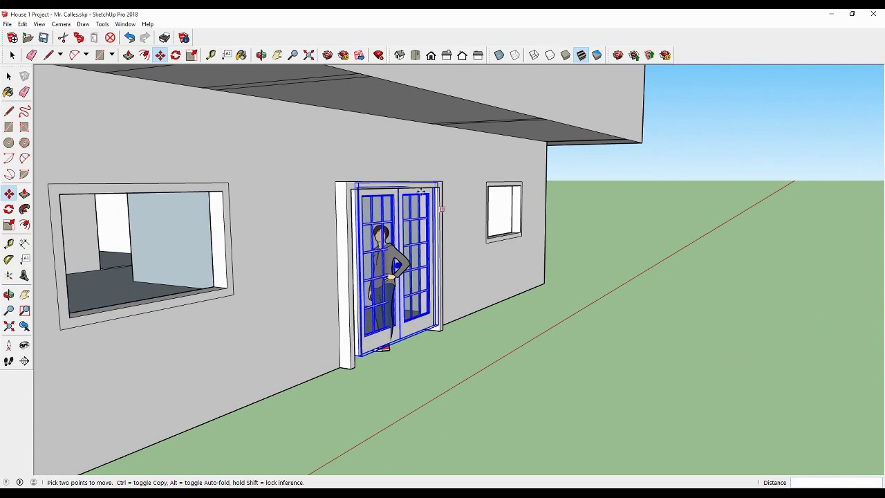
{"action": "left_click", "coordinate": [419, 192]}
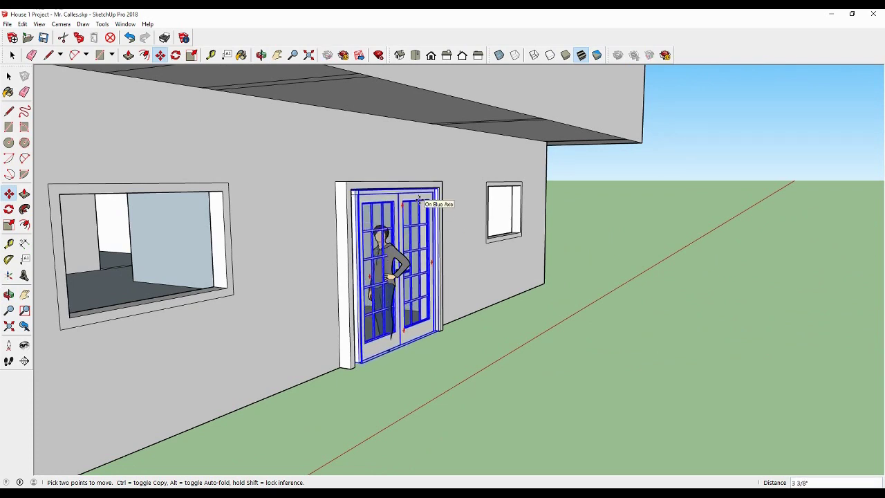
{"action": "scroll", "coordinate": [411, 228], "scroll_direction": "up", "scroll_amount": 3}
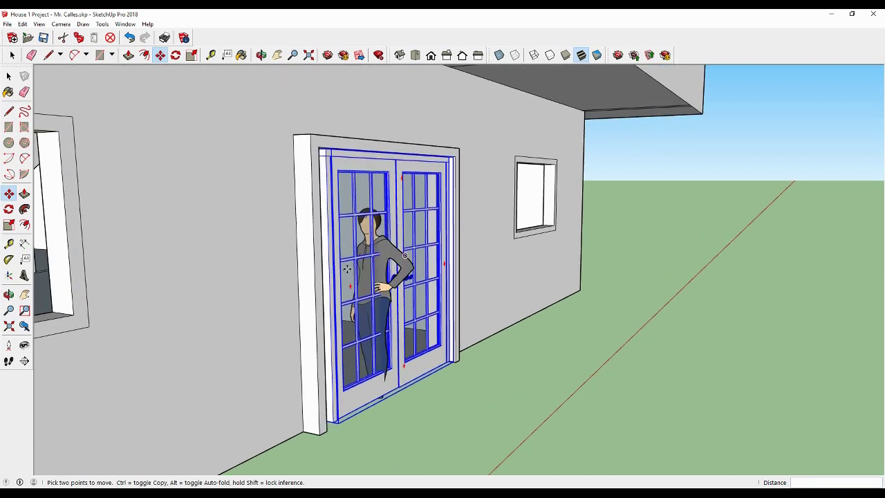
{"action": "scroll", "coordinate": [270, 270], "scroll_direction": "up", "scroll_amount": 2}
{"action": "scroll", "coordinate": [333, 284], "scroll_direction": "up", "scroll_amount": 2}
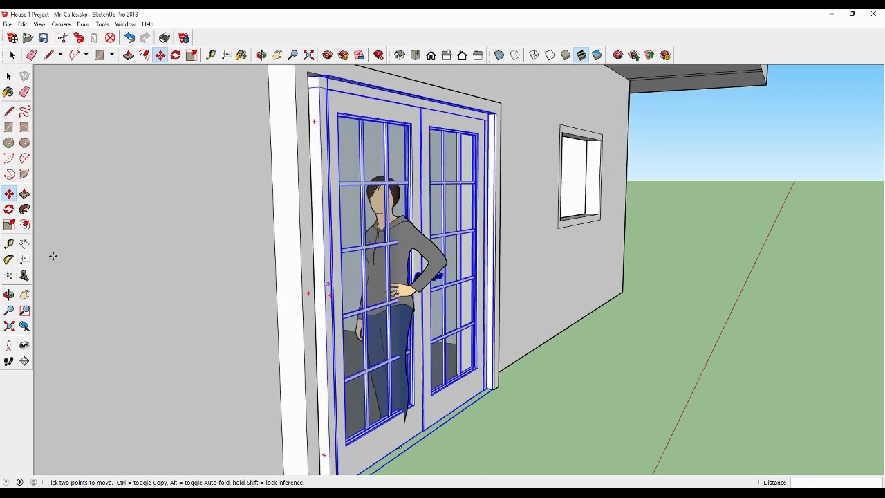
Widen the double glass door to Green Scale 1.05 and recentre the view on it.
{"action": "left_click", "coordinate": [9, 226]}
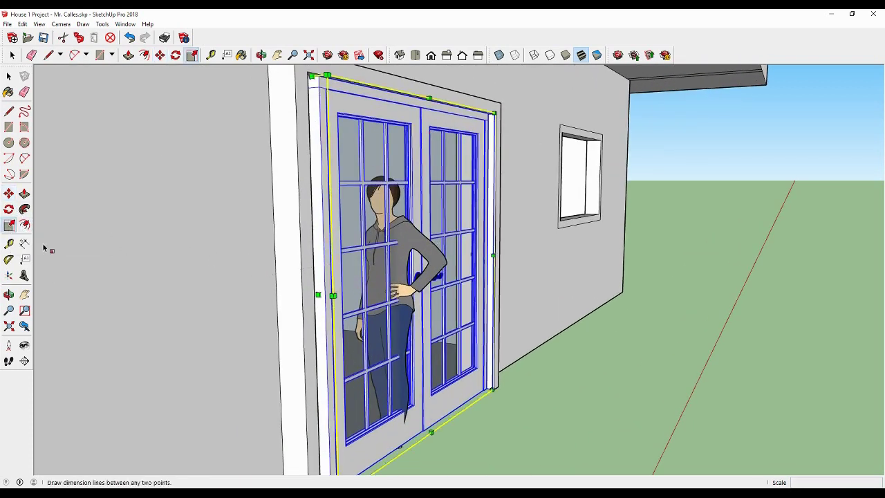
{"action": "left_click_drag", "start_coordinate": [319, 294], "coordinate": [306, 297]}
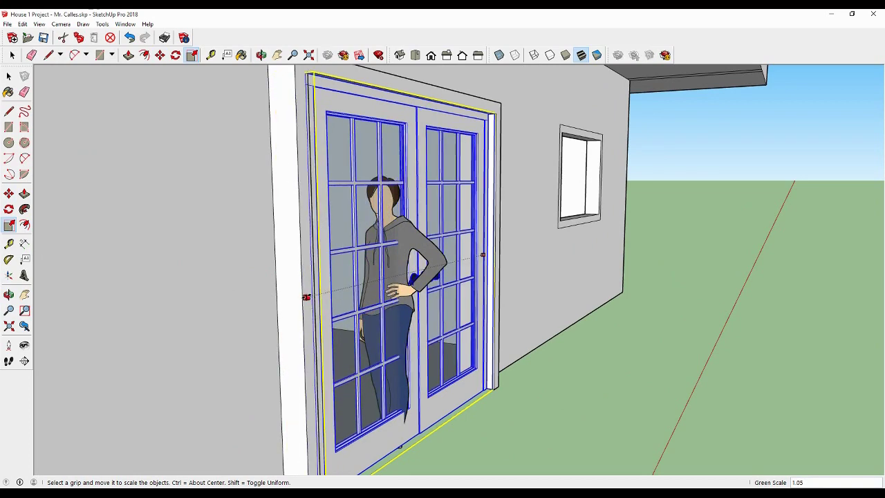
{"action": "mouse_move", "coordinate": [454, 294]}
{"action": "middle_mouse_down"}
{"action": "mouse_move", "coordinate": [317, 303]}
{"action": "mouse_move", "coordinate": [430, 256]}
{"action": "mouse_move", "coordinate": [362, 267]}
{"action": "mouse_move", "coordinate": [303, 249]}
{"action": "middle_mouse_up"}
{"action": "scroll", "coordinate": [428, 270], "scroll_direction": "up", "scroll_amount": 4}
{"action": "scroll", "coordinate": [304, 260], "scroll_direction": "up", "scroll_amount": 3}
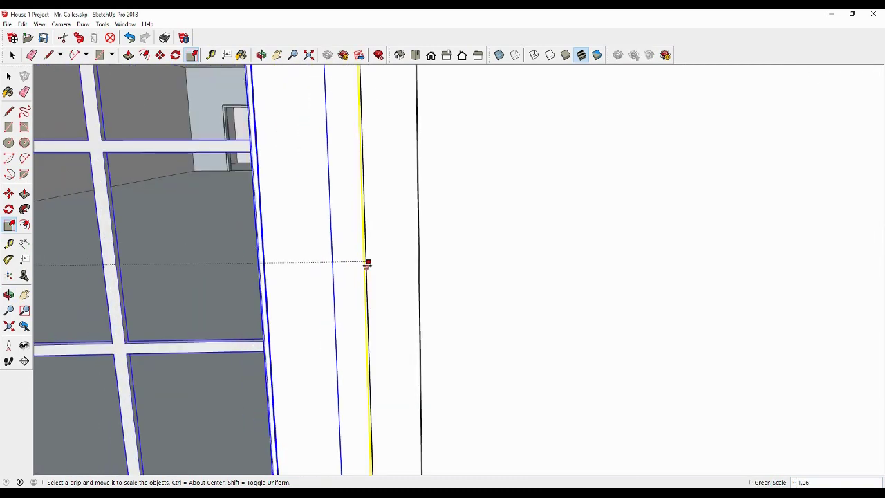
{"action": "scroll", "coordinate": [368, 269], "scroll_direction": "down", "scroll_amount": 2}
{"action": "scroll", "coordinate": [347, 269], "scroll_direction": "down", "scroll_amount": 2}
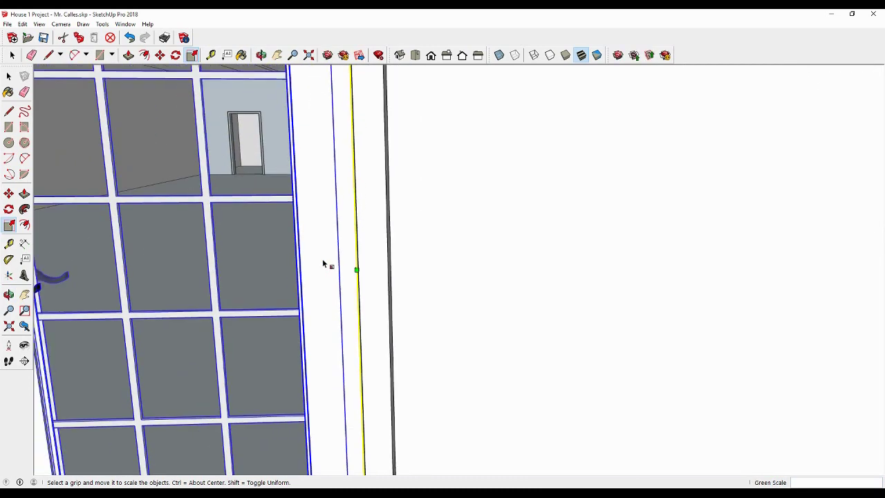
{"action": "scroll", "coordinate": [324, 263], "scroll_direction": "down", "scroll_amount": 3}
{"action": "scroll", "coordinate": [322, 264], "scroll_direction": "down", "scroll_amount": 2}
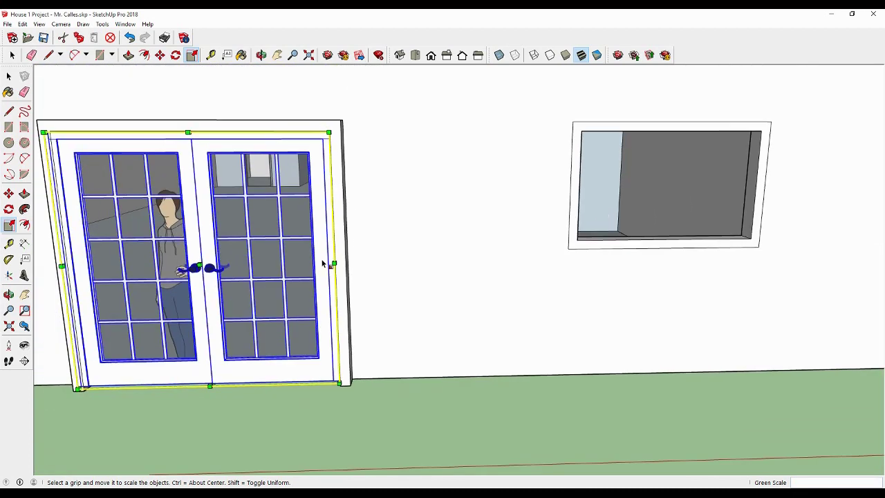
{"action": "left_click", "coordinate": [24, 295]}
{"action": "left_click_drag", "start_coordinate": [102, 284], "coordinate": [379, 278]}
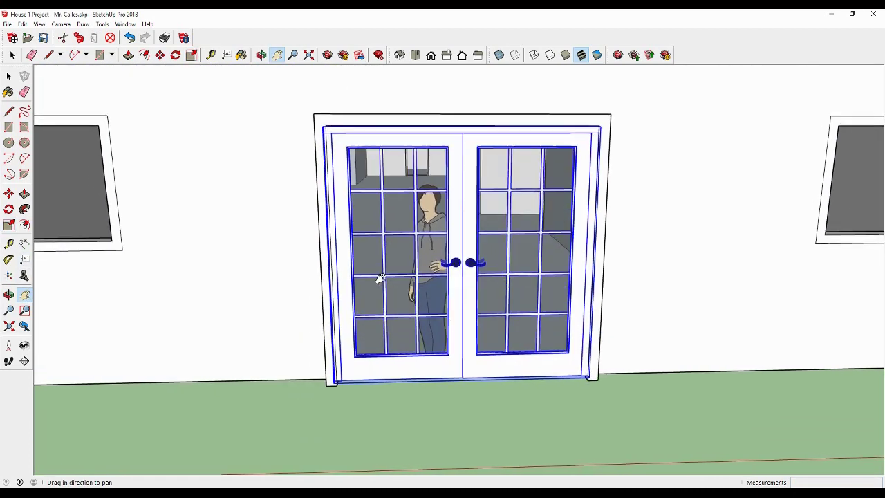
{"action": "left_click", "coordinate": [9, 225]}
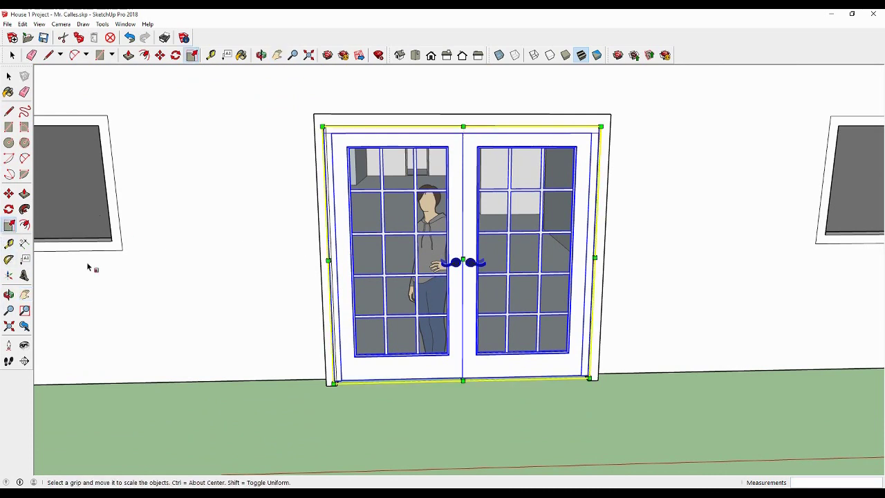
Stretch the door down to the floor with Blue Scale 1.03, checking the fit.
{"action": "left_click", "coordinate": [13, 82]}
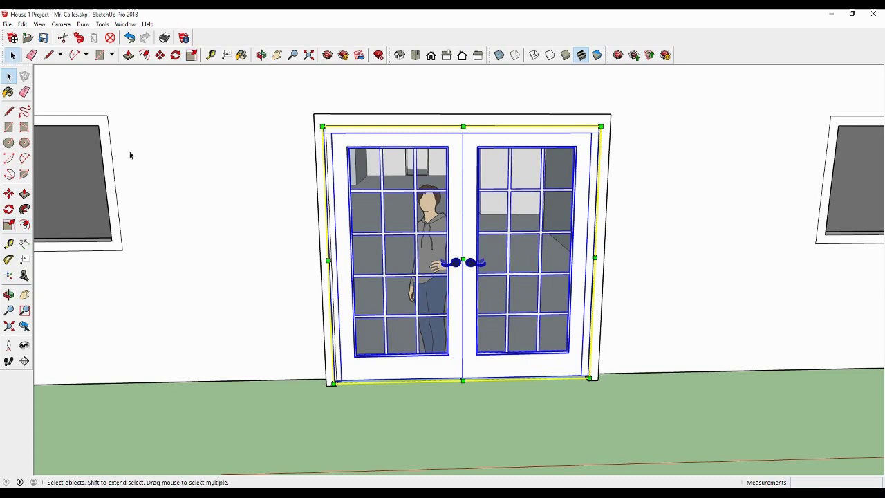
{"action": "left_click", "coordinate": [386, 401]}
{"action": "mouse_move", "coordinate": [405, 394]}
{"action": "middle_mouse_down"}
{"action": "mouse_move", "coordinate": [401, 296]}
{"action": "mouse_move", "coordinate": [385, 264]}
{"action": "mouse_move", "coordinate": [415, 365]}
{"action": "mouse_move", "coordinate": [369, 369]}
{"action": "mouse_move", "coordinate": [138, 318]}
{"action": "middle_mouse_up"}
{"action": "scroll", "coordinate": [415, 365], "scroll_direction": "up", "scroll_amount": 3}
{"action": "scroll", "coordinate": [415, 364], "scroll_direction": "up", "scroll_amount": 2}
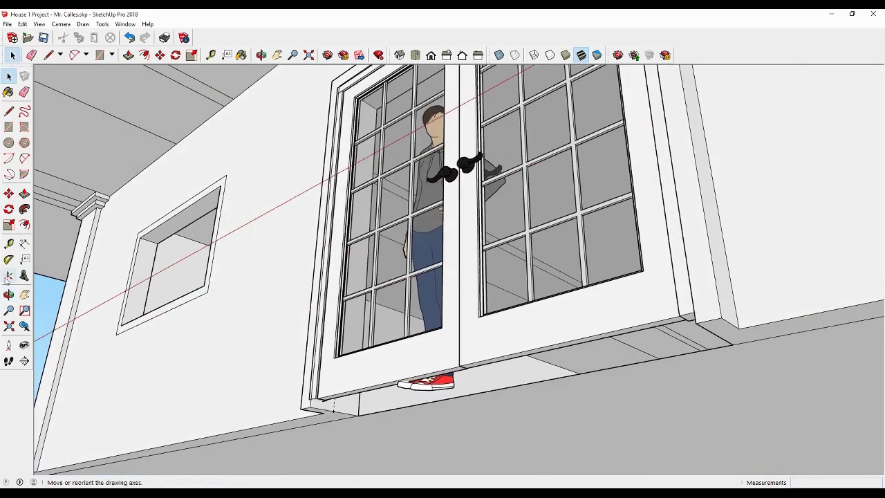
{"action": "left_click", "coordinate": [400, 358]}
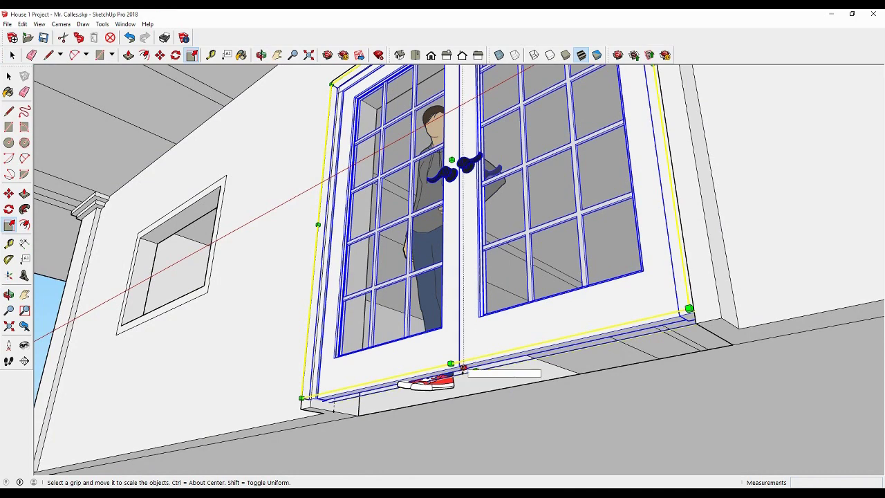
{"action": "left_click_drag", "start_coordinate": [463, 366], "coordinate": [463, 377]}
{"action": "mouse_move", "coordinate": [445, 364]}
{"action": "middle_mouse_down"}
{"action": "mouse_move", "coordinate": [551, 339]}
{"action": "mouse_move", "coordinate": [585, 370]}
{"action": "mouse_move", "coordinate": [530, 436]}
{"action": "middle_mouse_up"}
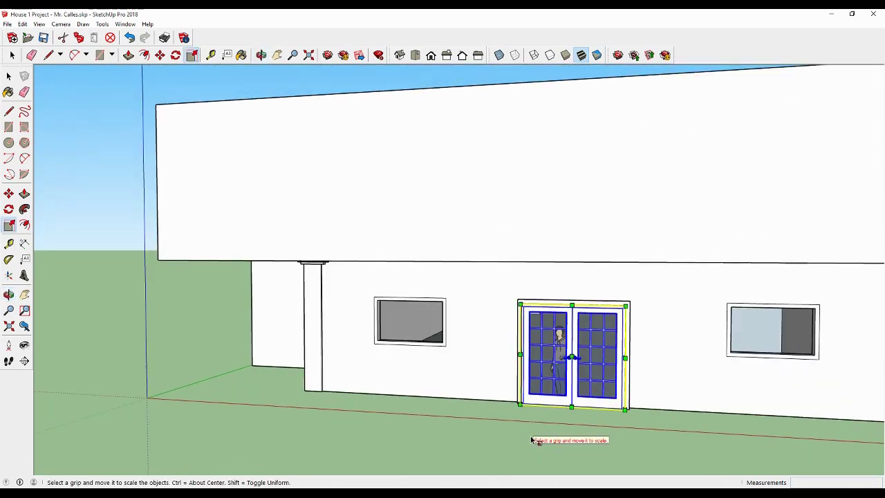
{"action": "middle_click_drag", "start_coordinate": [533, 441], "coordinate": [529, 436], "text": "shift"}
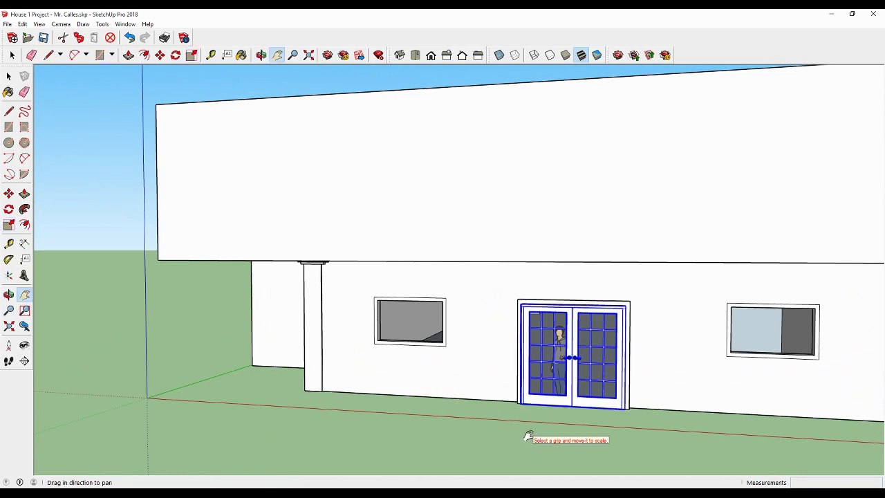
{"action": "left_click_drag", "start_coordinate": [449, 249], "coordinate": [308, 228]}
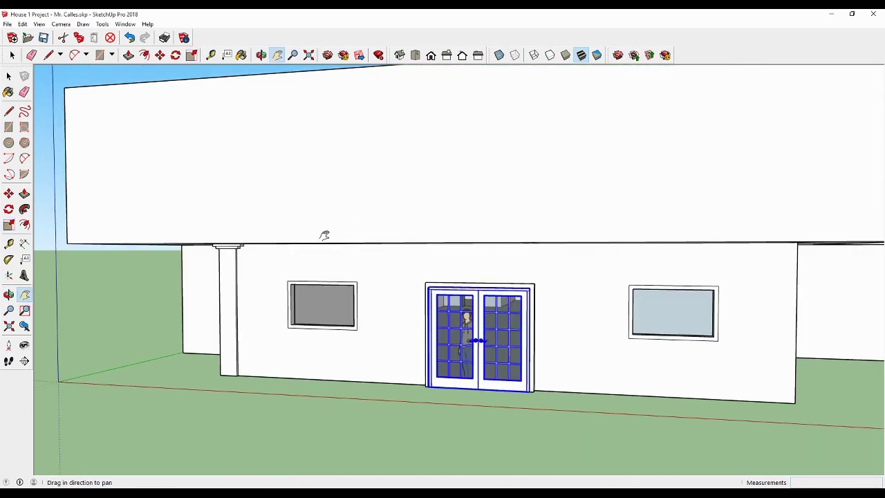
{"action": "left_click", "coordinate": [388, 413]}
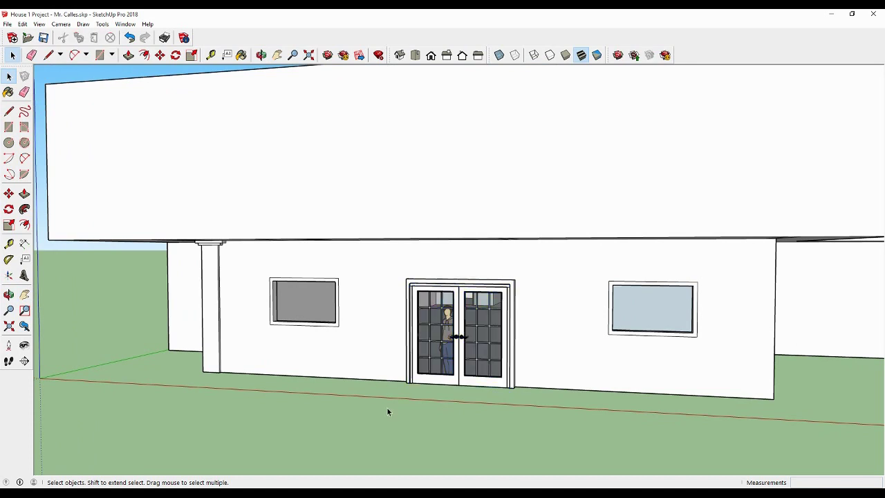
{"action": "mouse_move", "coordinate": [405, 386]}
{"action": "middle_mouse_down"}
{"action": "mouse_move", "coordinate": [364, 380]}
{"action": "mouse_move", "coordinate": [392, 313]}
{"action": "middle_mouse_up"}
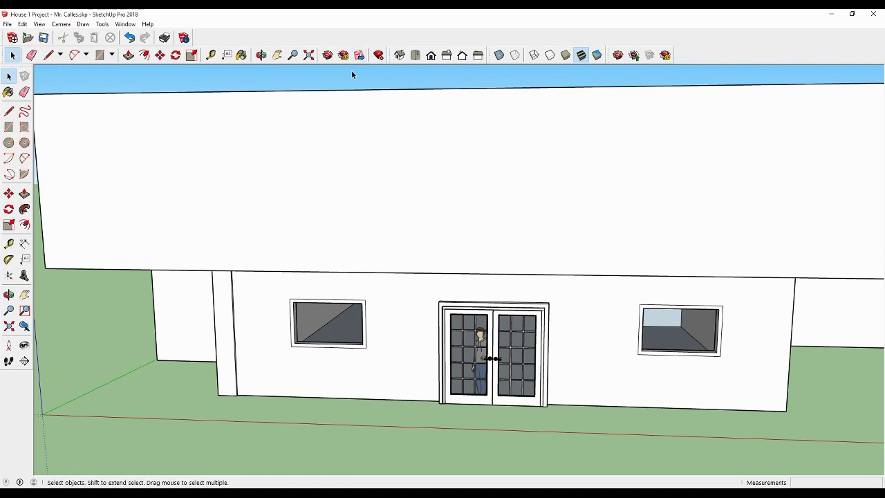
Search 3D Warehouse for 'window' and browse the results.
{"action": "left_click", "coordinate": [327, 55]}
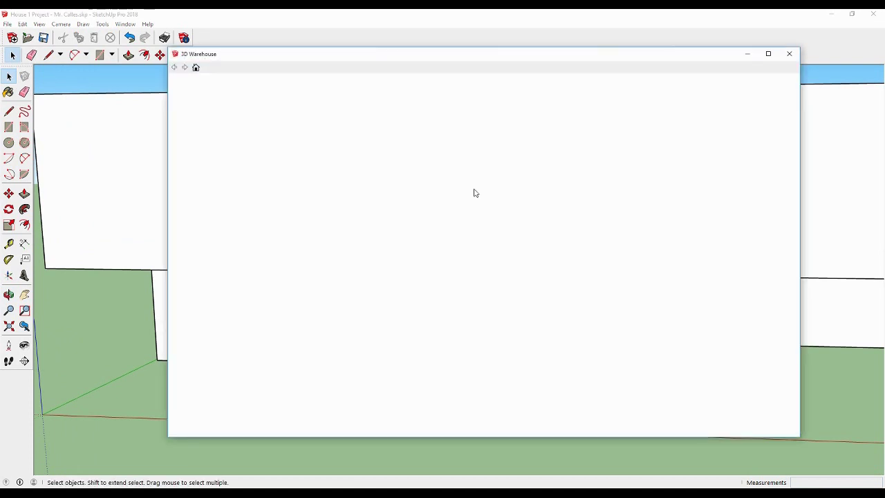
{"action": "type", "text": "windo"}
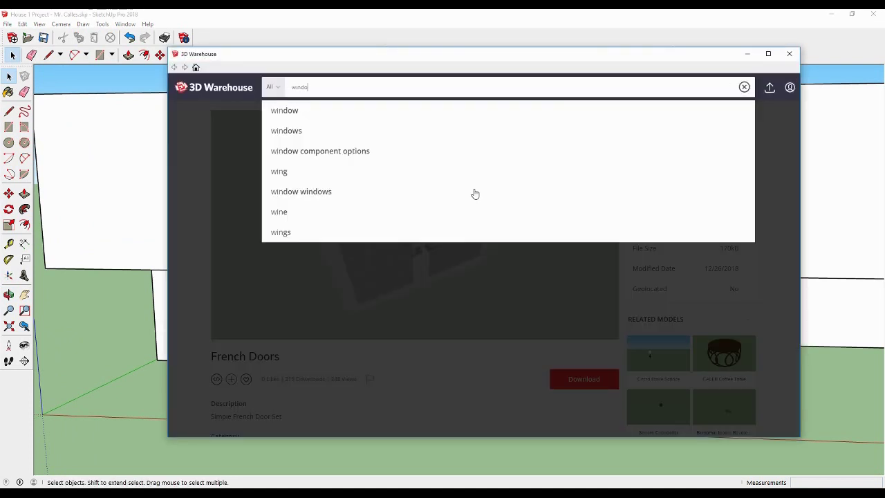
{"action": "type", "text": "w"}
{"action": "key", "text": "Return"}
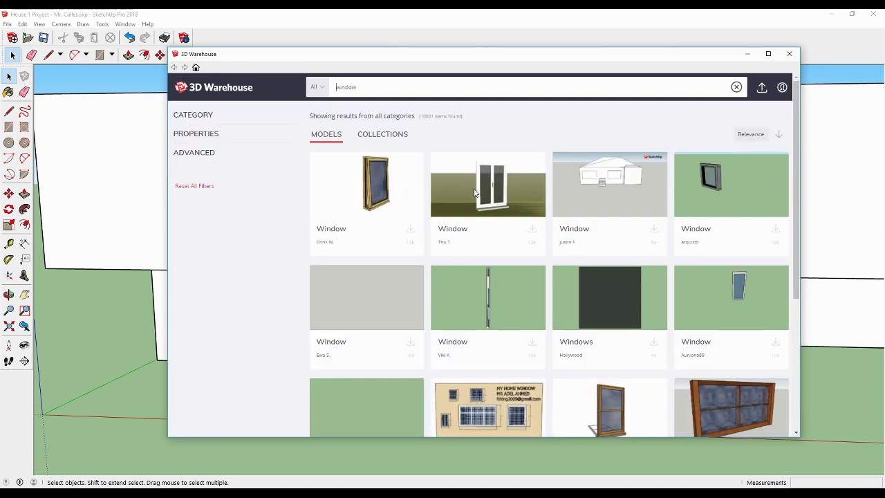
{"action": "scroll", "coordinate": [706, 212], "scroll_direction": "down", "scroll_amount": 1}
{"action": "scroll", "coordinate": [697, 212], "scroll_direction": "down", "scroll_amount": 2}
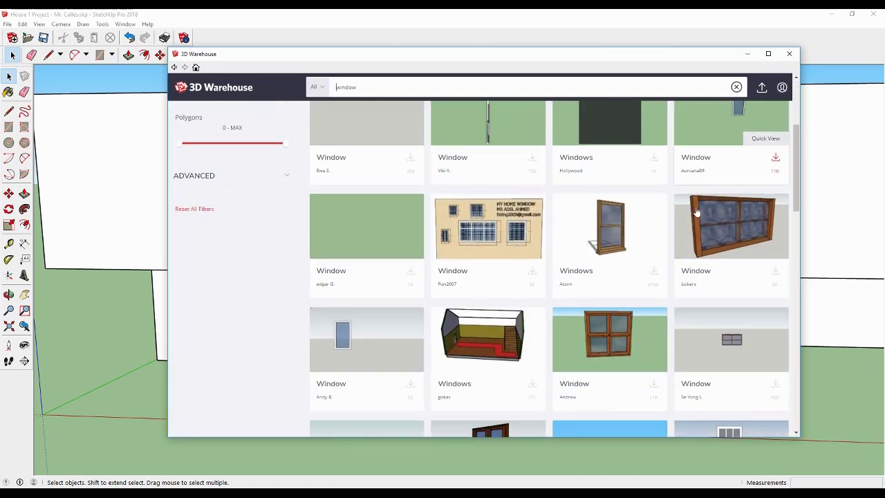
{"action": "scroll", "coordinate": [697, 212], "scroll_direction": "down", "scroll_amount": 1}
{"action": "scroll", "coordinate": [696, 213], "scroll_direction": "down", "scroll_amount": 1}
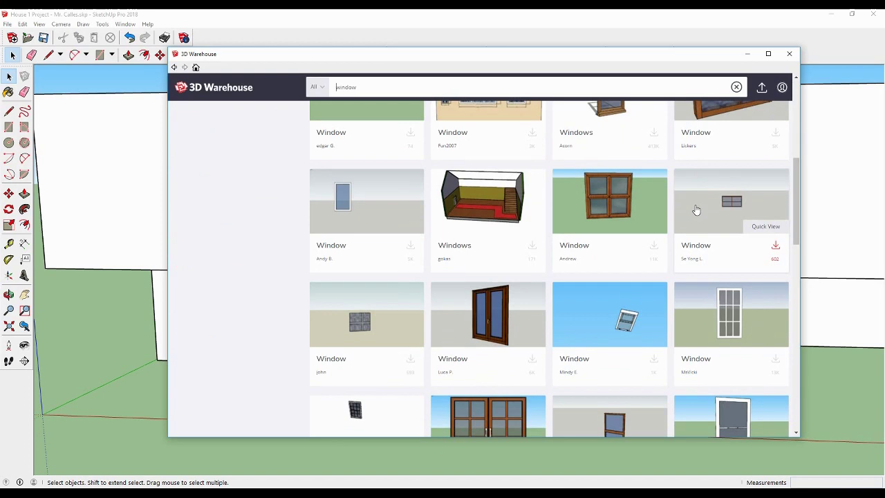
{"action": "scroll", "coordinate": [697, 211], "scroll_direction": "down", "scroll_amount": 1}
{"action": "scroll", "coordinate": [696, 210], "scroll_direction": "down", "scroll_amount": 1}
{"action": "scroll", "coordinate": [696, 209], "scroll_direction": "down", "scroll_amount": 1}
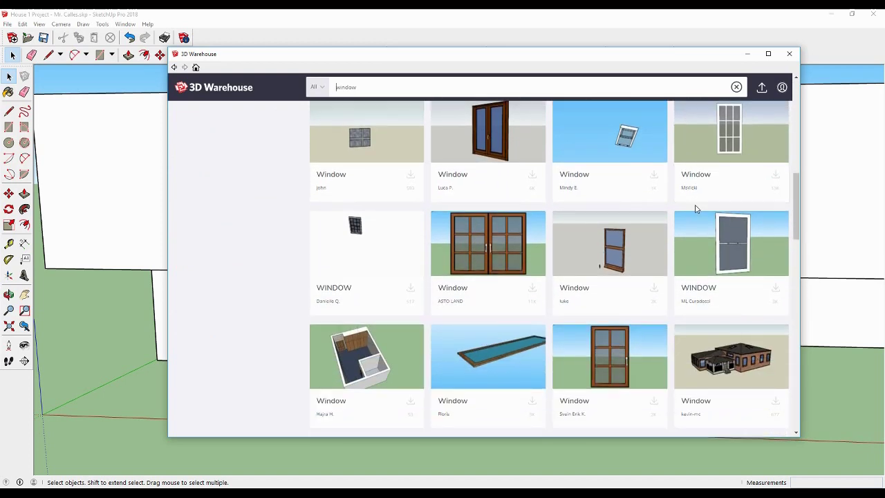
{"action": "scroll", "coordinate": [696, 208], "scroll_direction": "down", "scroll_amount": 2}
{"action": "scroll", "coordinate": [697, 210], "scroll_direction": "down", "scroll_amount": 1}
{"action": "scroll", "coordinate": [696, 210], "scroll_direction": "down", "scroll_amount": 2}
{"action": "scroll", "coordinate": [696, 211], "scroll_direction": "down", "scroll_amount": 1}
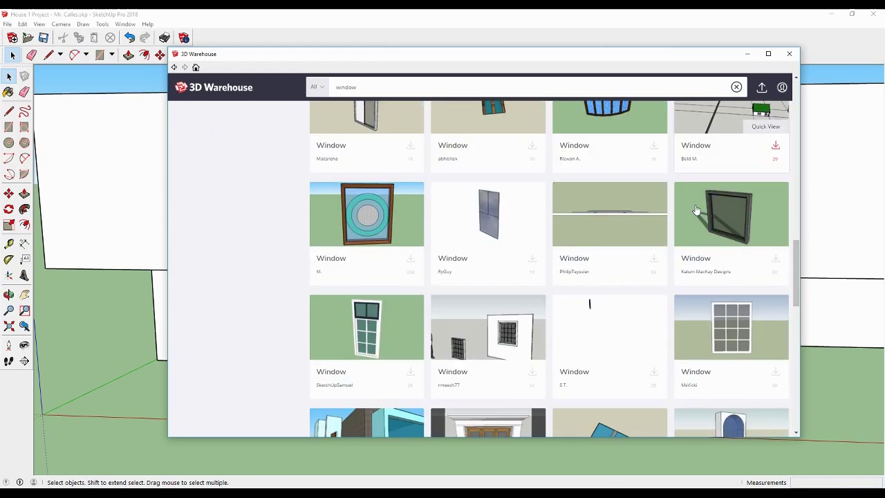
{"action": "scroll", "coordinate": [697, 210], "scroll_direction": "down", "scroll_amount": 1}
{"action": "scroll", "coordinate": [696, 210], "scroll_direction": "down", "scroll_amount": 1}
{"action": "scroll", "coordinate": [696, 210], "scroll_direction": "down", "scroll_amount": 2}
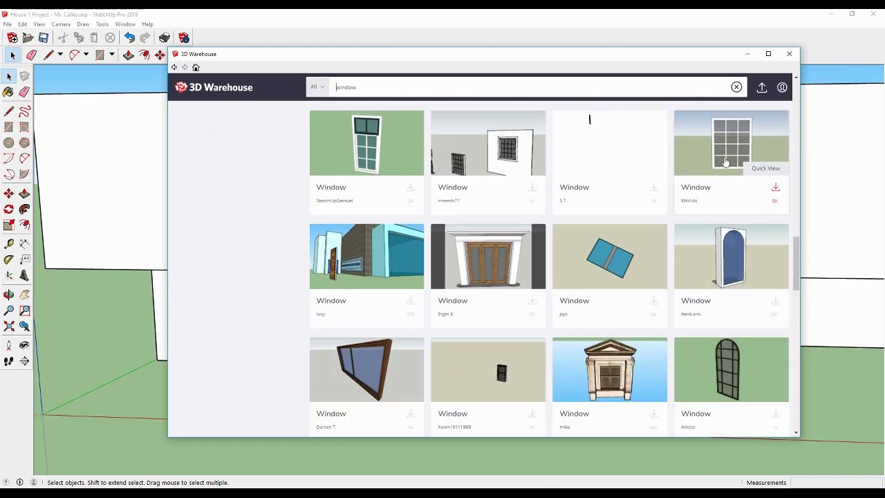
Download the 12-pane Window model (2'8" by 3'5") and load it into the model.
{"action": "left_click", "coordinate": [725, 157]}
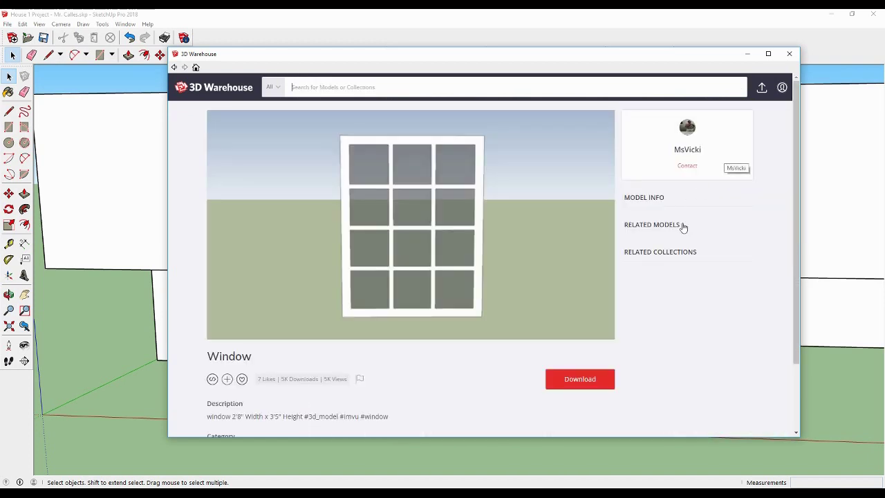
{"action": "scroll", "coordinate": [642, 377], "scroll_direction": "down", "scroll_amount": 3}
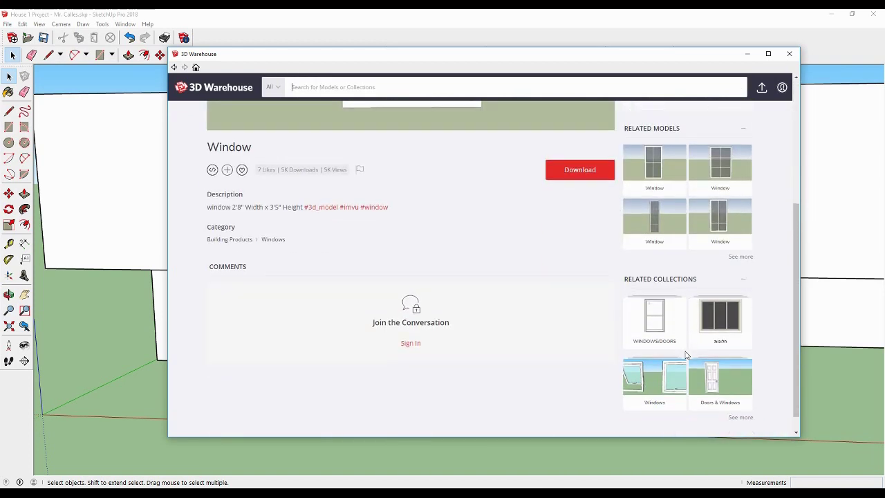
{"action": "scroll", "coordinate": [585, 337], "scroll_direction": "up", "scroll_amount": 1}
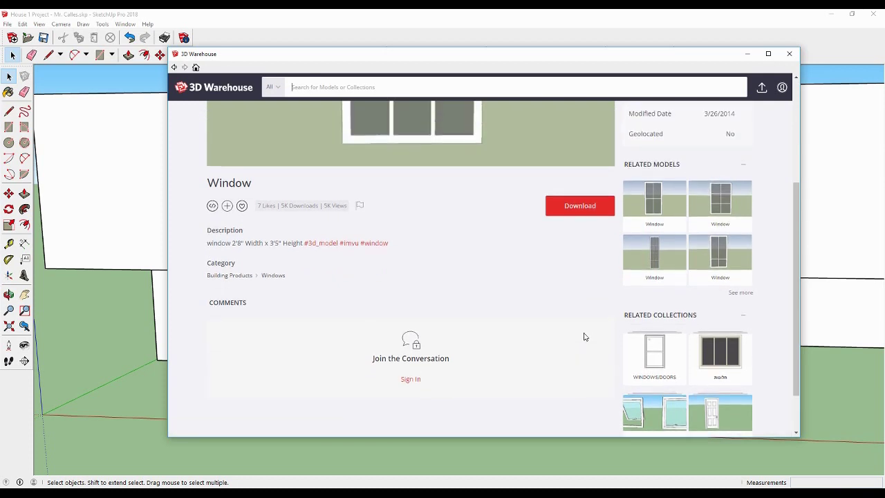
{"action": "scroll", "coordinate": [585, 335], "scroll_direction": "up", "scroll_amount": 1}
{"action": "left_click", "coordinate": [584, 291]}
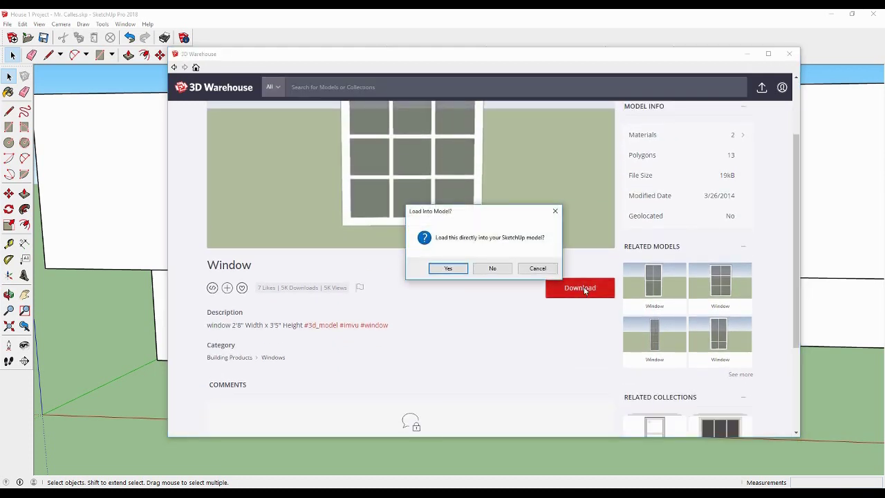
{"action": "left_click", "coordinate": [446, 269]}
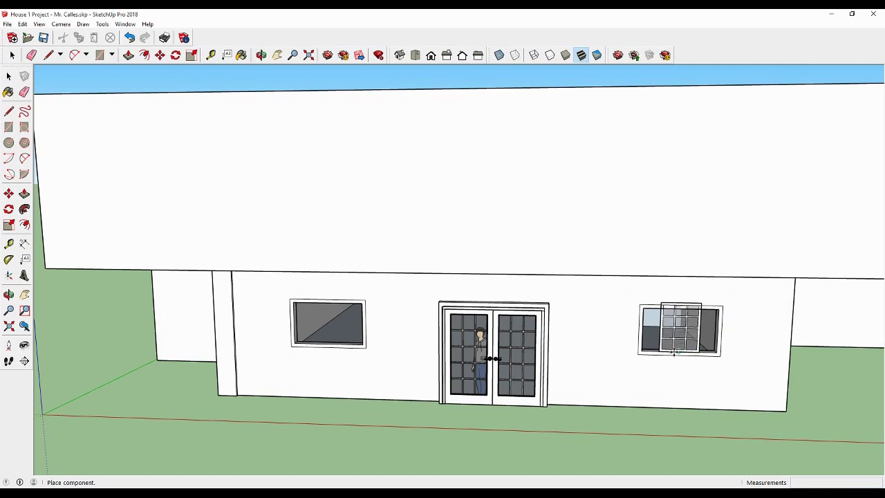
Place the 12-pane window in the right-hand wall opening and inspect it at an angle.
{"action": "left_click", "coordinate": [673, 354]}
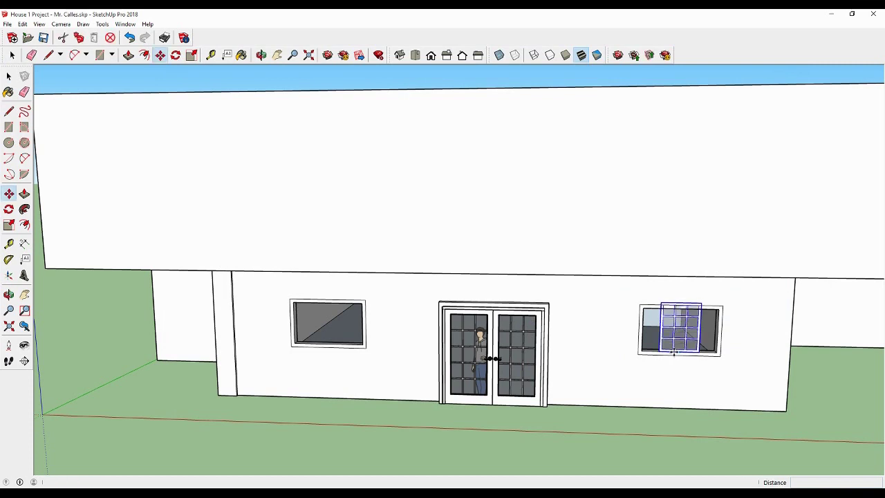
{"action": "left_click", "coordinate": [24, 295]}
{"action": "left_click_drag", "start_coordinate": [667, 321], "coordinate": [564, 326]}
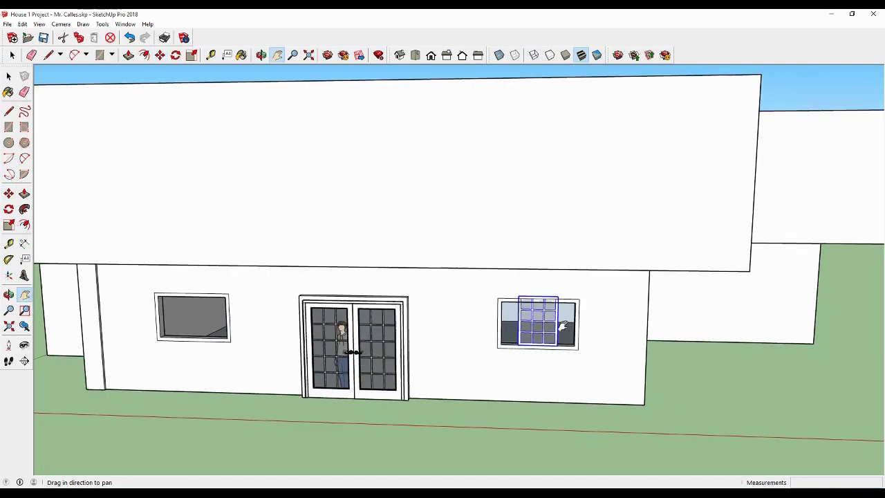
{"action": "scroll", "coordinate": [563, 327], "scroll_direction": "up", "scroll_amount": 5}
{"action": "scroll", "coordinate": [514, 326], "scroll_direction": "up", "scroll_amount": 2}
{"action": "scroll", "coordinate": [518, 326], "scroll_direction": "up", "scroll_amount": 2}
{"action": "key", "text": "o"}
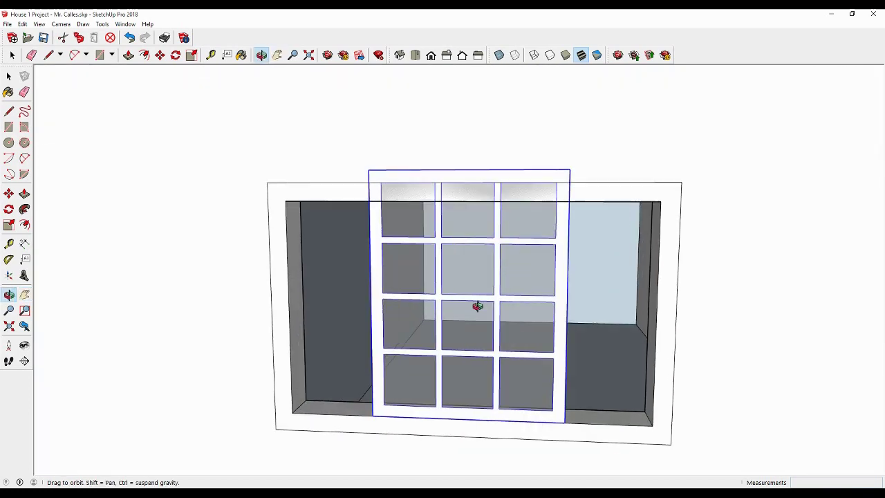
{"action": "mouse_move", "coordinate": [478, 306]}
{"action": "left_mouse_down"}
{"action": "mouse_move", "coordinate": [435, 251]}
{"action": "mouse_move", "coordinate": [320, 237]}
{"action": "mouse_move", "coordinate": [286, 247]}
{"action": "mouse_move", "coordinate": [438, 288]}
{"action": "mouse_move", "coordinate": [343, 291]}
{"action": "mouse_move", "coordinate": [468, 293]}
{"action": "mouse_move", "coordinate": [604, 323]}
{"action": "left_mouse_up"}
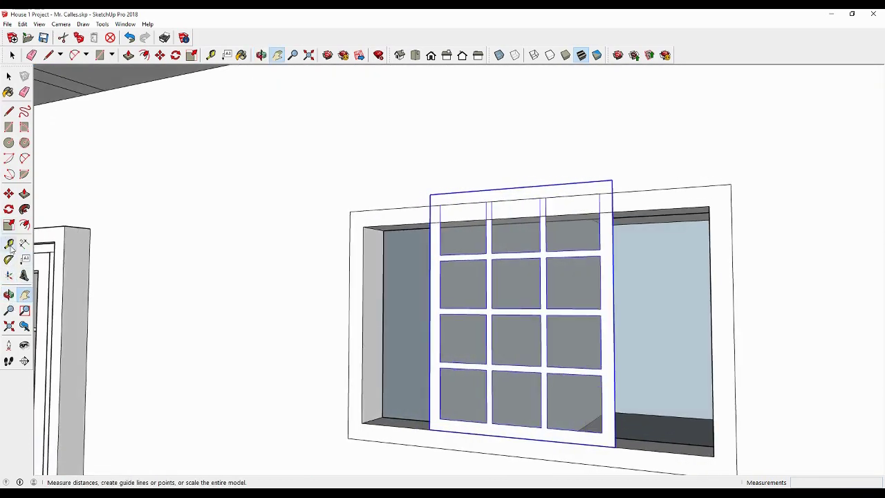
Scale the window to about 0.88 height and stretch both sides to the opening's edges.
{"action": "left_click", "coordinate": [10, 227]}
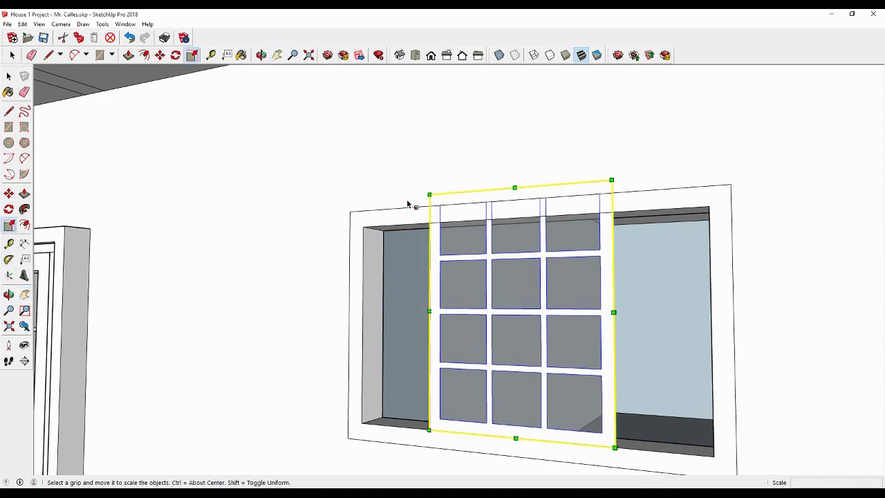
{"action": "left_click_drag", "start_coordinate": [514, 187], "coordinate": [507, 220]}
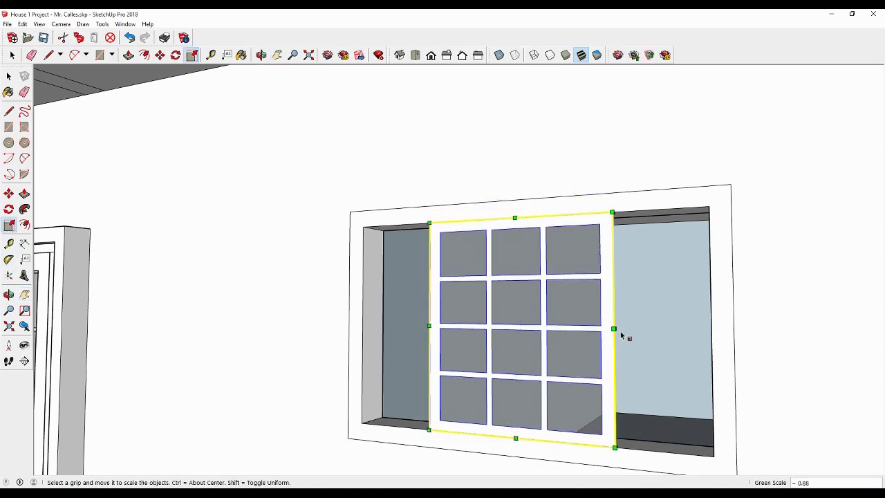
{"action": "left_click_drag", "start_coordinate": [613, 328], "coordinate": [712, 330]}
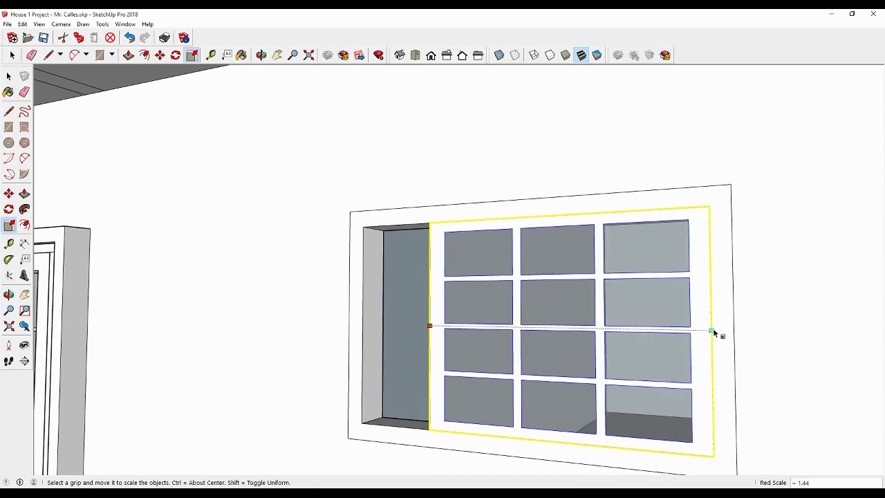
{"action": "left_click", "coordinate": [713, 332]}
{"action": "left_click_drag", "start_coordinate": [430, 325], "coordinate": [362, 326]}
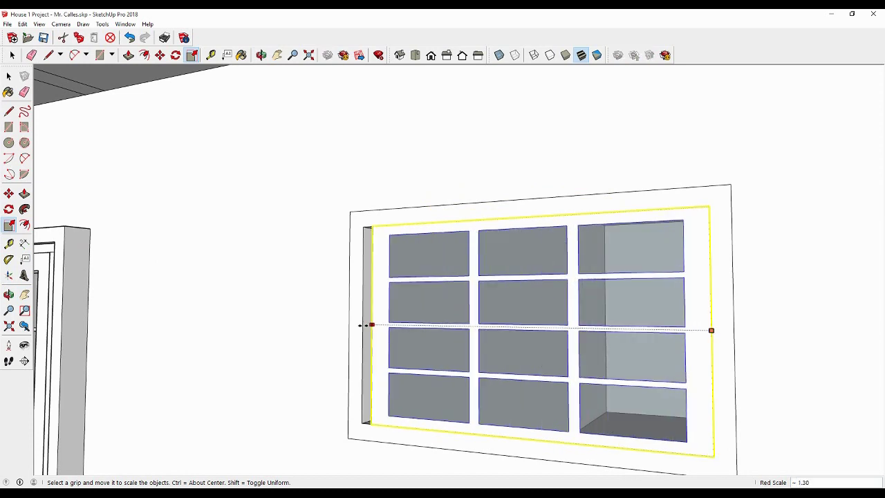
Deselect the window and pan out to show more of the wall.
{"action": "scroll", "coordinate": [363, 330], "scroll_direction": "down", "scroll_amount": 2}
{"action": "scroll", "coordinate": [363, 330], "scroll_direction": "down", "scroll_amount": 2}
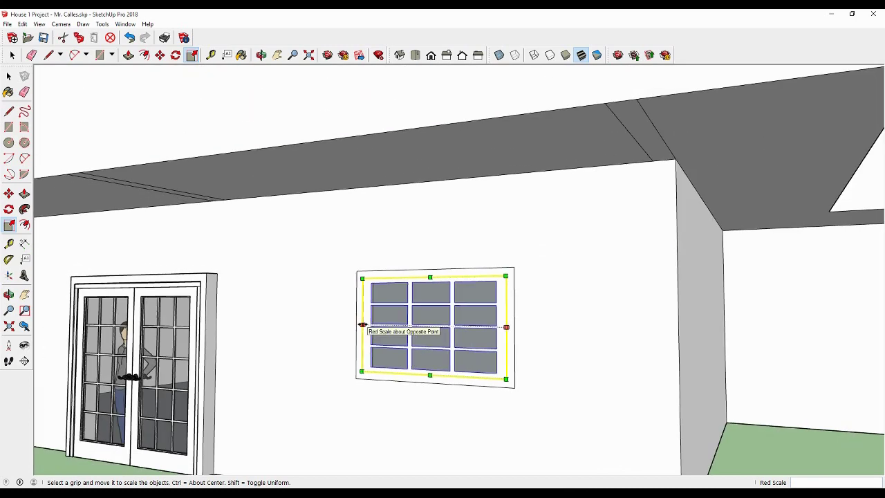
{"action": "scroll", "coordinate": [363, 330], "scroll_direction": "down", "scroll_amount": 2}
{"action": "left_click", "coordinate": [8, 76]}
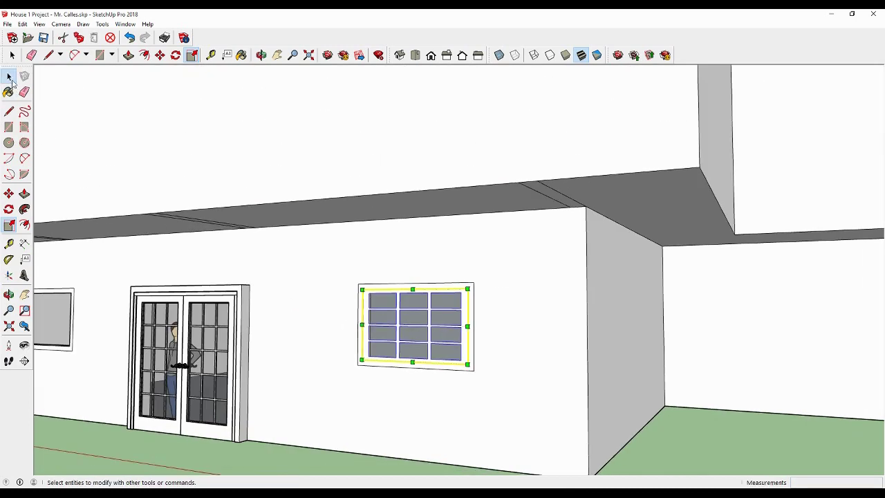
{"action": "left_click", "coordinate": [177, 454]}
{"action": "left_click", "coordinate": [24, 296]}
{"action": "left_click_drag", "start_coordinate": [207, 328], "coordinate": [301, 349]}
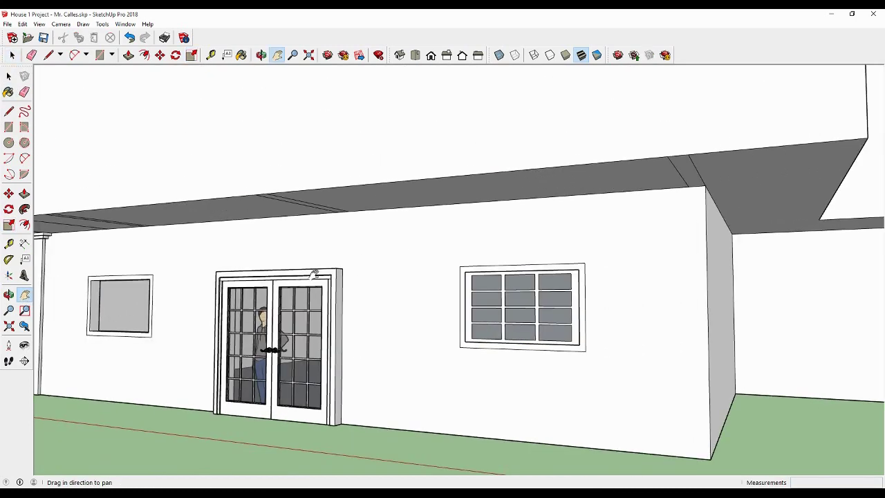
{"action": "scroll", "coordinate": [302, 349], "scroll_direction": "down", "scroll_amount": 2}
{"action": "scroll", "coordinate": [302, 349], "scroll_direction": "down", "scroll_amount": 3}
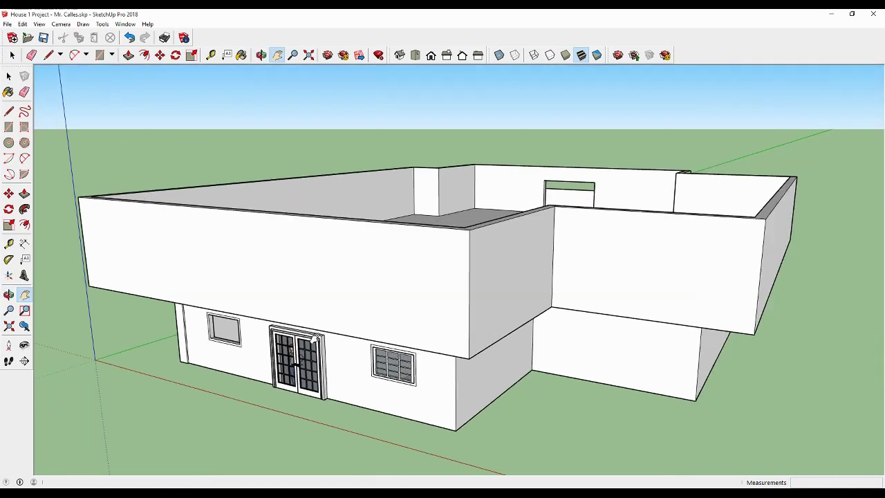
{"action": "scroll", "coordinate": [318, 326], "scroll_direction": "up", "scroll_amount": 3}
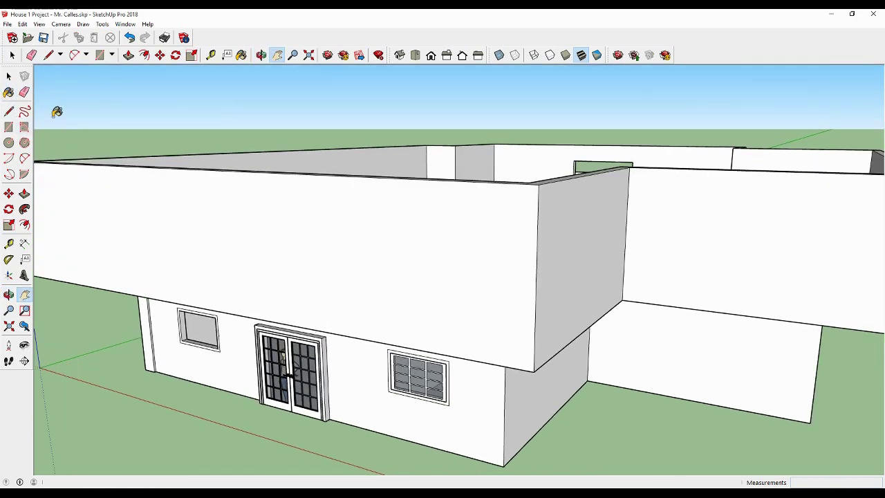
Load the peach Color C01 from the Colors materials library into Paint Bucket.
{"action": "key", "text": "b"}
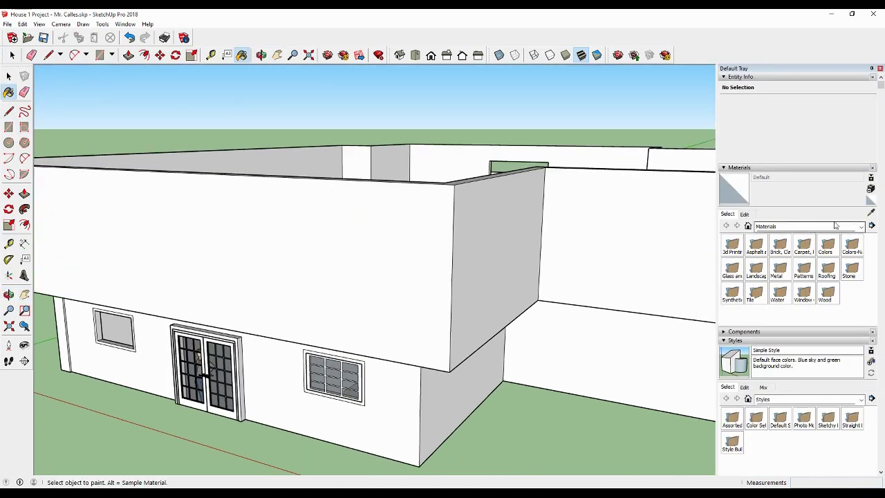
{"action": "left_click", "coordinate": [862, 228]}
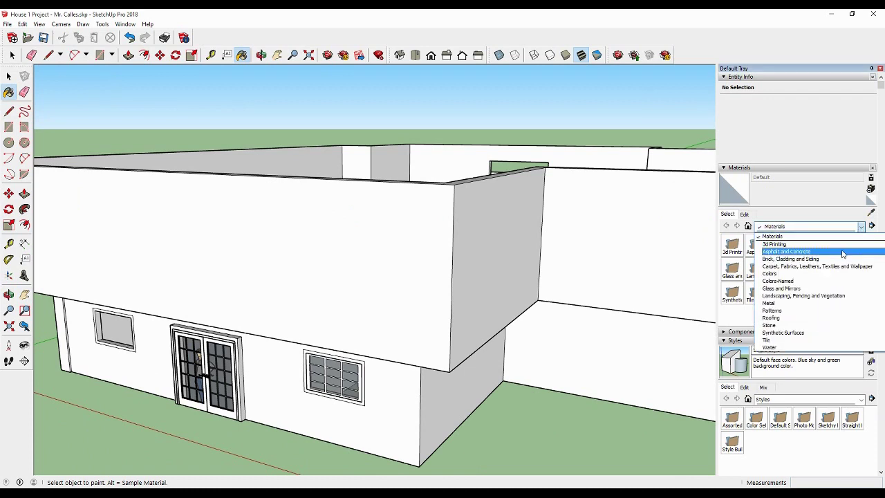
{"action": "left_click", "coordinate": [787, 274]}
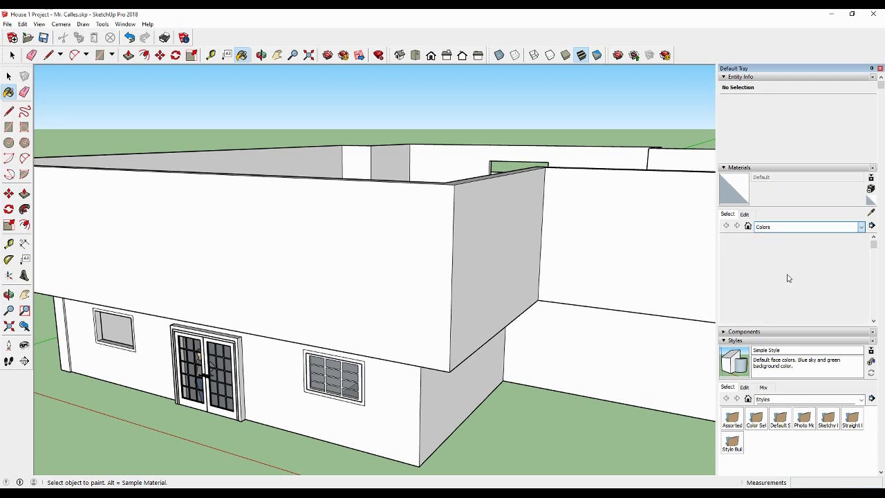
{"action": "scroll", "coordinate": [874, 248], "scroll_direction": "down", "scroll_amount": 1}
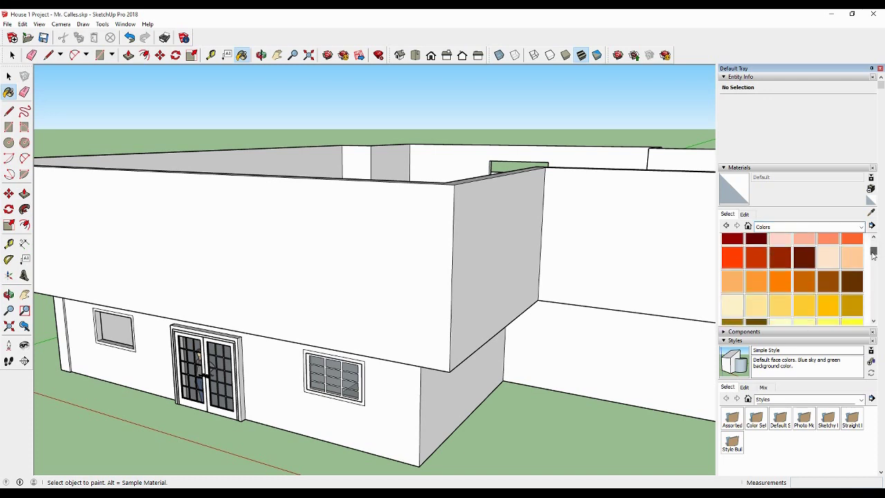
{"action": "scroll", "coordinate": [828, 254], "scroll_direction": "down", "scroll_amount": 1}
{"action": "scroll", "coordinate": [806, 286], "scroll_direction": "down", "scroll_amount": 2}
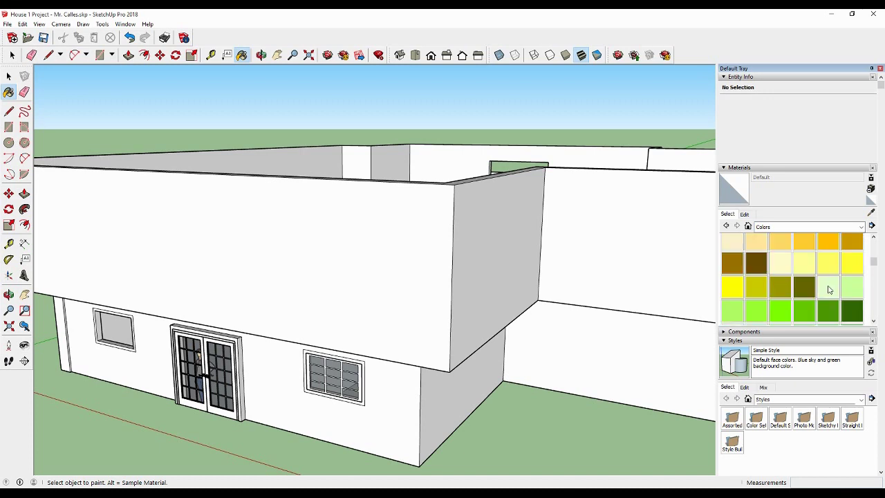
{"action": "scroll", "coordinate": [854, 285], "scroll_direction": "down", "scroll_amount": 2}
{"action": "mouse_move", "coordinate": [875, 276]}
{"action": "left_mouse_down"}
{"action": "mouse_move", "coordinate": [875, 317]}
{"action": "mouse_move", "coordinate": [873, 254]}
{"action": "left_mouse_up"}
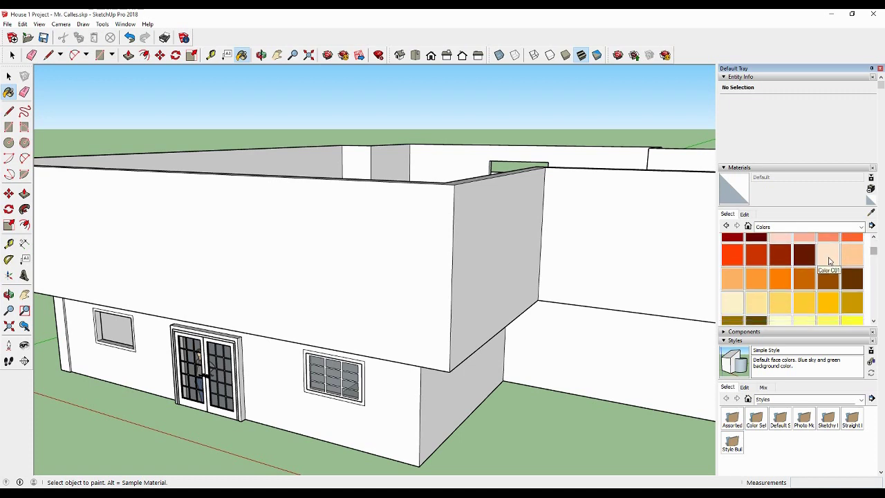
Paint every upstairs inner wall face peach, working around the storey.
{"action": "mouse_move", "coordinate": [603, 251]}
{"action": "middle_mouse_down"}
{"action": "mouse_move", "coordinate": [579, 257]}
{"action": "mouse_move", "coordinate": [464, 325]}
{"action": "mouse_move", "coordinate": [418, 196]}
{"action": "middle_mouse_up"}
{"action": "left_click", "coordinate": [406, 143]}
{"action": "left_click", "coordinate": [527, 123]}
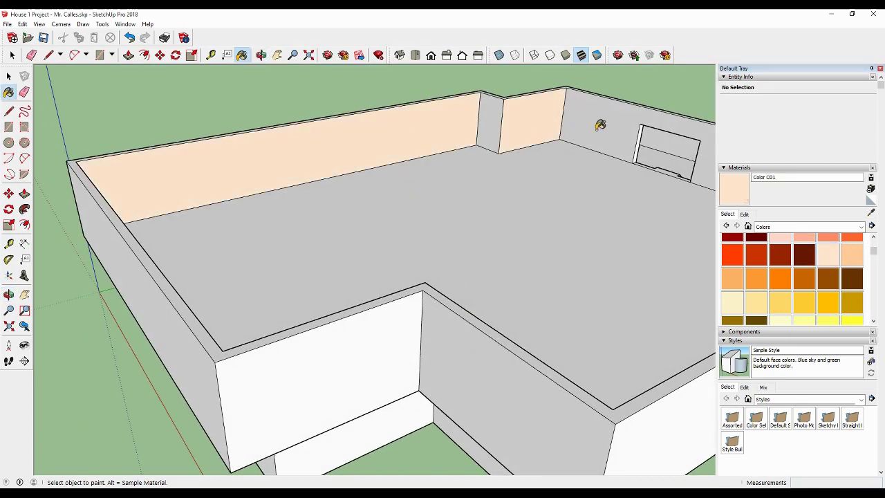
{"action": "left_click", "coordinate": [597, 125]}
{"action": "left_click", "coordinate": [493, 128]}
{"action": "mouse_move", "coordinate": [507, 136]}
{"action": "middle_mouse_down"}
{"action": "mouse_move", "coordinate": [438, 236]}
{"action": "mouse_move", "coordinate": [170, 229]}
{"action": "mouse_move", "coordinate": [205, 150]}
{"action": "middle_mouse_up"}
{"action": "left_click", "coordinate": [205, 149]}
{"action": "left_click", "coordinate": [104, 215]}
{"action": "mouse_move", "coordinate": [218, 244]}
{"action": "middle_mouse_down"}
{"action": "mouse_move", "coordinate": [246, 243]}
{"action": "mouse_move", "coordinate": [265, 287]}
{"action": "mouse_move", "coordinate": [60, 282]}
{"action": "mouse_move", "coordinate": [188, 192]}
{"action": "middle_mouse_up"}
{"action": "left_click", "coordinate": [188, 192]}
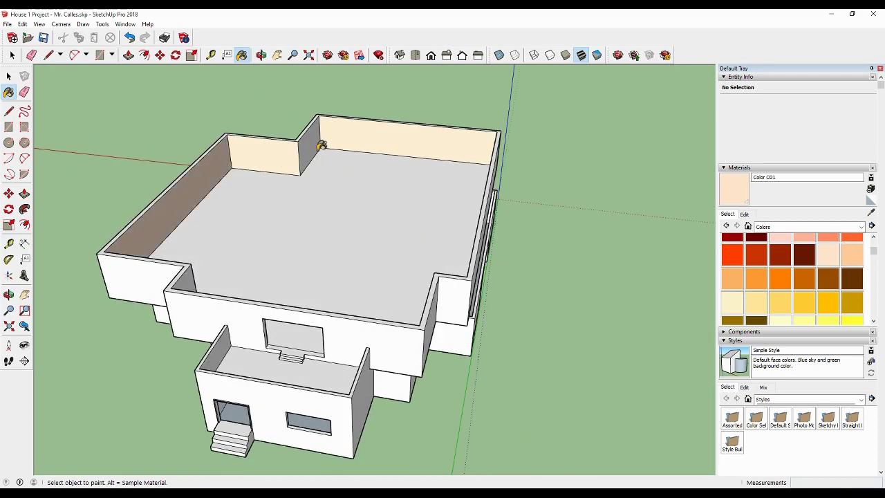
{"action": "mouse_move", "coordinate": [332, 173]}
{"action": "middle_mouse_down"}
{"action": "mouse_move", "coordinate": [174, 258]}
{"action": "mouse_move", "coordinate": [206, 181]}
{"action": "mouse_move", "coordinate": [245, 238]}
{"action": "mouse_move", "coordinate": [70, 228]}
{"action": "mouse_move", "coordinate": [381, 114]}
{"action": "middle_mouse_up"}
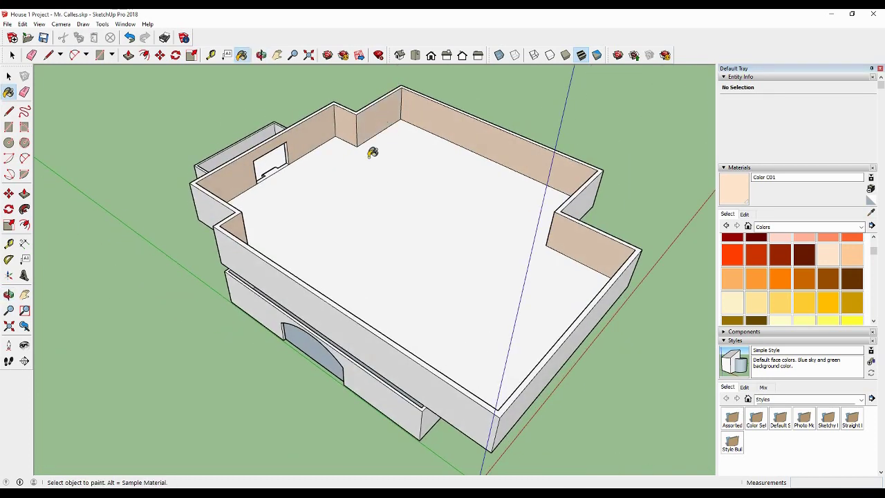
{"action": "scroll", "coordinate": [334, 226], "scroll_direction": "up", "scroll_amount": 3}
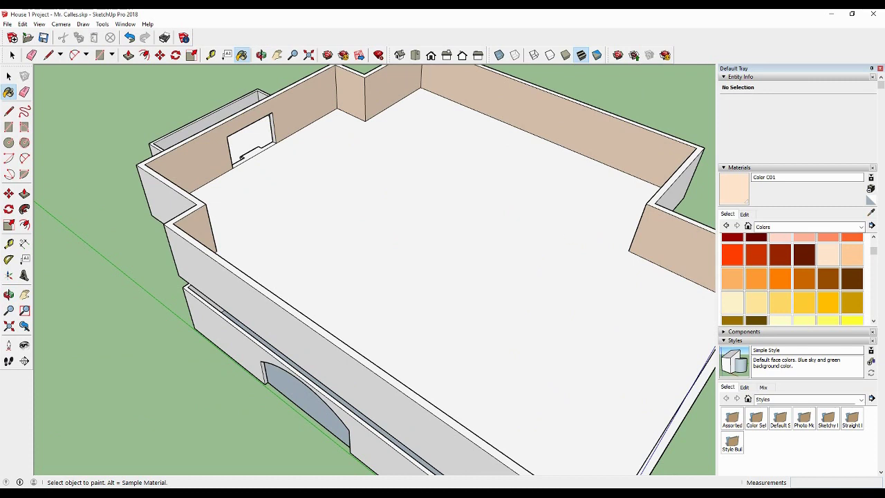
Try Field Square and Field Rectangle tiles on the upstairs floor, settling on Tile Hexagon White.
{"action": "left_click", "coordinate": [863, 227]}
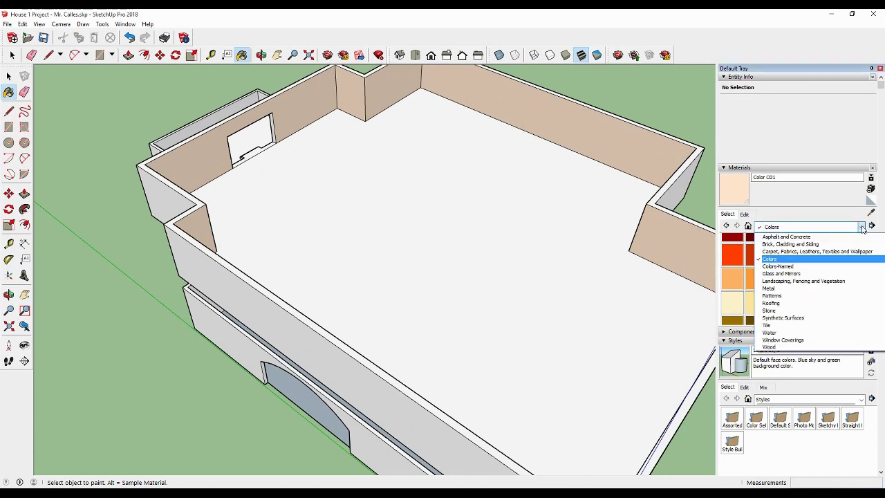
{"action": "left_click", "coordinate": [789, 327]}
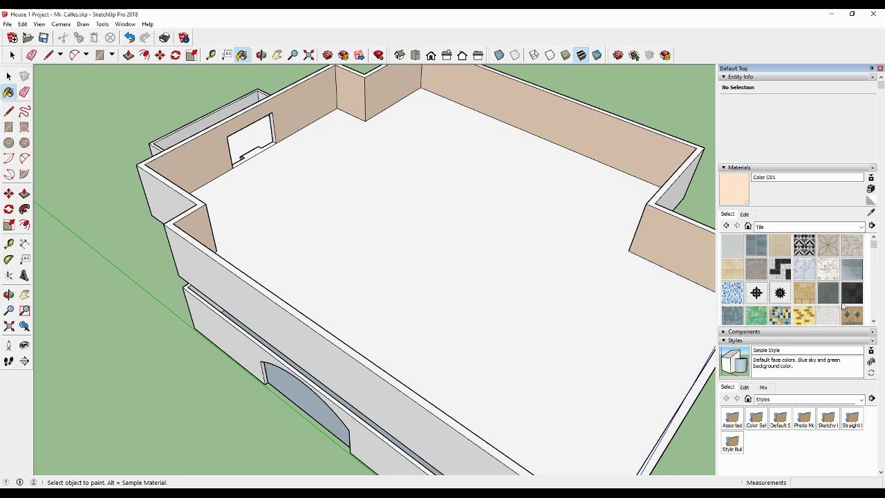
{"action": "left_click", "coordinate": [736, 271]}
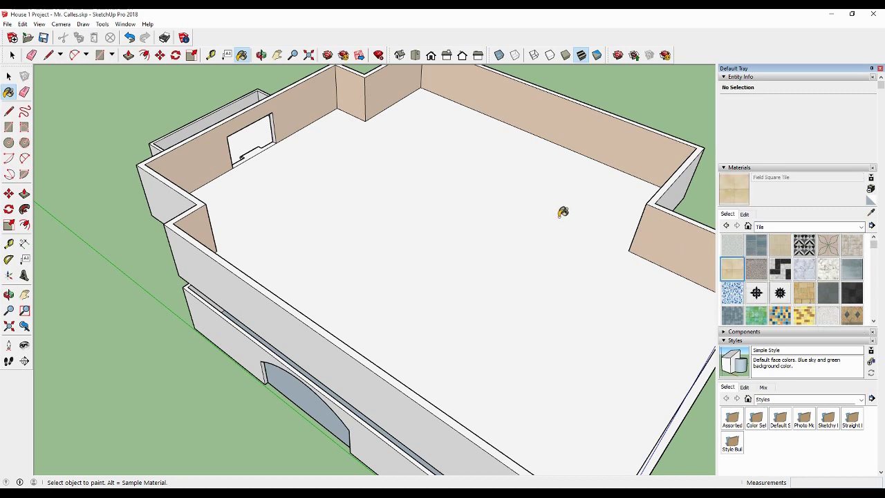
{"action": "left_click", "coordinate": [563, 212]}
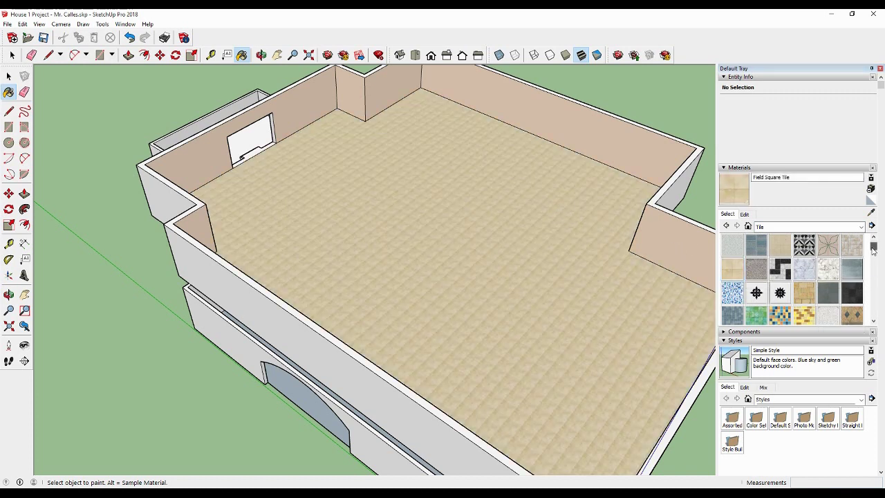
{"action": "left_click", "coordinate": [852, 250]}
{"action": "left_click", "coordinate": [579, 230]}
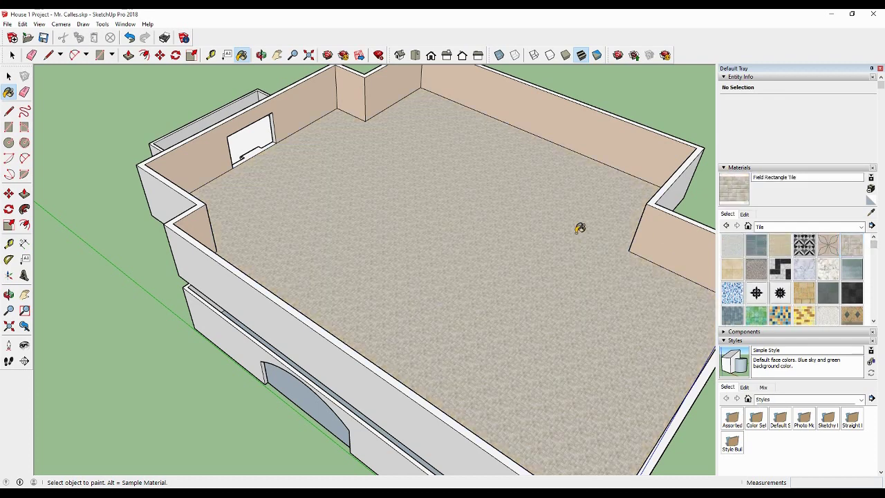
{"action": "scroll", "coordinate": [830, 276], "scroll_direction": "down", "scroll_amount": 5}
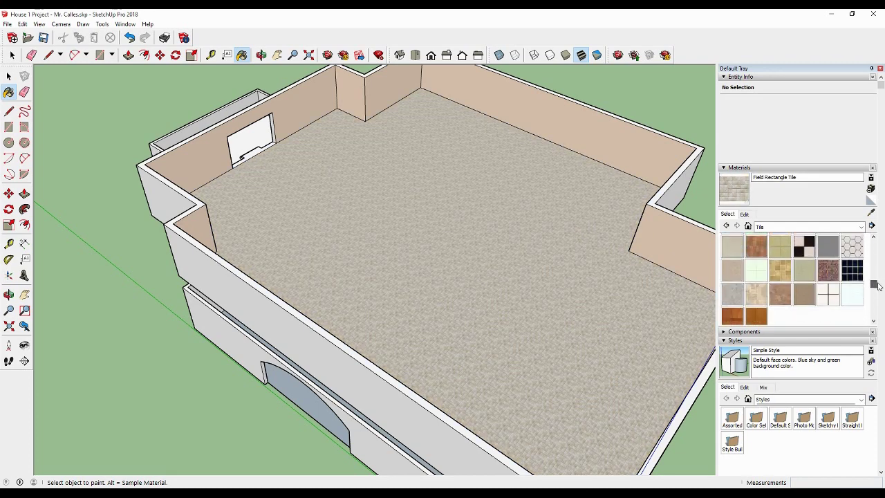
{"action": "left_click", "coordinate": [851, 239]}
{"action": "left_click", "coordinate": [587, 245]}
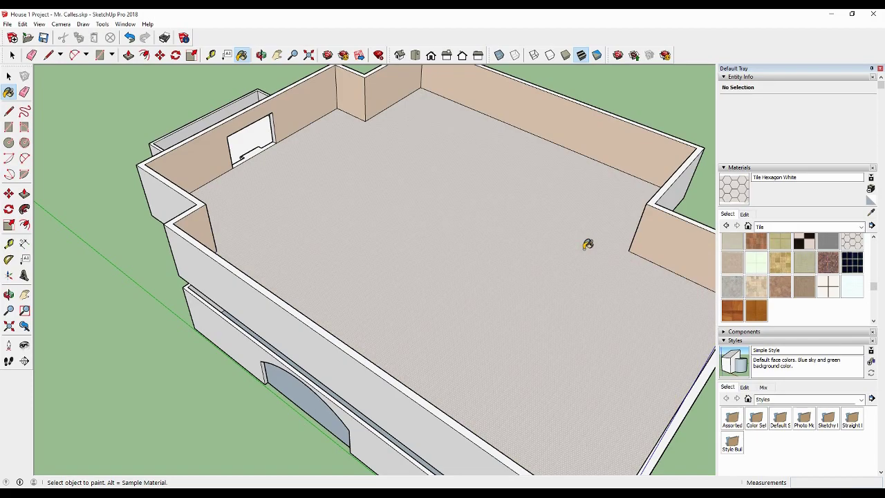
Zoom and orbit around the house to bring the front wall into view.
{"action": "scroll", "coordinate": [587, 244], "scroll_direction": "up", "scroll_amount": 3}
{"action": "scroll", "coordinate": [565, 257], "scroll_direction": "up", "scroll_amount": 3}
{"action": "scroll", "coordinate": [547, 257], "scroll_direction": "up", "scroll_amount": 3}
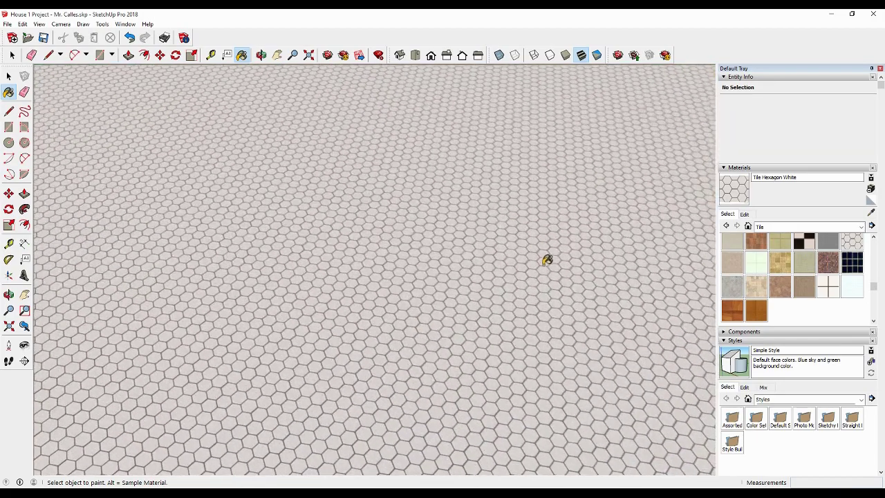
{"action": "scroll", "coordinate": [547, 259], "scroll_direction": "down", "scroll_amount": 3}
{"action": "scroll", "coordinate": [547, 260], "scroll_direction": "down", "scroll_amount": 3}
{"action": "scroll", "coordinate": [547, 260], "scroll_direction": "down", "scroll_amount": 2}
{"action": "scroll", "coordinate": [701, 287], "scroll_direction": "down", "scroll_amount": 3}
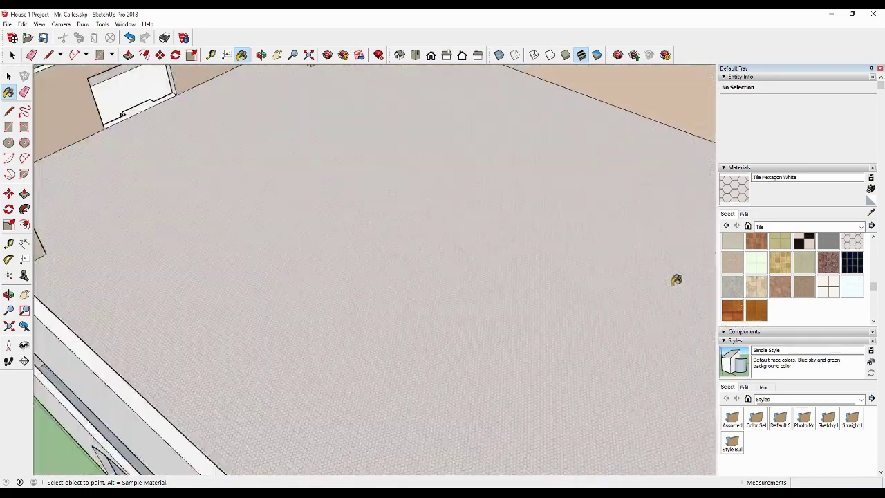
{"action": "scroll", "coordinate": [671, 273], "scroll_direction": "down", "scroll_amount": 2}
{"action": "scroll", "coordinate": [671, 272], "scroll_direction": "down", "scroll_amount": 2}
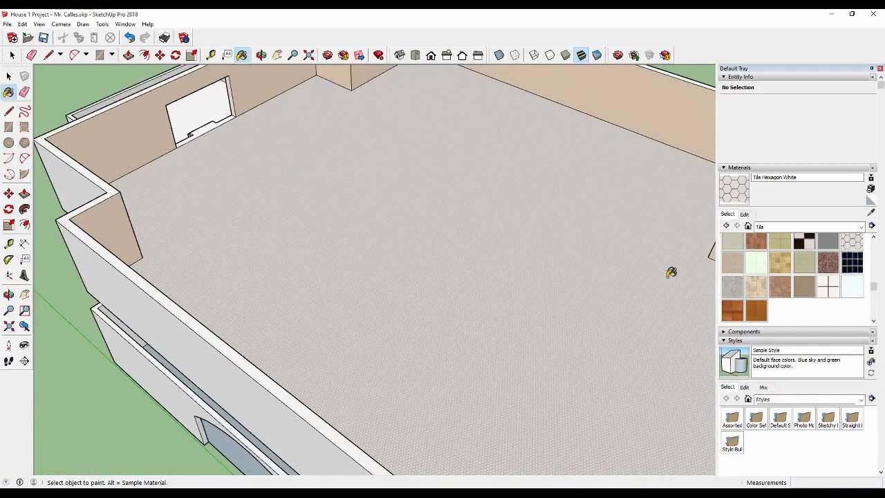
{"action": "left_click", "coordinate": [24, 295]}
{"action": "left_click_drag", "start_coordinate": [178, 198], "coordinate": [222, 231]}
{"action": "mouse_move", "coordinate": [222, 231]}
{"action": "middle_mouse_down"}
{"action": "mouse_move", "coordinate": [422, 238]}
{"action": "mouse_move", "coordinate": [539, 176]}
{"action": "mouse_move", "coordinate": [537, 142]}
{"action": "mouse_move", "coordinate": [516, 174]}
{"action": "mouse_move", "coordinate": [395, 168]}
{"action": "middle_mouse_up"}
{"action": "left_click_drag", "start_coordinate": [395, 168], "coordinate": [837, 209]}
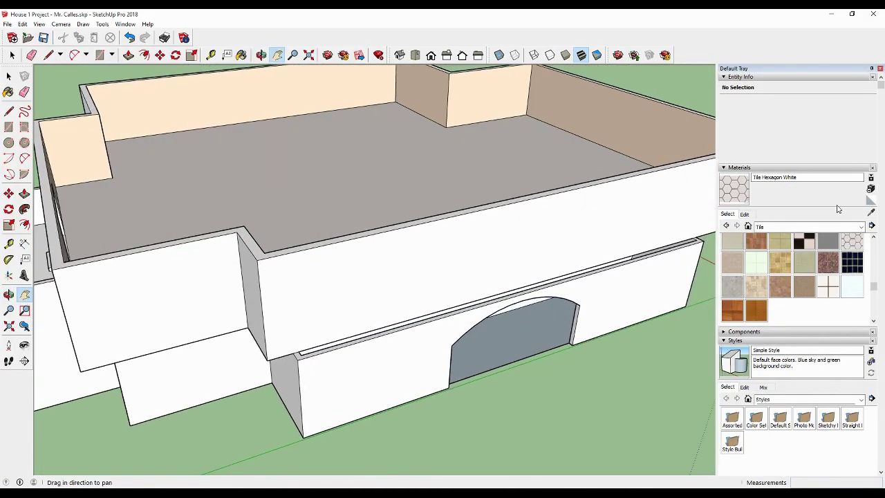
Try the Stone materials Granite Brown, Sandstone and Stone Brushed Khaki on the upper front wall.
{"action": "left_click", "coordinate": [862, 228]}
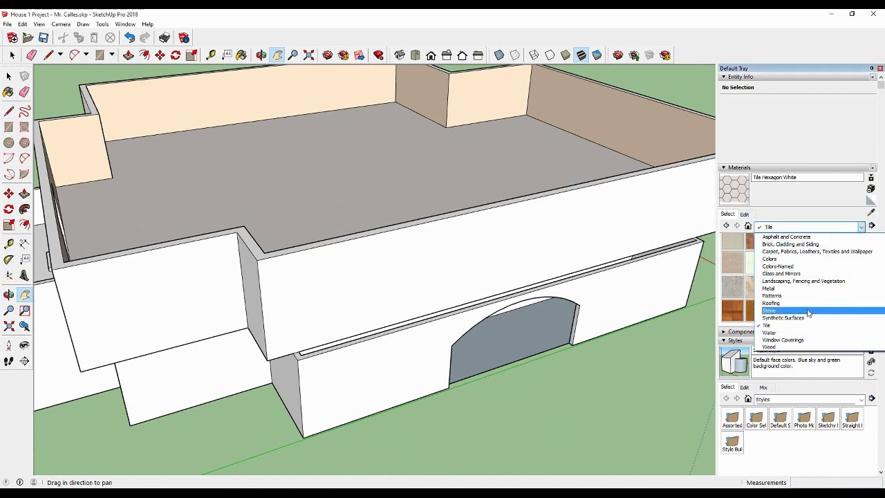
{"action": "left_click", "coordinate": [807, 308]}
{"action": "left_click", "coordinate": [758, 247]}
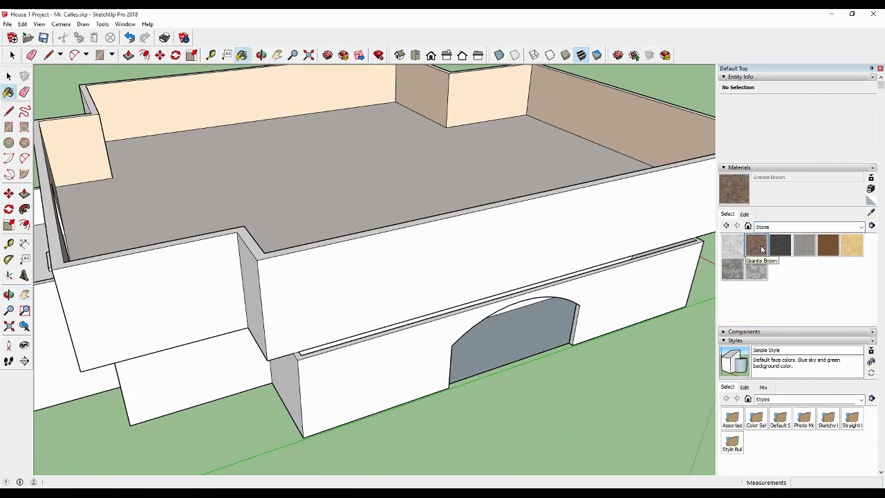
{"action": "left_click", "coordinate": [567, 209]}
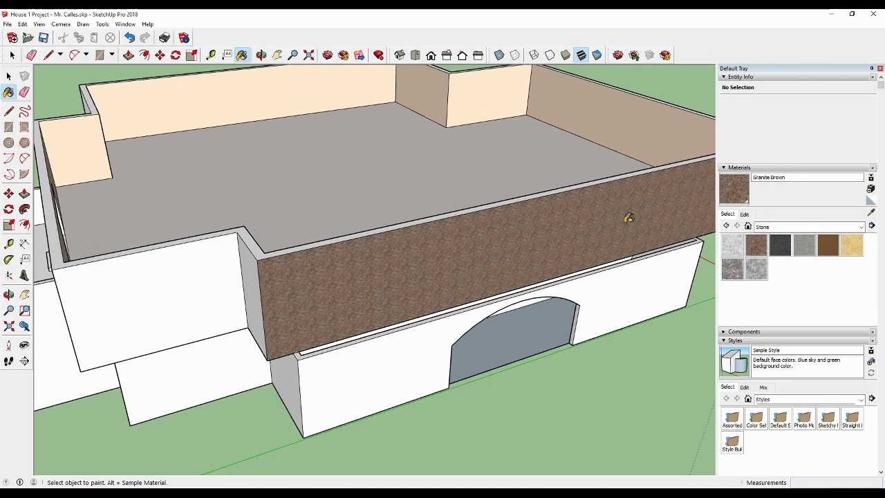
{"action": "scroll", "coordinate": [588, 237], "scroll_direction": "up", "scroll_amount": 3}
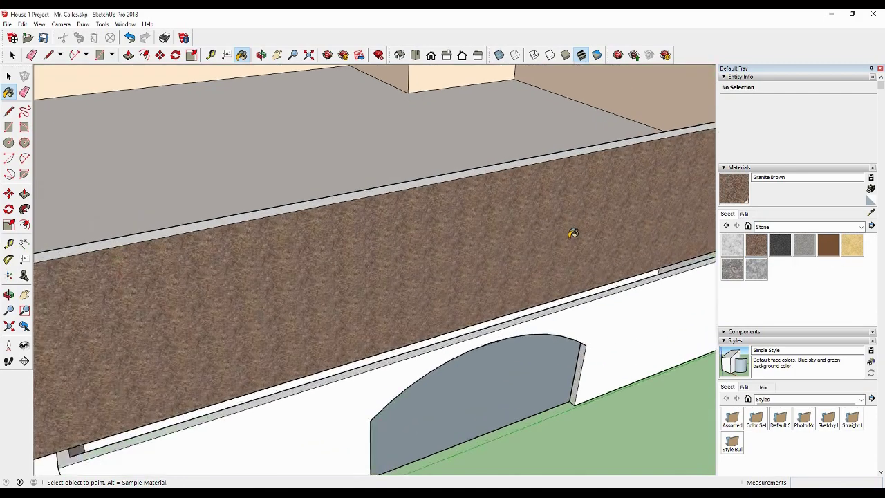
{"action": "scroll", "coordinate": [573, 233], "scroll_direction": "up", "scroll_amount": 3}
{"action": "scroll", "coordinate": [573, 233], "scroll_direction": "up", "scroll_amount": 3}
{"action": "scroll", "coordinate": [706, 259], "scroll_direction": "down", "scroll_amount": 2}
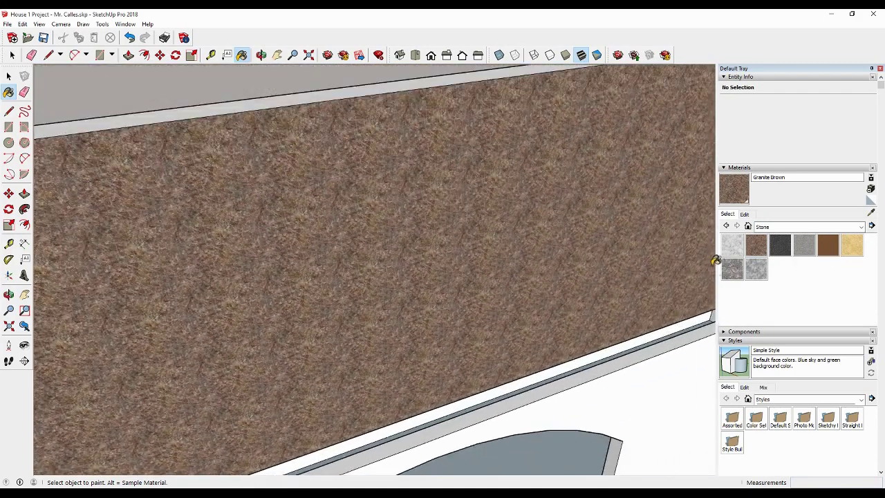
{"action": "left_click", "coordinate": [824, 250]}
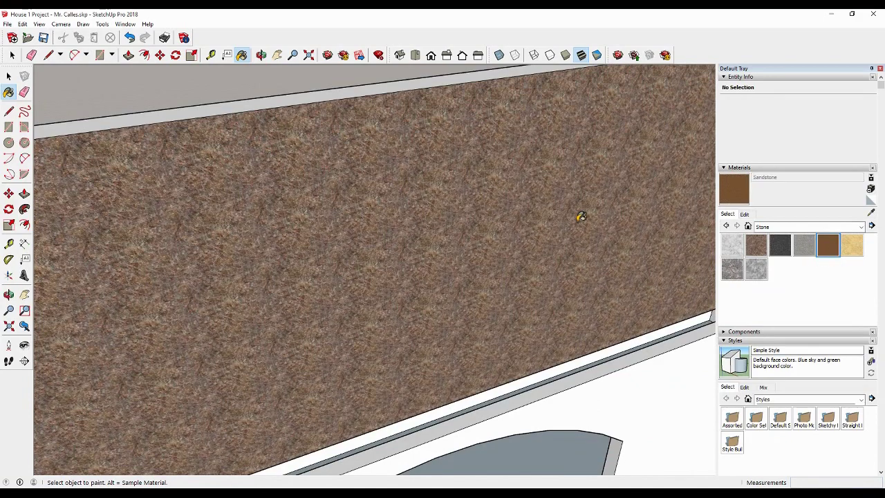
{"action": "left_click", "coordinate": [581, 217]}
{"action": "left_click", "coordinate": [852, 247]}
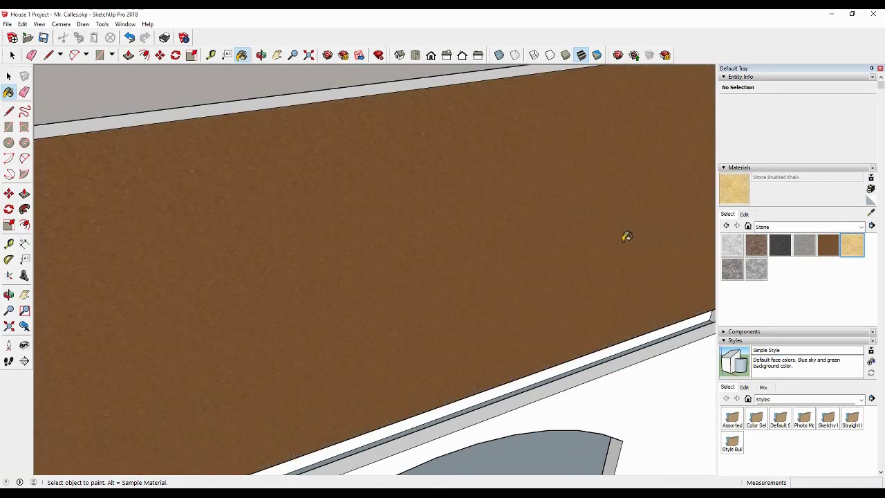
{"action": "left_click", "coordinate": [626, 236]}
Repaint the upper front wall with Brick Antique 01 from Brick, Cladding and Siding.
{"action": "left_click", "coordinate": [780, 229]}
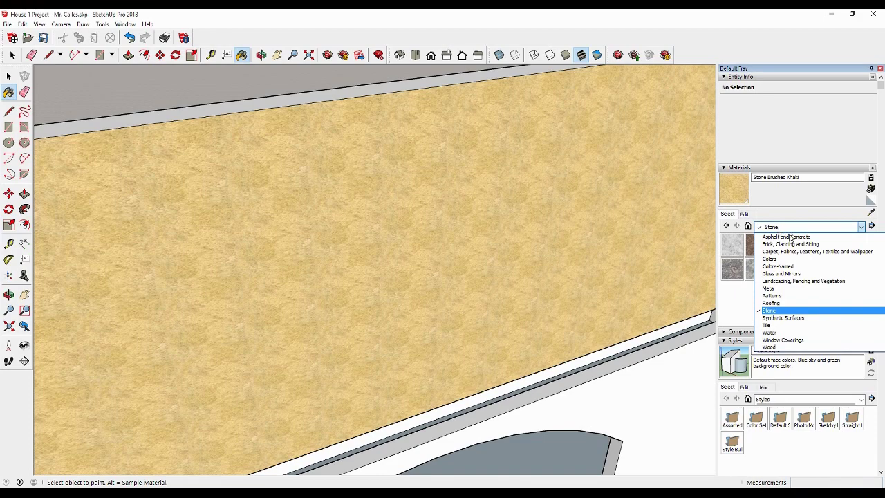
{"action": "left_click", "coordinate": [790, 244]}
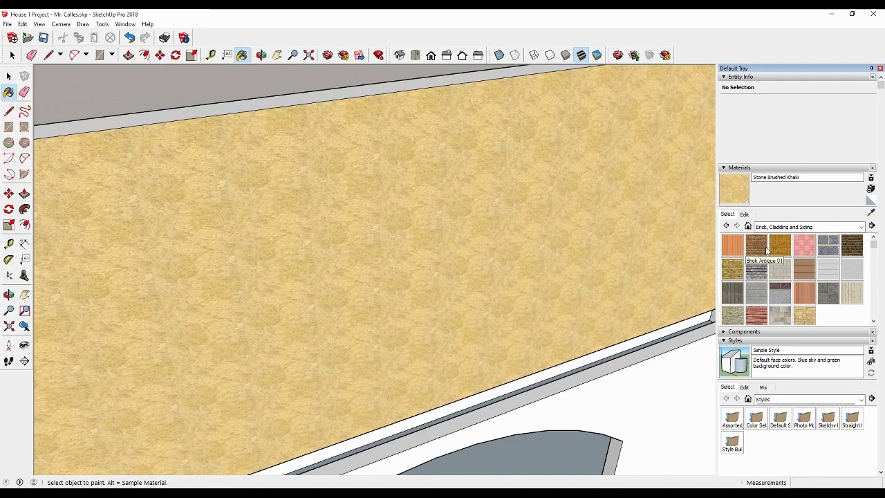
{"action": "left_click", "coordinate": [765, 249]}
{"action": "left_click", "coordinate": [571, 201]}
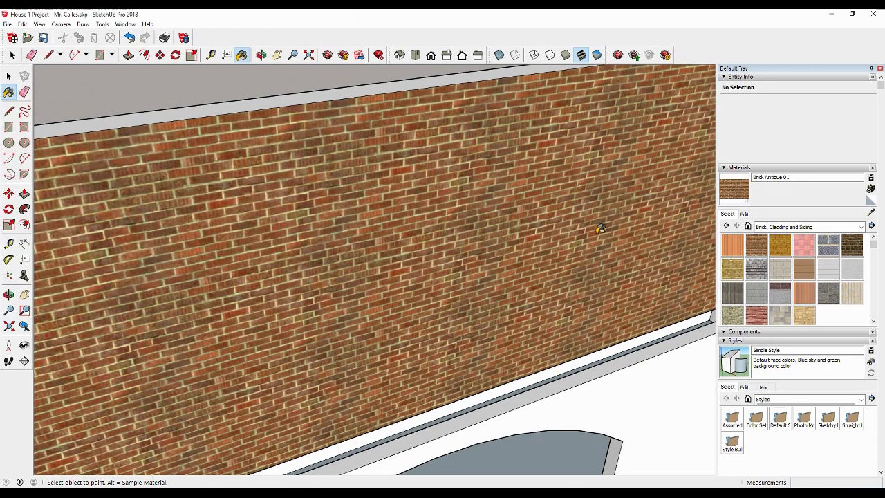
Paint the left, corner, arched and remaining white wall faces with Brick Antique 01.
{"action": "scroll", "coordinate": [601, 229], "scroll_direction": "down", "scroll_amount": 3}
{"action": "scroll", "coordinate": [599, 230], "scroll_direction": "down", "scroll_amount": 2}
{"action": "scroll", "coordinate": [596, 231], "scroll_direction": "down", "scroll_amount": 2}
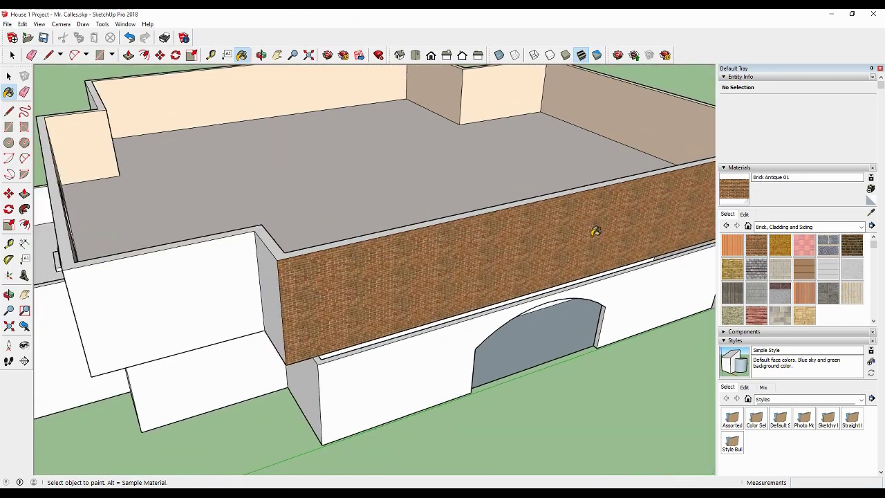
{"action": "left_click", "coordinate": [209, 286]}
{"action": "left_click", "coordinate": [268, 279]}
{"action": "left_click", "coordinate": [364, 361]}
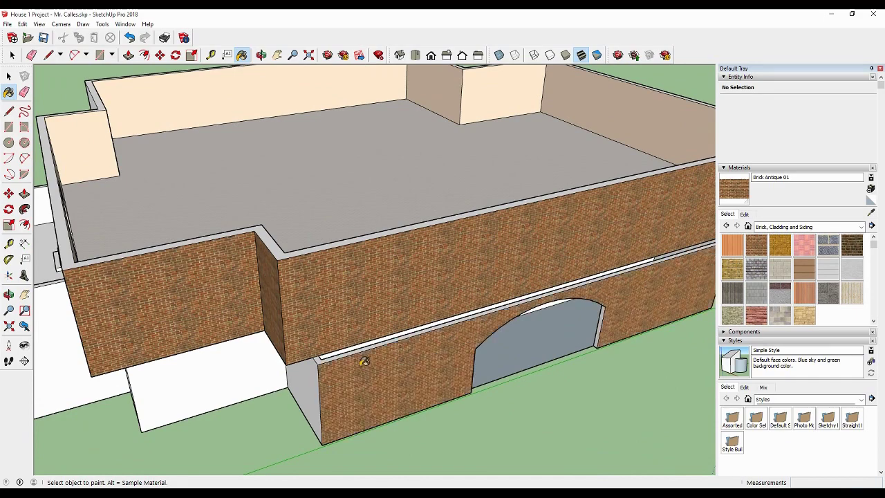
{"action": "left_click", "coordinate": [185, 363]}
{"action": "left_click", "coordinate": [319, 380]}
{"action": "mouse_move", "coordinate": [442, 300]}
{"action": "middle_mouse_down"}
{"action": "mouse_move", "coordinate": [403, 274]}
{"action": "mouse_move", "coordinate": [271, 229]}
{"action": "mouse_move", "coordinate": [483, 243]}
{"action": "mouse_move", "coordinate": [380, 245]}
{"action": "mouse_move", "coordinate": [417, 298]}
{"action": "middle_mouse_up"}
{"action": "left_click", "coordinate": [415, 304]}
{"action": "left_click", "coordinate": [546, 209]}
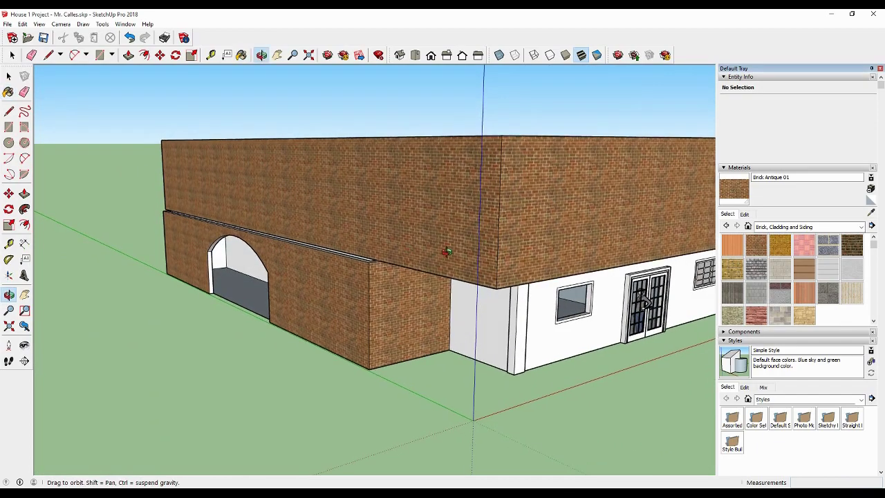
{"action": "mouse_move", "coordinate": [356, 223]}
{"action": "middle_mouse_down"}
{"action": "mouse_move", "coordinate": [593, 256]}
{"action": "mouse_move", "coordinate": [653, 299]}
{"action": "mouse_move", "coordinate": [686, 286]}
{"action": "mouse_move", "coordinate": [705, 210]}
{"action": "mouse_move", "coordinate": [336, 221]}
{"action": "mouse_move", "coordinate": [440, 258]}
{"action": "mouse_move", "coordinate": [589, 287]}
{"action": "mouse_move", "coordinate": [510, 237]}
{"action": "mouse_move", "coordinate": [480, 200]}
{"action": "mouse_move", "coordinate": [526, 231]}
{"action": "mouse_move", "coordinate": [594, 251]}
{"action": "mouse_move", "coordinate": [477, 217]}
{"action": "middle_mouse_up"}
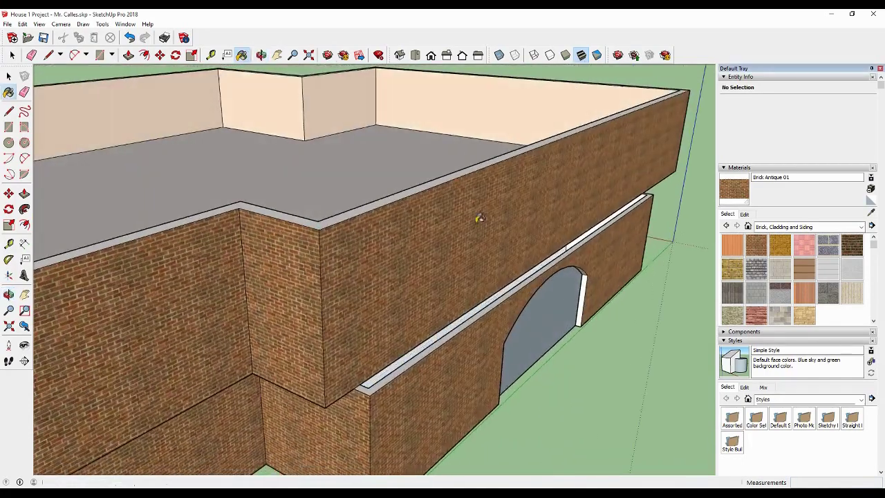
Push/Pull the lower brick wall face outward until it is flush with the upper wall.
{"action": "key", "text": "b"}
{"action": "left_click", "coordinate": [24, 194]}
{"action": "left_click_drag", "start_coordinate": [355, 336], "coordinate": [379, 381]}
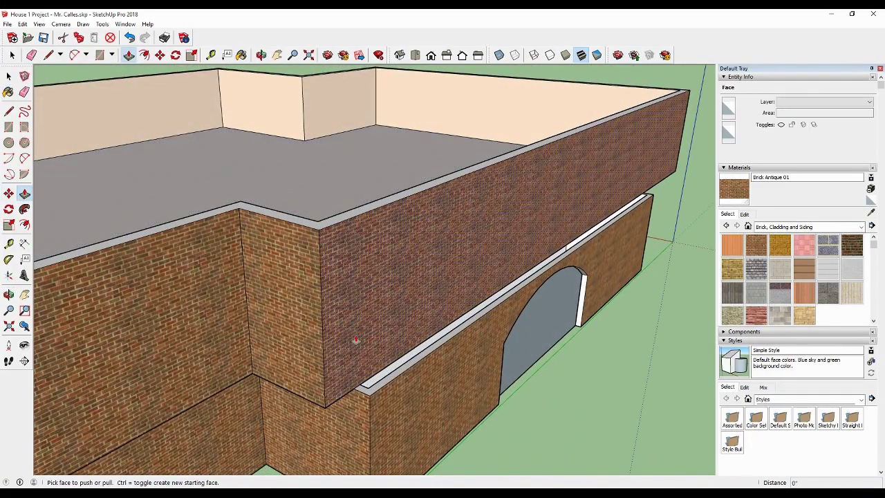
{"action": "left_click", "coordinate": [381, 384]}
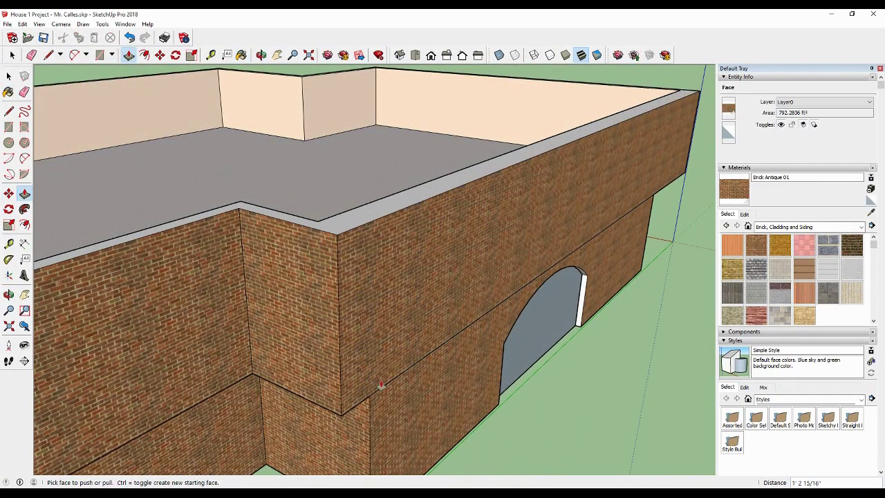
{"action": "mouse_move", "coordinate": [248, 214]}
{"action": "middle_mouse_down"}
{"action": "mouse_move", "coordinate": [459, 245]}
{"action": "mouse_move", "coordinate": [346, 207]}
{"action": "middle_mouse_up"}
Hide the roof face, two floor strips and two left floor faces.
{"action": "key", "text": "space"}
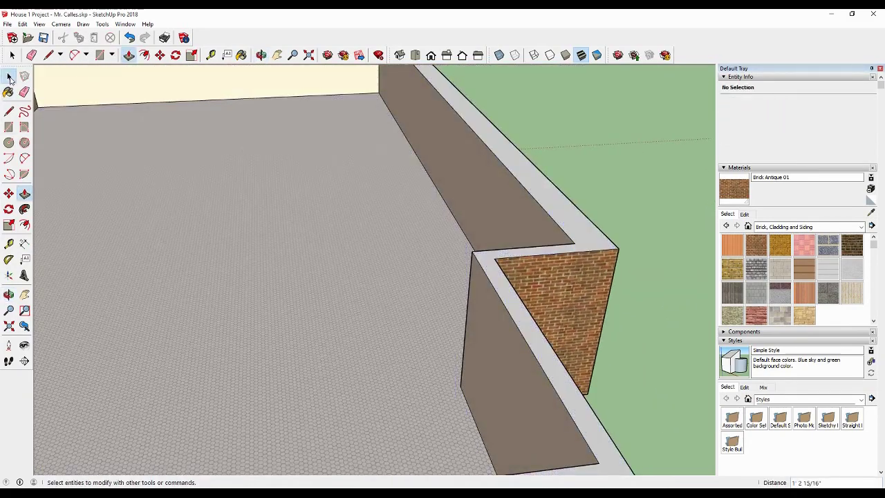
{"action": "right_click", "coordinate": [195, 166]}
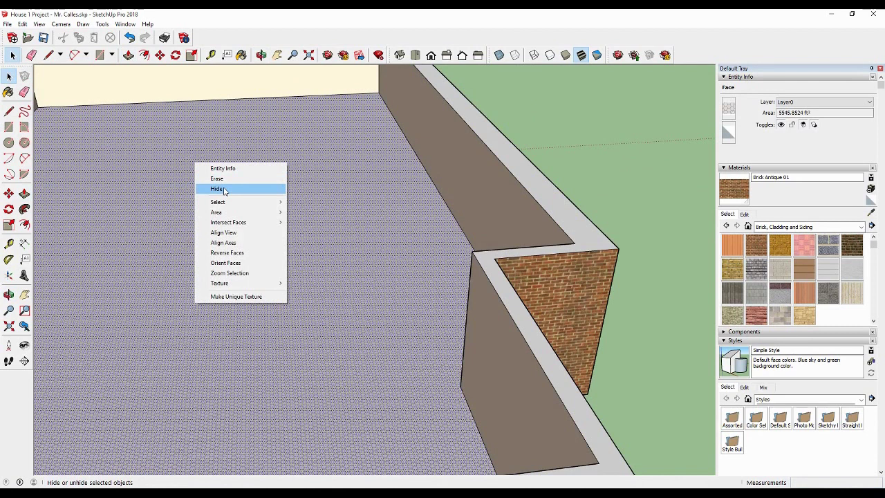
{"action": "left_click", "coordinate": [224, 191]}
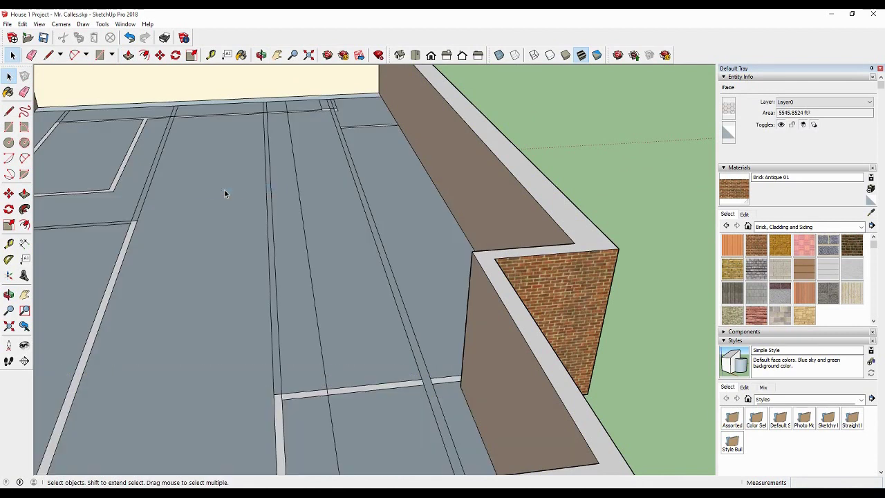
{"action": "right_click", "coordinate": [232, 197]}
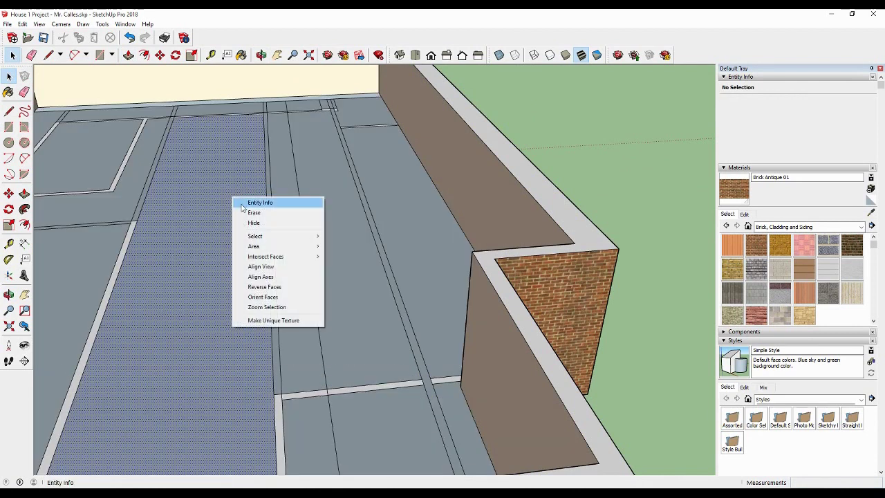
{"action": "left_click", "coordinate": [262, 223]}
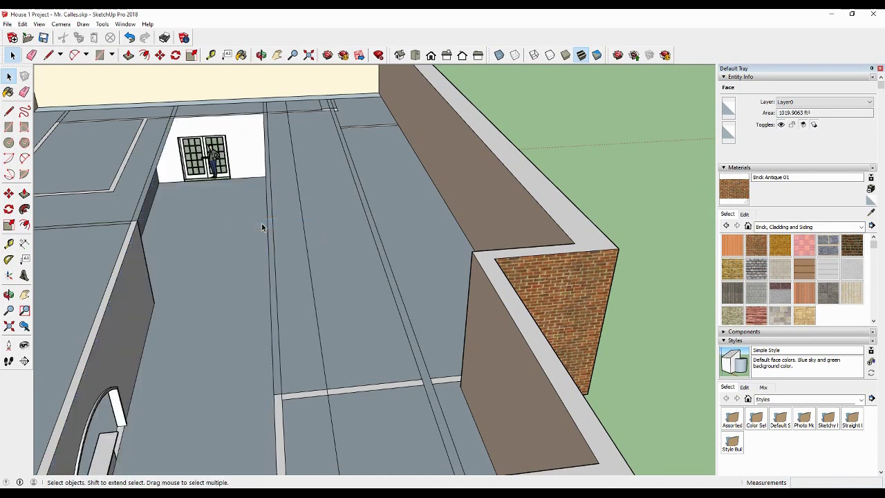
{"action": "right_click", "coordinate": [321, 209]}
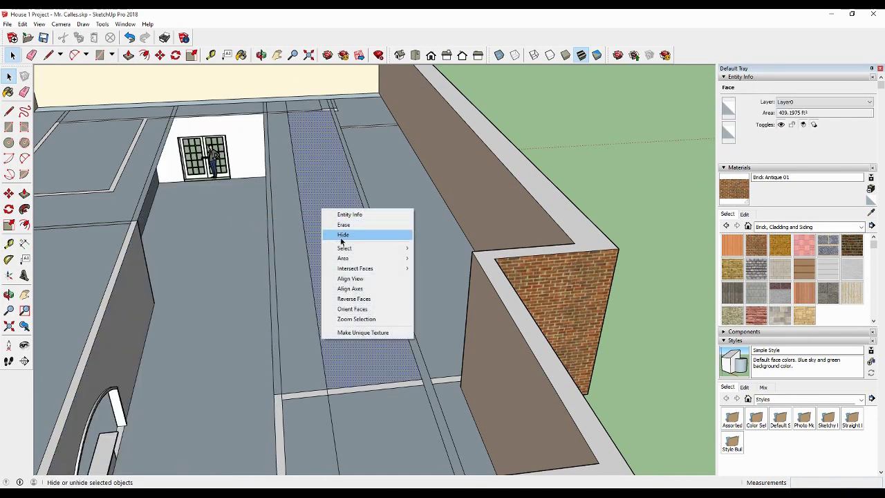
{"action": "left_click", "coordinate": [340, 235]}
{"action": "right_click", "coordinate": [103, 168]}
{"action": "left_click", "coordinate": [135, 194]}
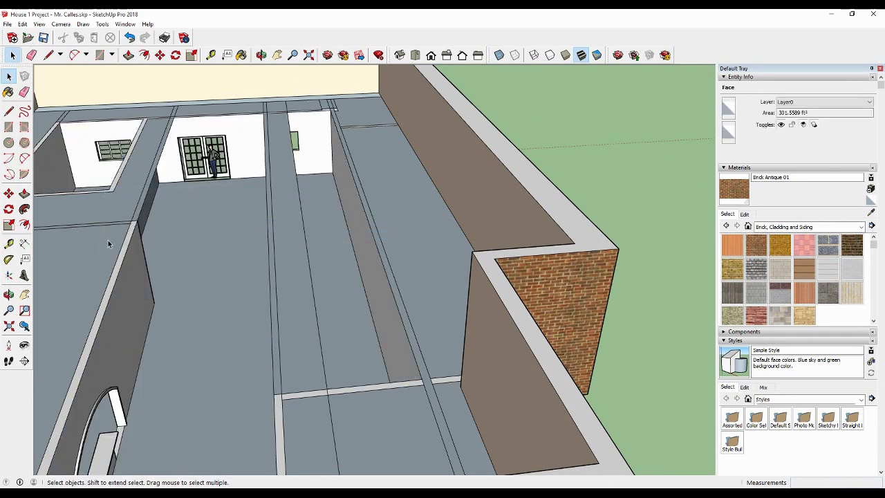
{"action": "right_click", "coordinate": [105, 240]}
{"action": "left_click", "coordinate": [137, 262]}
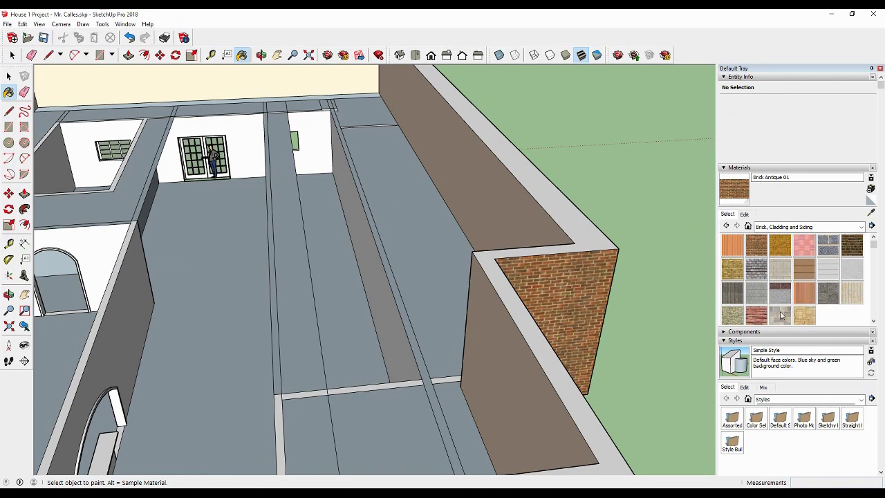
Tile the grey corridor floors with Roofing Slate Tan.
{"action": "left_click", "coordinate": [861, 227]}
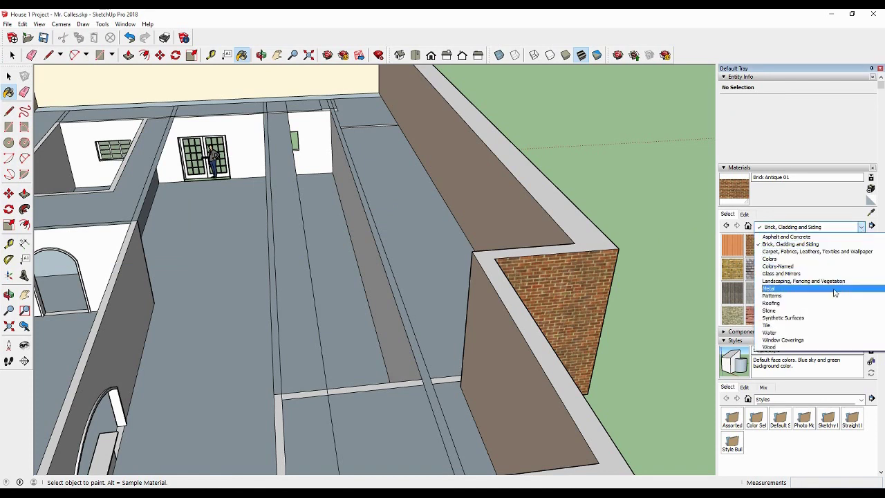
{"action": "left_click", "coordinate": [822, 325]}
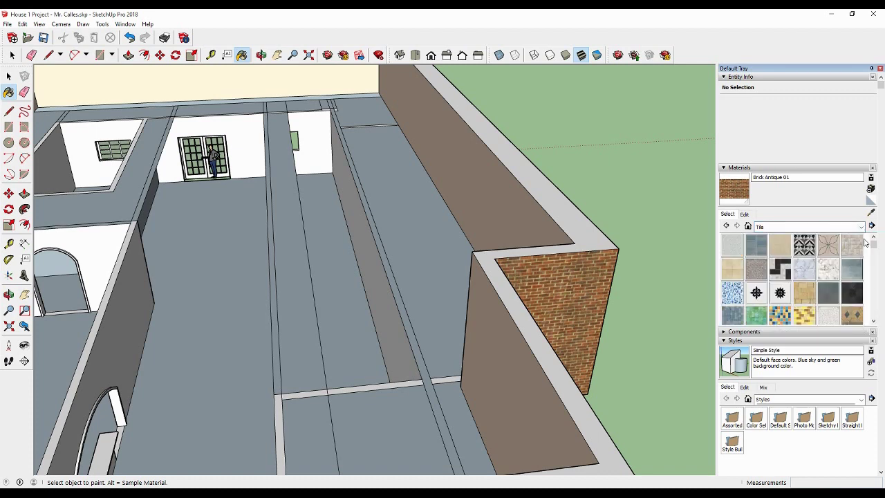
{"action": "left_click_drag", "start_coordinate": [874, 244], "coordinate": [873, 263]}
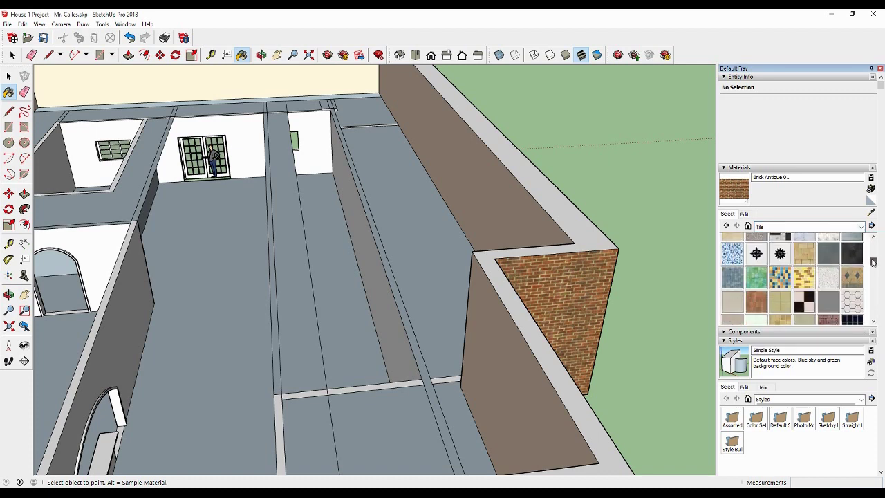
{"action": "left_click", "coordinate": [805, 250]}
{"action": "left_click", "coordinate": [242, 267]}
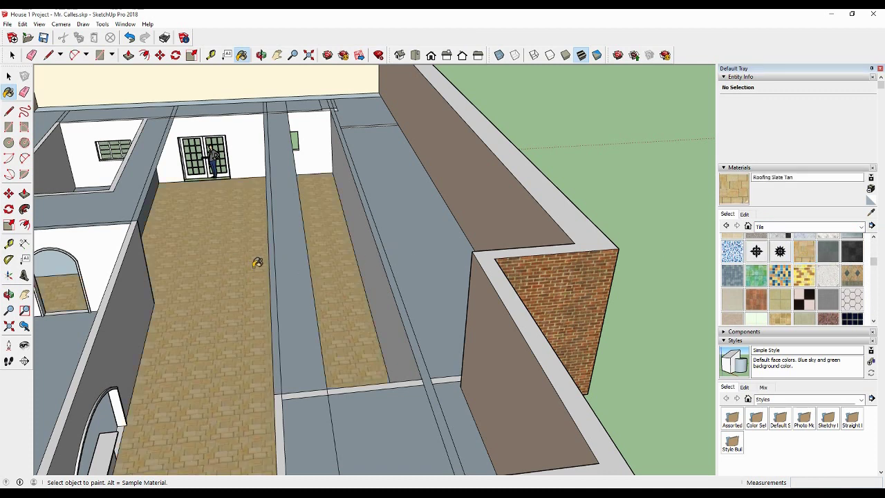
Paint the back, side and arch interior walls peach with Color C01.
{"action": "left_click", "coordinate": [857, 227]}
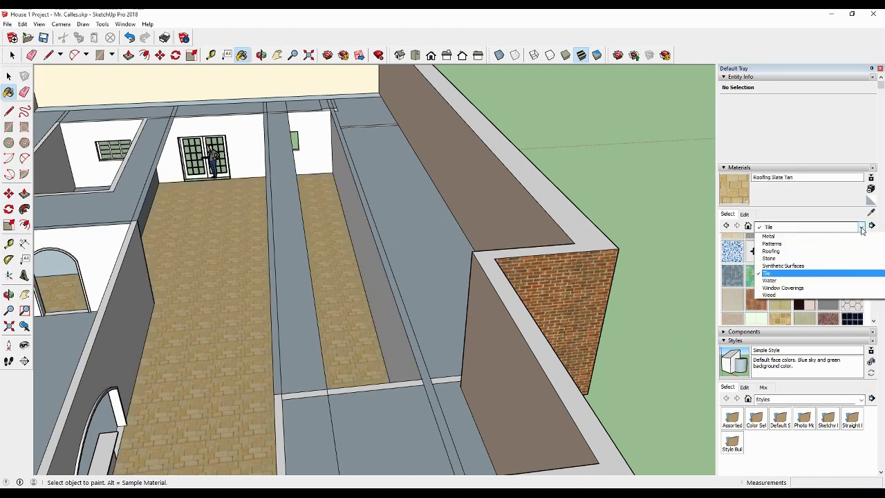
{"action": "left_click", "coordinate": [801, 259]}
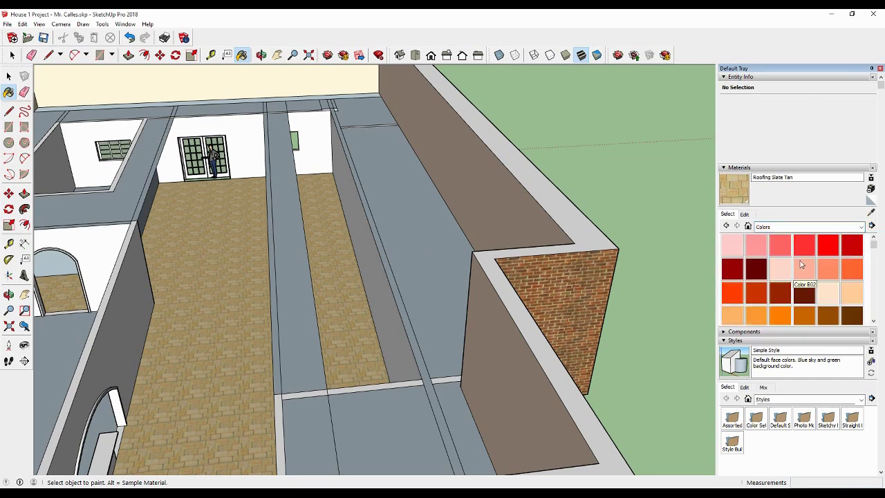
{"action": "left_click", "coordinate": [827, 294]}
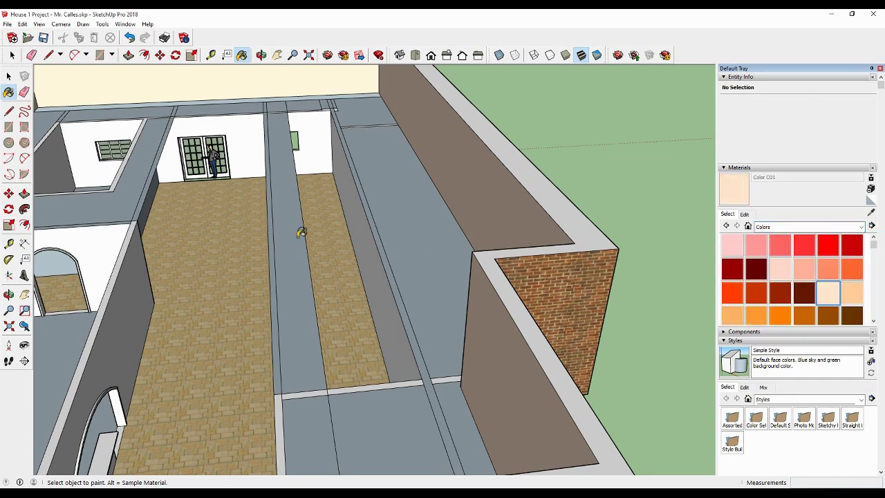
{"action": "mouse_move", "coordinate": [251, 167]}
{"action": "middle_mouse_down"}
{"action": "mouse_move", "coordinate": [360, 247]}
{"action": "mouse_move", "coordinate": [391, 238]}
{"action": "mouse_move", "coordinate": [203, 257]}
{"action": "mouse_move", "coordinate": [150, 223]}
{"action": "mouse_move", "coordinate": [328, 184]}
{"action": "mouse_move", "coordinate": [269, 132]}
{"action": "mouse_move", "coordinate": [362, 152]}
{"action": "mouse_move", "coordinate": [470, 144]}
{"action": "mouse_move", "coordinate": [180, 144]}
{"action": "middle_mouse_up"}
{"action": "left_click", "coordinate": [158, 164]}
{"action": "left_click", "coordinate": [215, 179]}
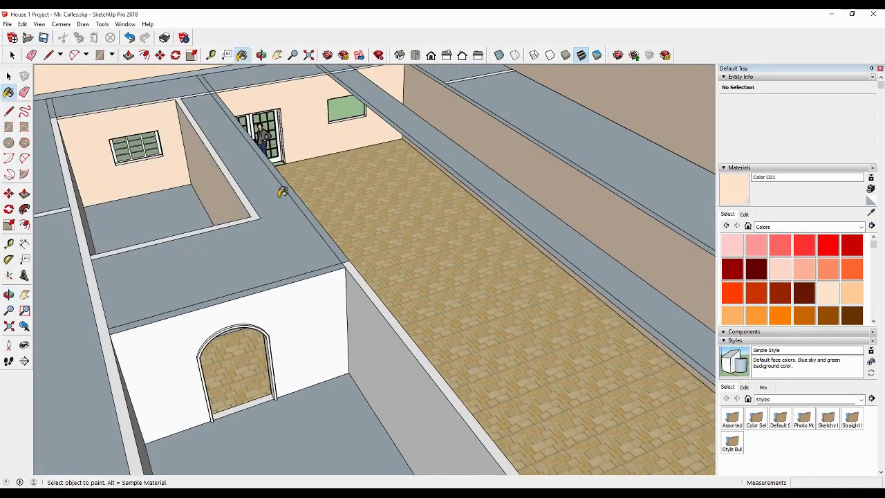
{"action": "left_click", "coordinate": [310, 318]}
{"action": "left_click", "coordinate": [377, 327]}
Hide another floor face to reveal the room below.
{"action": "mouse_move", "coordinate": [385, 336]}
{"action": "middle_mouse_down"}
{"action": "mouse_move", "coordinate": [518, 336]}
{"action": "mouse_move", "coordinate": [596, 312]}
{"action": "mouse_move", "coordinate": [540, 297]}
{"action": "mouse_move", "coordinate": [326, 320]}
{"action": "mouse_move", "coordinate": [217, 310]}
{"action": "mouse_move", "coordinate": [310, 299]}
{"action": "middle_mouse_up"}
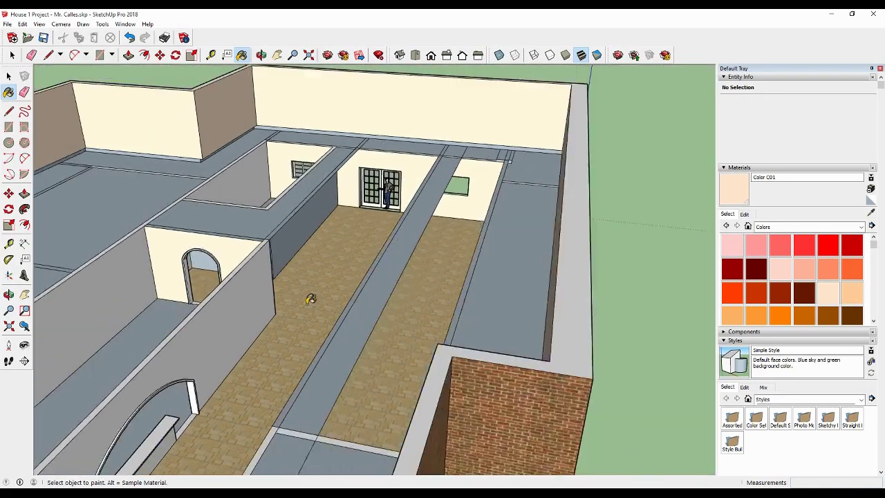
{"action": "scroll", "coordinate": [311, 299], "scroll_direction": "down", "scroll_amount": 1}
{"action": "left_click", "coordinate": [24, 294]}
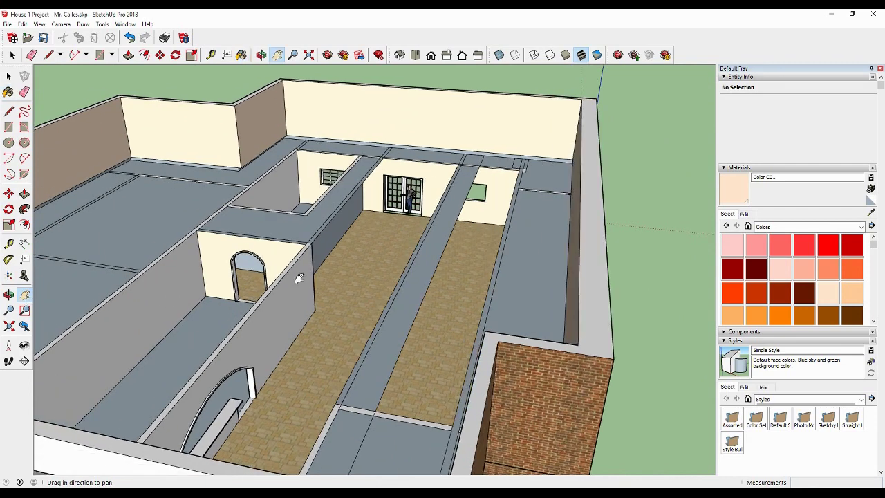
{"action": "scroll", "coordinate": [104, 208], "scroll_direction": "up", "scroll_amount": 3}
{"action": "left_click", "coordinate": [9, 76]}
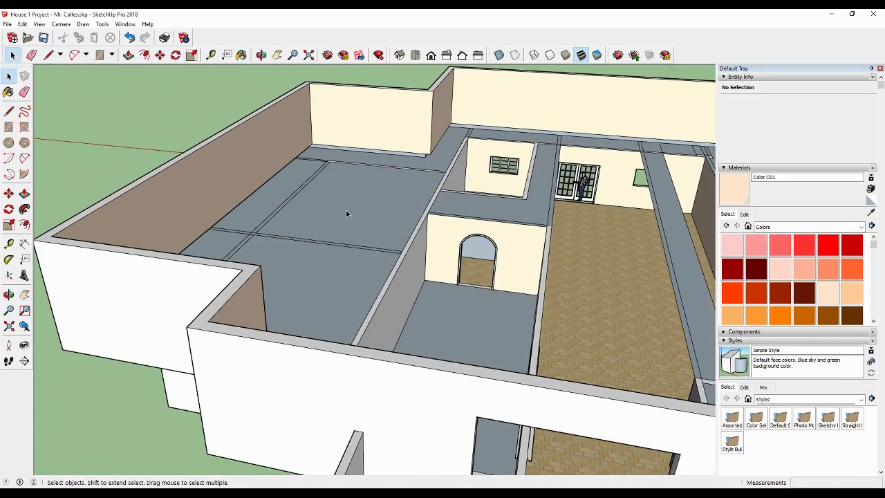
{"action": "right_click", "coordinate": [370, 222]}
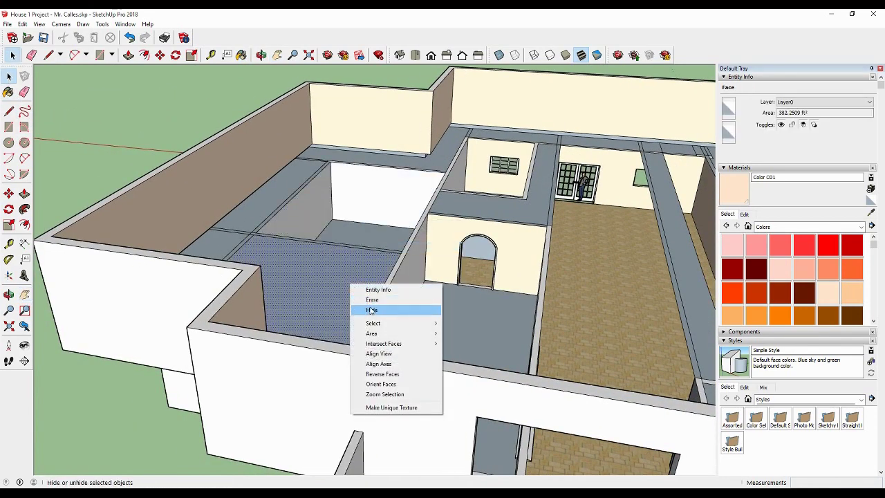
{"action": "left_click", "coordinate": [392, 247]}
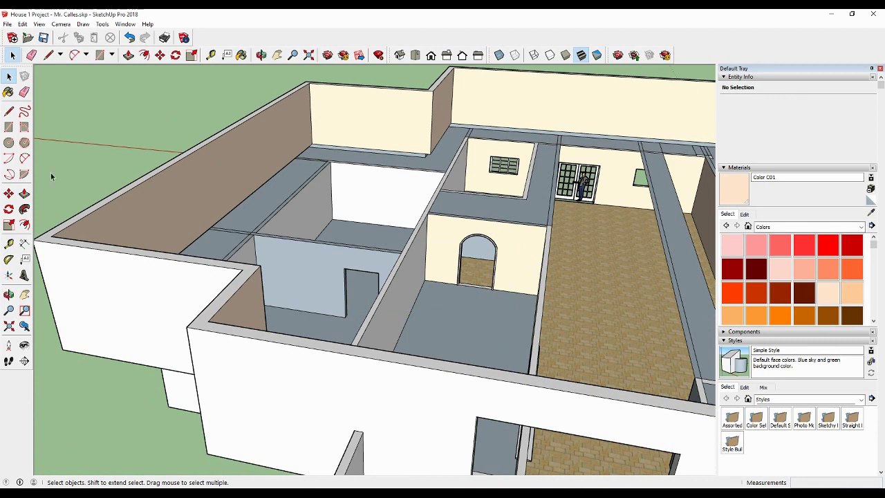
Paint the two exposed room walls peach with Color C01.
{"action": "left_click", "coordinate": [7, 92]}
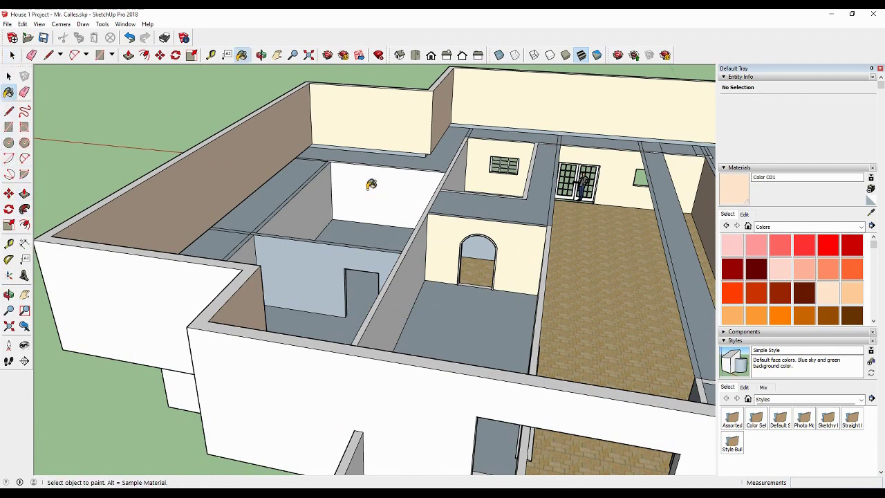
{"action": "left_click", "coordinate": [320, 265]}
{"action": "left_click", "coordinate": [314, 198]}
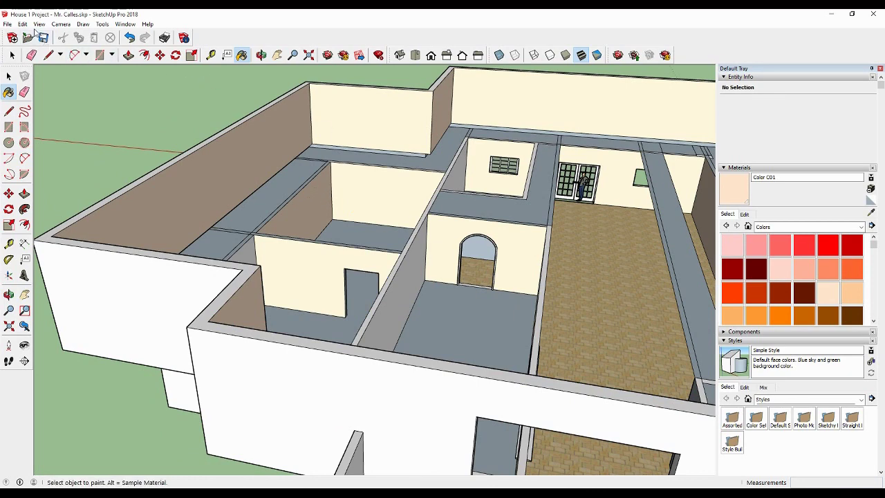
{"action": "left_click", "coordinate": [22, 24]}
{"action": "mouse_move", "coordinate": [69, 156]}
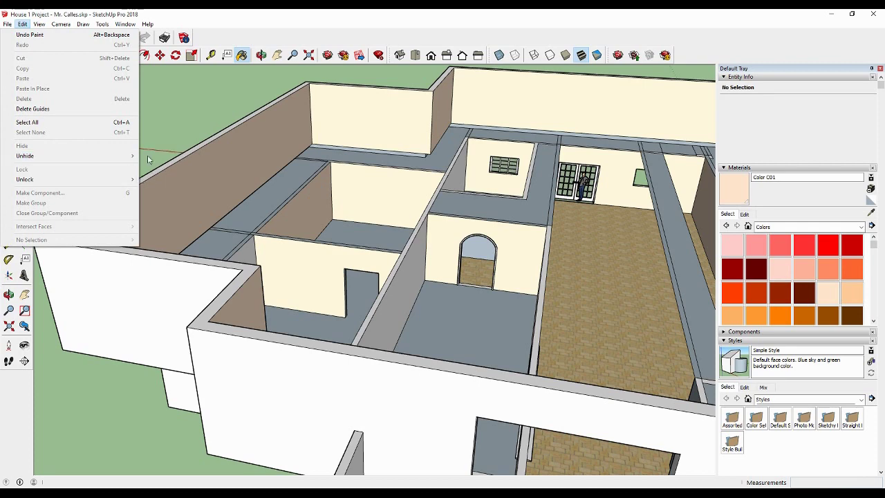
Unhide all hidden faces so the floors and roof show again.
{"action": "left_click", "coordinate": [162, 176]}
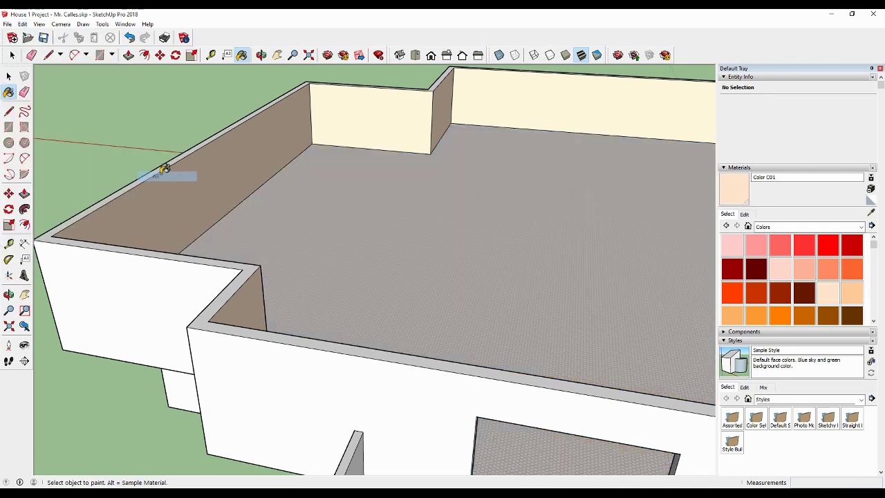
{"action": "left_click", "coordinate": [24, 296]}
{"action": "scroll", "coordinate": [388, 172], "scroll_direction": "down", "scroll_amount": 5}
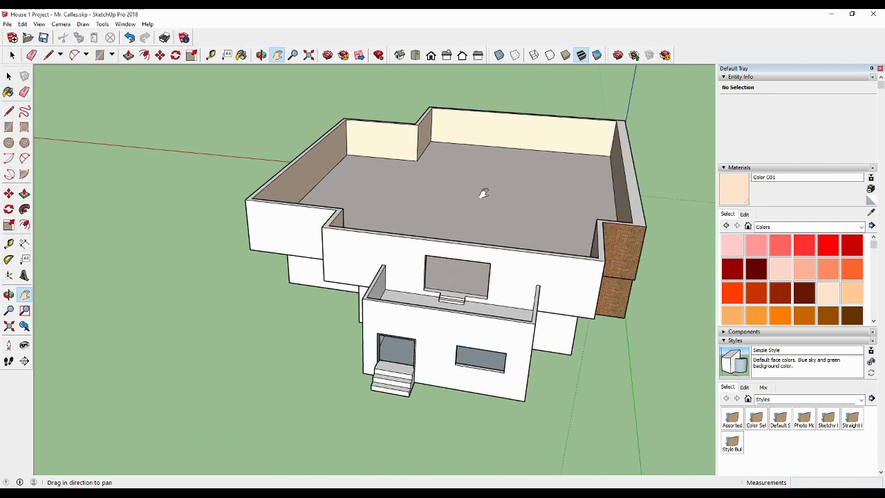
Save the house model and open the 3D Warehouse library.
{"action": "mouse_move", "coordinate": [480, 192]}
{"action": "middle_mouse_down"}
{"action": "mouse_move", "coordinate": [359, 152]}
{"action": "mouse_move", "coordinate": [291, 142]}
{"action": "mouse_move", "coordinate": [415, 193]}
{"action": "mouse_move", "coordinate": [530, 191]}
{"action": "mouse_move", "coordinate": [245, 196]}
{"action": "mouse_move", "coordinate": [558, 205]}
{"action": "mouse_move", "coordinate": [367, 182]}
{"action": "mouse_move", "coordinate": [242, 154]}
{"action": "mouse_move", "coordinate": [423, 202]}
{"action": "mouse_move", "coordinate": [233, 191]}
{"action": "mouse_move", "coordinate": [399, 222]}
{"action": "mouse_move", "coordinate": [463, 253]}
{"action": "mouse_move", "coordinate": [405, 229]}
{"action": "mouse_move", "coordinate": [506, 221]}
{"action": "mouse_move", "coordinate": [450, 237]}
{"action": "mouse_move", "coordinate": [450, 200]}
{"action": "mouse_move", "coordinate": [409, 189]}
{"action": "mouse_move", "coordinate": [395, 229]}
{"action": "mouse_move", "coordinate": [406, 231]}
{"action": "middle_mouse_up"}
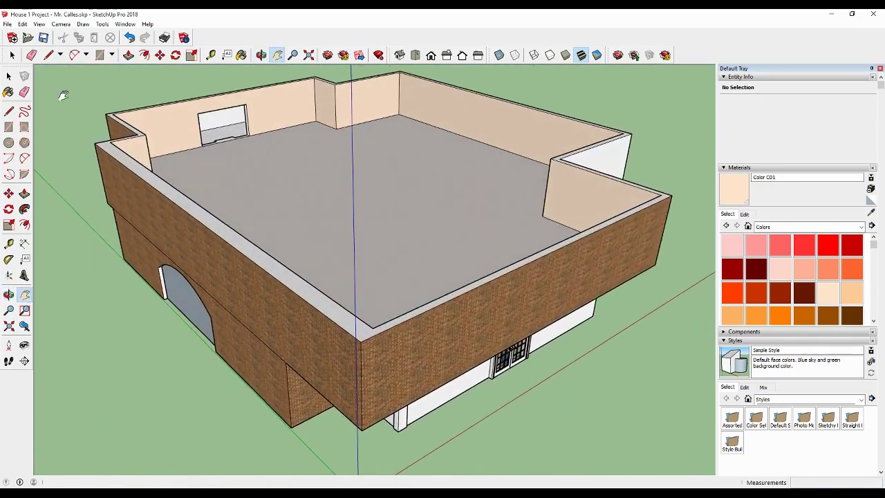
{"action": "left_click", "coordinate": [45, 39]}
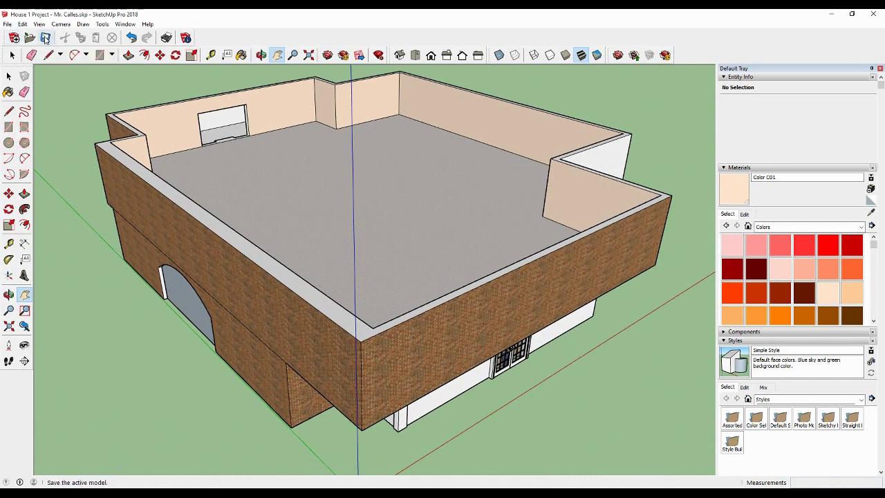
{"action": "left_click", "coordinate": [618, 56]}
{"action": "type", "text": "fridge"}
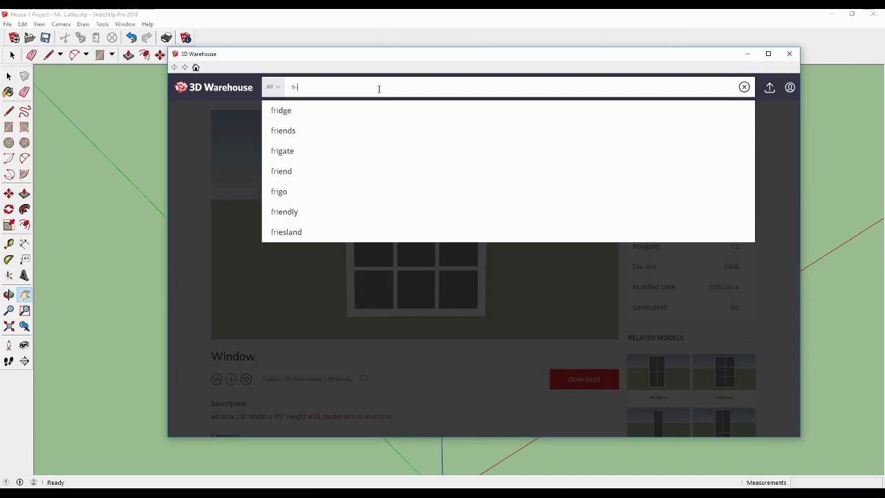
Search 'fridge', then download the grey side-by-side Fridge straight into the model.
{"action": "key", "text": "Return"}
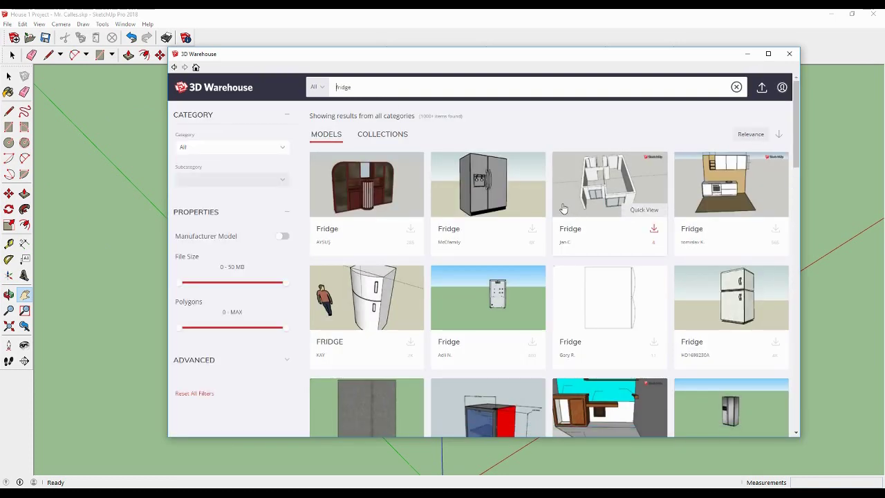
{"action": "scroll", "coordinate": [684, 322], "scroll_direction": "down", "scroll_amount": 2}
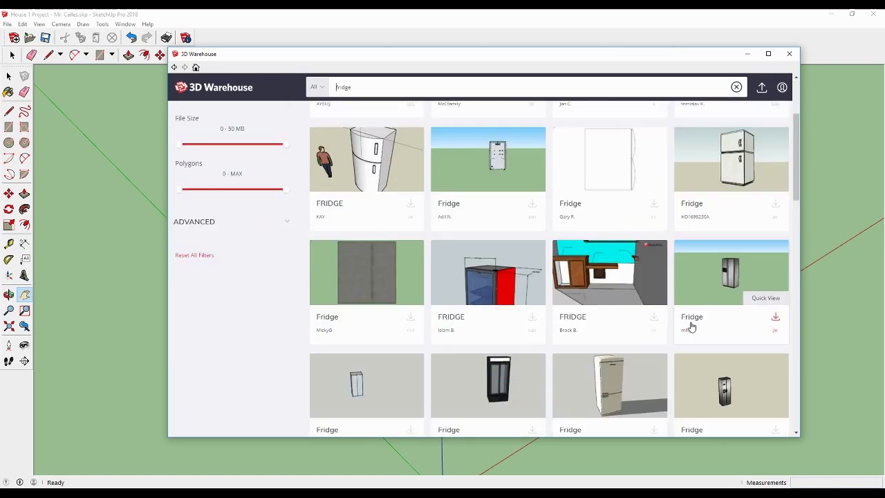
{"action": "left_click", "coordinate": [714, 280]}
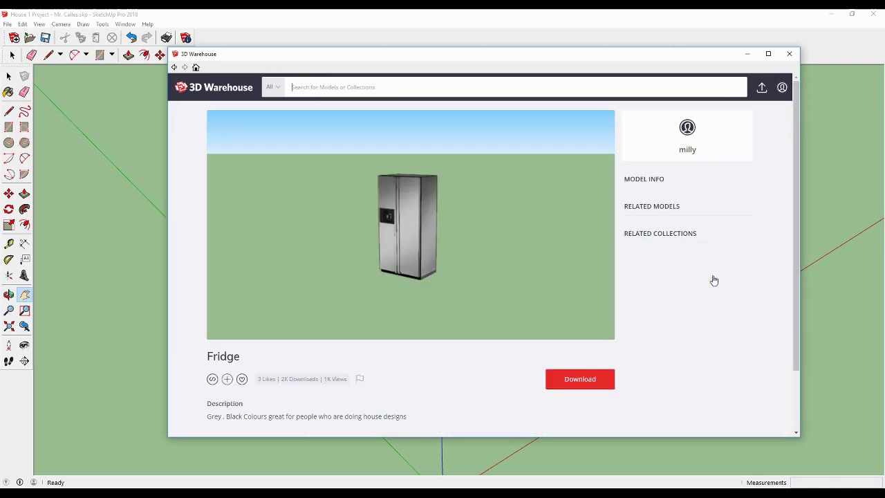
{"action": "left_click", "coordinate": [586, 385]}
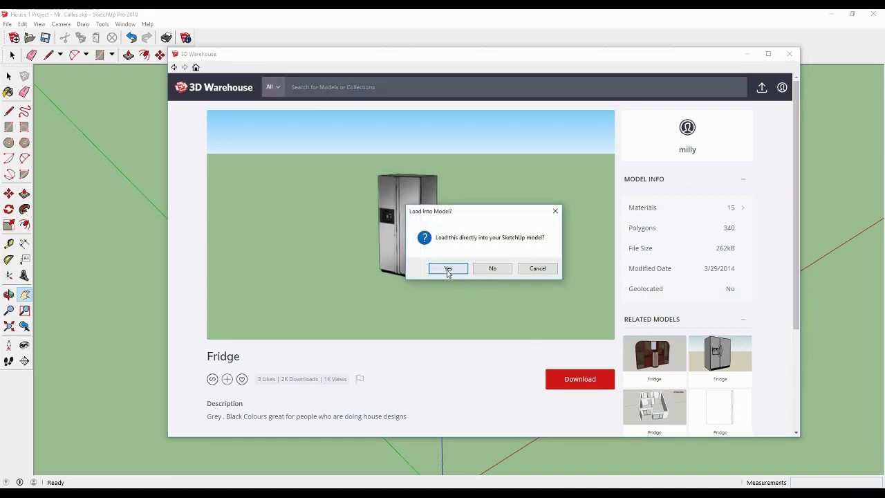
{"action": "left_click", "coordinate": [448, 269]}
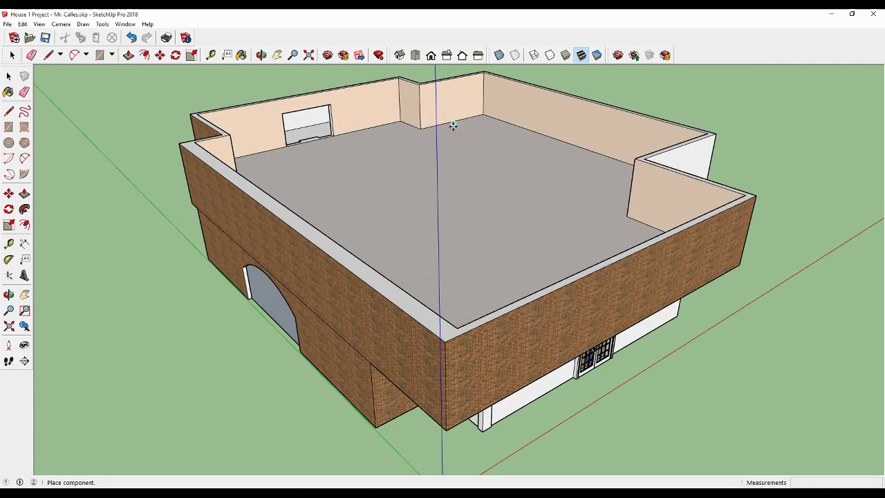
Drop the fridge into the upstairs room near the back wall.
{"action": "left_click", "coordinate": [453, 127]}
{"action": "scroll", "coordinate": [482, 111], "scroll_direction": "up", "scroll_amount": 3}
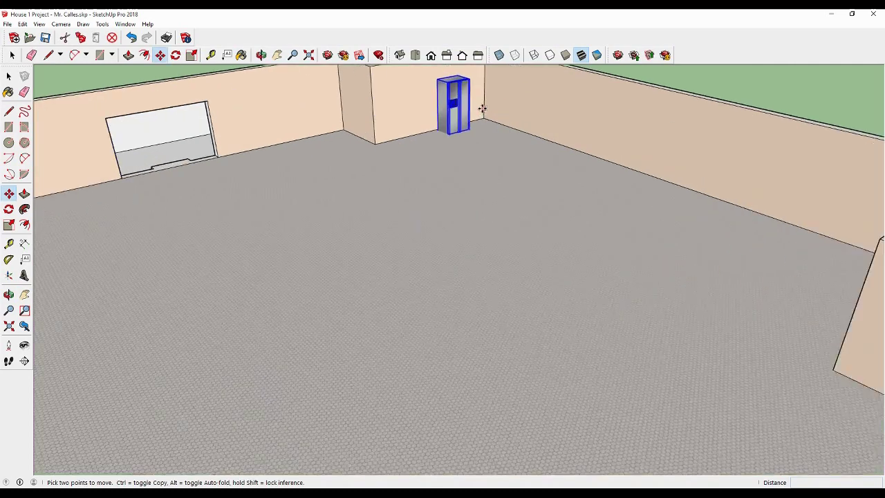
{"action": "scroll", "coordinate": [482, 111], "scroll_direction": "up", "scroll_amount": 1}
{"action": "left_click", "coordinate": [9, 294]}
{"action": "mouse_move", "coordinate": [173, 256]}
{"action": "left_mouse_down"}
{"action": "mouse_move", "coordinate": [336, 209]}
{"action": "mouse_move", "coordinate": [504, 269]}
{"action": "mouse_move", "coordinate": [463, 266]}
{"action": "left_mouse_up"}
{"action": "key", "text": "h"}
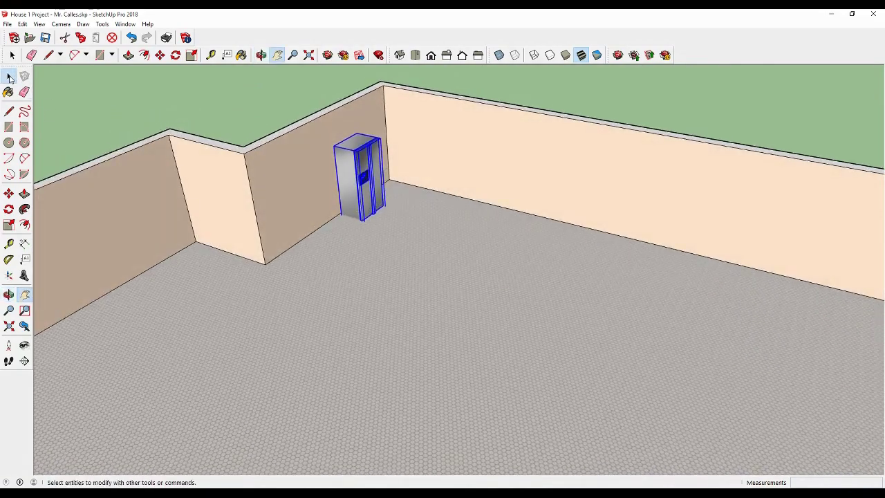
Move the fridge into the corner of the room.
{"action": "left_click", "coordinate": [9, 77]}
{"action": "left_click", "coordinate": [378, 222]}
{"action": "left_click", "coordinate": [360, 193]}
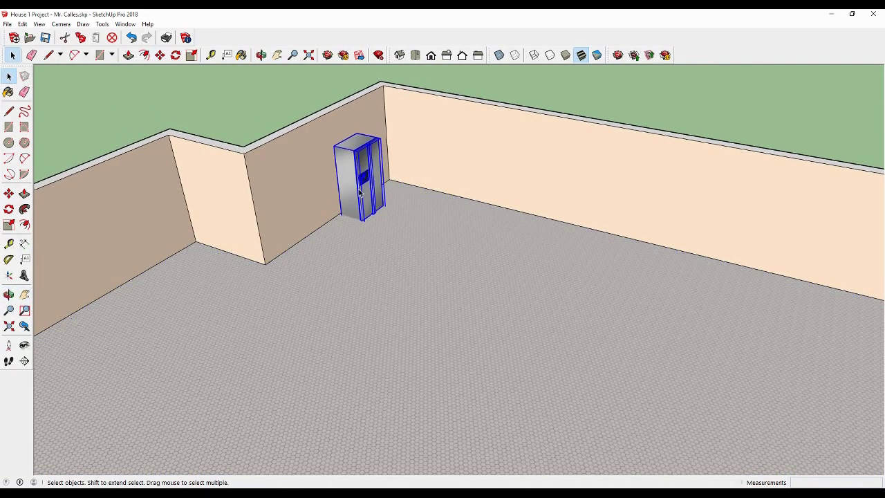
{"action": "left_click", "coordinate": [9, 195]}
{"action": "left_click", "coordinate": [349, 193]}
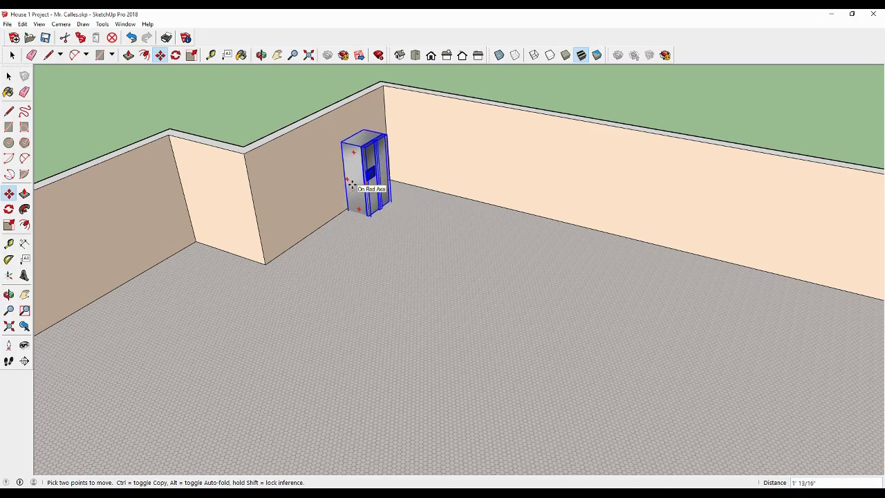
{"action": "left_click", "coordinate": [352, 185]}
Orbit and pan to frame the fridge in its corner.
{"action": "middle_click_drag", "start_coordinate": [411, 207], "coordinate": [310, 182]}
{"action": "scroll", "coordinate": [413, 211], "scroll_direction": "up", "scroll_amount": 3}
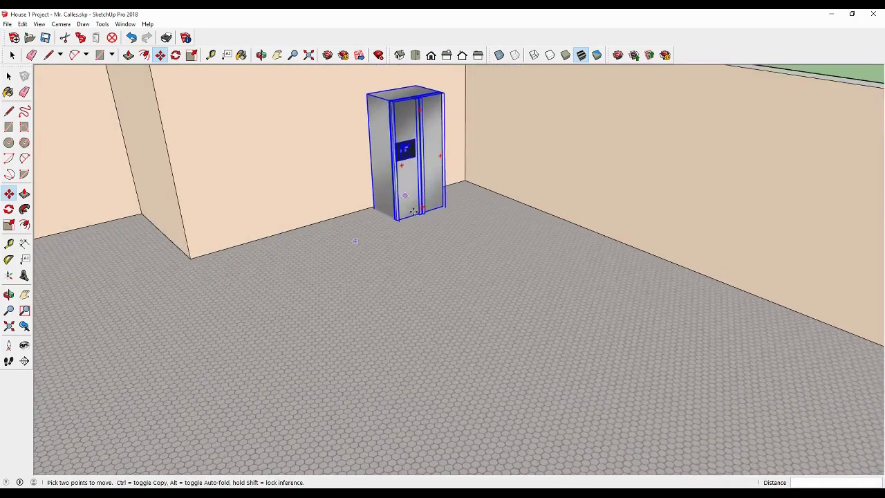
{"action": "scroll", "coordinate": [413, 211], "scroll_direction": "up", "scroll_amount": 3}
{"action": "left_click", "coordinate": [24, 295]}
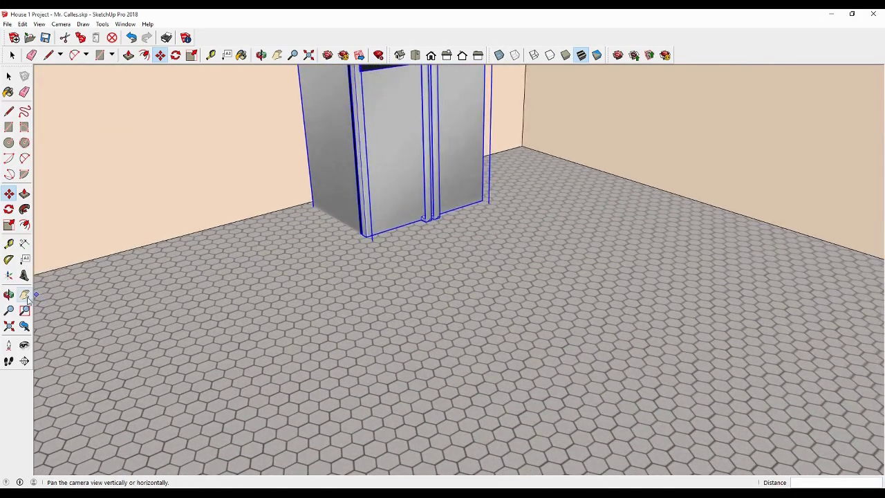
{"action": "scroll", "coordinate": [366, 182], "scroll_direction": "down", "scroll_amount": 3}
{"action": "left_click_drag", "start_coordinate": [406, 187], "coordinate": [245, 244]}
{"action": "scroll", "coordinate": [302, 233], "scroll_direction": "down", "scroll_amount": 2}
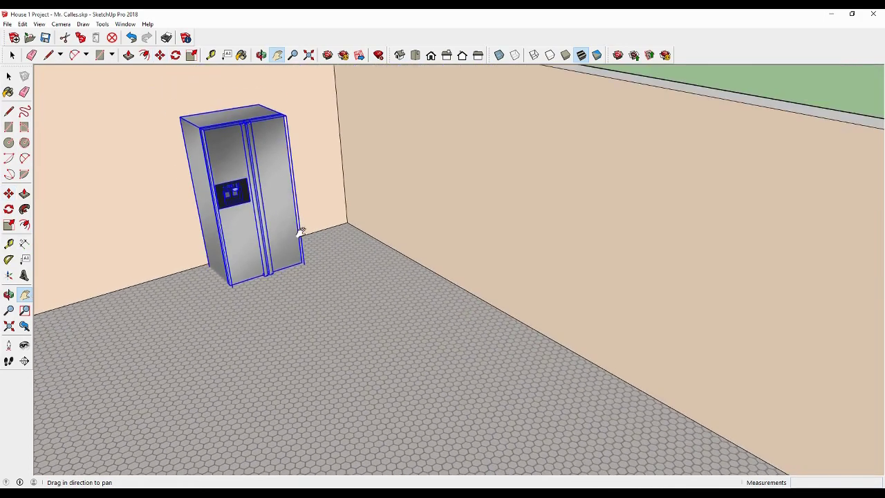
{"action": "scroll", "coordinate": [320, 225], "scroll_direction": "down", "scroll_amount": 1}
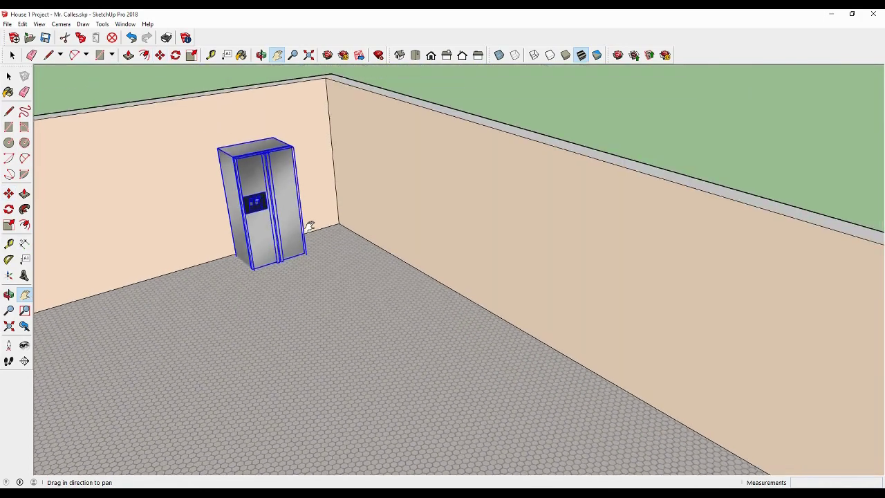
{"action": "right_click", "coordinate": [323, 225]}
{"action": "left_click", "coordinate": [341, 214]}
{"action": "mouse_move", "coordinate": [333, 296]}
{"action": "middle_mouse_down"}
{"action": "mouse_move", "coordinate": [386, 297]}
{"action": "mouse_move", "coordinate": [336, 293]}
{"action": "middle_mouse_up"}
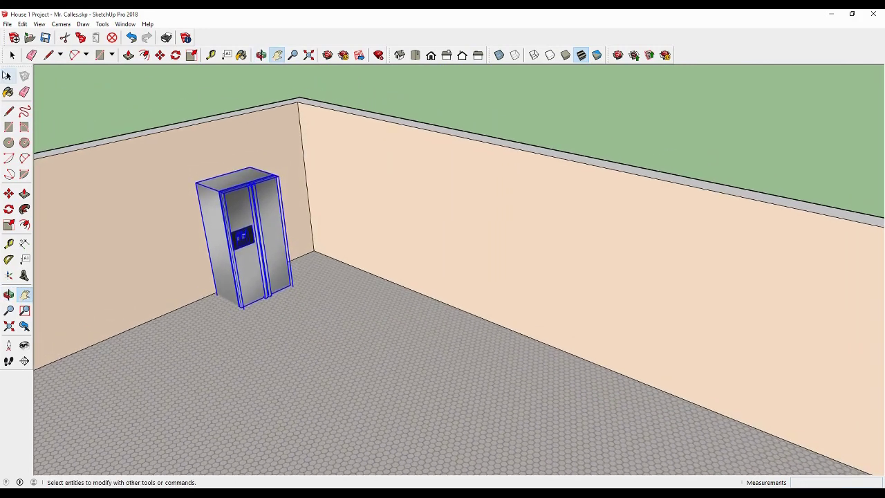
Deselect the fridge and reopen the 3D Warehouse library.
{"action": "left_click", "coordinate": [7, 75]}
{"action": "left_click", "coordinate": [305, 303]}
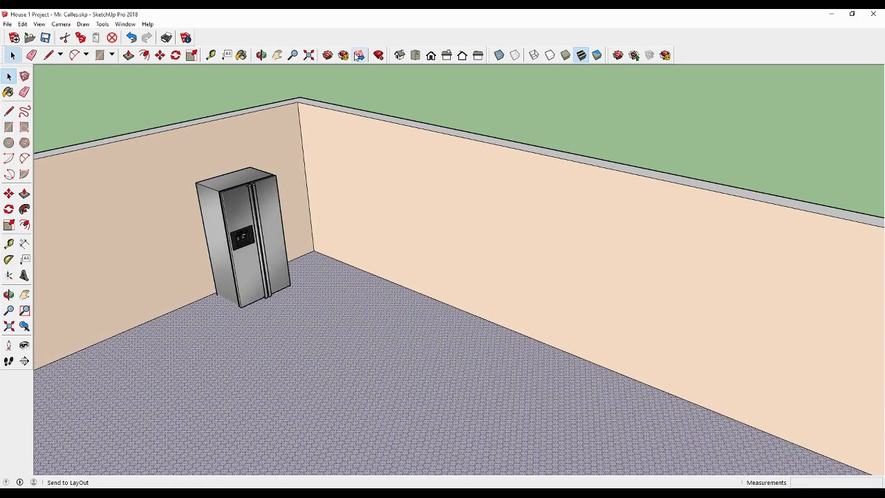
{"action": "left_click", "coordinate": [186, 37]}
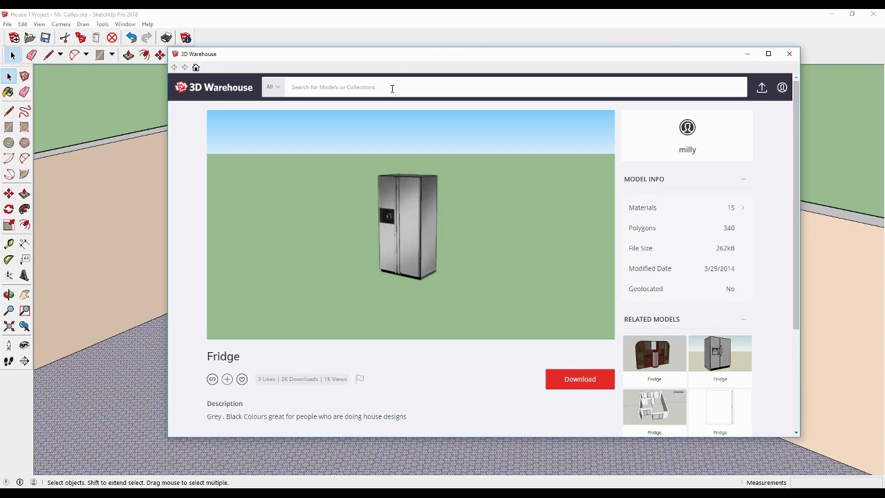
Search 'stove', then download the four-burner Stove straight into the model.
{"action": "type", "text": "stove"}
{"action": "key", "text": "Return"}
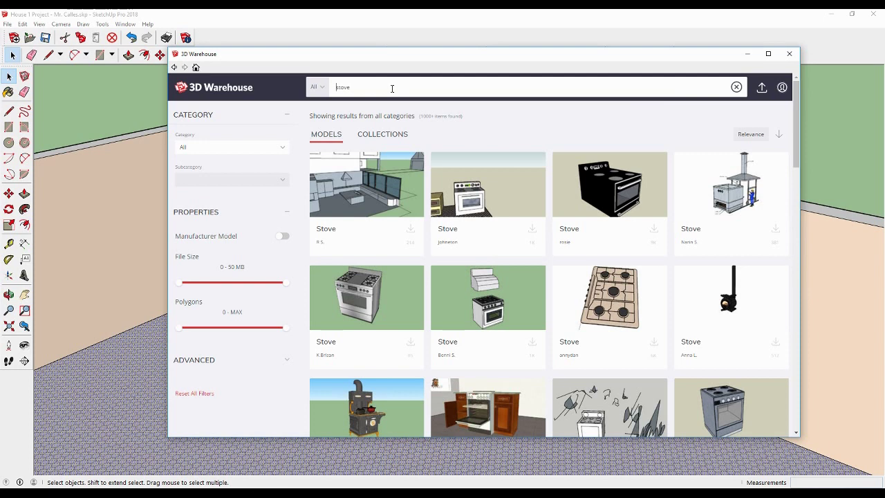
{"action": "left_click", "coordinate": [373, 299]}
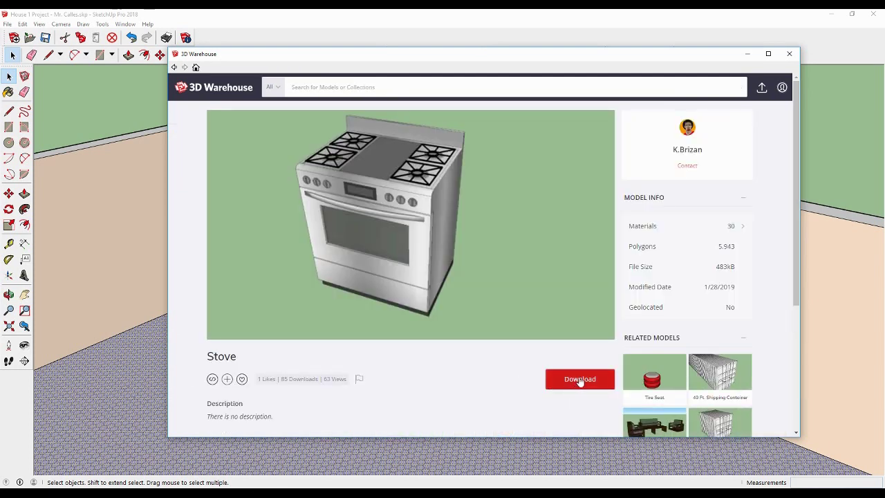
{"action": "left_click", "coordinate": [579, 382]}
{"action": "left_click", "coordinate": [467, 269]}
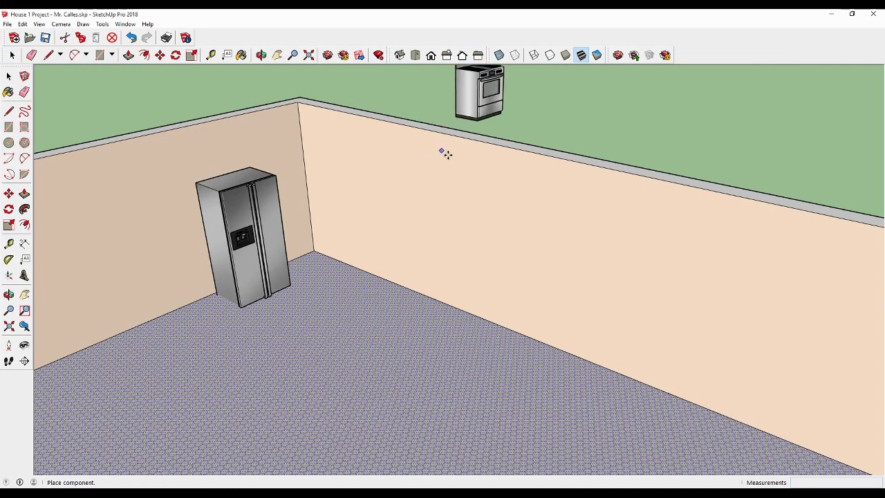
Place the stove and move it onto the tiled floor beside the fridge.
{"action": "left_click", "coordinate": [446, 152]}
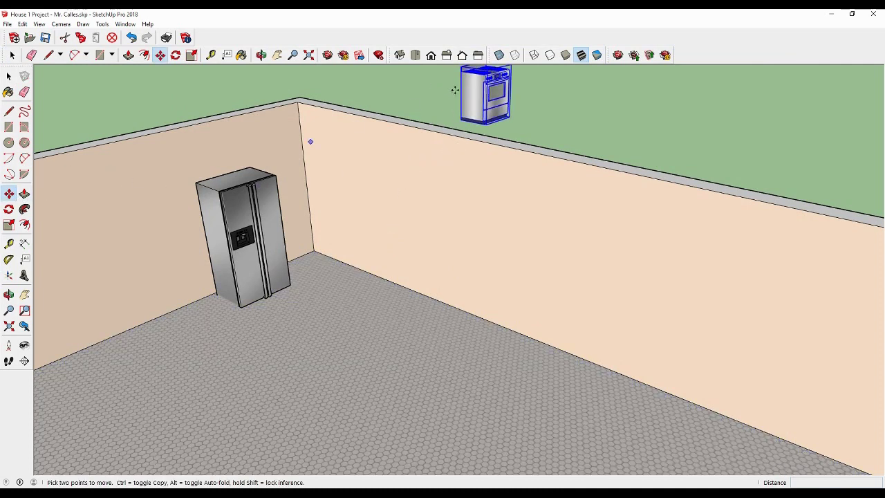
{"action": "left_click", "coordinate": [477, 88]}
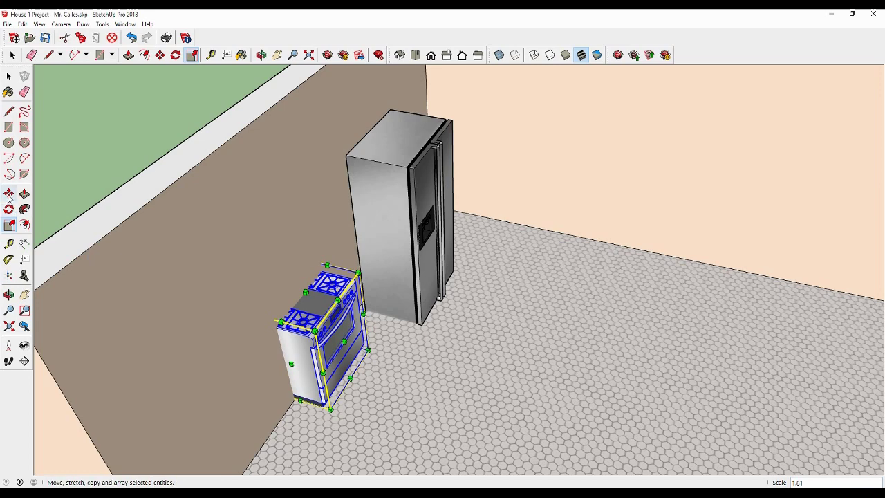
{"action": "left_click", "coordinate": [8, 194]}
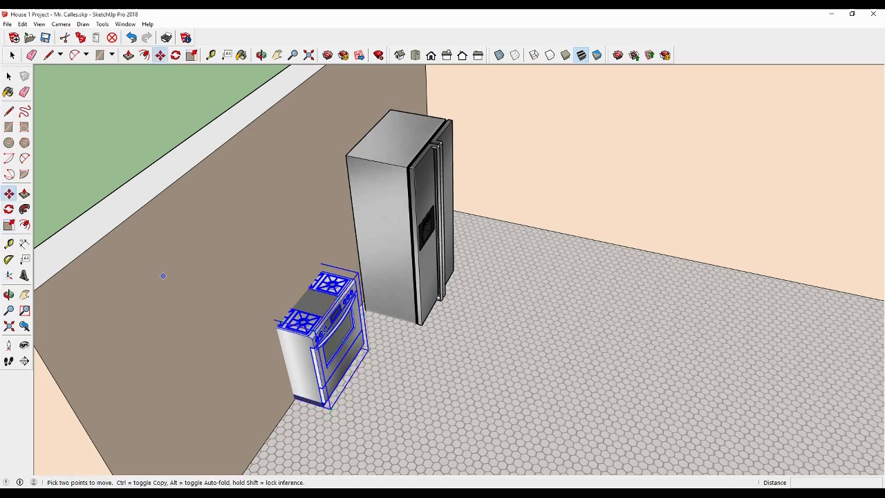
{"action": "left_click", "coordinate": [339, 334]}
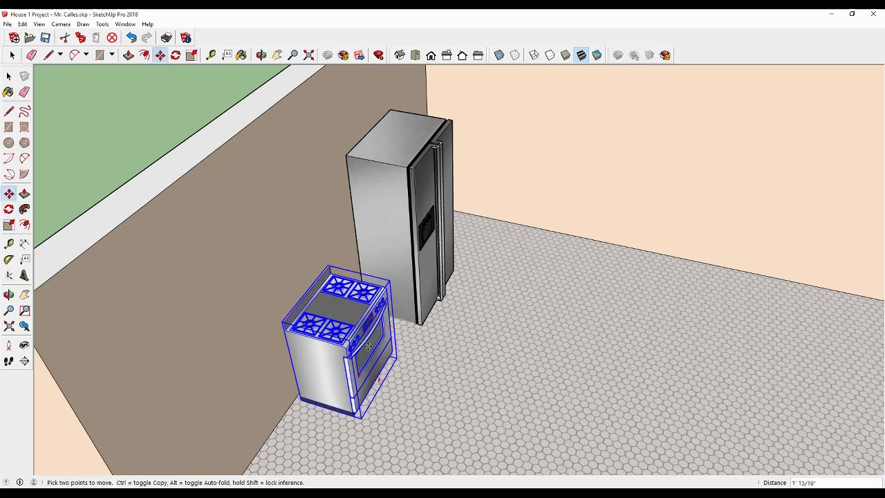
Deselect the stove and orbit to check the stove and fridge against the peach wall.
{"action": "mouse_move", "coordinate": [395, 359]}
{"action": "middle_mouse_down"}
{"action": "mouse_move", "coordinate": [323, 330]}
{"action": "mouse_move", "coordinate": [207, 312]}
{"action": "middle_mouse_up"}
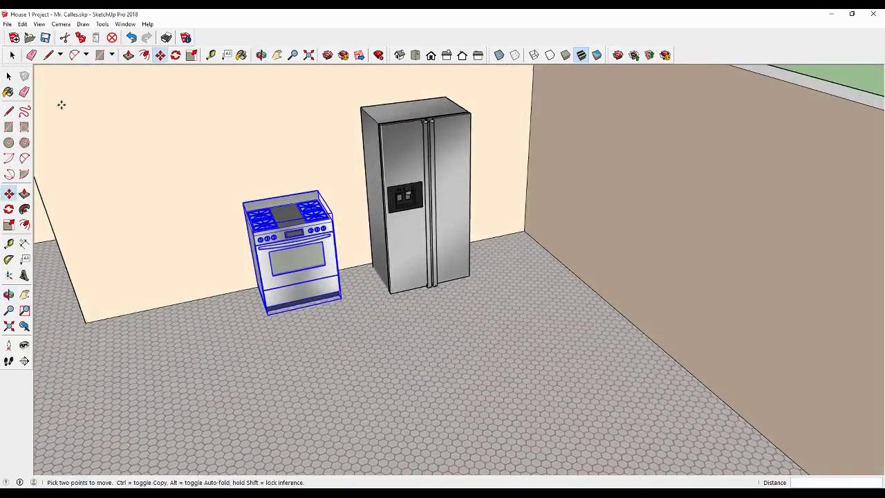
{"action": "left_click", "coordinate": [8, 76]}
{"action": "middle_click_drag", "start_coordinate": [263, 229], "coordinate": [294, 235]}
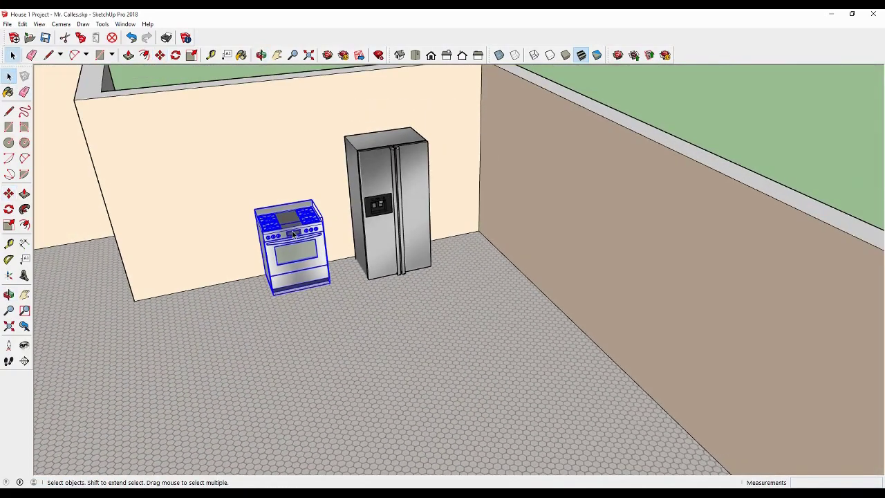
{"action": "left_click", "coordinate": [652, 126]}
{"action": "left_click", "coordinate": [9, 295]}
{"action": "mouse_move", "coordinate": [331, 253]}
{"action": "left_mouse_down"}
{"action": "mouse_move", "coordinate": [335, 259]}
{"action": "mouse_move", "coordinate": [220, 180]}
{"action": "left_mouse_up"}
{"action": "key", "text": "h"}
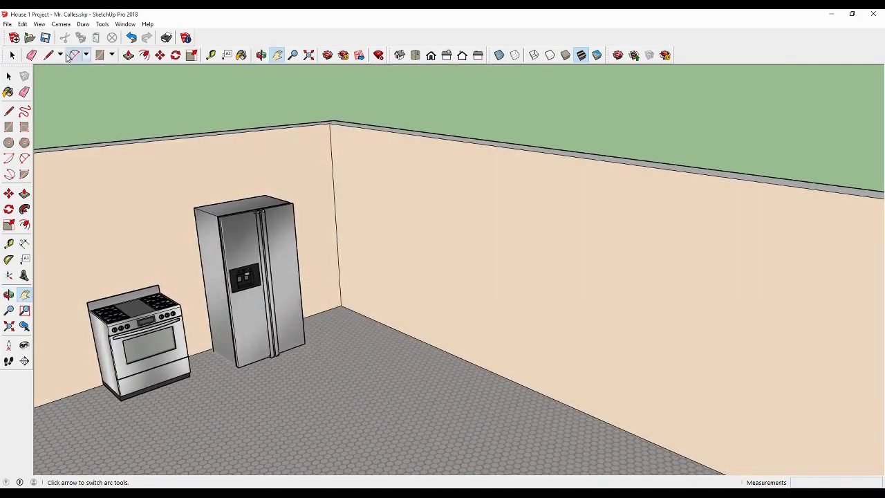